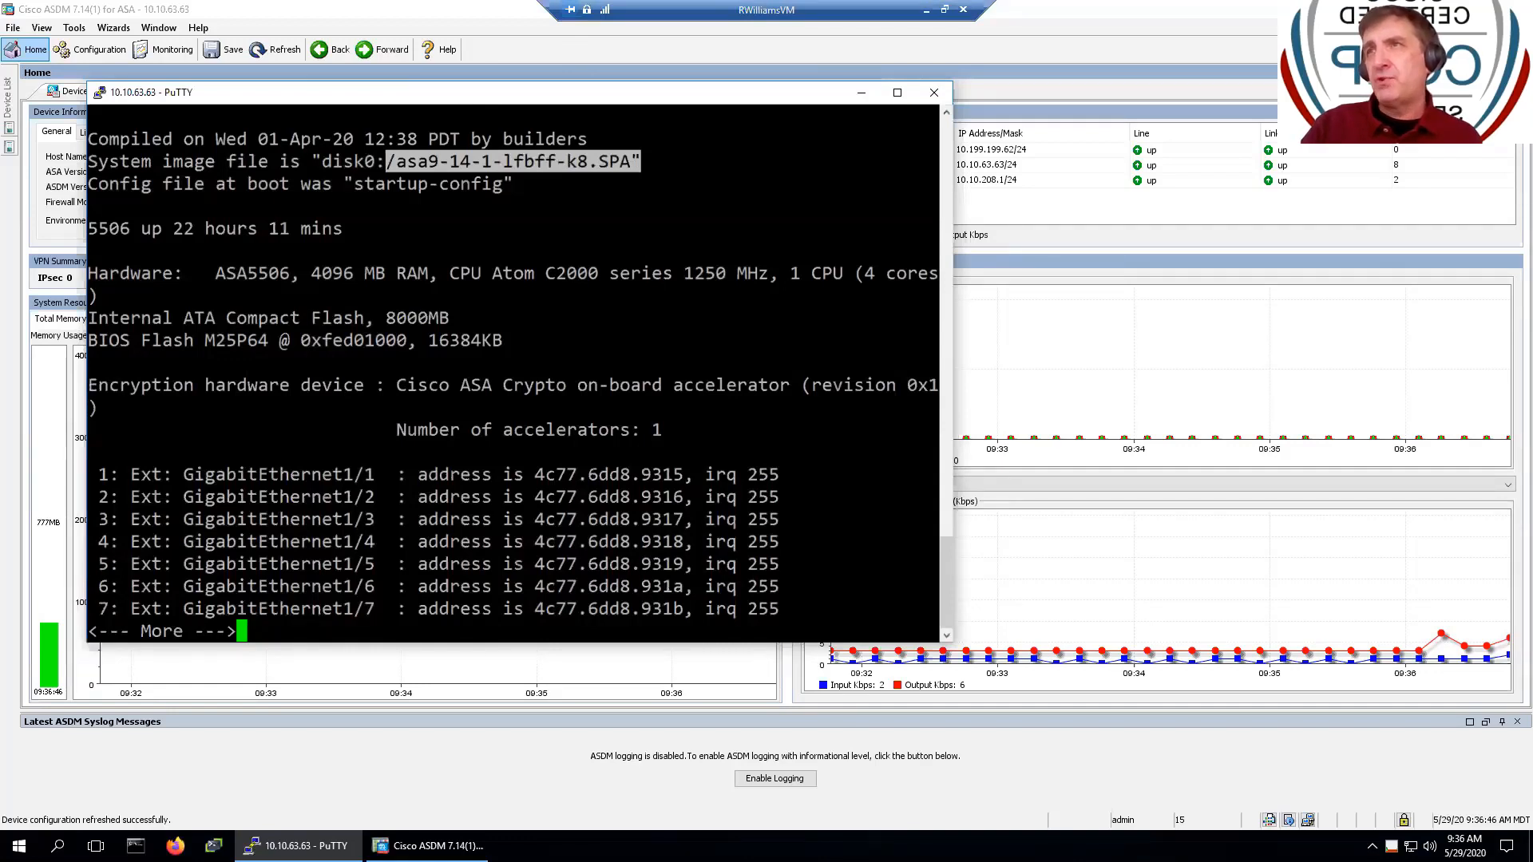
- Finish paging through the version output and briefly check the ASDM dashboard
{"action": "left_click", "coordinate": [575, 206]}
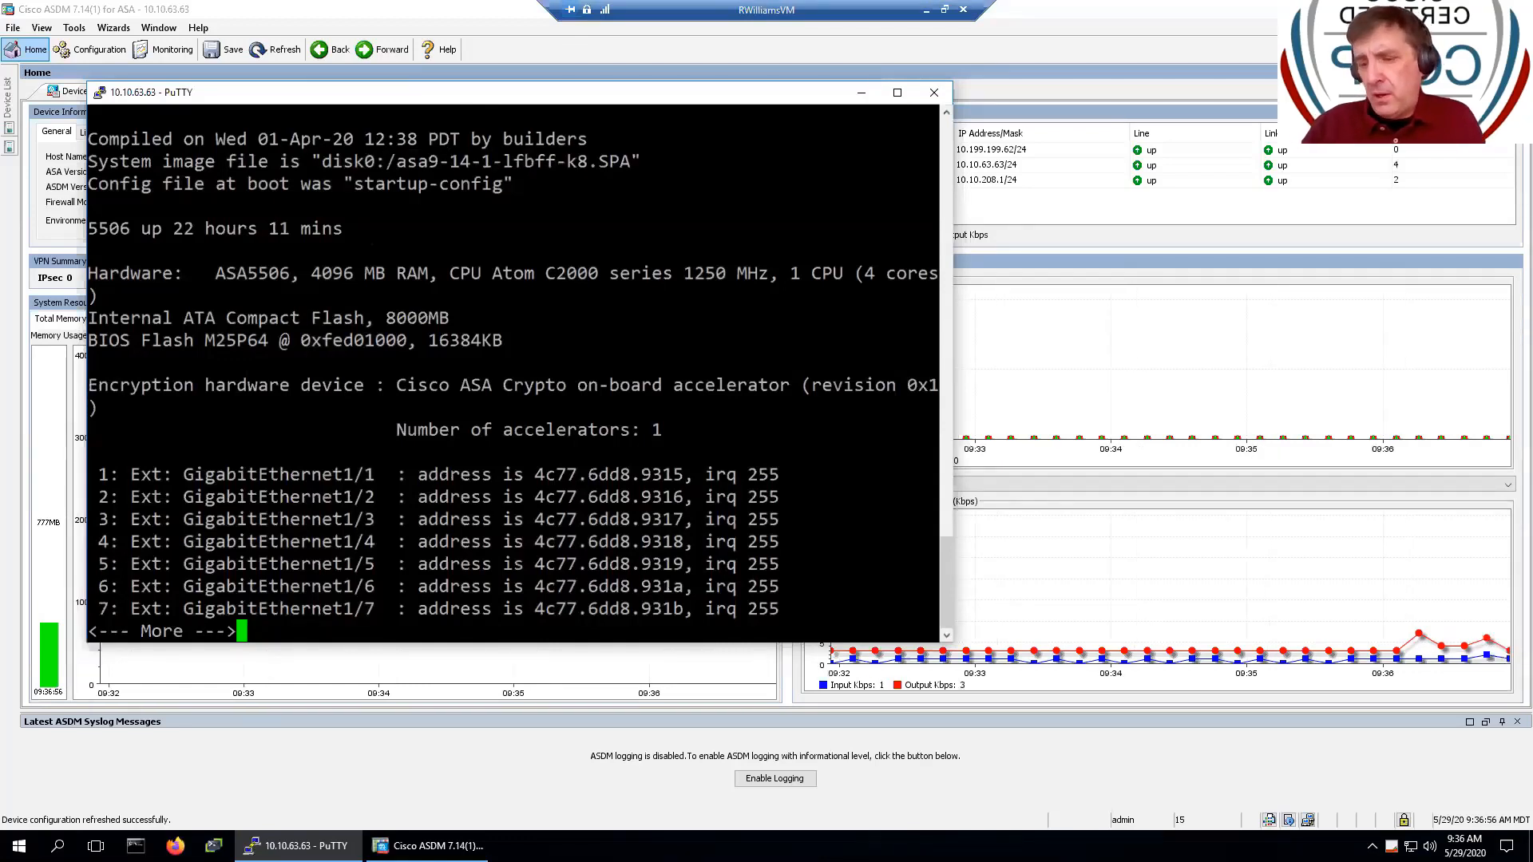
{"action": "key", "text": "Return"}
{"action": "key", "text": "Return"}
{"action": "key", "text": "Return"}
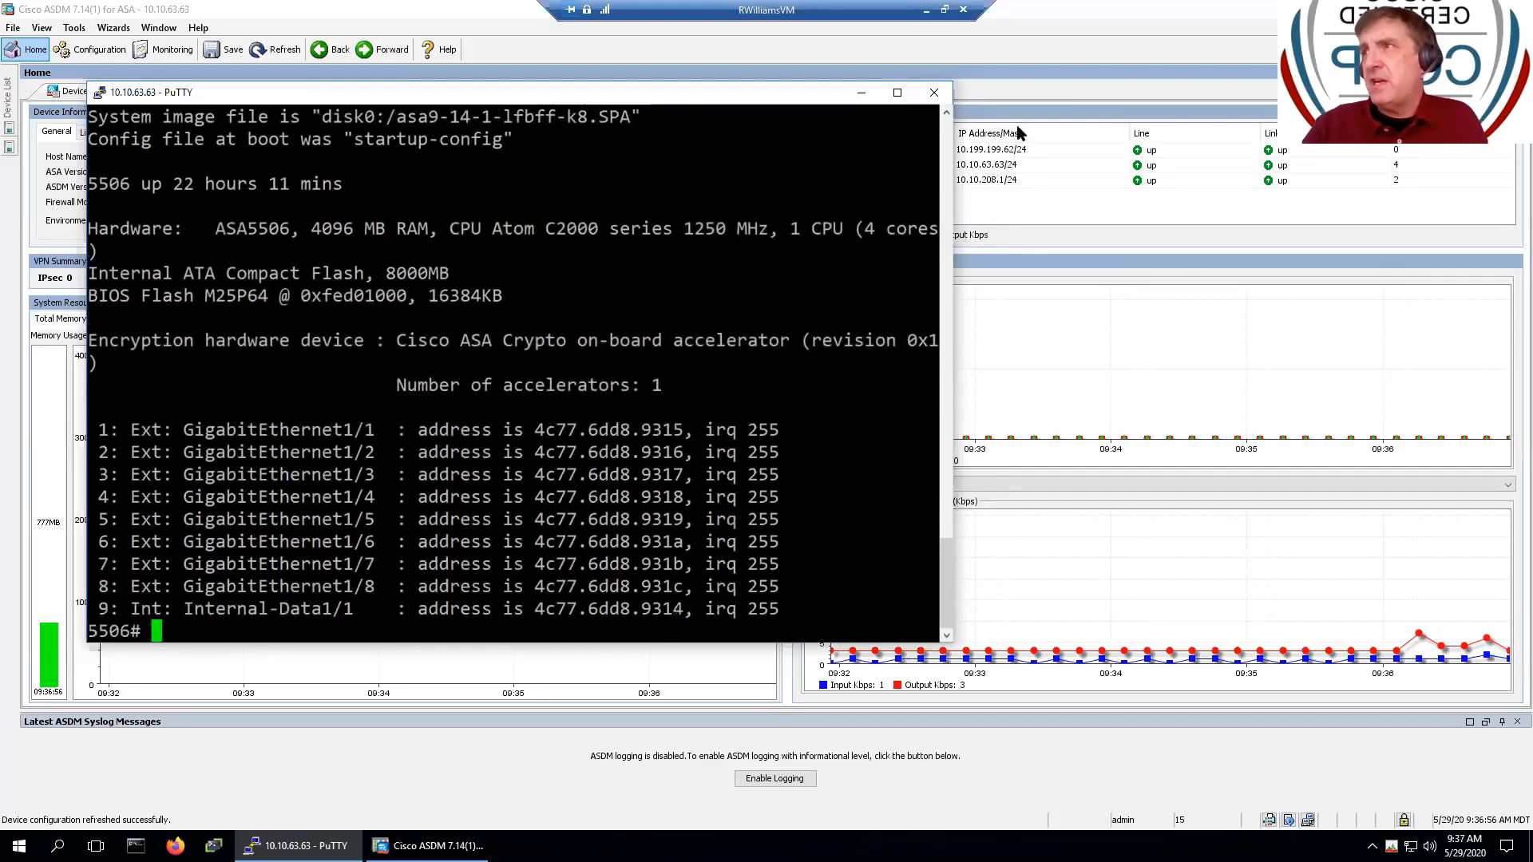
{"action": "left_click", "coordinate": [1107, 30]}
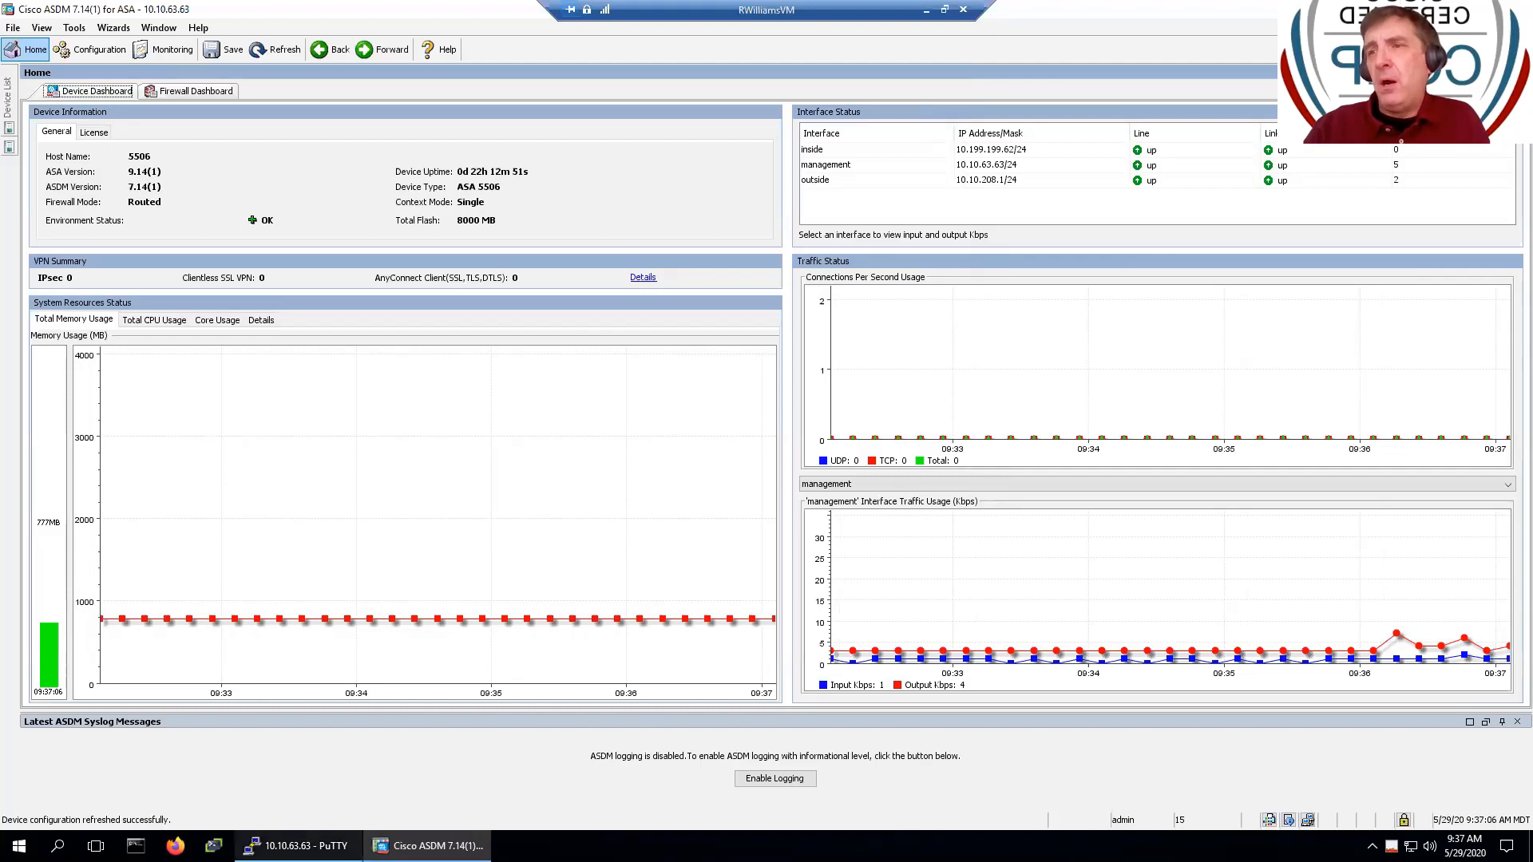
- Run 'sh int ip br' and highlight addresses 10.10.208.1, 10.199.199.62 and 10.10.63.63
{"action": "left_click", "coordinate": [297, 845]}
{"action": "type", "text": "q"}
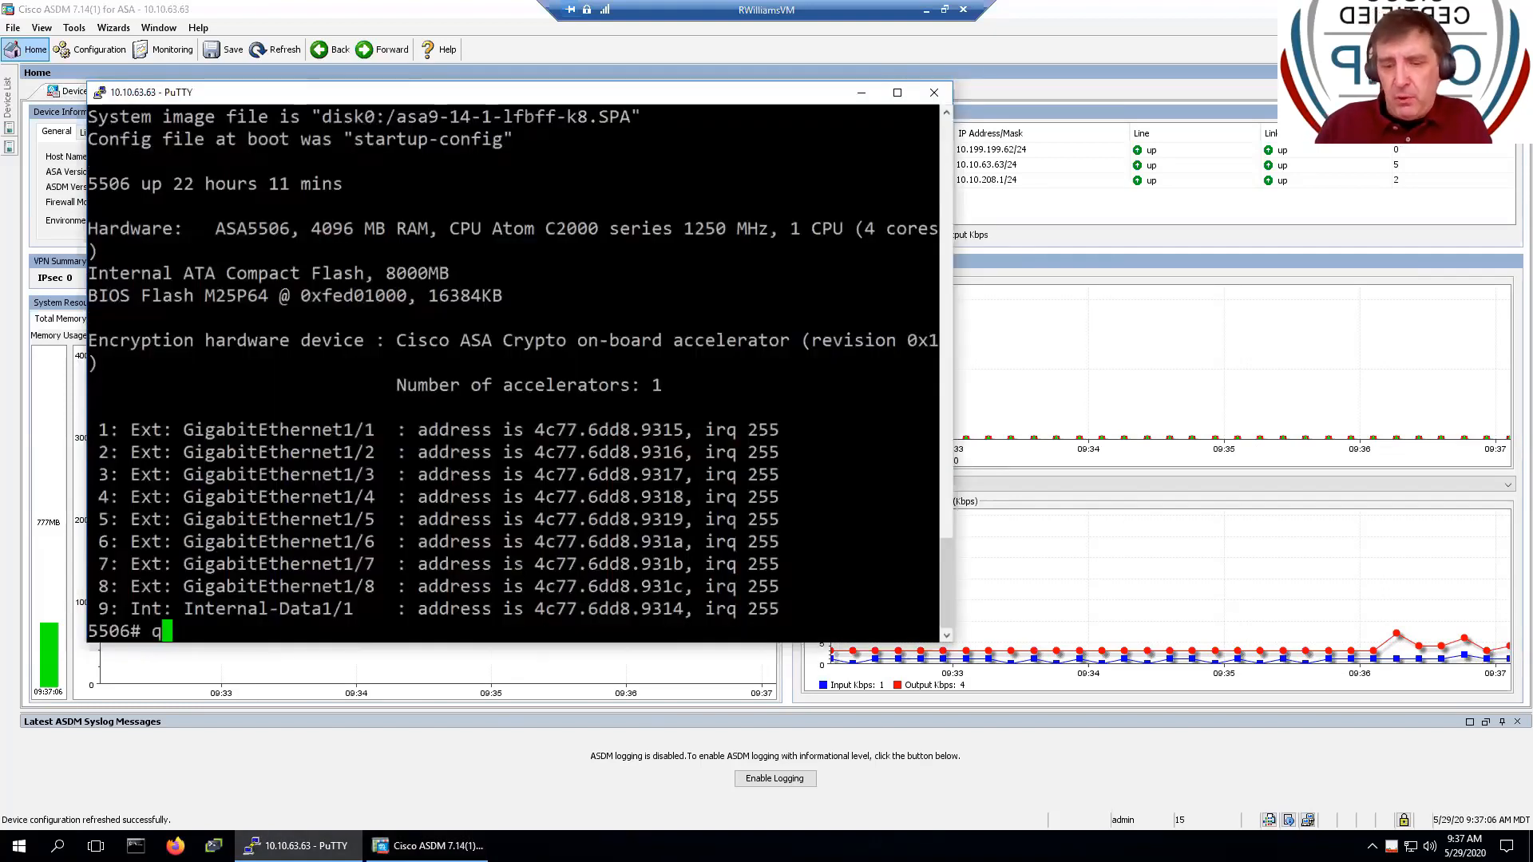
{"action": "key", "text": "BackSpace"}
{"action": "type", "text": "sh i"}
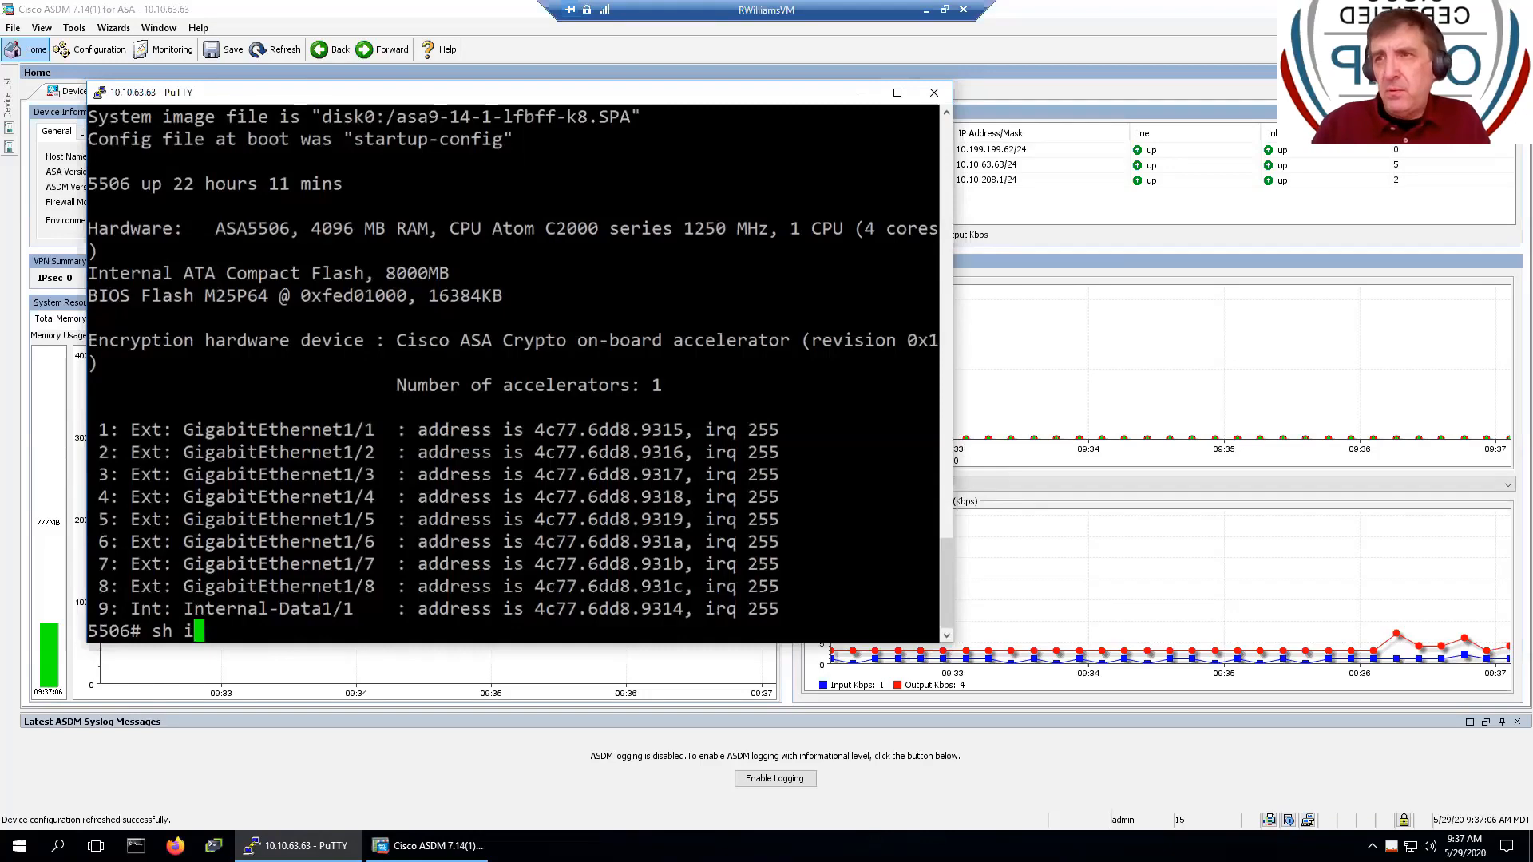
{"action": "type", "text": "nt "}
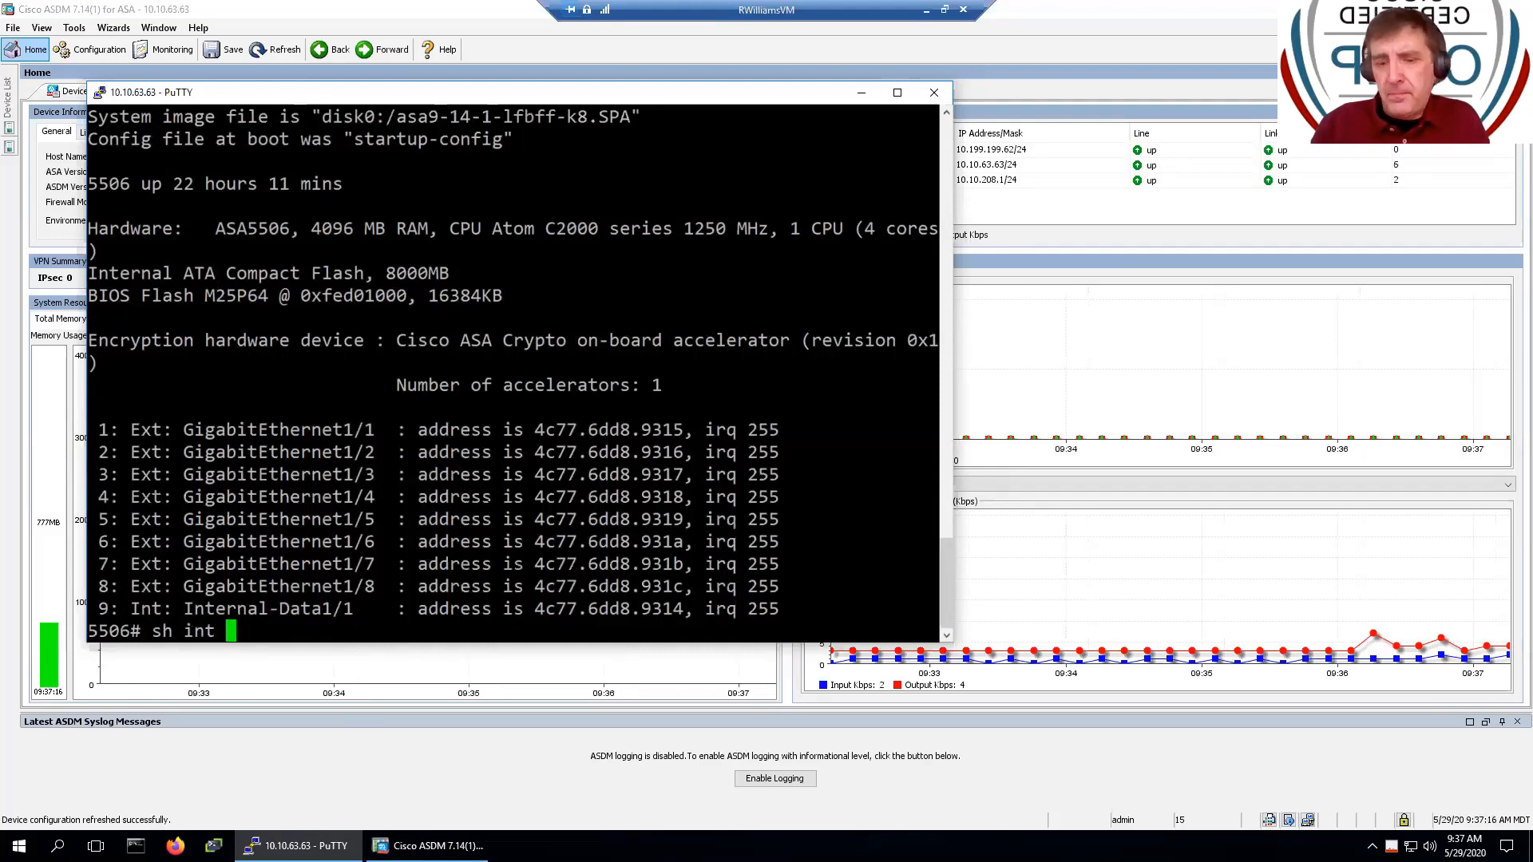
{"action": "type", "text": "ip br"}
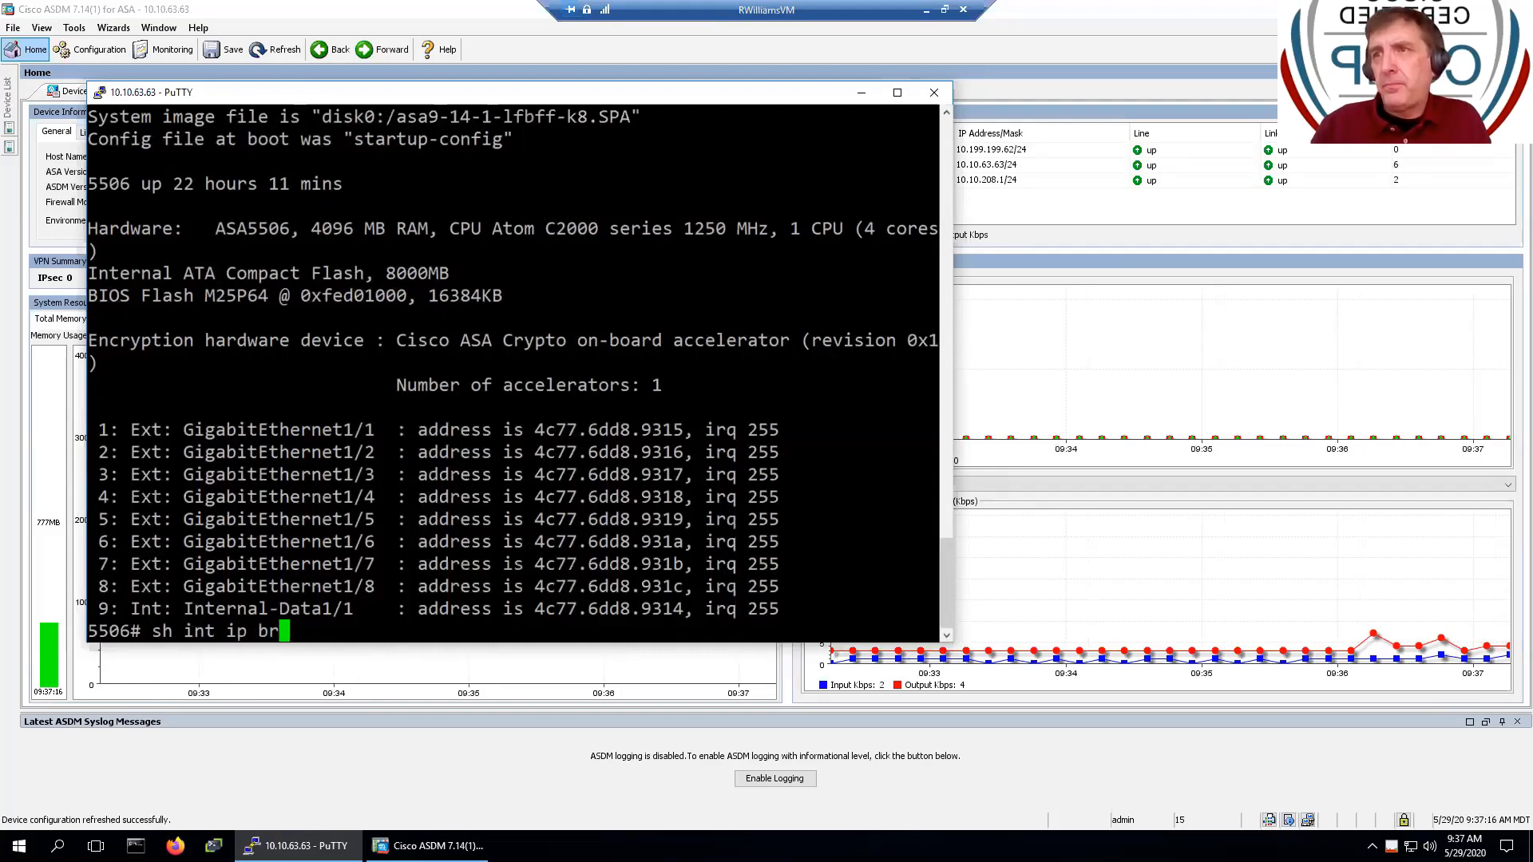
{"action": "key", "text": "Return"}
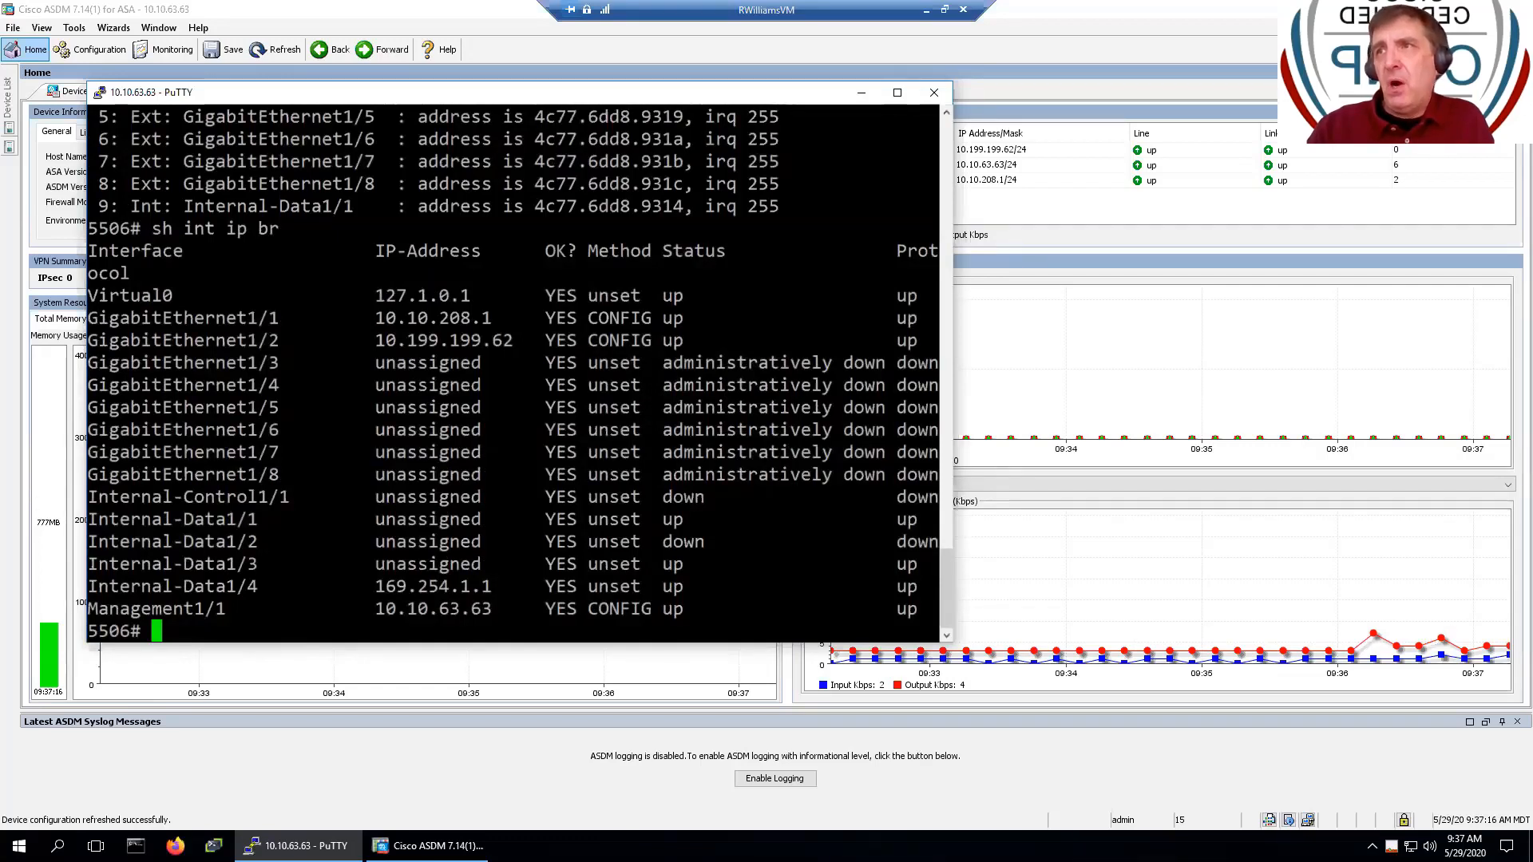
{"action": "left_click_drag", "start_coordinate": [365, 318], "coordinate": [513, 318]}
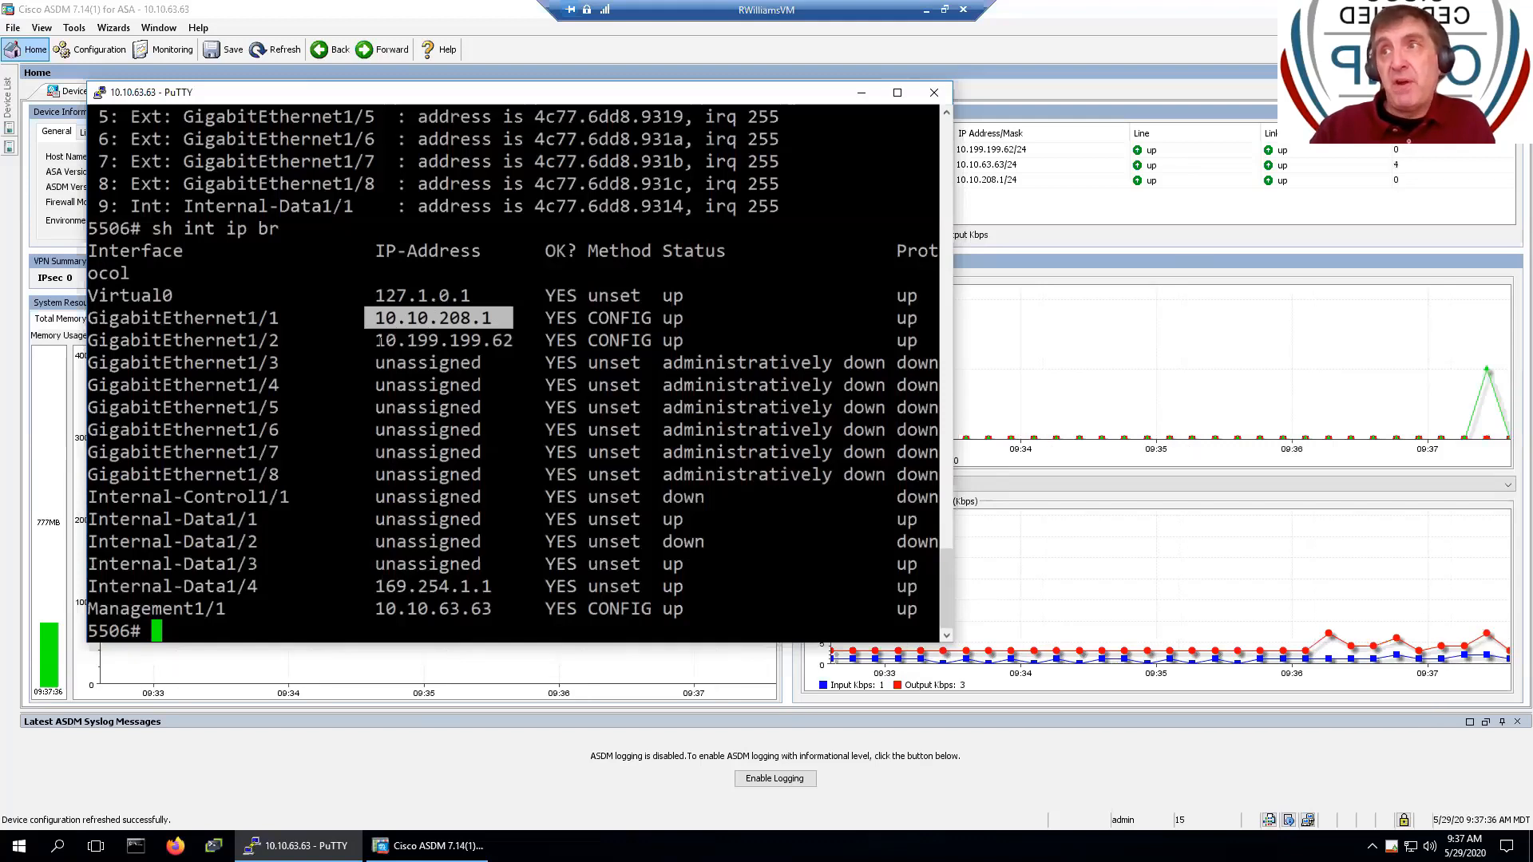
{"action": "left_click_drag", "start_coordinate": [379, 340], "coordinate": [535, 332]}
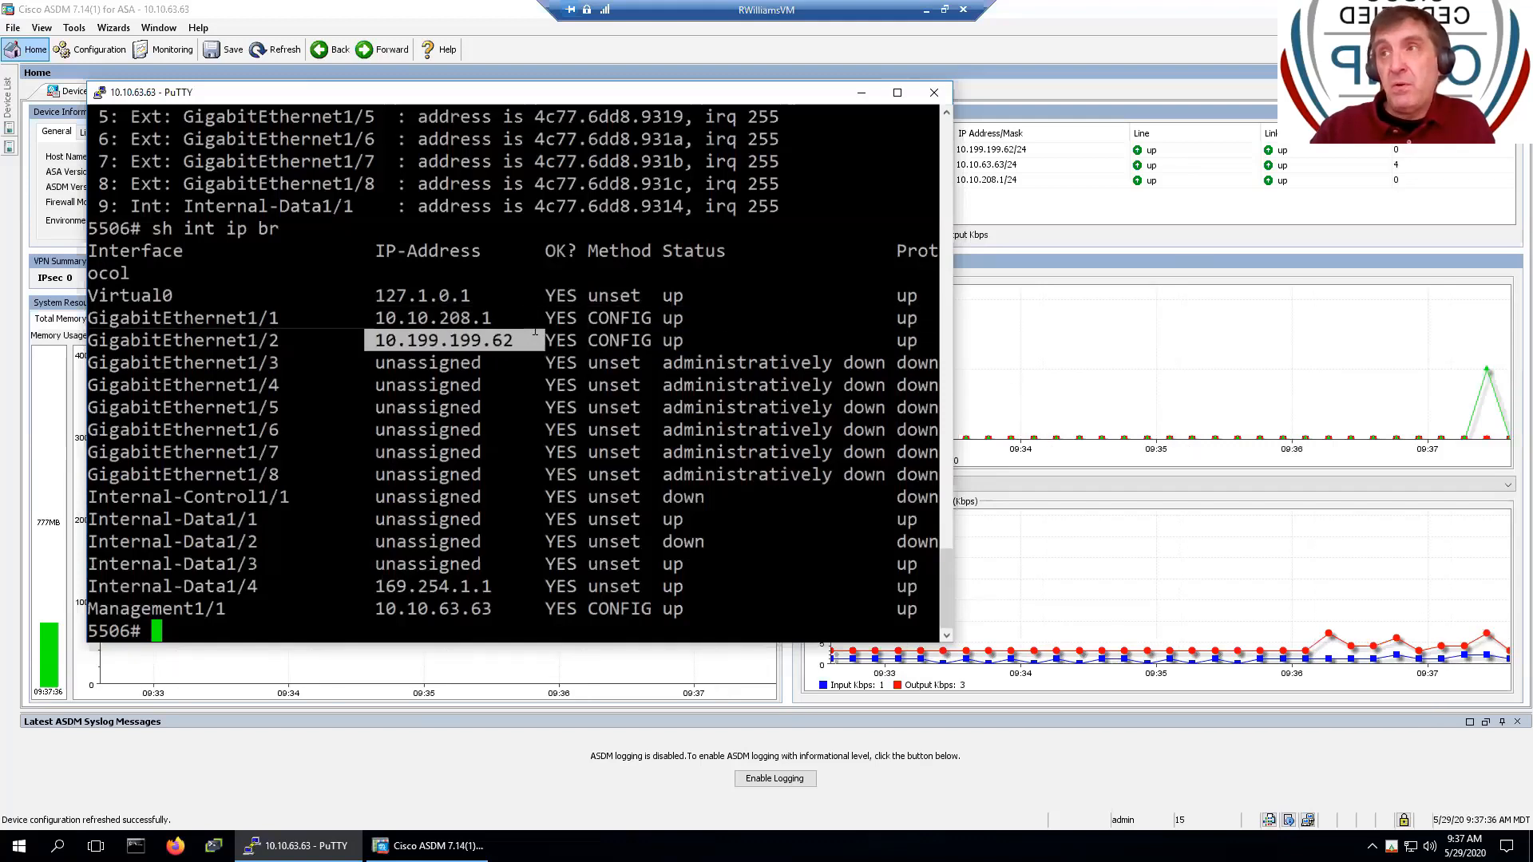
{"action": "left_click_drag", "start_coordinate": [369, 609], "coordinate": [486, 605]}
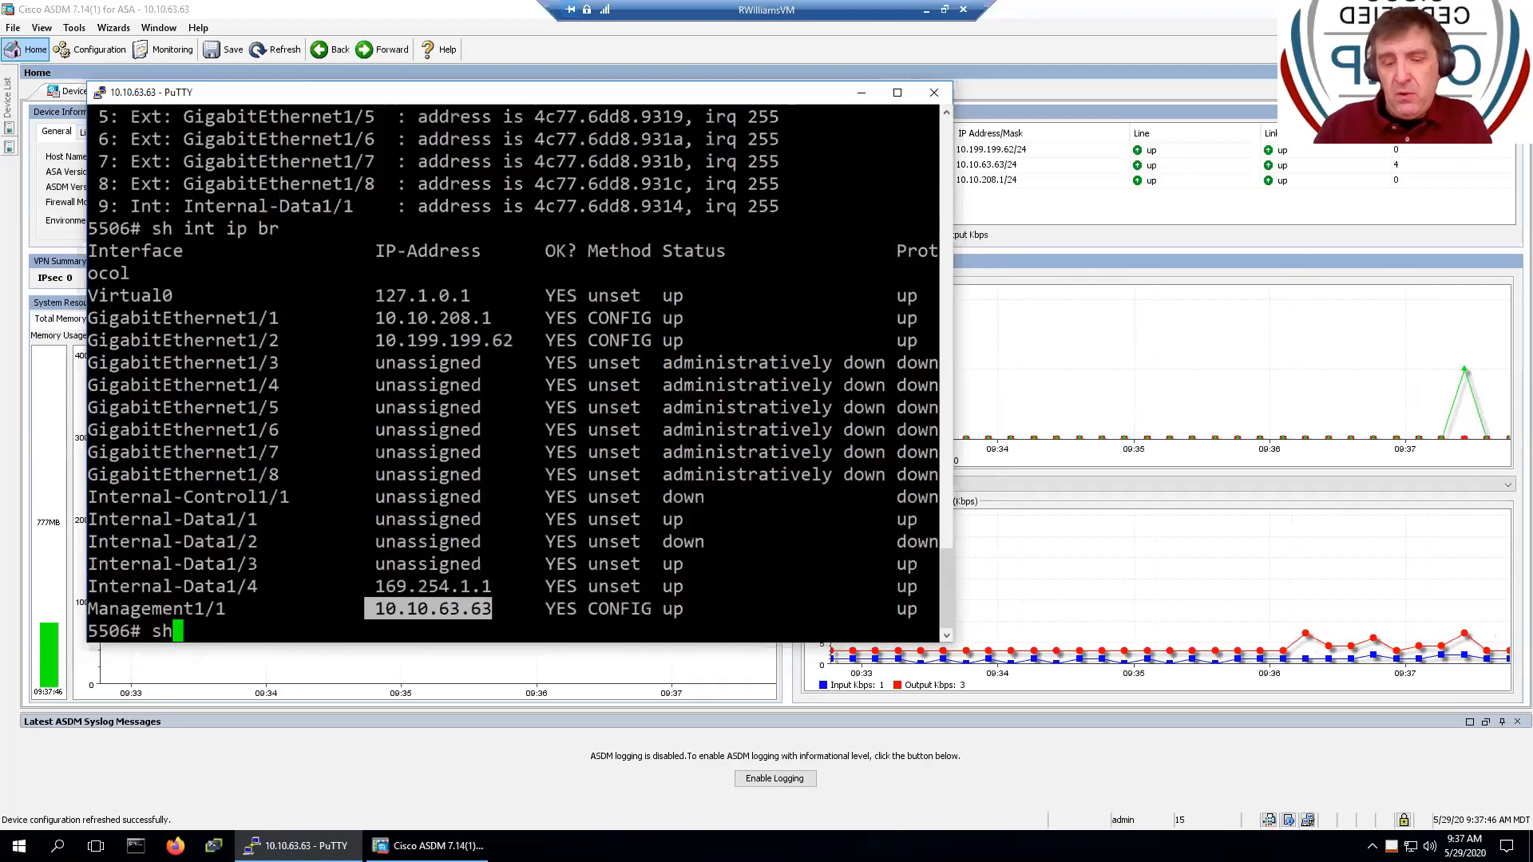
- Run 'sh nameif', highlight the outside and inside interface rows, then return to ASDM
{"action": "type", "text": "sh nameif"}
{"action": "key", "text": "Return"}
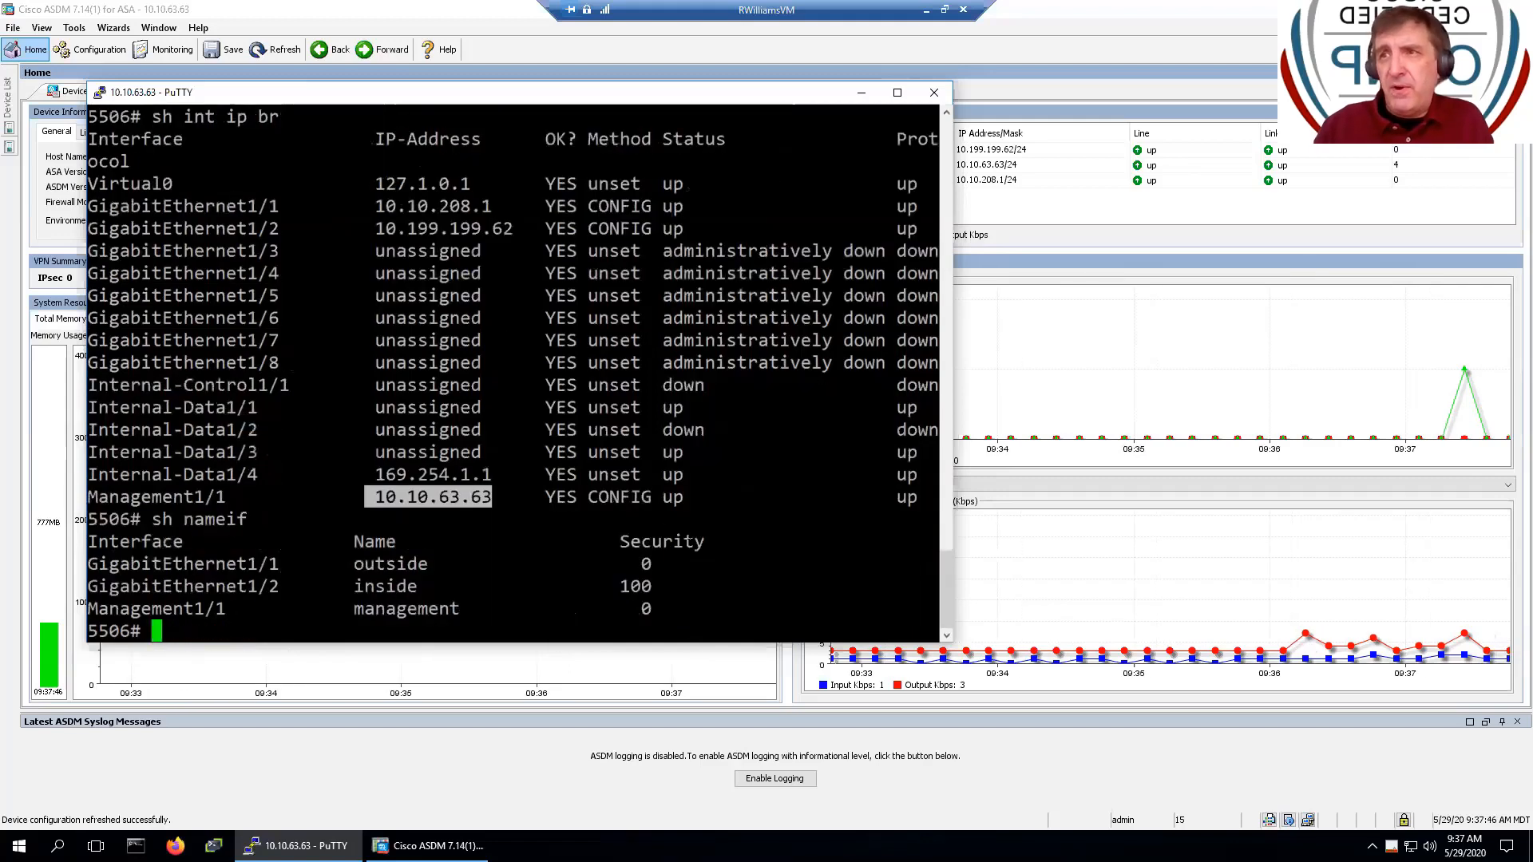
{"action": "left_click_drag", "start_coordinate": [334, 563], "coordinate": [677, 563]}
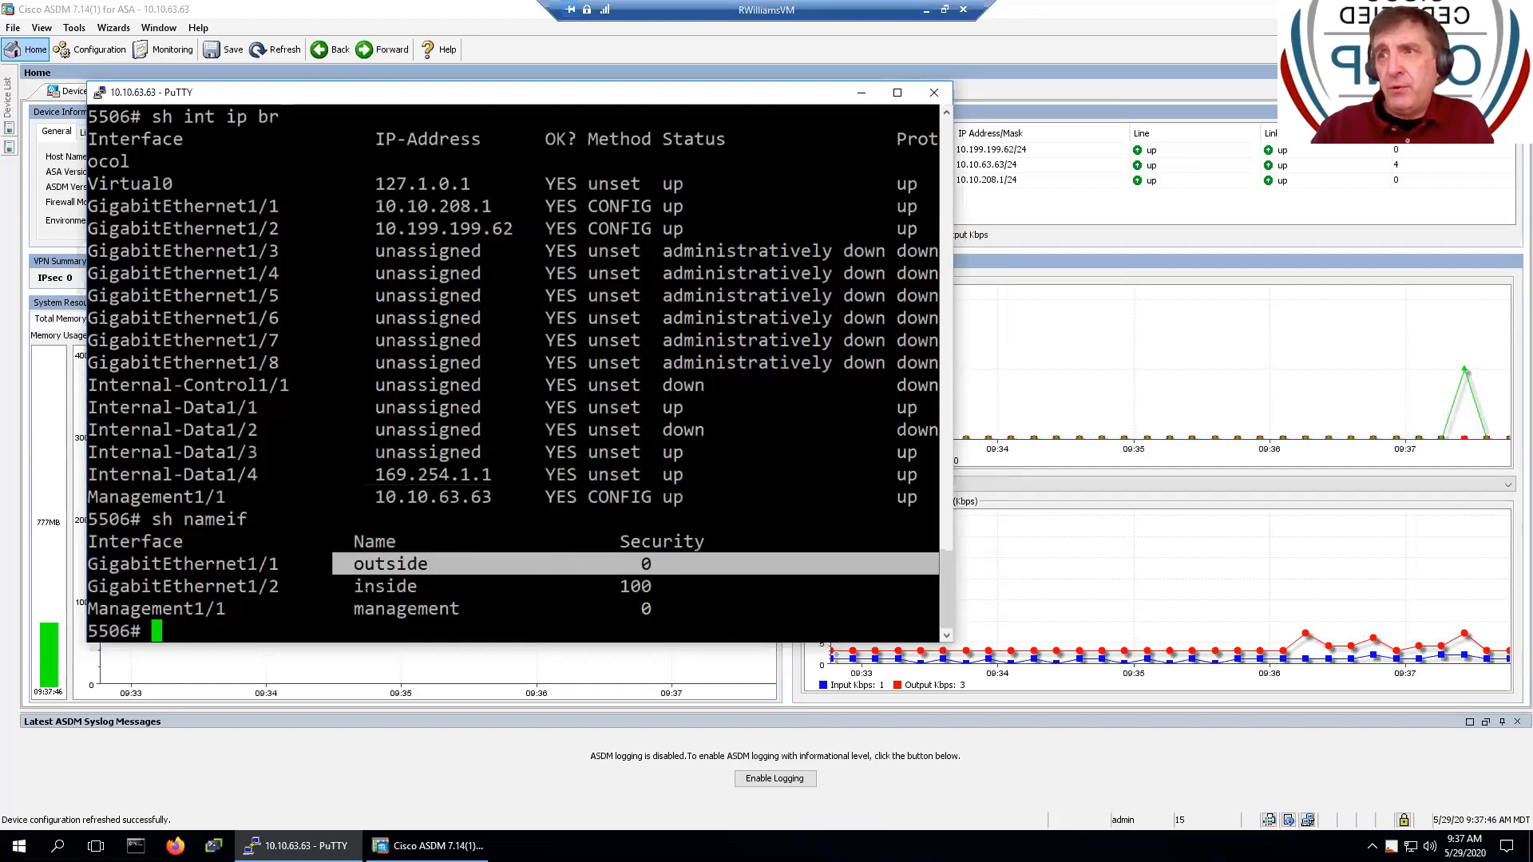
{"action": "left_click_drag", "start_coordinate": [354, 586], "coordinate": [640, 586]}
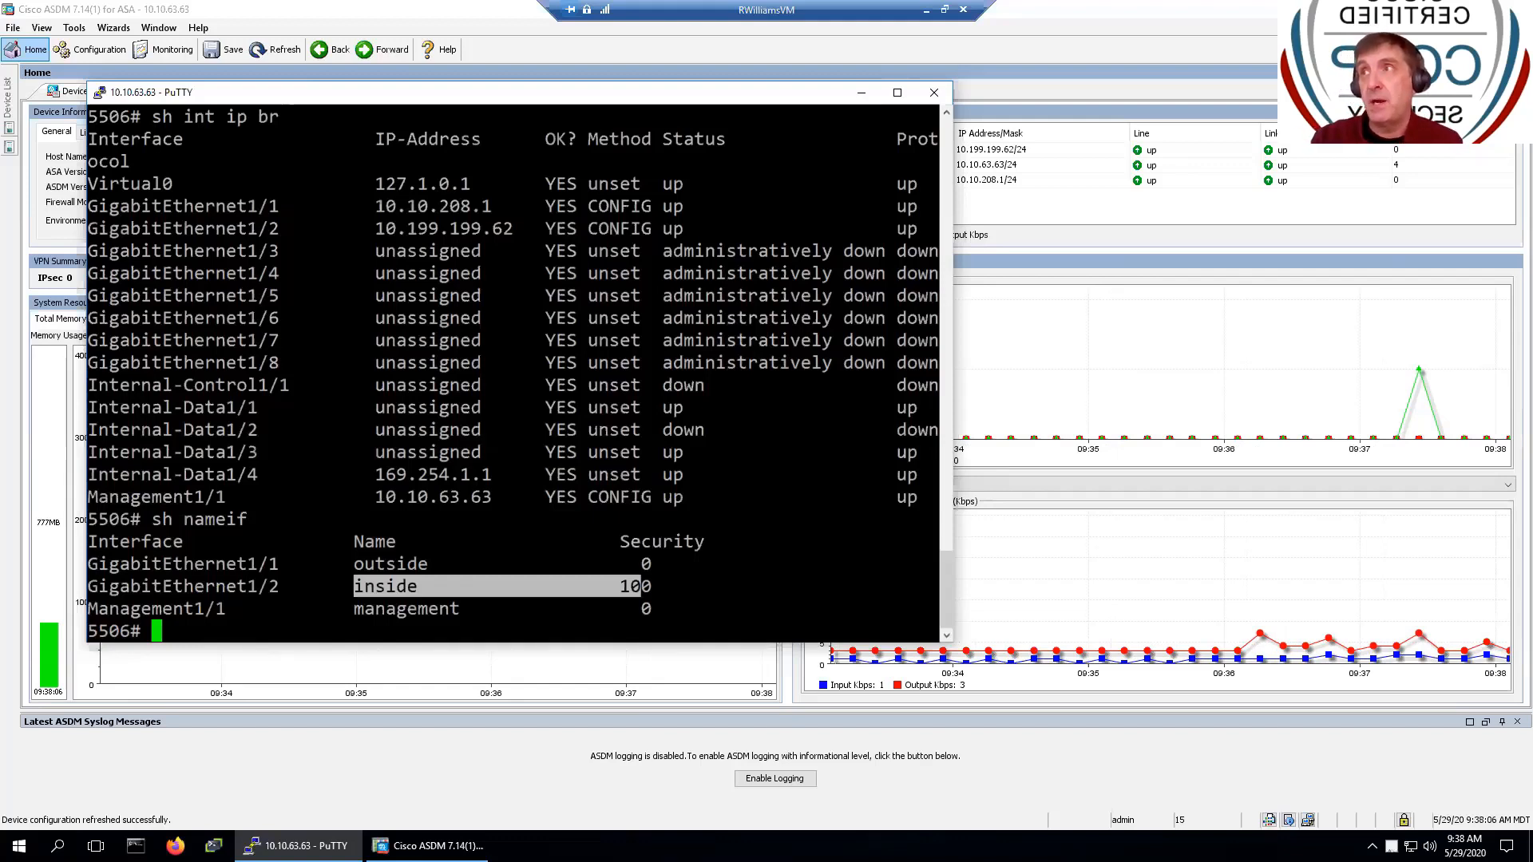
{"action": "left_click", "coordinate": [1028, 54]}
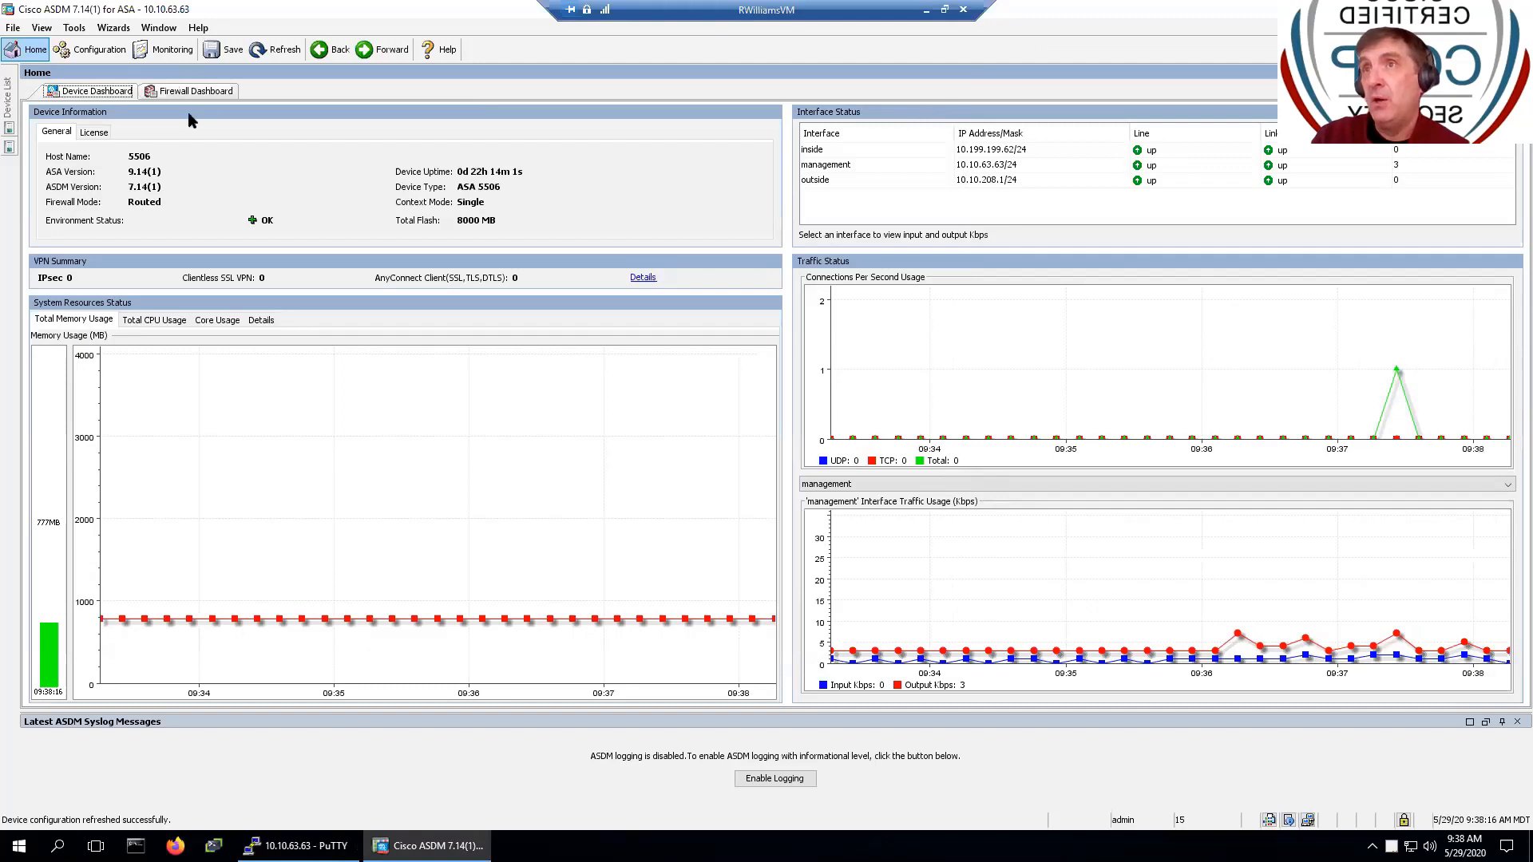
- Go to Configuration > Device Management > Certificate Management > Identity Certificates and log in with the admin password
{"action": "left_click", "coordinate": [74, 56]}
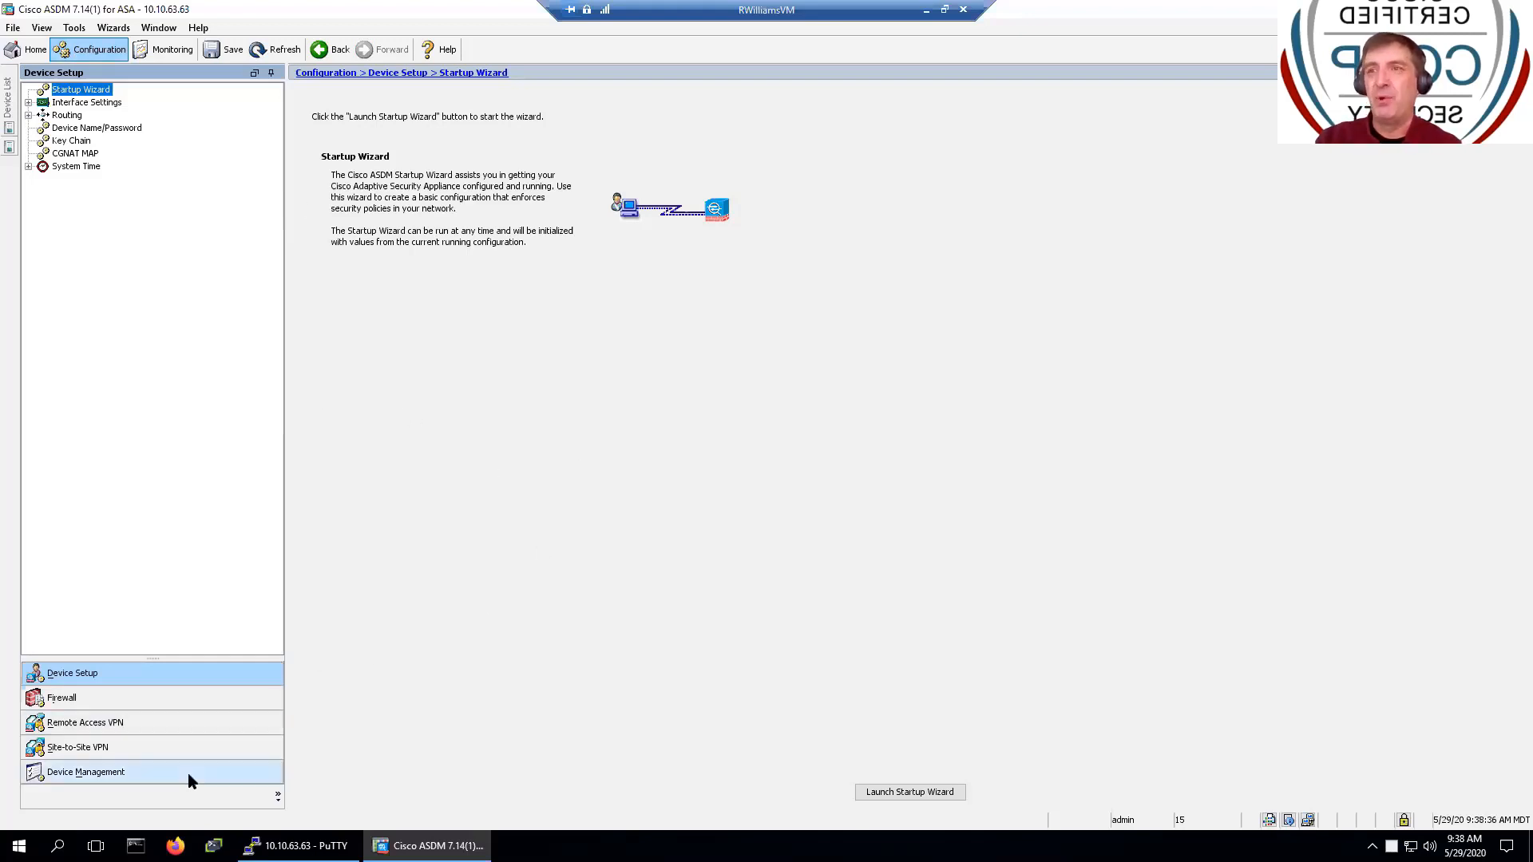
{"action": "left_click", "coordinate": [120, 775]}
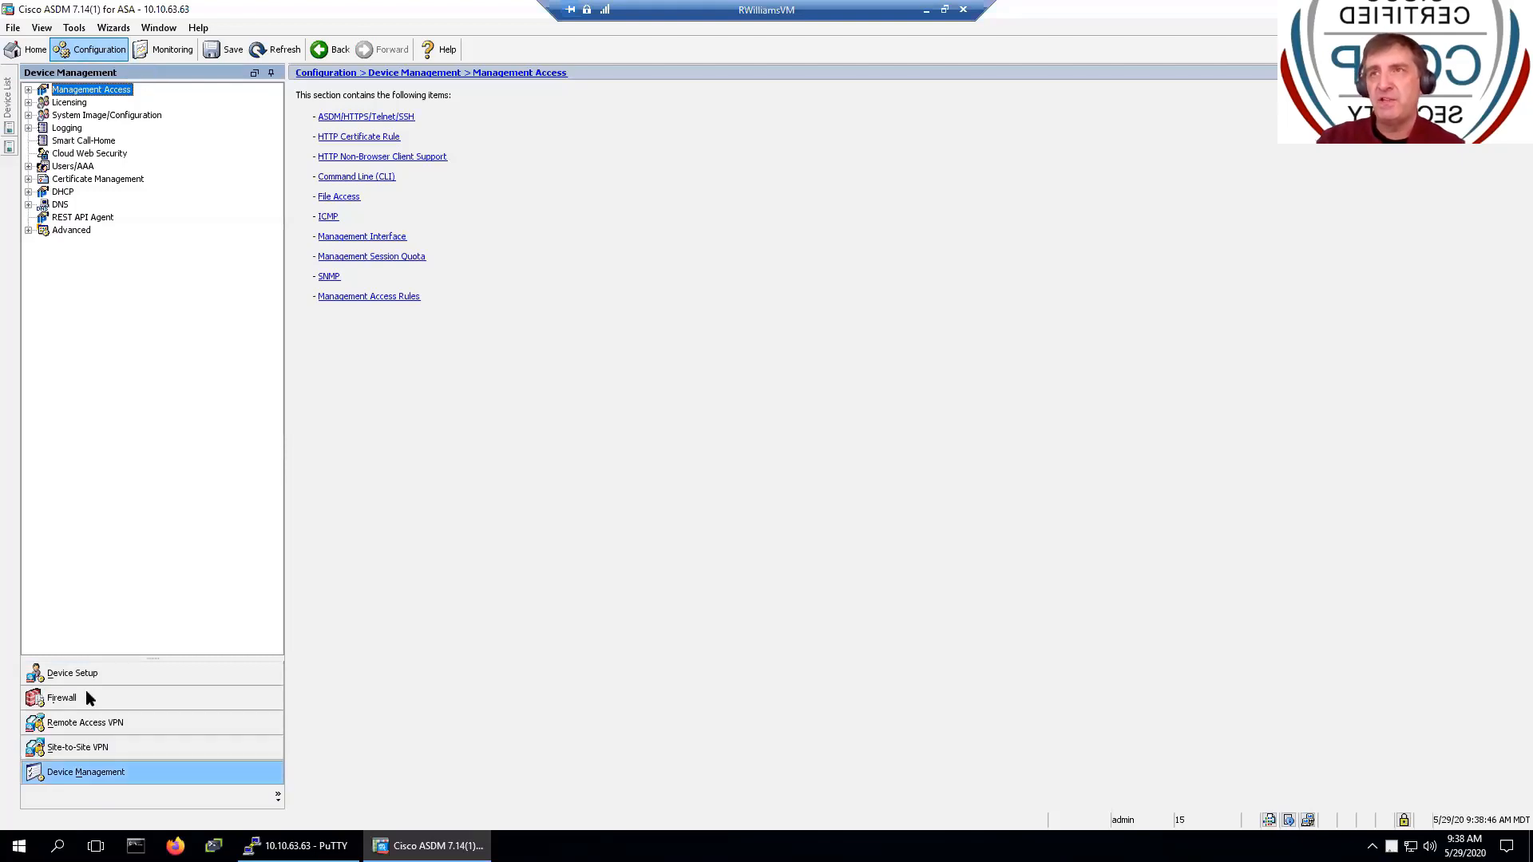
{"action": "left_click", "coordinate": [29, 179]}
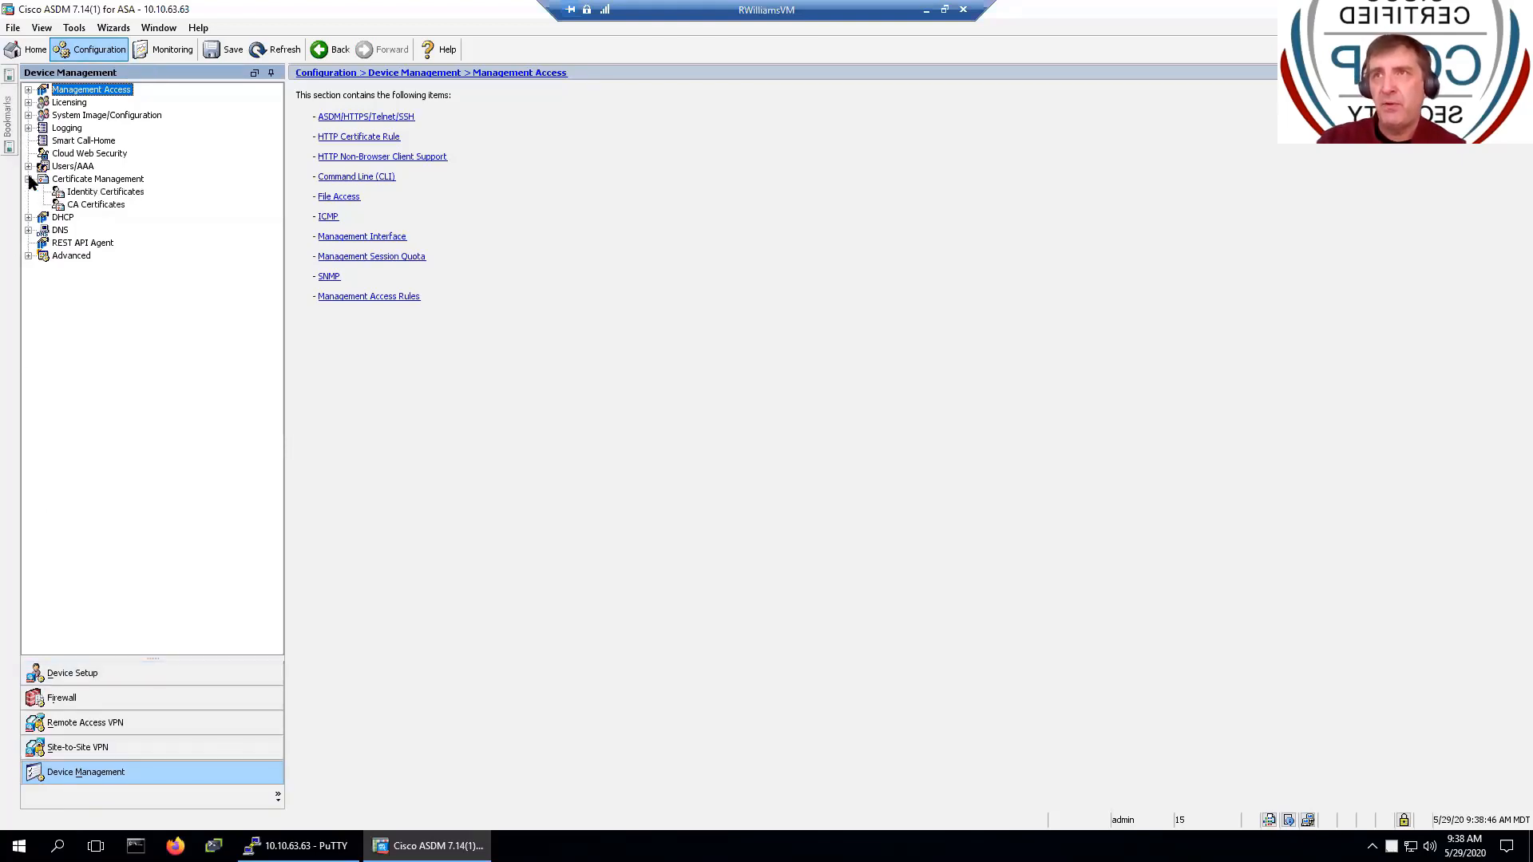
{"action": "left_click", "coordinate": [114, 191]}
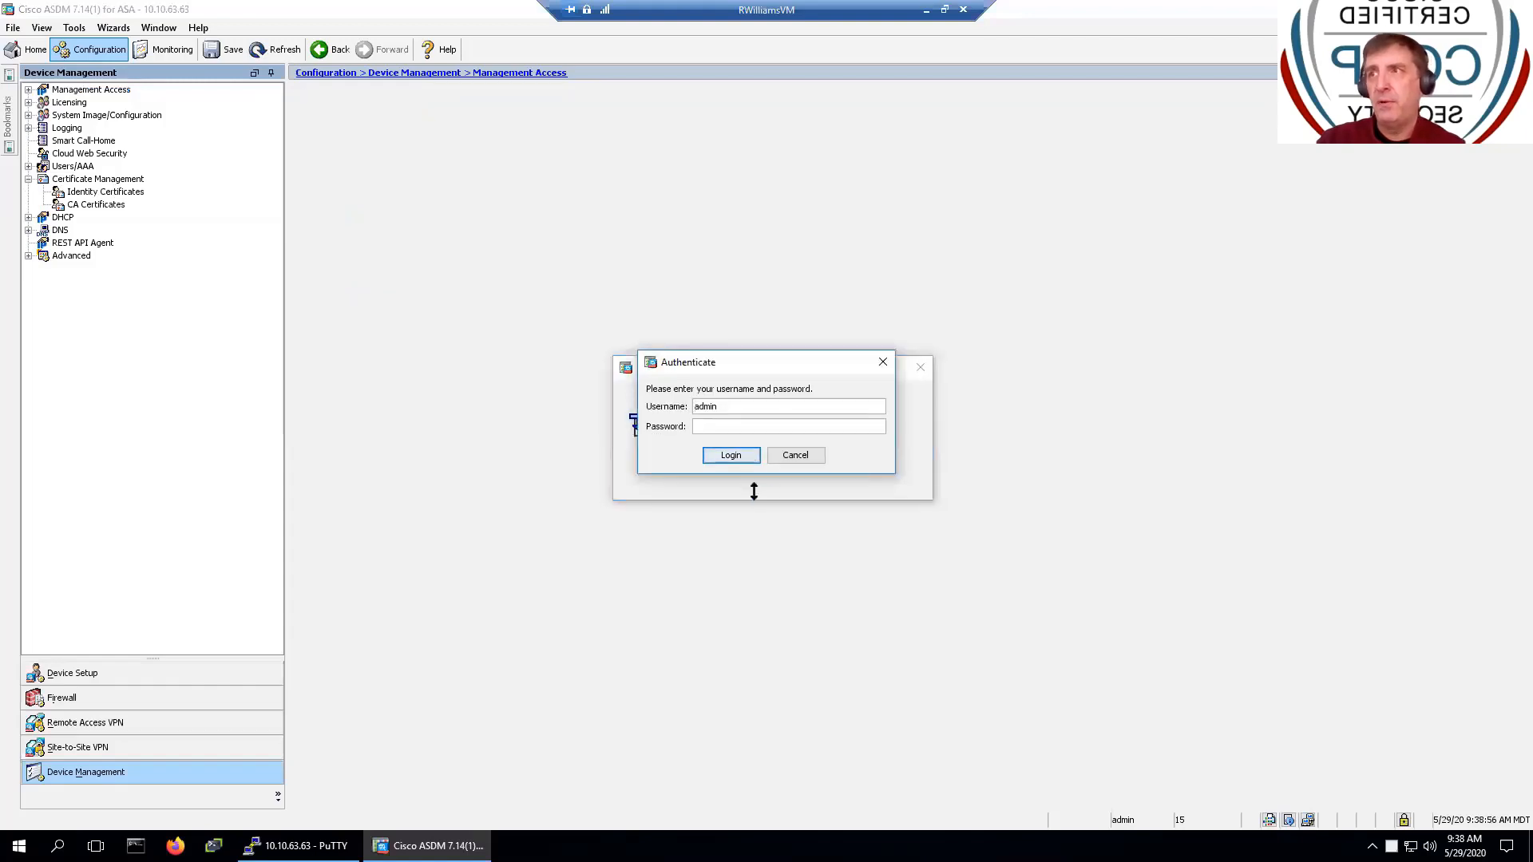
{"action": "left_click", "coordinate": [779, 425]}
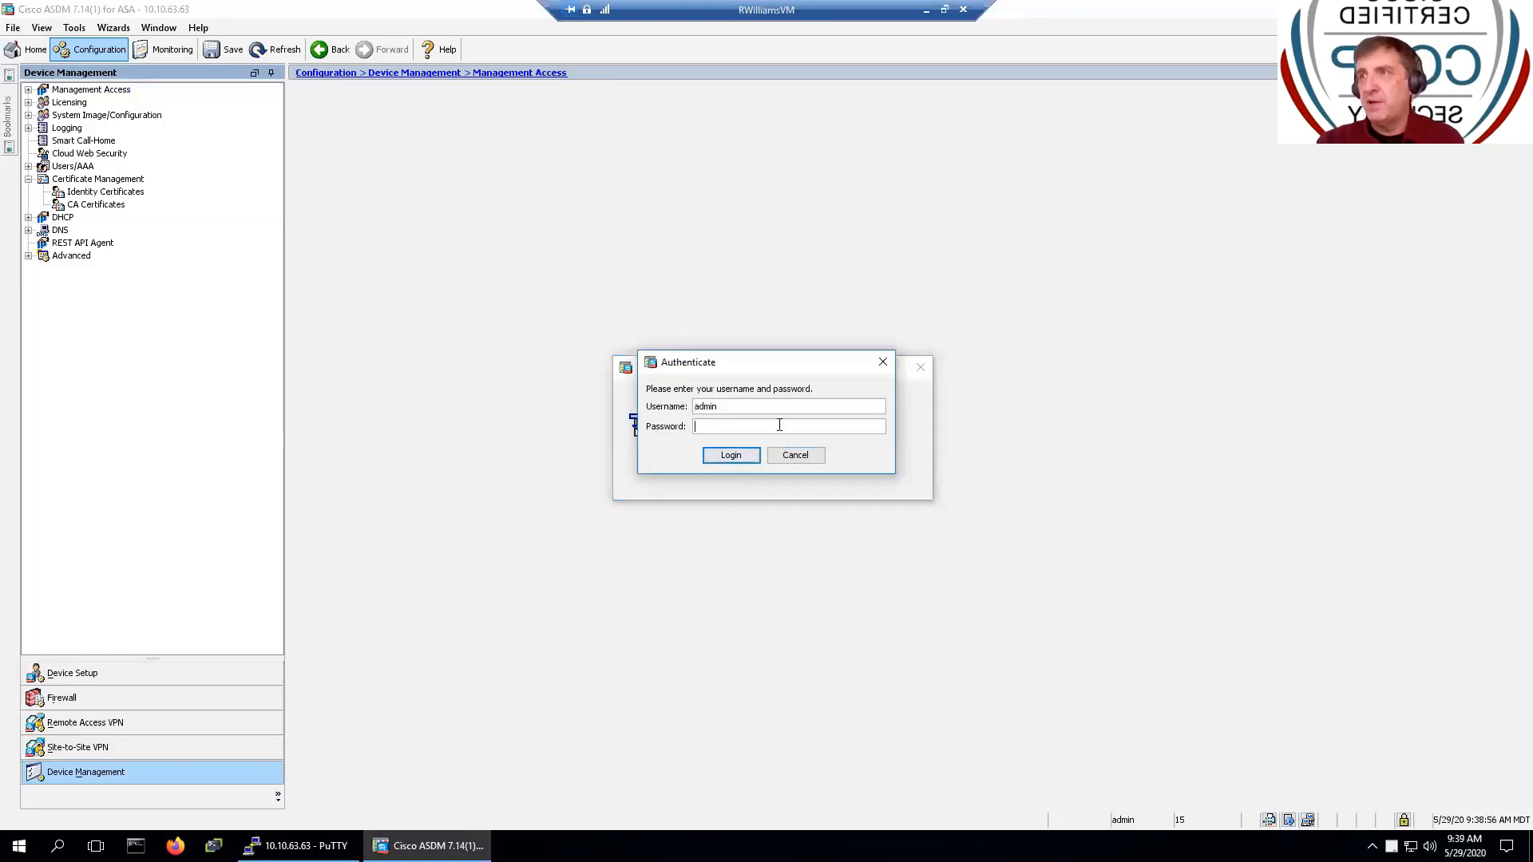
{"action": "type", "text": "****"}
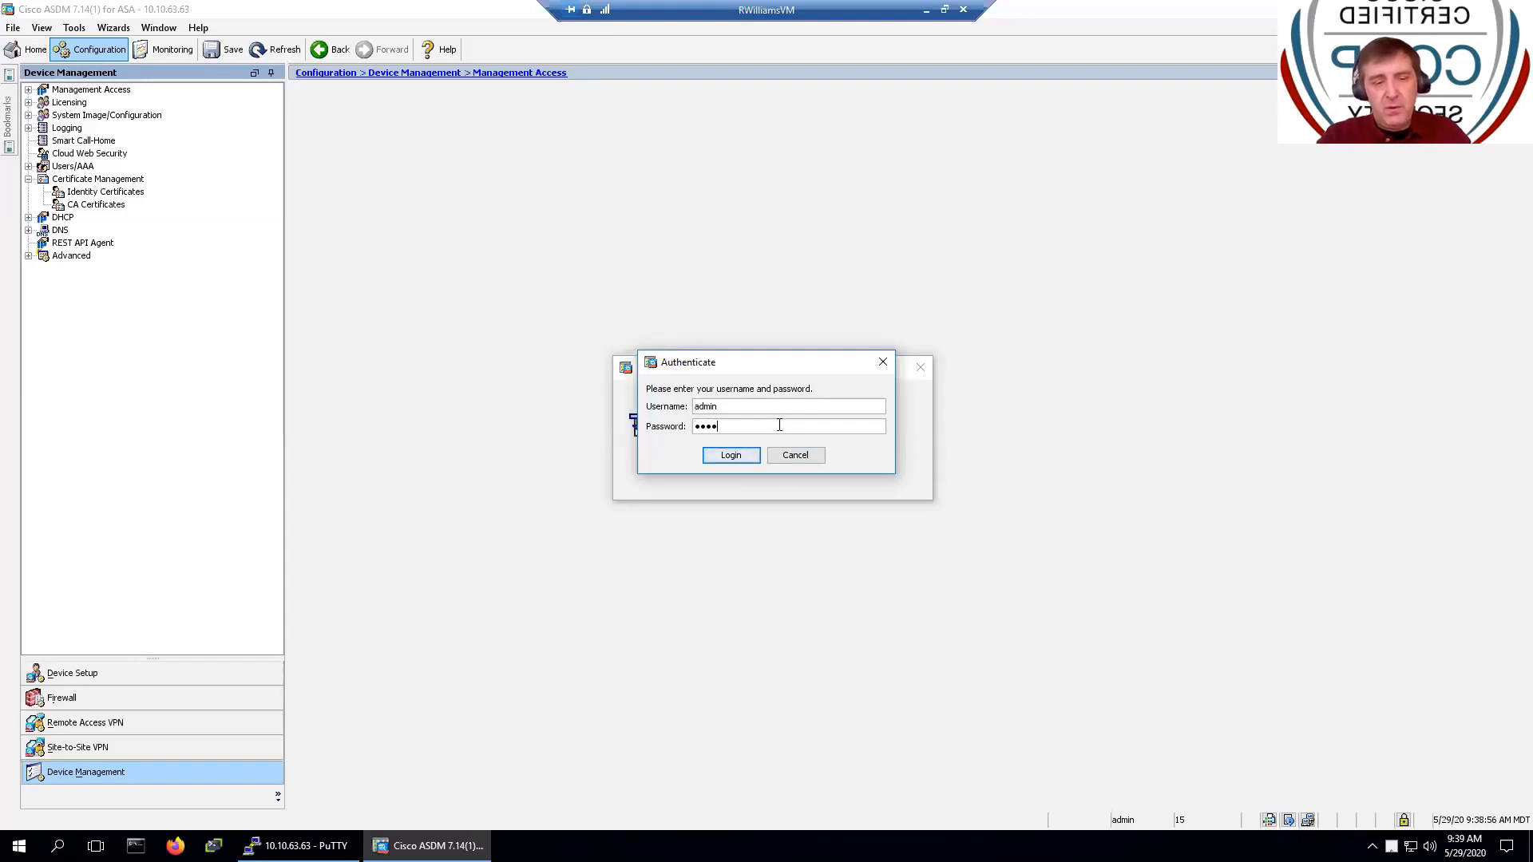
{"action": "type", "text": "****"}
{"action": "key", "text": "Return"}
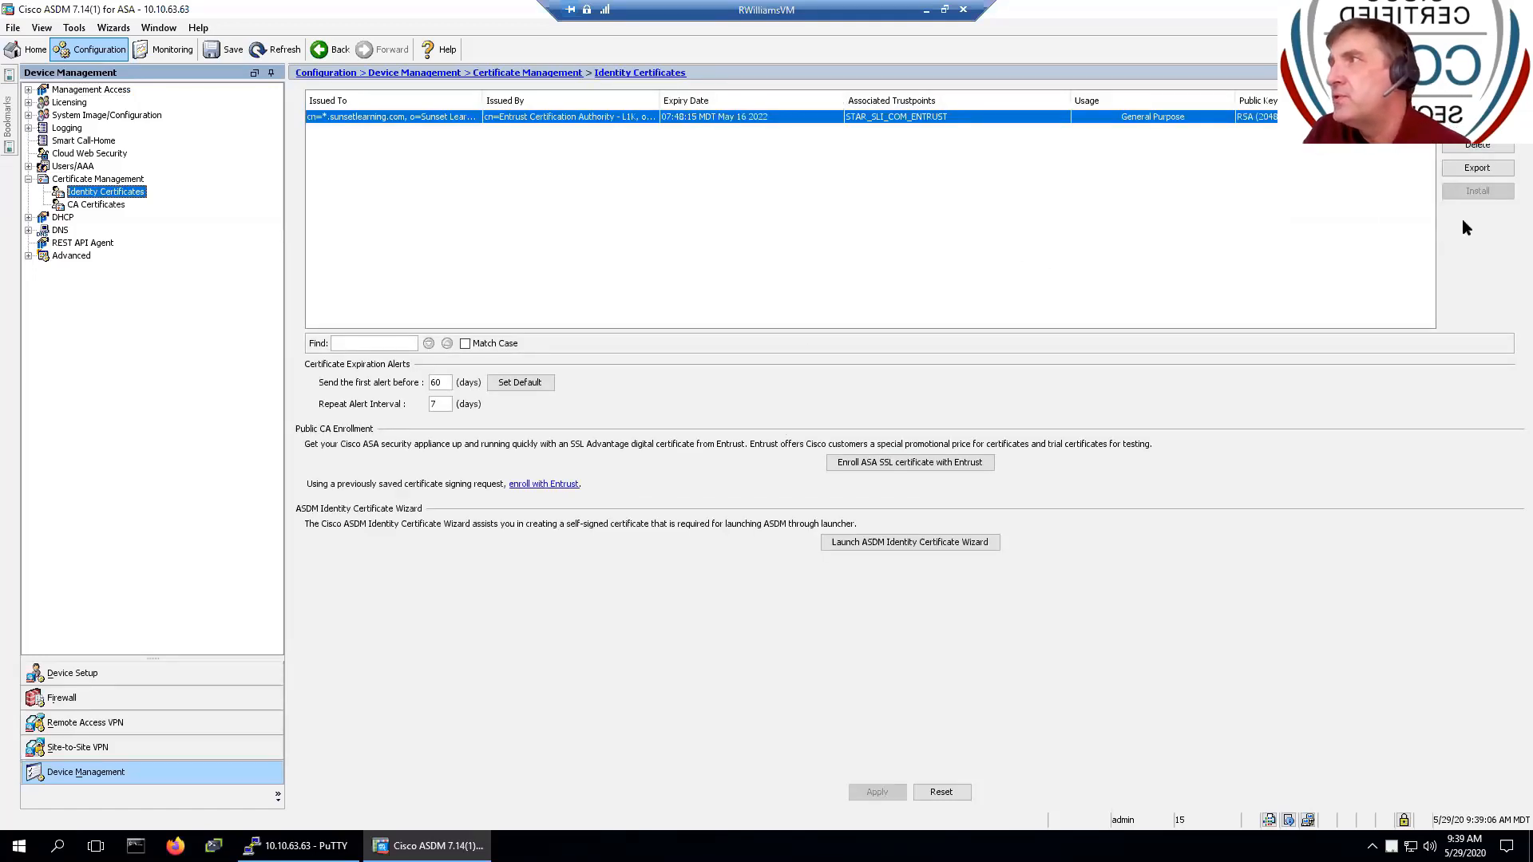
- Try deleting the wildcard identity certificate and applying it, dismissing the resulting error
{"action": "left_click", "coordinate": [1474, 148]}
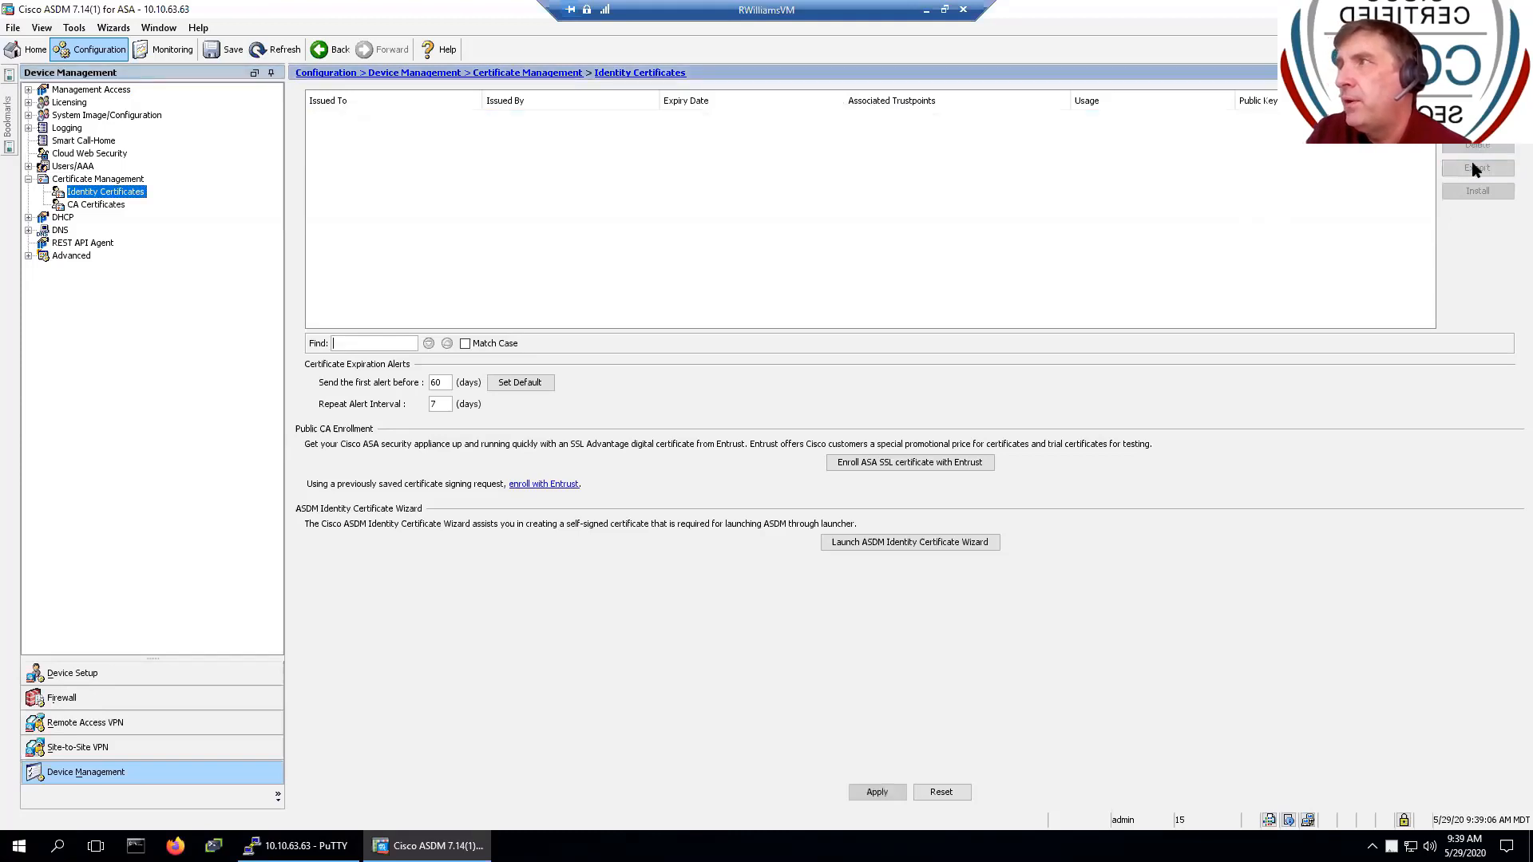
{"action": "left_click", "coordinate": [877, 793]}
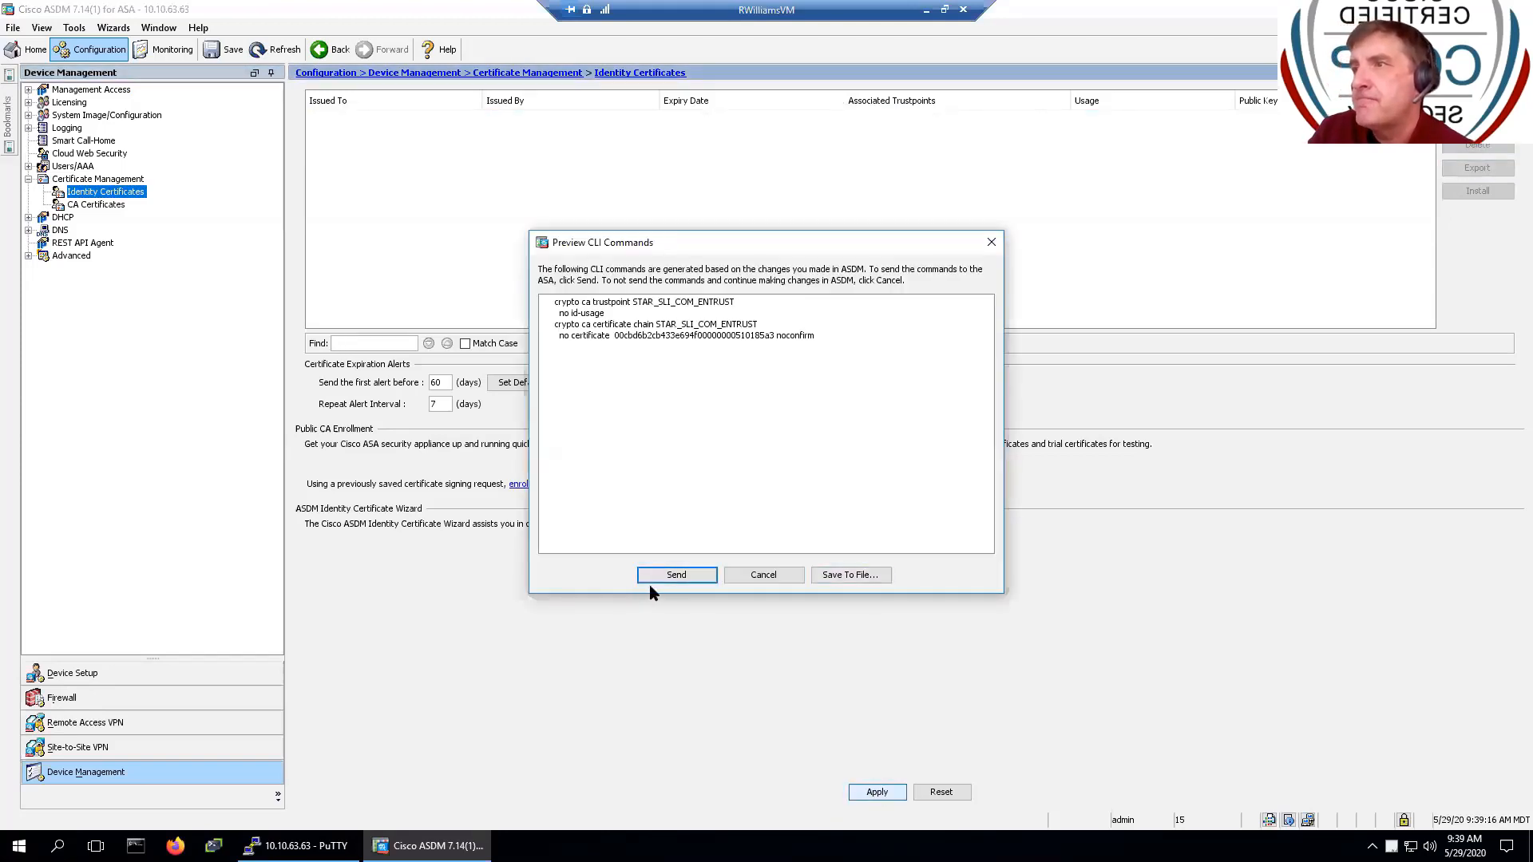
{"action": "left_click", "coordinate": [655, 576]}
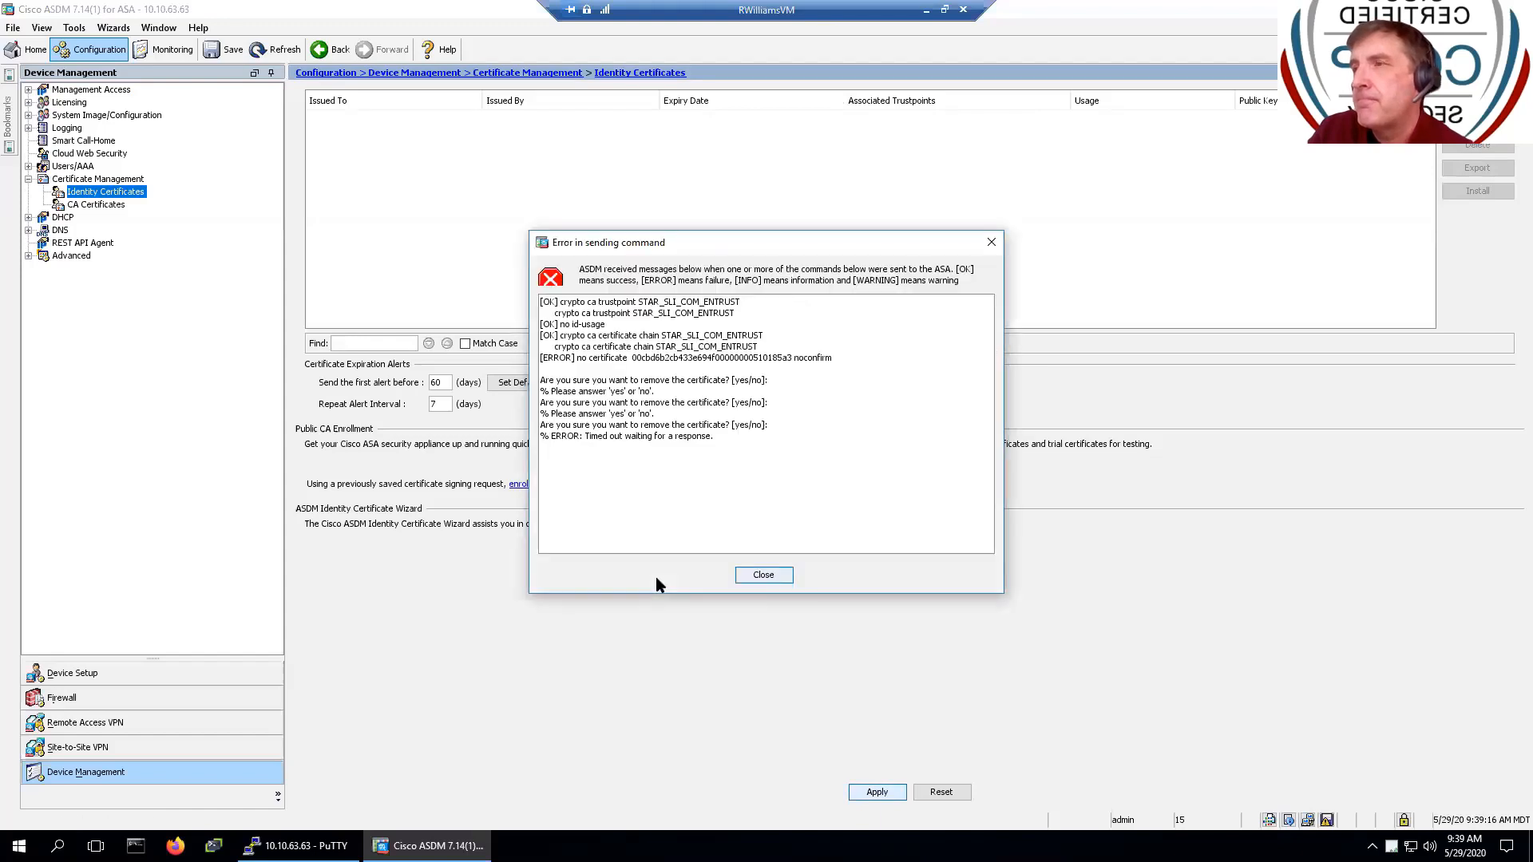
{"action": "left_click", "coordinate": [763, 576]}
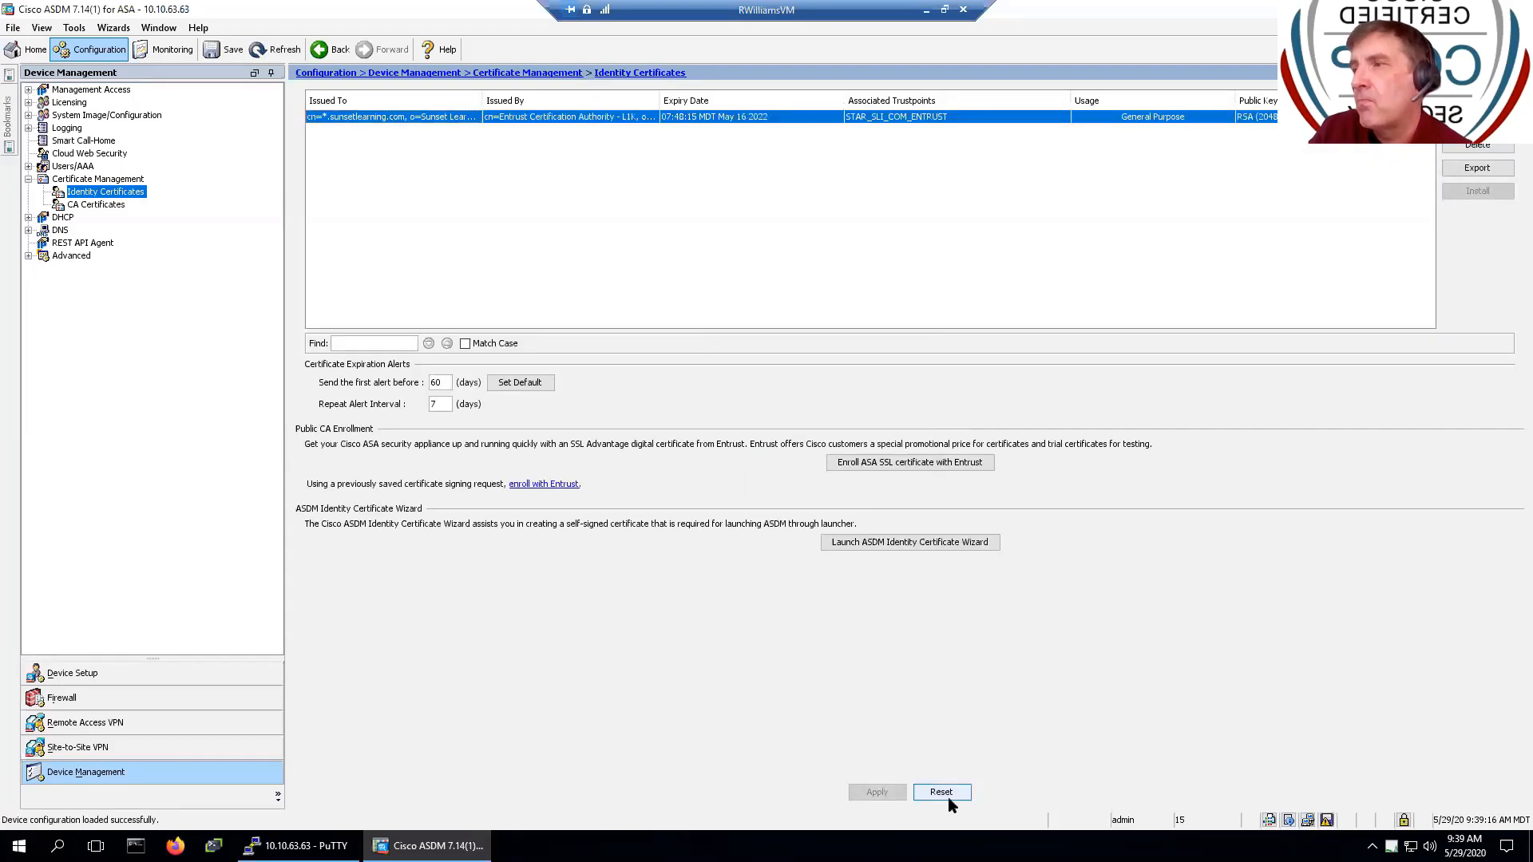
- Delete the Entrust CA certificates, including Entrust Root Certification Authority - G2
{"action": "left_click", "coordinate": [89, 205]}
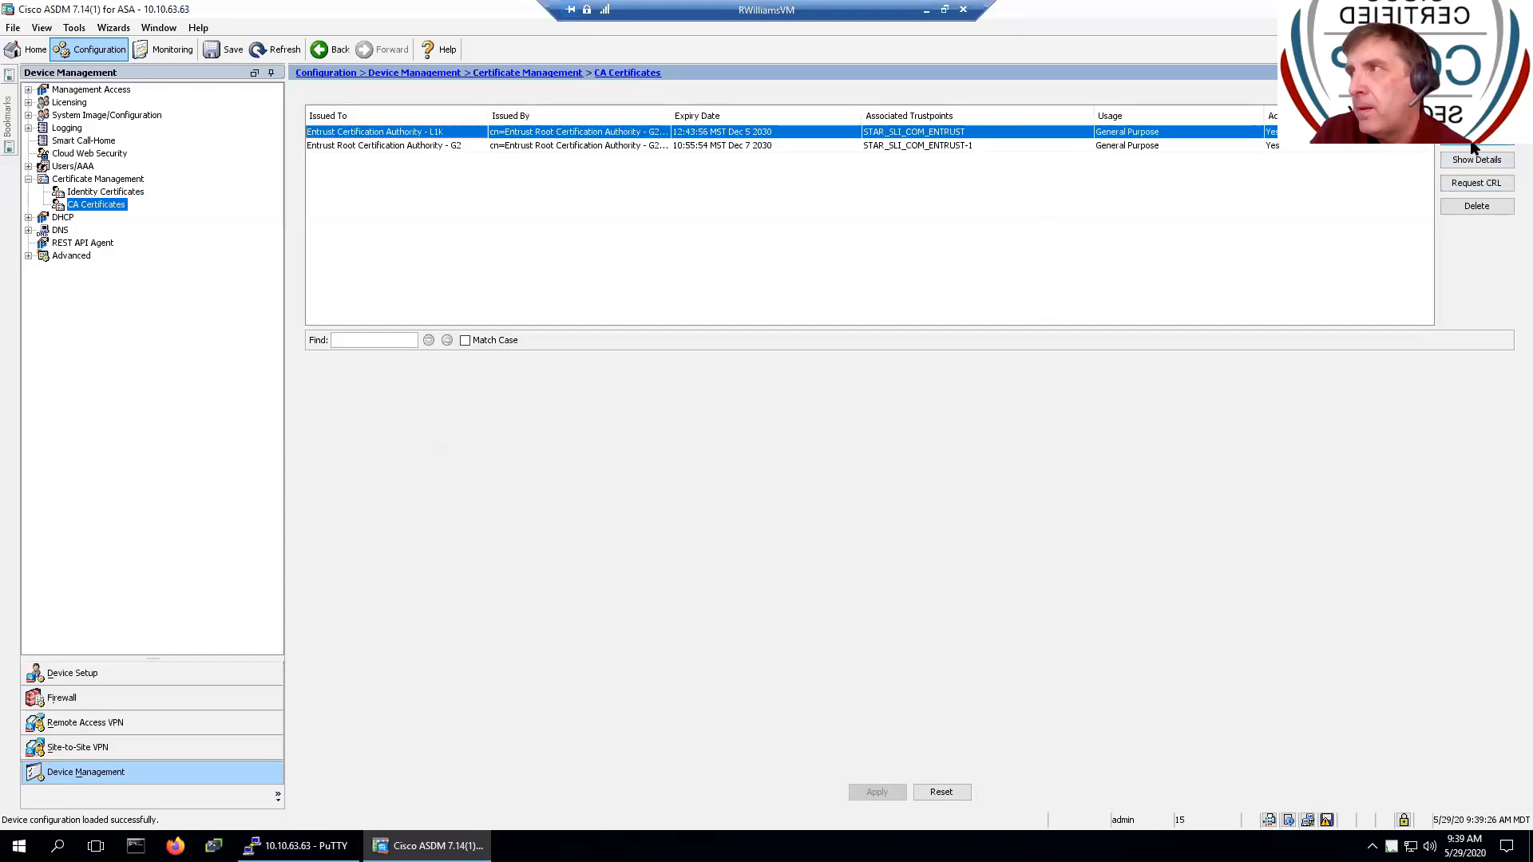
{"action": "left_click", "coordinate": [1486, 206]}
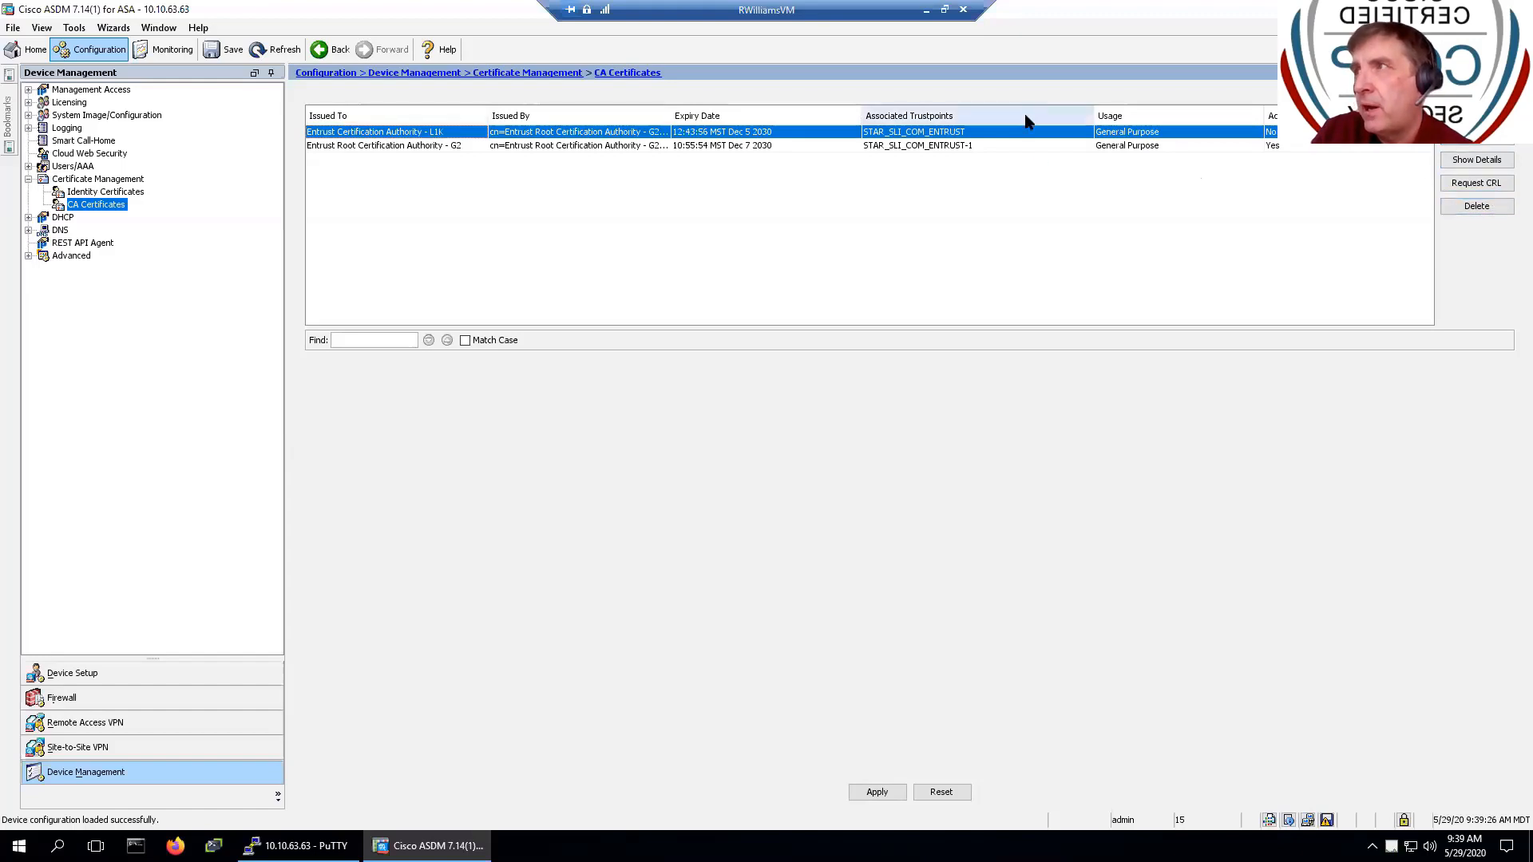
{"action": "left_click", "coordinate": [1036, 147]}
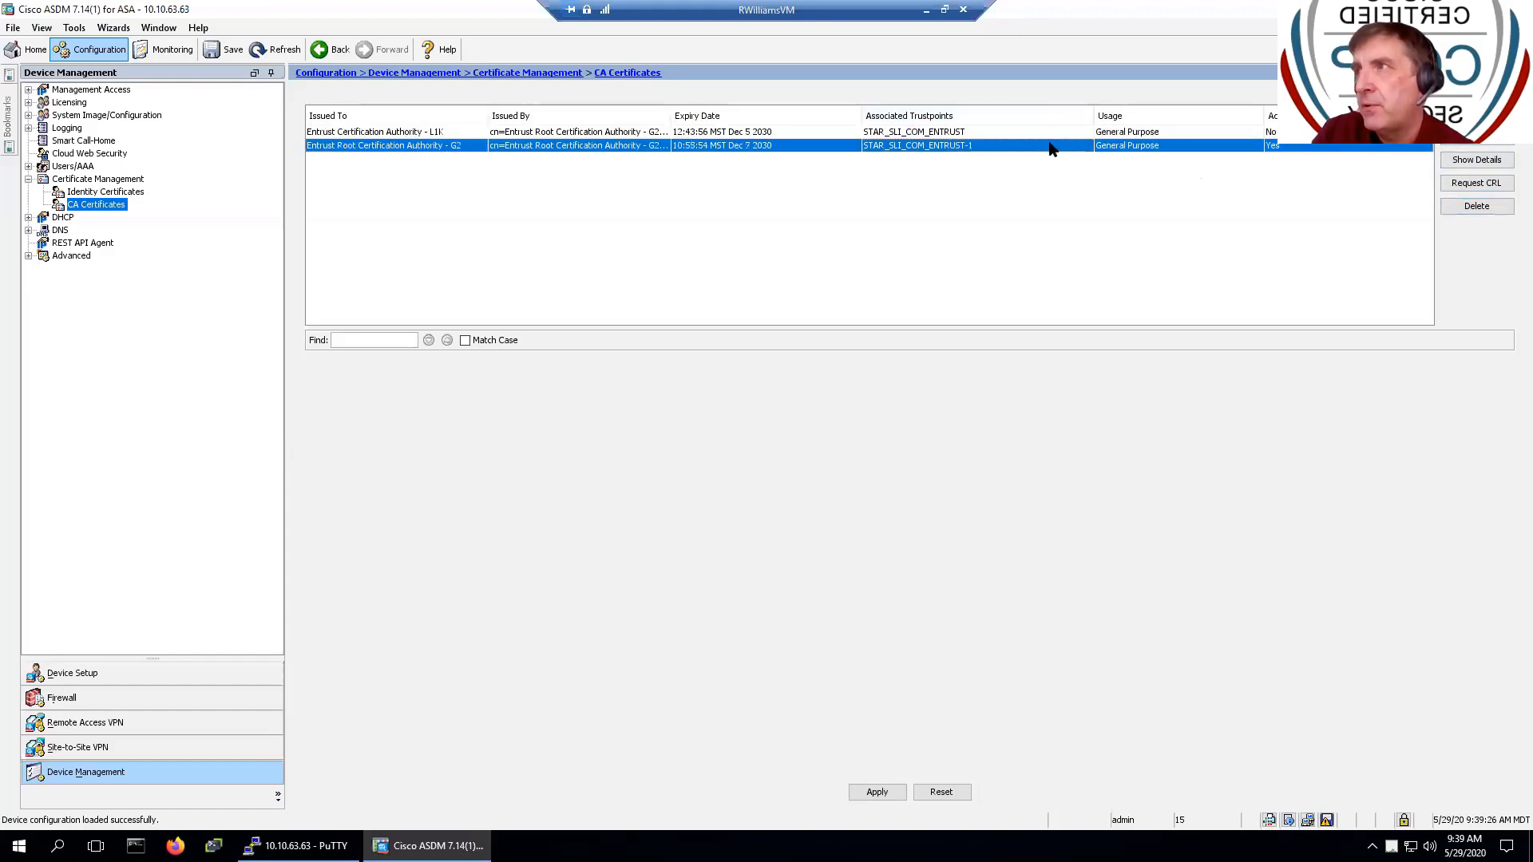
{"action": "left_click", "coordinate": [1486, 207]}
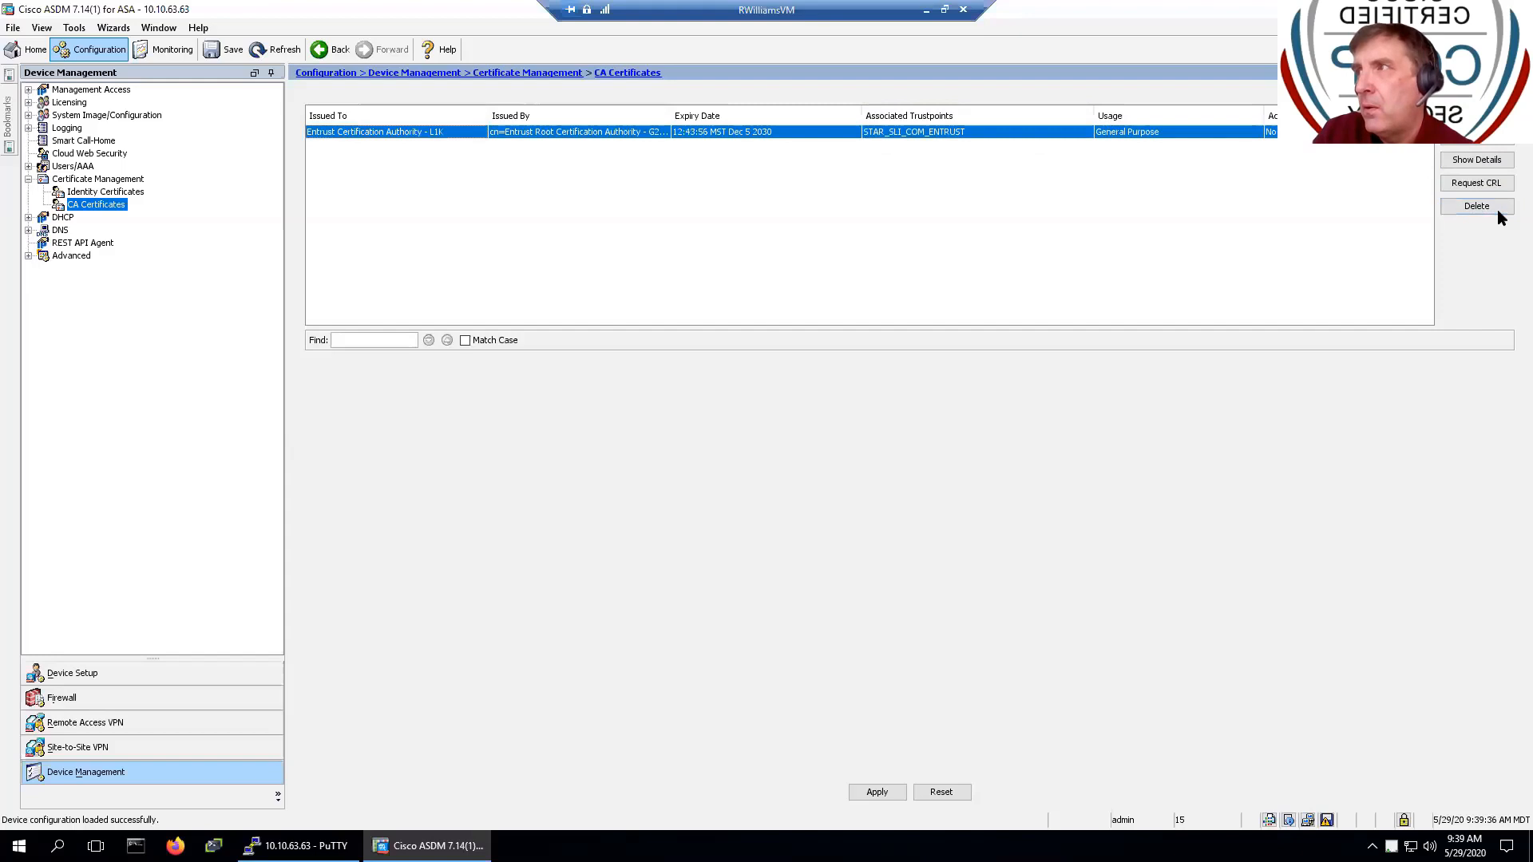
- Delete the wildcard identity certificate, apply and send the removal, then refresh the configuration
{"action": "left_click", "coordinate": [105, 192]}
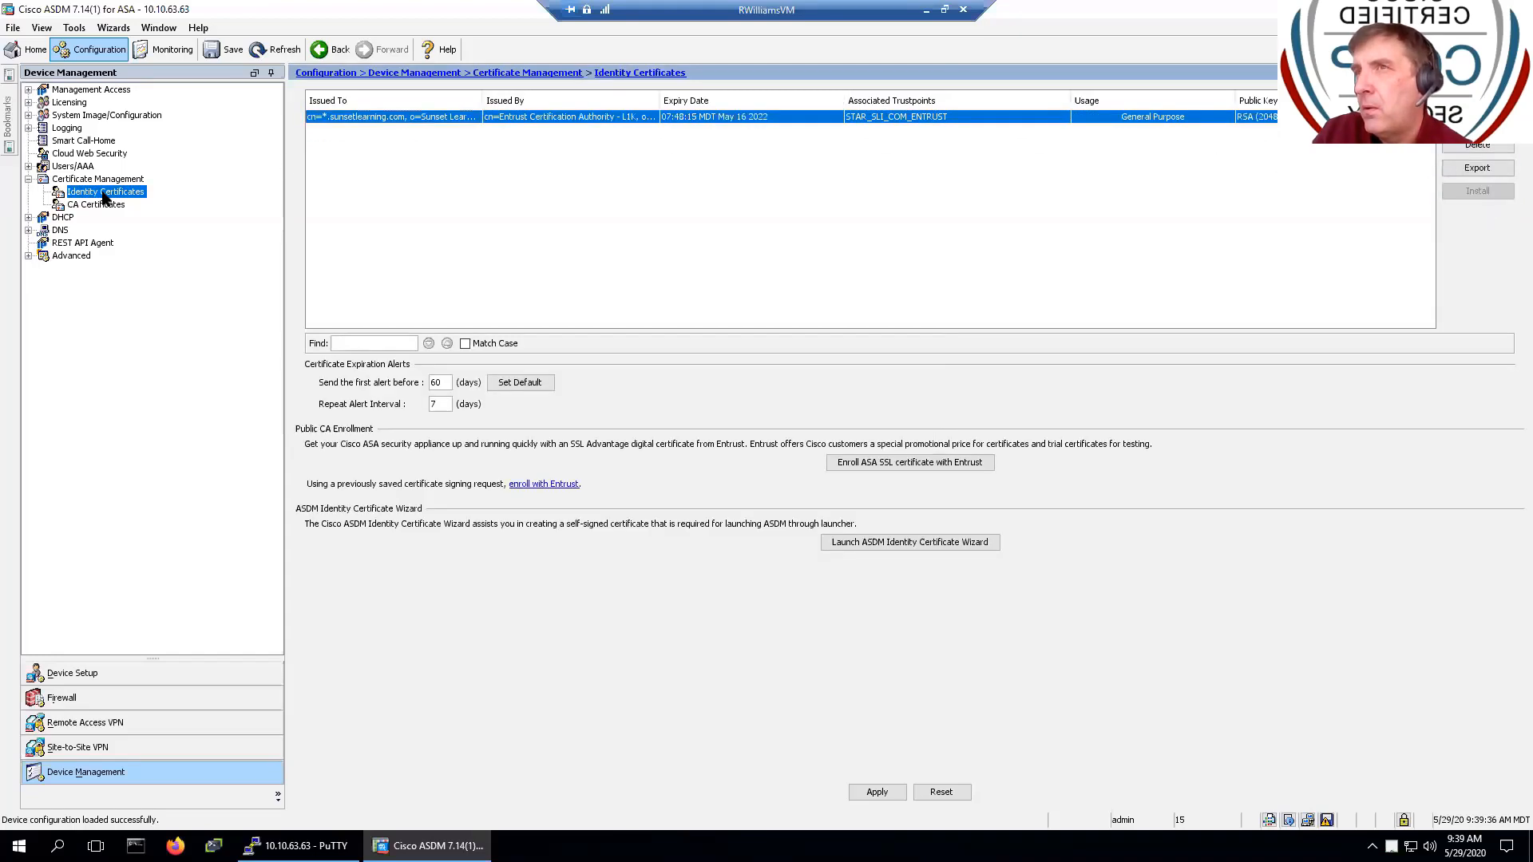
{"action": "left_click", "coordinate": [1486, 145]}
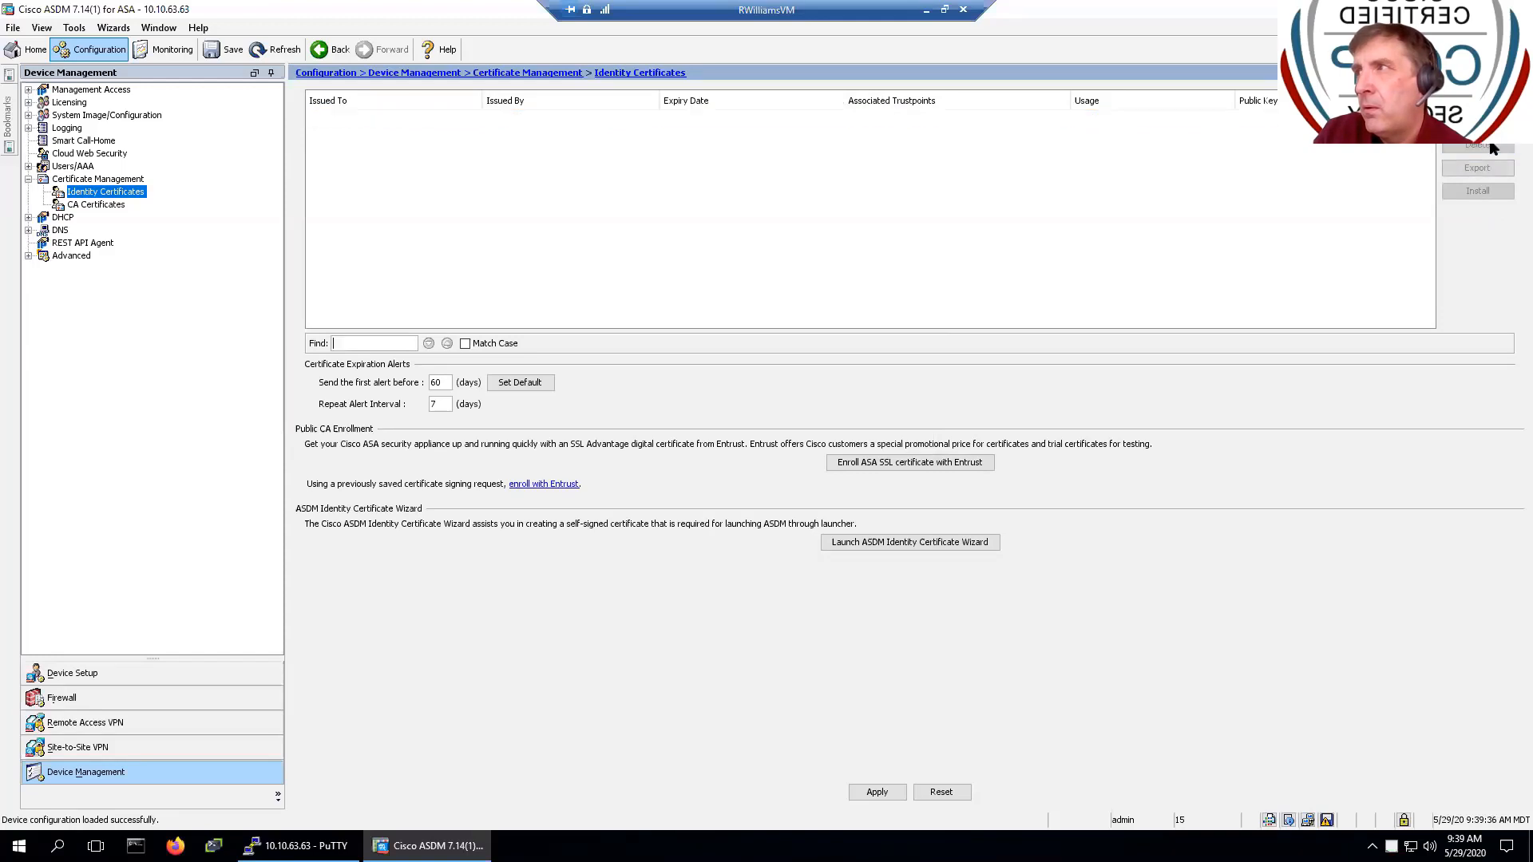
{"action": "left_click", "coordinate": [875, 794]}
{"action": "left_click", "coordinate": [668, 577]}
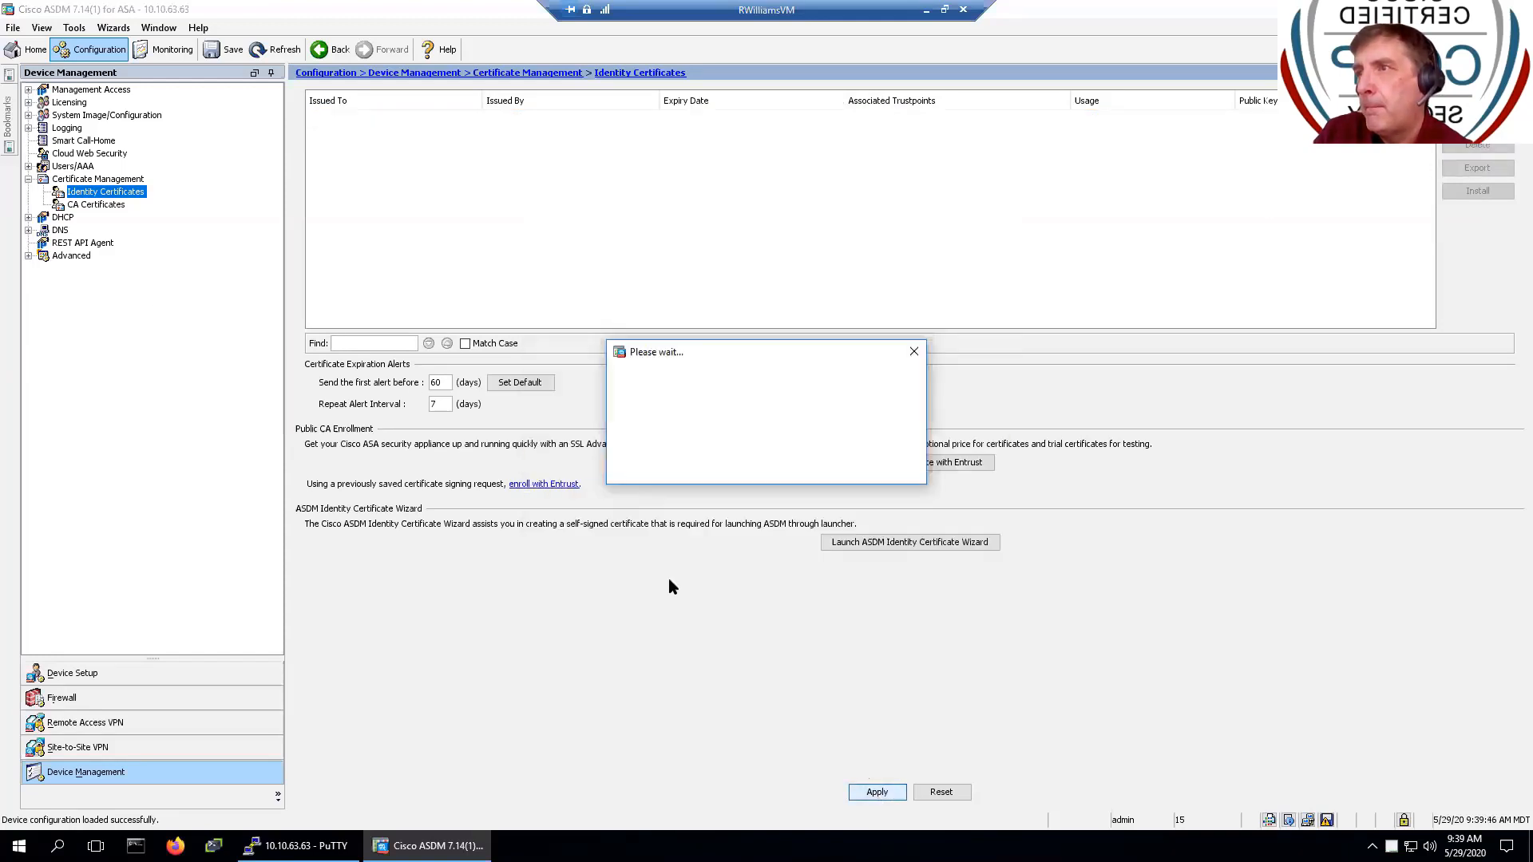
{"action": "left_click", "coordinate": [102, 205]}
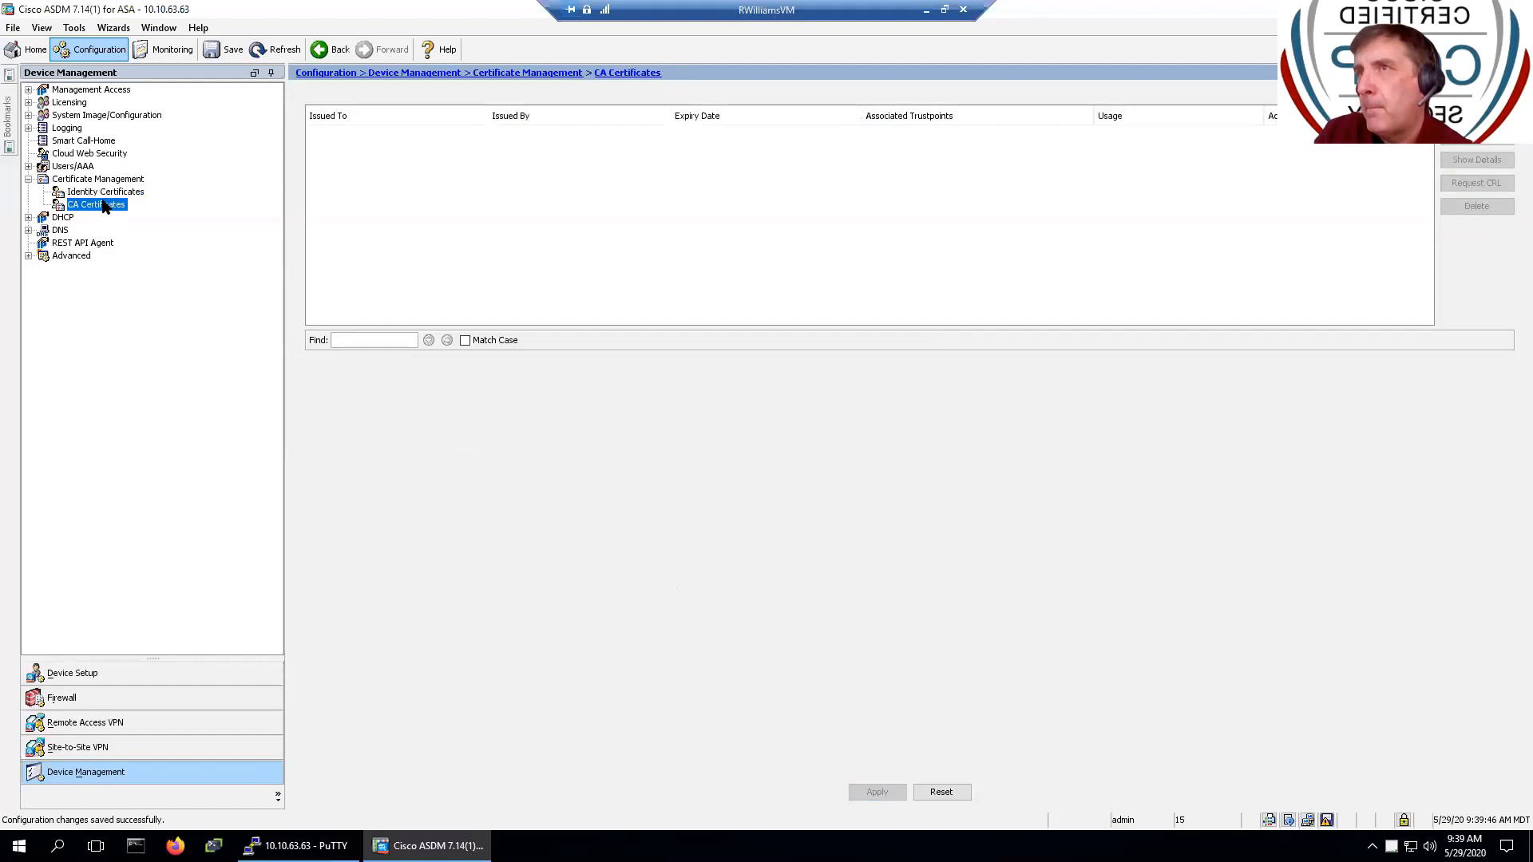
{"action": "left_click", "coordinate": [257, 50]}
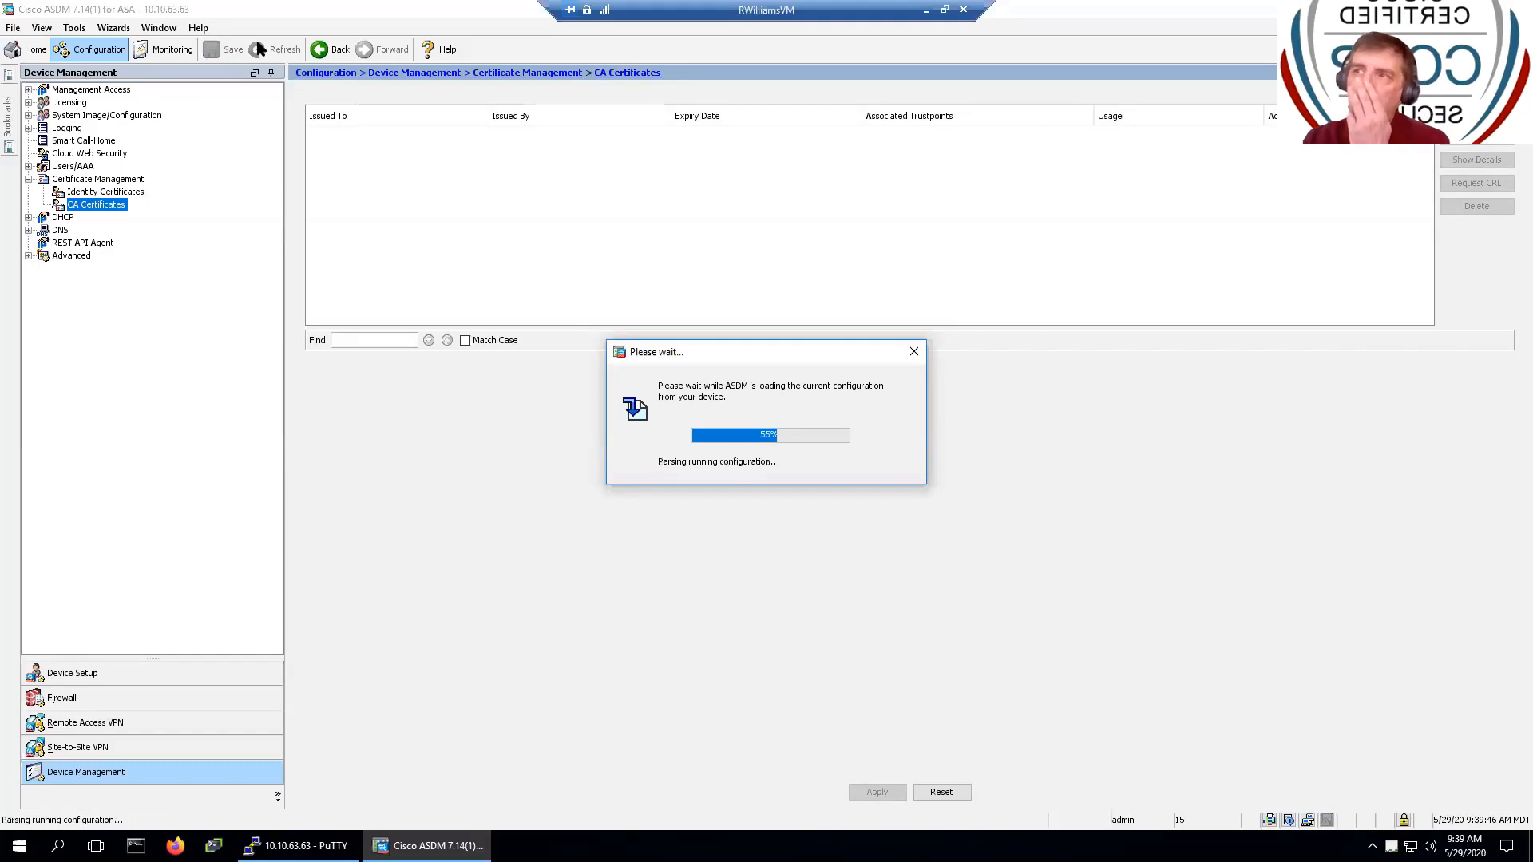
{"action": "left_click", "coordinate": [126, 193]}
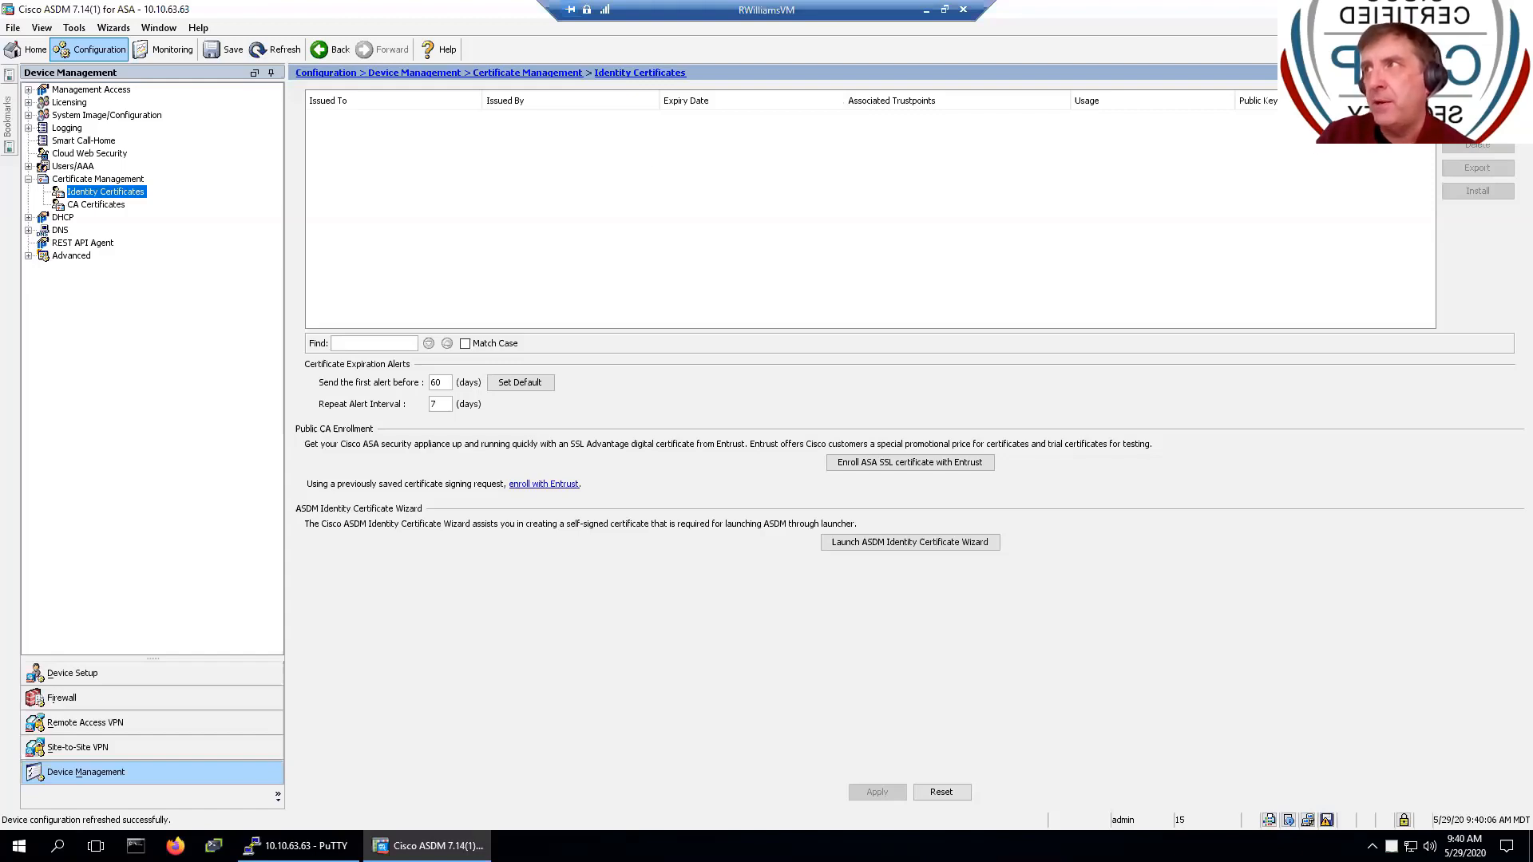
- Add a new identity certificate and rename its trustpoint to Entrust_STAR
{"action": "left_click", "coordinate": [1477, 99]}
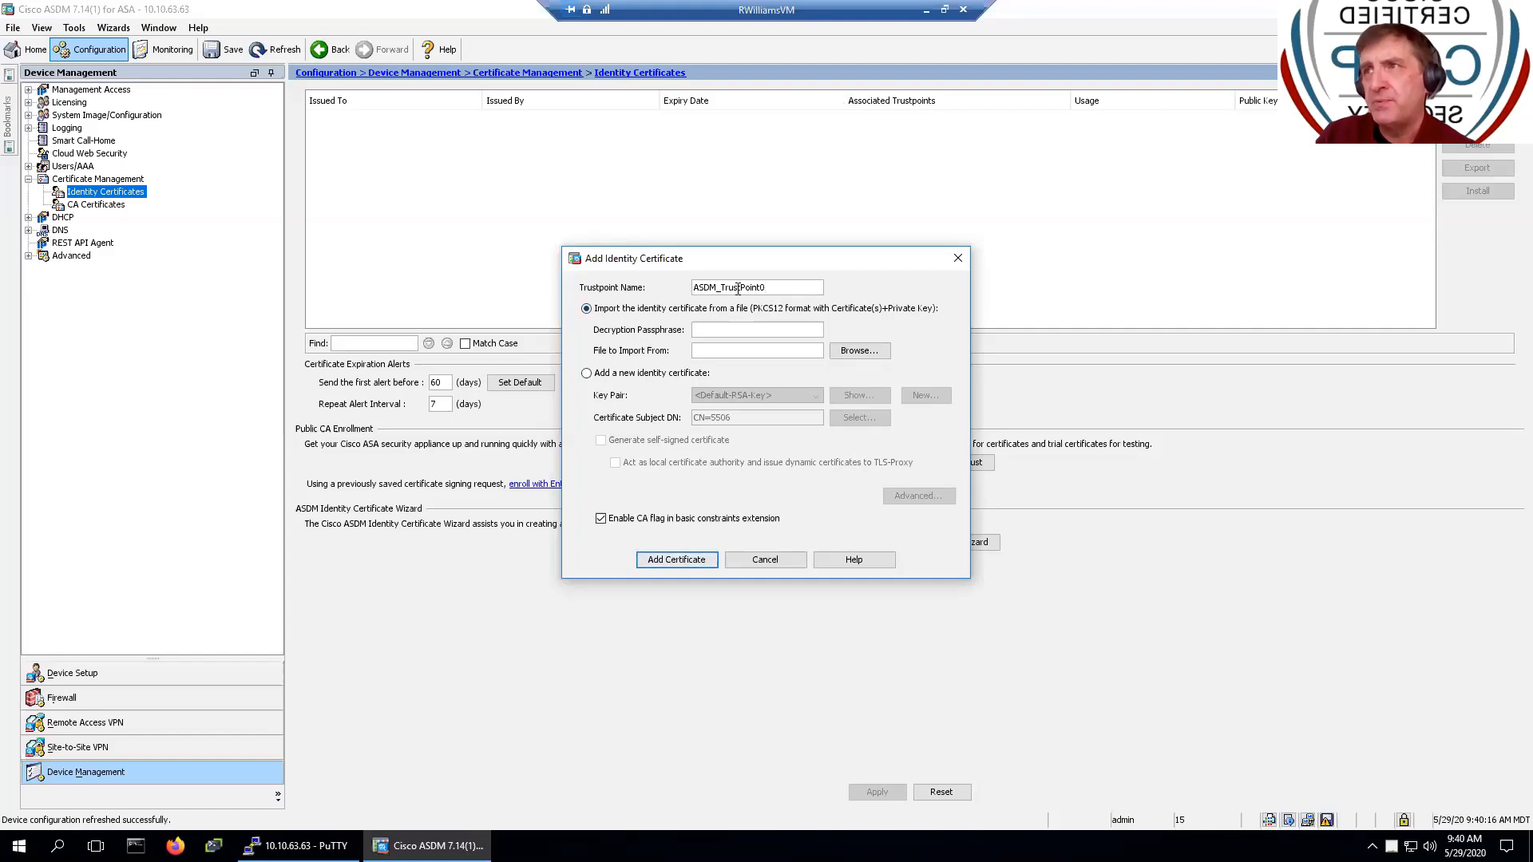
{"action": "left_click_drag", "start_coordinate": [804, 288], "coordinate": [679, 294]}
{"action": "left_click", "coordinate": [697, 286]}
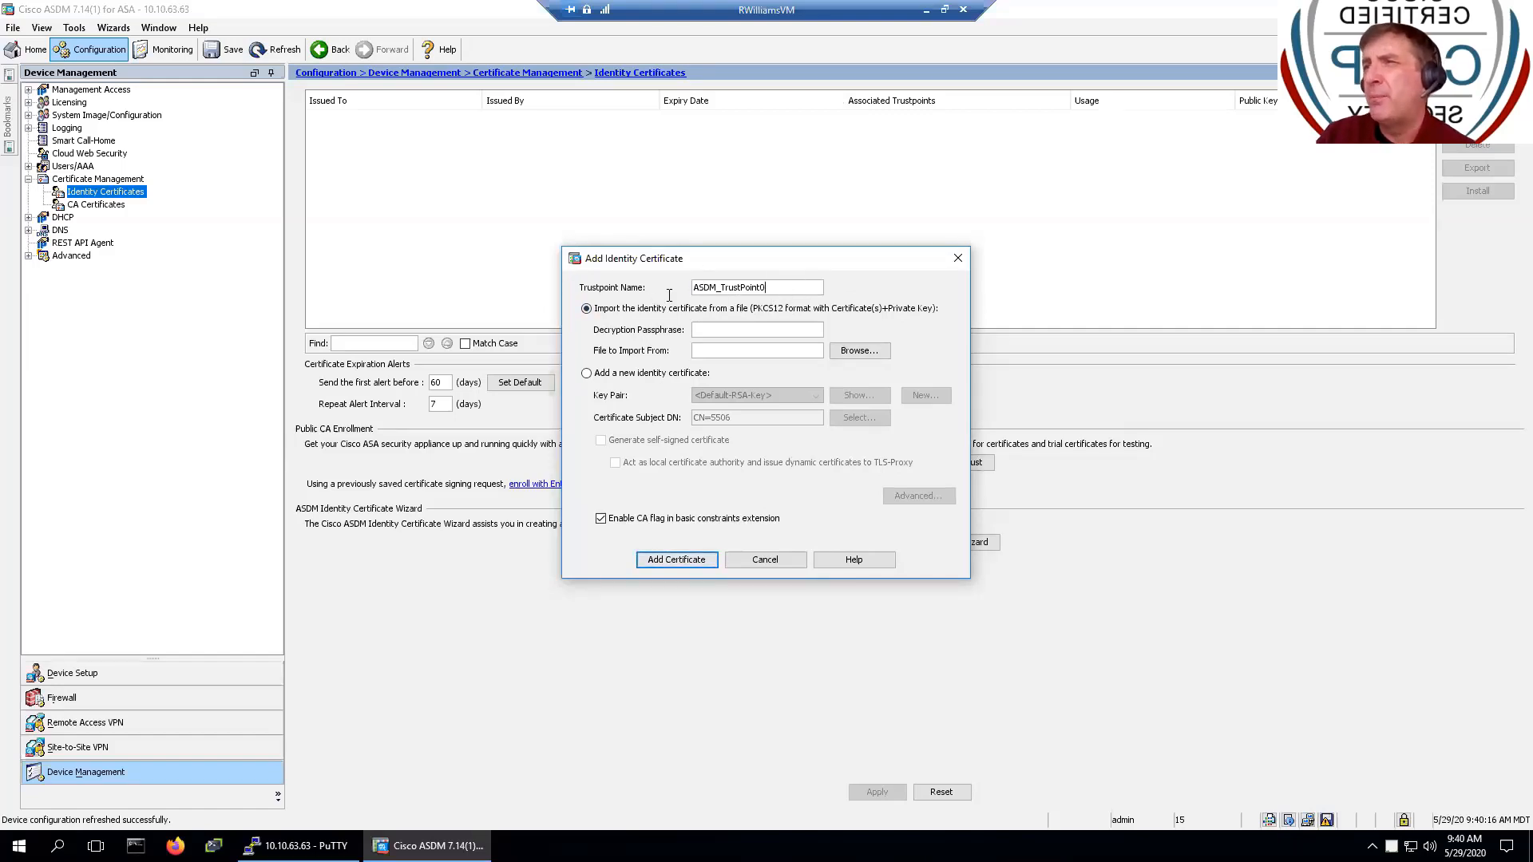
{"action": "double_click", "coordinate": [689, 289]}
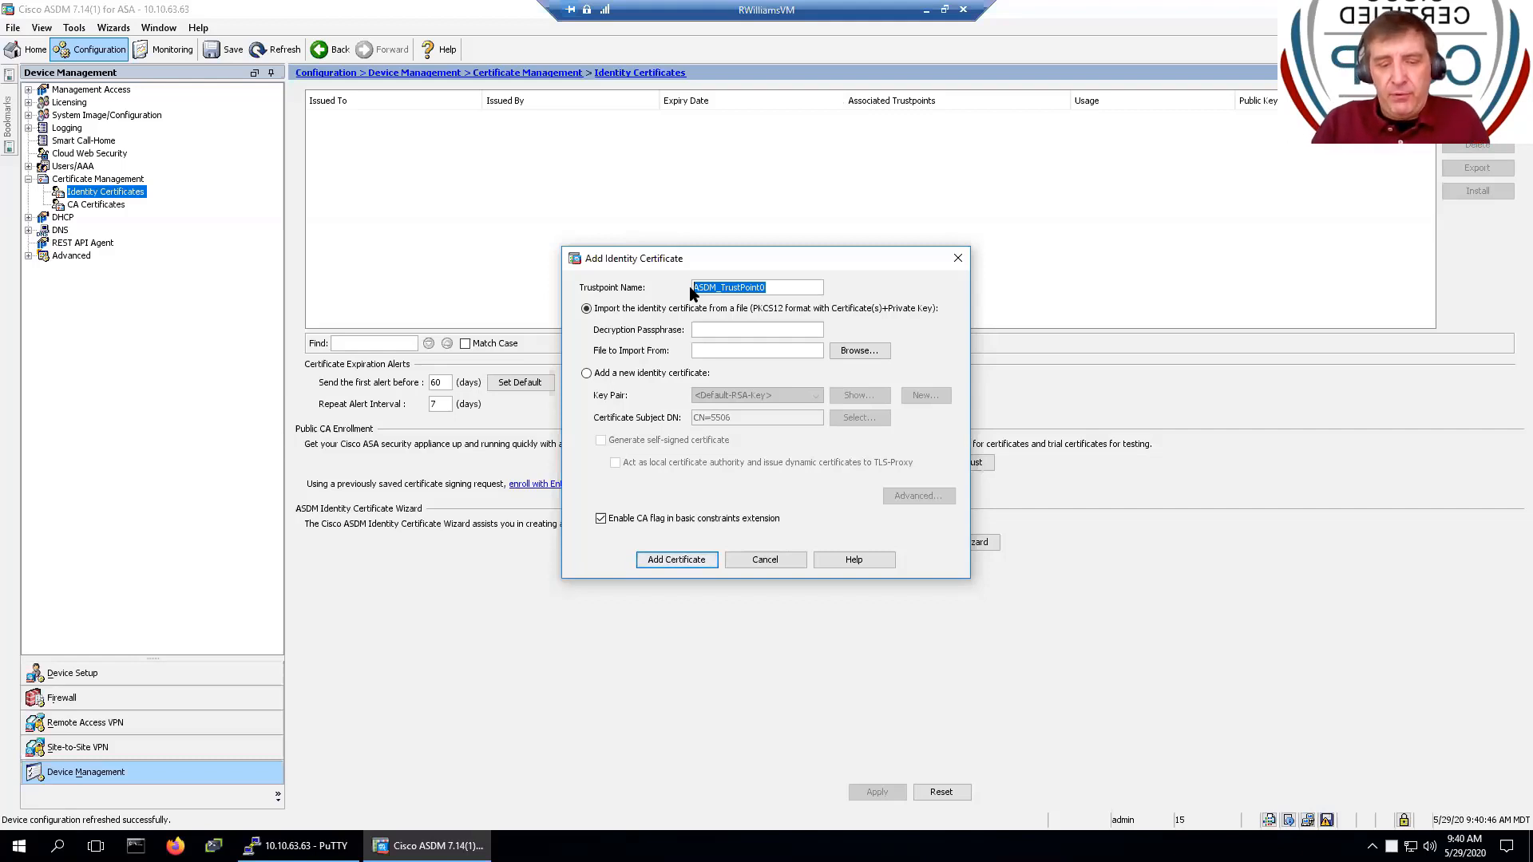
{"action": "type", "text": "Entrust"}
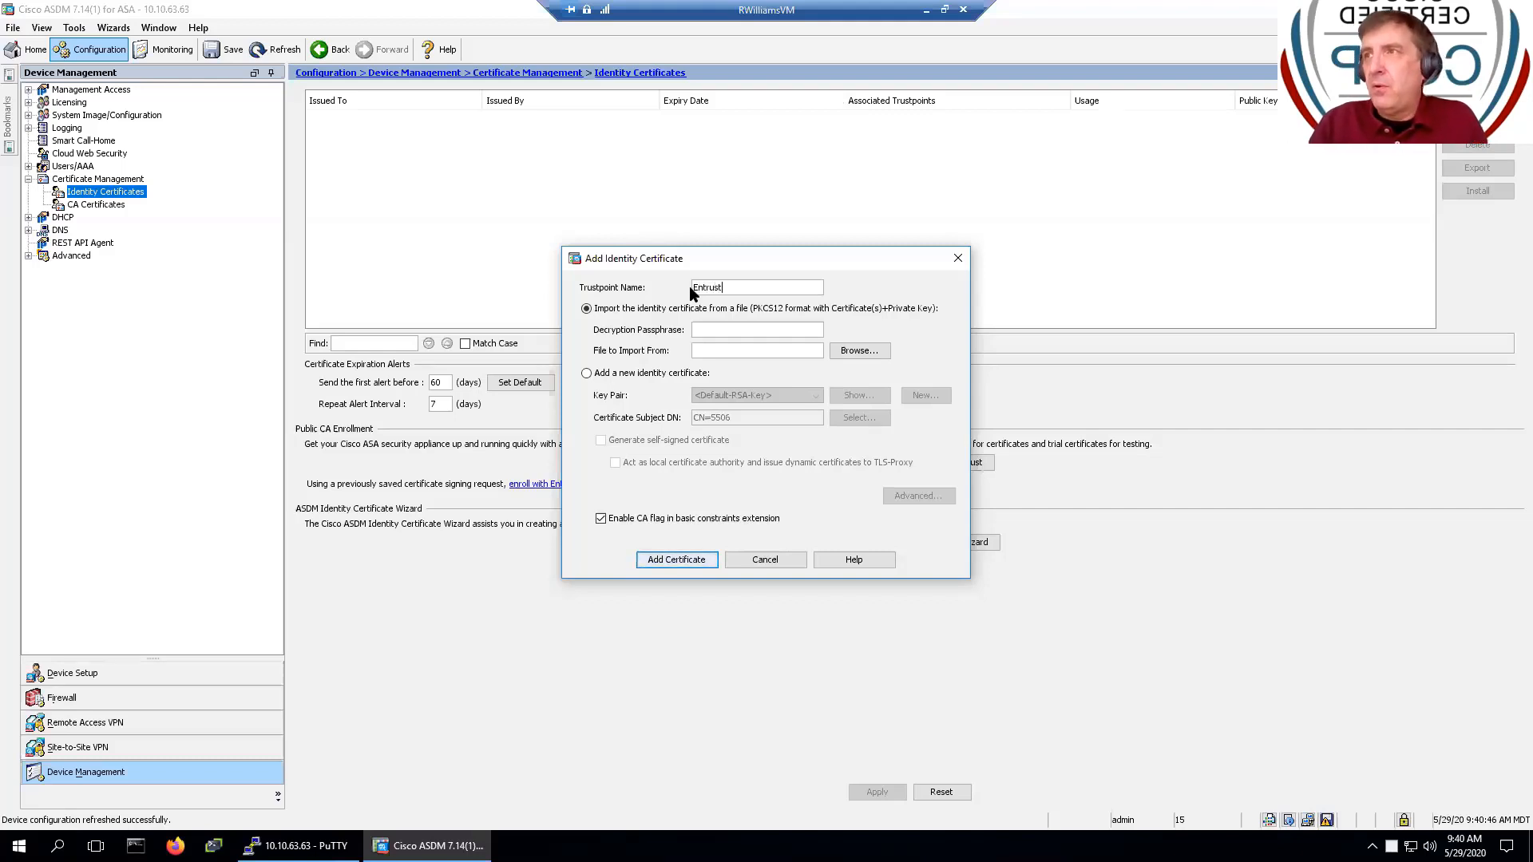
{"action": "type", "text": "_STAR"}
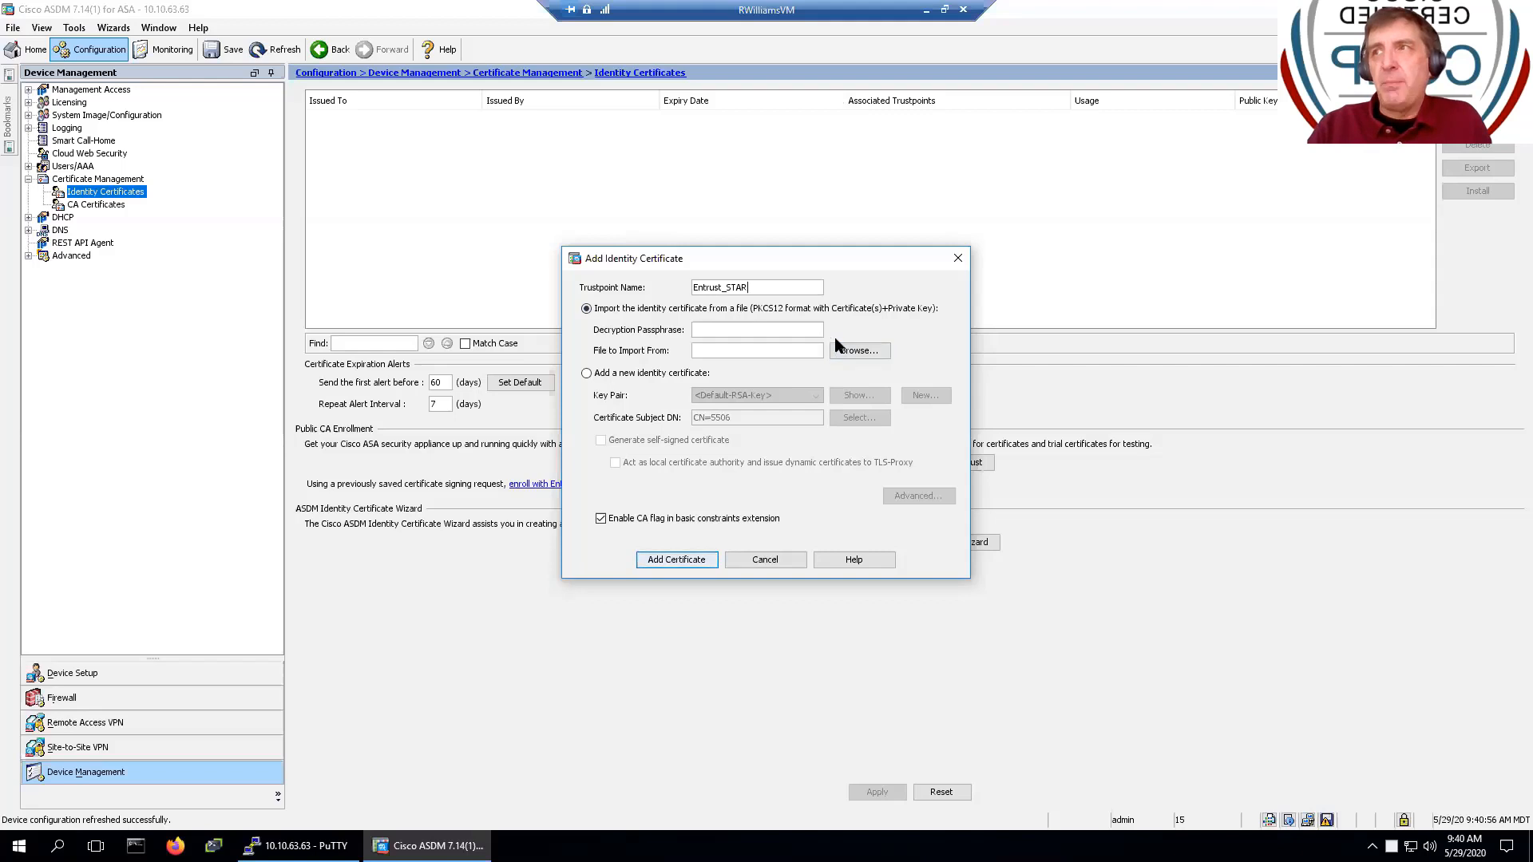
- Choose to create a new identity certificate and begin a new key pair
{"action": "left_click", "coordinate": [588, 374]}
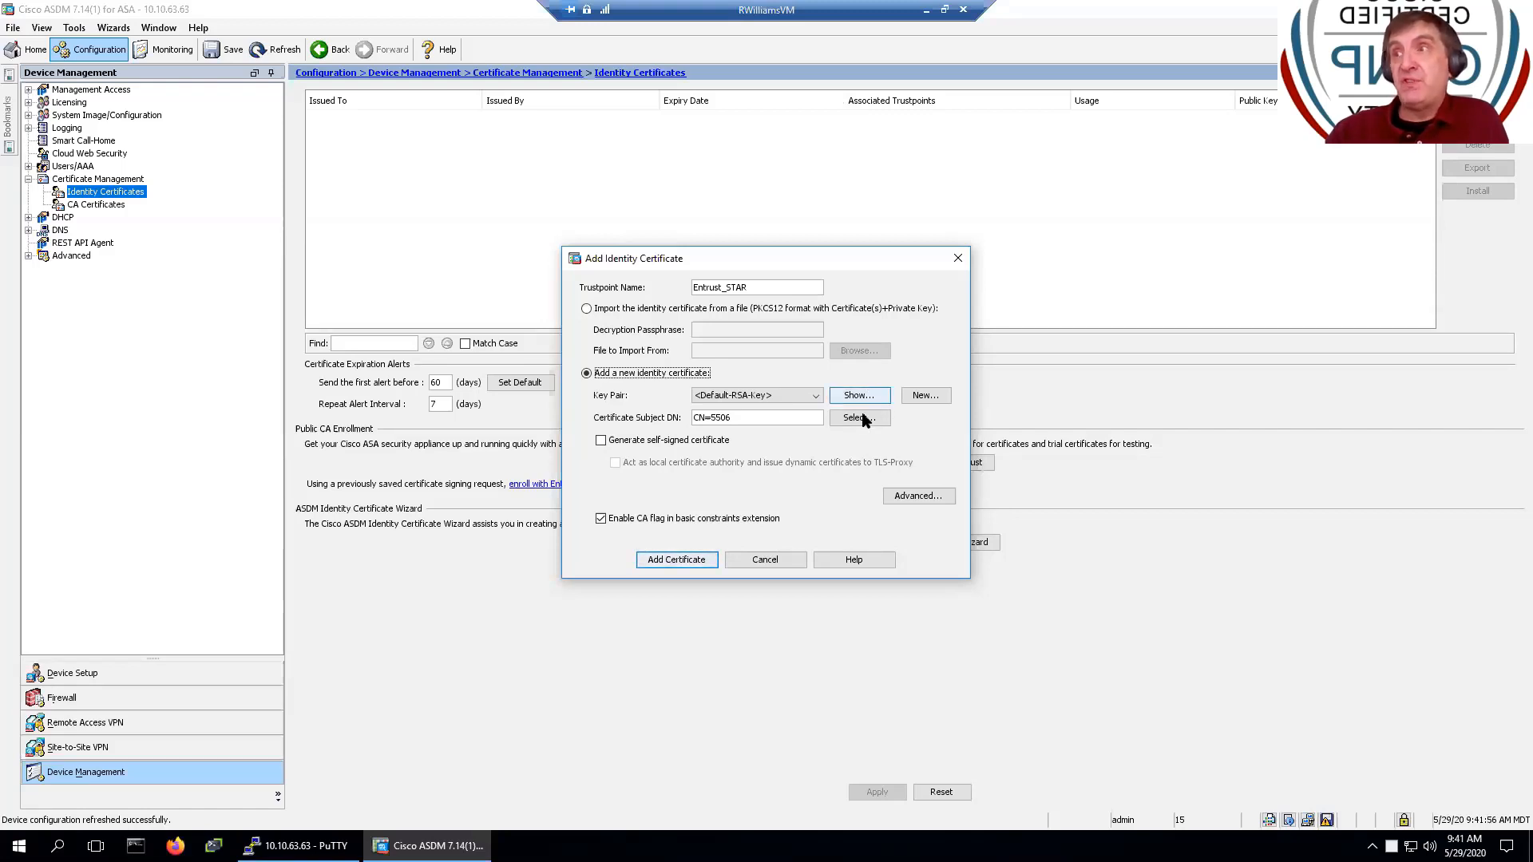
{"action": "left_click", "coordinate": [740, 398]}
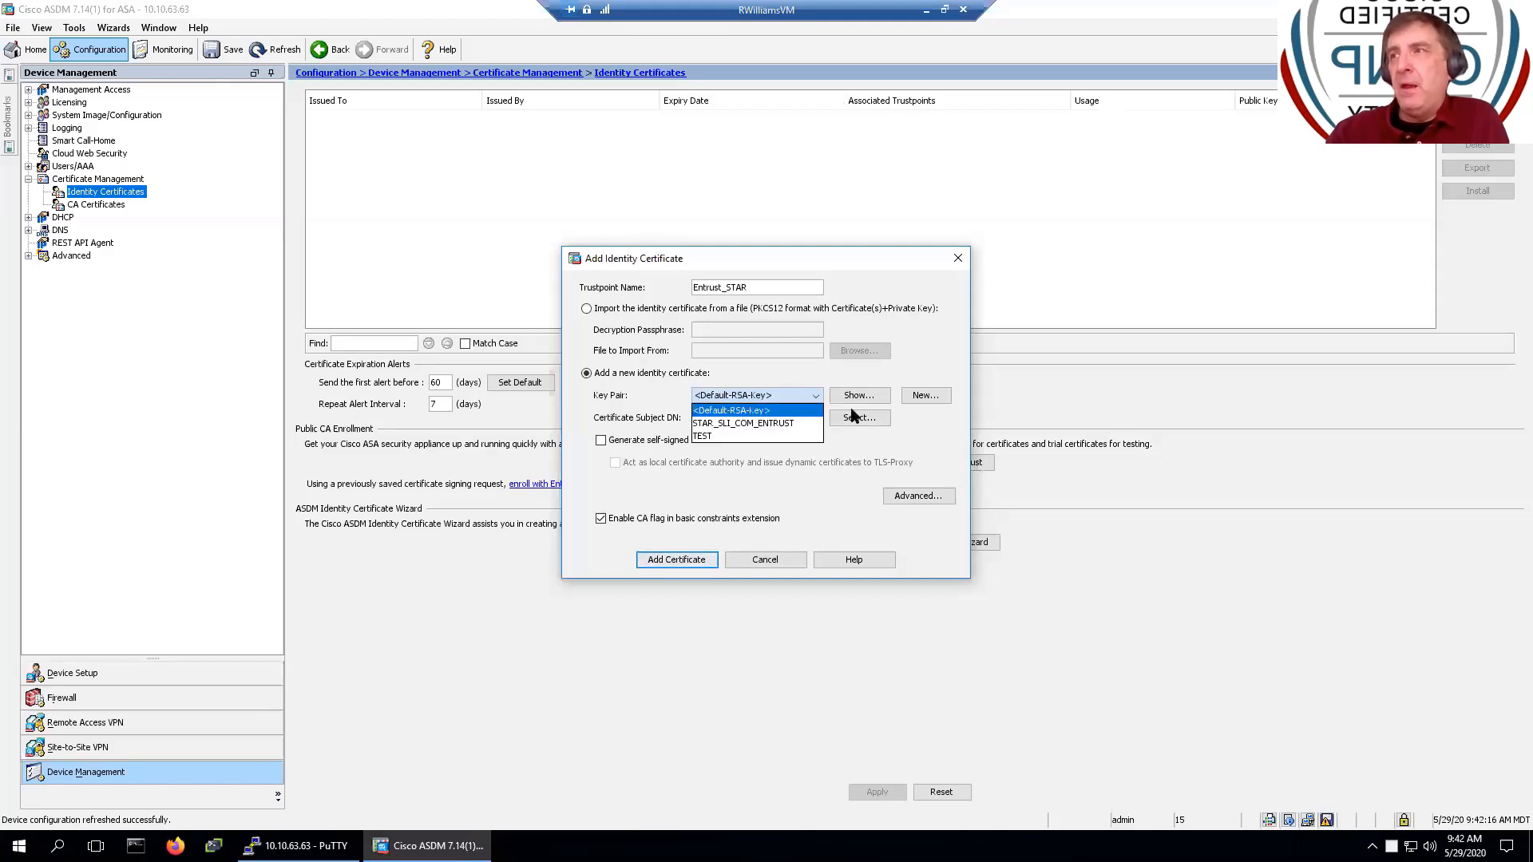
{"action": "left_click", "coordinate": [932, 397]}
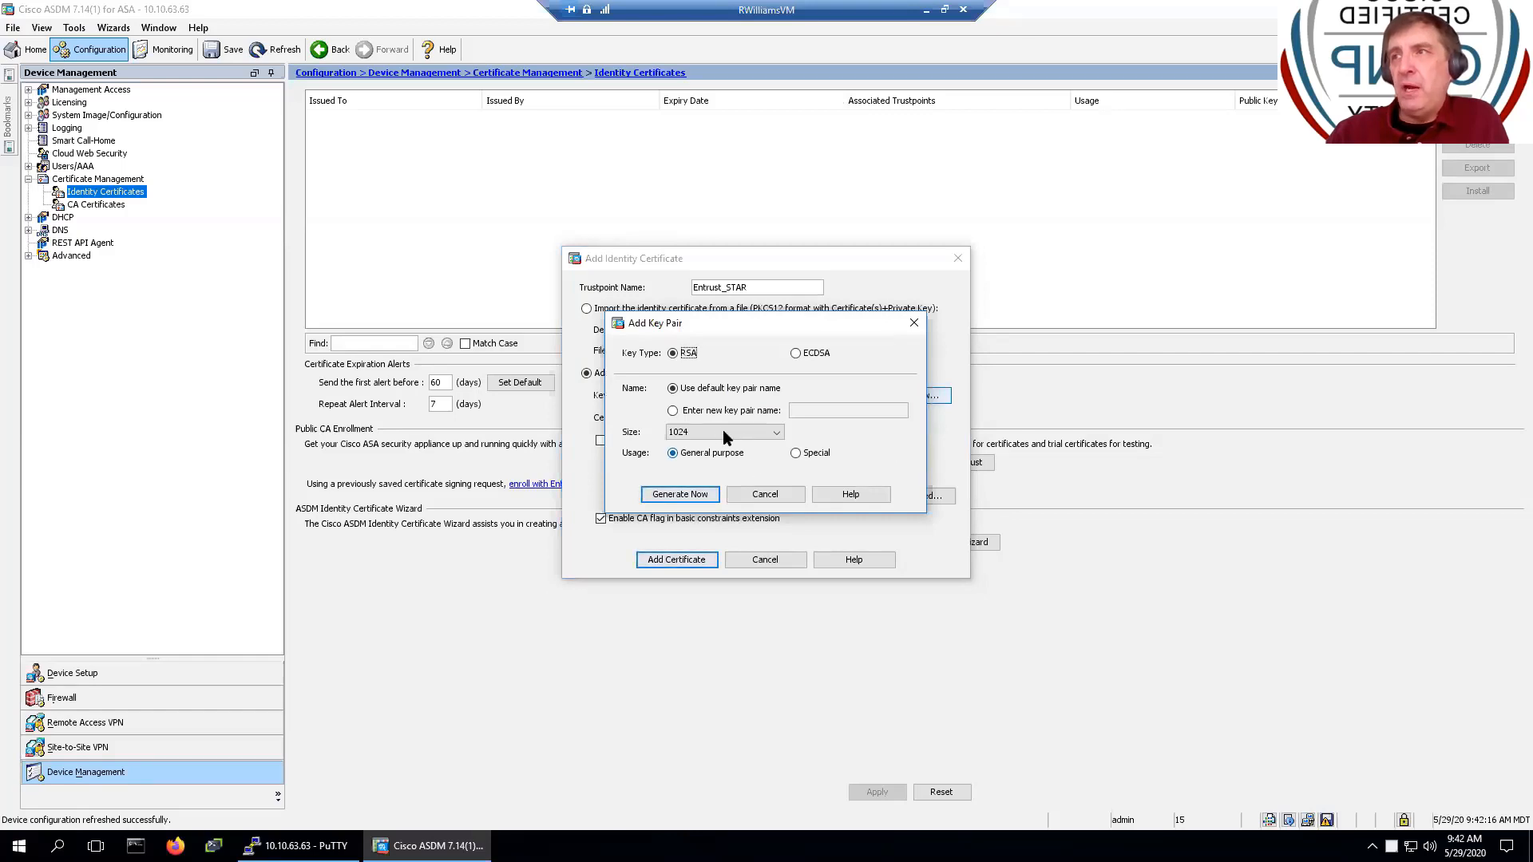
- Generate a 2048-bit RSA key pair named EXAMPLE and send it to the ASA
{"action": "left_click", "coordinate": [722, 408]}
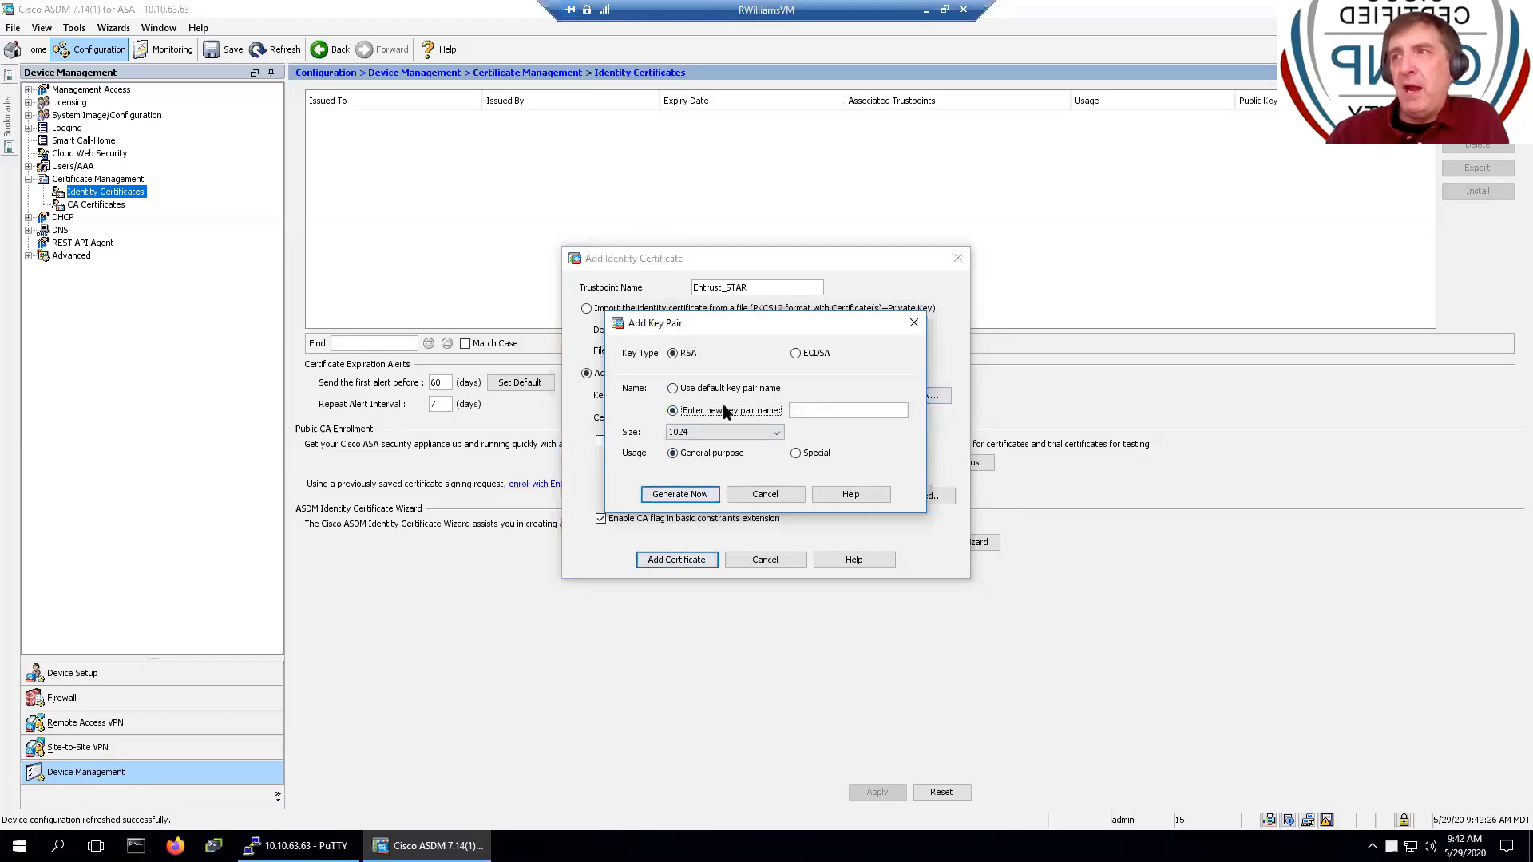
{"action": "left_click", "coordinate": [847, 414]}
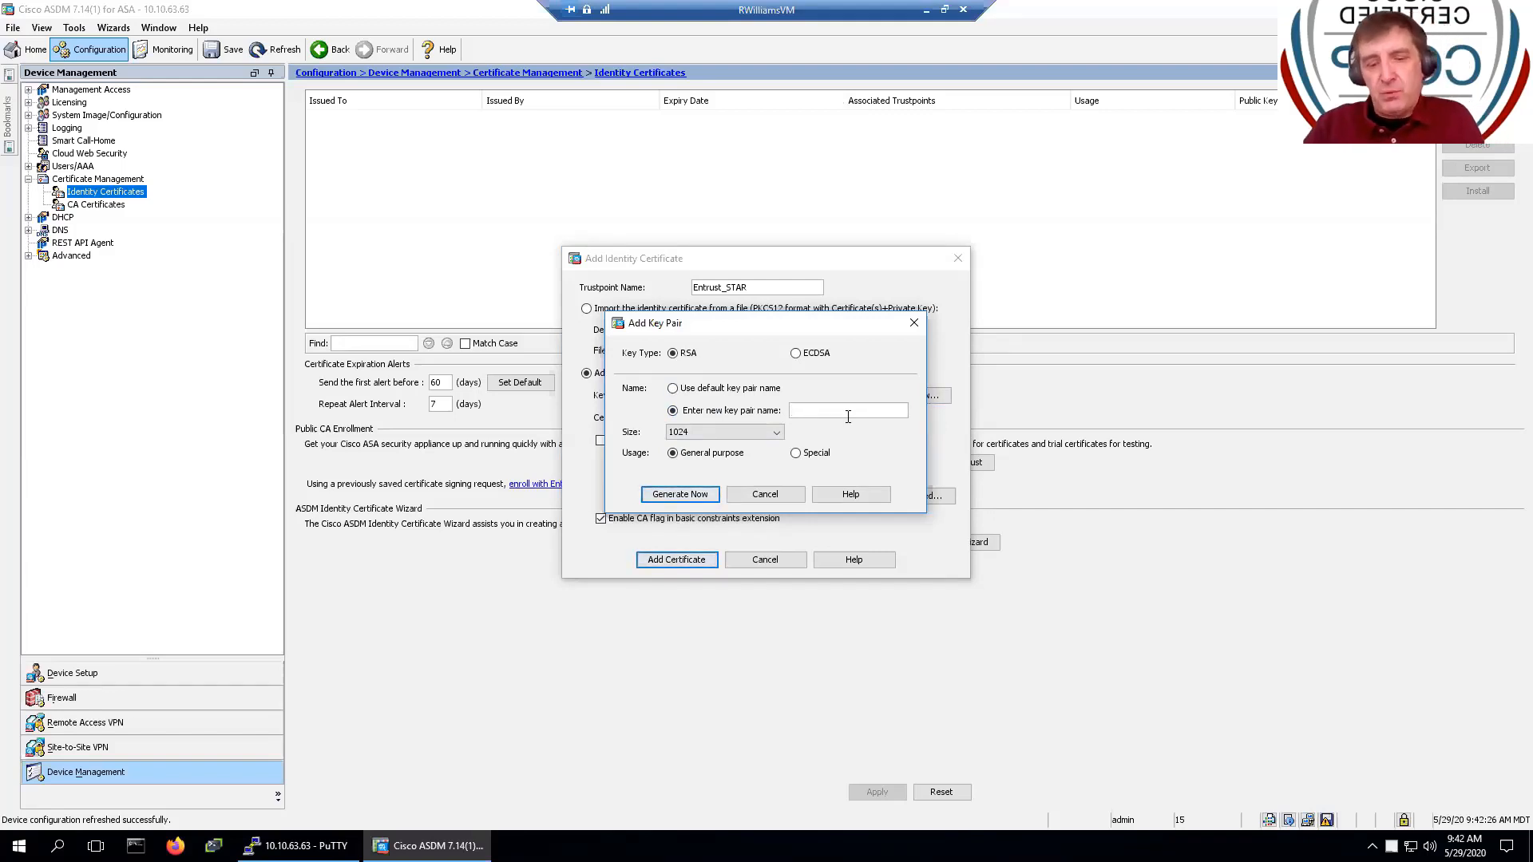
{"action": "type", "text": "EXA"}
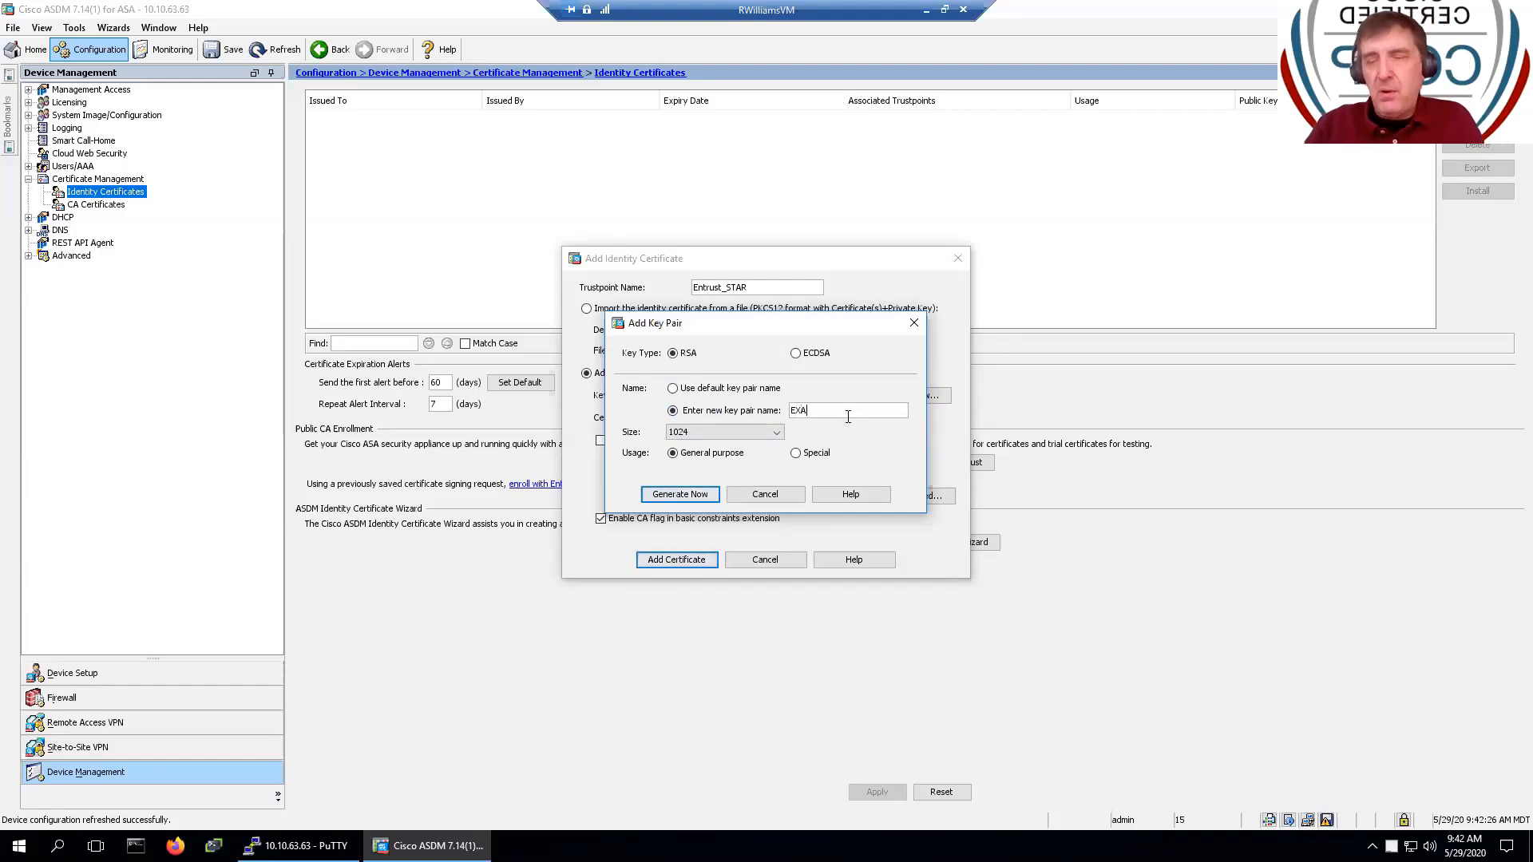
{"action": "type", "text": "MPLE"}
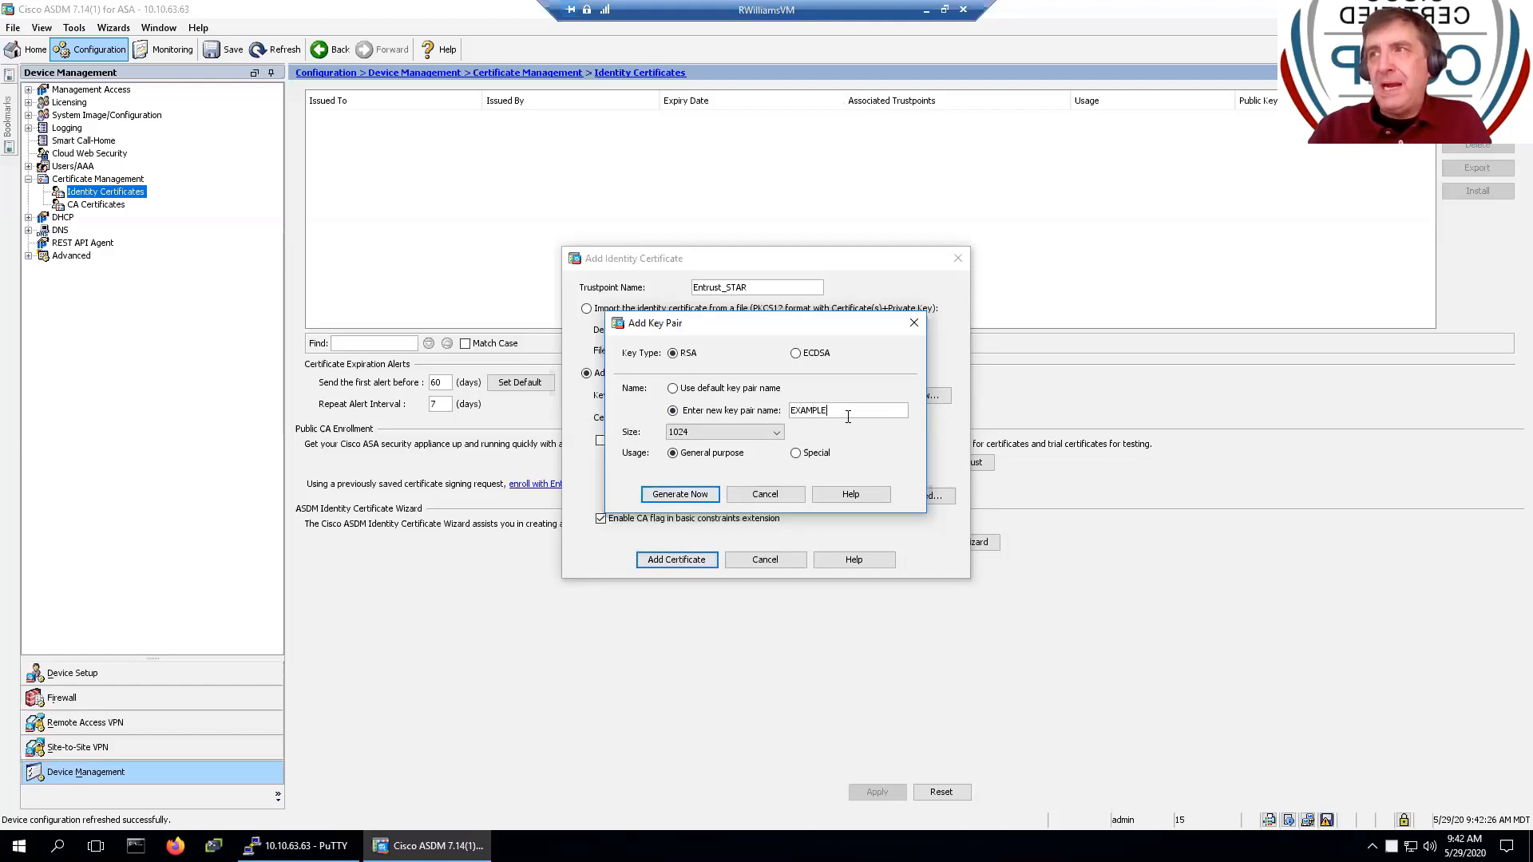
{"action": "left_click", "coordinate": [745, 433]}
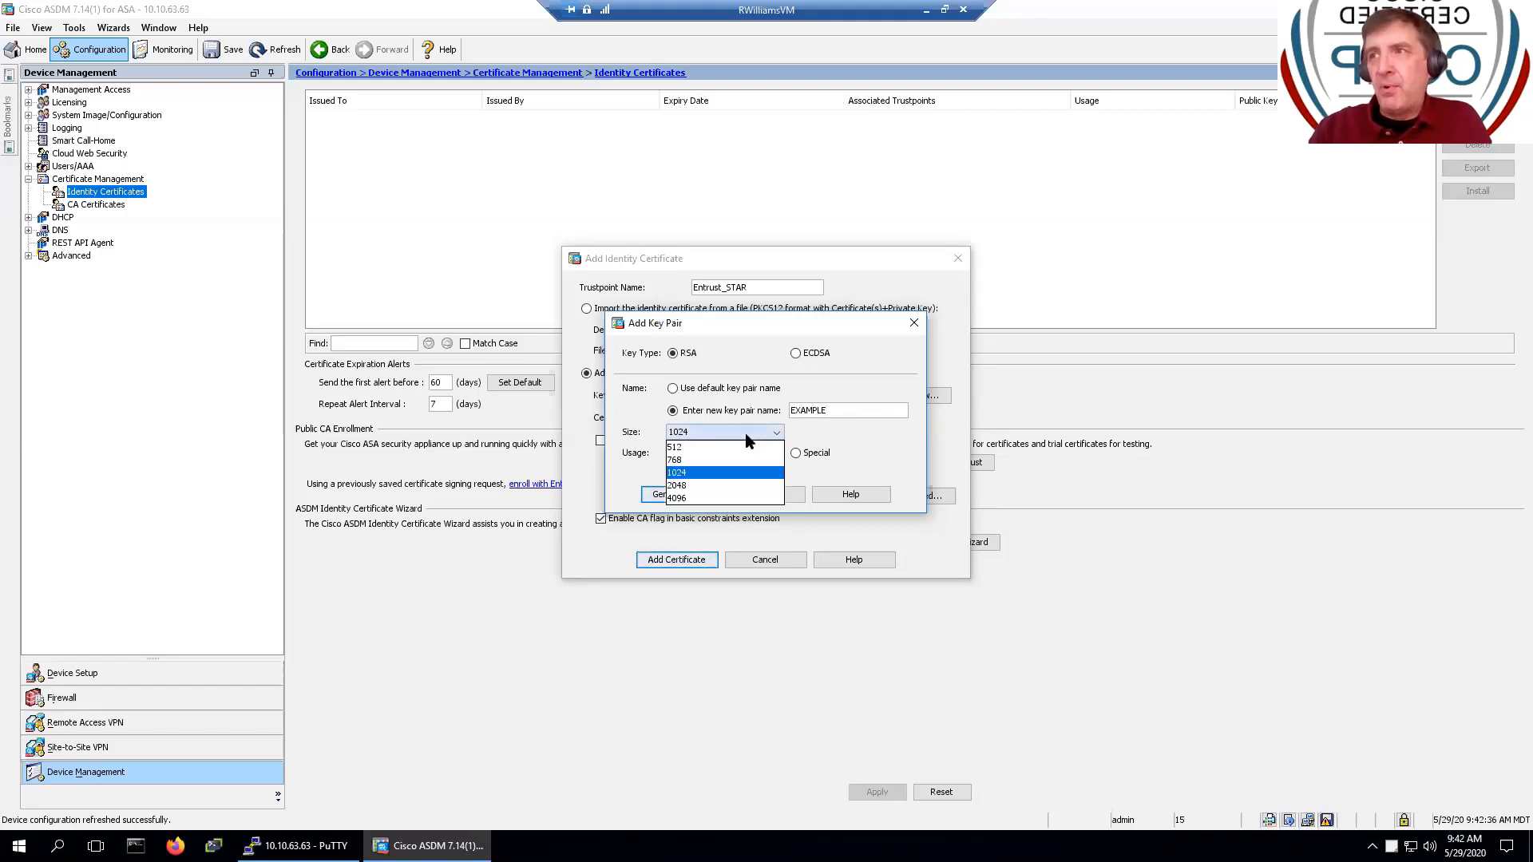
{"action": "left_click", "coordinate": [704, 486]}
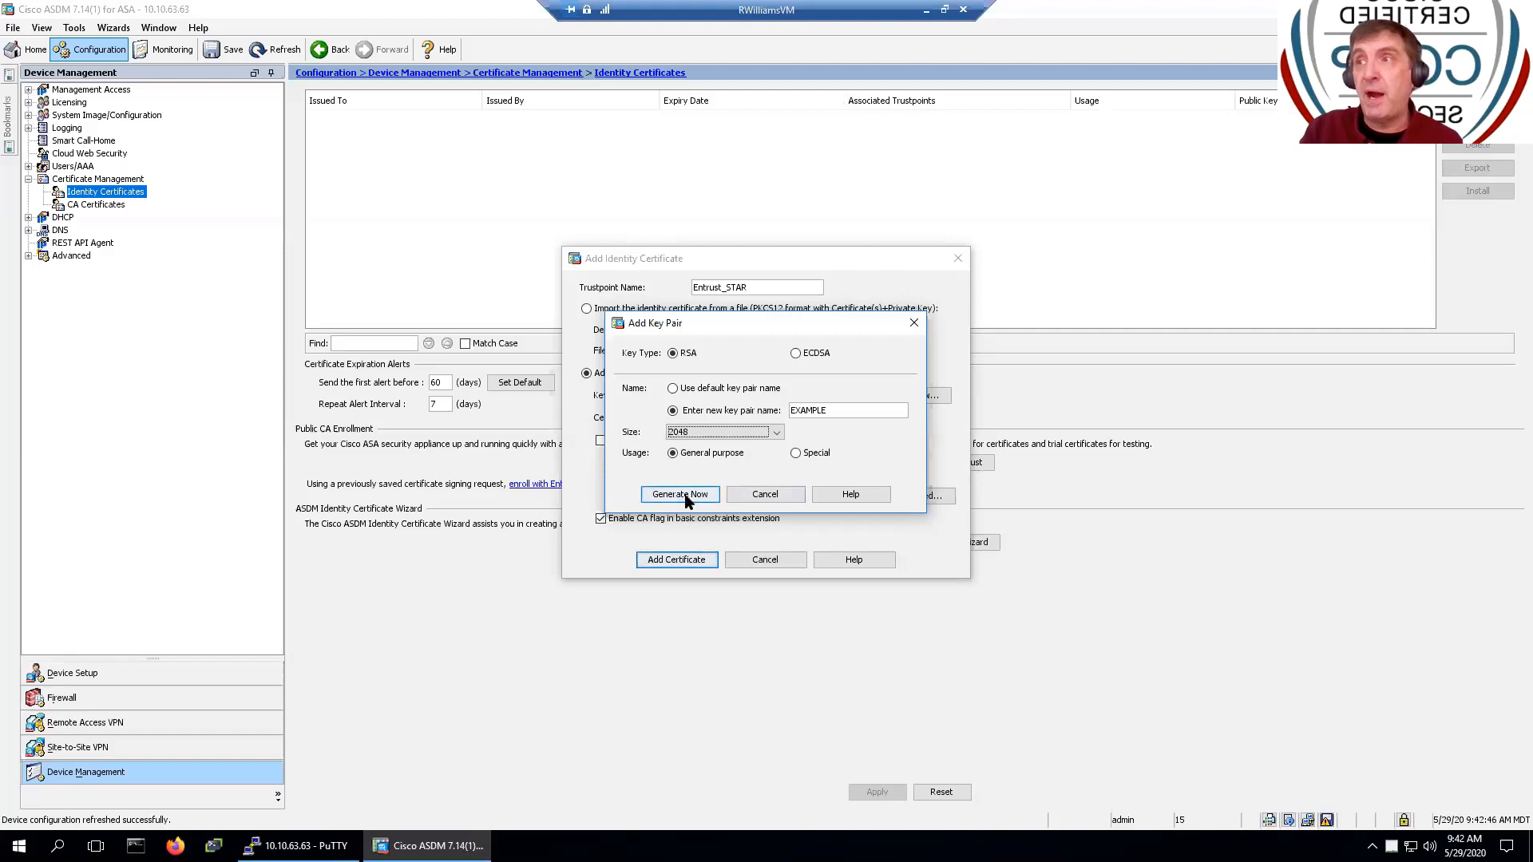
{"action": "left_click", "coordinate": [689, 495]}
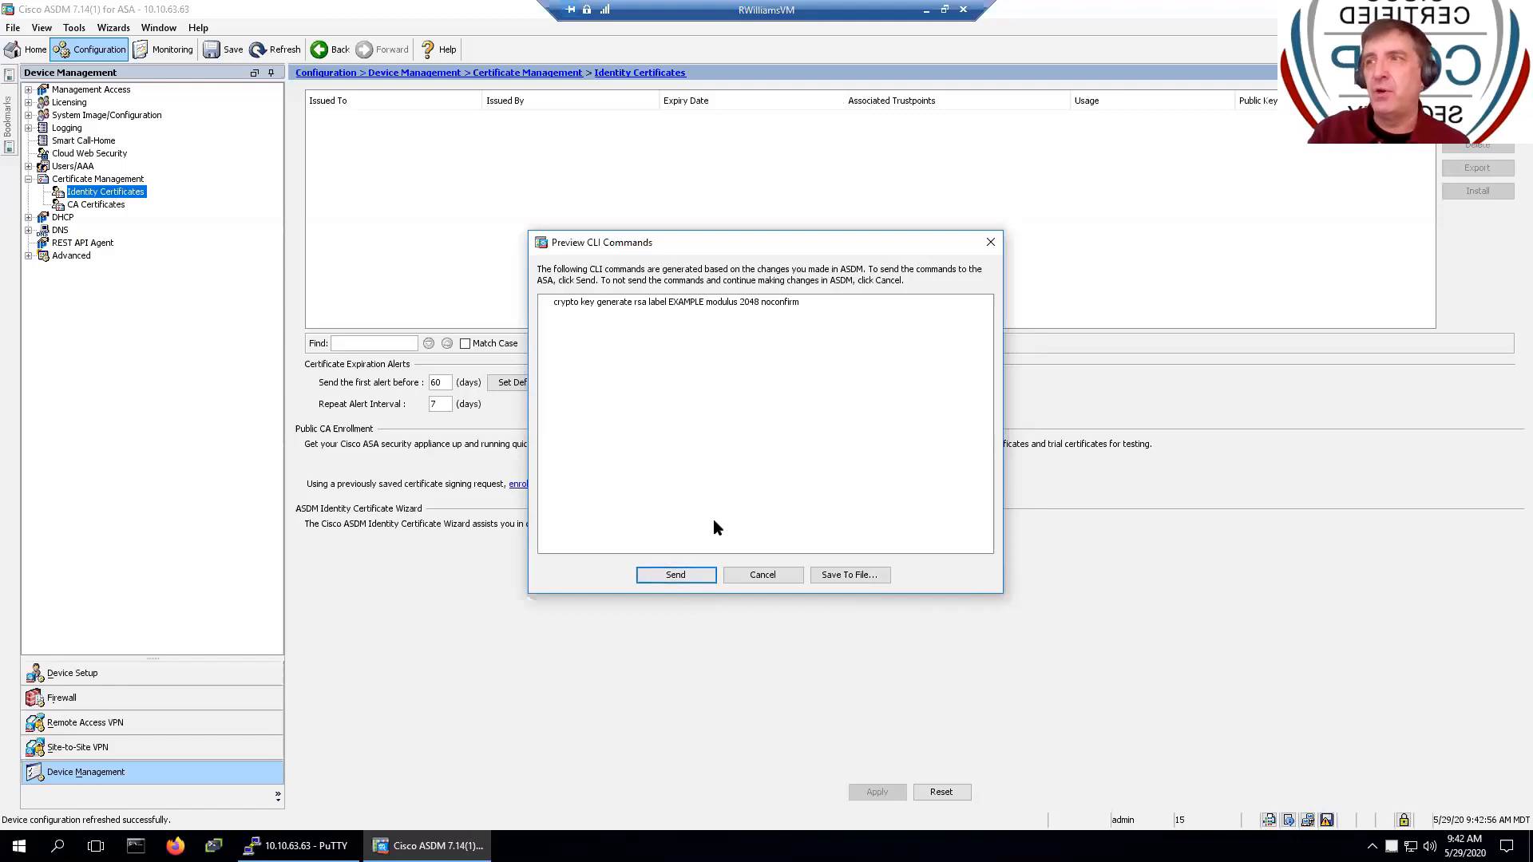
{"action": "left_click", "coordinate": [673, 575]}
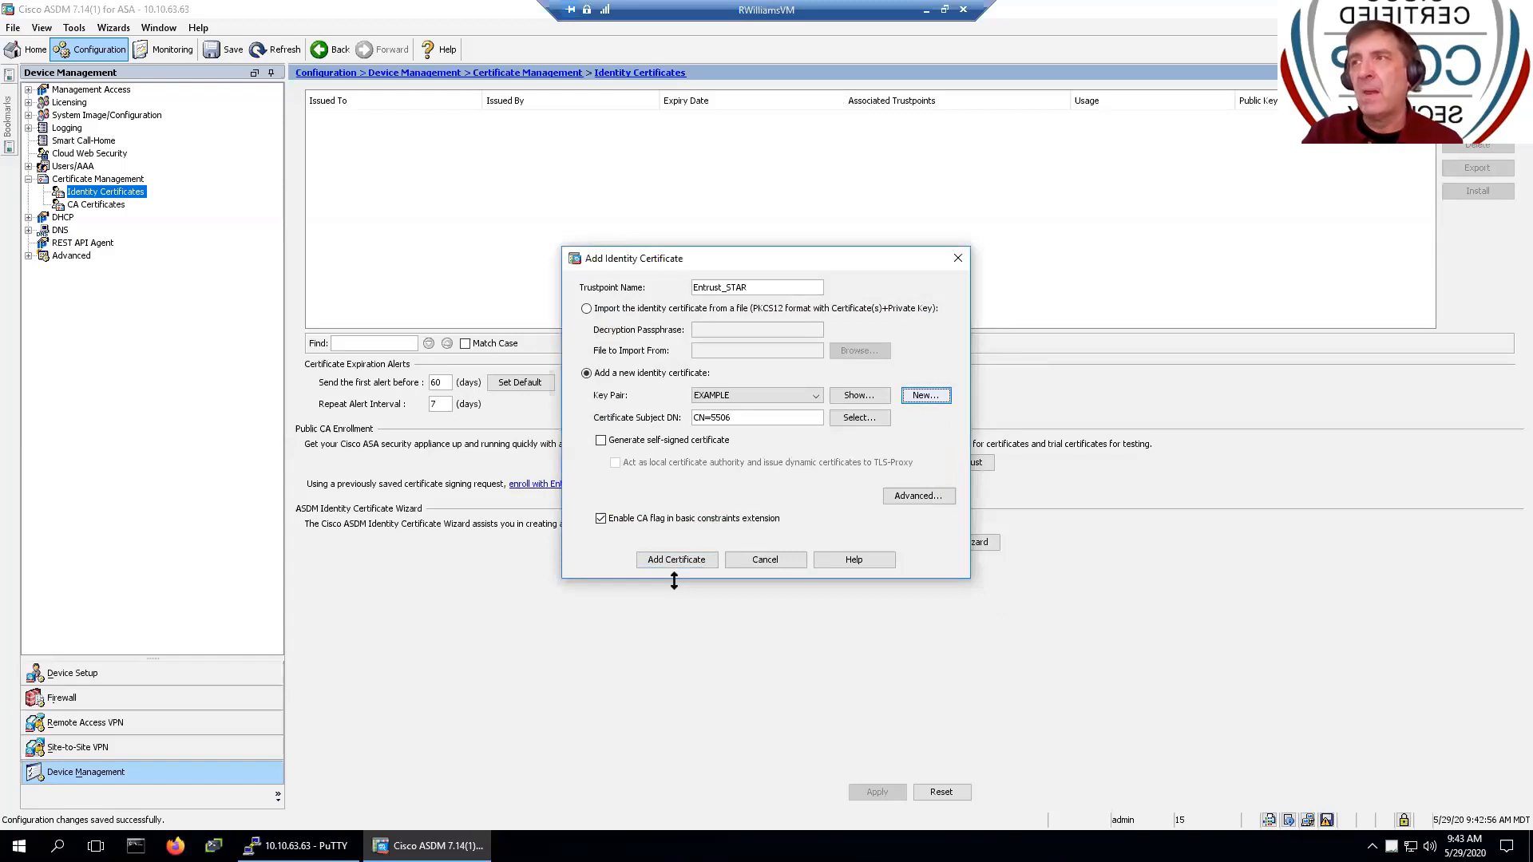
- Switch the certificate's key pair from EXAMPLE to STAR_SLI_COM_ENTRUST
{"action": "left_click", "coordinate": [815, 396]}
{"action": "left_click", "coordinate": [798, 422]}
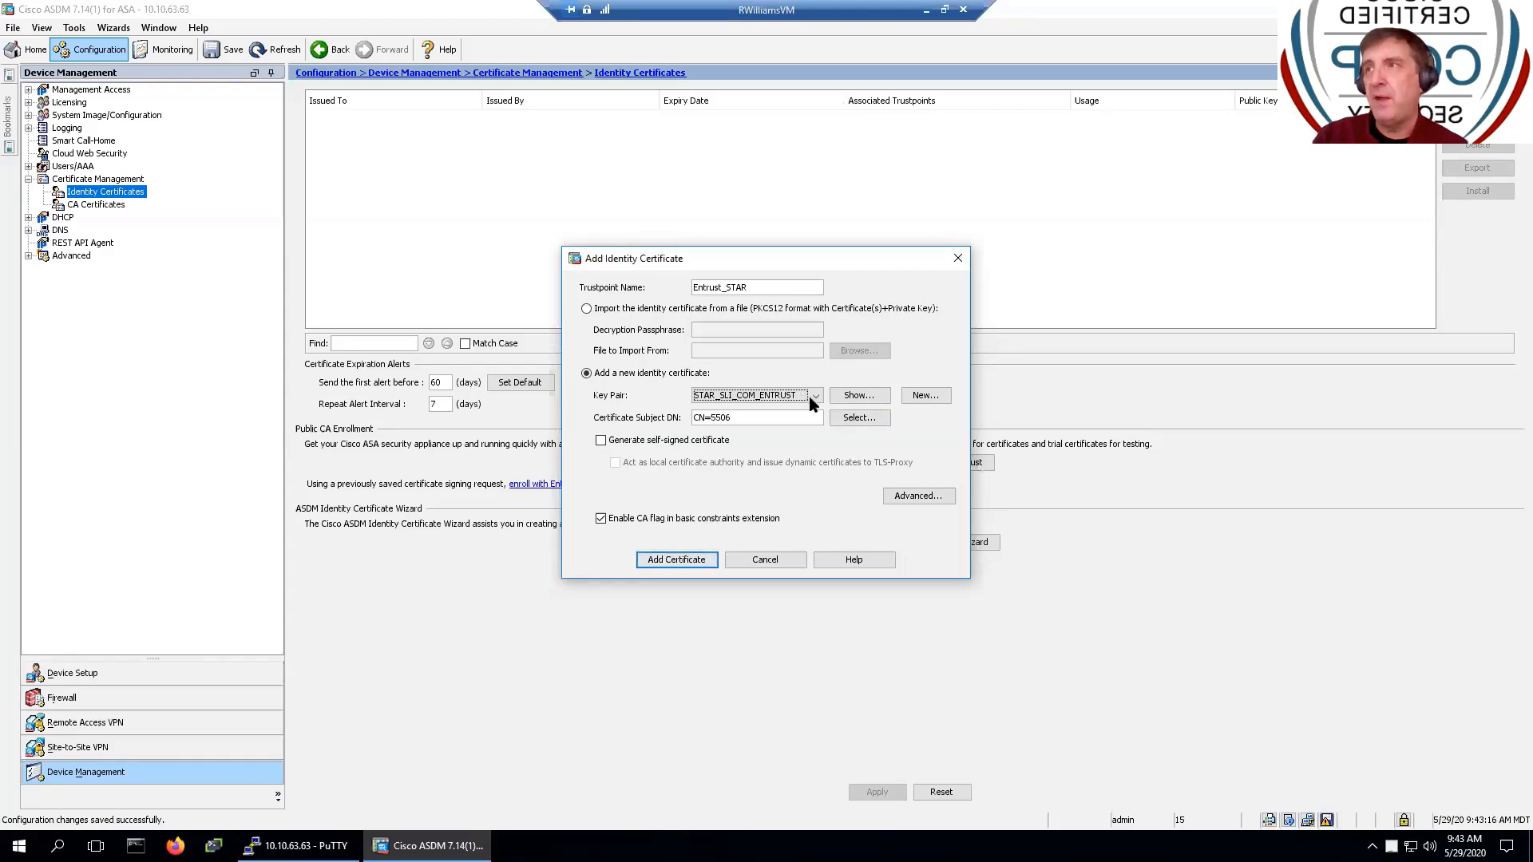
- In the subject DN editor, add Common Name (CN) with the wildcard value *
{"action": "left_click", "coordinate": [846, 416]}
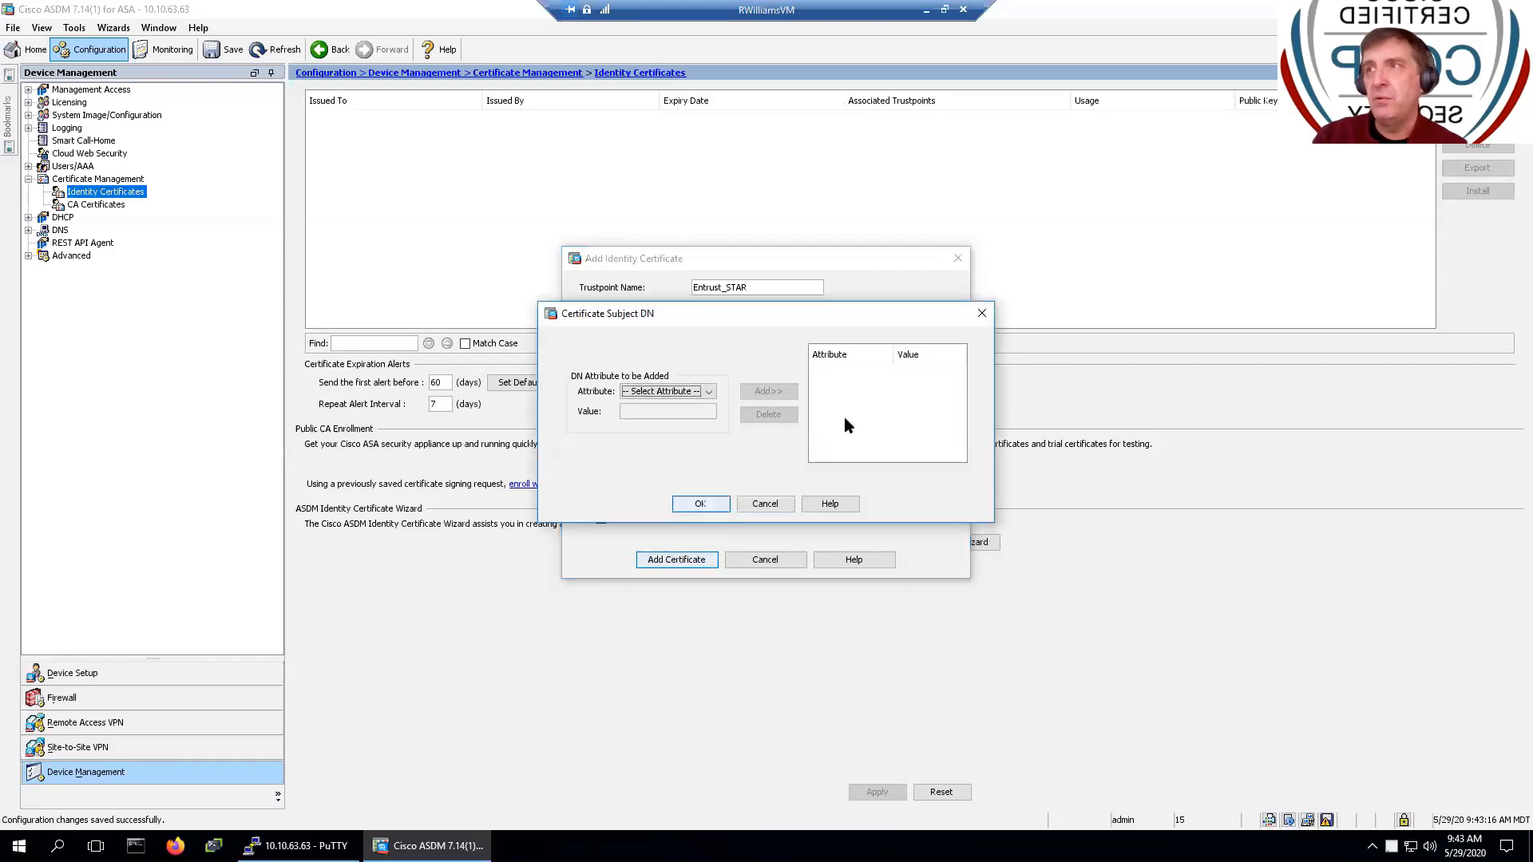
{"action": "left_click", "coordinate": [705, 391]}
{"action": "left_click", "coordinate": [688, 405]}
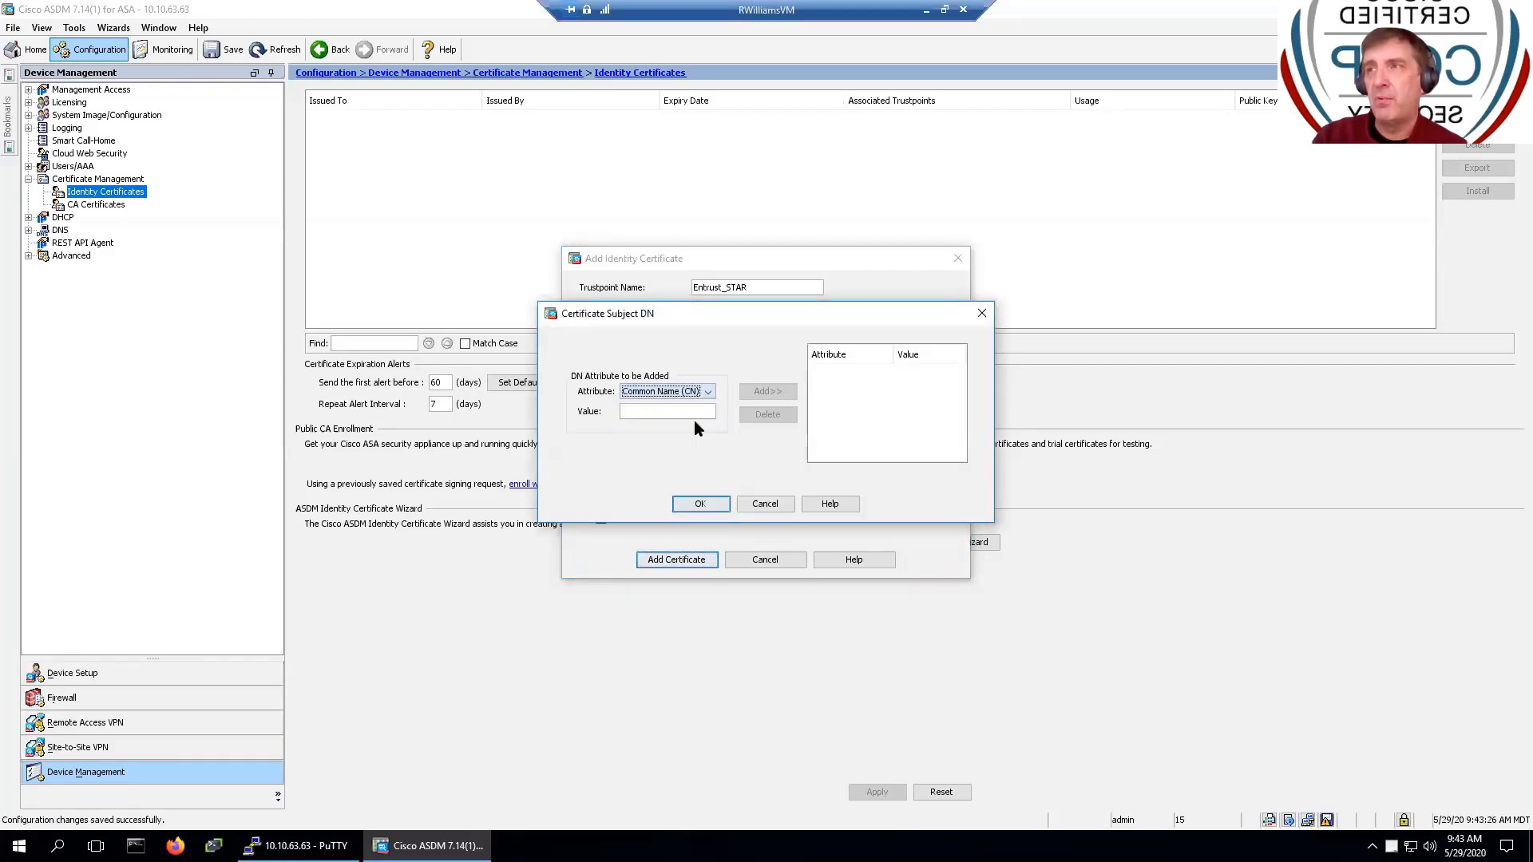
{"action": "left_click", "coordinate": [666, 414]}
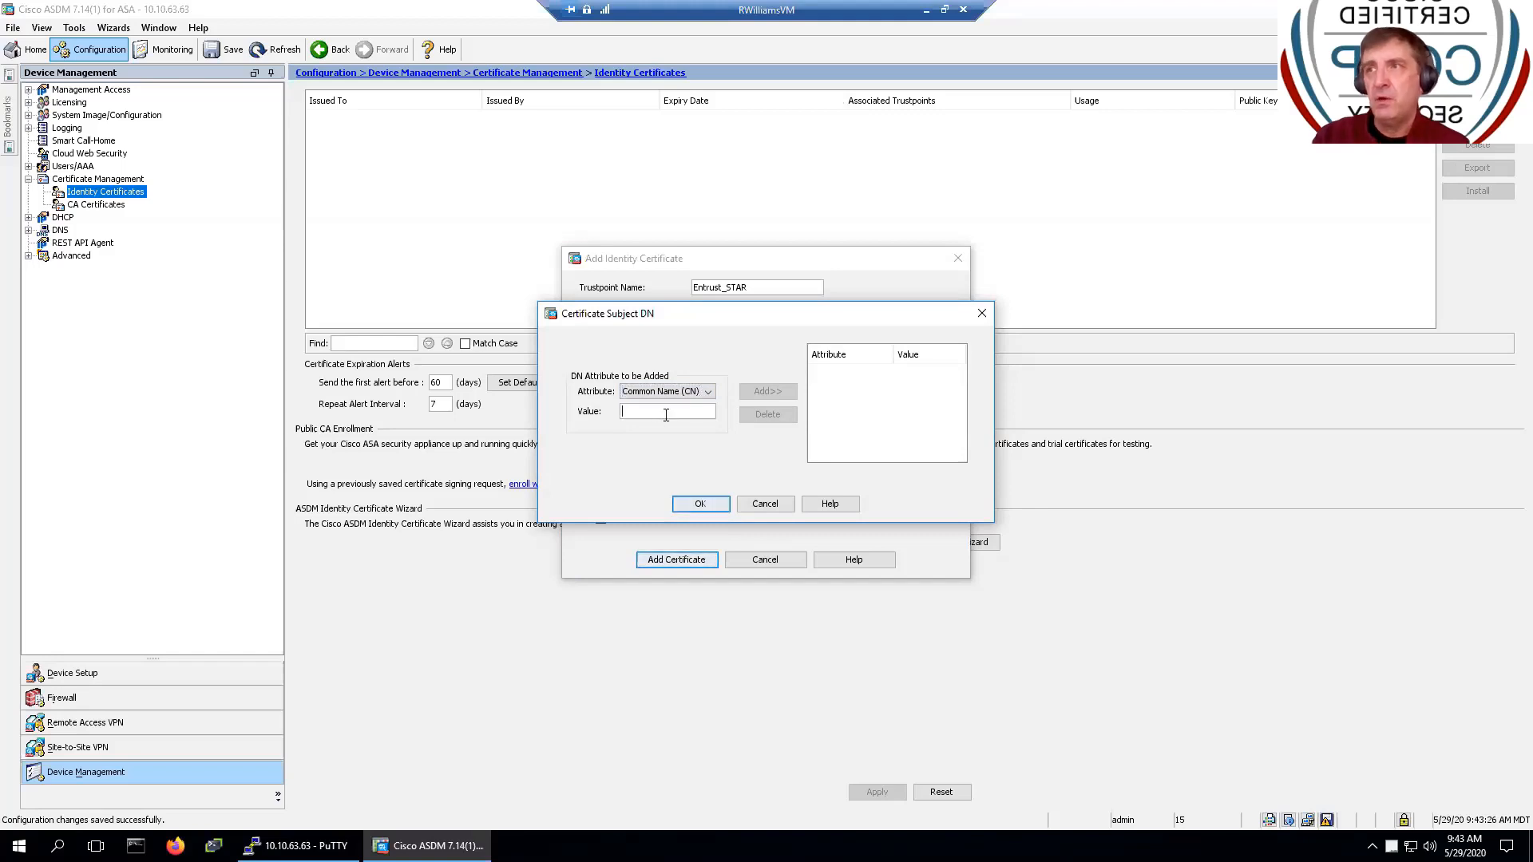
{"action": "type", "text": "*"}
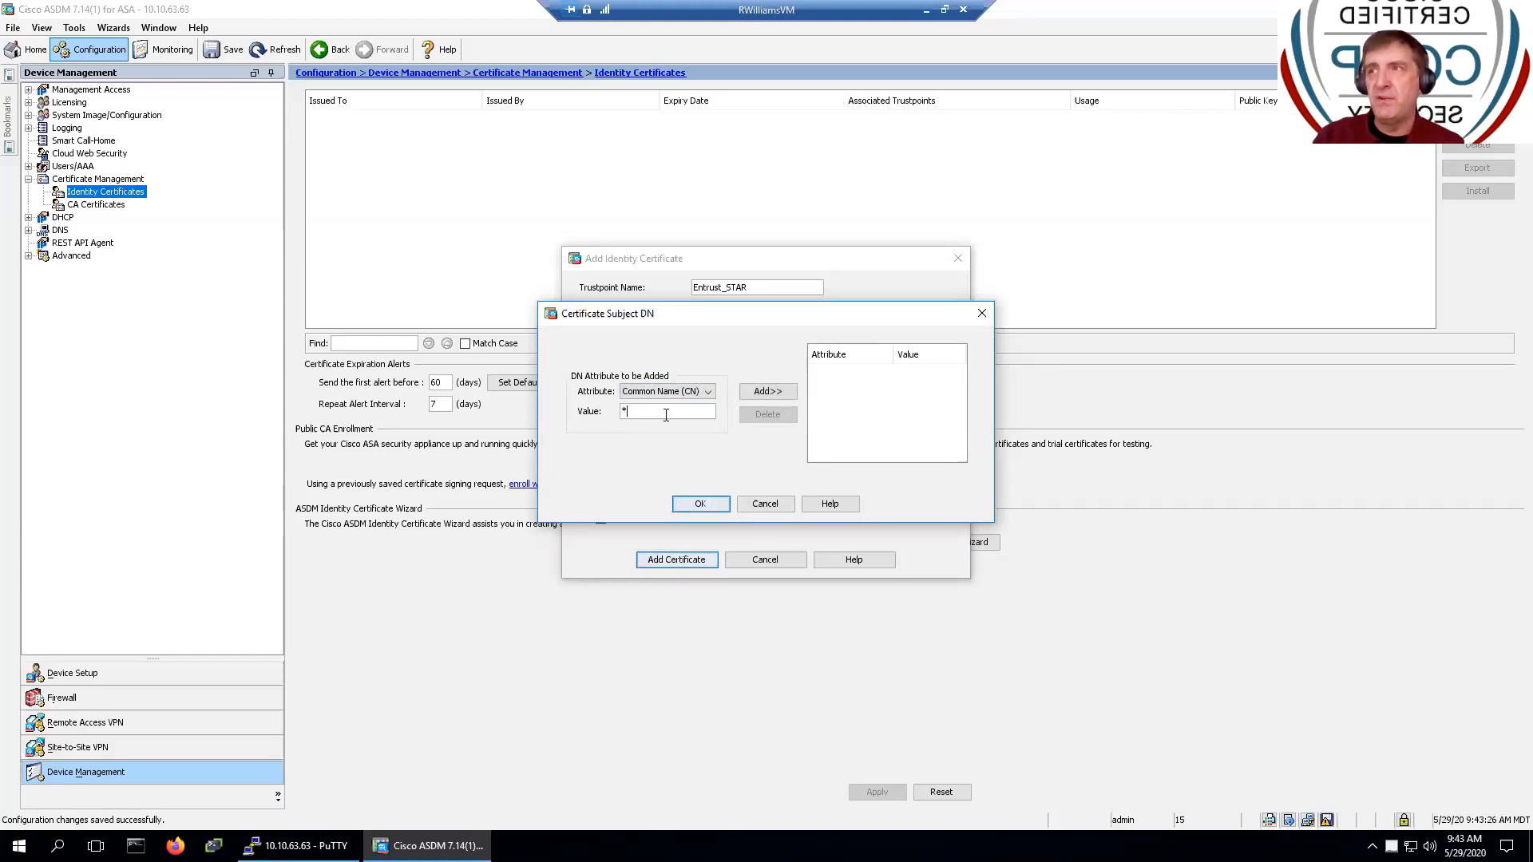
{"action": "left_click", "coordinate": [768, 393]}
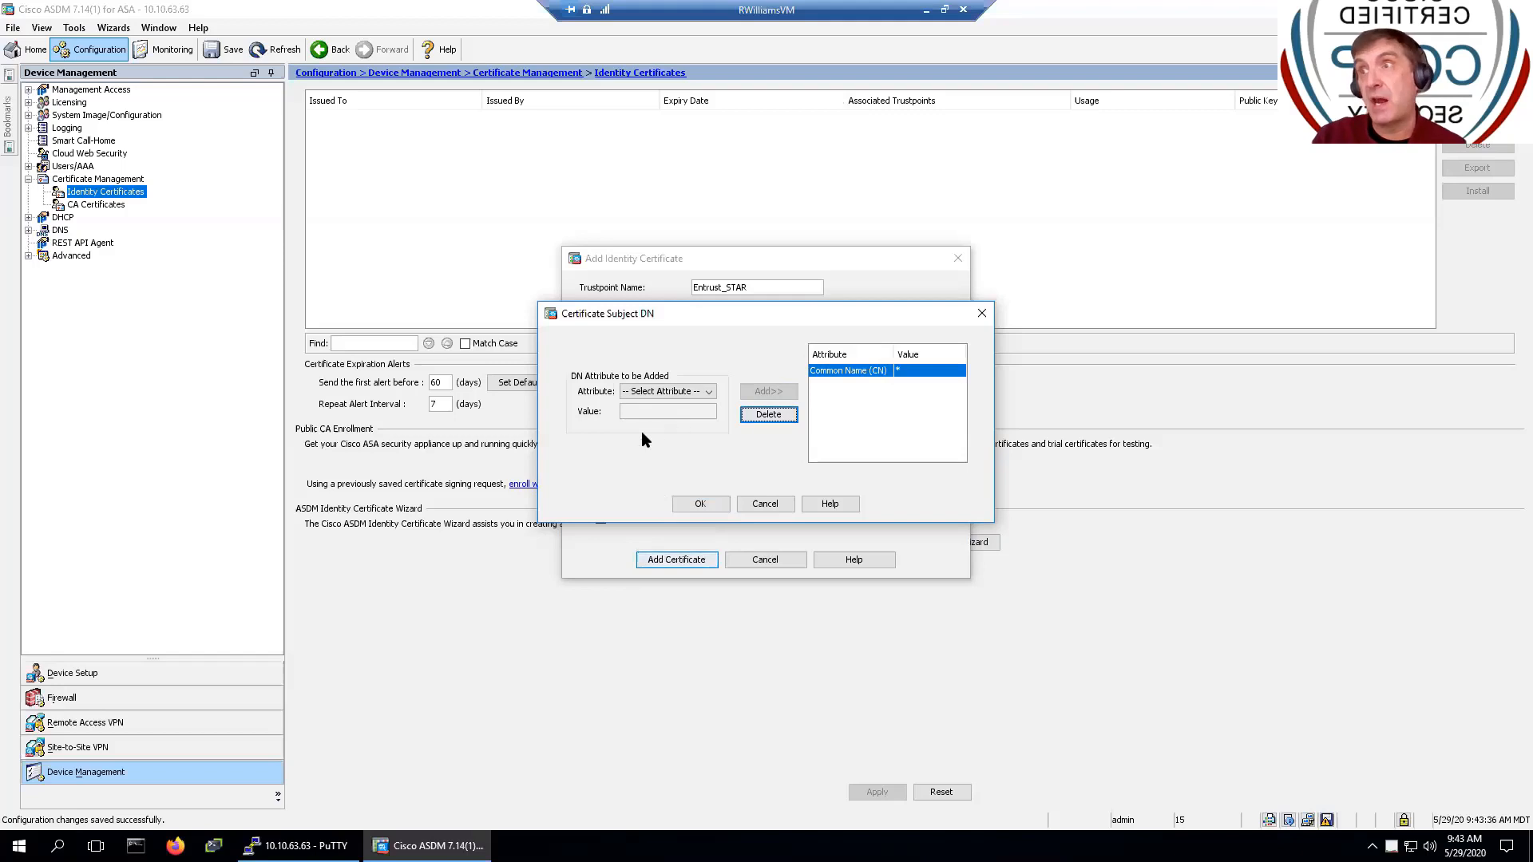
- Add Company Name (O) Sunset Learning Institute to the subject DN
{"action": "left_click", "coordinate": [709, 391]}
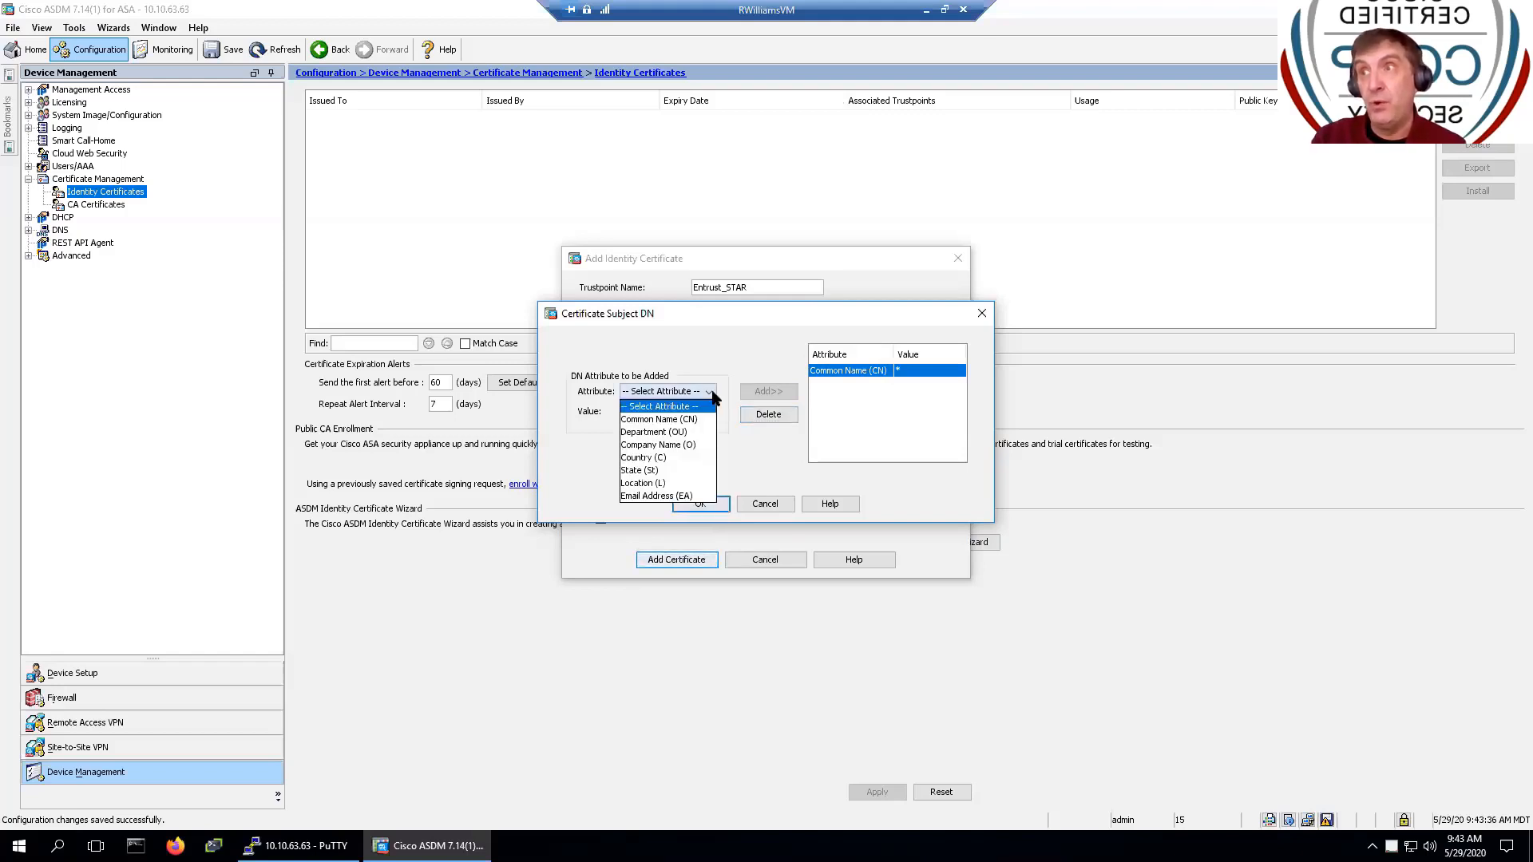
{"action": "left_click", "coordinate": [686, 432]}
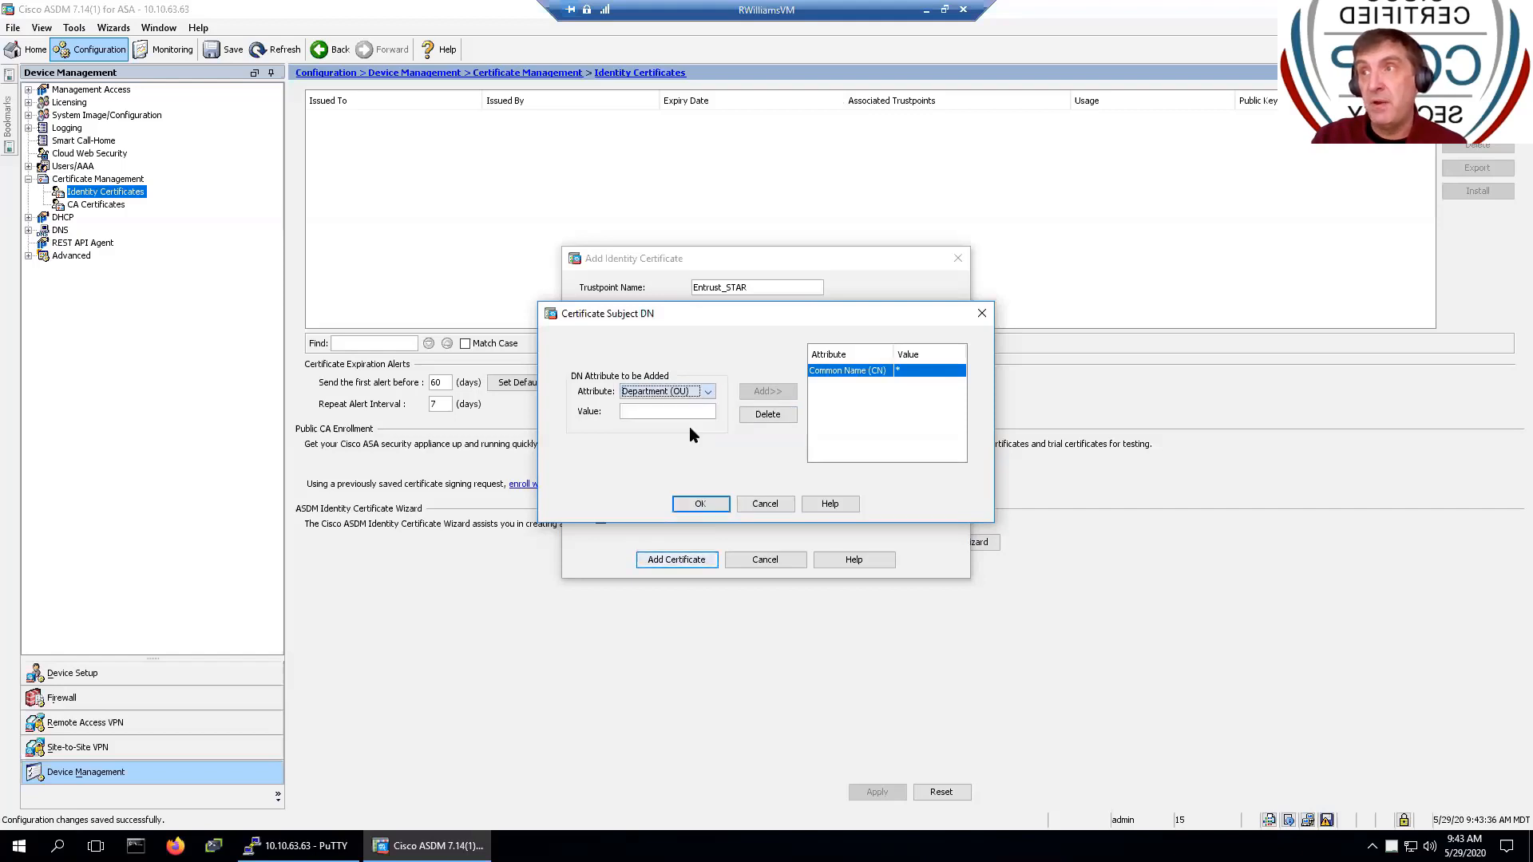
{"action": "left_click", "coordinate": [696, 410]}
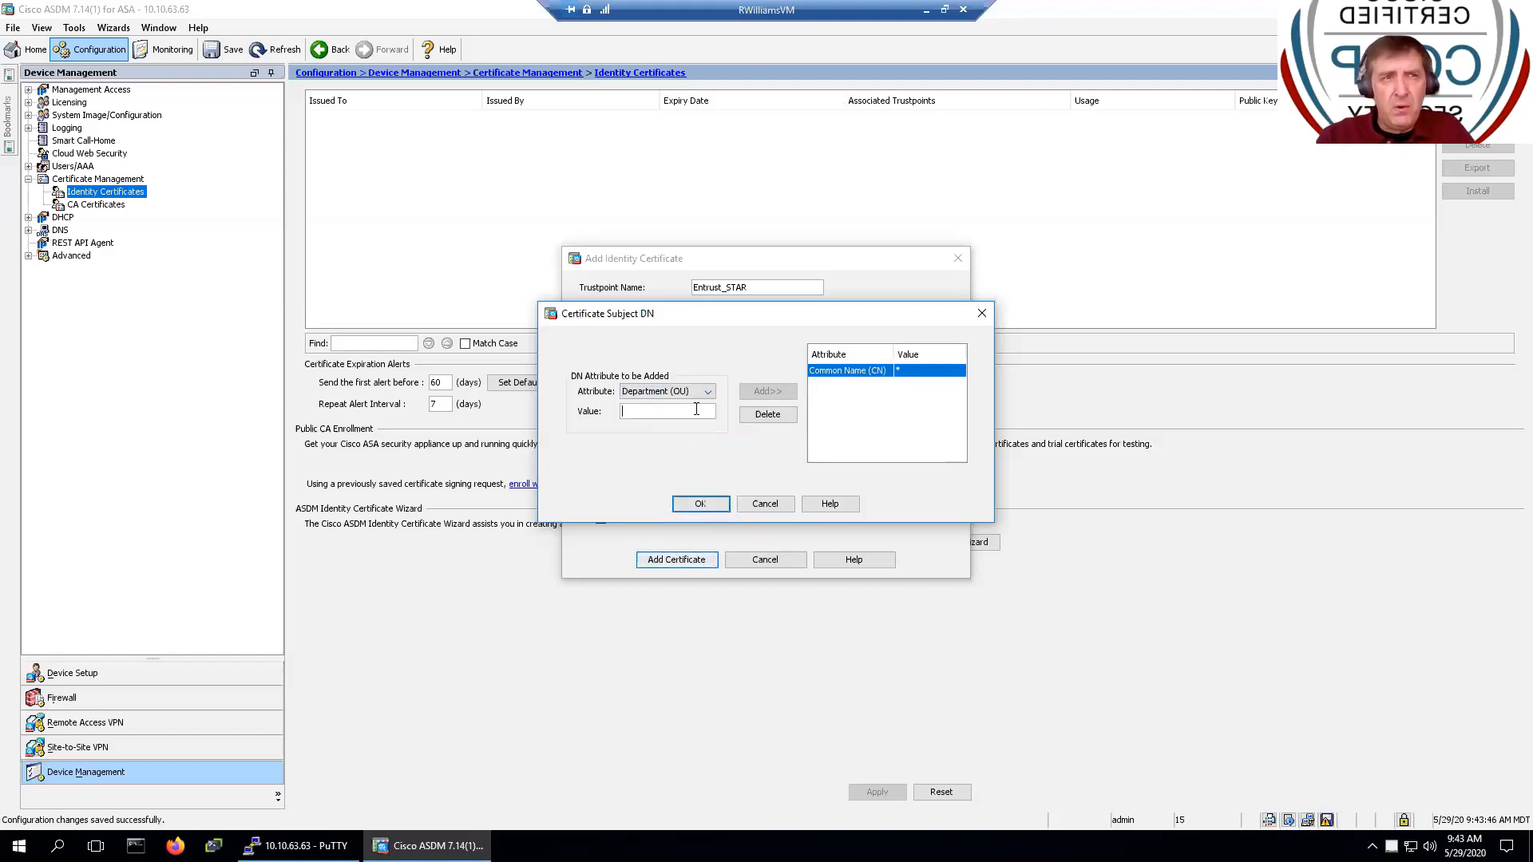
{"action": "left_click", "coordinate": [710, 395]}
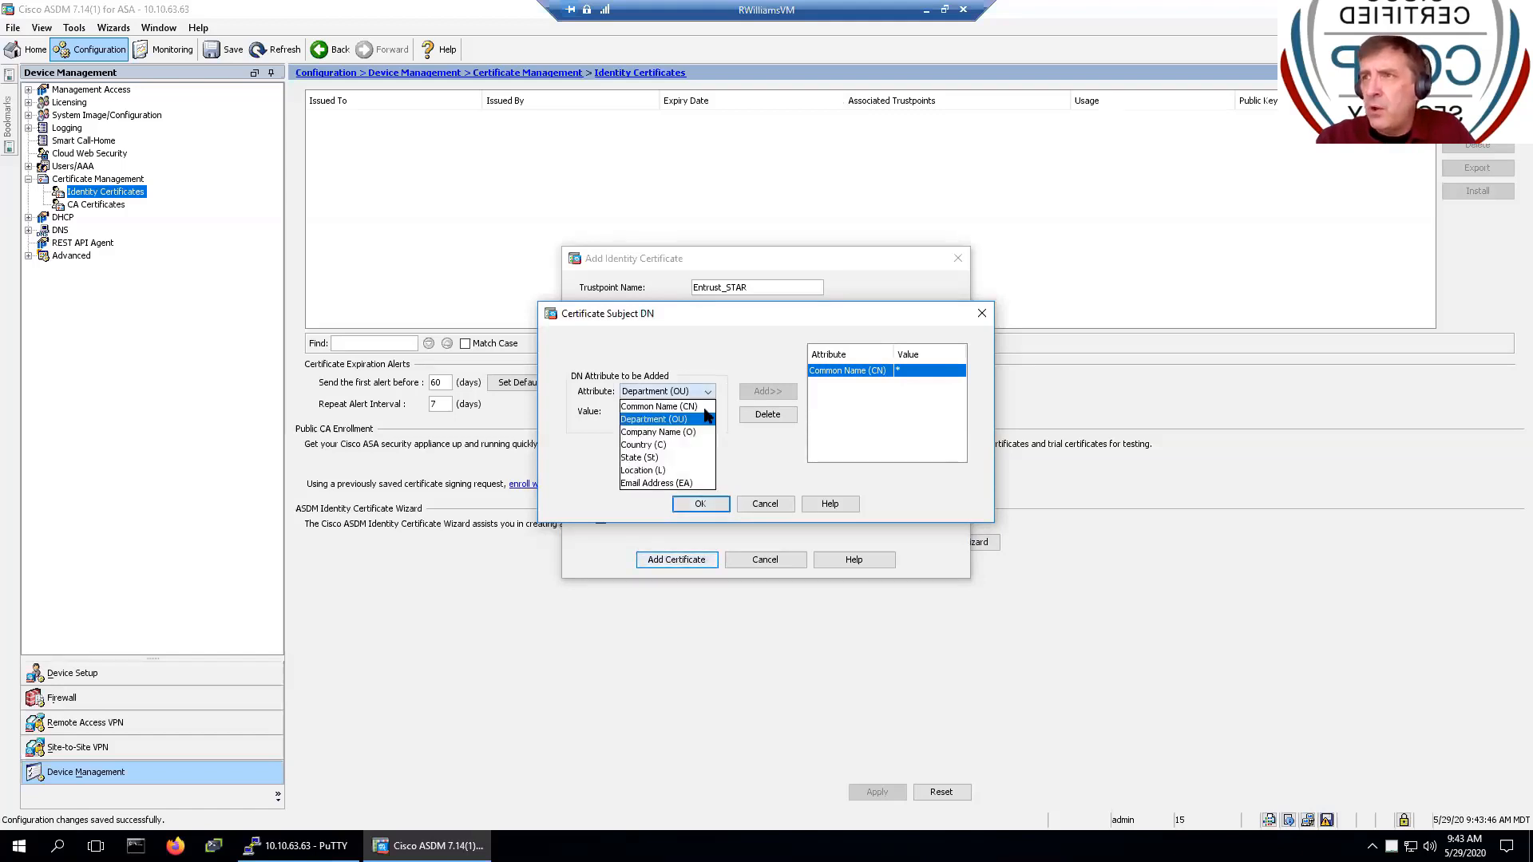
{"action": "left_click", "coordinate": [688, 419]}
{"action": "left_click", "coordinate": [688, 415]}
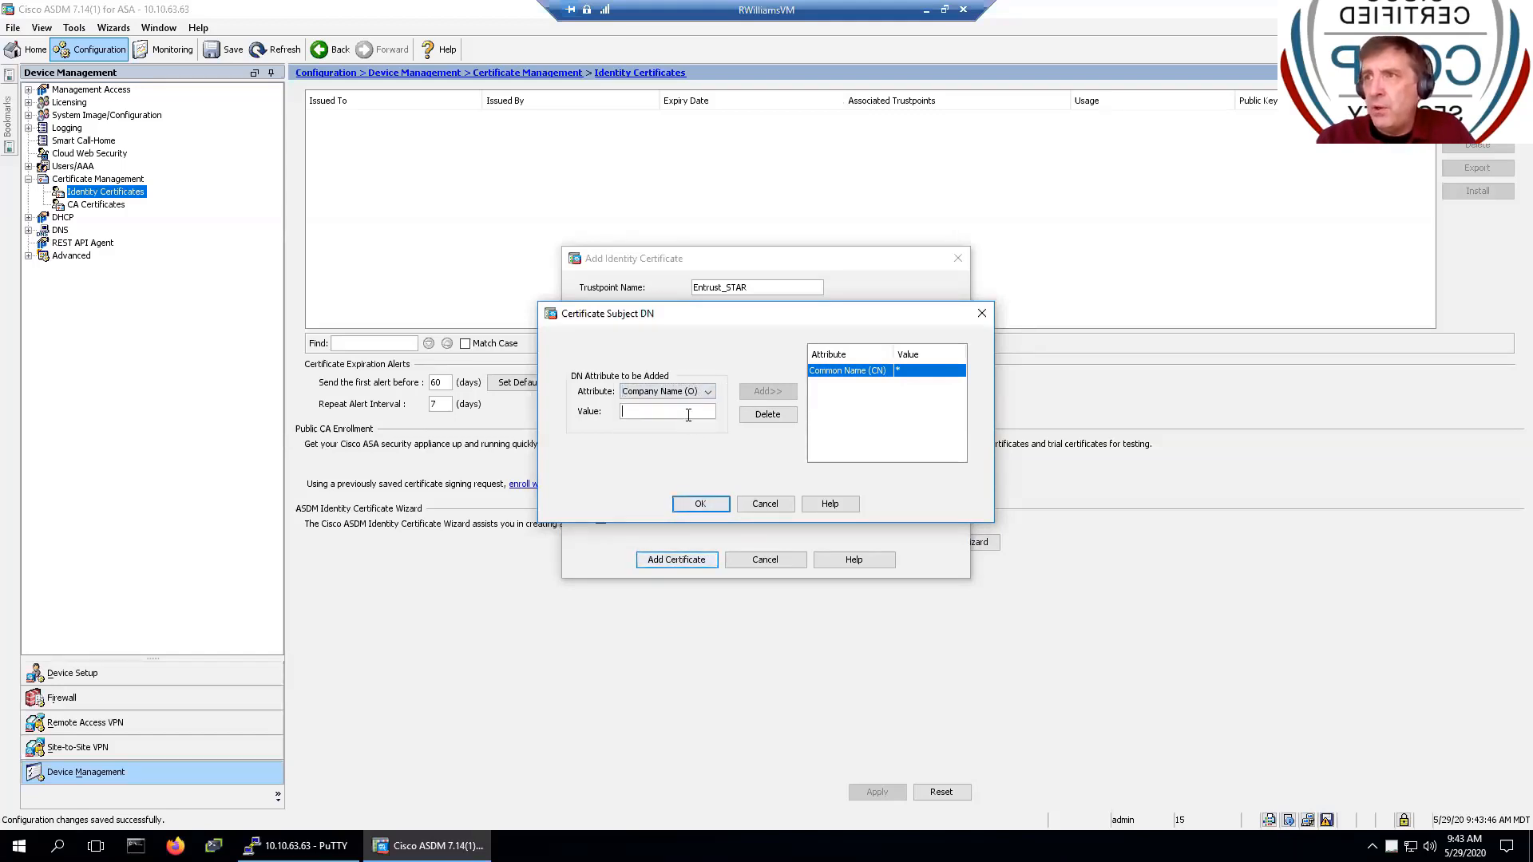
{"action": "type", "text": "Sunse"}
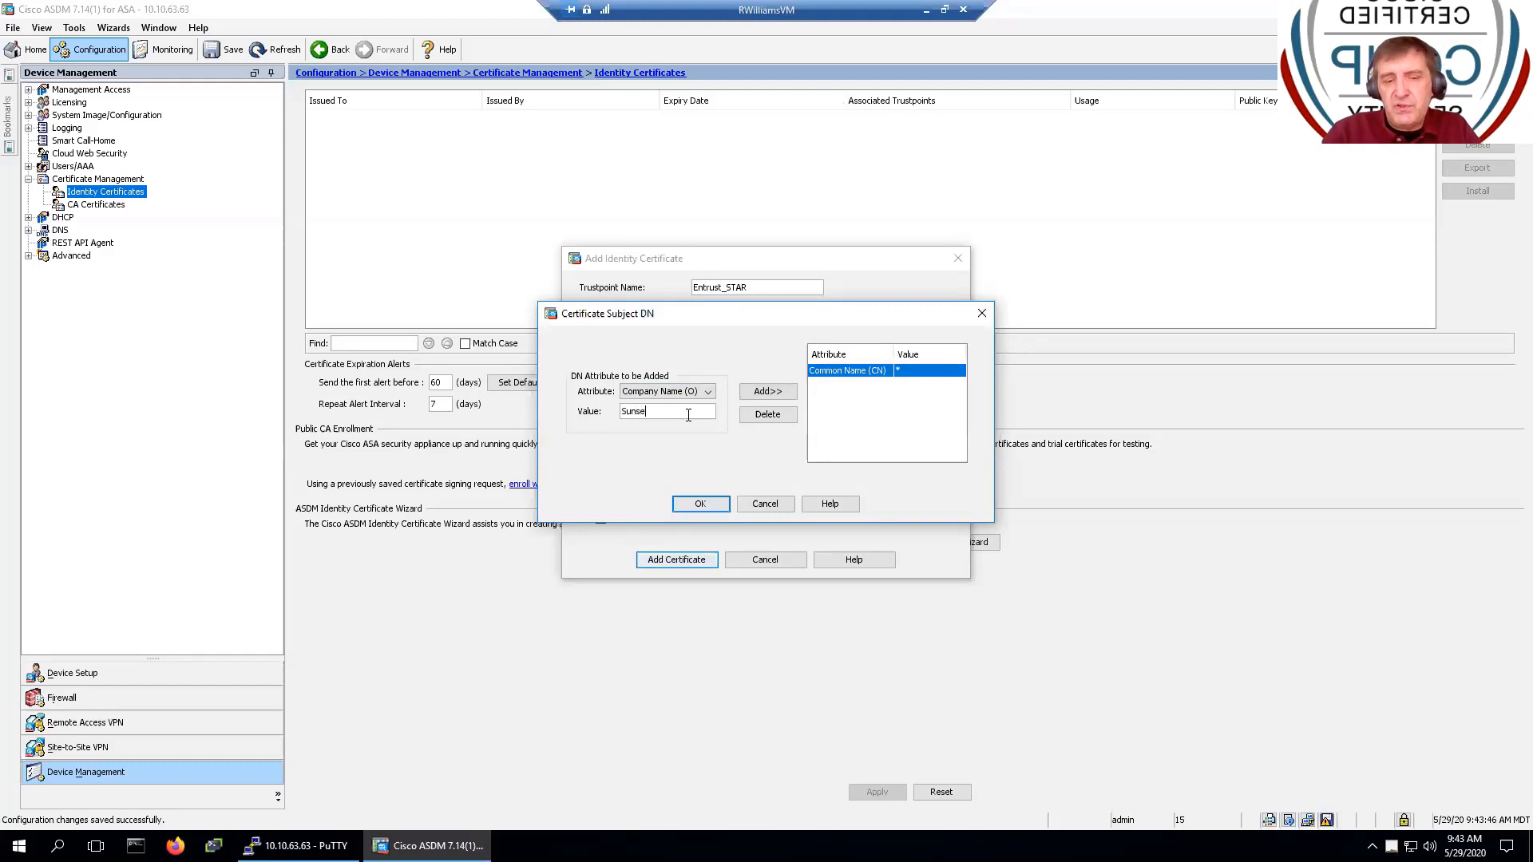
{"action": "type", "text": "t"}
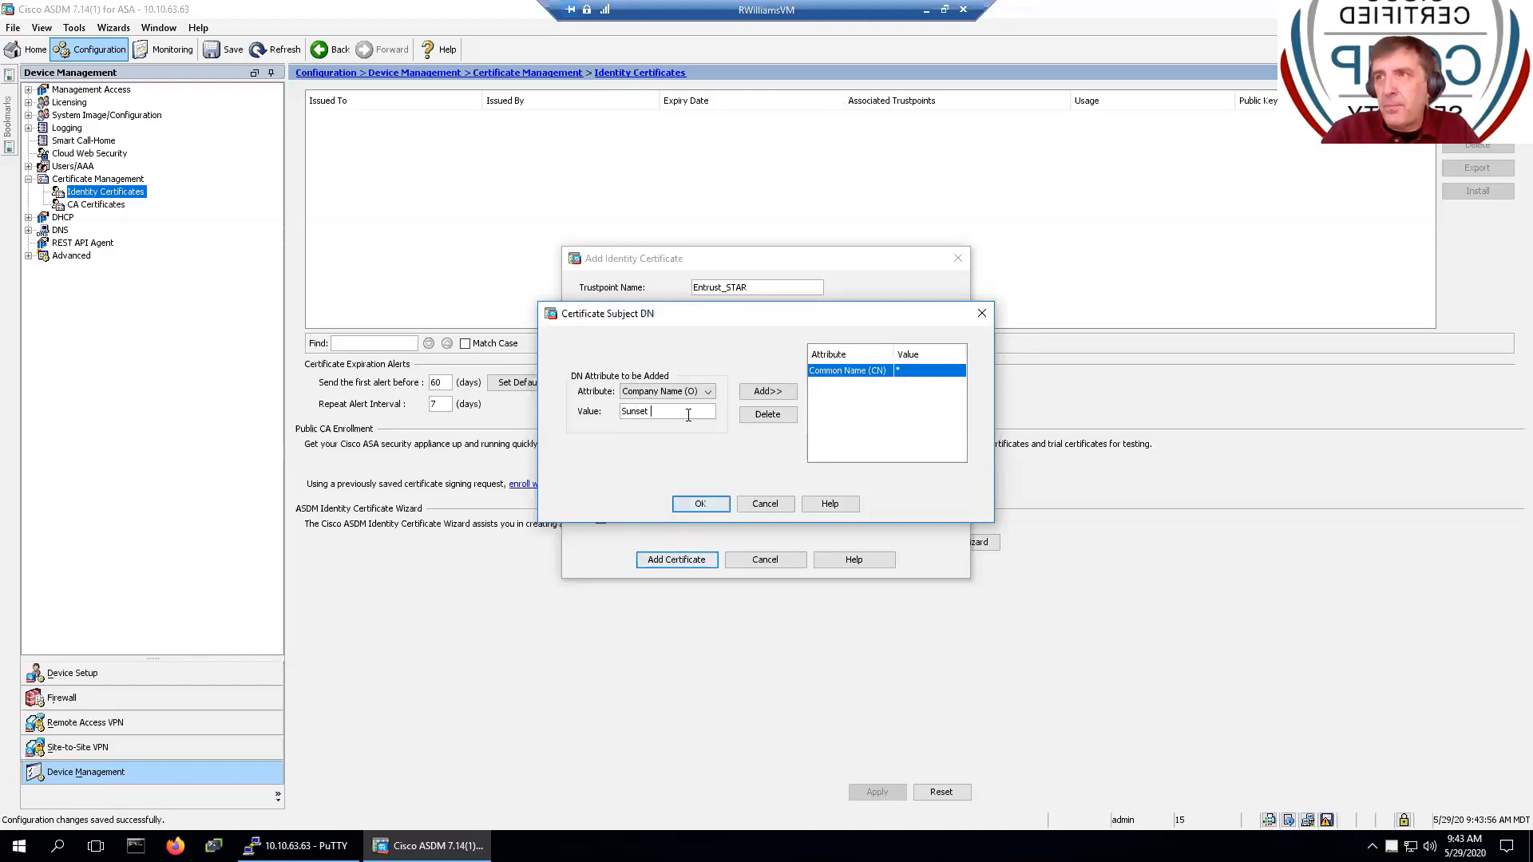
{"action": "type", "text": " Learning"}
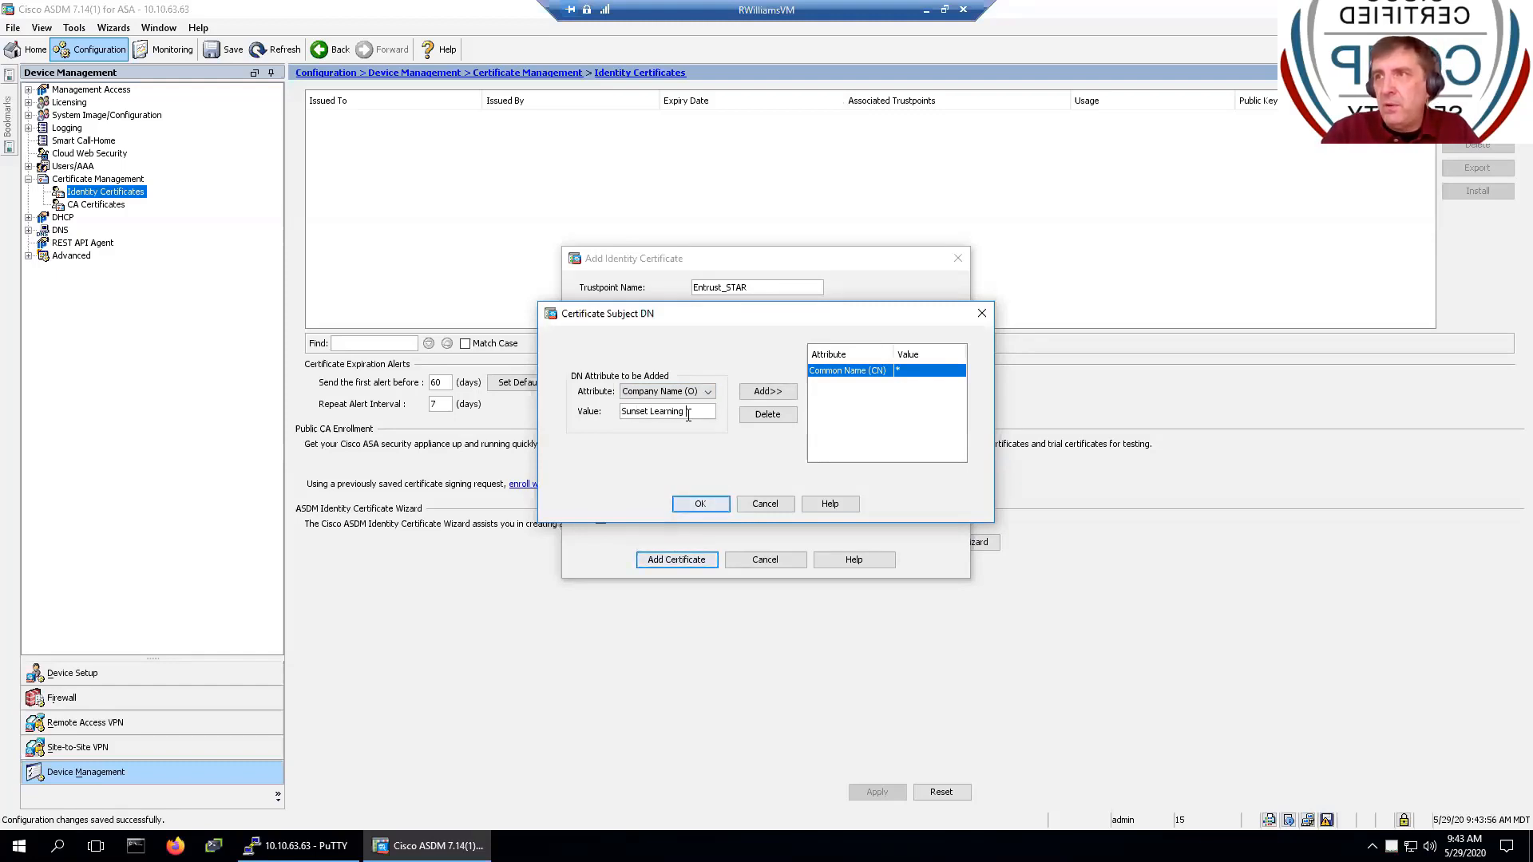
{"action": "type", "text": " Ins"}
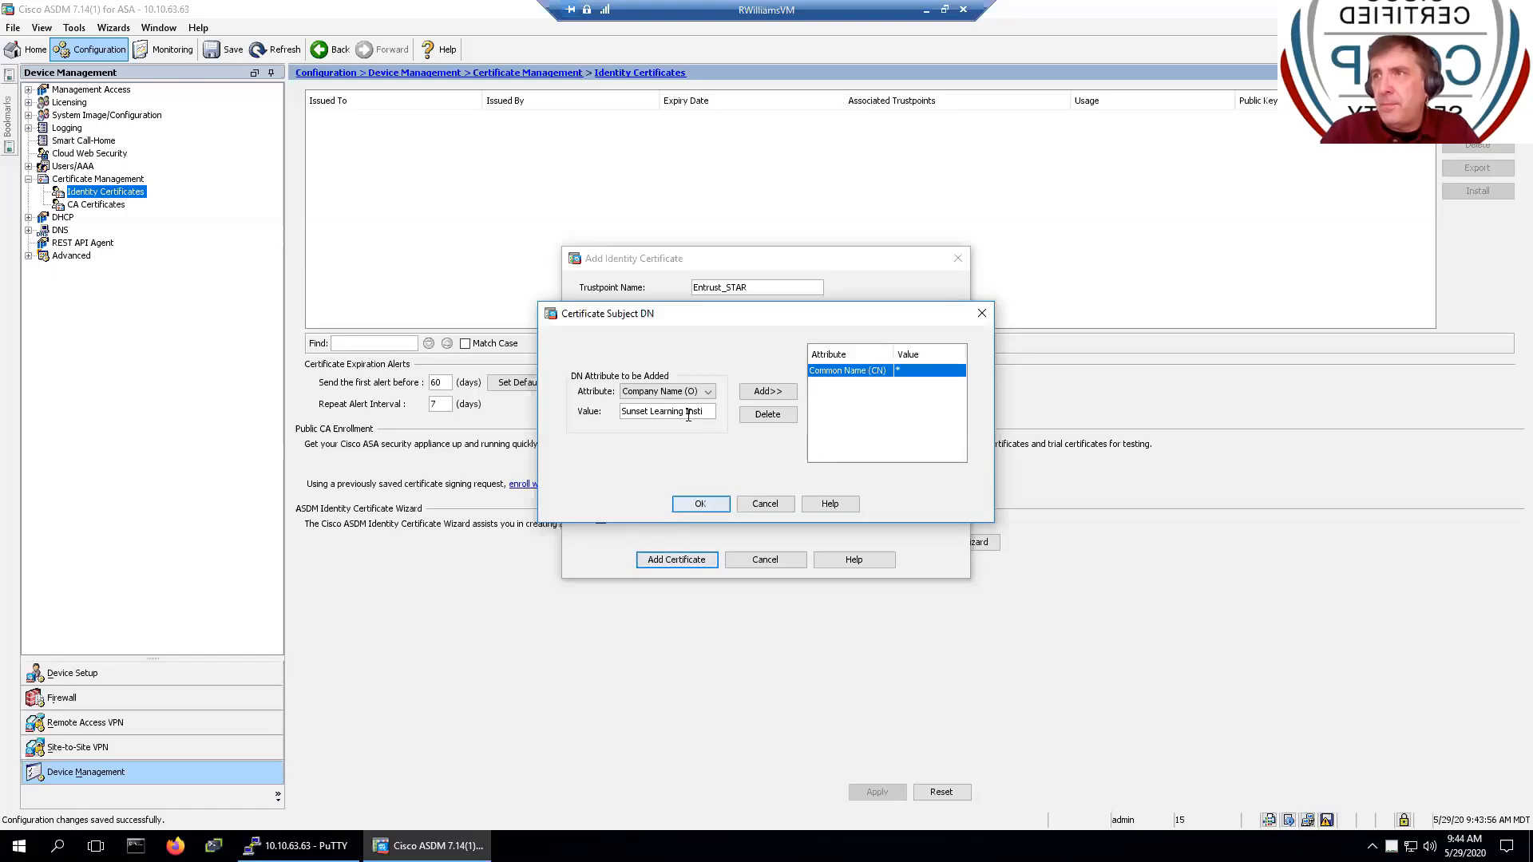
{"action": "type", "text": "ti"}
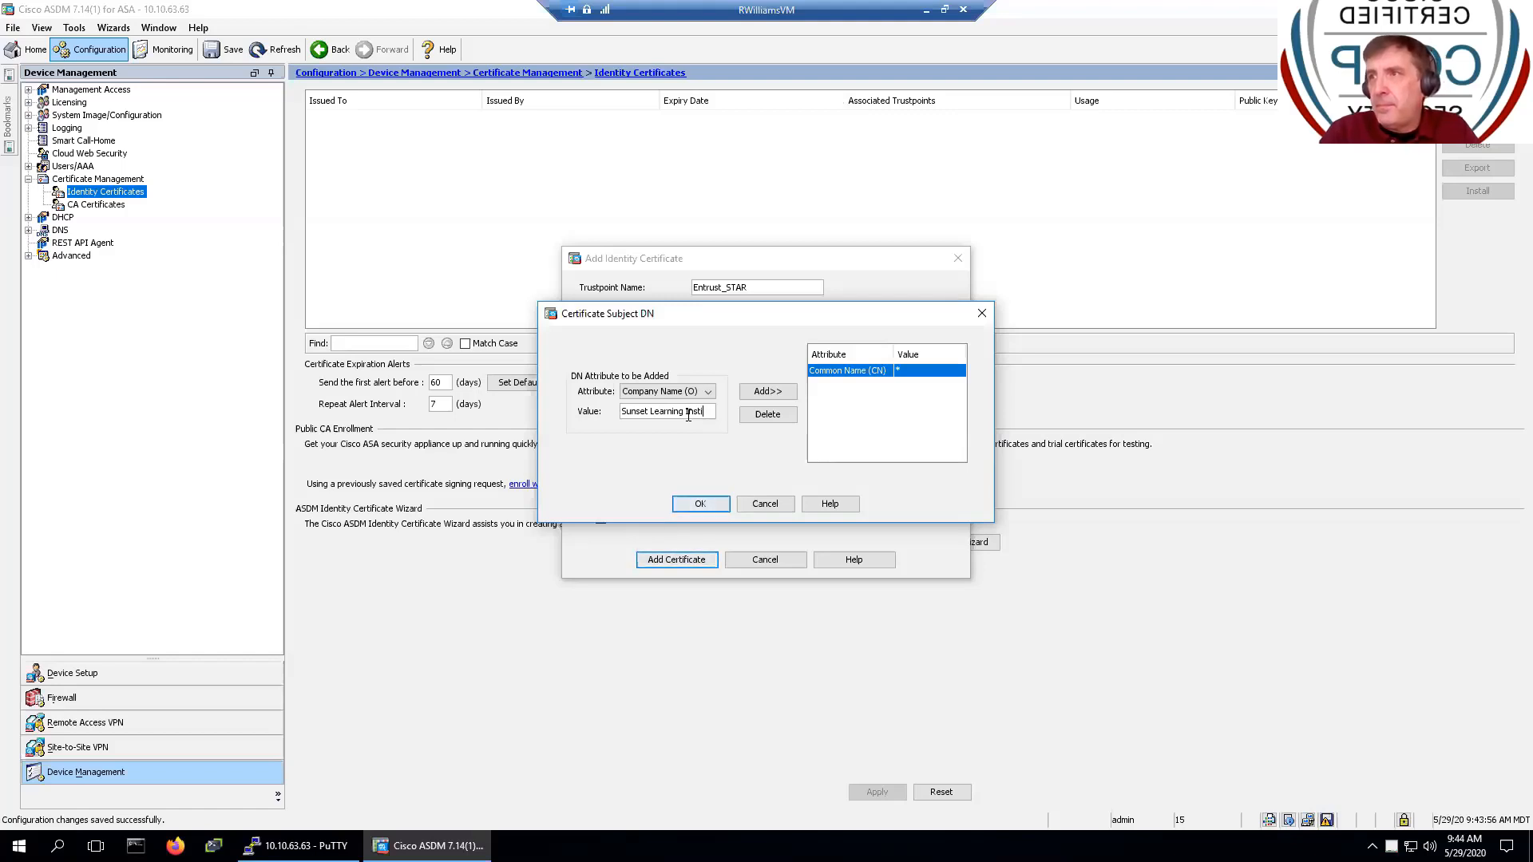
{"action": "type", "text": "tu"}
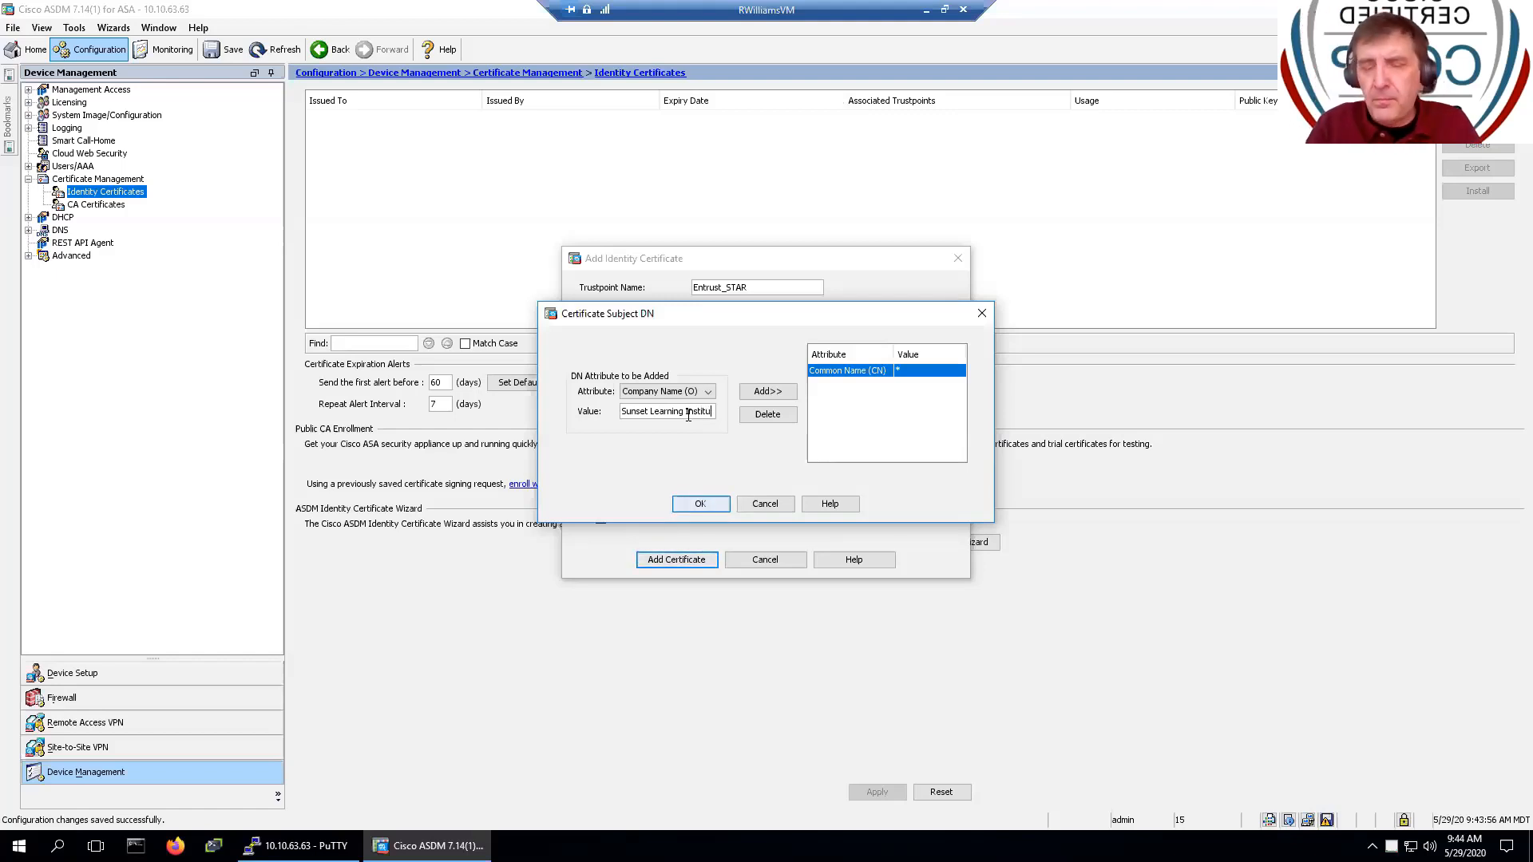
{"action": "type", "text": "te"}
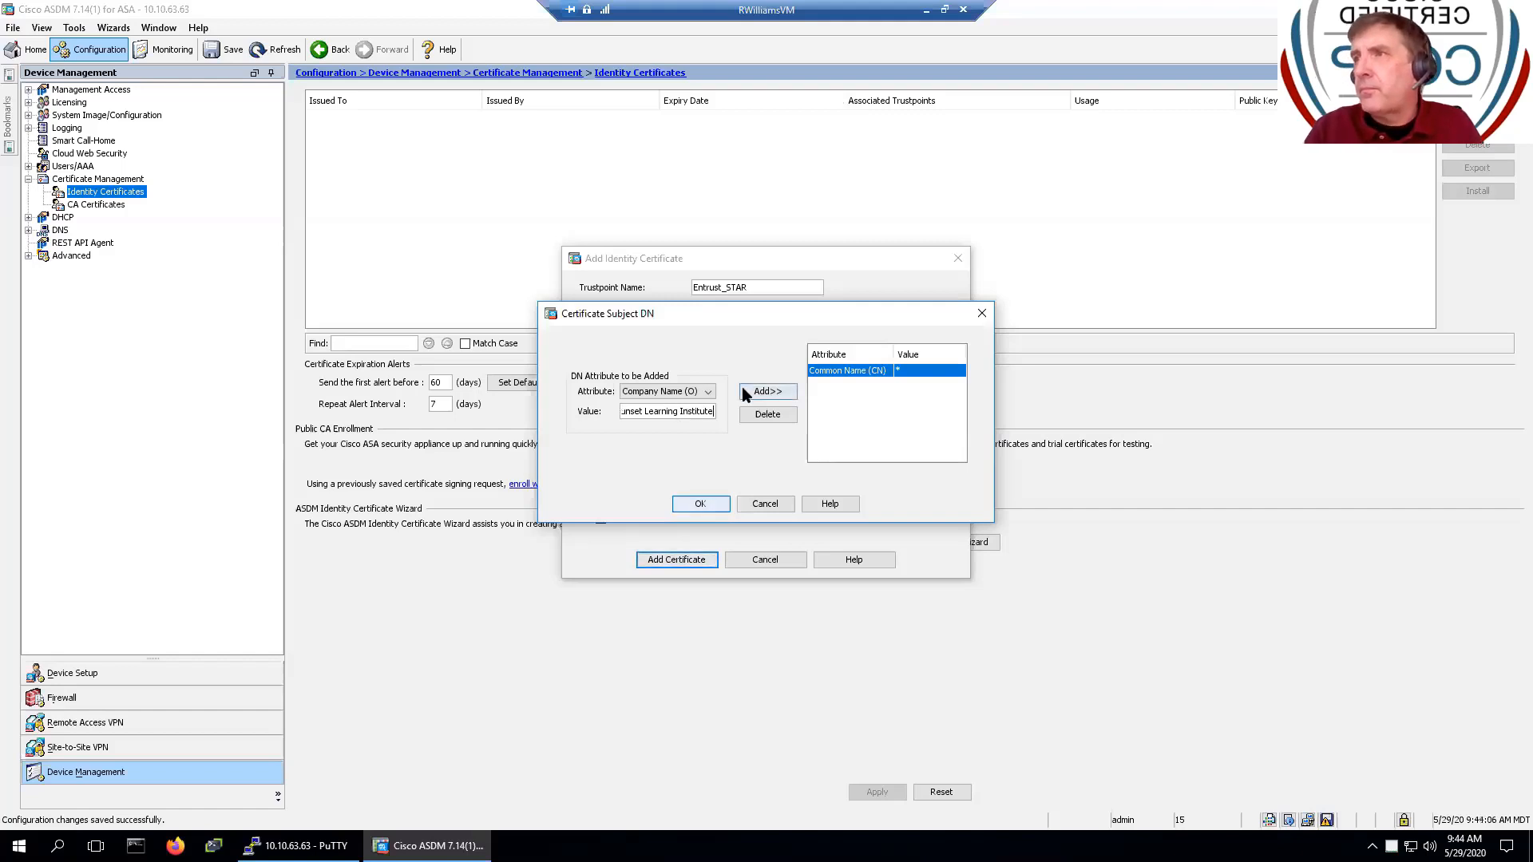
{"action": "left_click", "coordinate": [746, 391]}
- Add the country entry US to the subject DN
{"action": "left_click", "coordinate": [703, 391]}
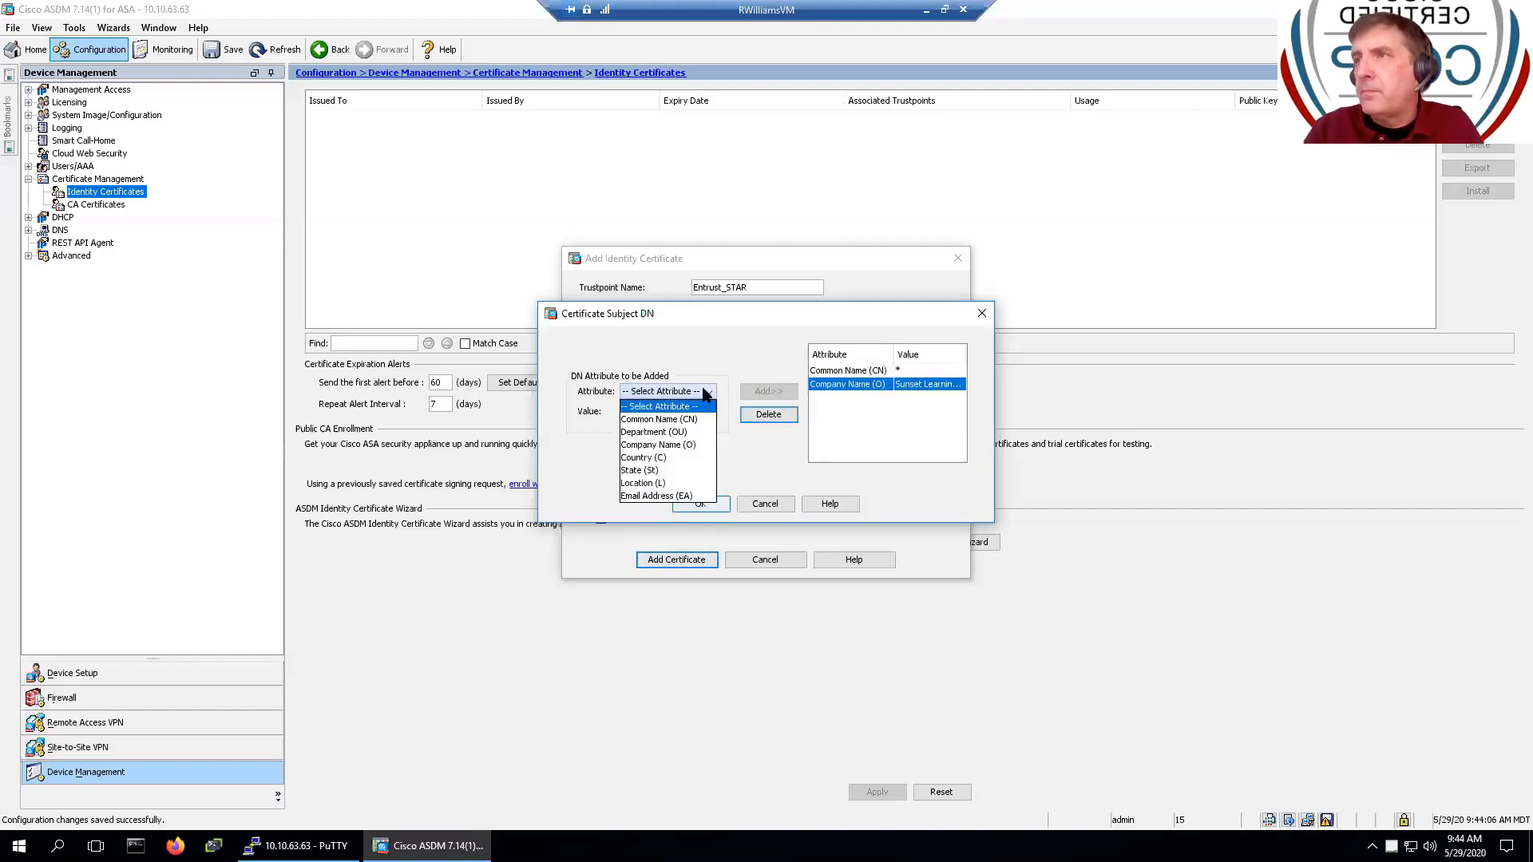
{"action": "left_click", "coordinate": [690, 445]}
{"action": "left_click", "coordinate": [685, 412]}
{"action": "type", "text": "US"}
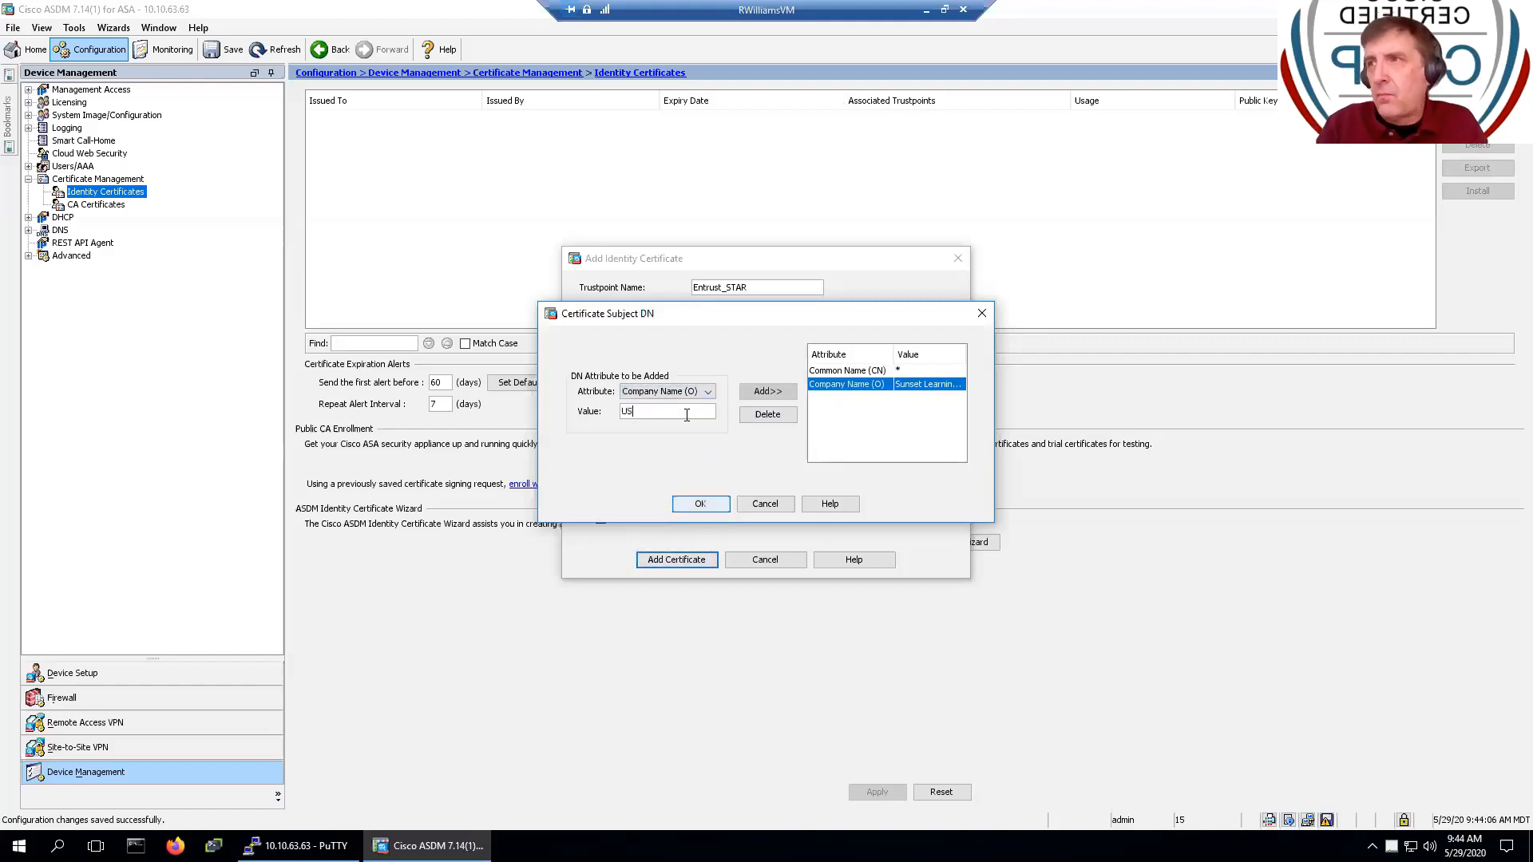
{"action": "left_click", "coordinate": [751, 391]}
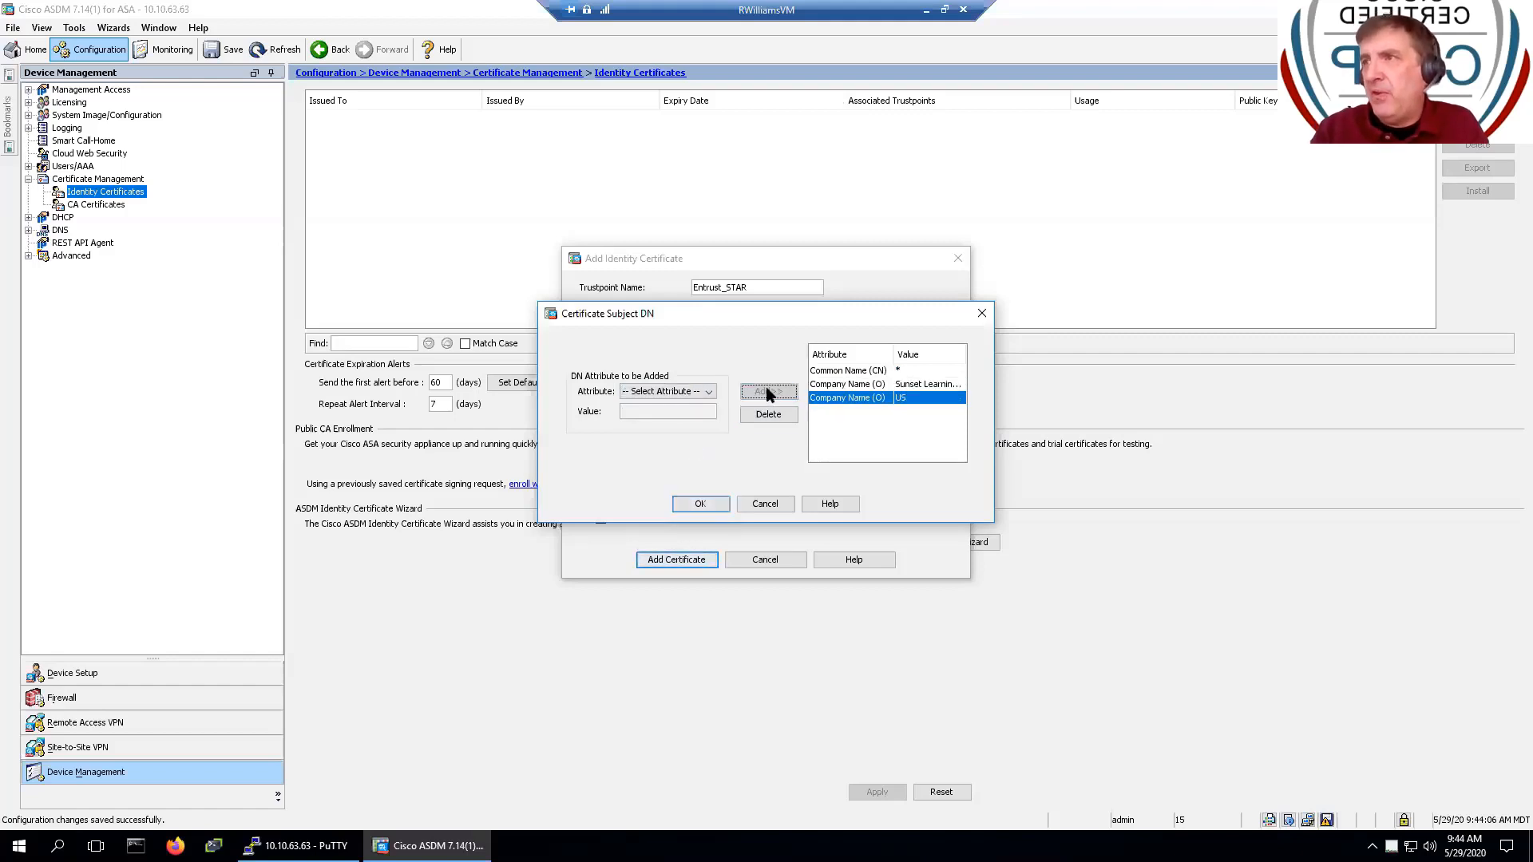
- Add State (St) Virginia to the subject DN
{"action": "left_click", "coordinate": [704, 391]}
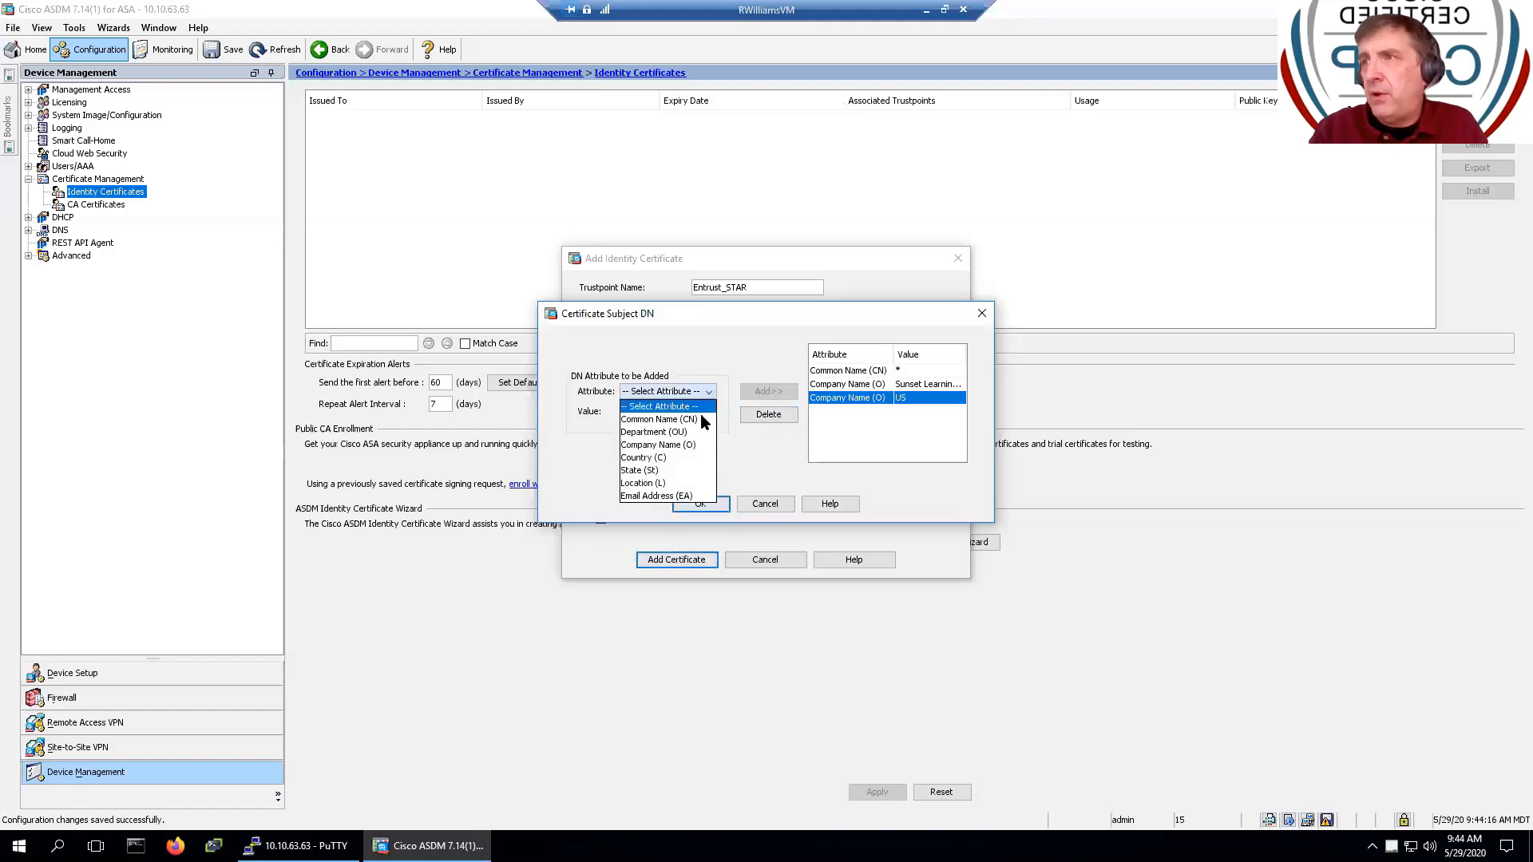
{"action": "left_click", "coordinate": [671, 470]}
{"action": "left_click", "coordinate": [678, 423]}
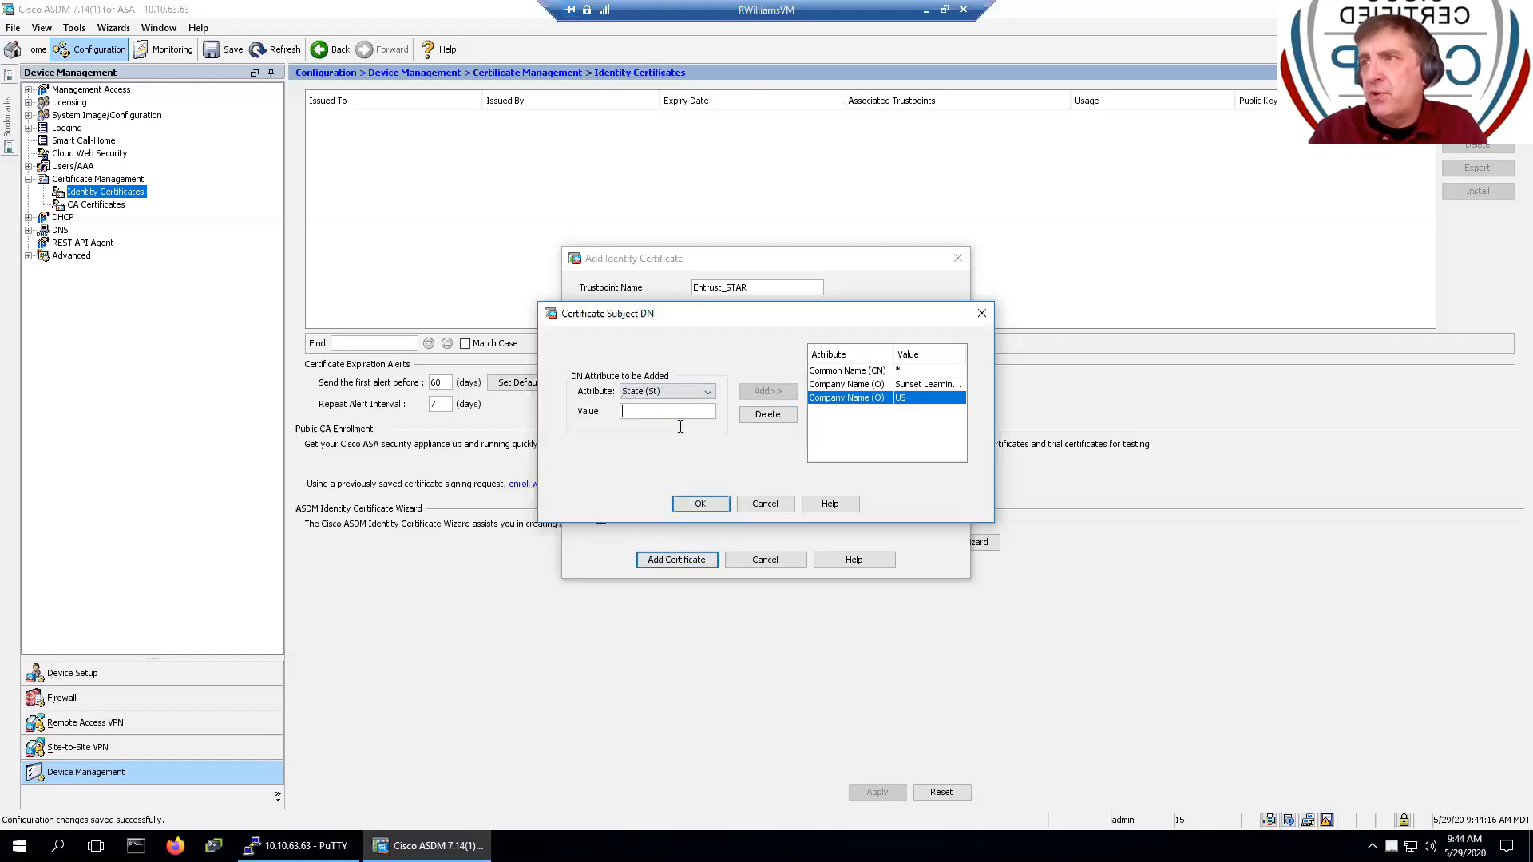
{"action": "type", "text": "Vigini"}
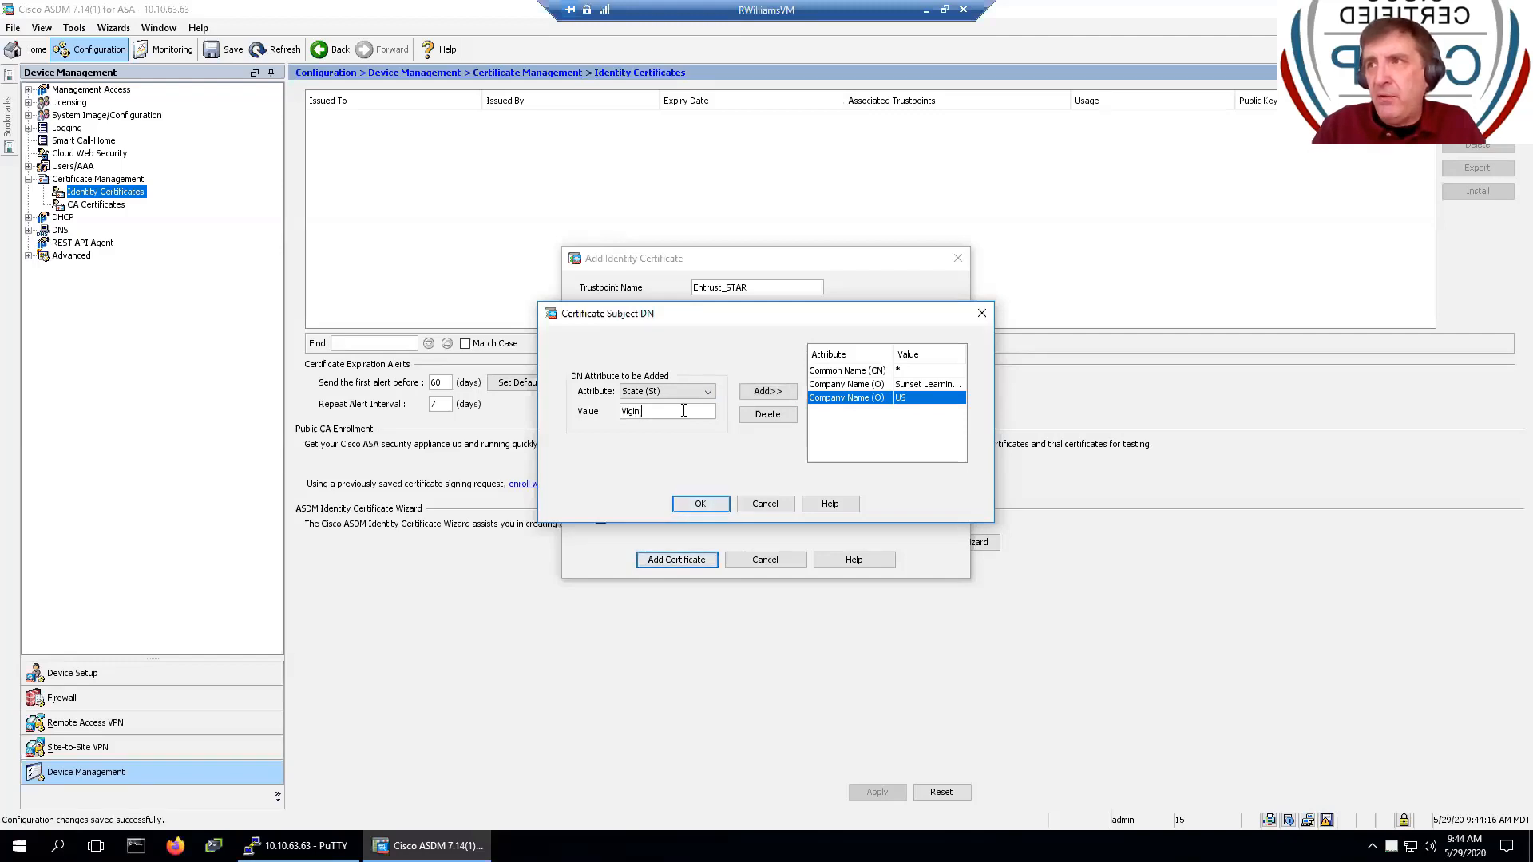
{"action": "key", "text": "BackSpace"}
{"action": "key", "text": "BackSpace"}
{"action": "key", "text": "BackSpace"}
{"action": "key", "text": "BackSpace"}
{"action": "type", "text": "r"}
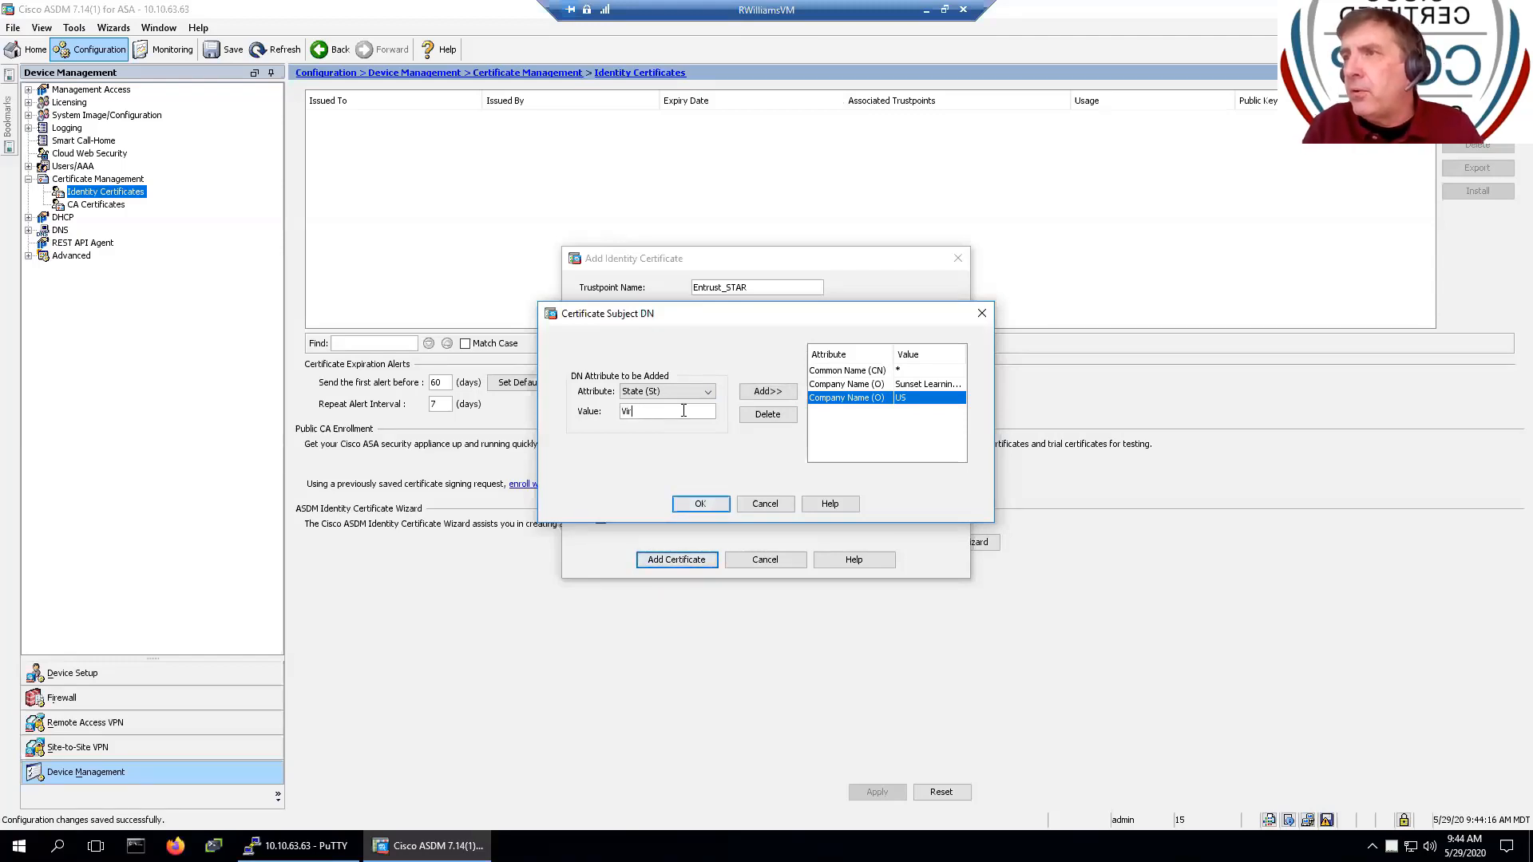
{"action": "type", "text": "ginina"}
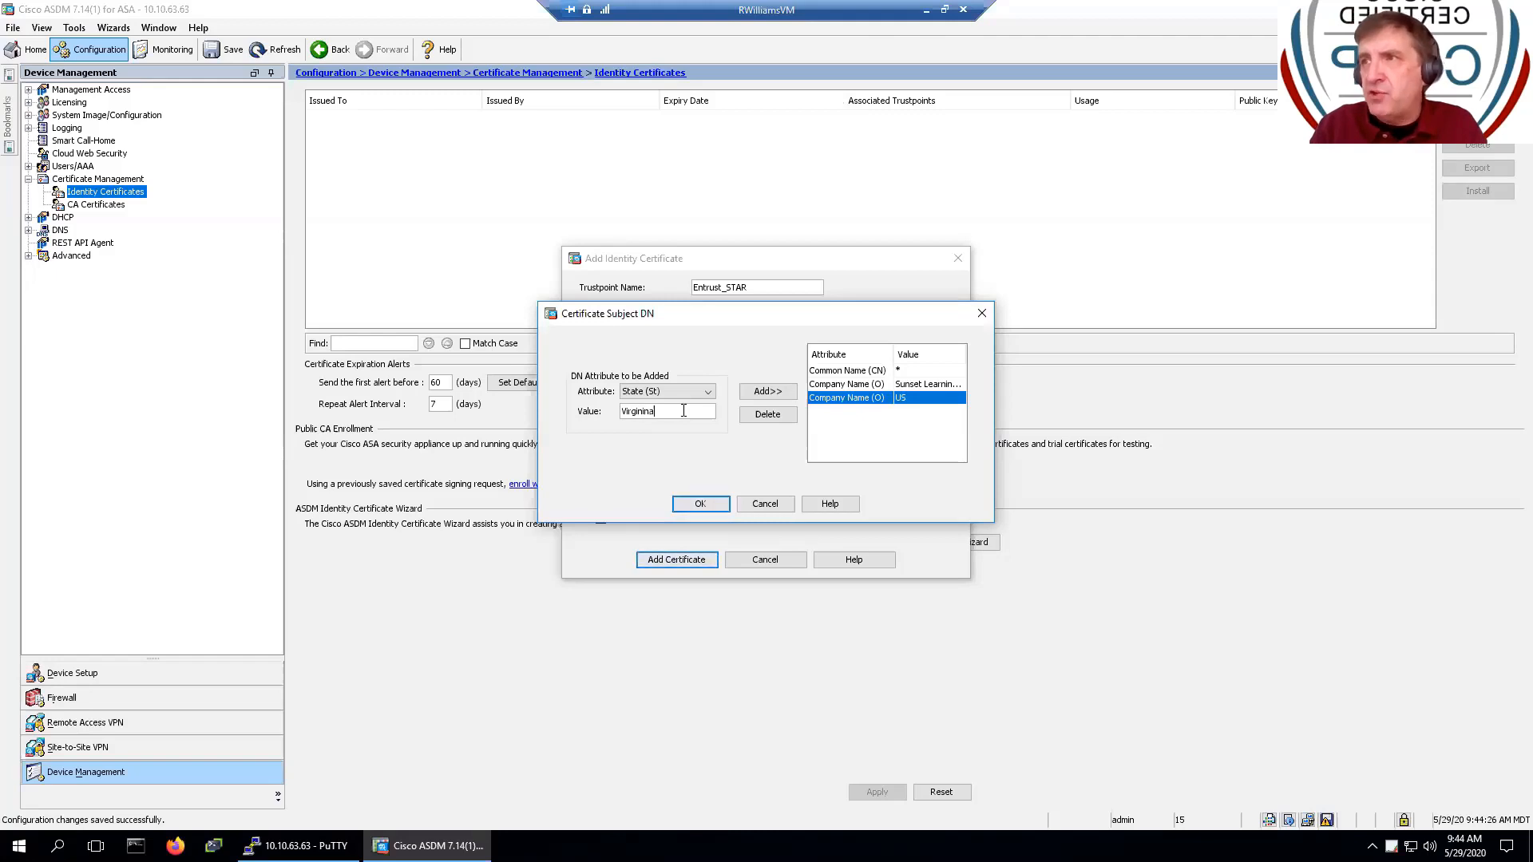
{"action": "left_click", "coordinate": [764, 391]}
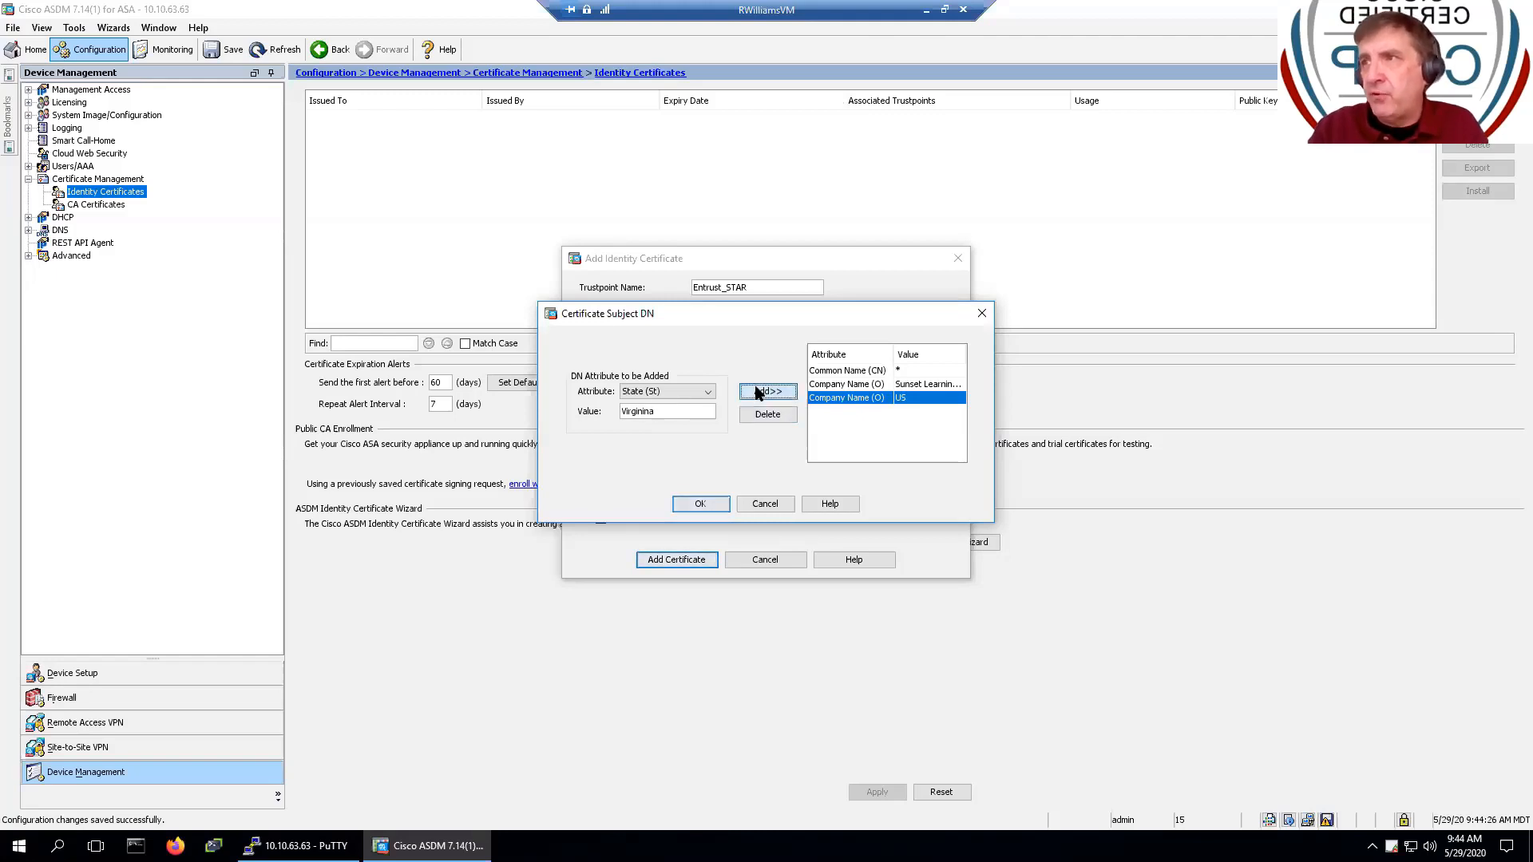
- Add Location (L) Reston to the subject DN
{"action": "left_click", "coordinate": [711, 396]}
{"action": "left_click", "coordinate": [711, 396]}
{"action": "left_click", "coordinate": [712, 396]}
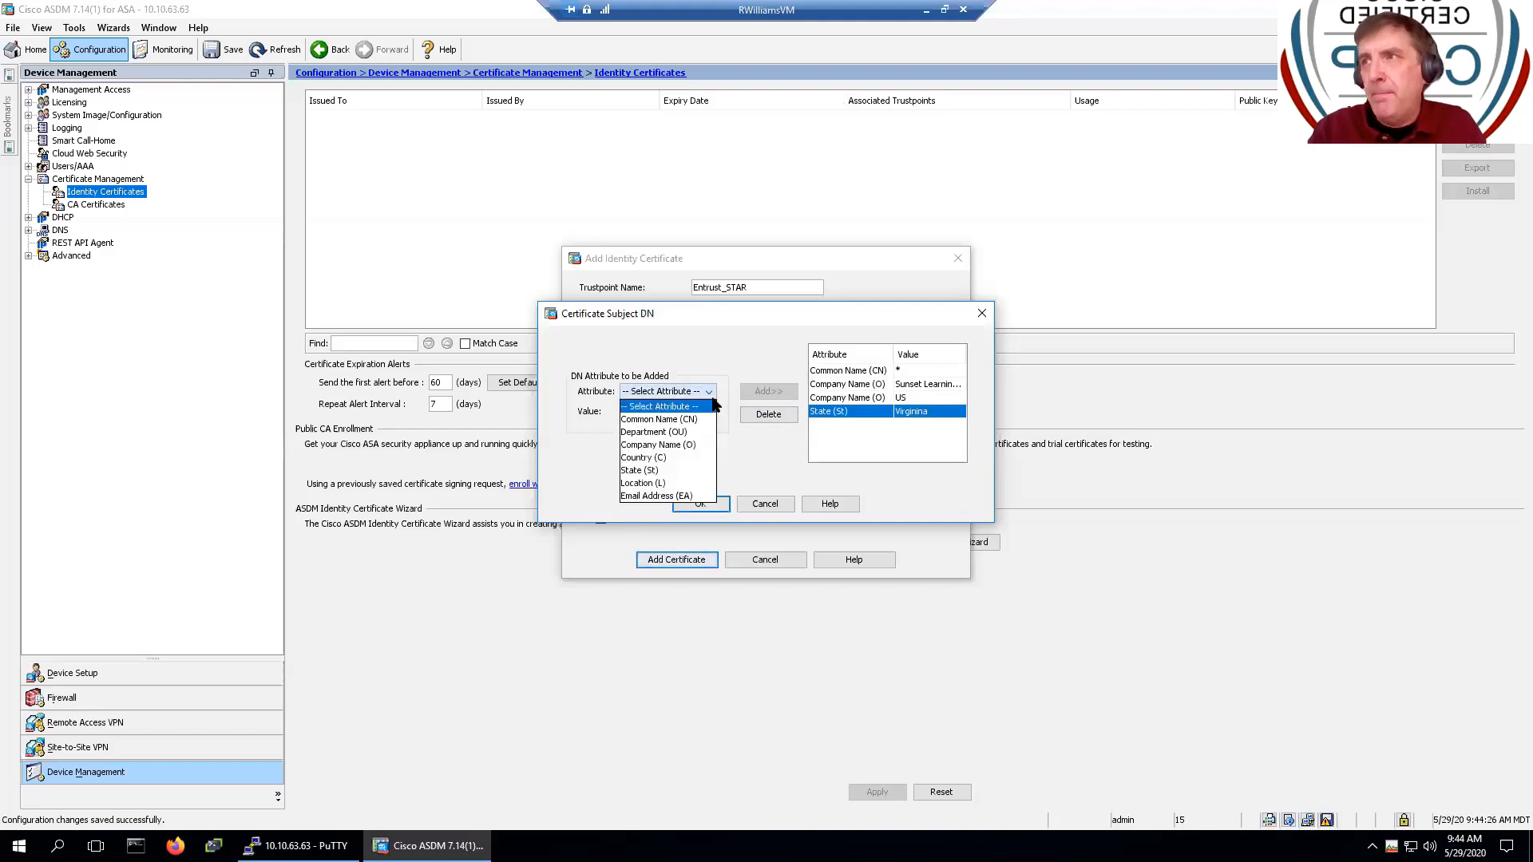
{"action": "left_click", "coordinate": [711, 396]}
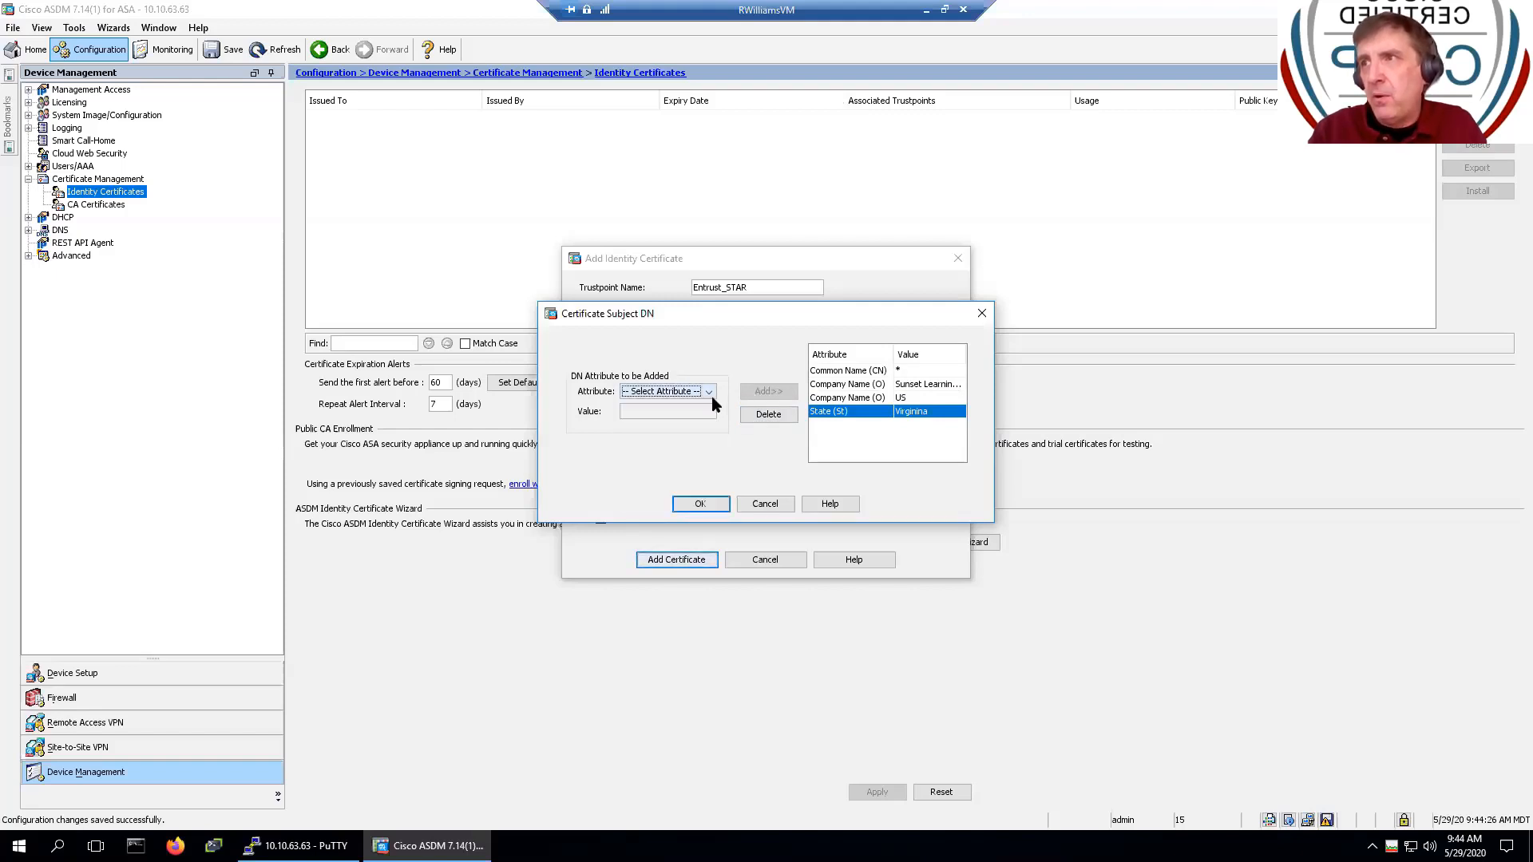
{"action": "left_click", "coordinate": [712, 396]}
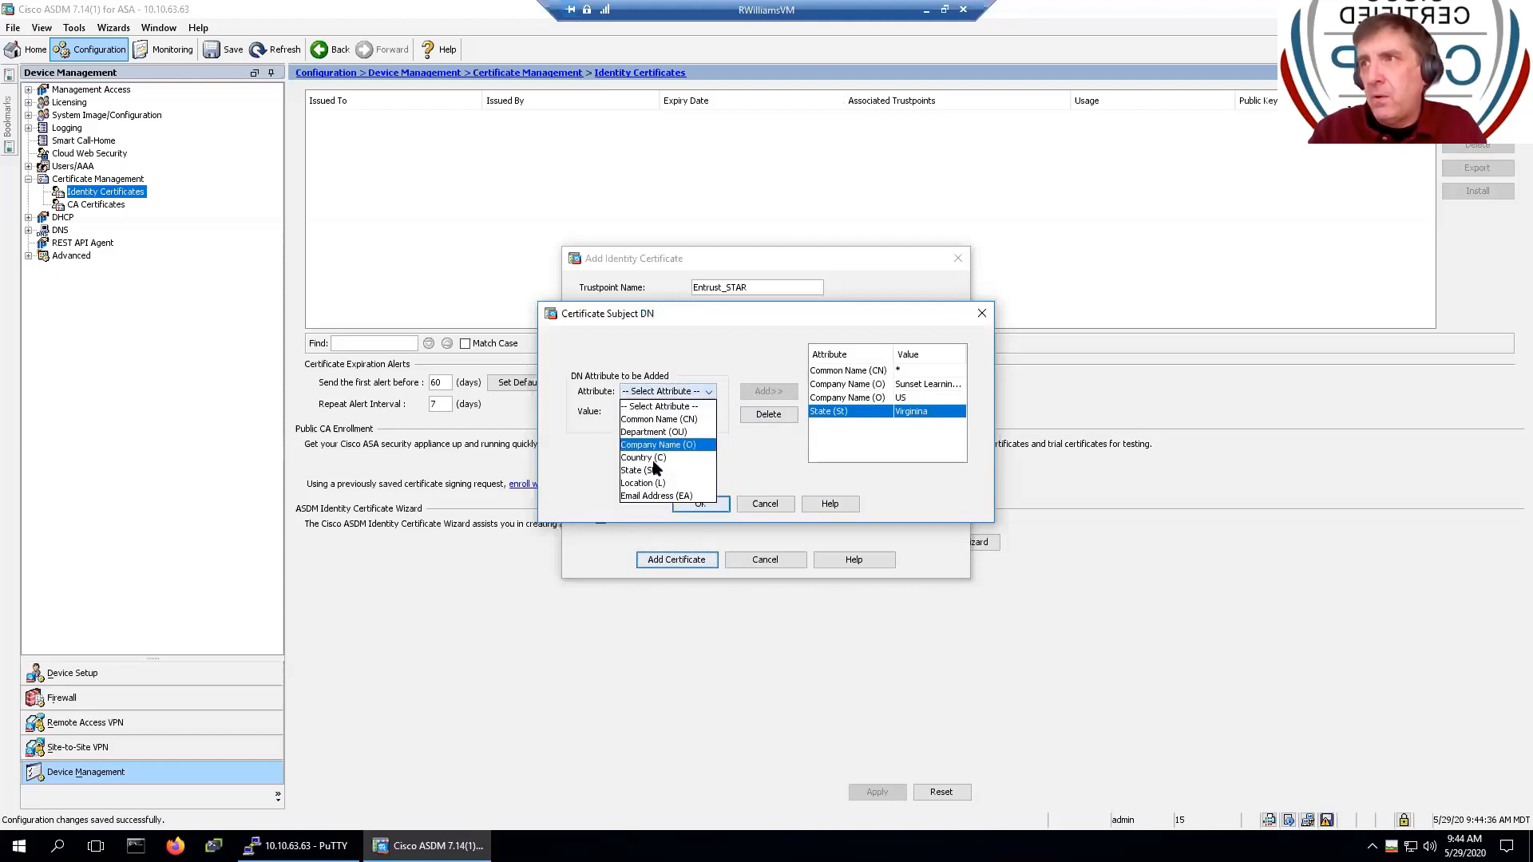
{"action": "left_click", "coordinate": [651, 483]}
{"action": "left_click", "coordinate": [656, 409]}
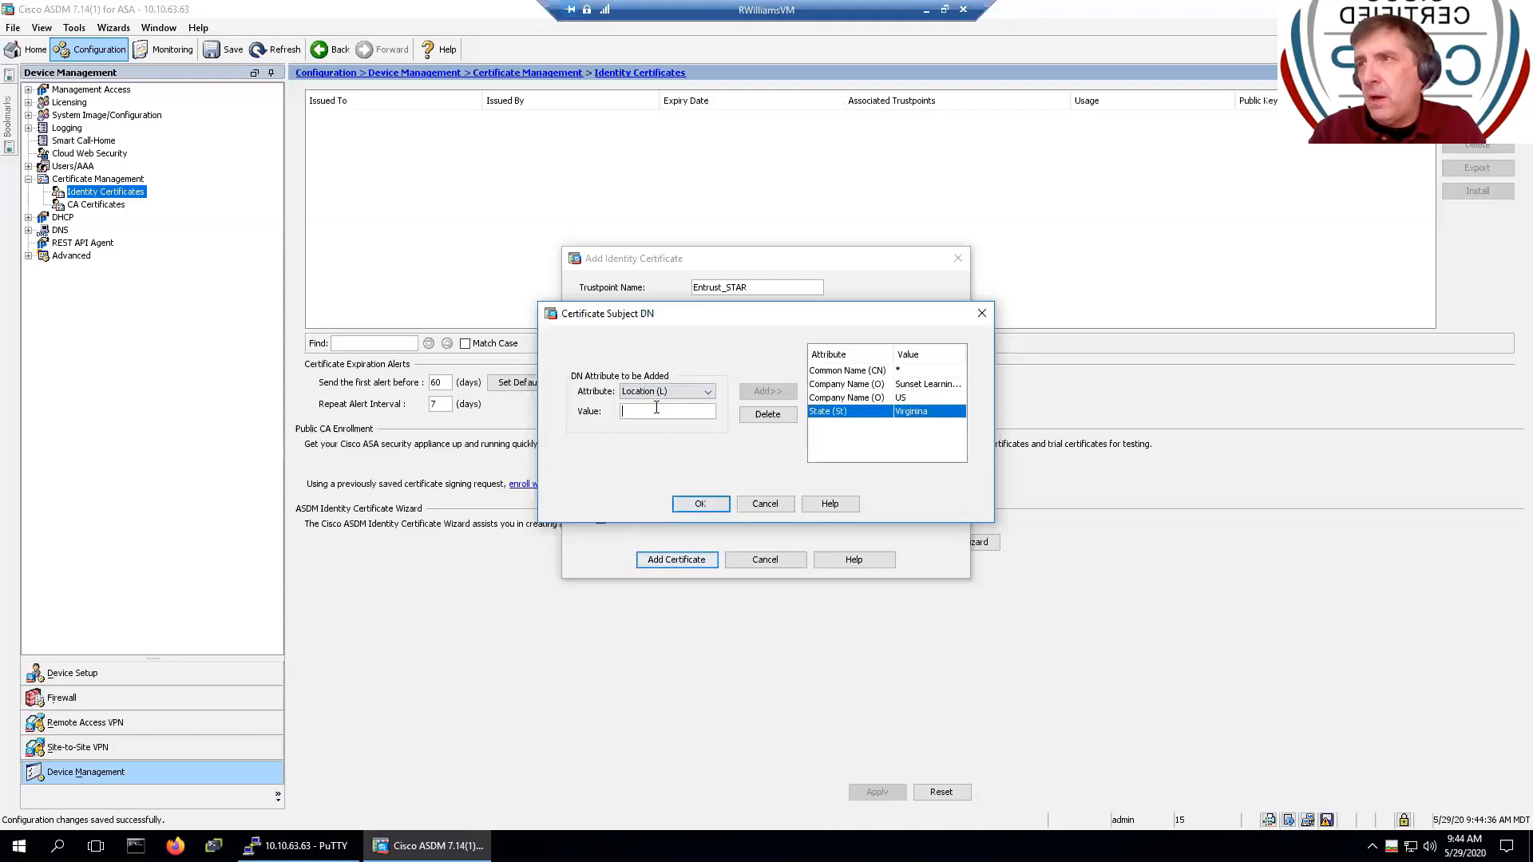
{"action": "type", "text": "Res"}
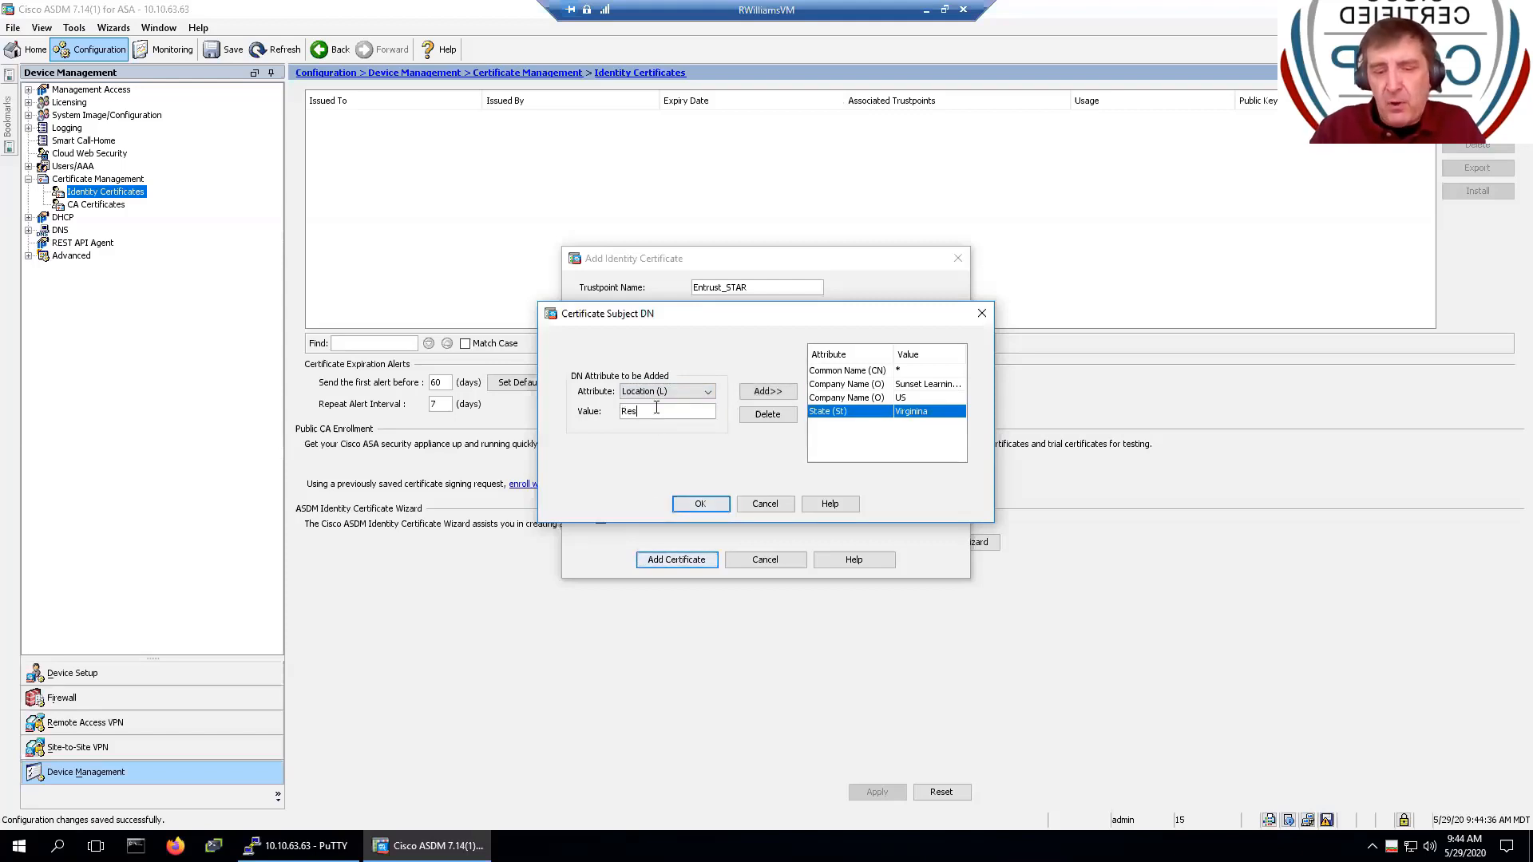
{"action": "type", "text": "ton"}
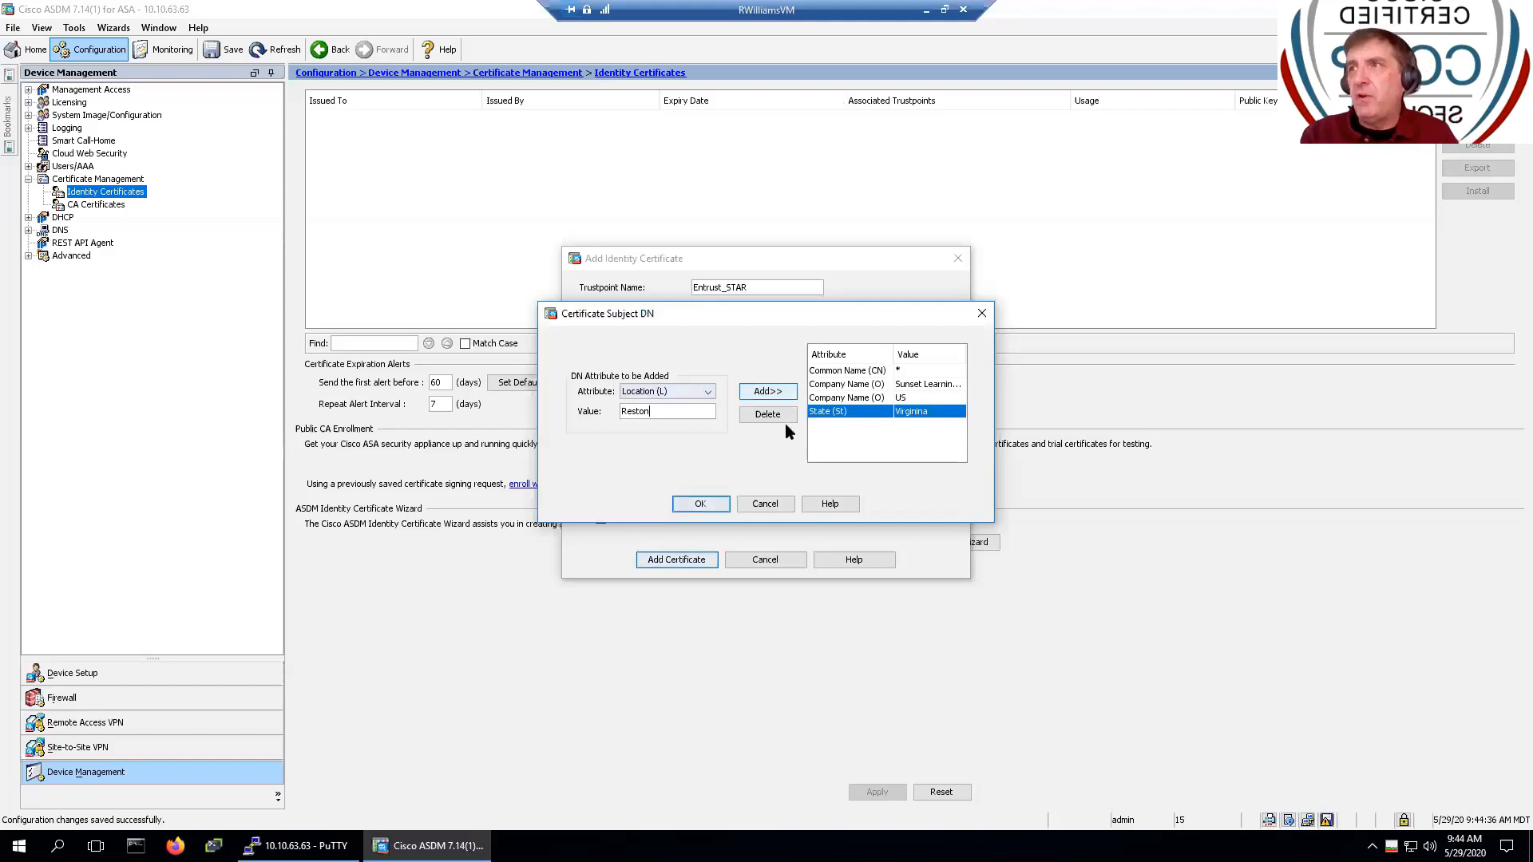
{"action": "left_click", "coordinate": [771, 393]}
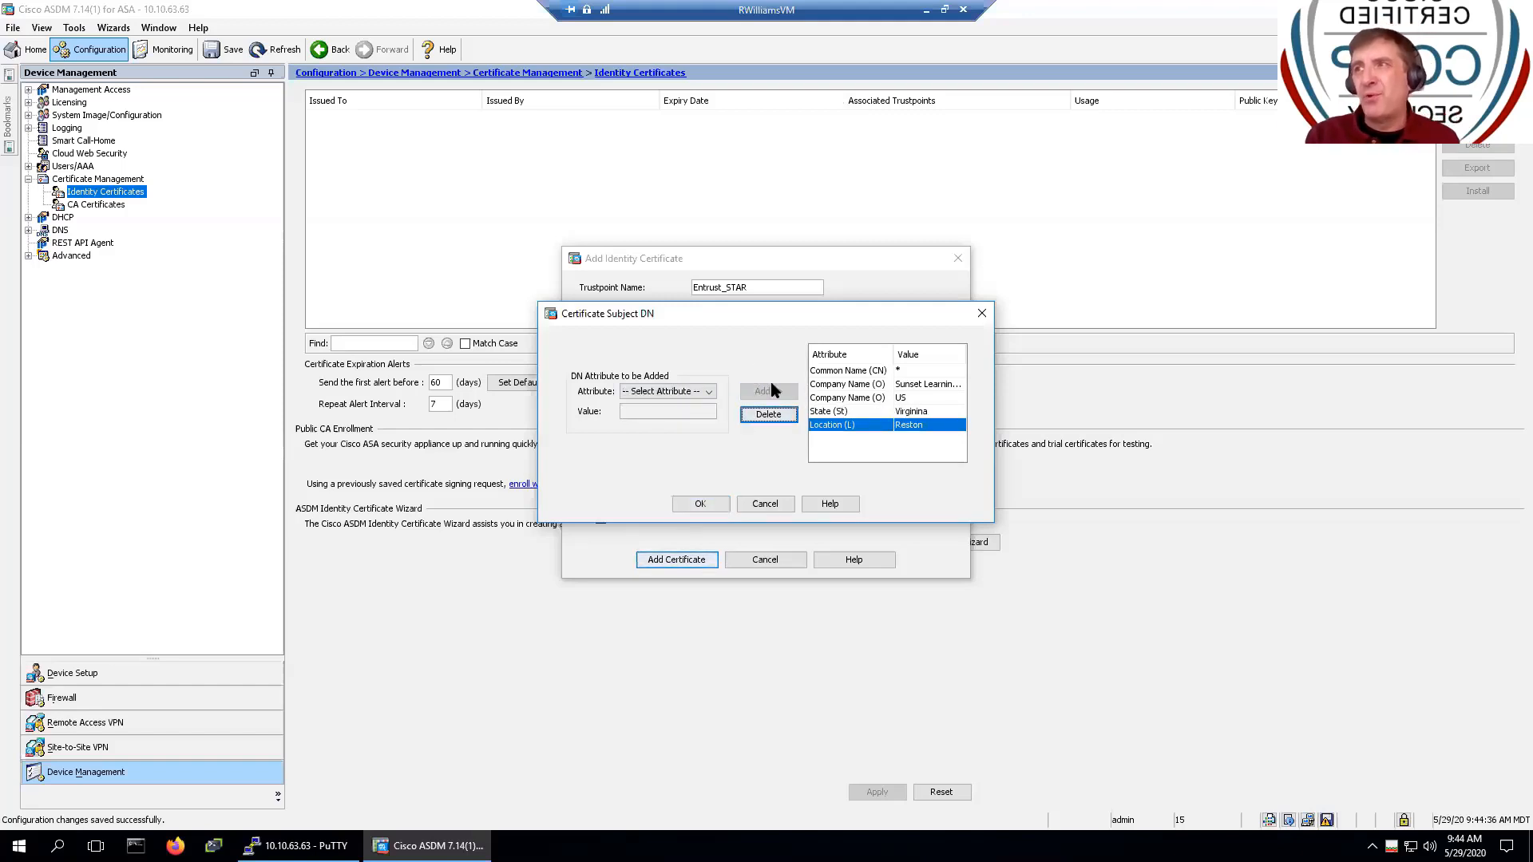
- Accept the subject DN and remove FQDN 5506.sunsetlearning.com from the Advanced parameters
{"action": "left_click", "coordinate": [692, 503]}
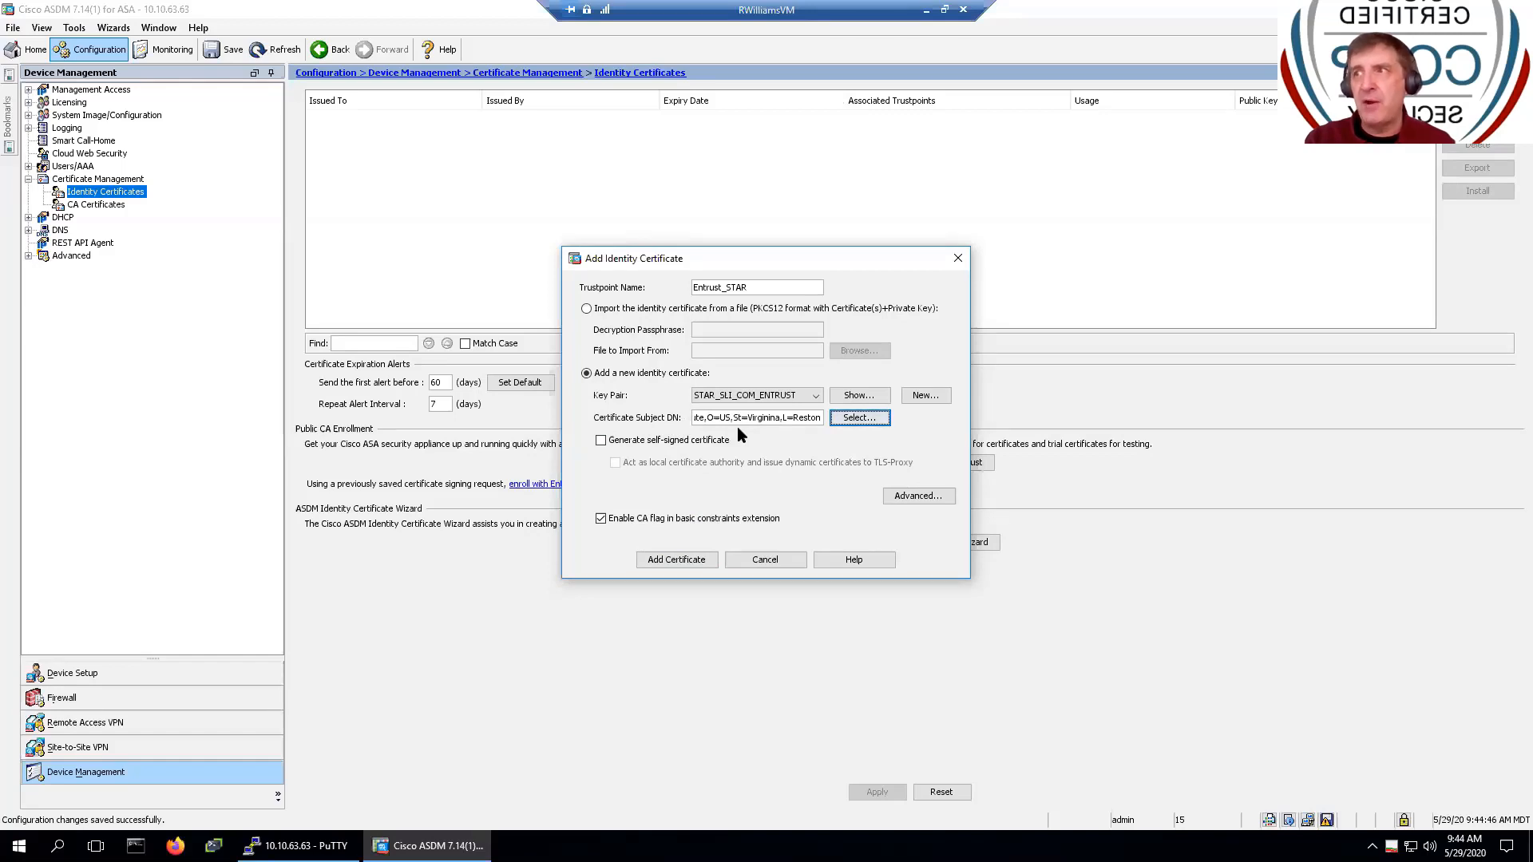
{"action": "left_click", "coordinate": [906, 496]}
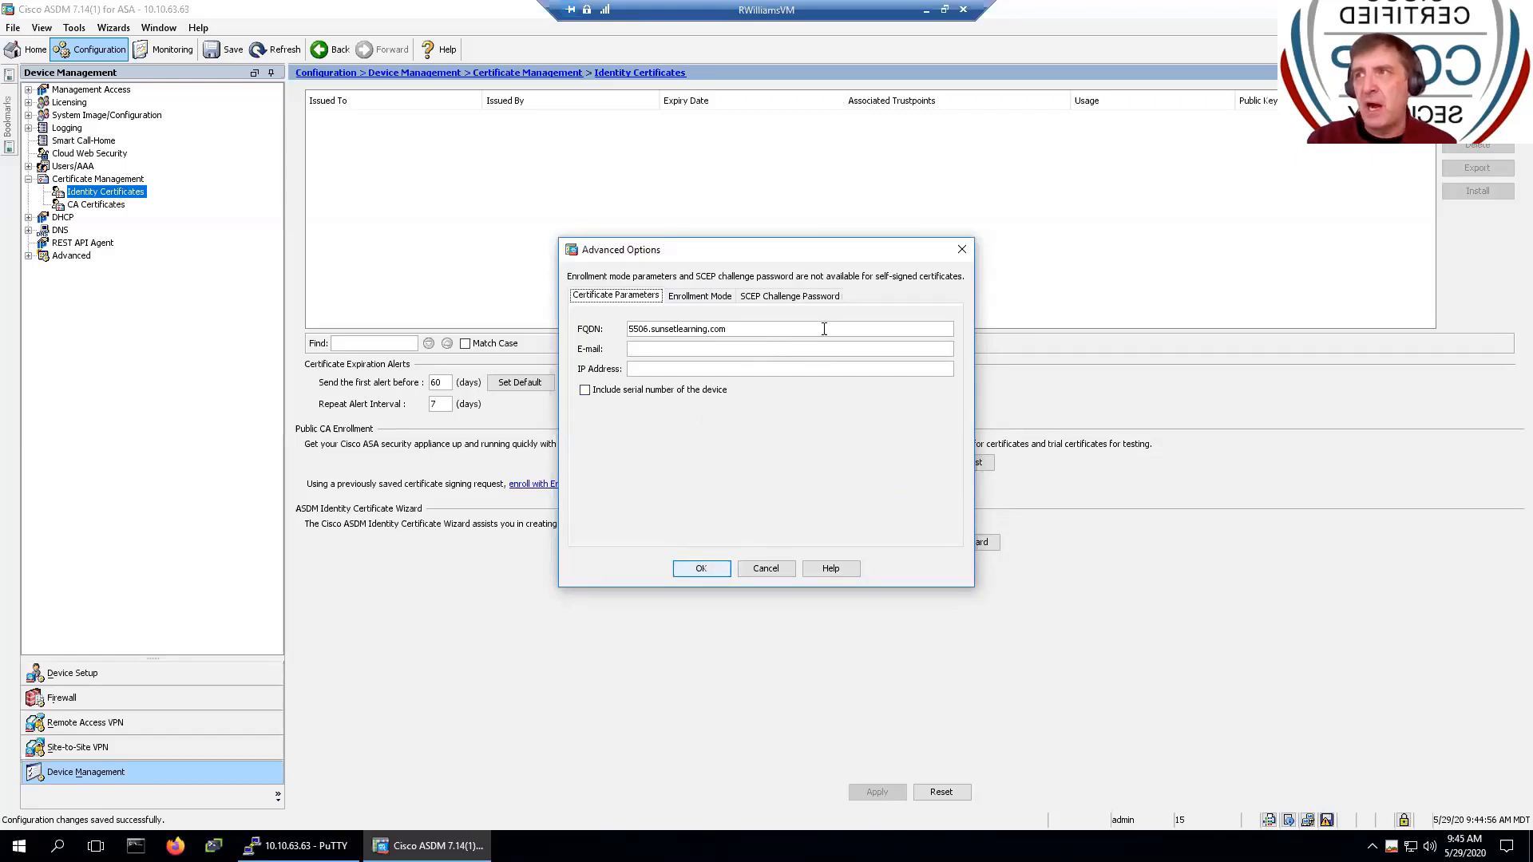
{"action": "left_click_drag", "start_coordinate": [777, 328], "coordinate": [631, 320]}
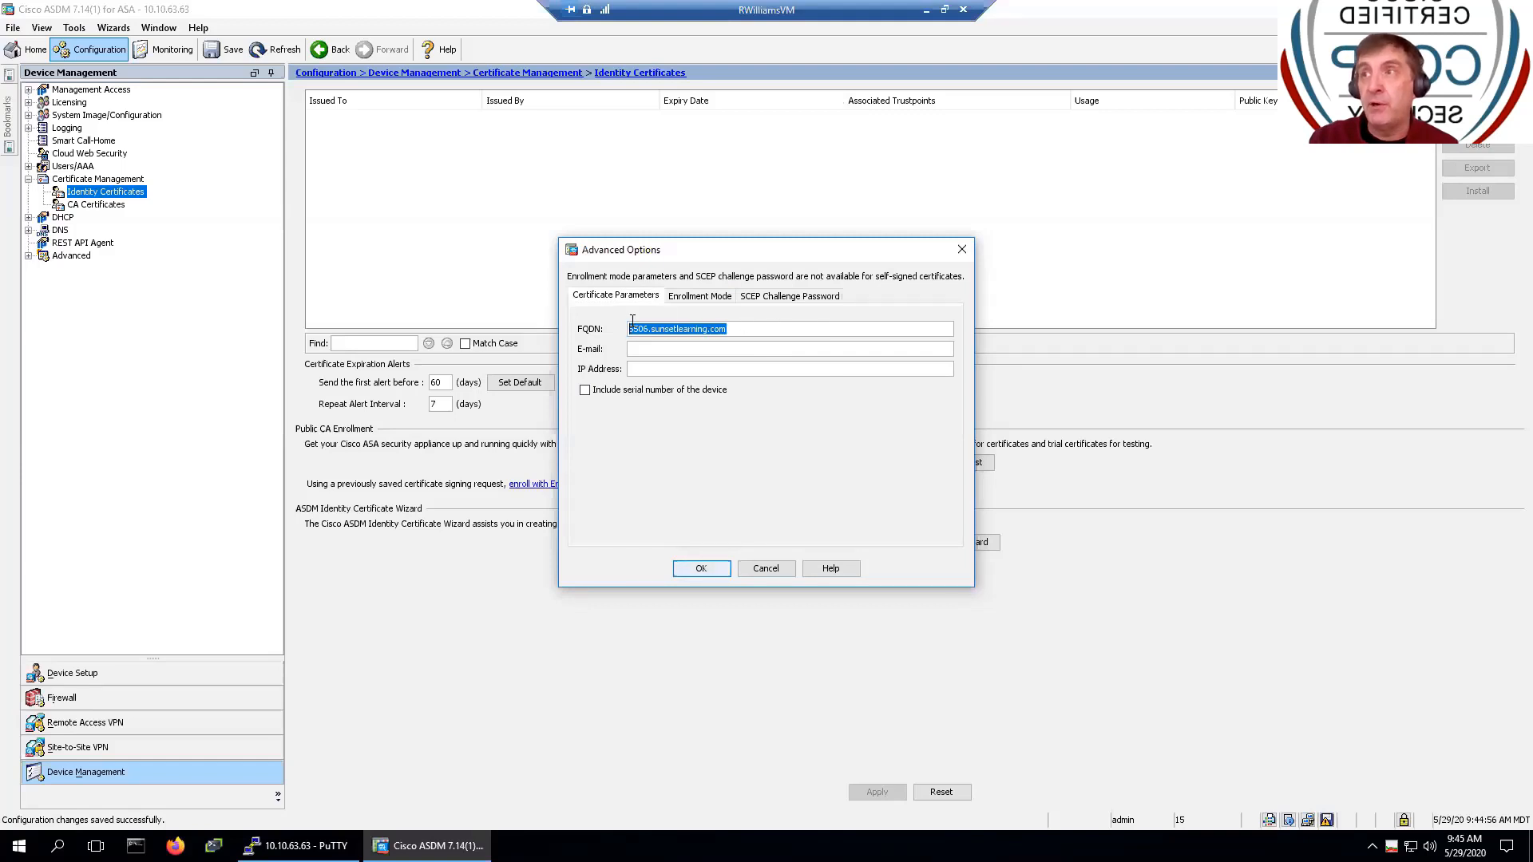
{"action": "key", "text": "BackSpace"}
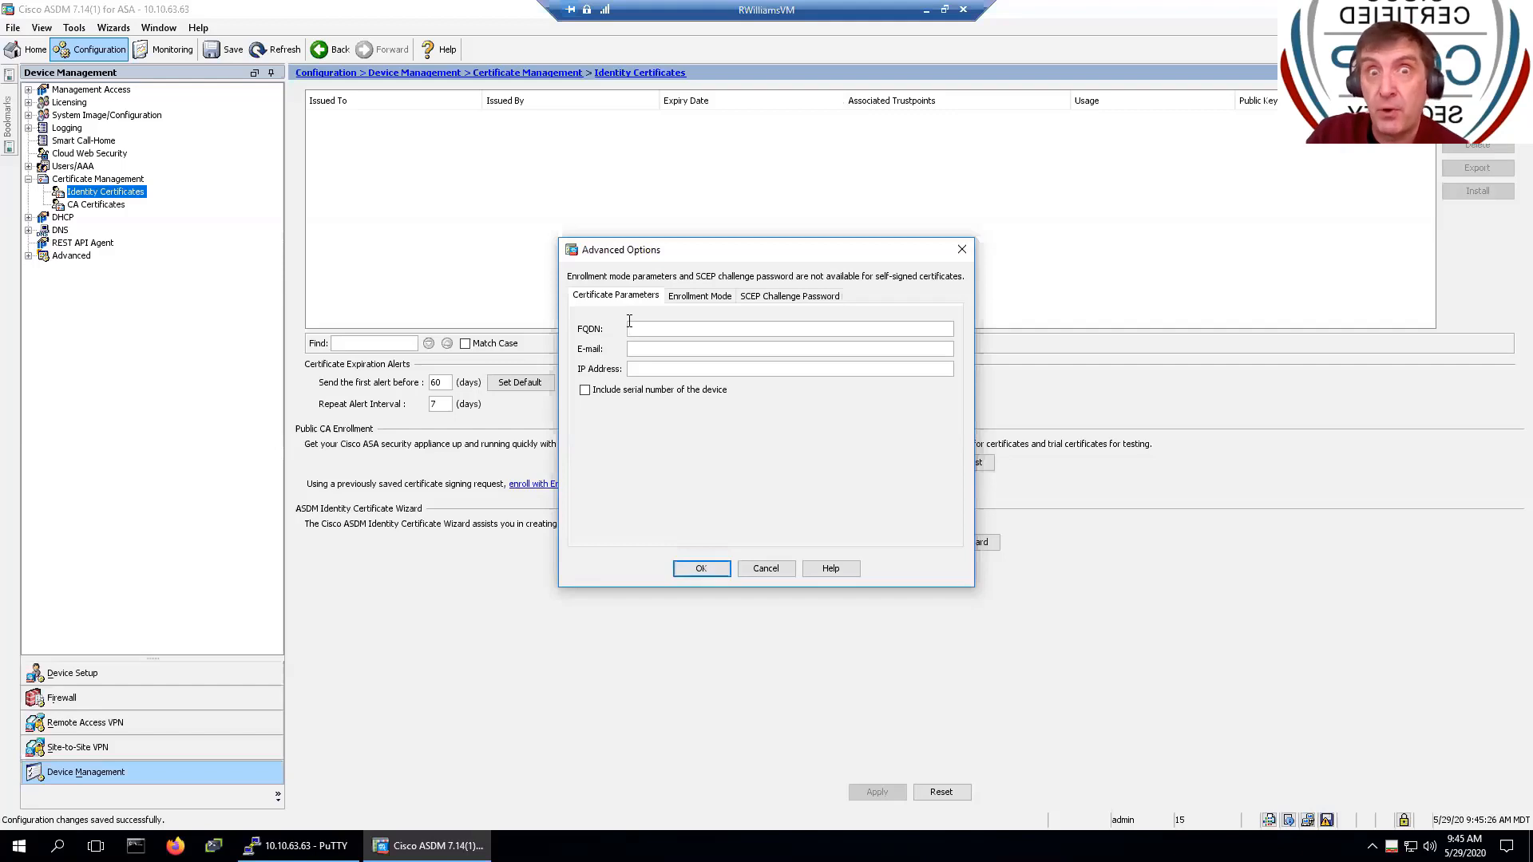
{"action": "left_click", "coordinate": [700, 568]}
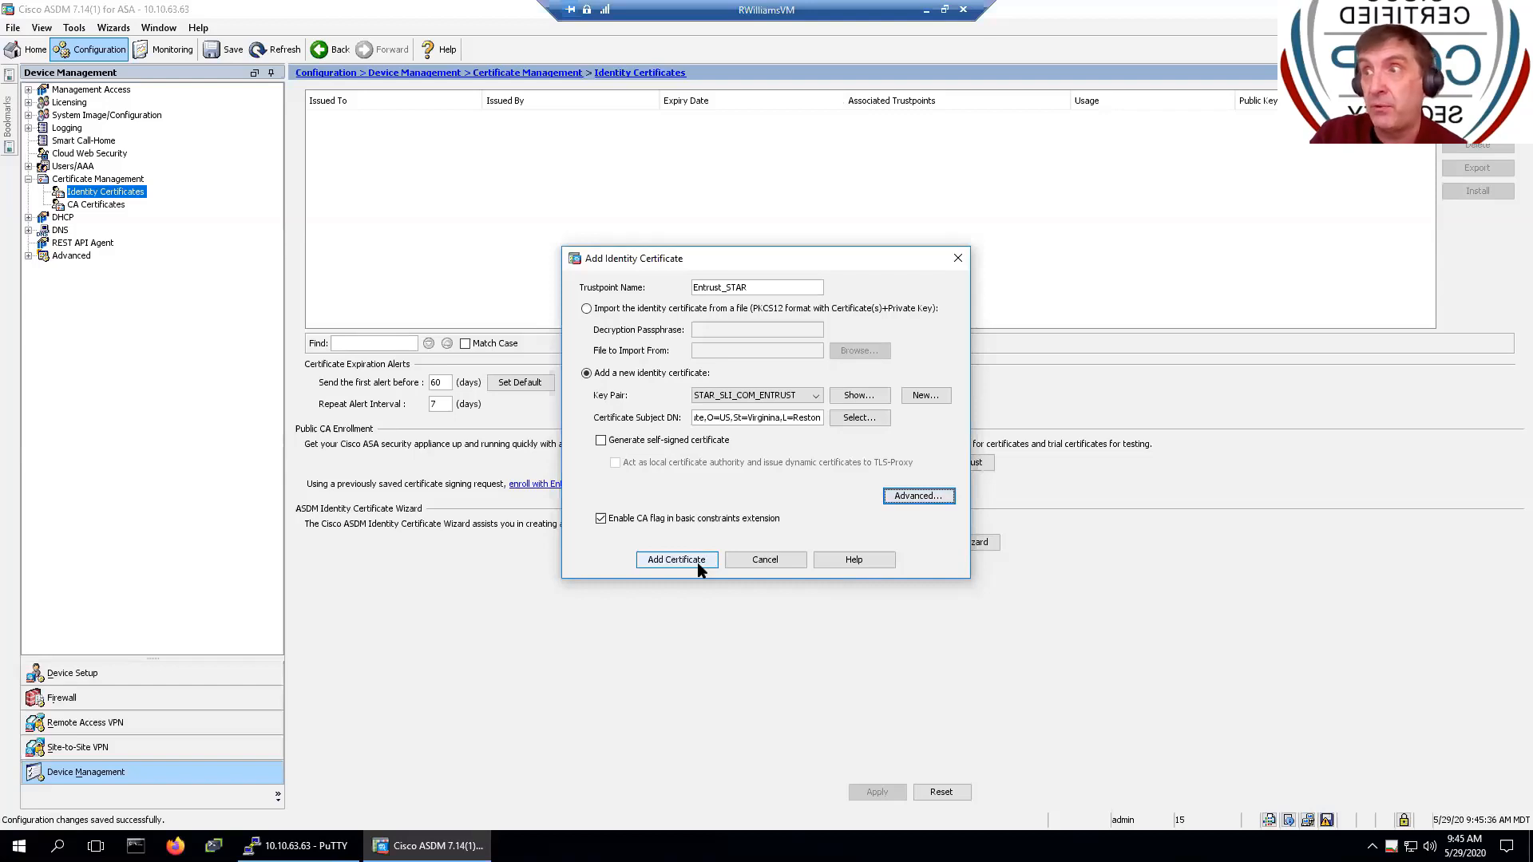
- Preview the Entrust_STAR trustpoint and enrollment terminal commands, then send them to the ASA
{"action": "left_click", "coordinate": [697, 562]}
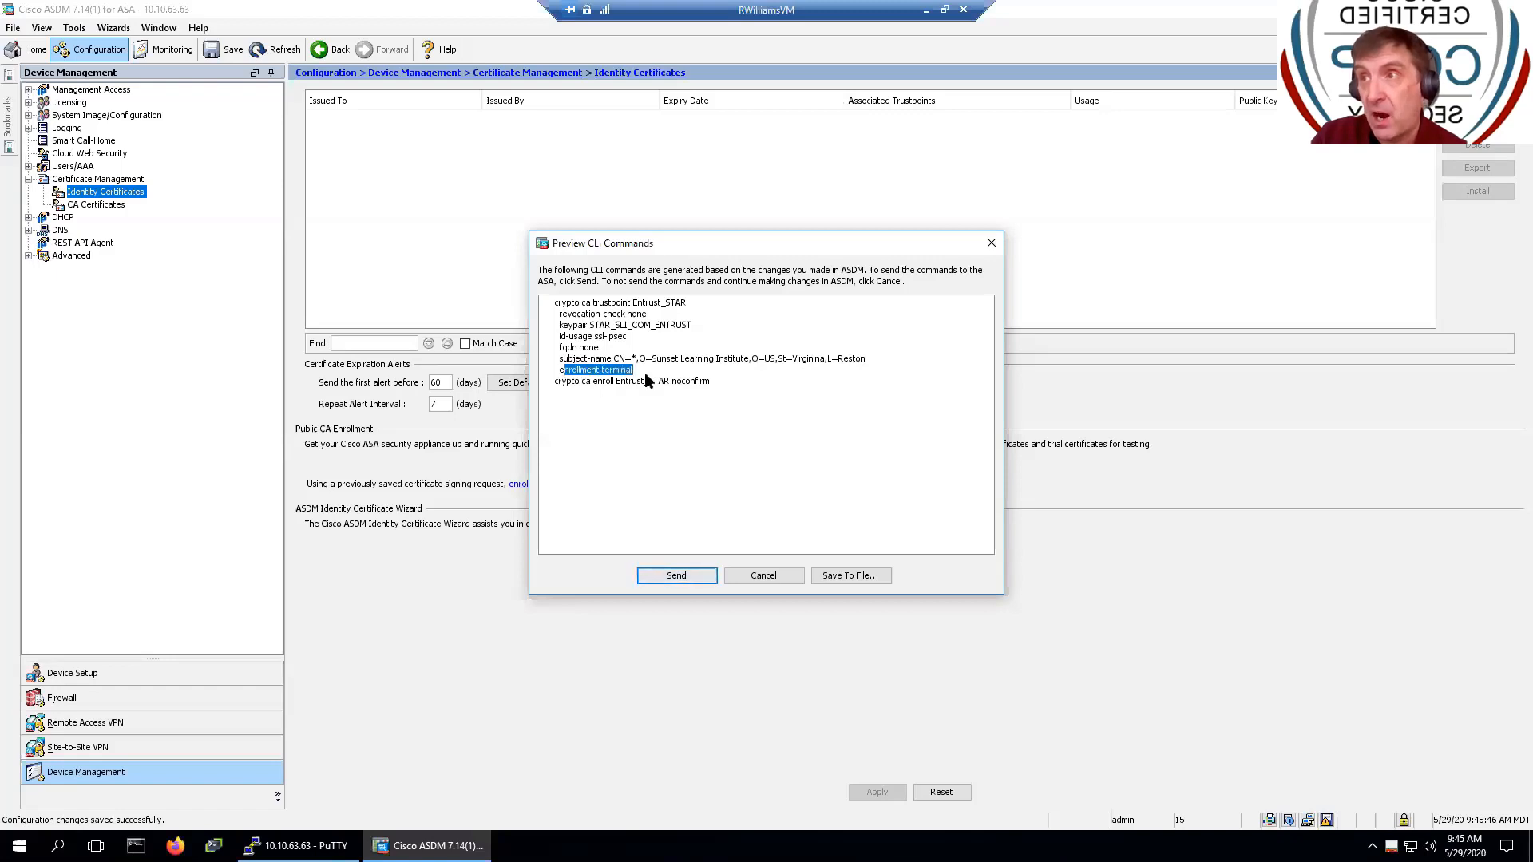
{"action": "double_click", "coordinate": [573, 371]}
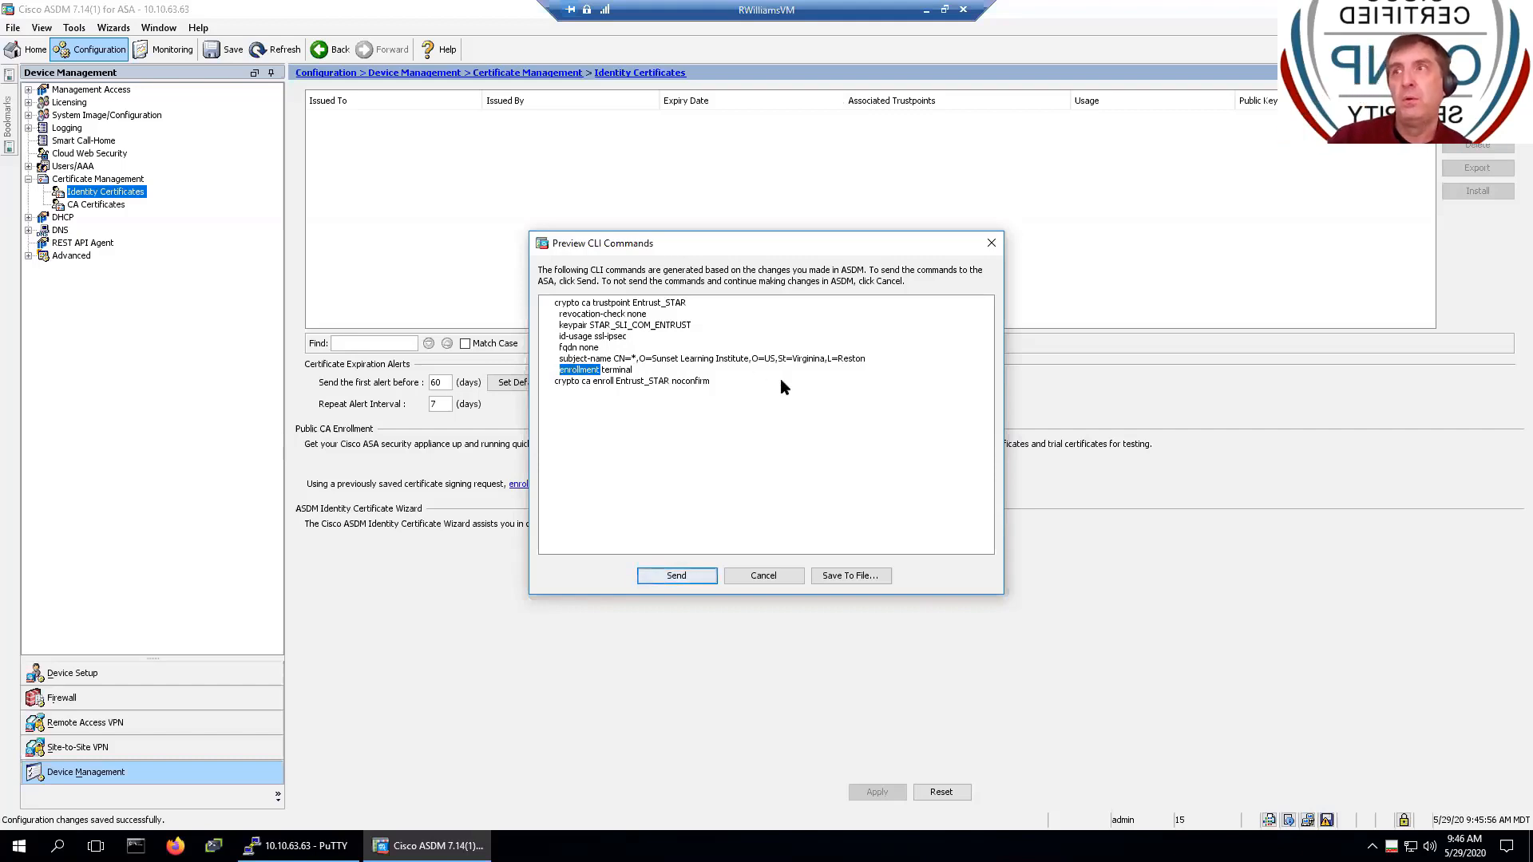
{"action": "left_click", "coordinate": [656, 583]}
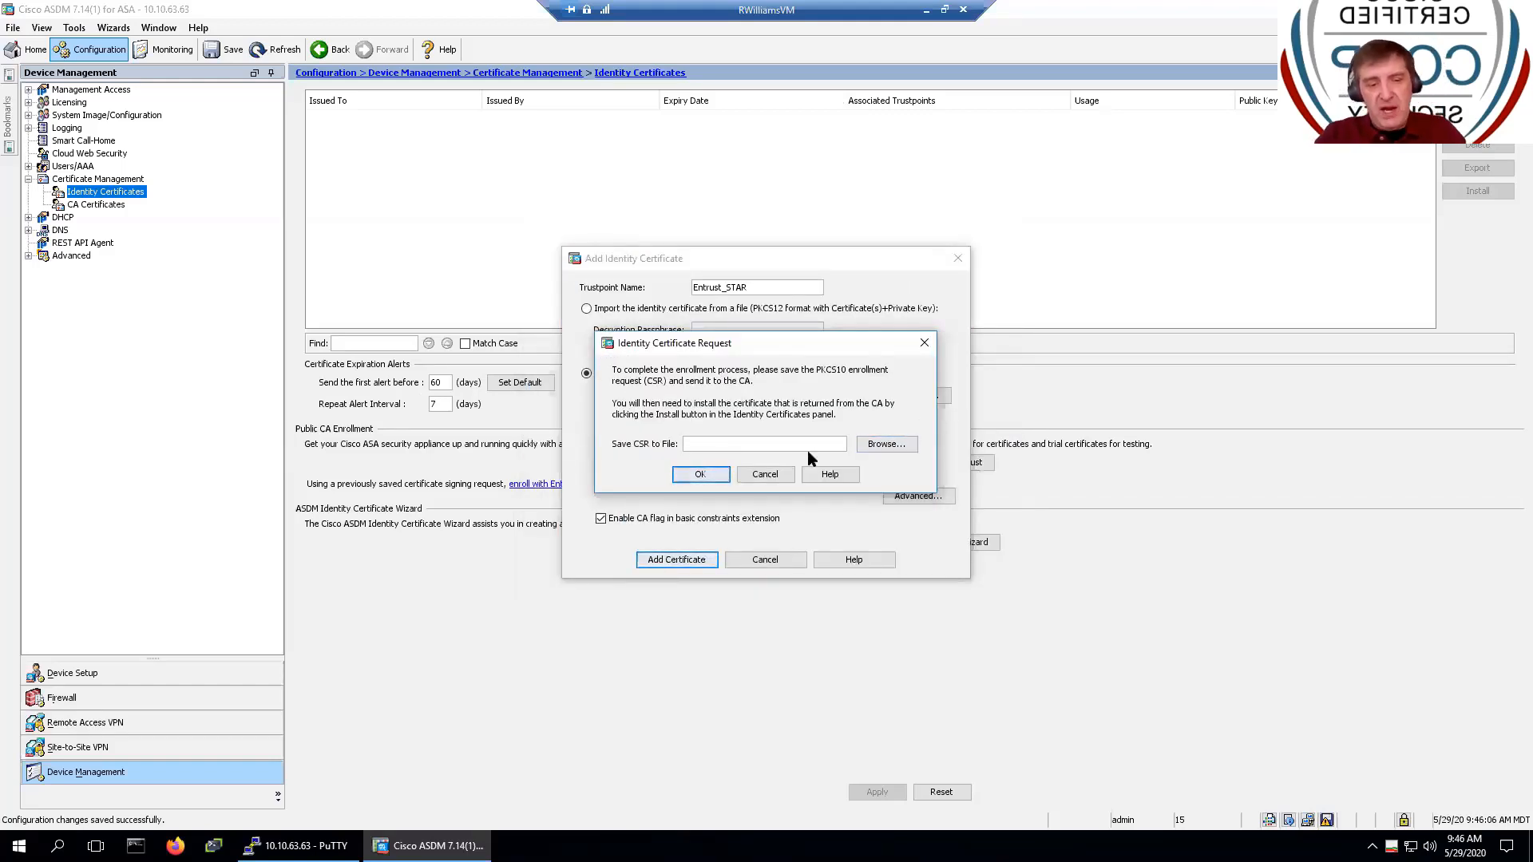
- Save the CSR as Entrust_CSR.txt in Documents and acknowledge the success message
{"action": "type", "text": "Entr"}
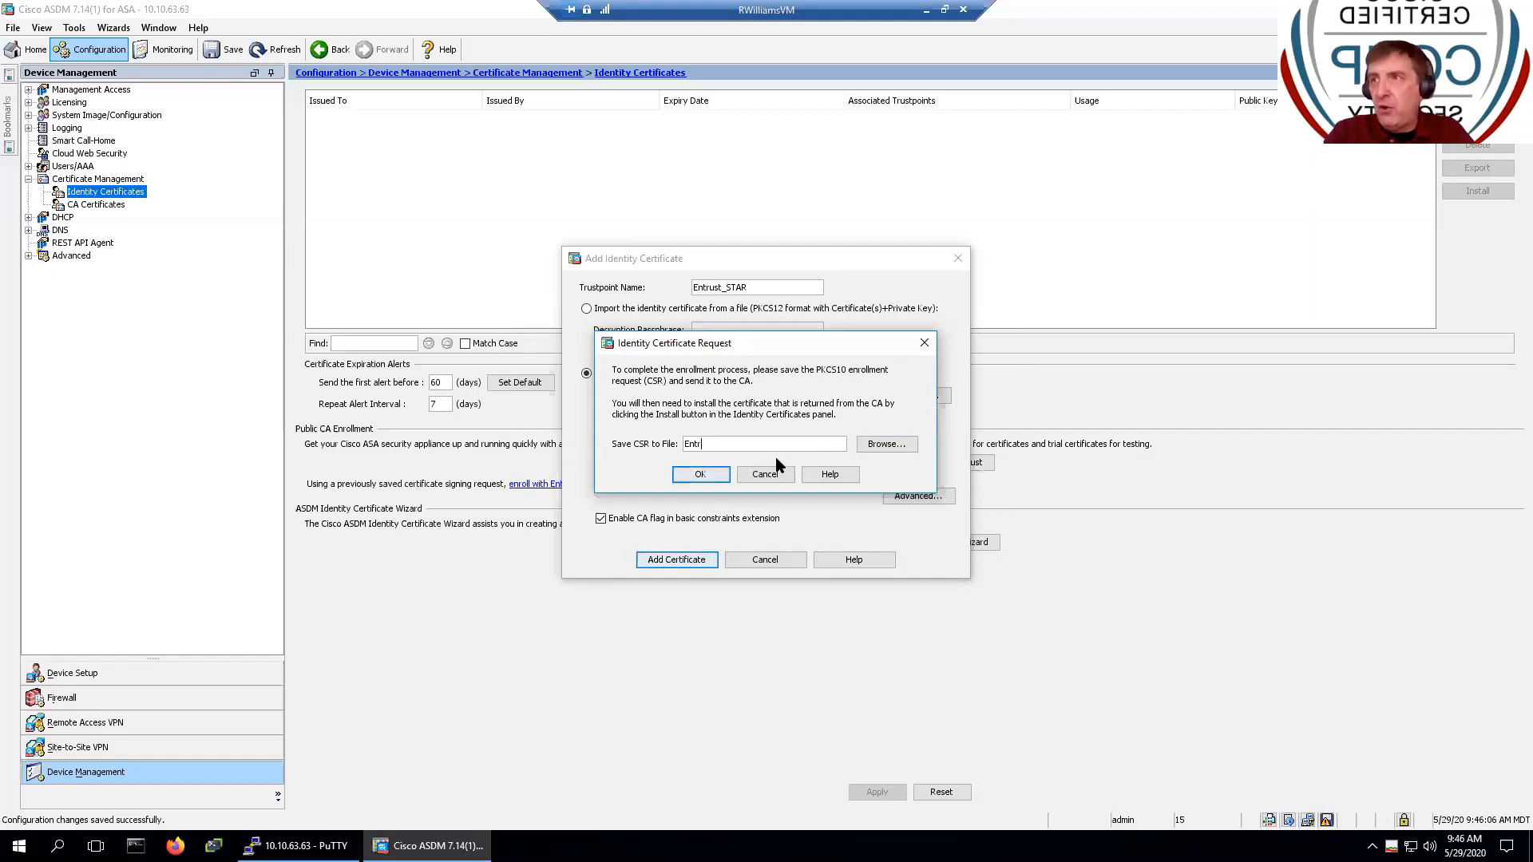
{"action": "type", "text": "ust_"}
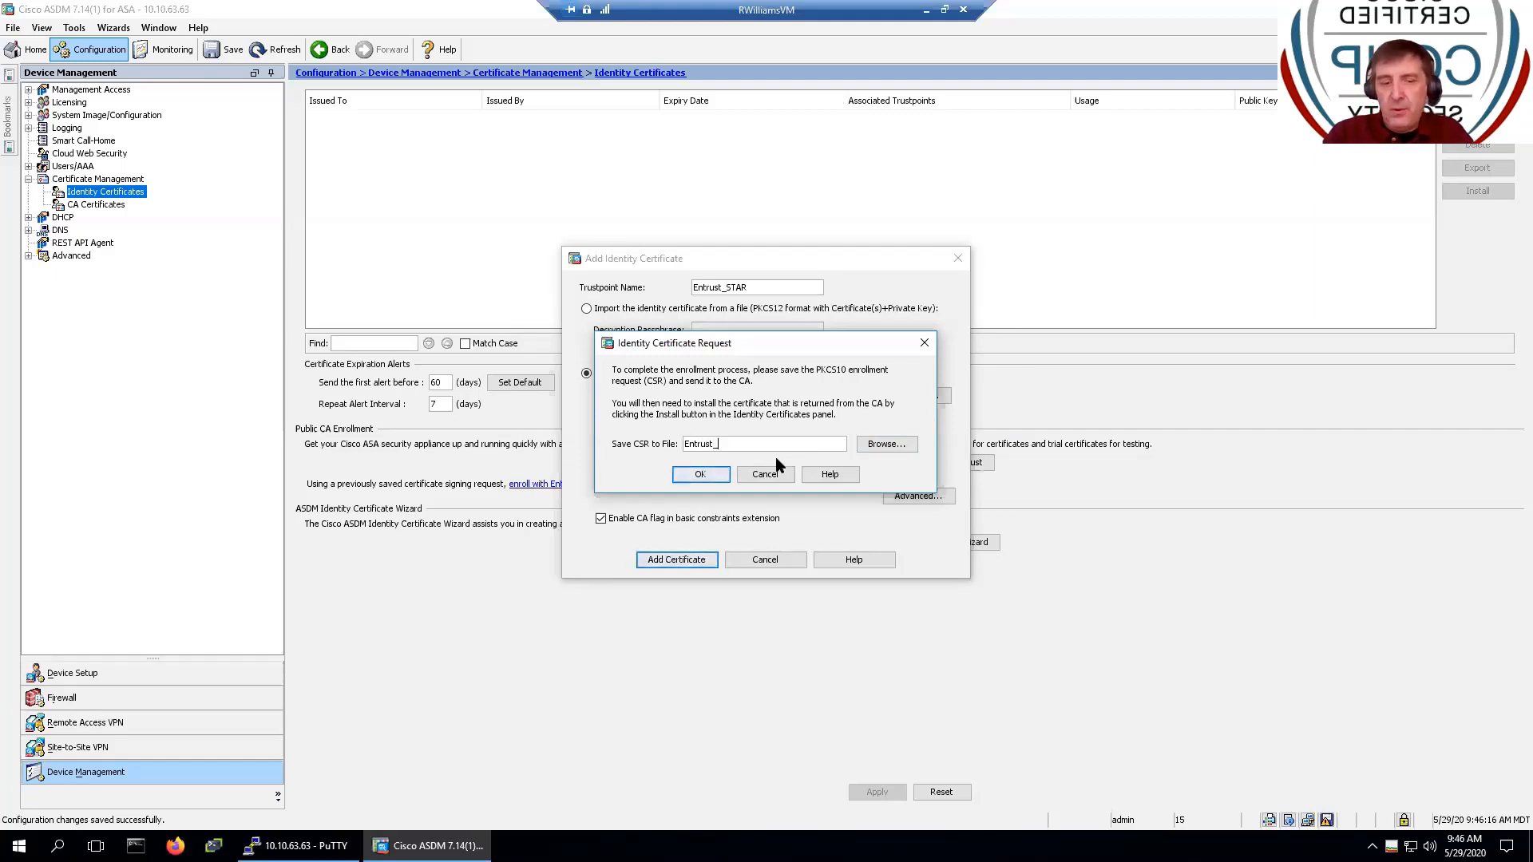
{"action": "type", "text": "CSR"}
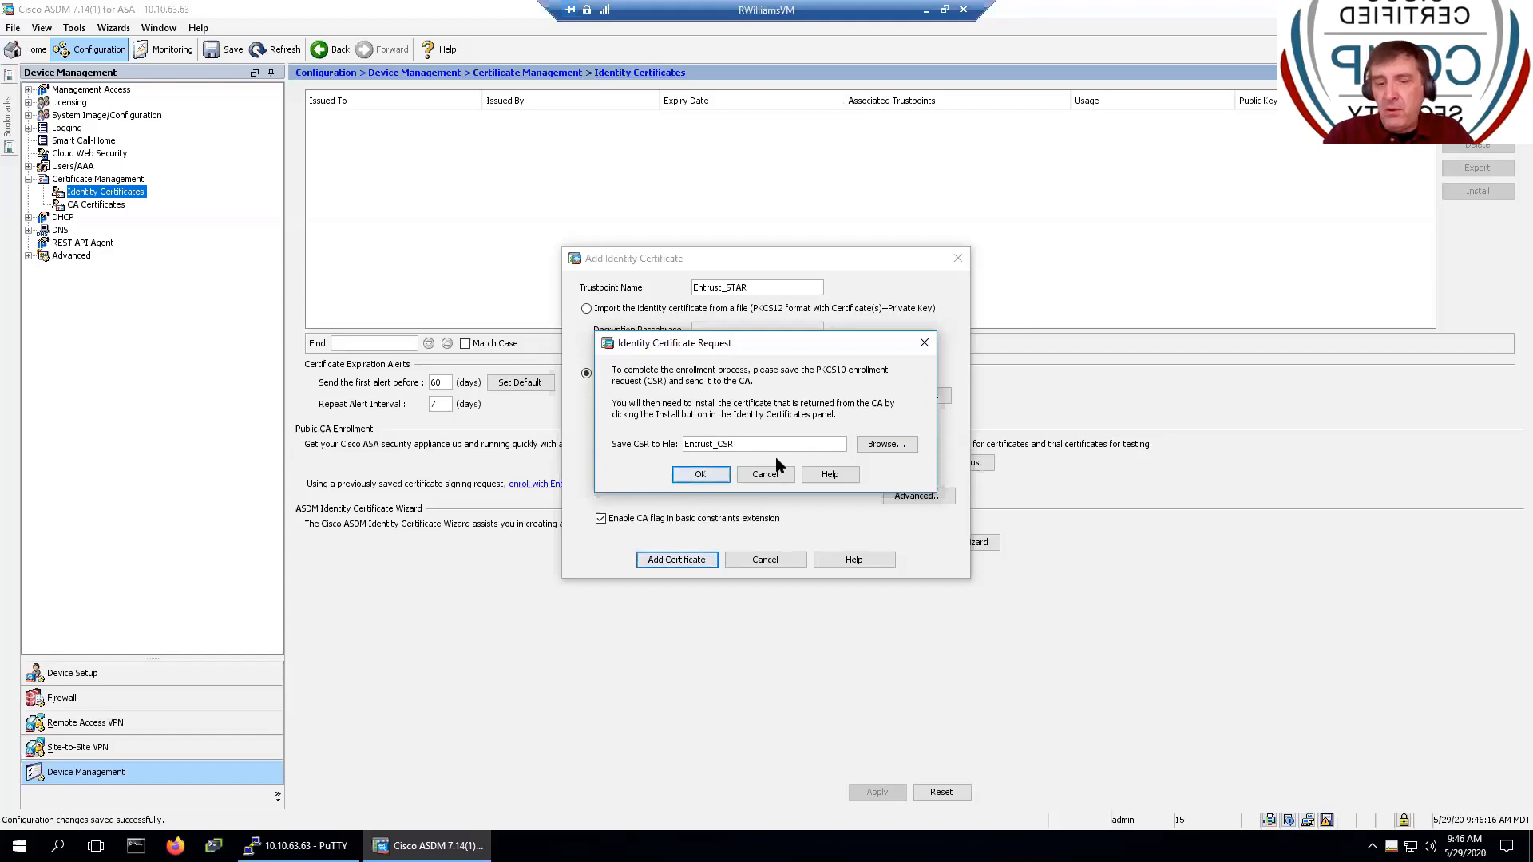
{"action": "type", "text": ".txt"}
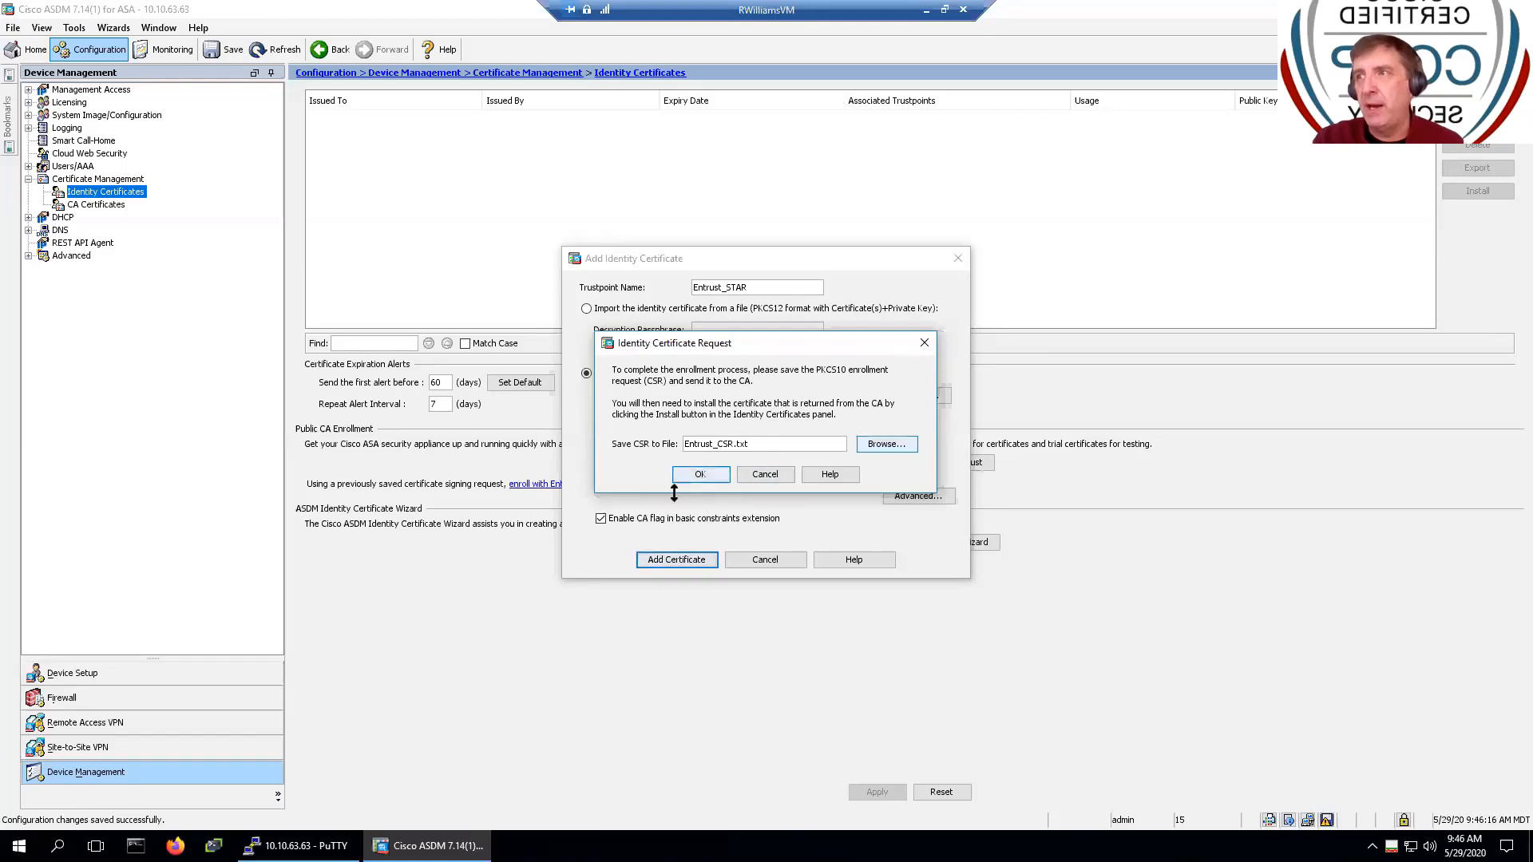
{"action": "left_click", "coordinate": [721, 475]}
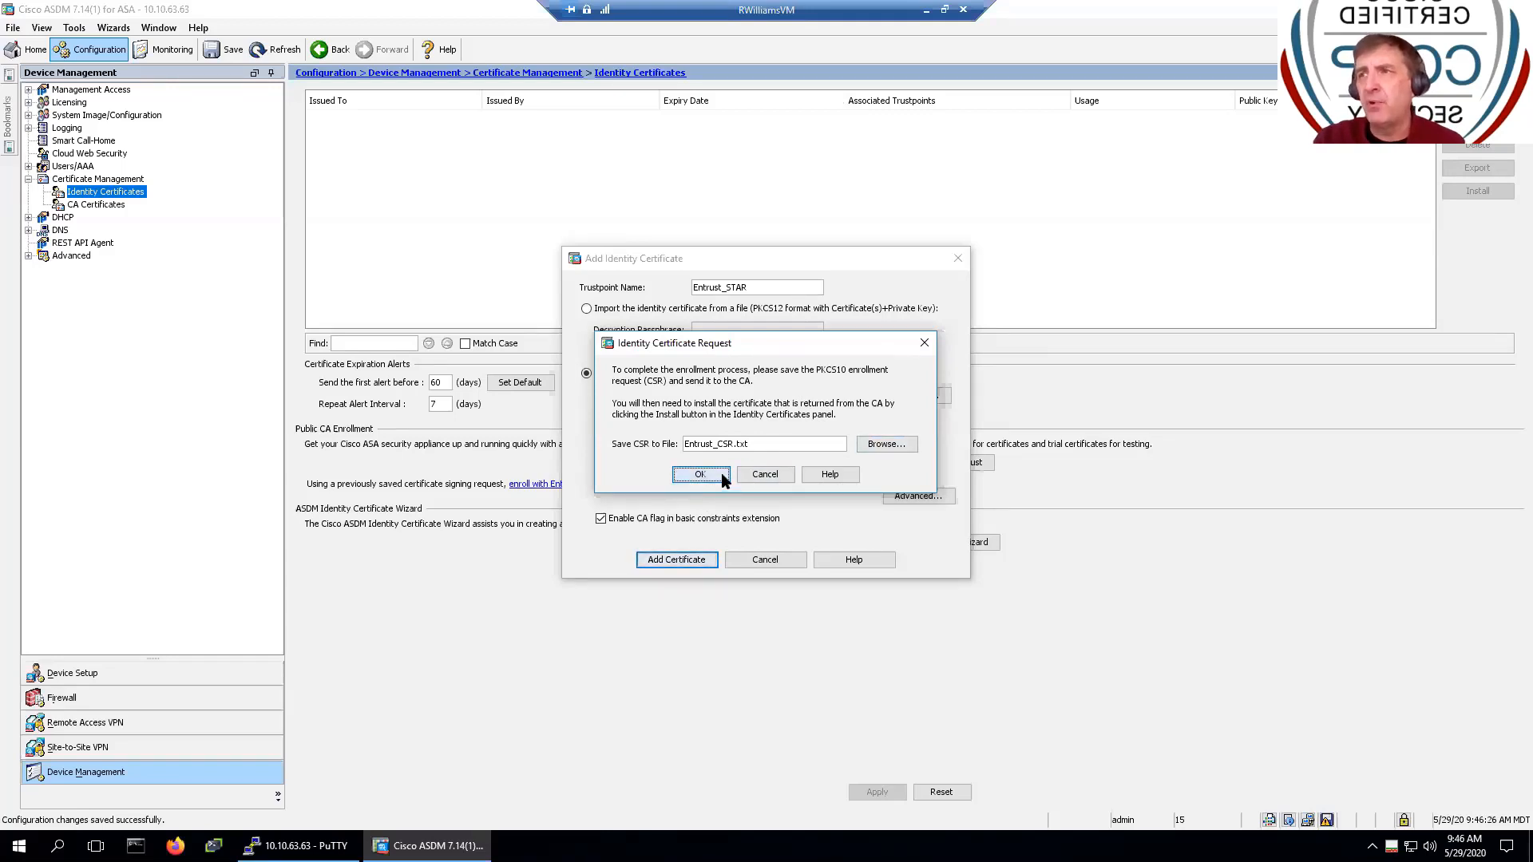
{"action": "left_click", "coordinate": [759, 474]}
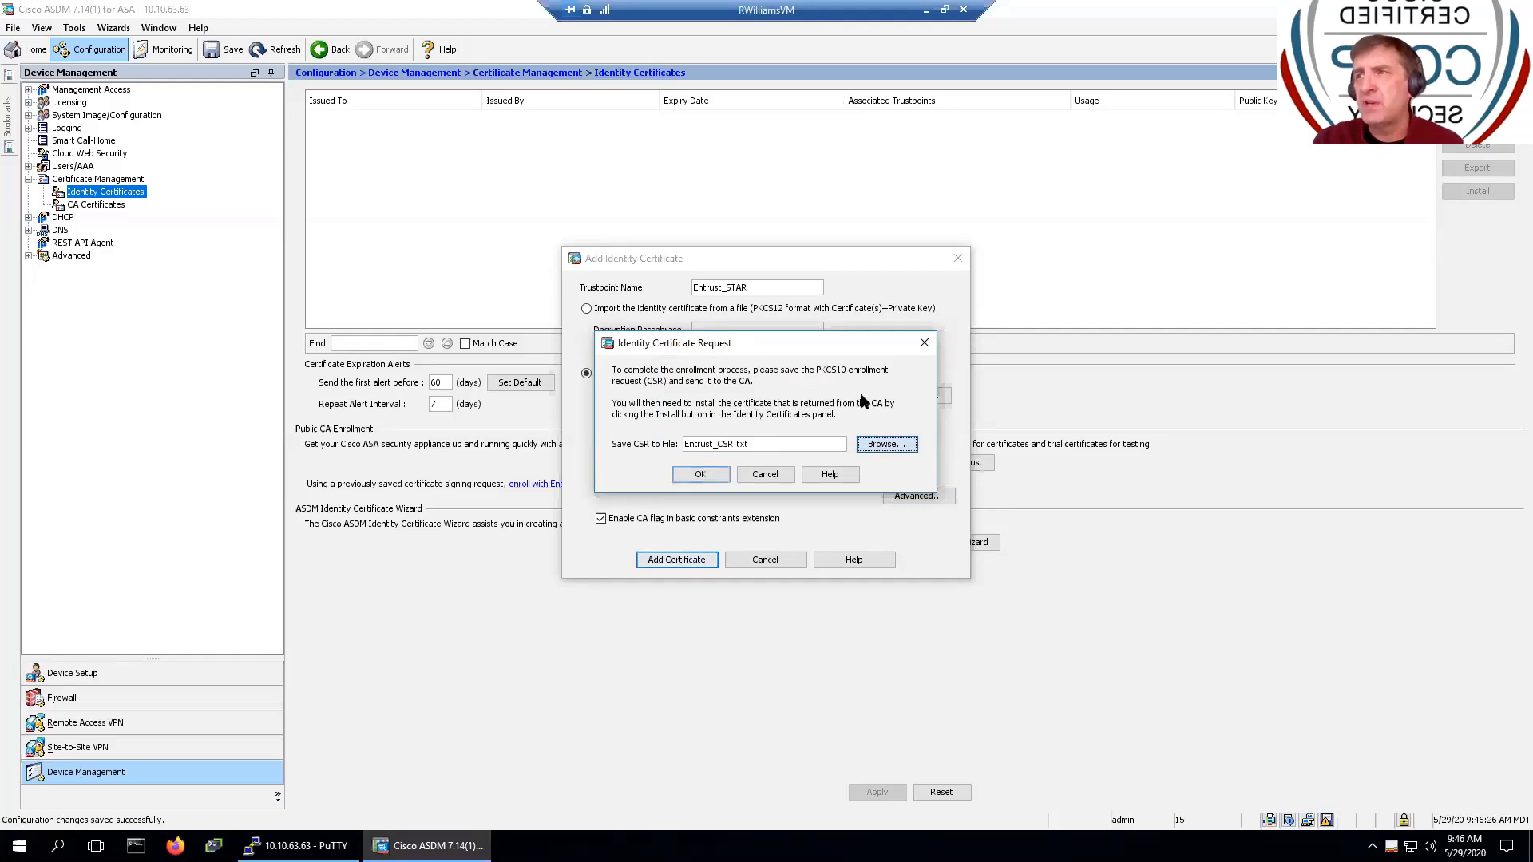
{"action": "left_click", "coordinate": [882, 444]}
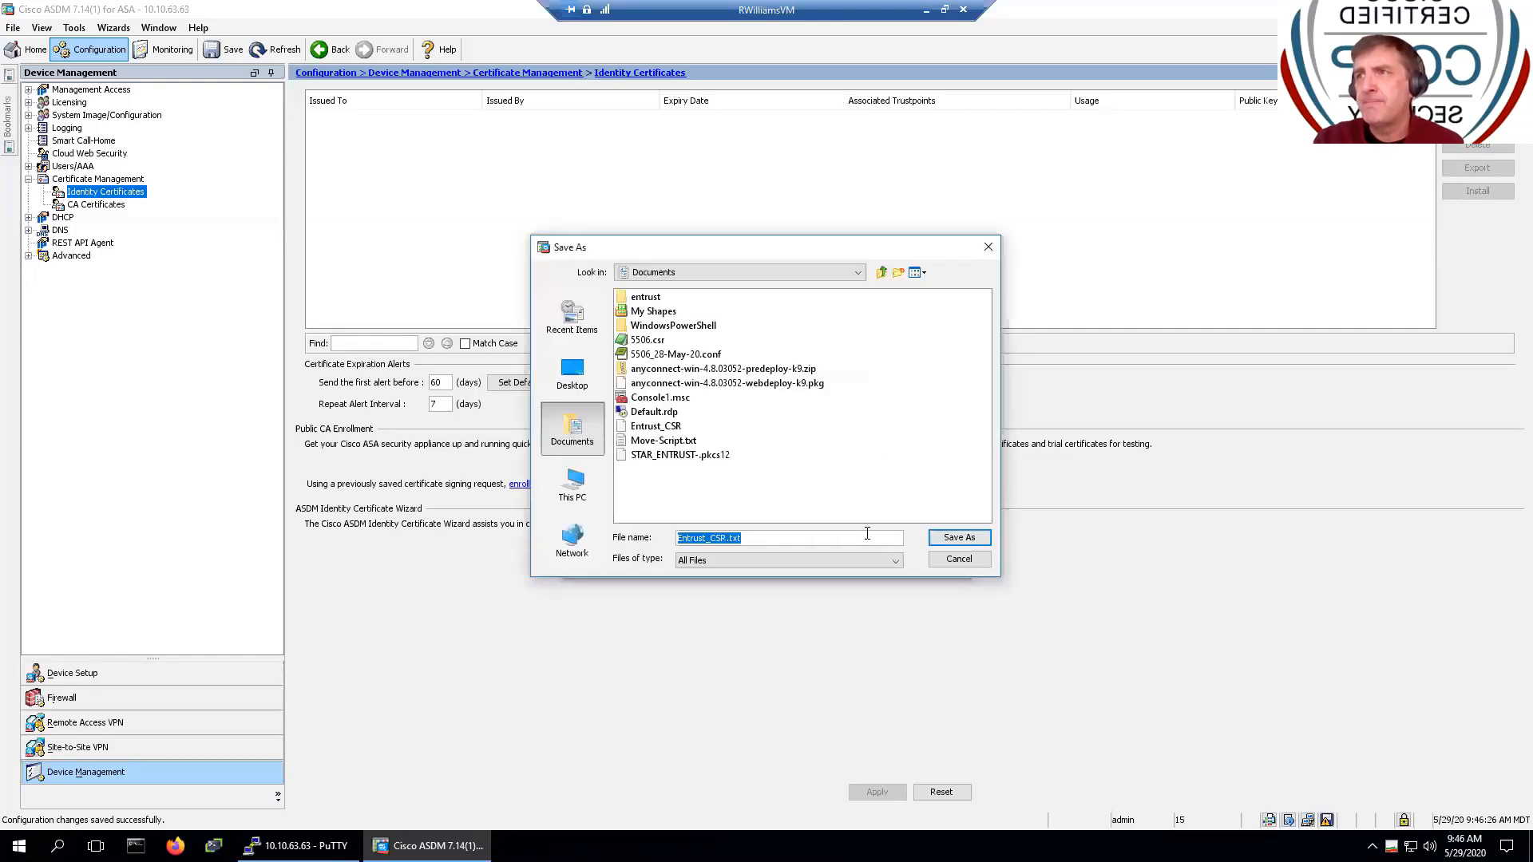
{"action": "left_click", "coordinate": [932, 543]}
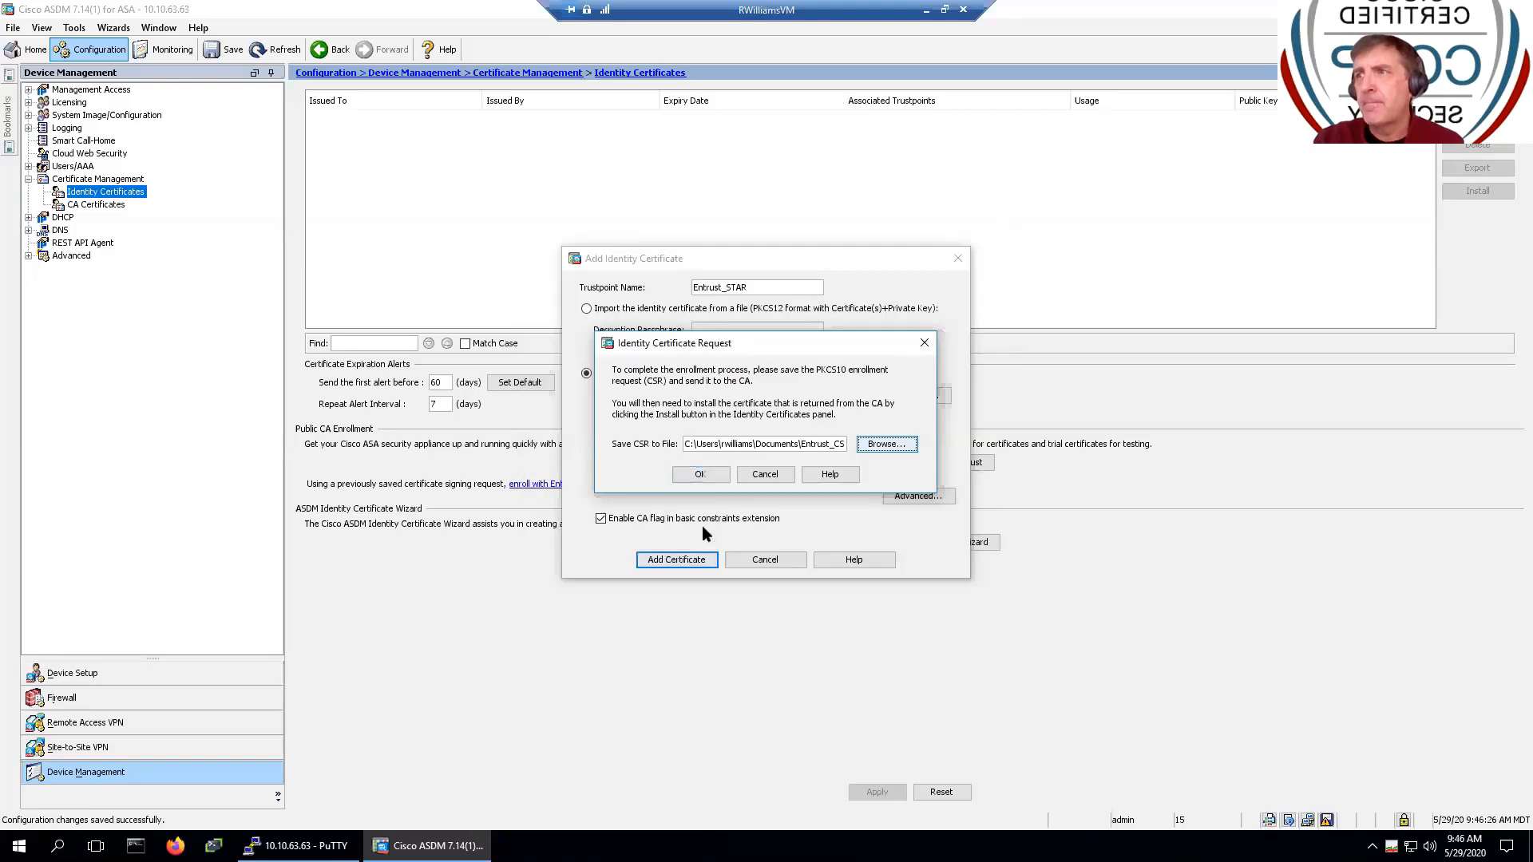
{"action": "left_click", "coordinate": [706, 477]}
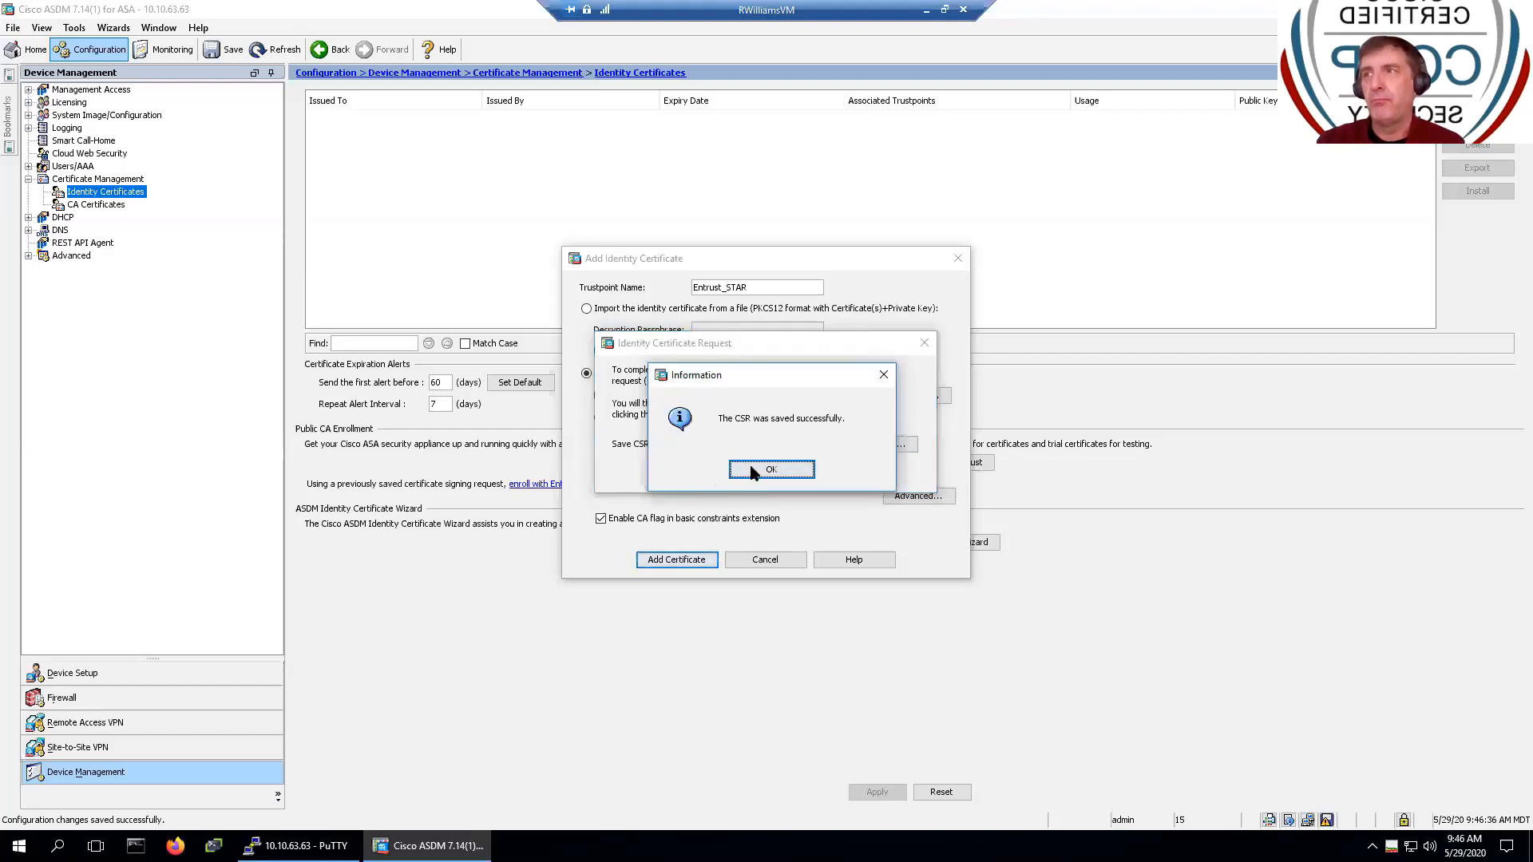
{"action": "left_click", "coordinate": [759, 469]}
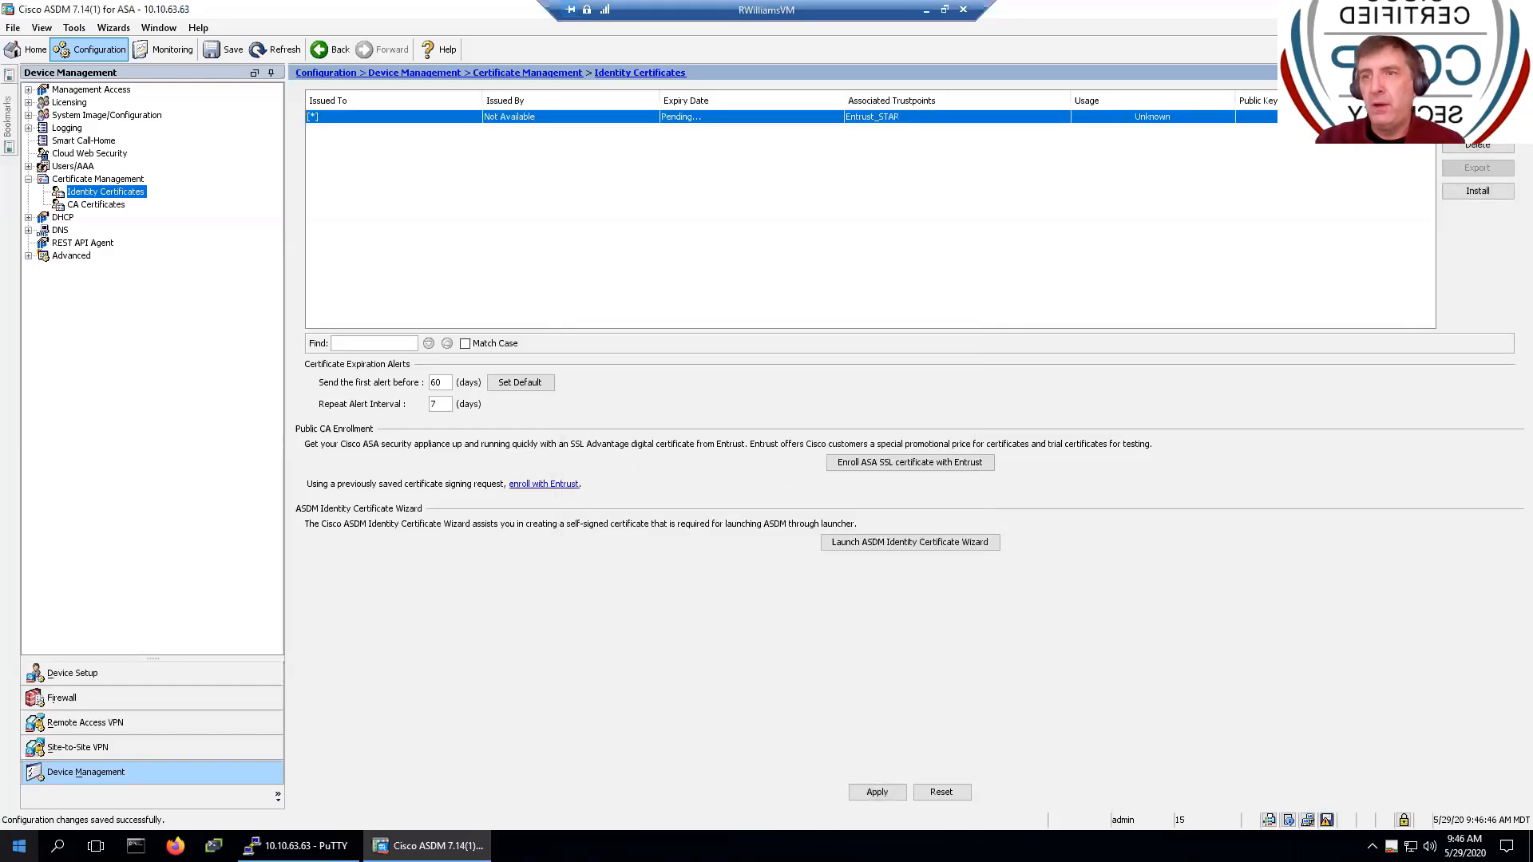
- Open Entrust_CSR.txt from Documents in EditPad Lite 8 and select all of its certificate request text
{"action": "right_click", "coordinate": [18, 846]}
{"action": "left_click", "coordinate": [80, 720]}
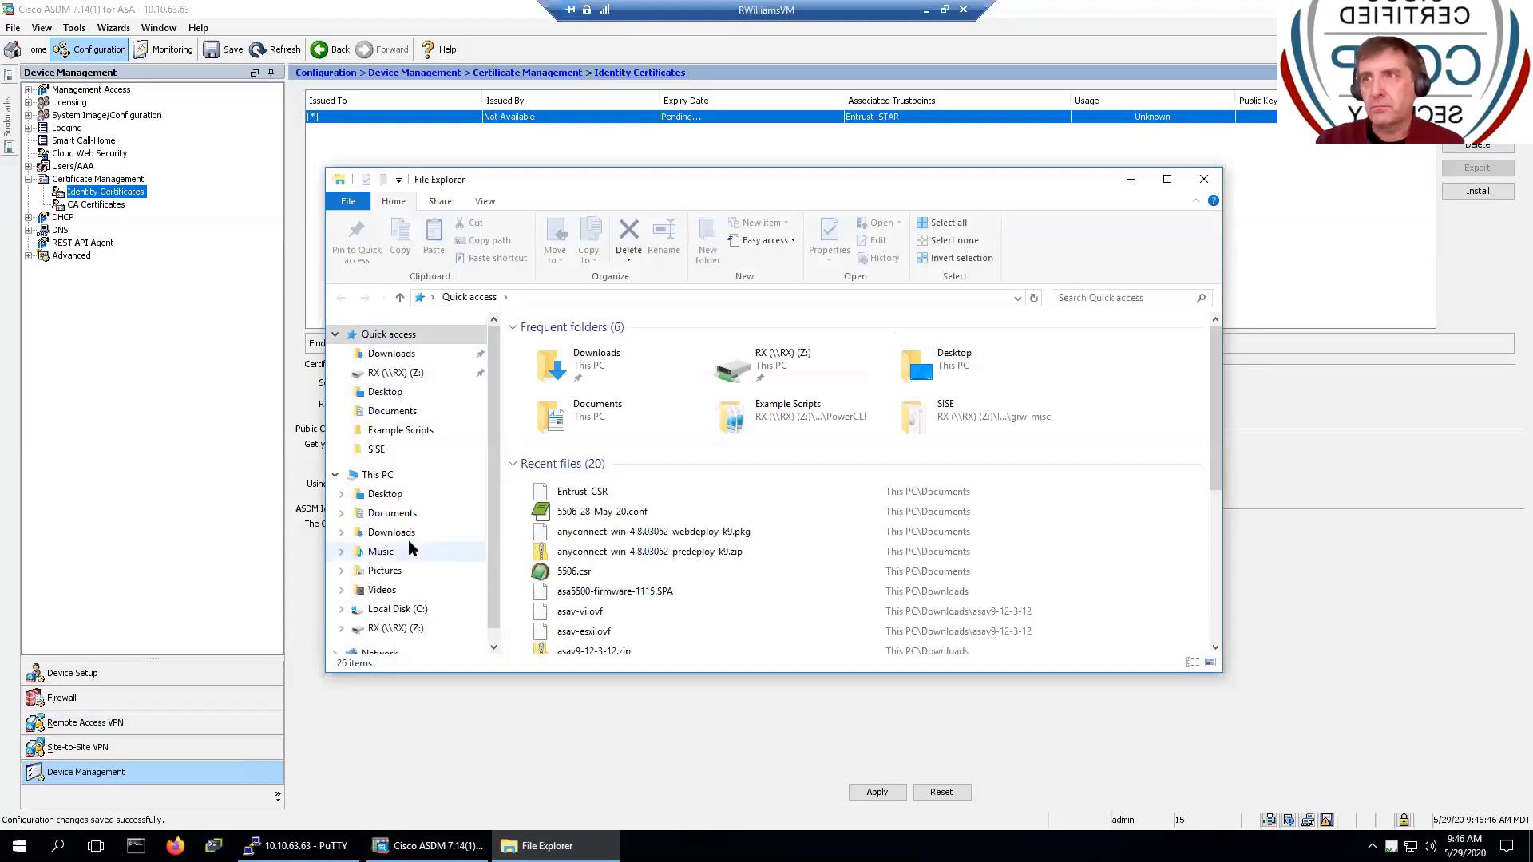
{"action": "left_click", "coordinate": [392, 513]}
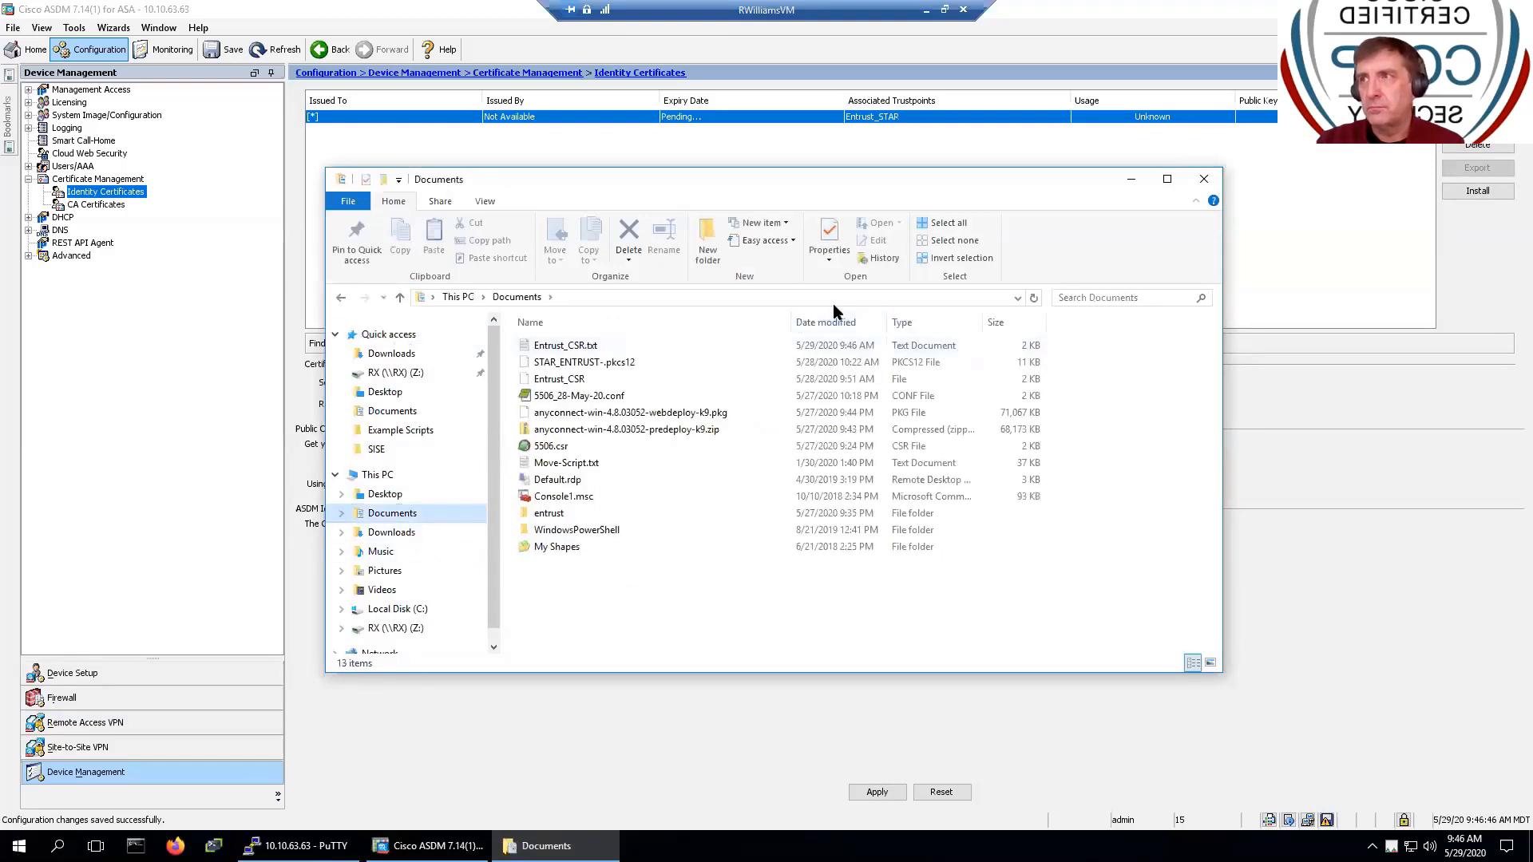
{"action": "left_click", "coordinate": [592, 345]}
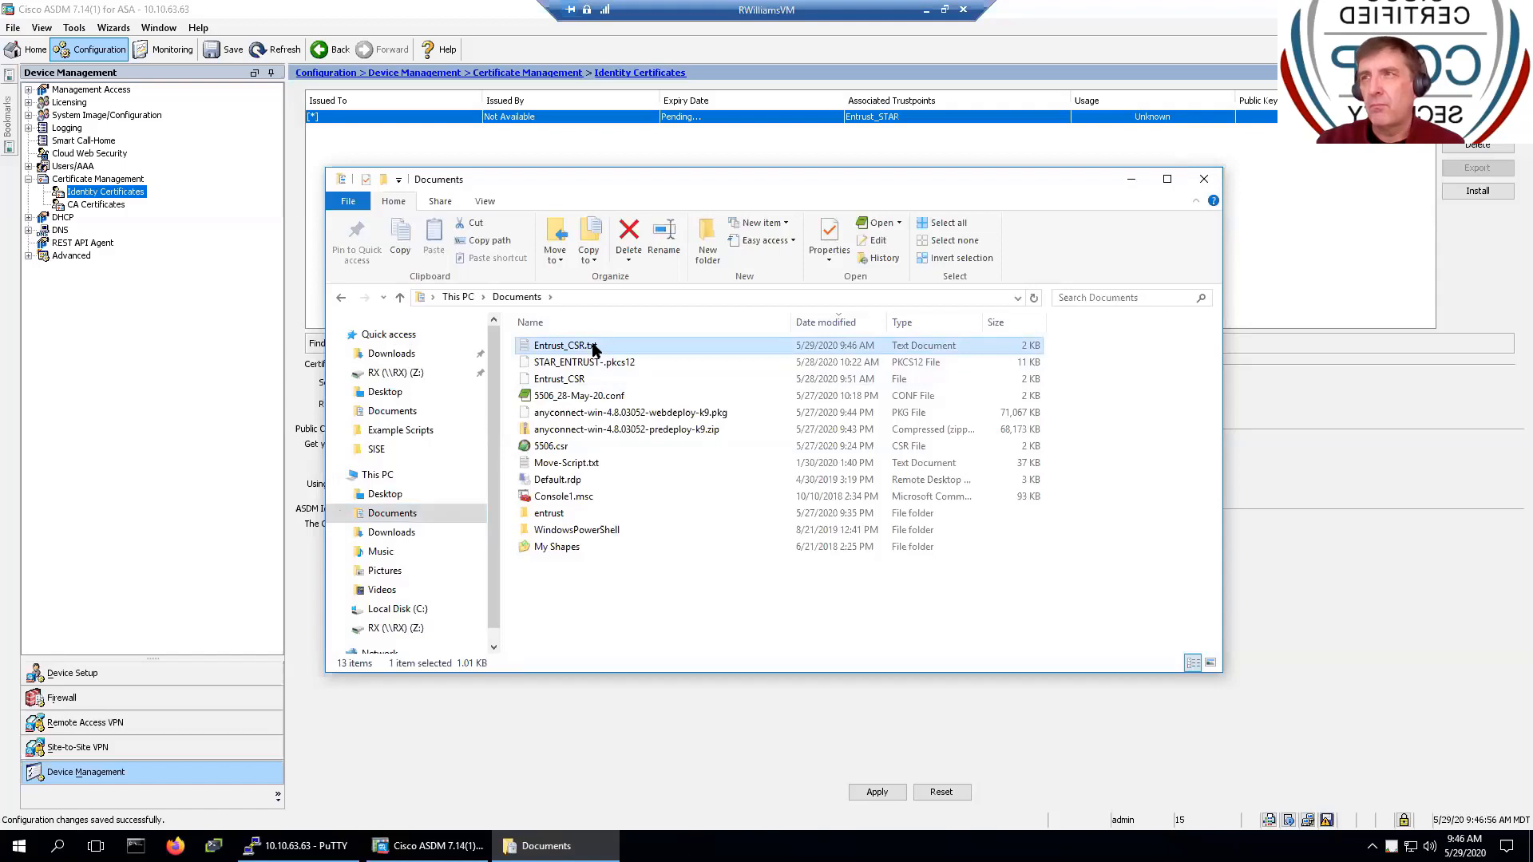
{"action": "double_click", "coordinate": [592, 345]}
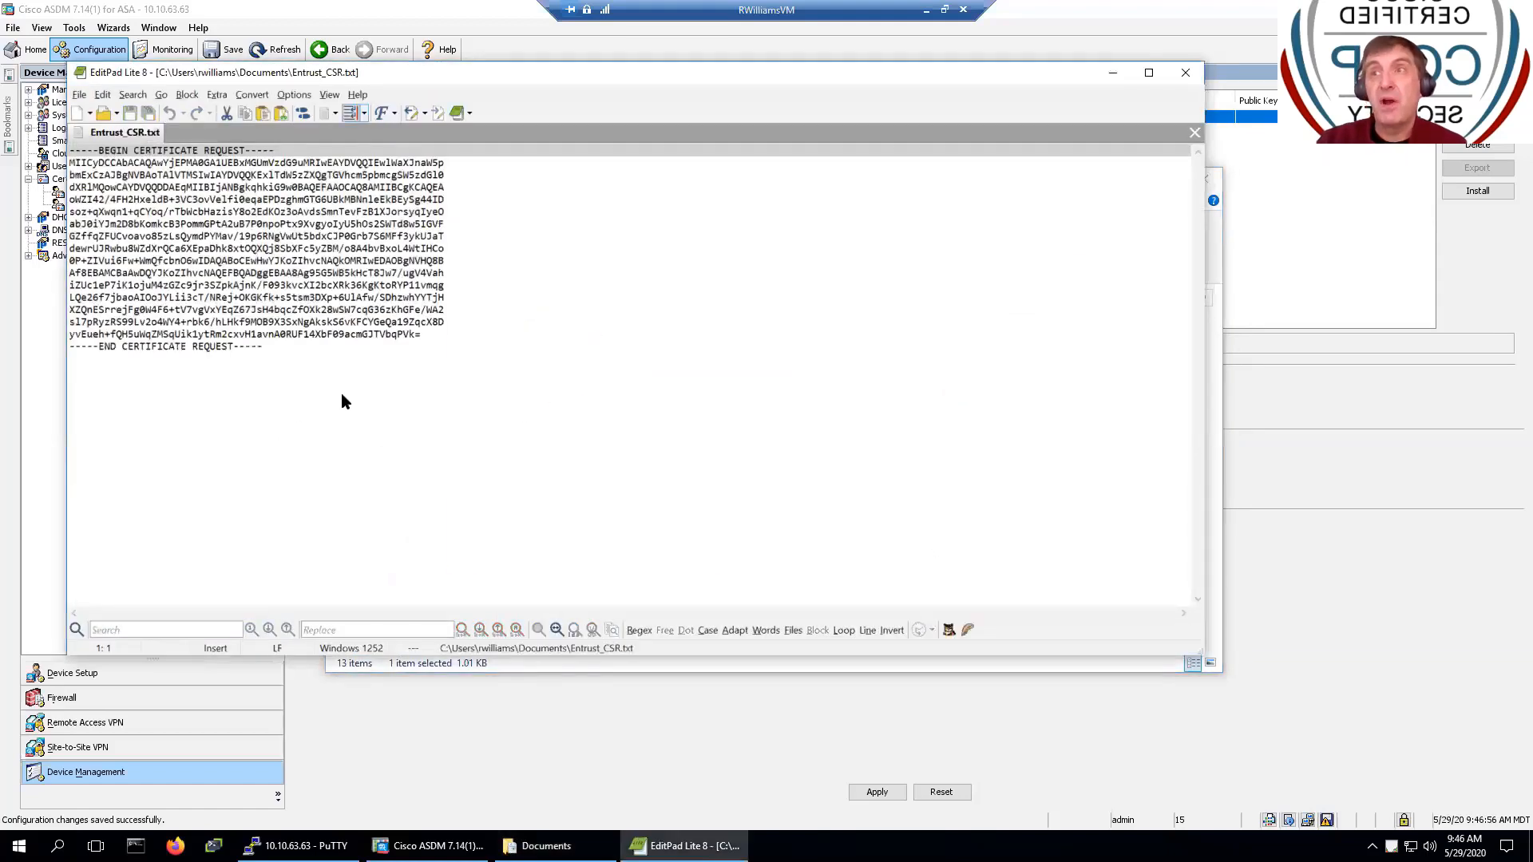
{"action": "left_click", "coordinate": [1037, 534]}
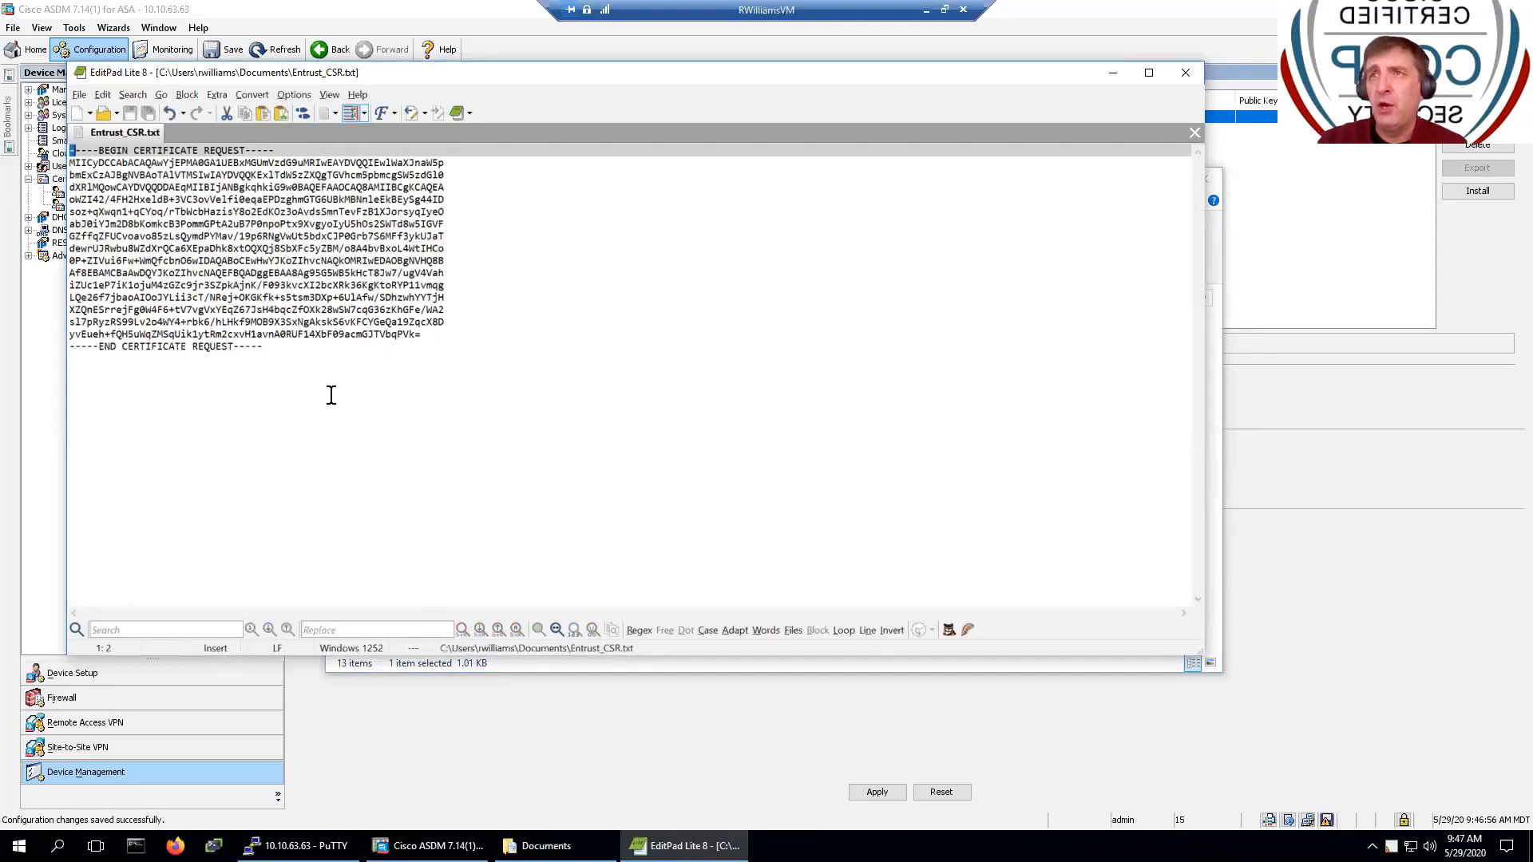
{"action": "key", "text": "ctrl+a"}
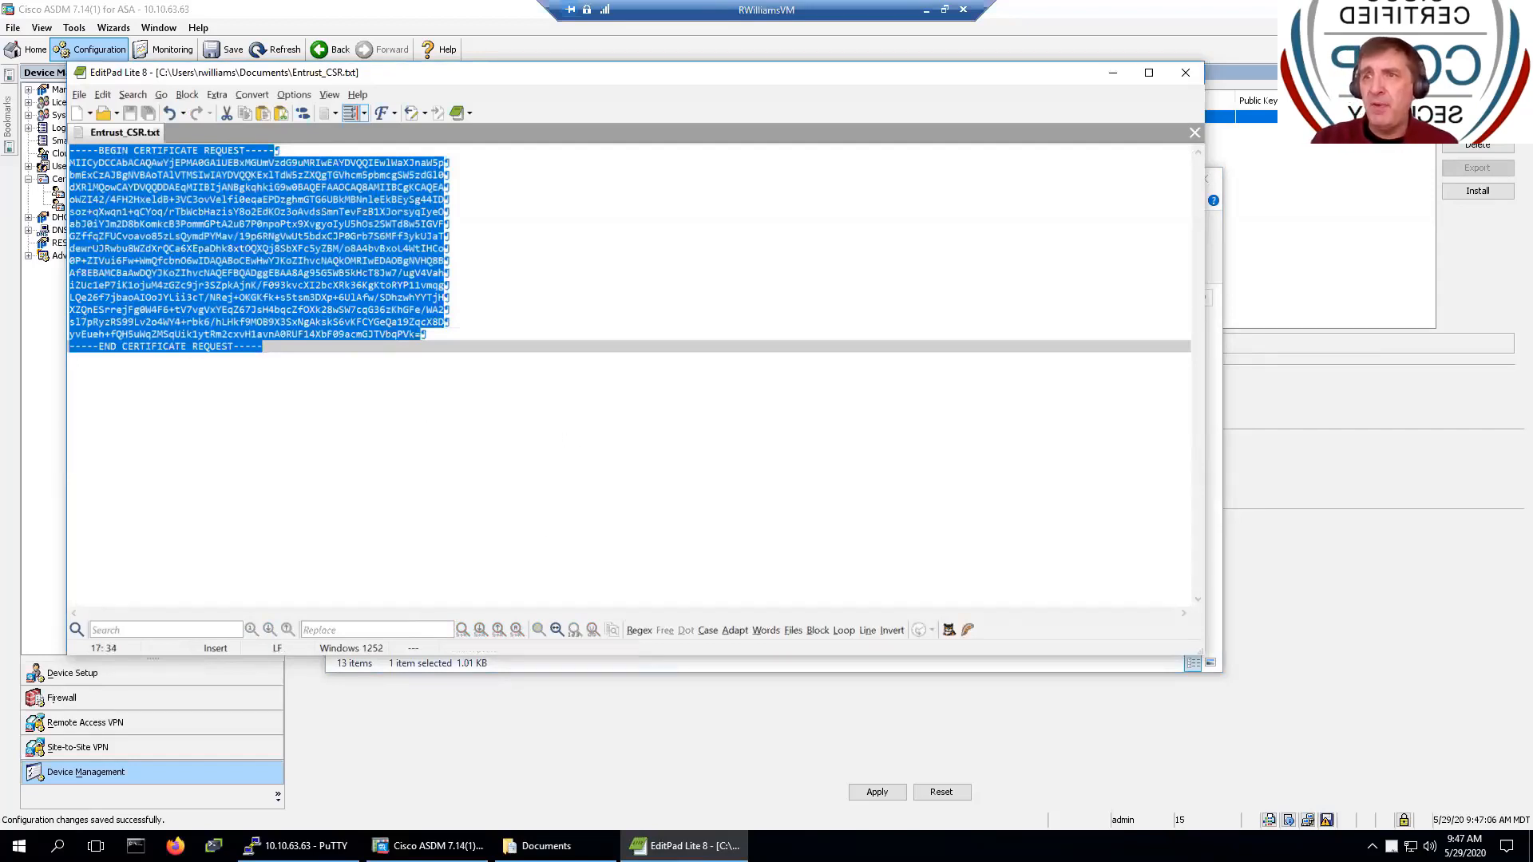
{"action": "left_click", "coordinate": [175, 845]}
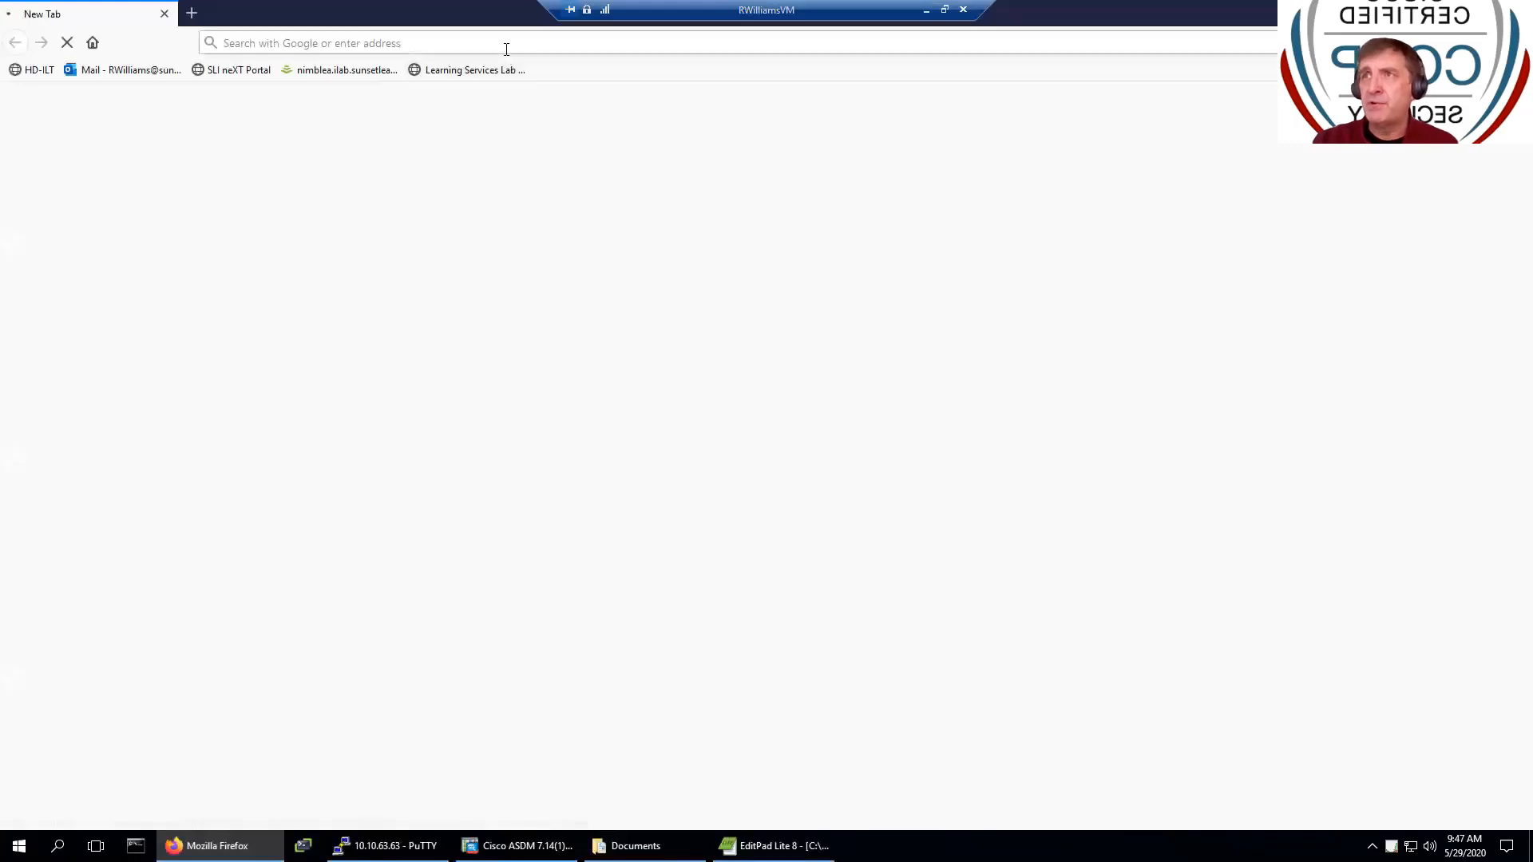
- Search the web for 'ssl tools' and go to SSL Shopper's CSR Decoder page
{"action": "left_click", "coordinate": [506, 48]}
{"action": "type", "text": "ss"}
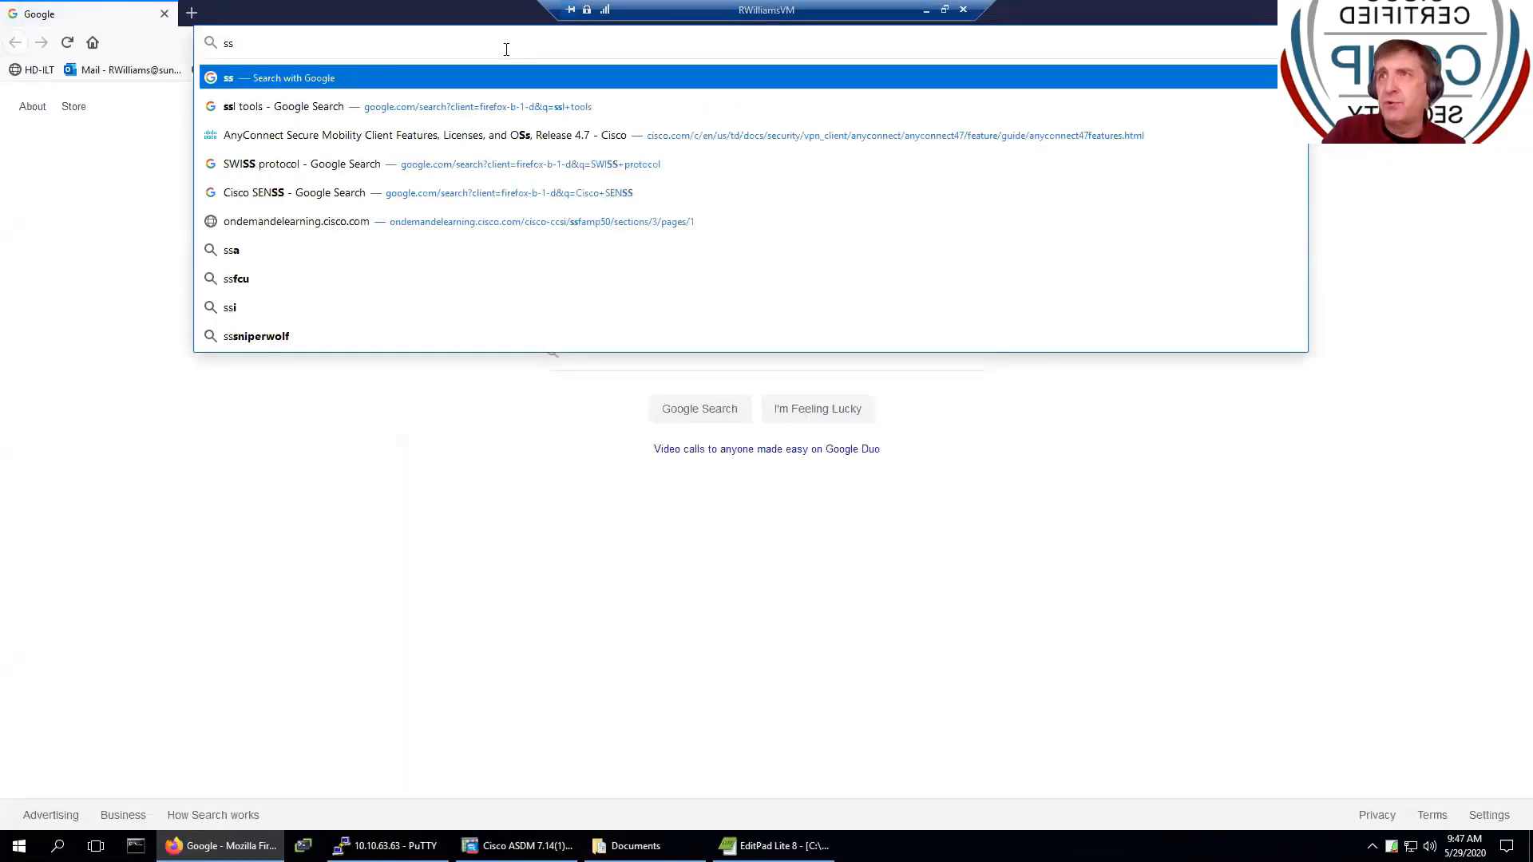
{"action": "type", "text": "l too"}
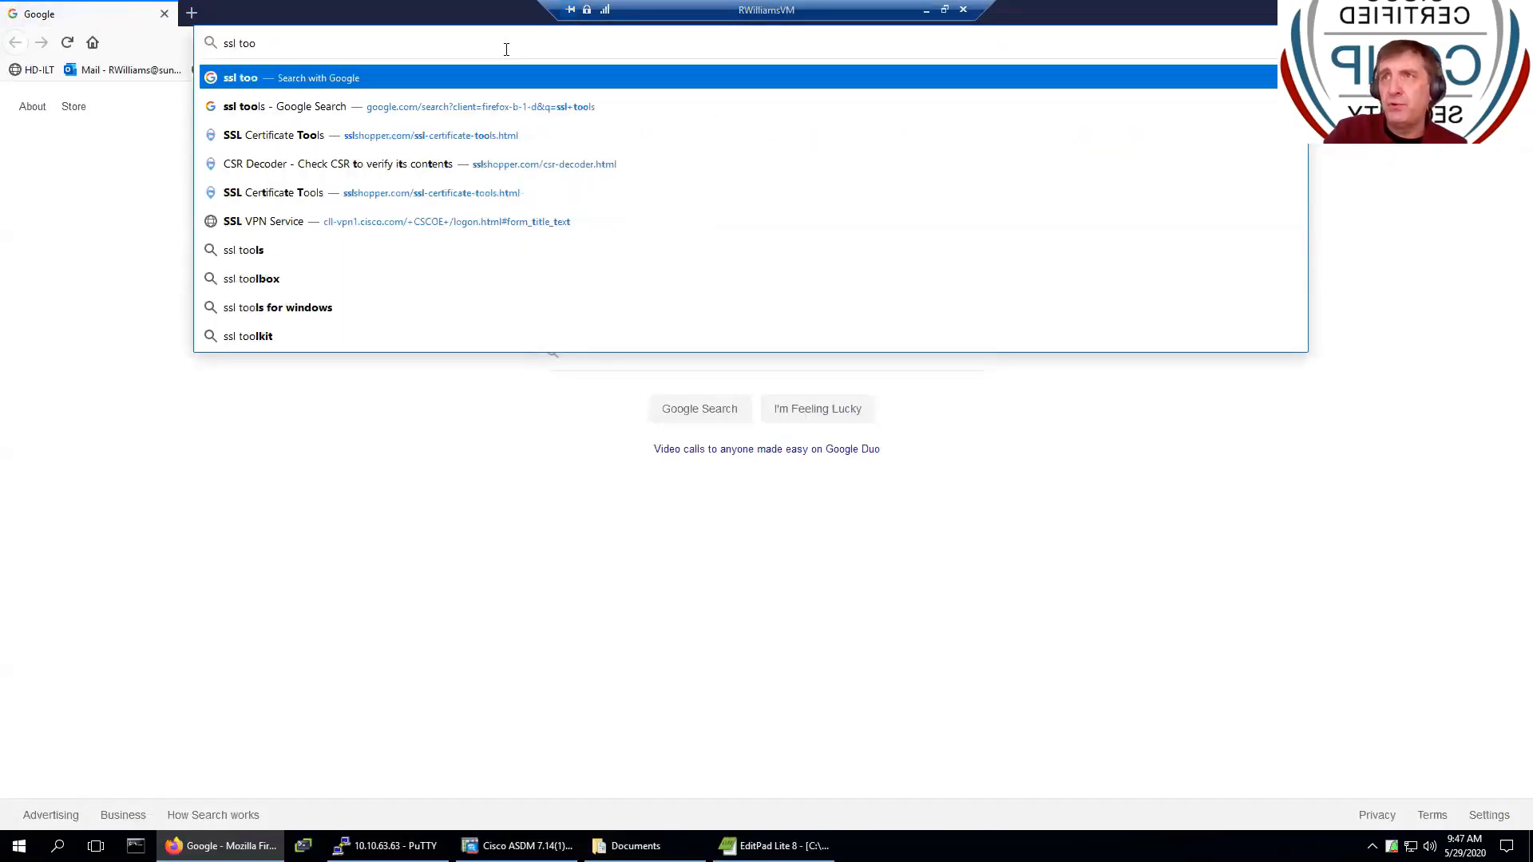
{"action": "type", "text": "ls"}
{"action": "key", "text": "Return"}
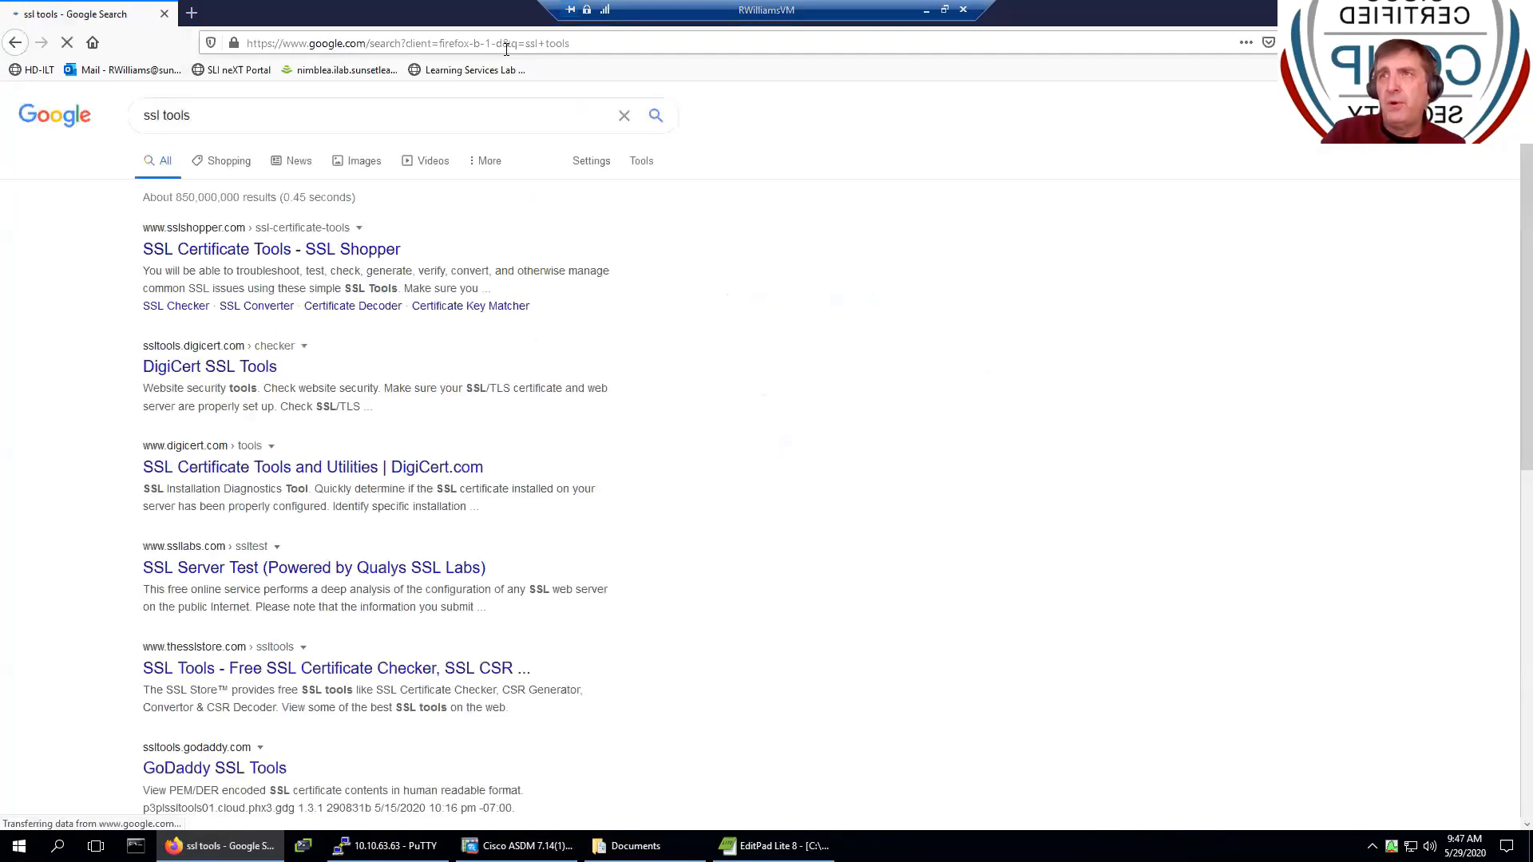
{"action": "left_click", "coordinate": [225, 254]}
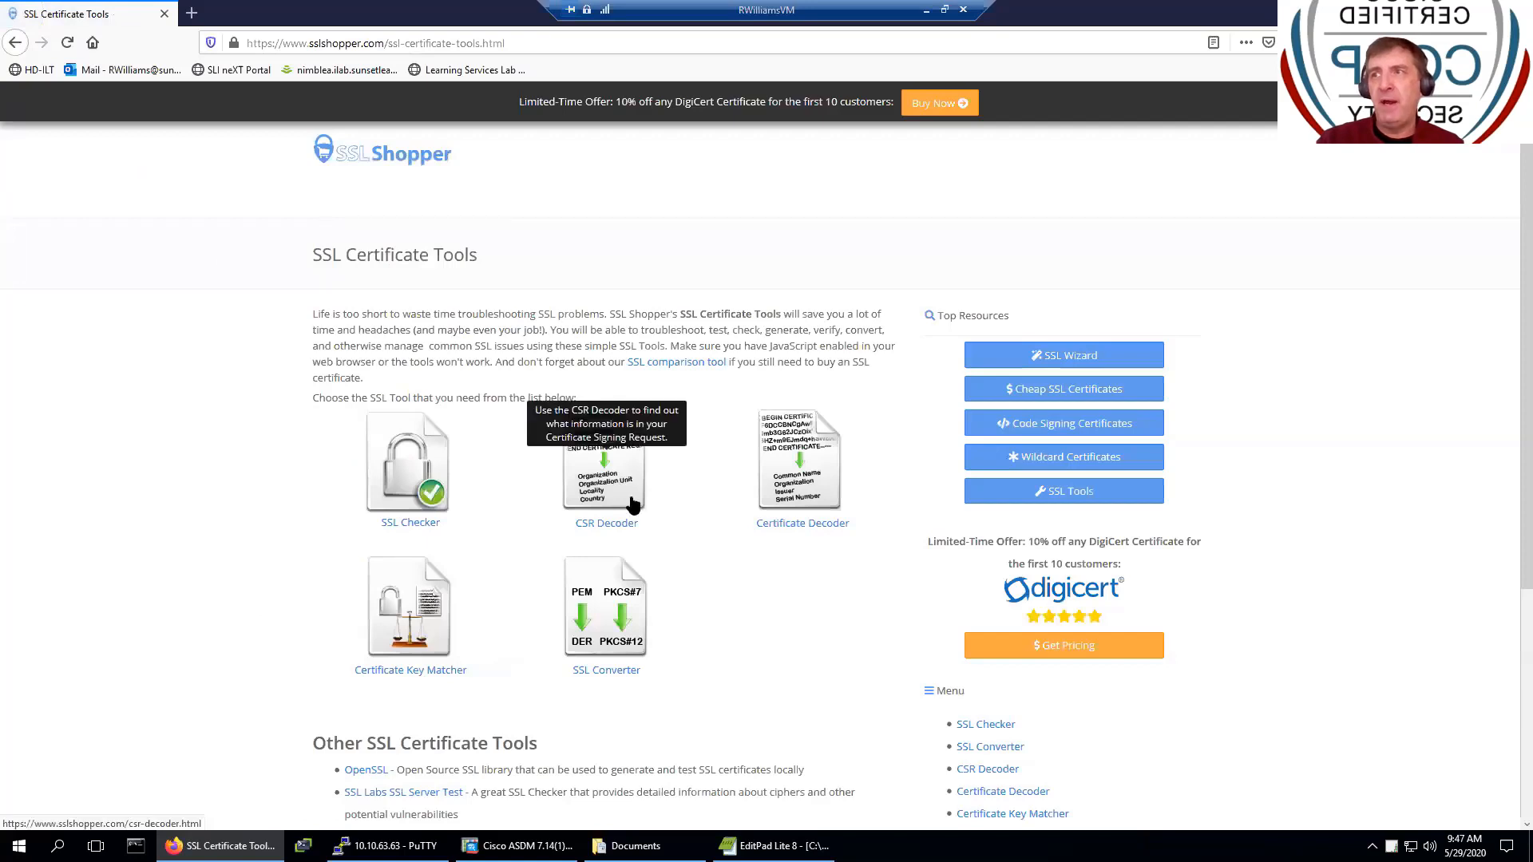
{"action": "left_click", "coordinate": [631, 502]}
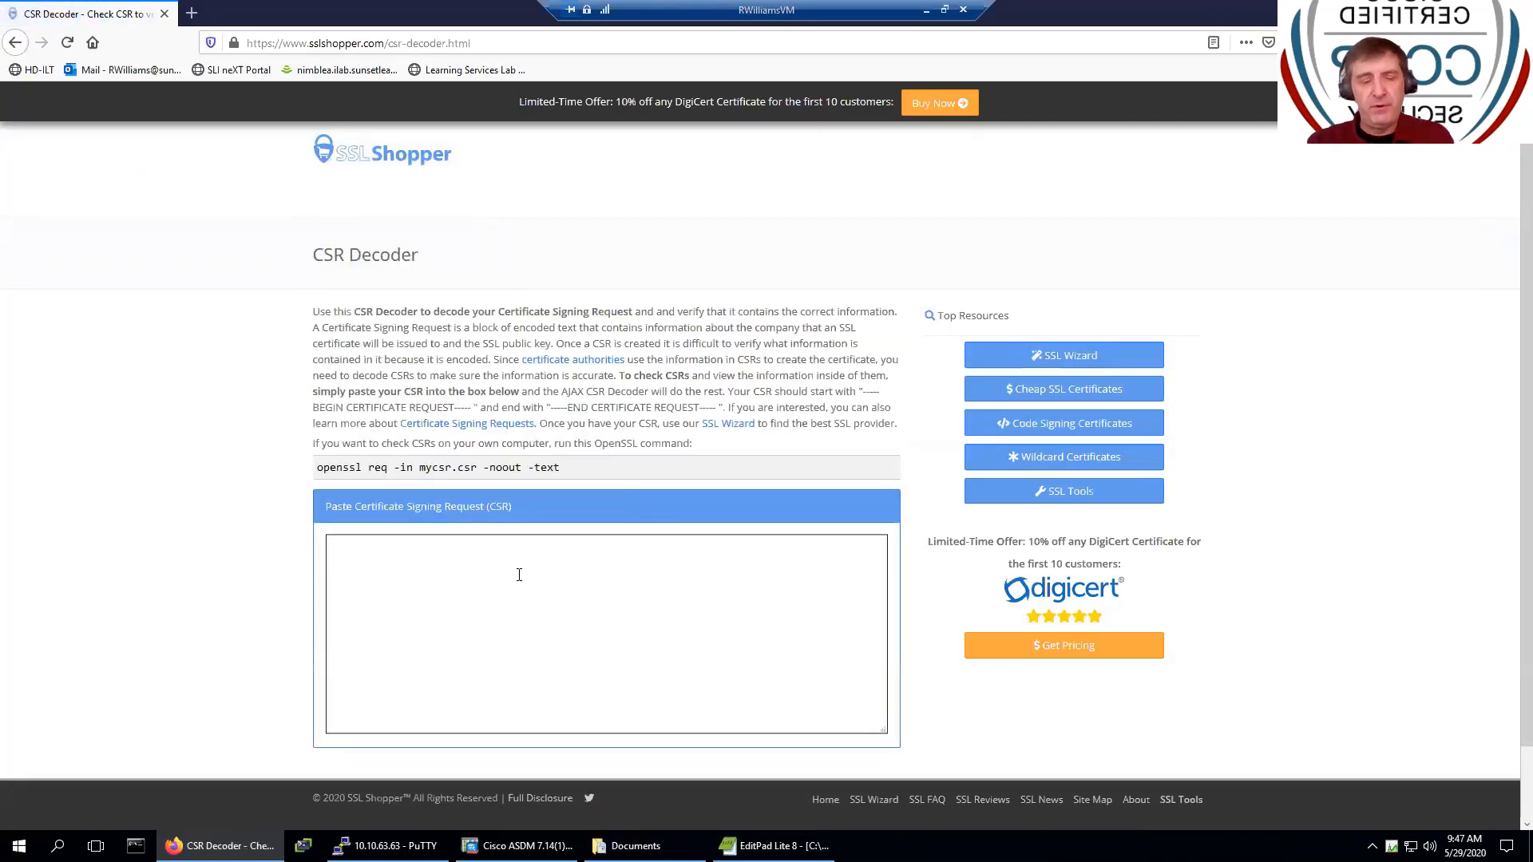
- Paste the saved CSR into the decoder, showing Common Name *, Locality Reston, State Virginia
{"action": "left_click", "coordinate": [519, 575]}
{"action": "key", "text": "ctrl+v"}
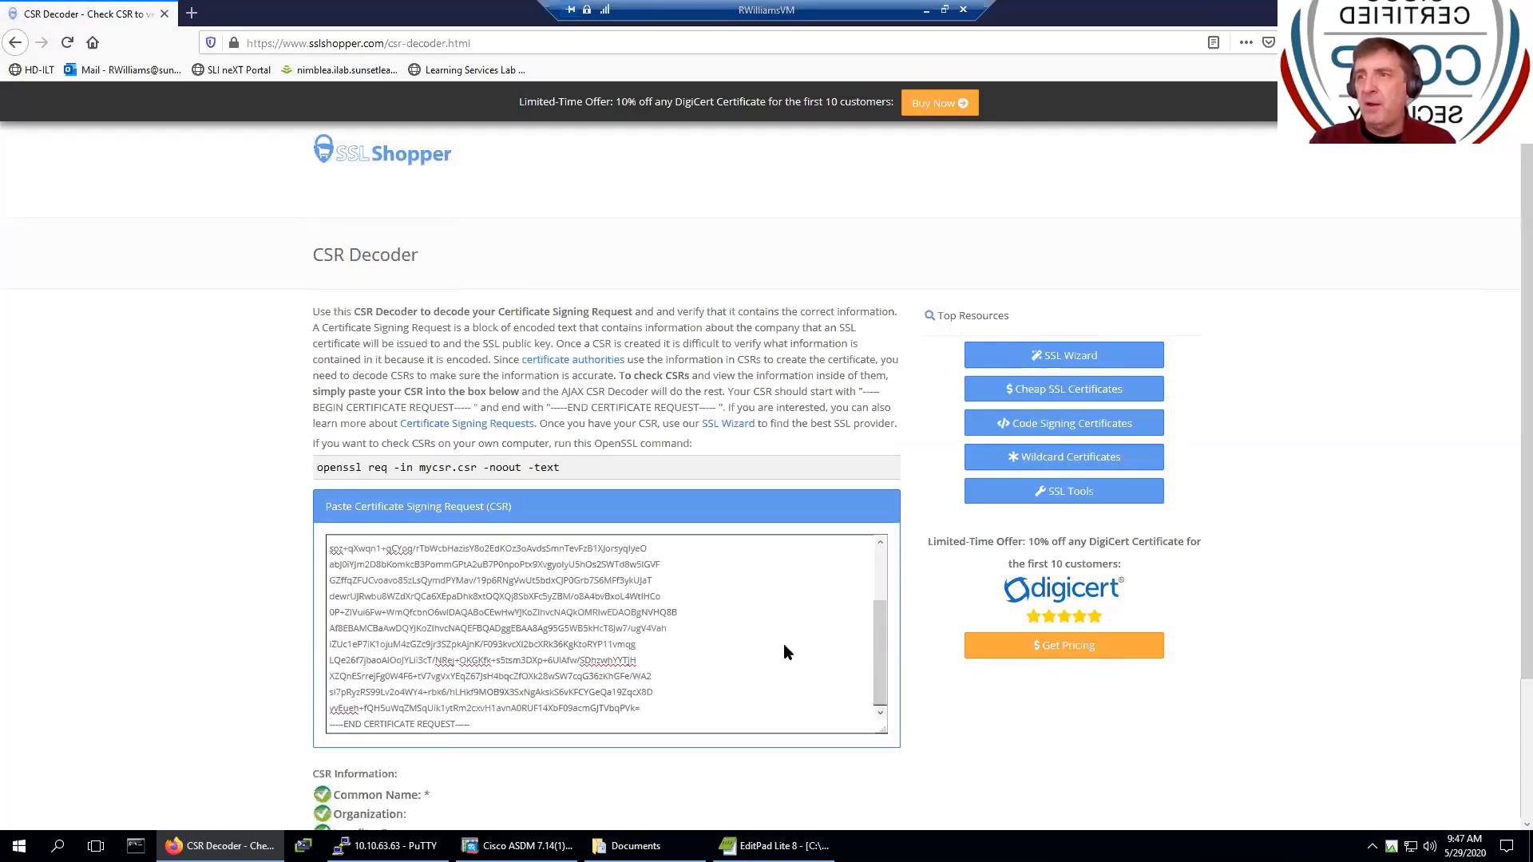
{"action": "scroll", "coordinate": [783, 644], "scroll_direction": "down", "scroll_amount": 2}
{"action": "key", "text": "Return"}
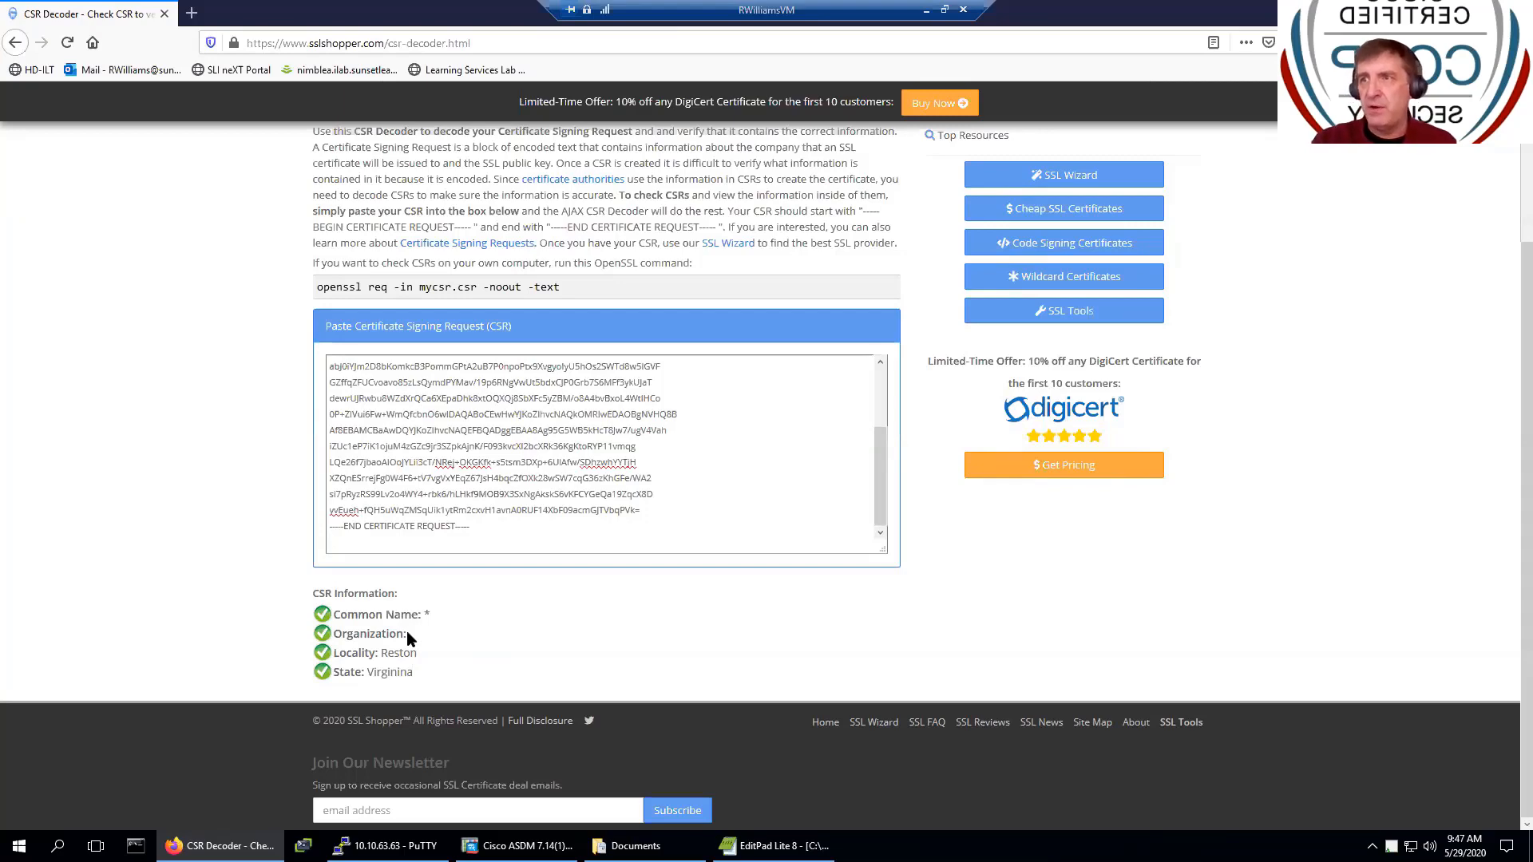
{"action": "key", "text": "alt+Tab"}
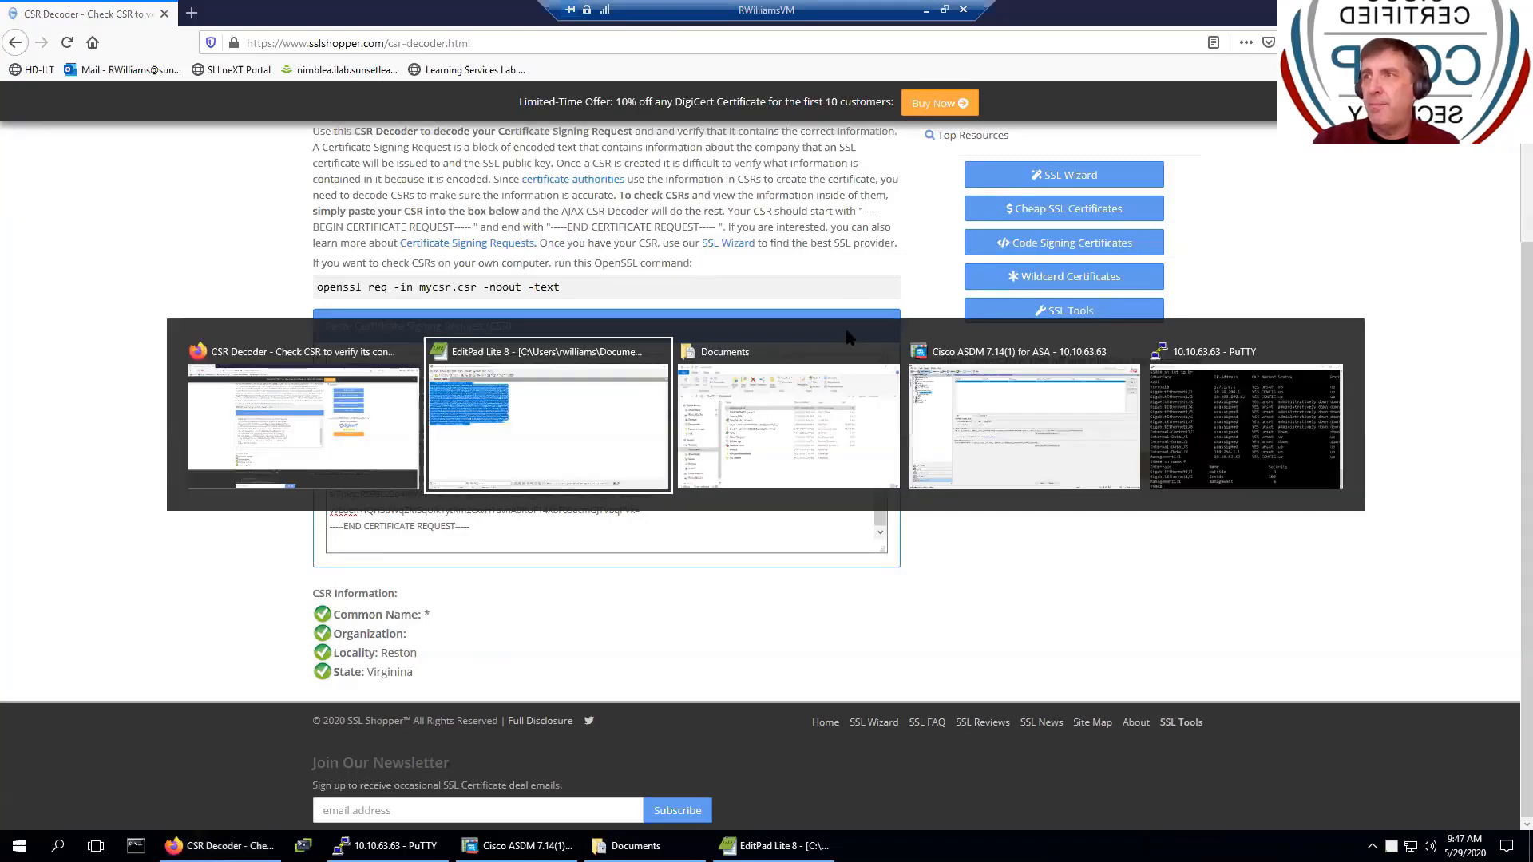
- Delete the pending Entrust_STAR request and start a new identity certificate using key pair STAR_SLI_COM_ENTRUST
{"action": "left_click", "coordinate": [979, 391]}
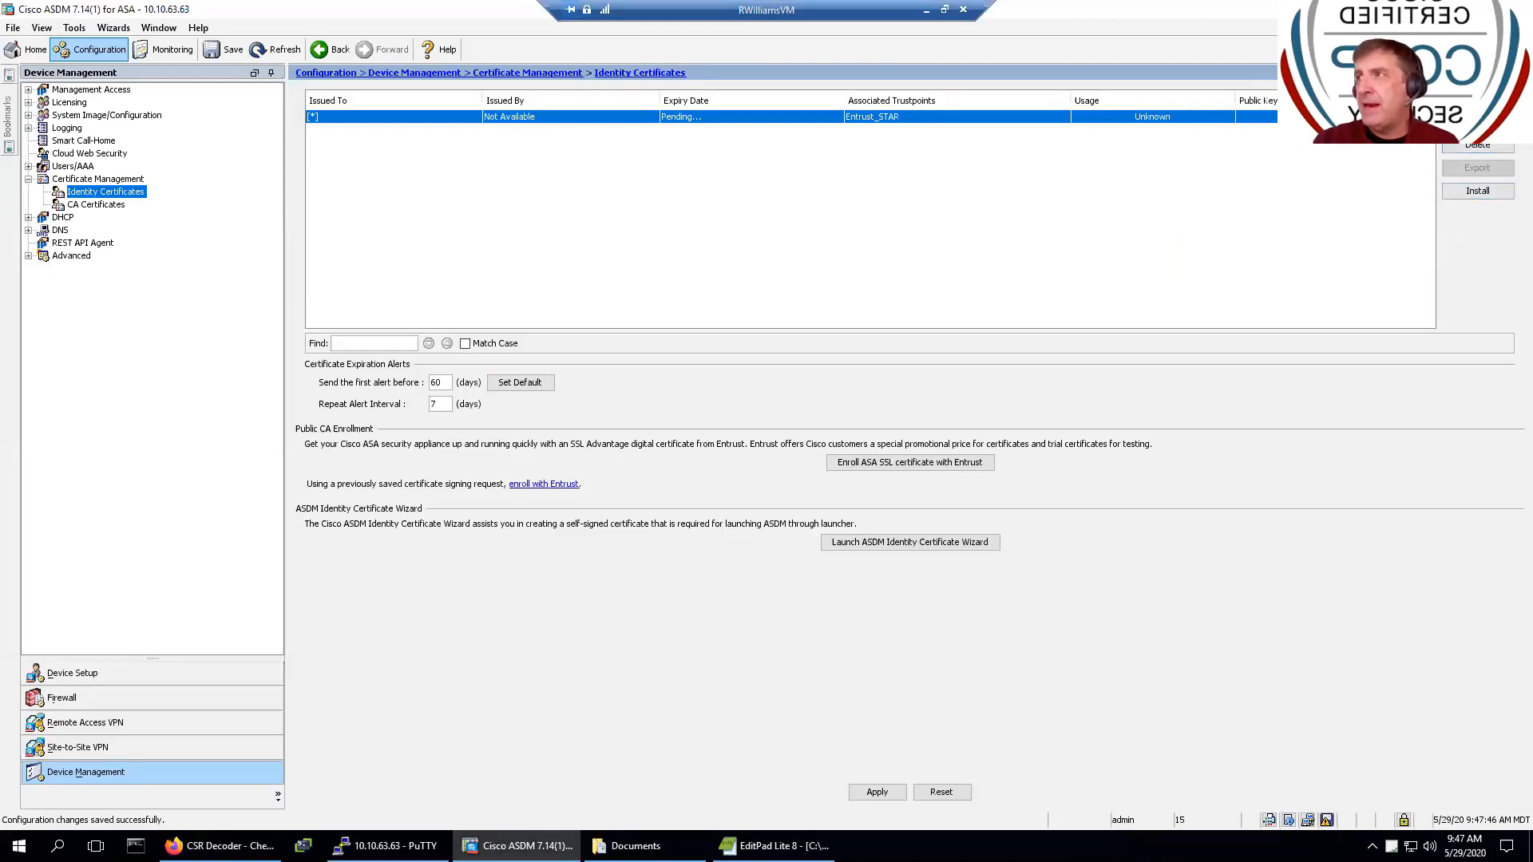
{"action": "left_click", "coordinate": [1481, 147]}
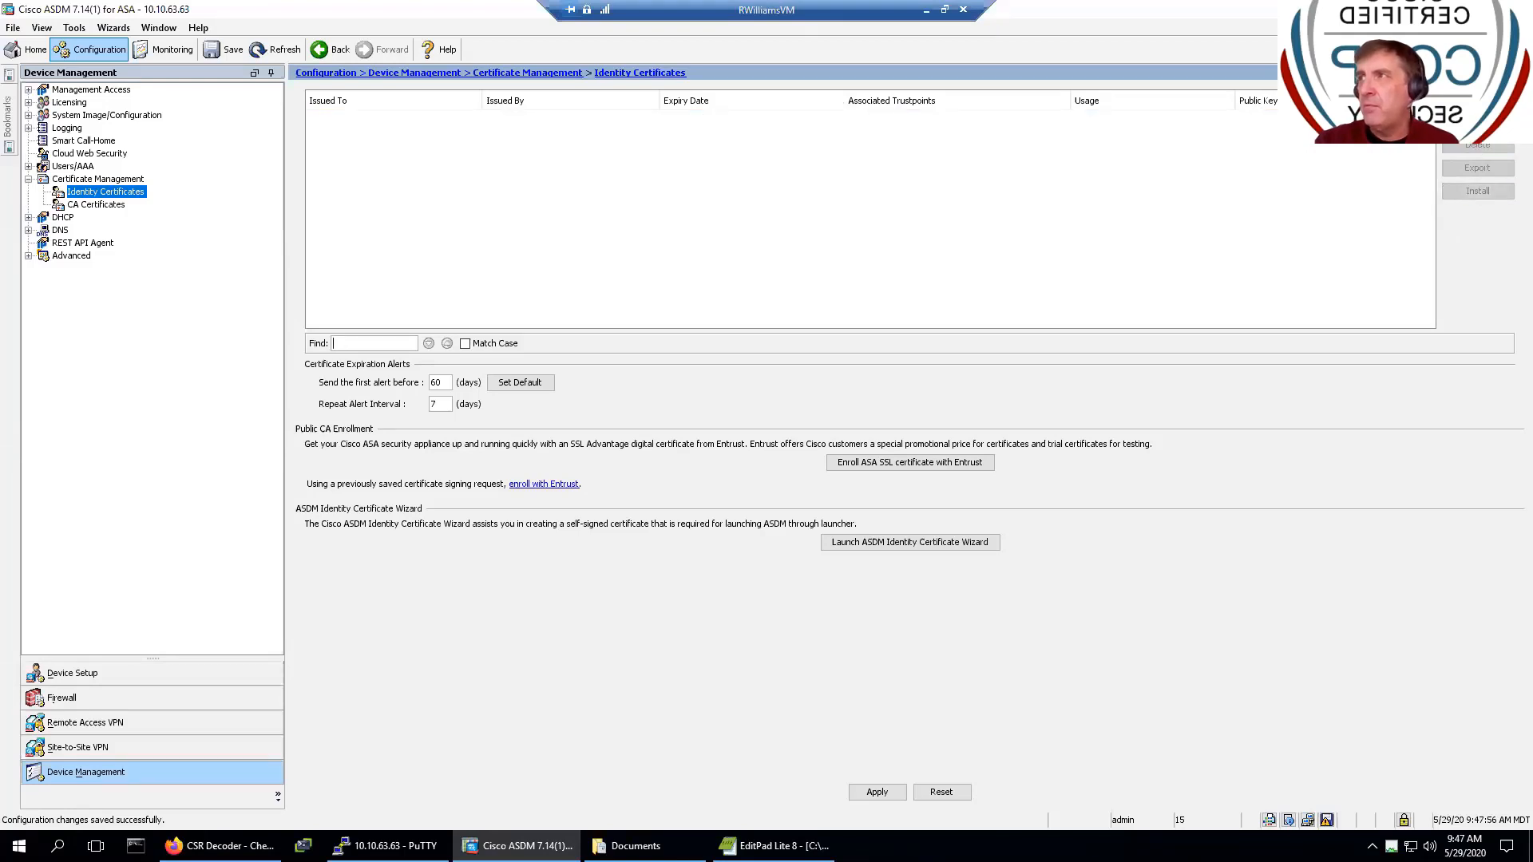
{"action": "left_click", "coordinate": [1477, 98]}
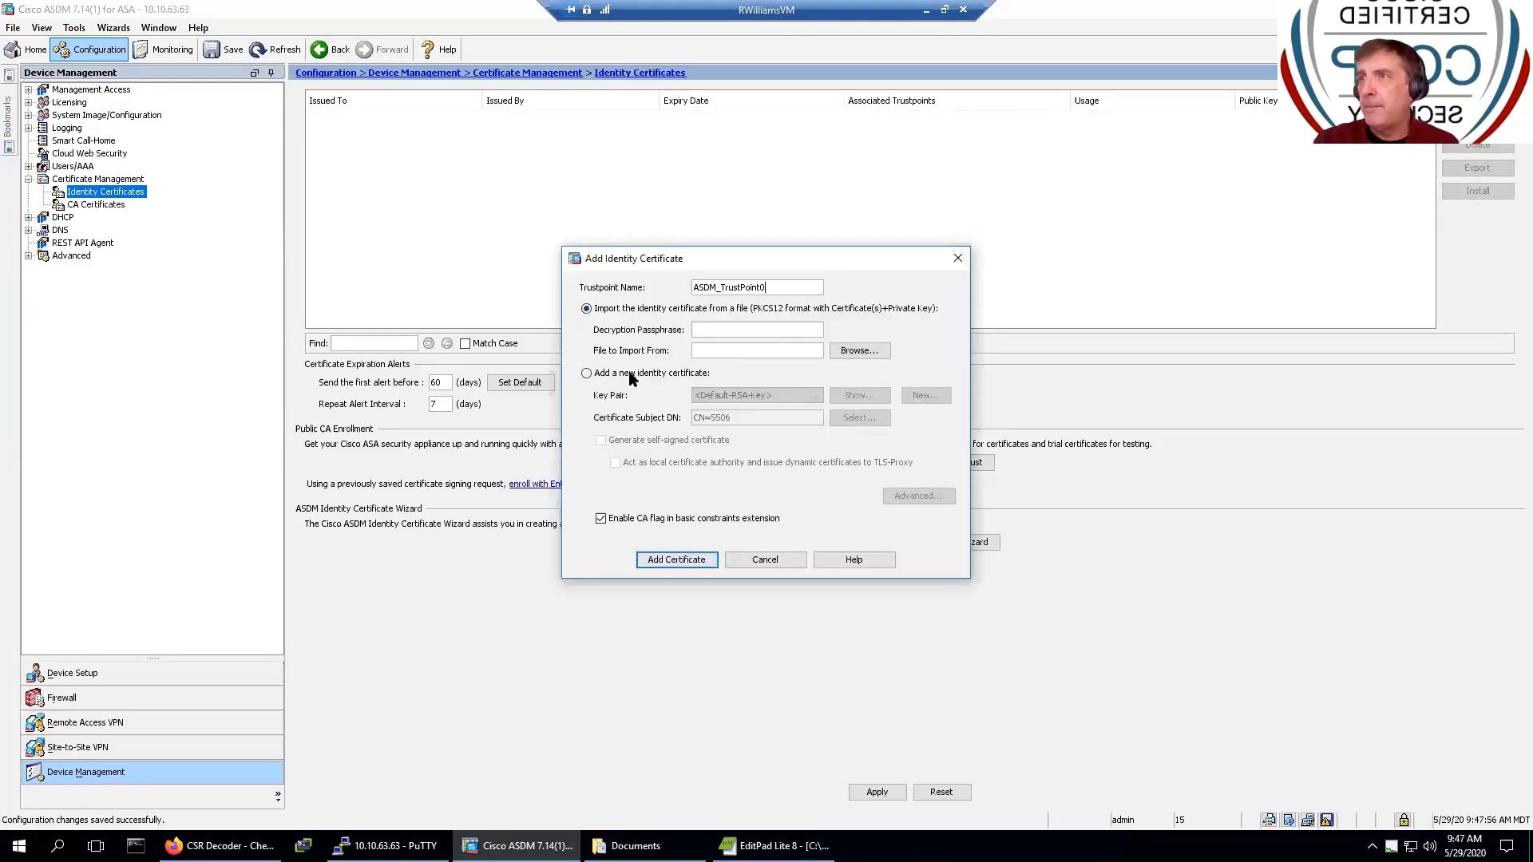
{"action": "left_click", "coordinate": [684, 375]}
{"action": "left_click", "coordinate": [816, 395]}
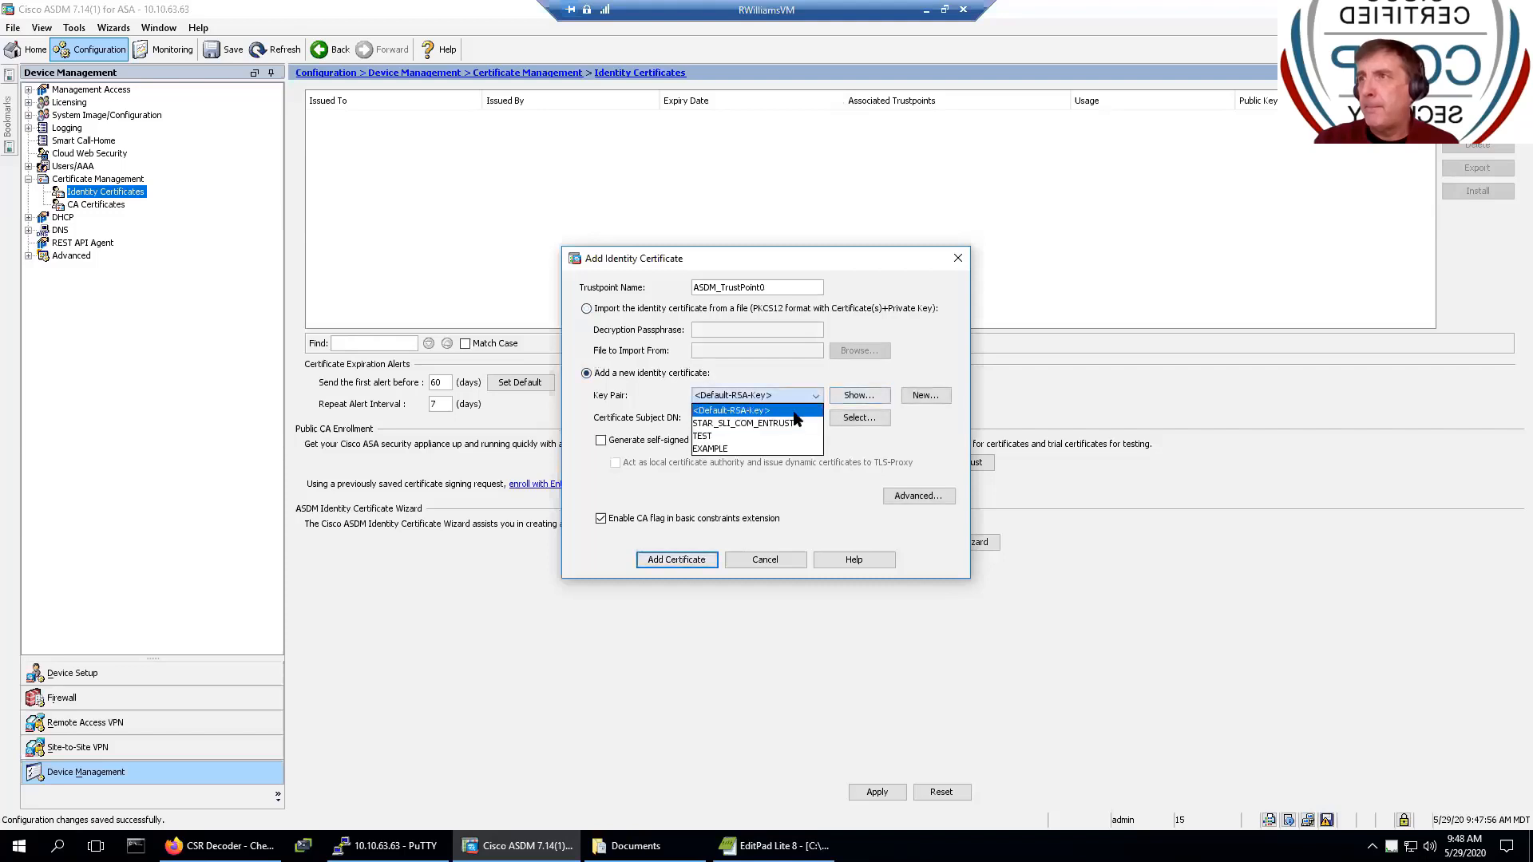
{"action": "left_click", "coordinate": [793, 424]}
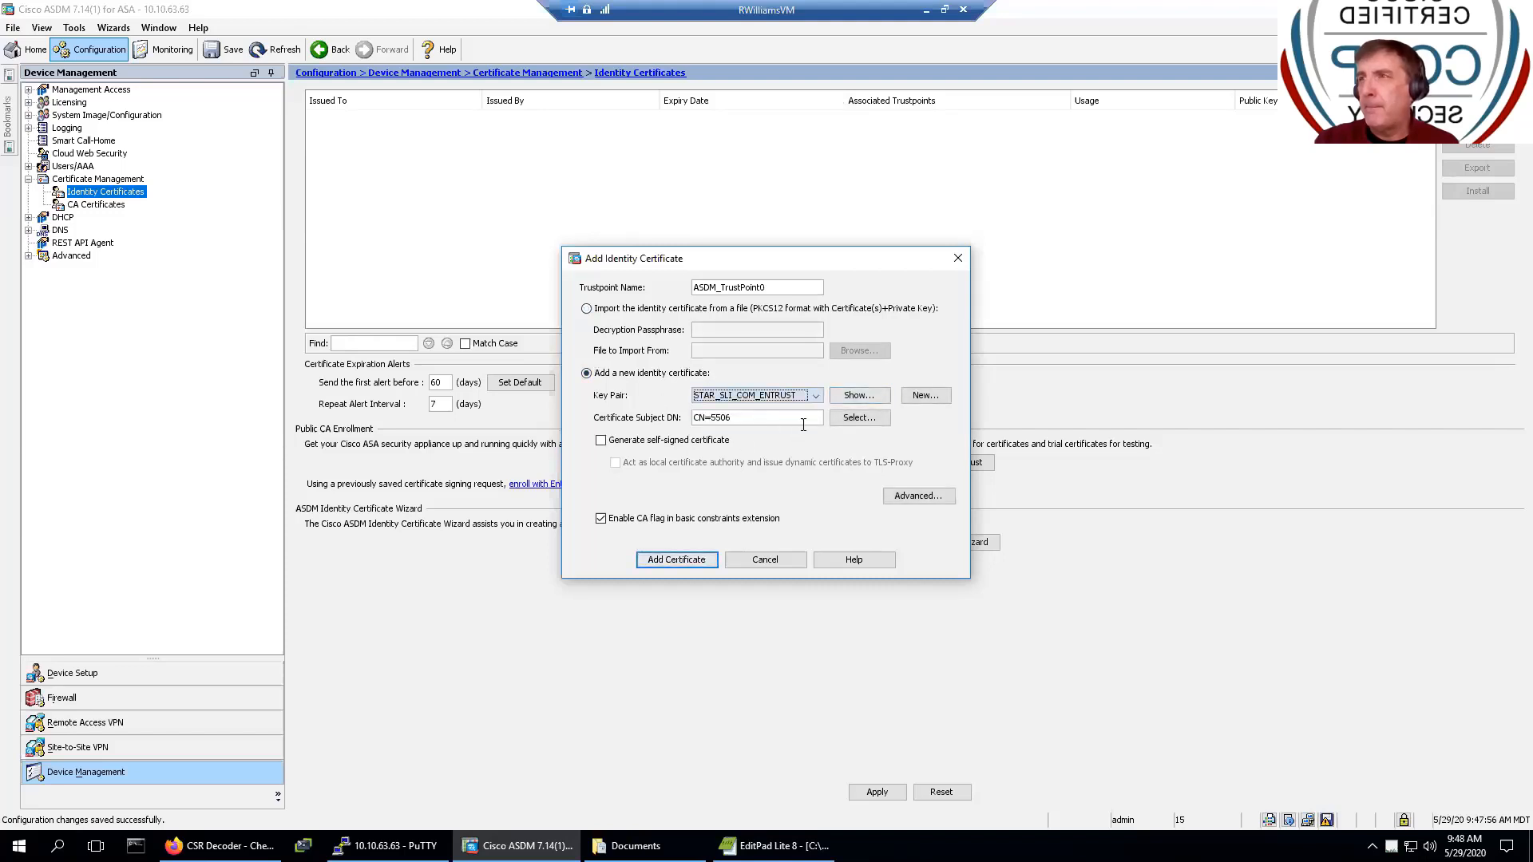
{"action": "left_click", "coordinate": [861, 423]}
- Add Company Name (O) 'Sunset Learning Institute' to the subject DN, correcting the typo
{"action": "left_click", "coordinate": [708, 394]}
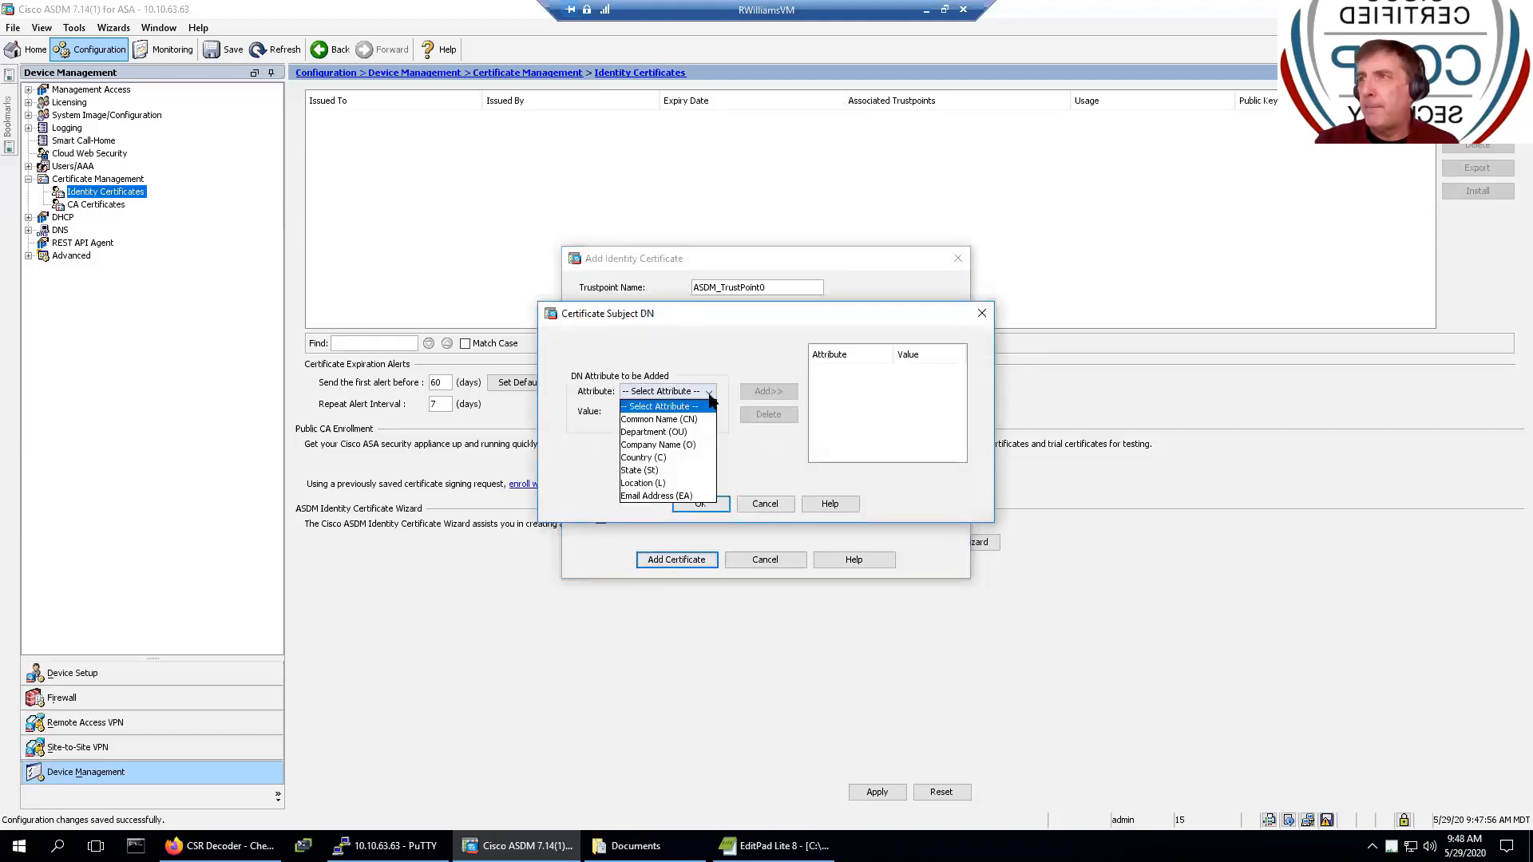
{"action": "left_click", "coordinate": [681, 446]}
{"action": "left_click", "coordinate": [654, 412]}
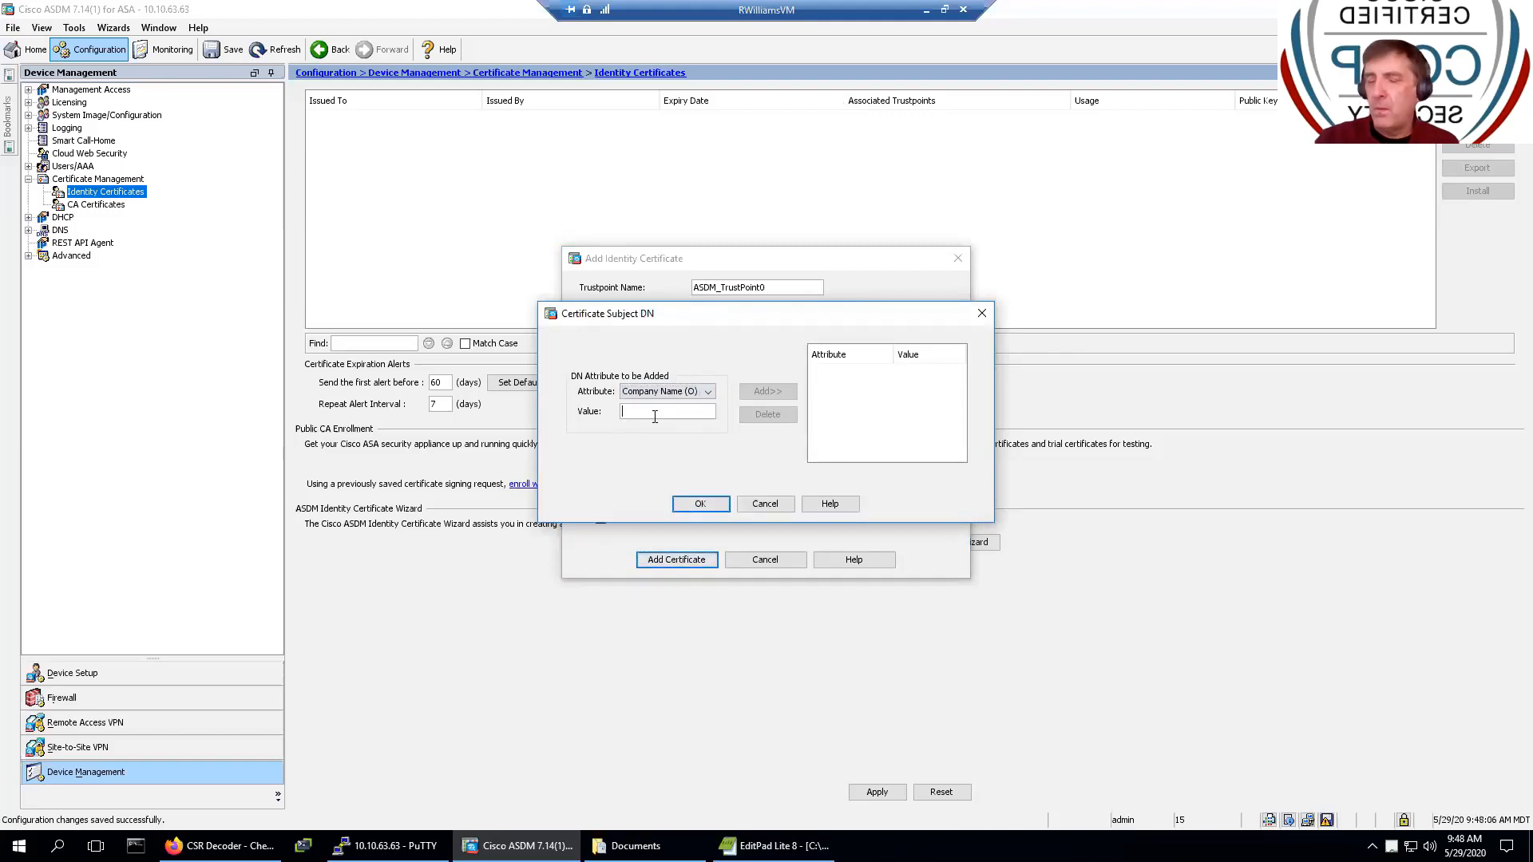
{"action": "type", "text": "Sunjs"}
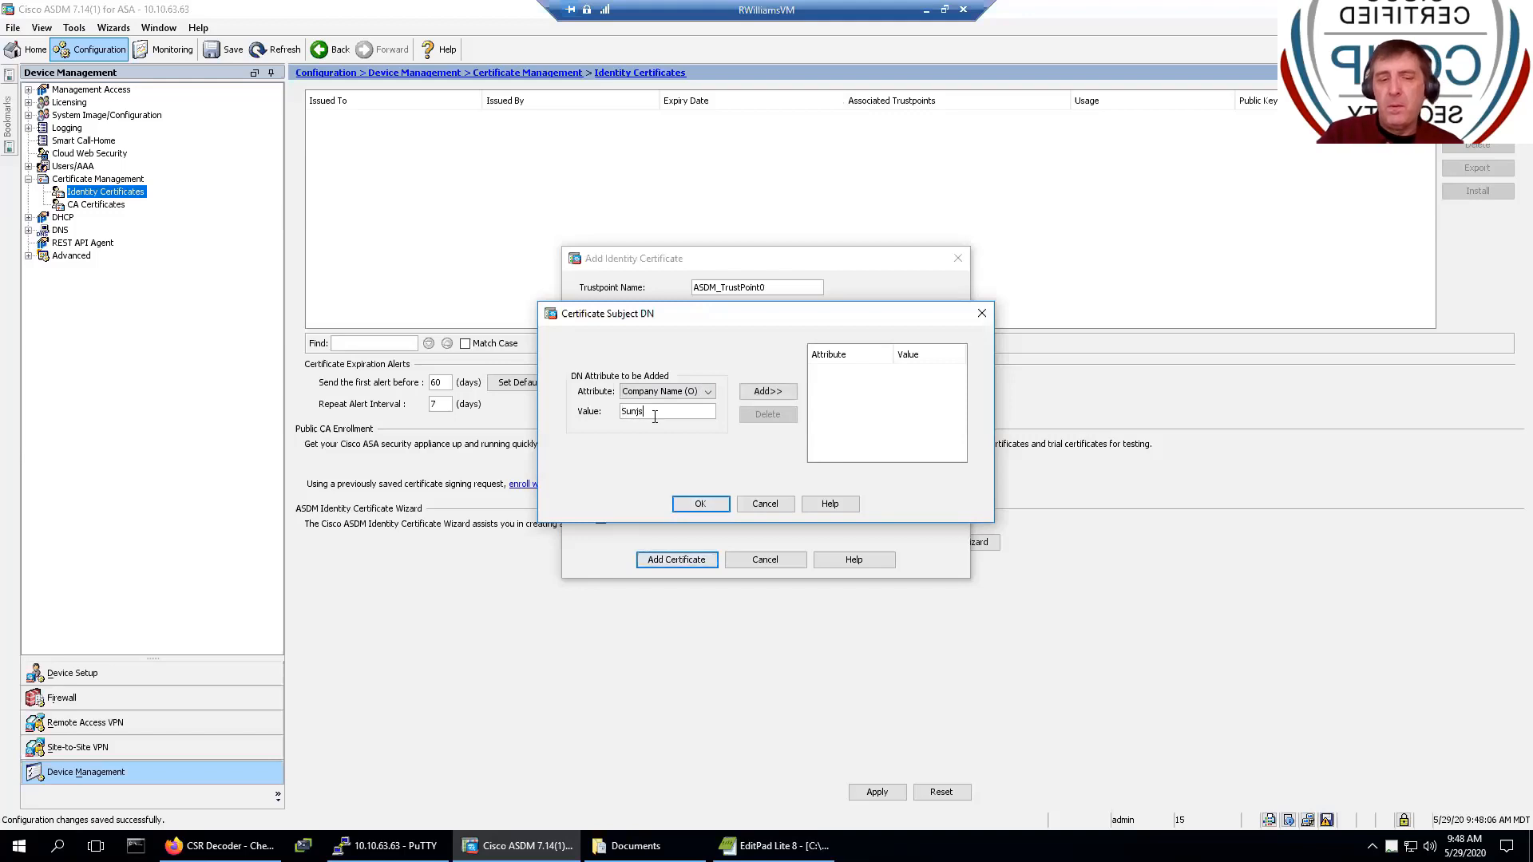
{"action": "type", "text": "set Lear"}
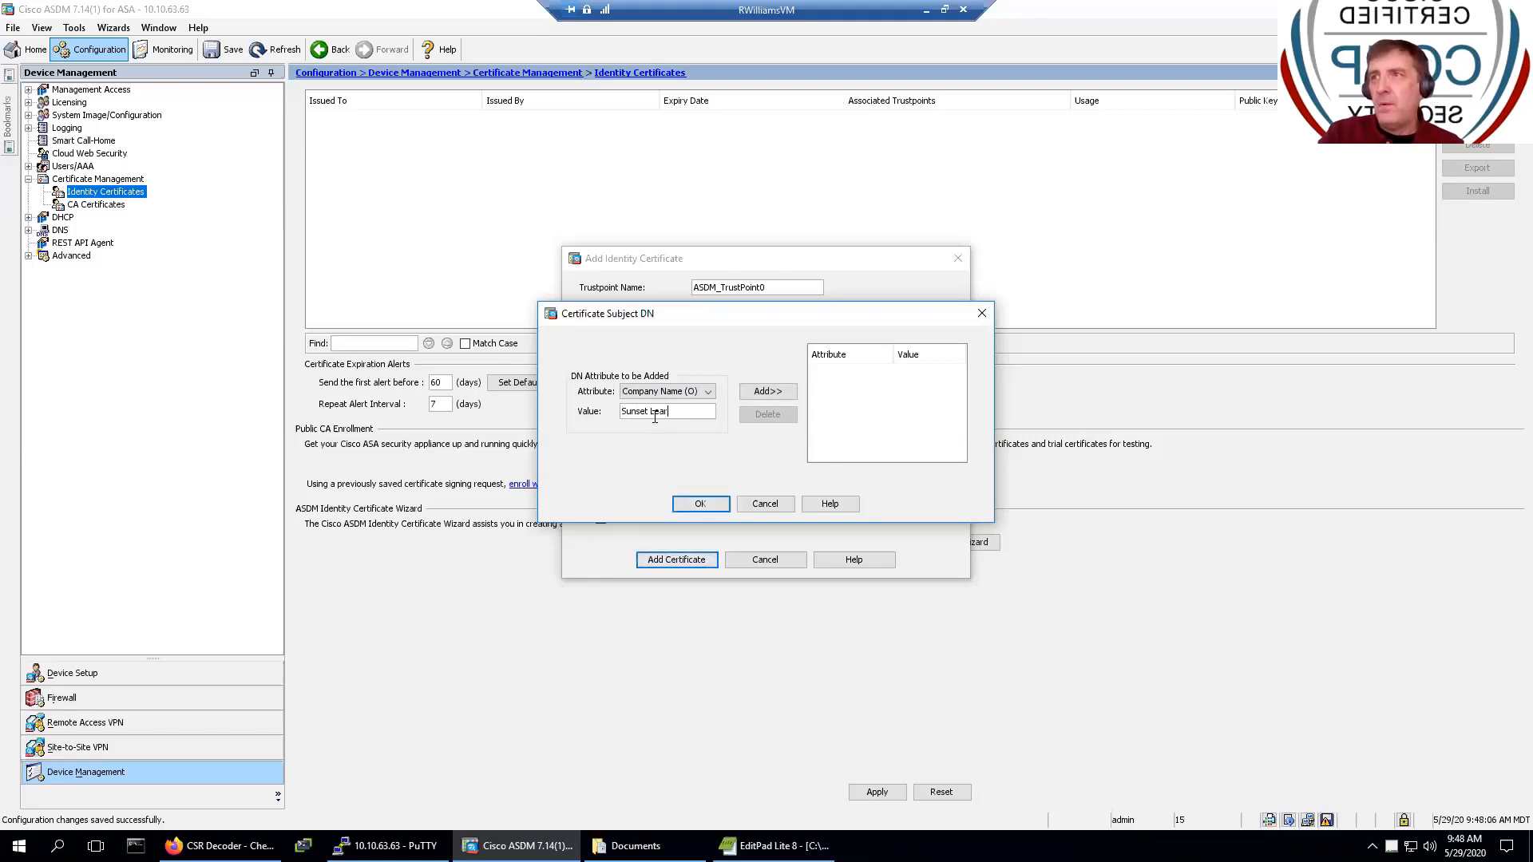
{"action": "type", "text": "ning Inst"}
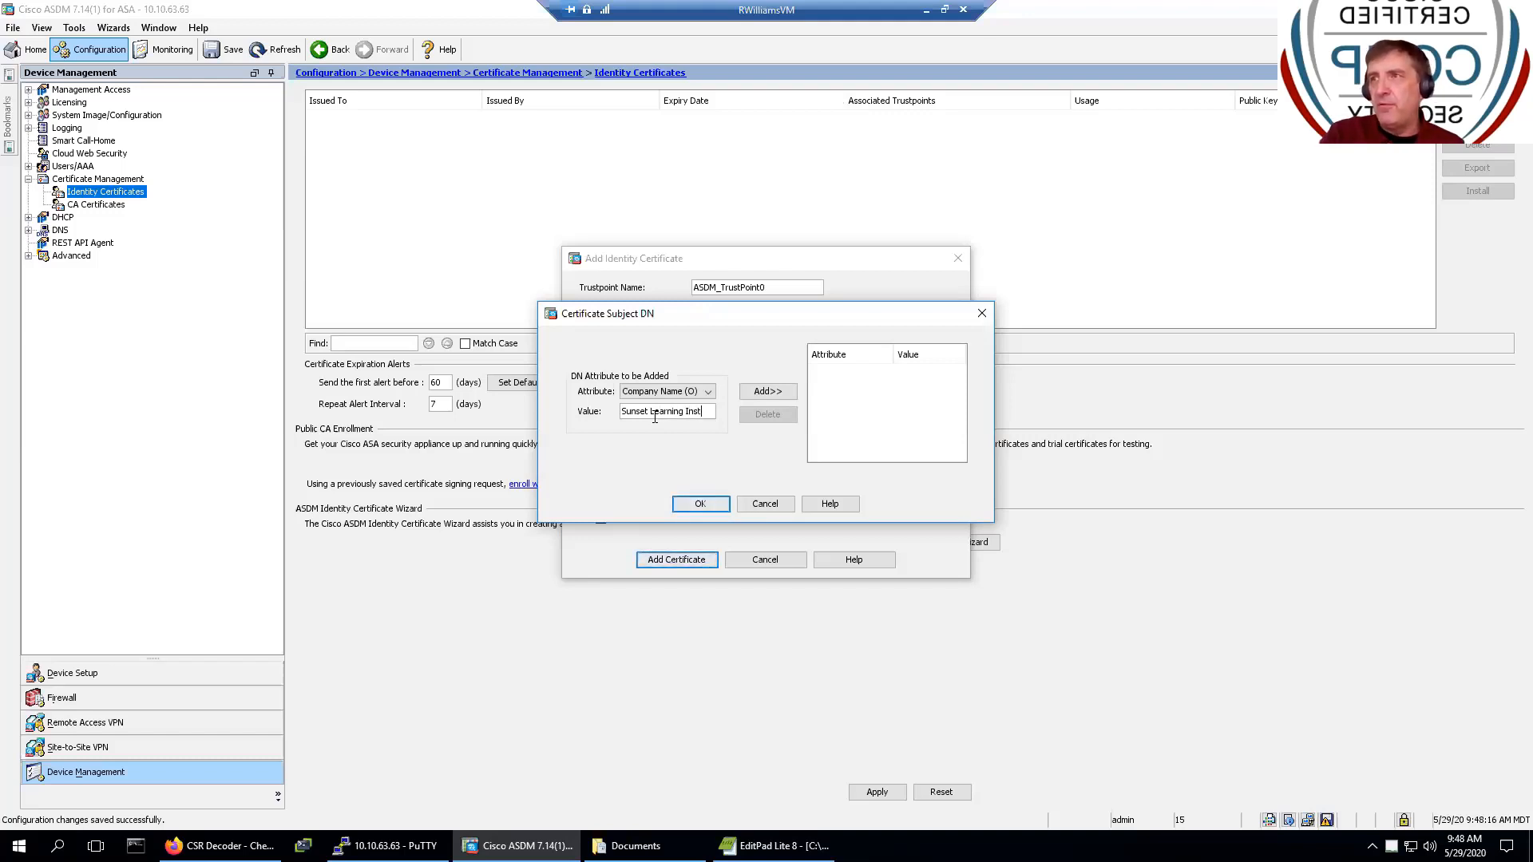
{"action": "type", "text": "itue"}
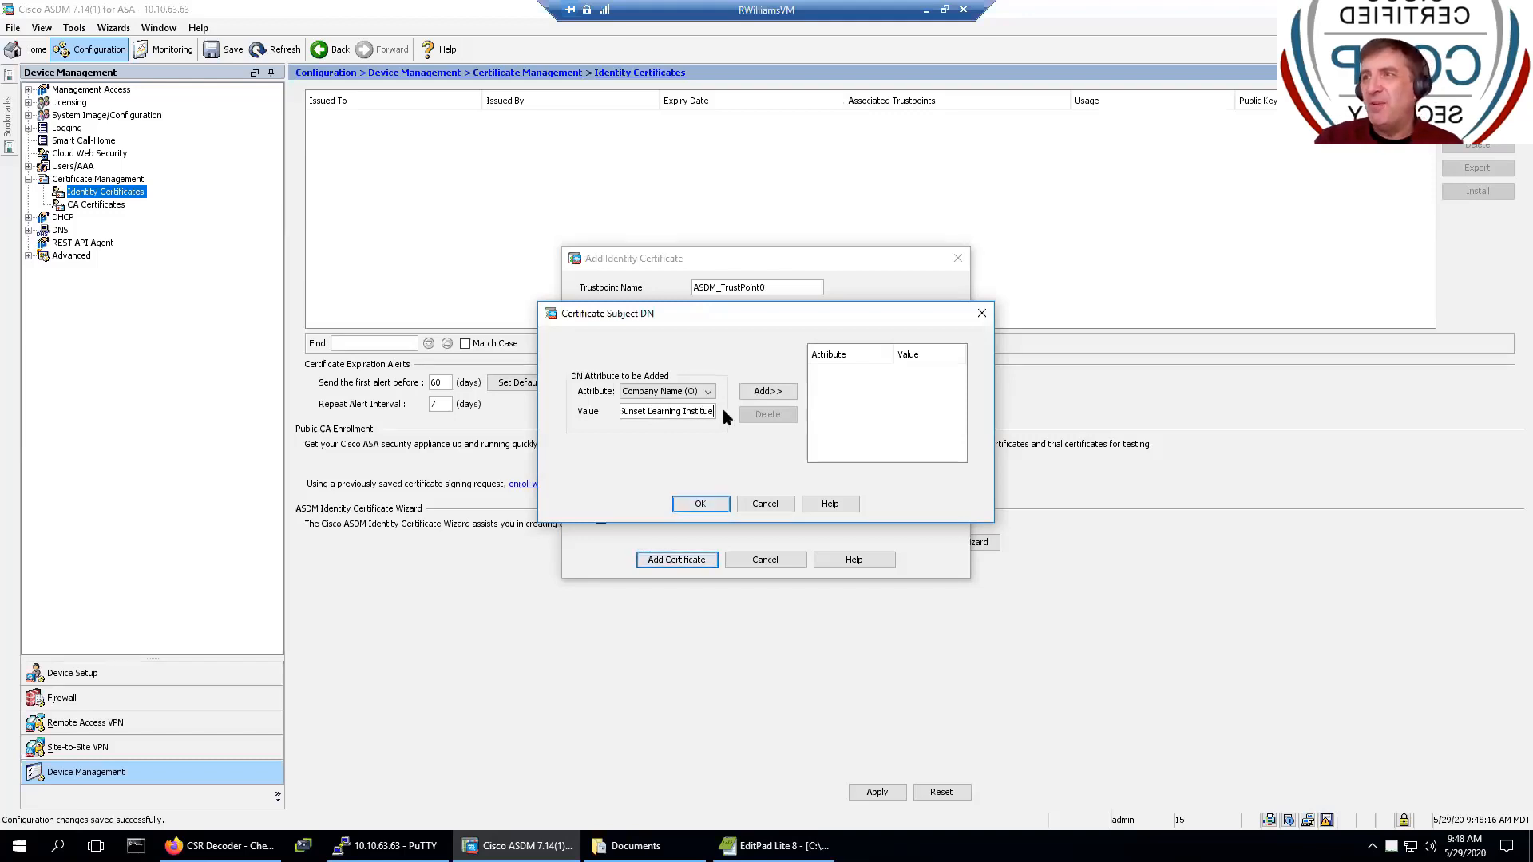
{"action": "key", "text": "BackSpace"}
{"action": "key", "text": "BackSpace"}
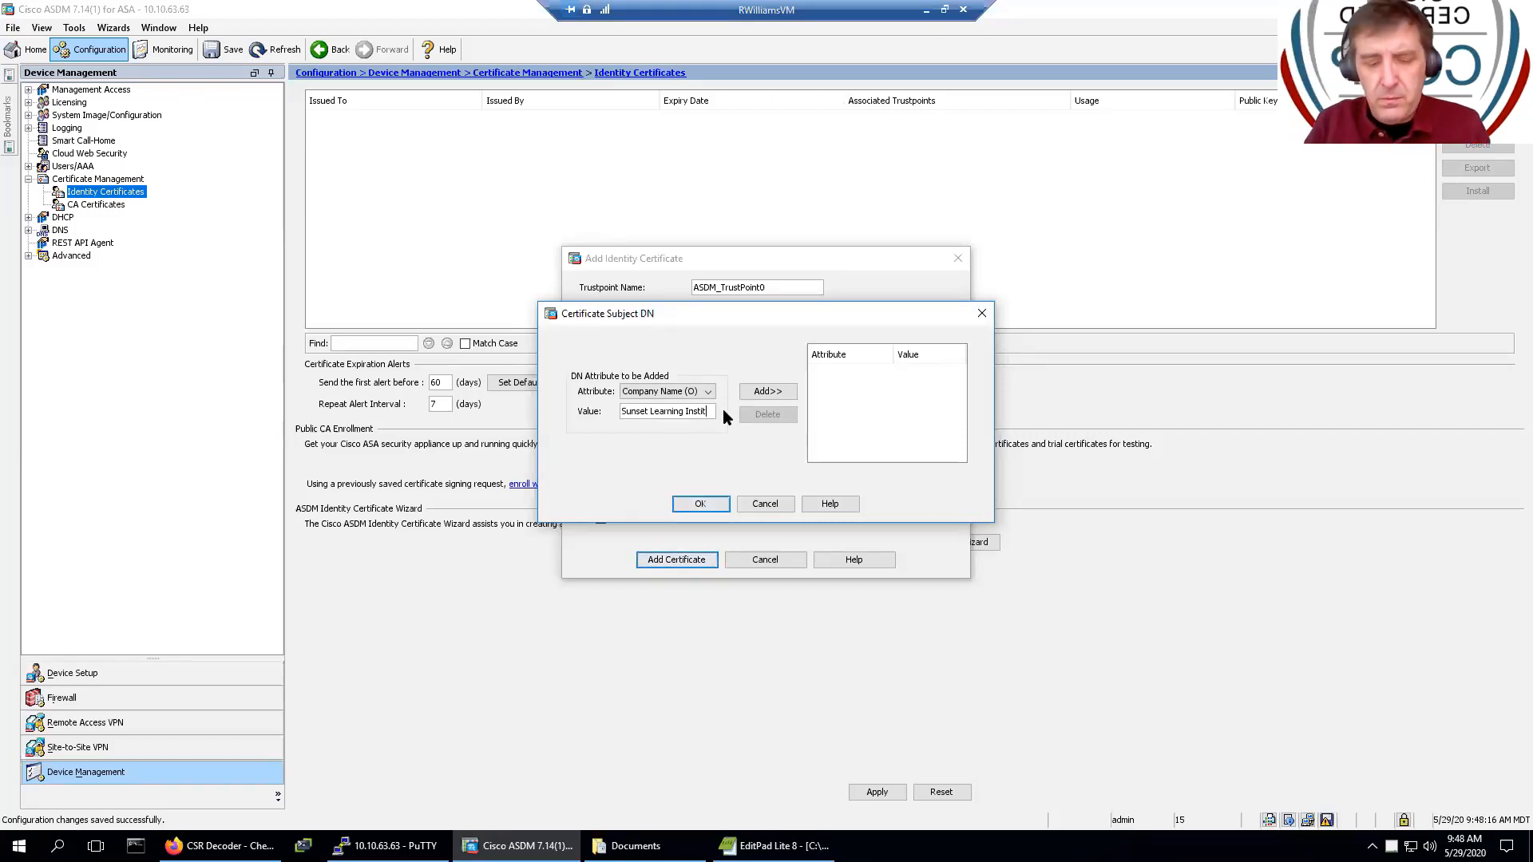
{"action": "type", "text": "ute"}
{"action": "left_click", "coordinate": [755, 393]}
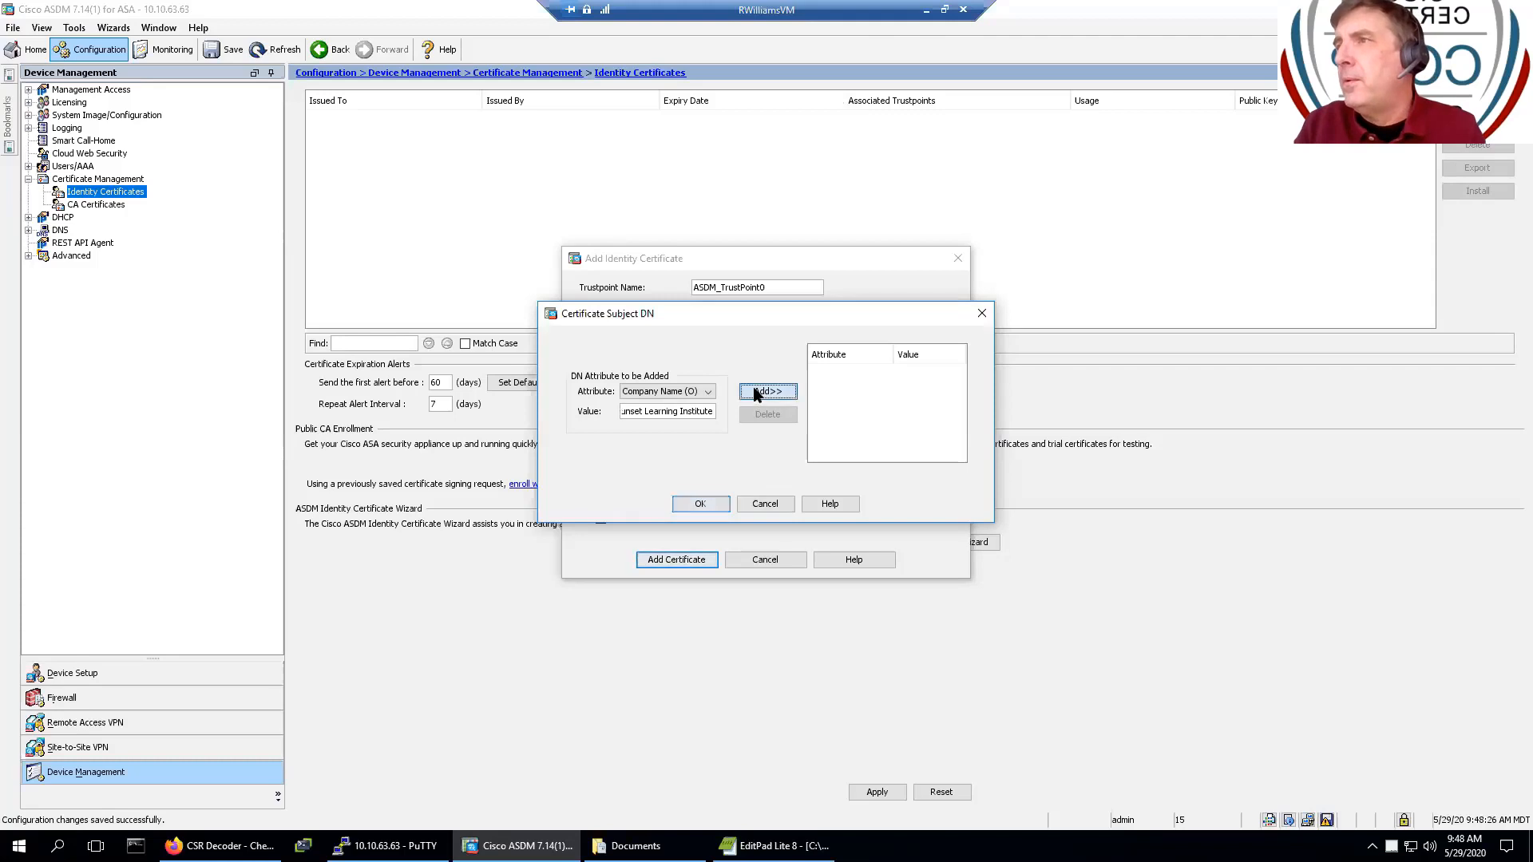
- Add Common Name (CN) * and Country (C) US to the subject DN
{"action": "left_click", "coordinate": [654, 392]}
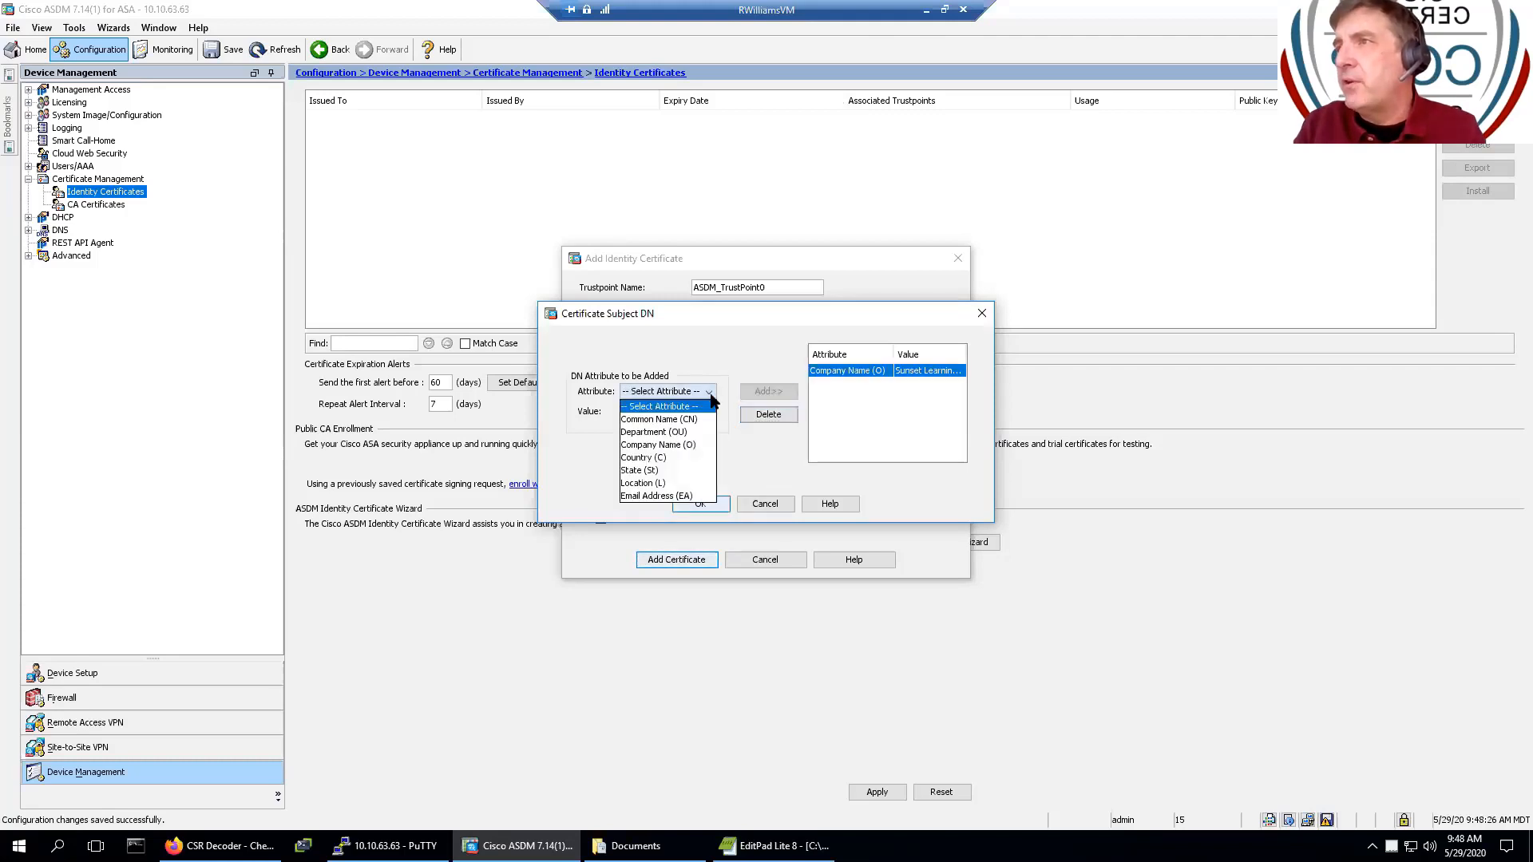
{"action": "left_click", "coordinate": [670, 419]}
{"action": "left_click", "coordinate": [677, 412]}
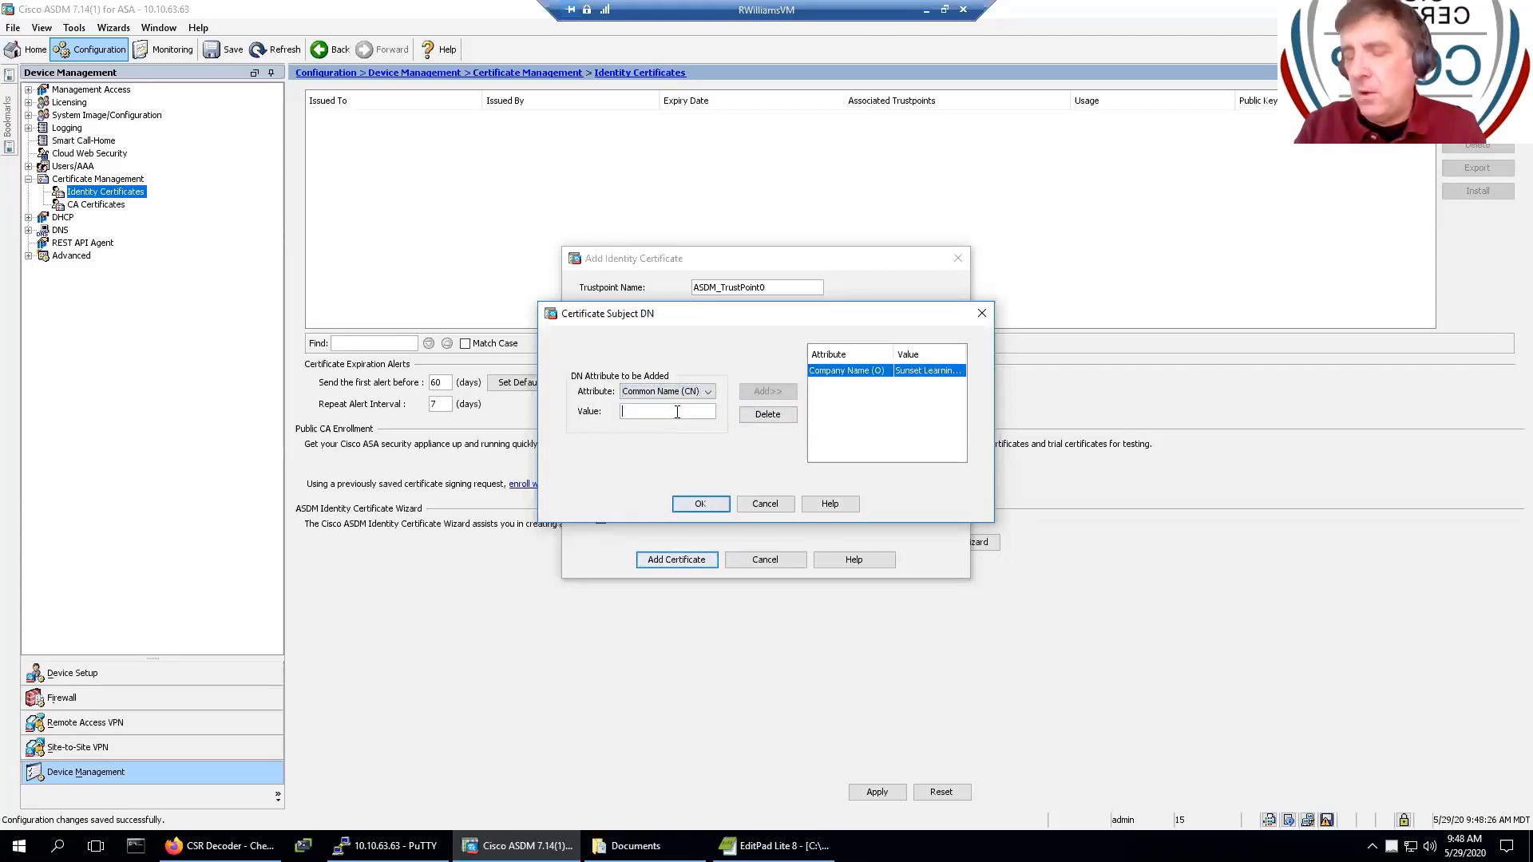
{"action": "type", "text": "*"}
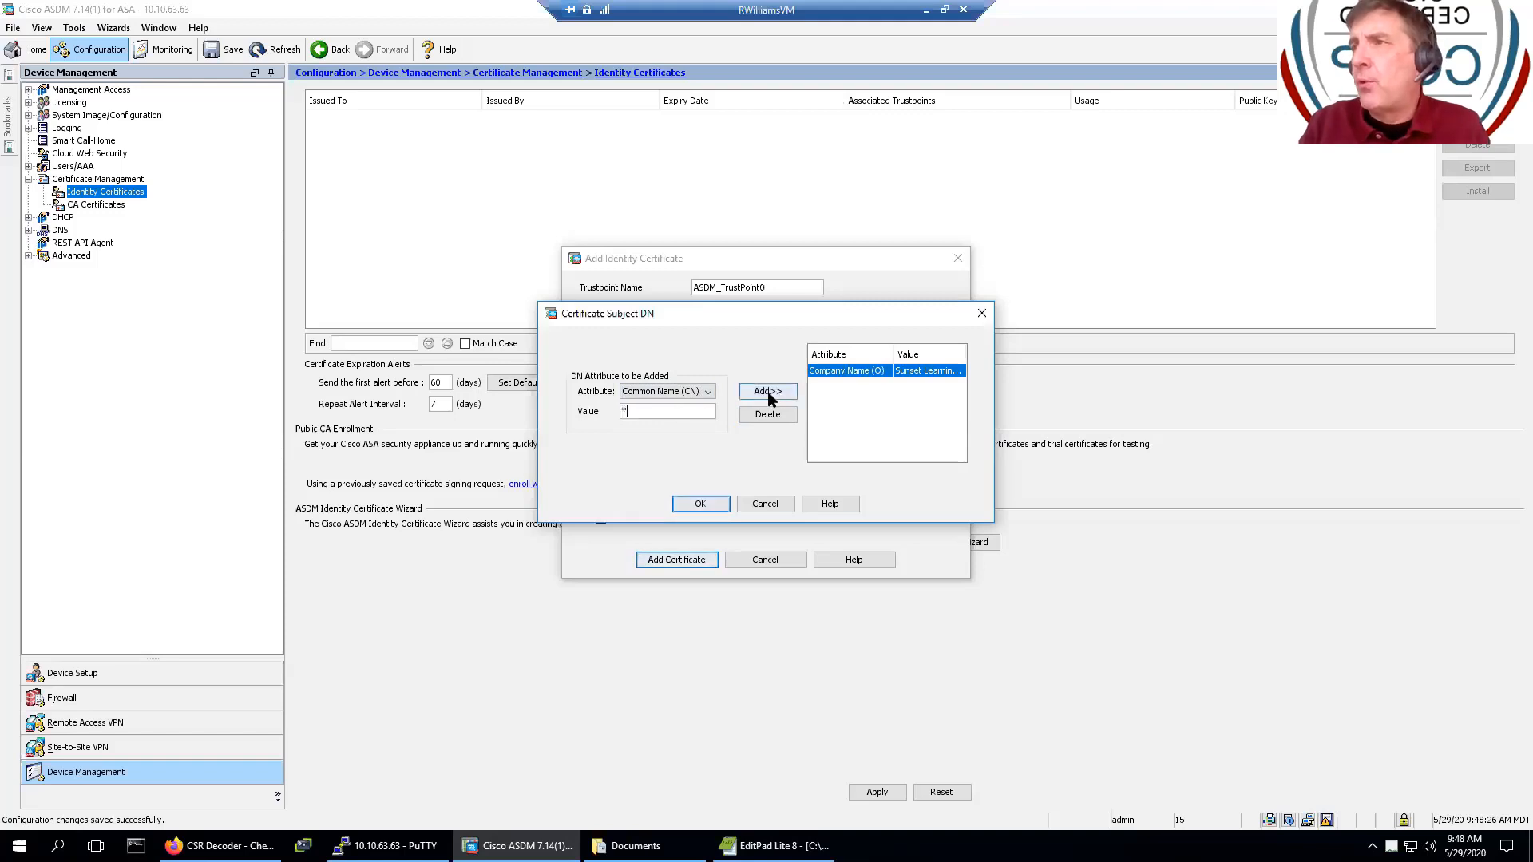
{"action": "left_click", "coordinate": [769, 393]}
{"action": "left_click", "coordinate": [708, 392]}
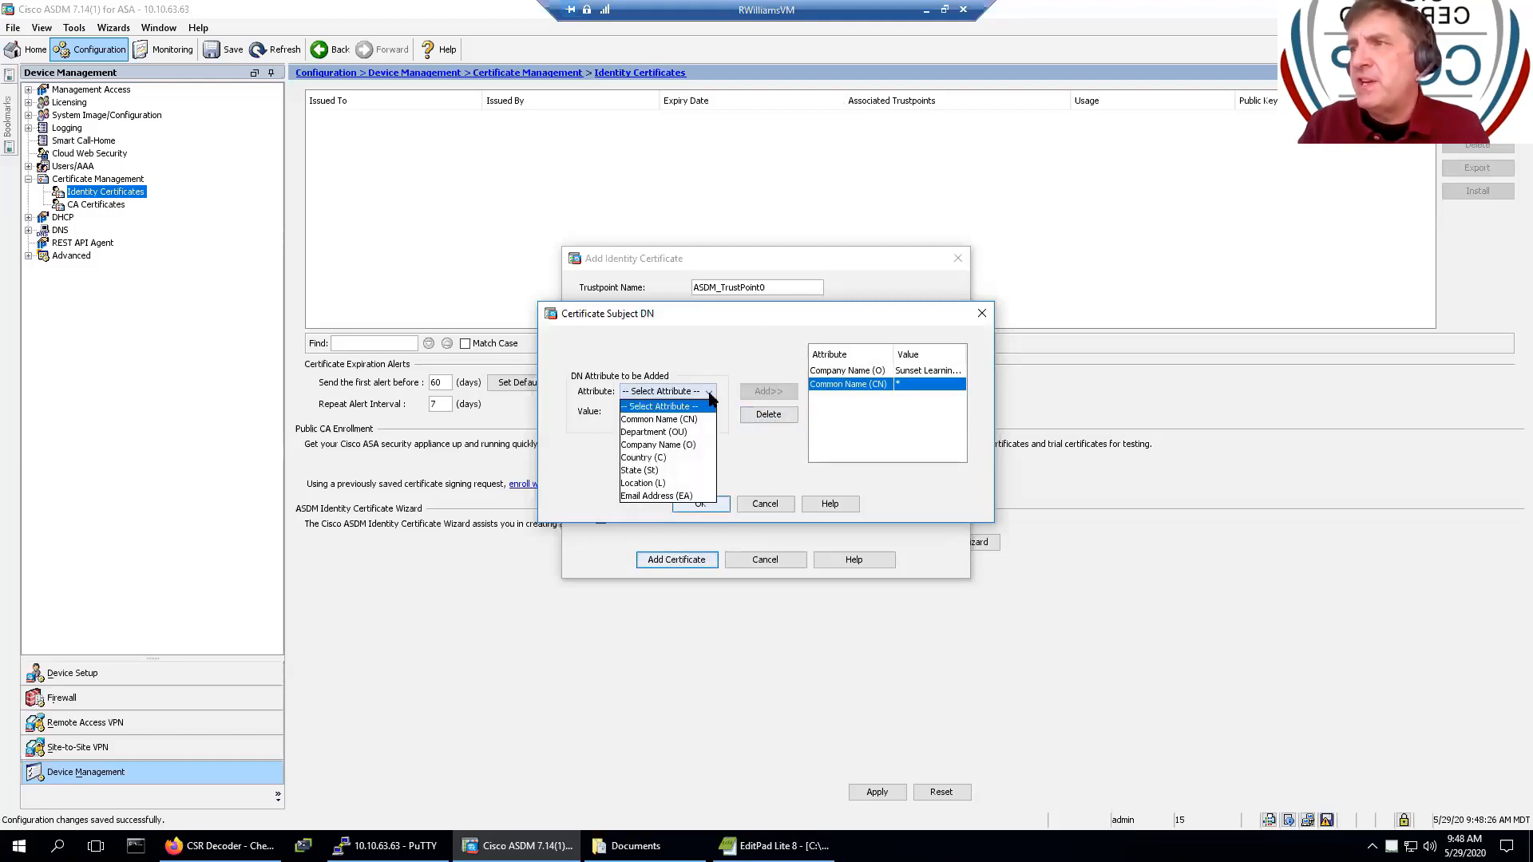
{"action": "left_click", "coordinate": [667, 458]}
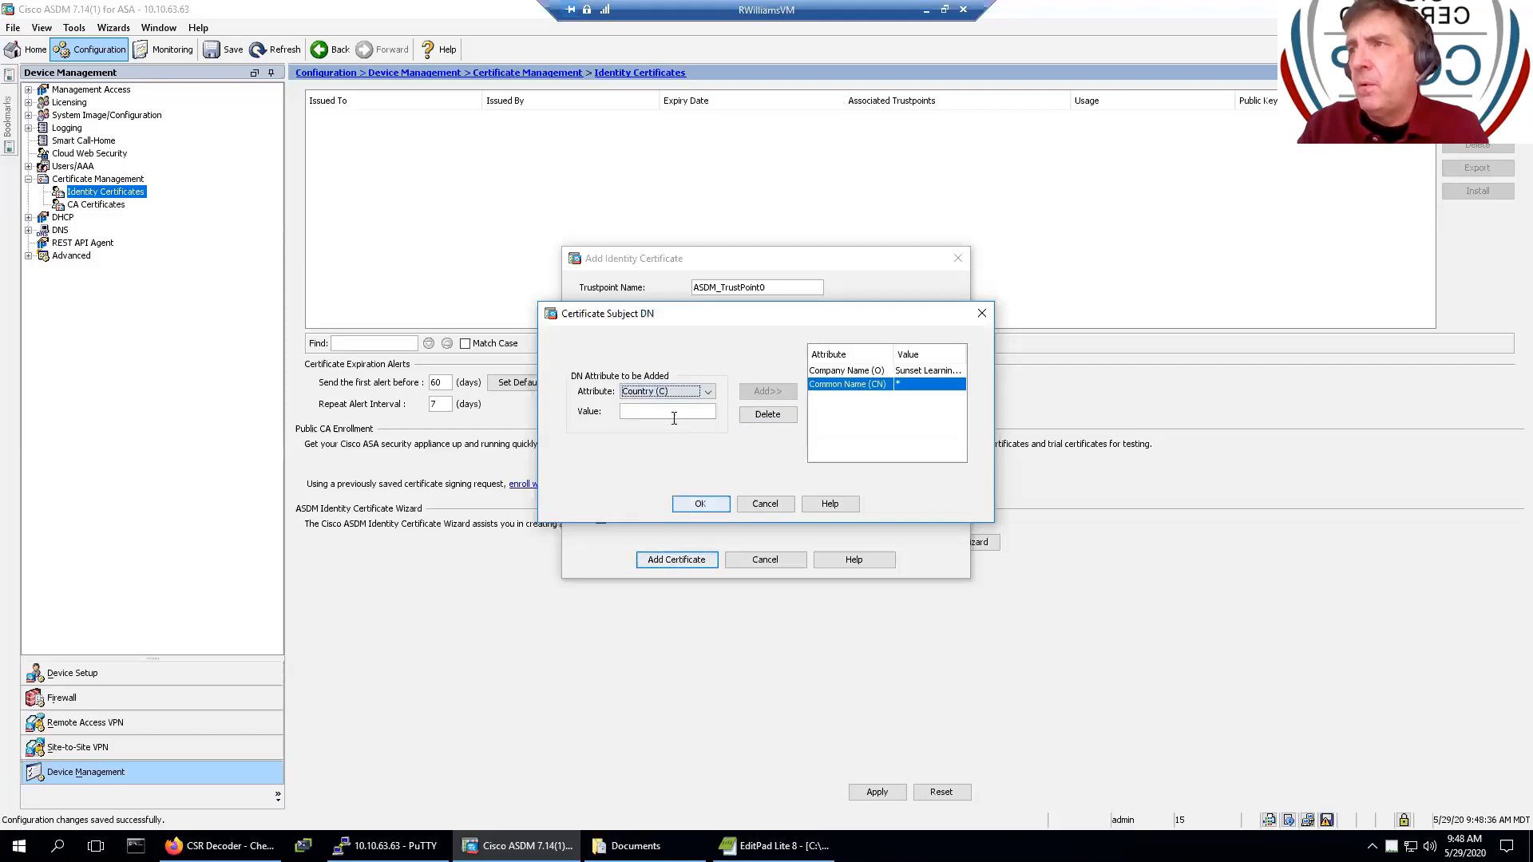
{"action": "left_click", "coordinate": [674, 410]}
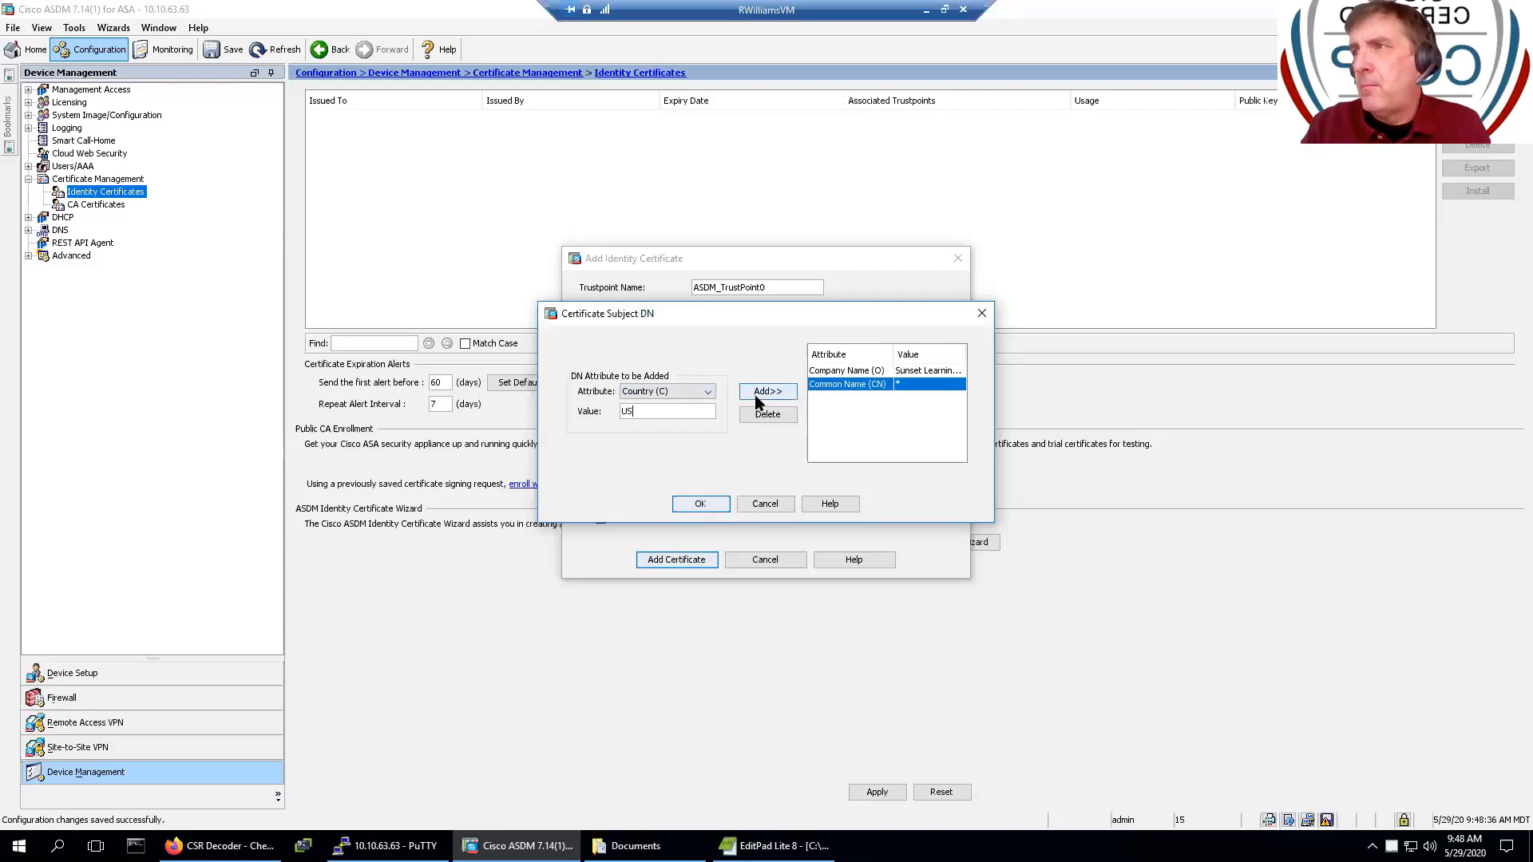
{"action": "left_click", "coordinate": [758, 393]}
- Add State (St) Virginia and Location (L) Reston, then accept the subject DN
{"action": "left_click", "coordinate": [704, 393]}
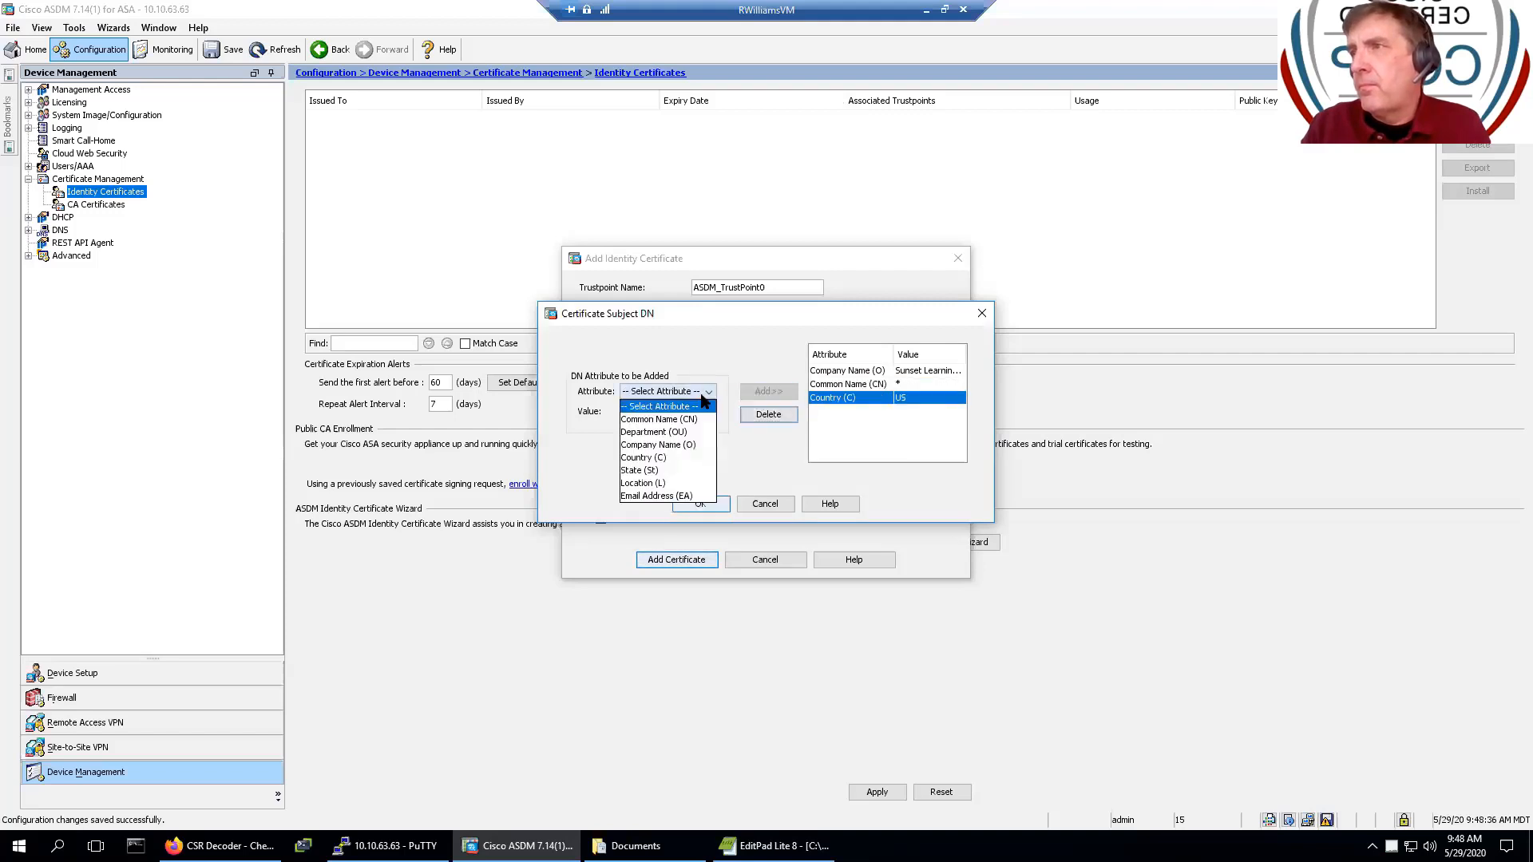
{"action": "left_click", "coordinate": [675, 470]}
{"action": "left_click", "coordinate": [668, 414]}
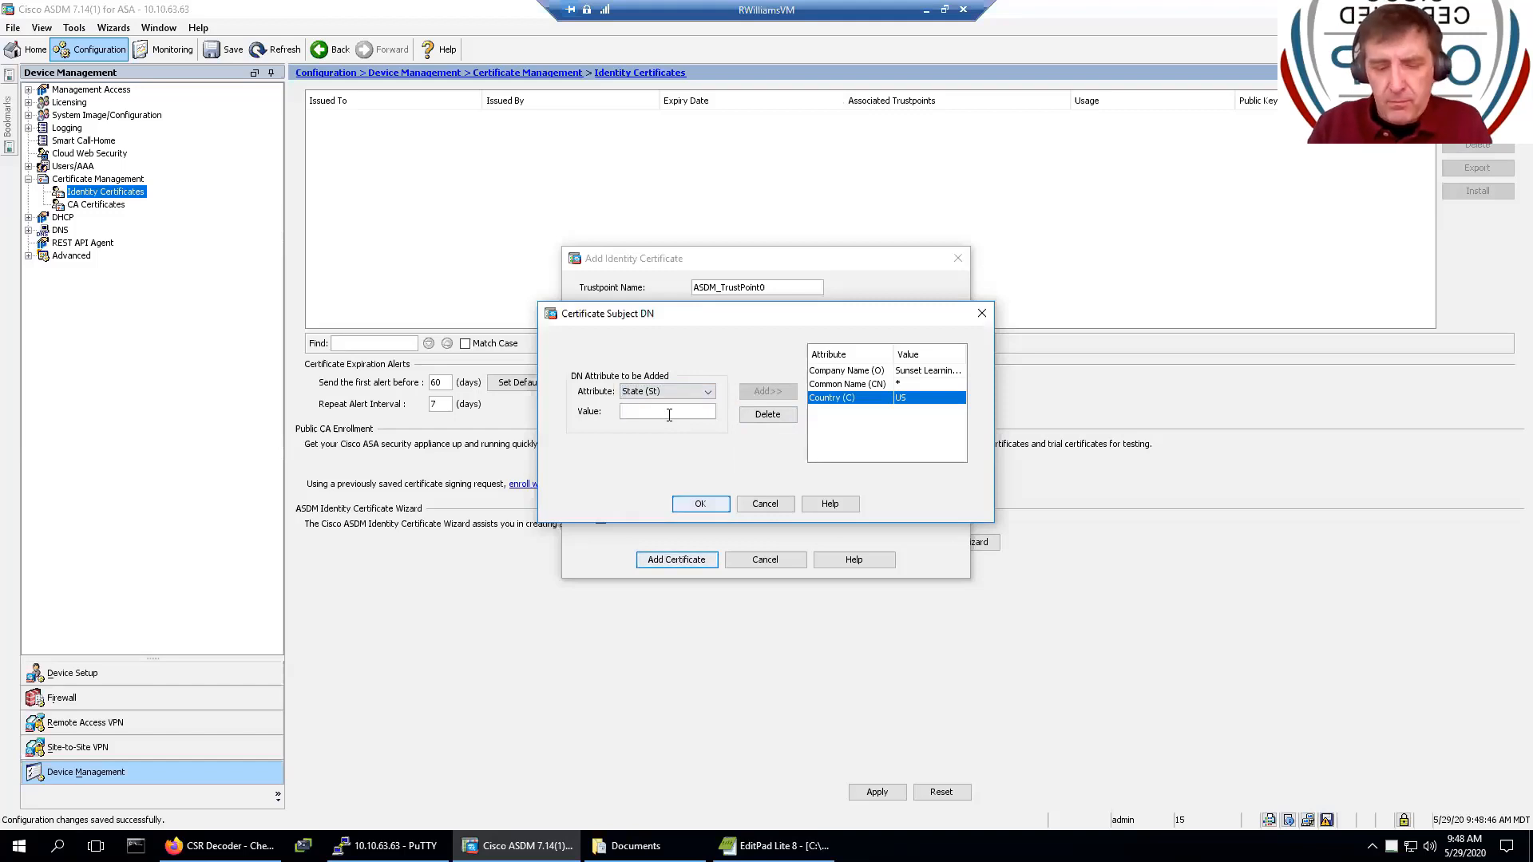
{"action": "type", "text": "Virginia"}
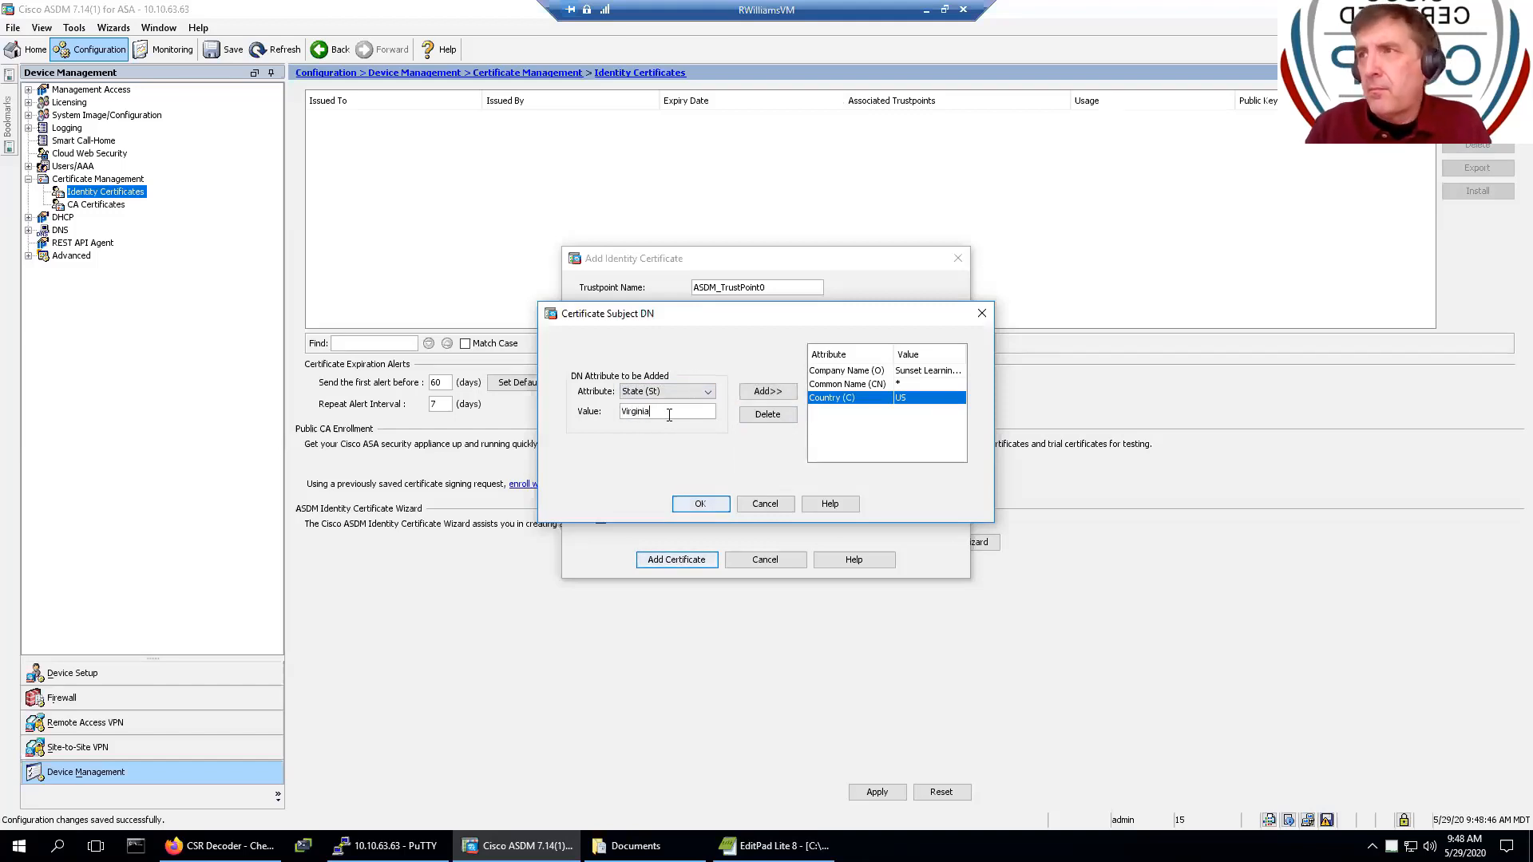
{"action": "left_click", "coordinate": [766, 391]}
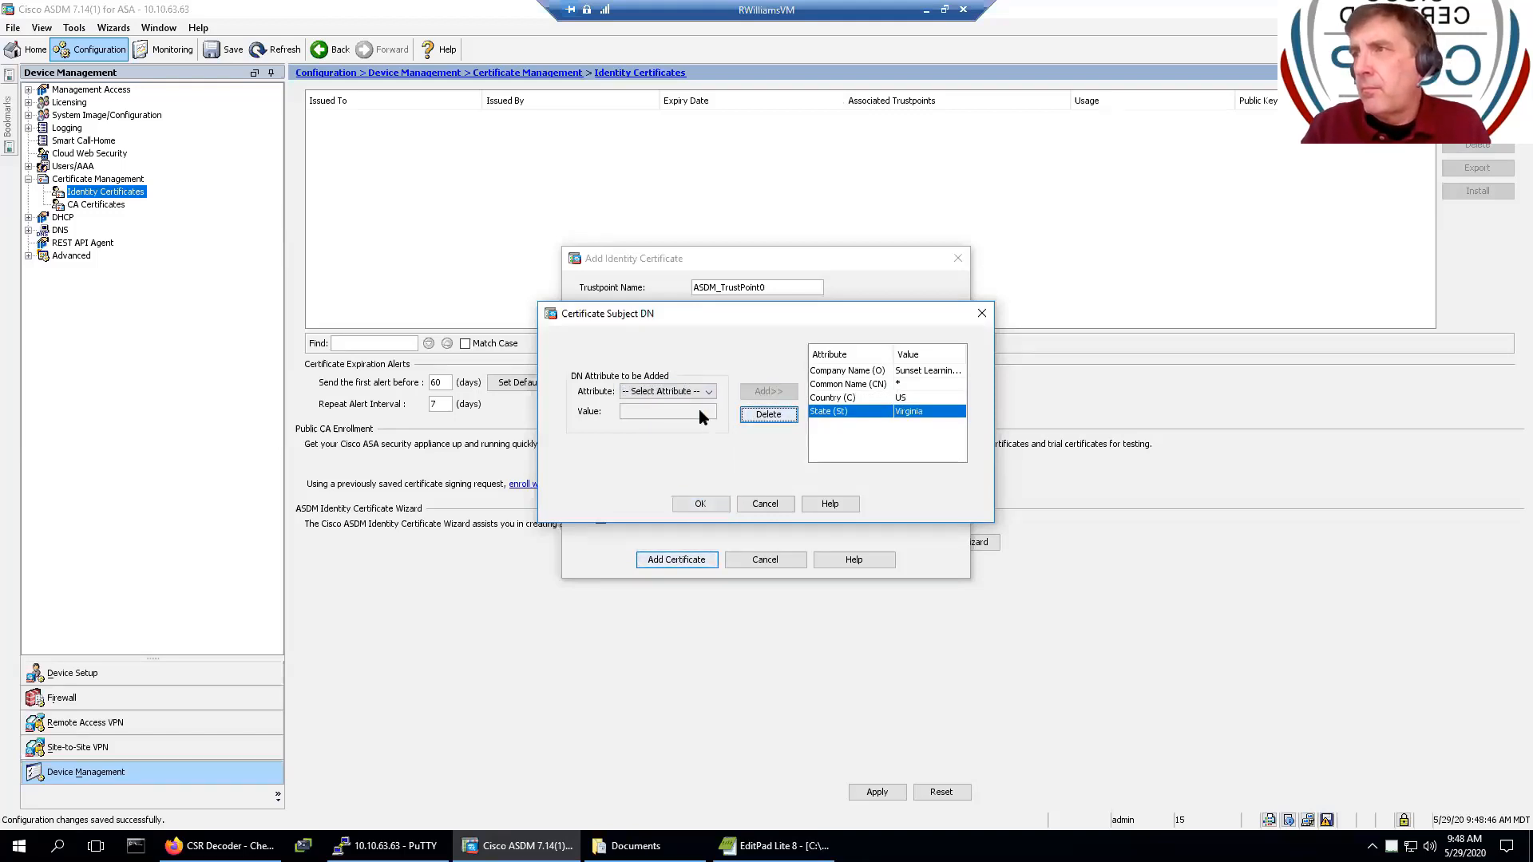
{"action": "left_click", "coordinate": [701, 391]}
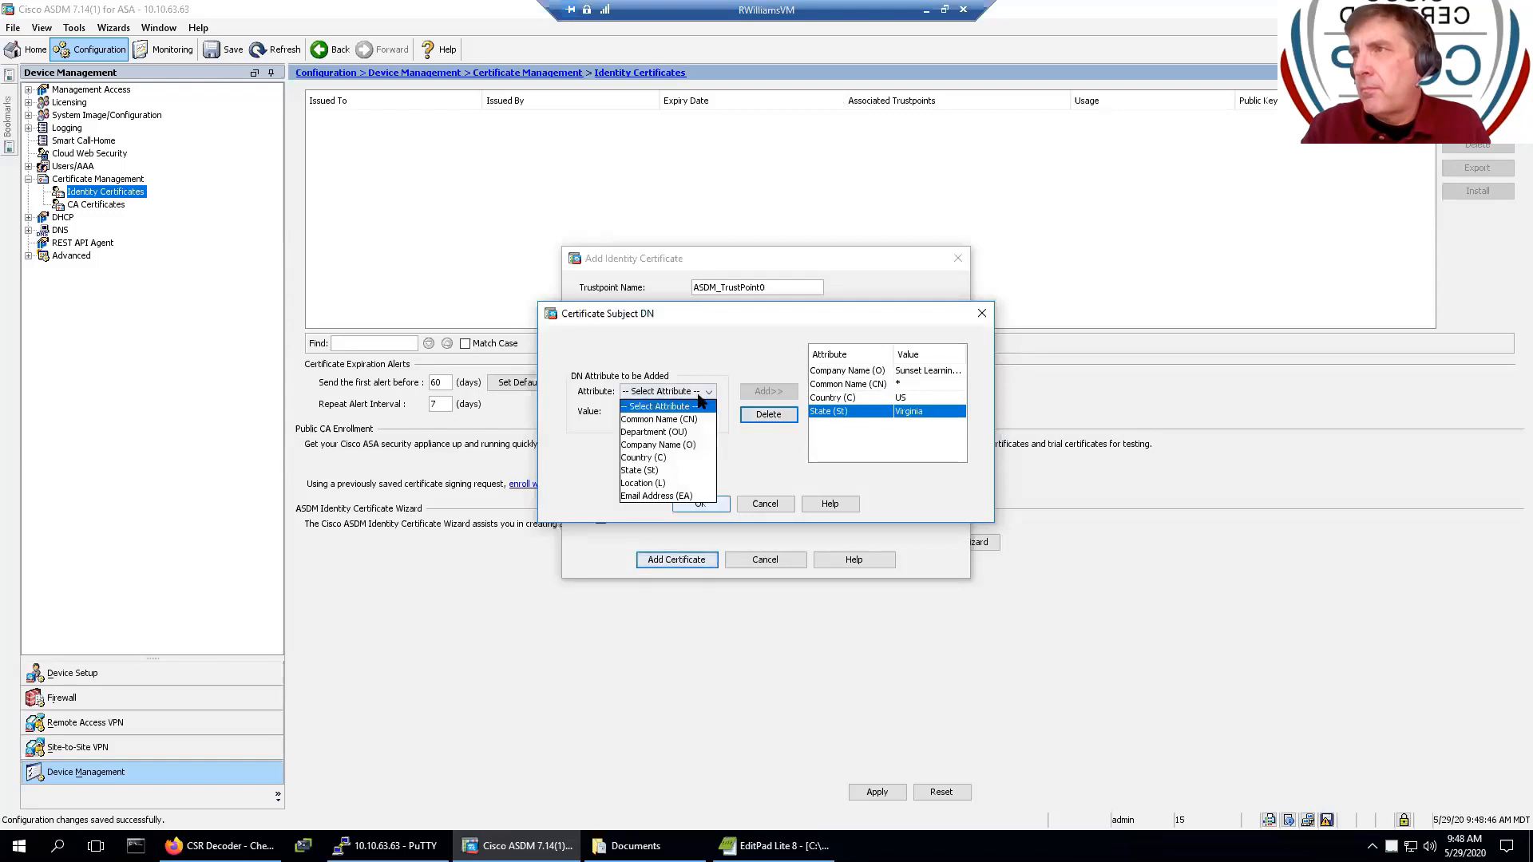
{"action": "left_click", "coordinate": [673, 484]}
{"action": "left_click", "coordinate": [682, 412]}
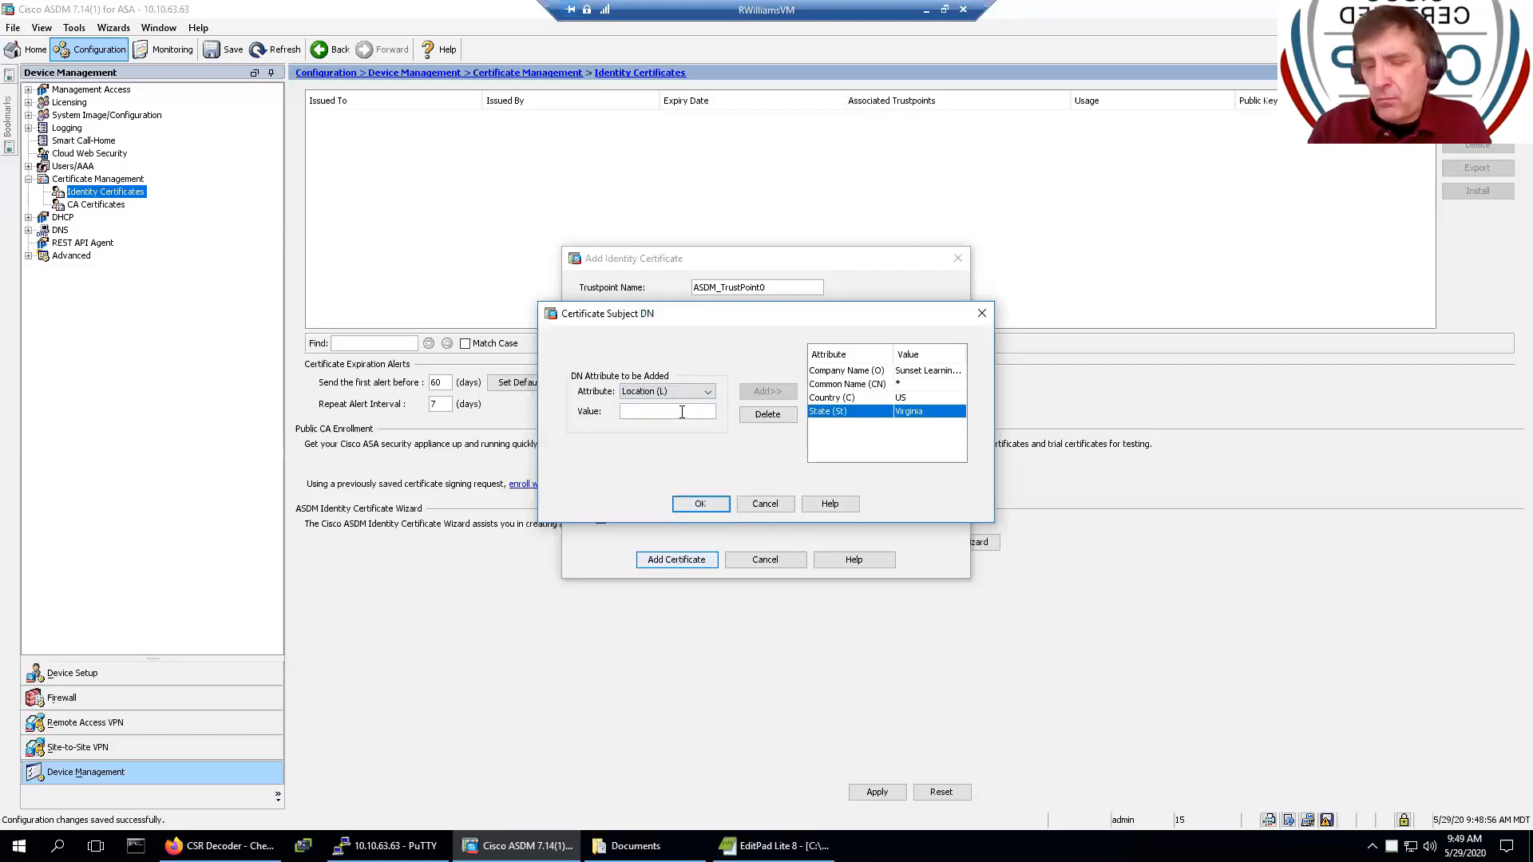
{"action": "type", "text": "Reston"}
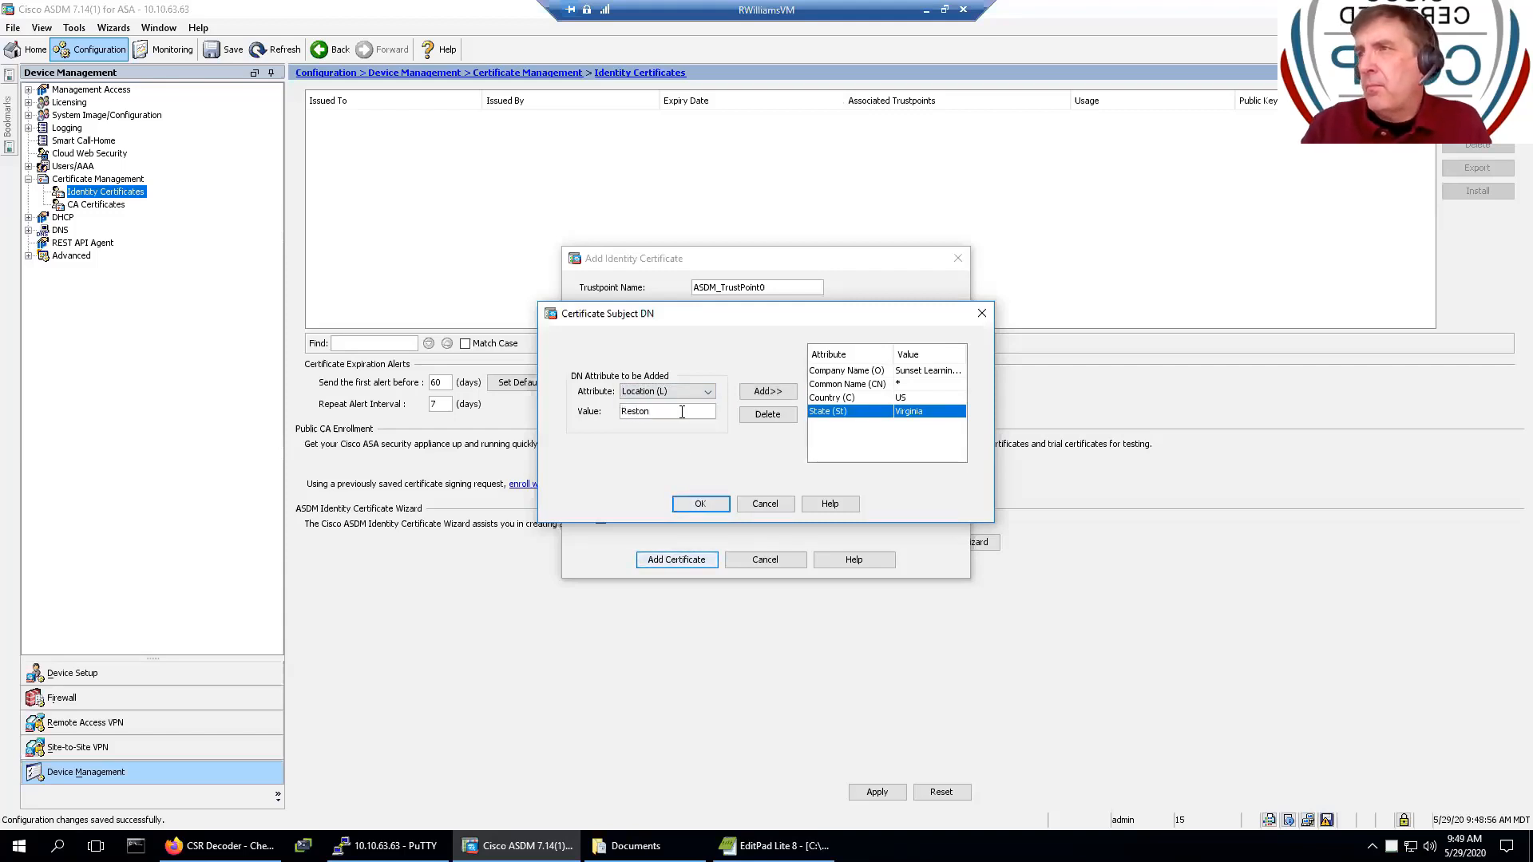
{"action": "left_click", "coordinate": [751, 392]}
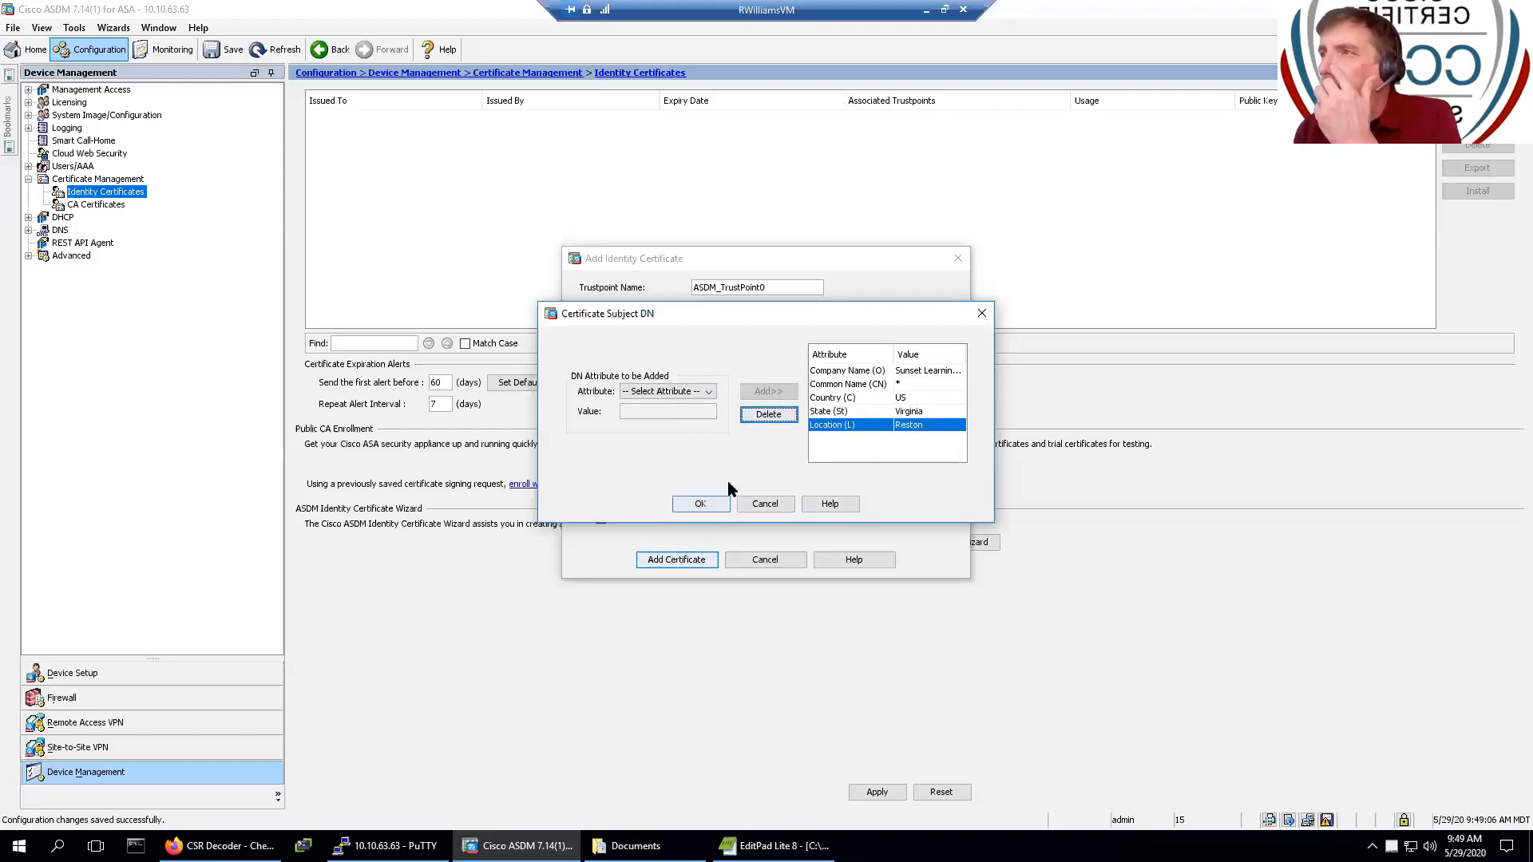
{"action": "left_click", "coordinate": [703, 503]}
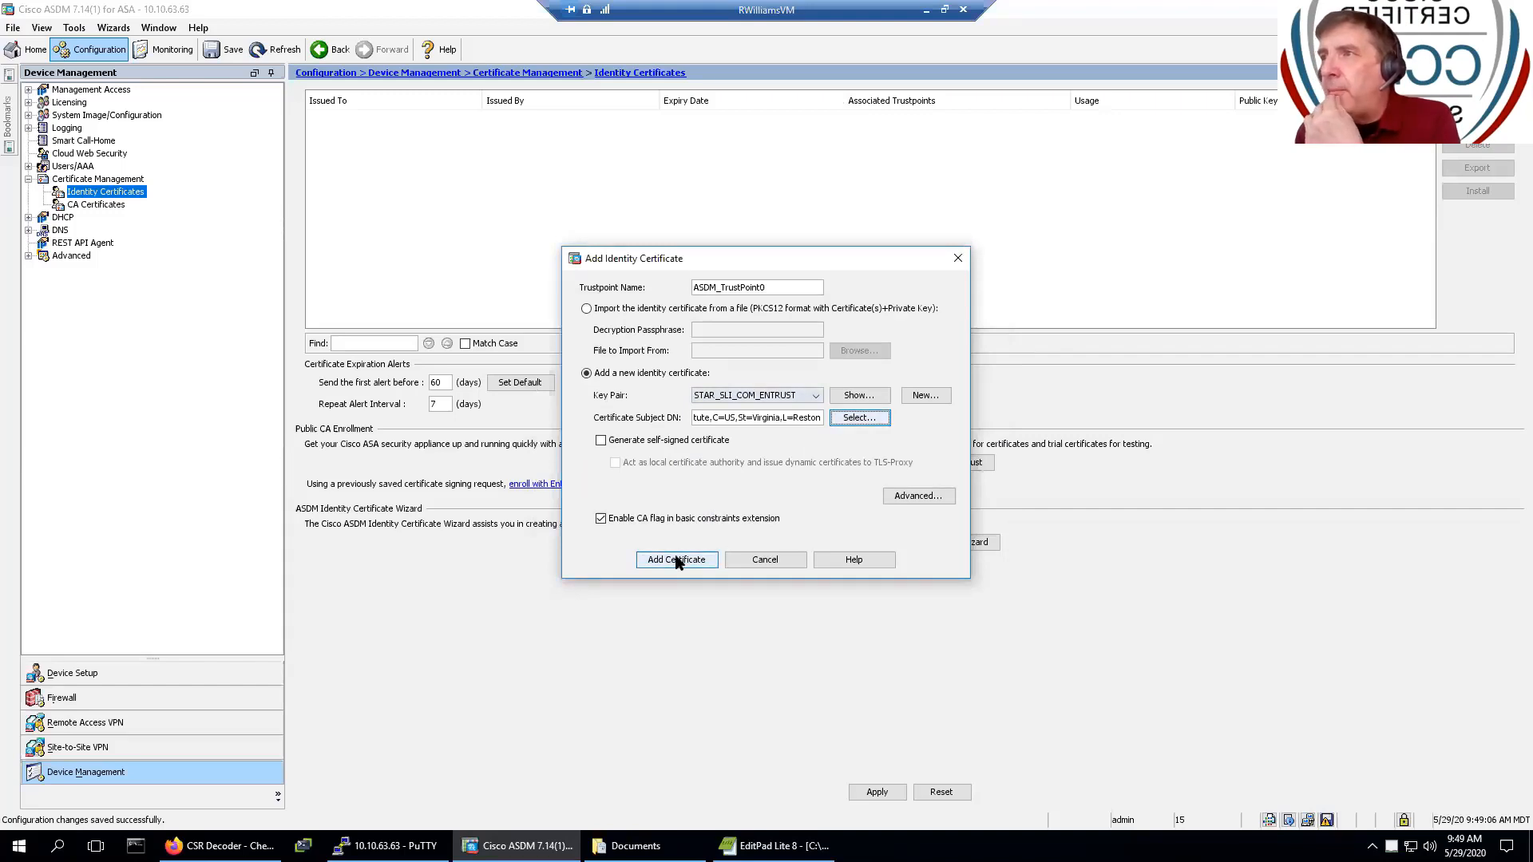
- Clear the FQDN in the advanced options and generate the certificate request
{"action": "left_click", "coordinate": [910, 493]}
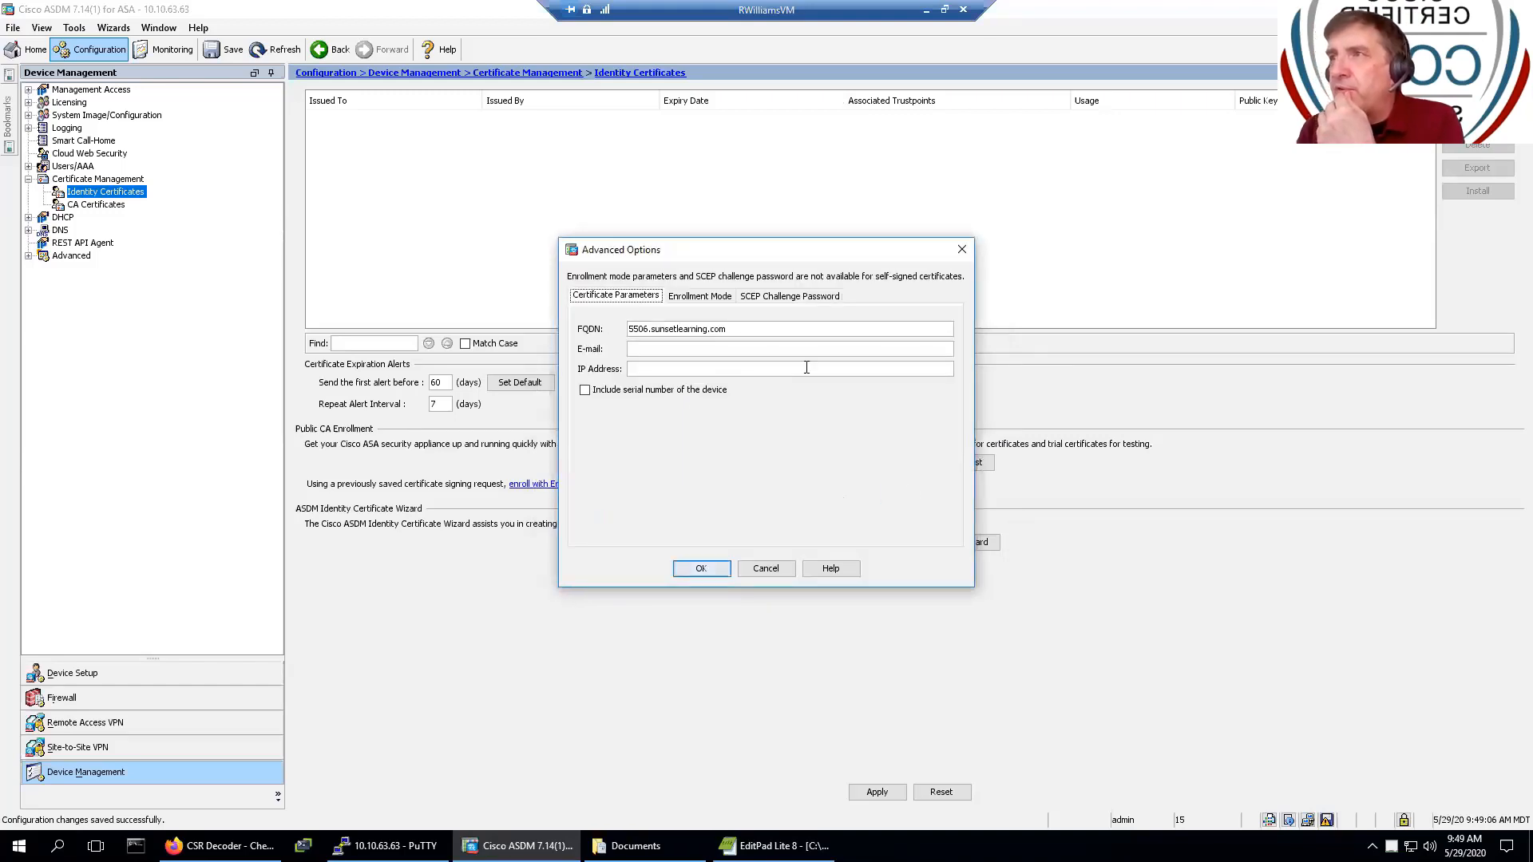
{"action": "left_click_drag", "start_coordinate": [755, 330], "coordinate": [506, 327]}
{"action": "key", "text": "Delete"}
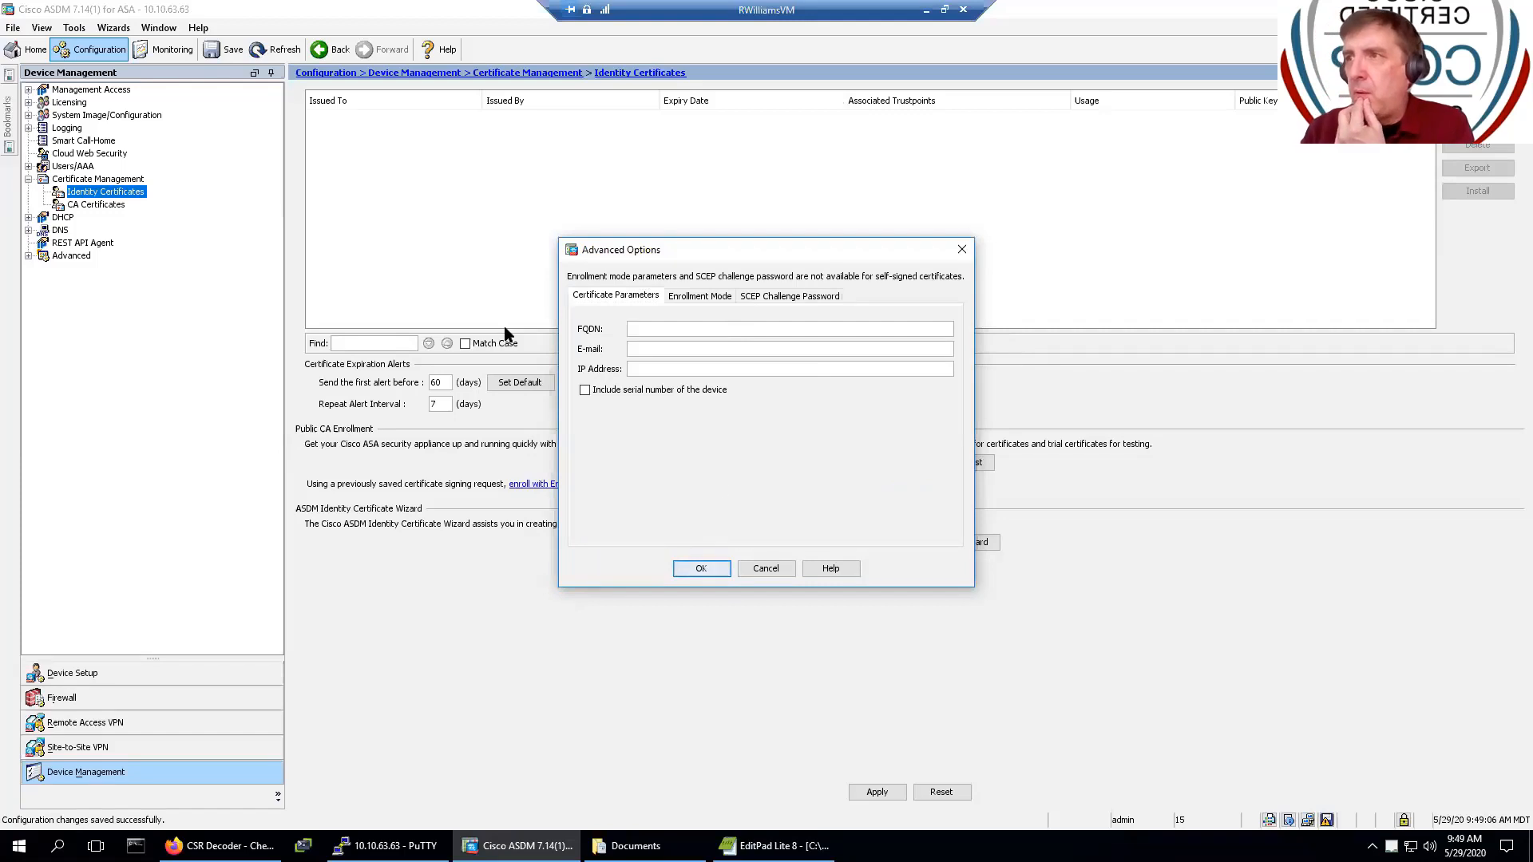
{"action": "left_click", "coordinate": [700, 567]}
{"action": "left_click", "coordinate": [701, 560]}
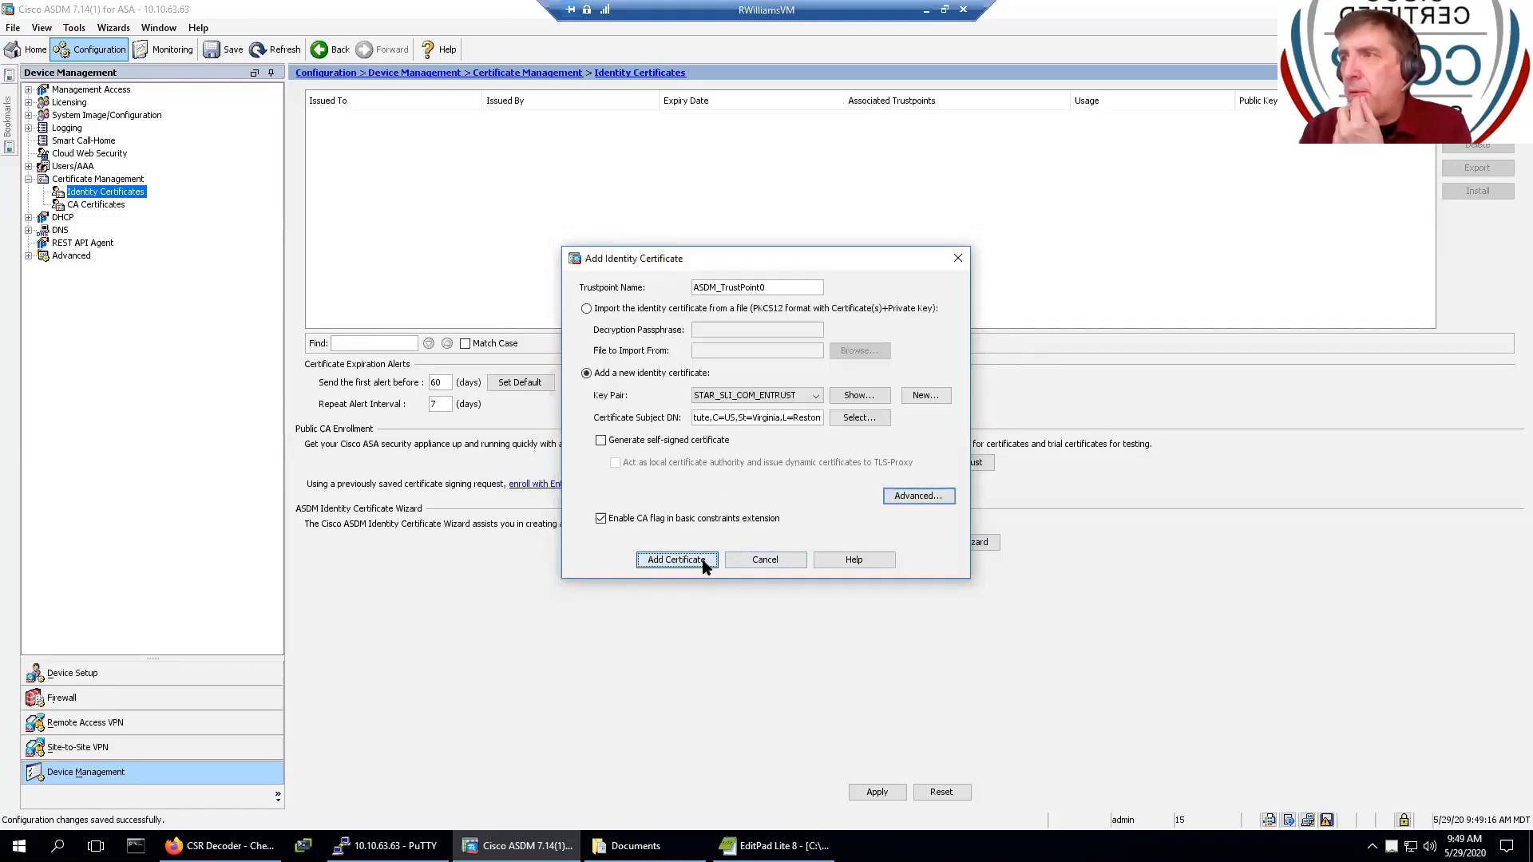
{"action": "left_click", "coordinate": [690, 573]}
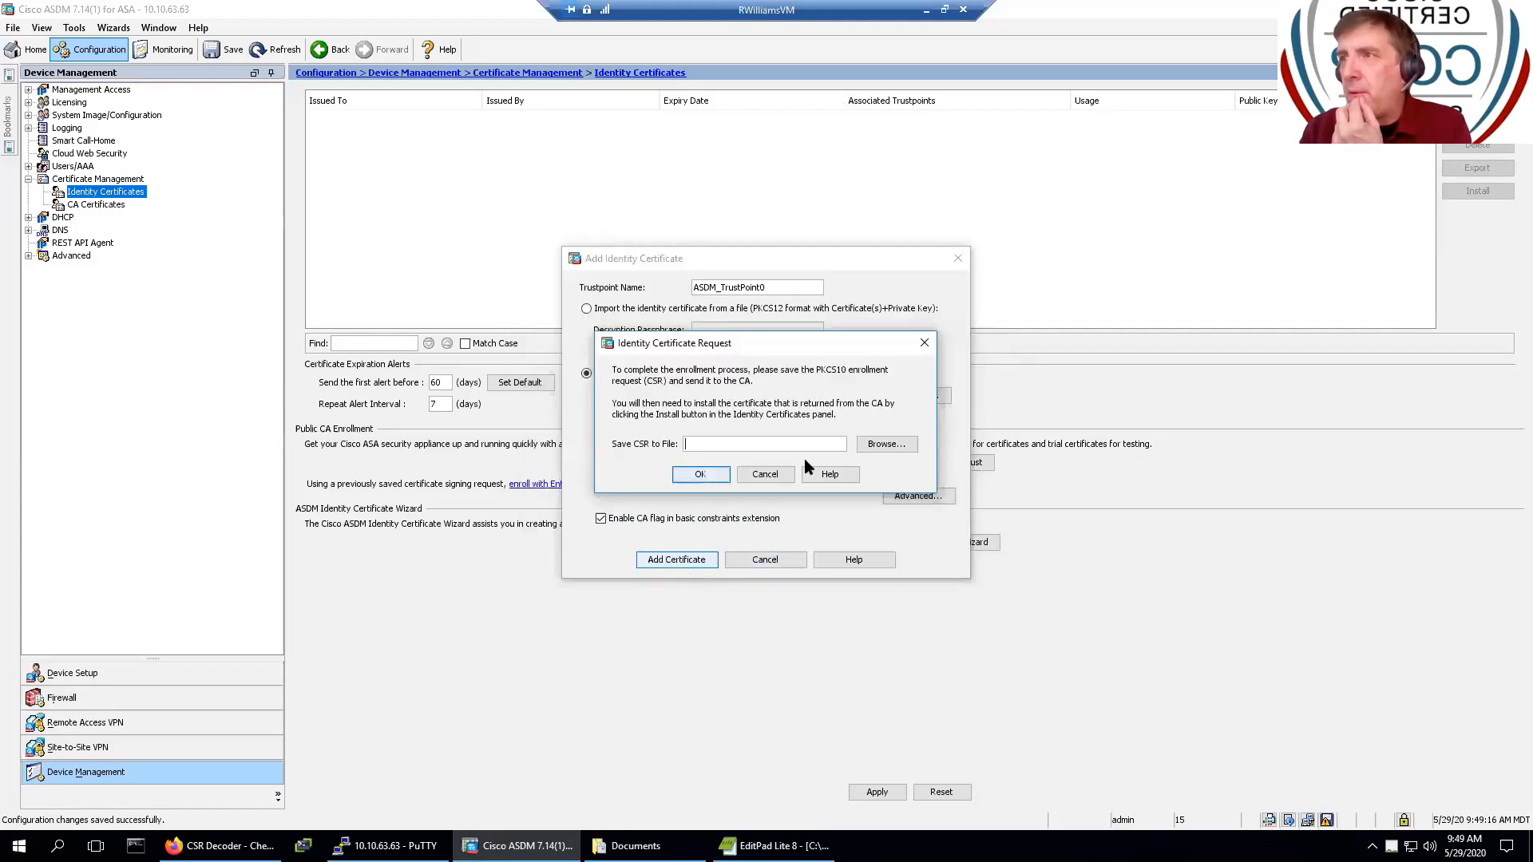
- Save the CSR over the existing Entrust_CSR.txt, confirming the overwrite
{"action": "left_click", "coordinate": [884, 444]}
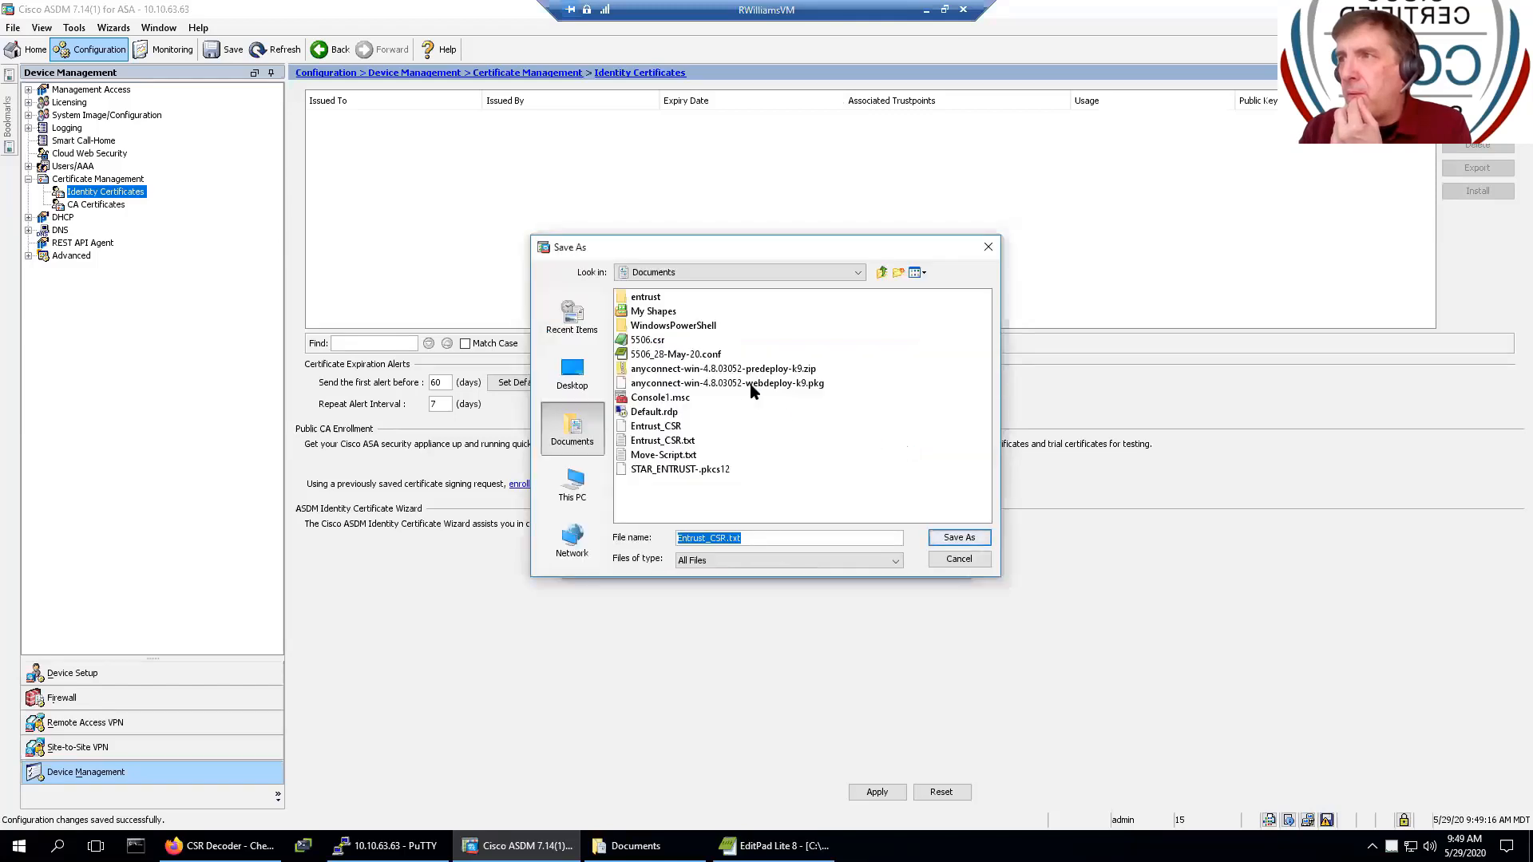
{"action": "left_click", "coordinate": [667, 442]}
{"action": "left_click", "coordinate": [954, 540]}
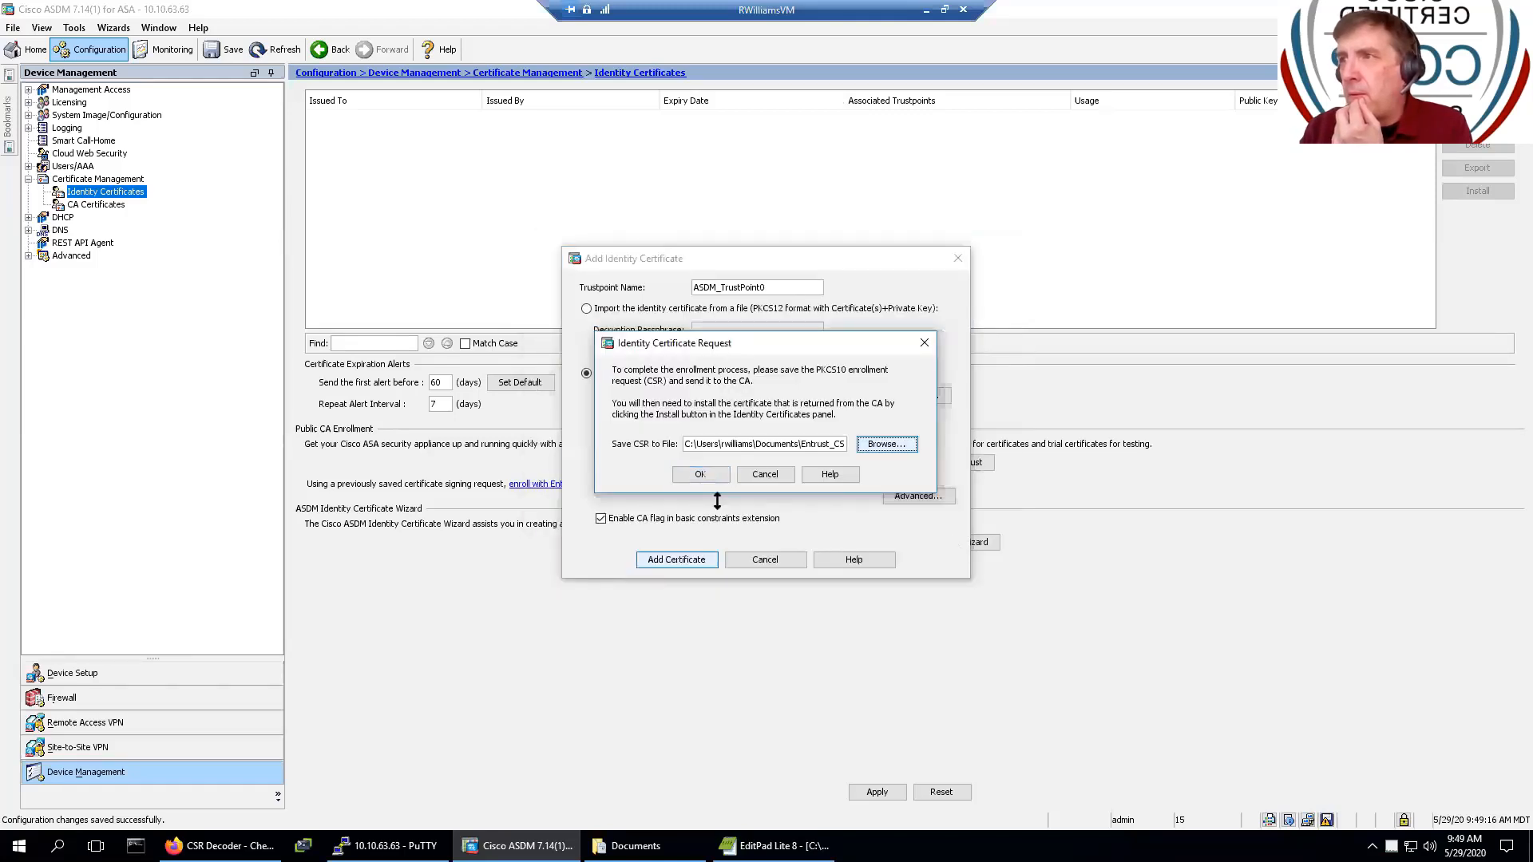
{"action": "left_click", "coordinate": [699, 474]}
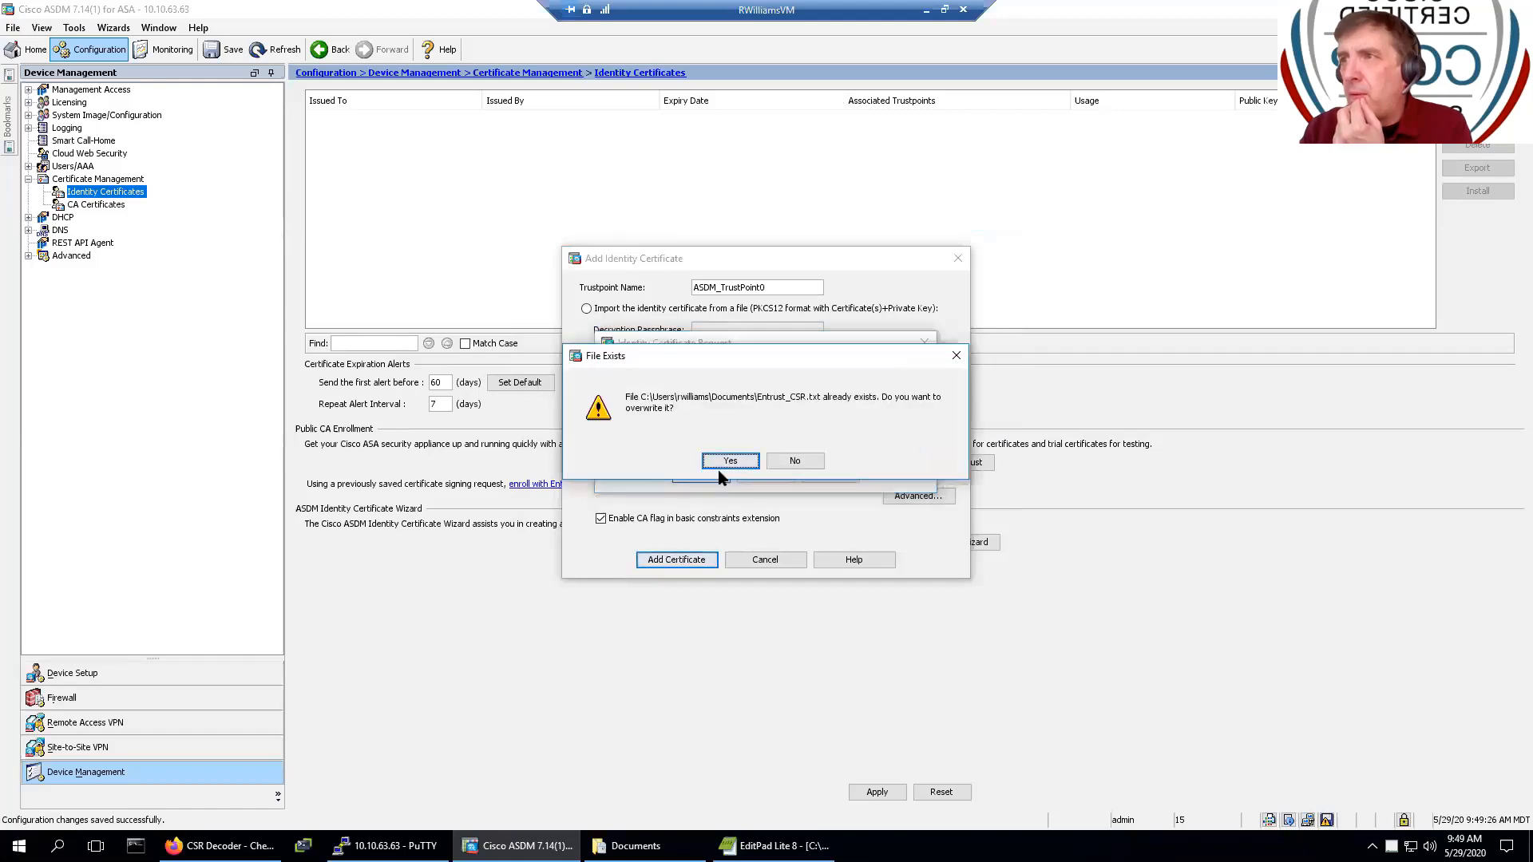
{"action": "left_click", "coordinate": [729, 463]}
{"action": "left_click", "coordinate": [753, 471]}
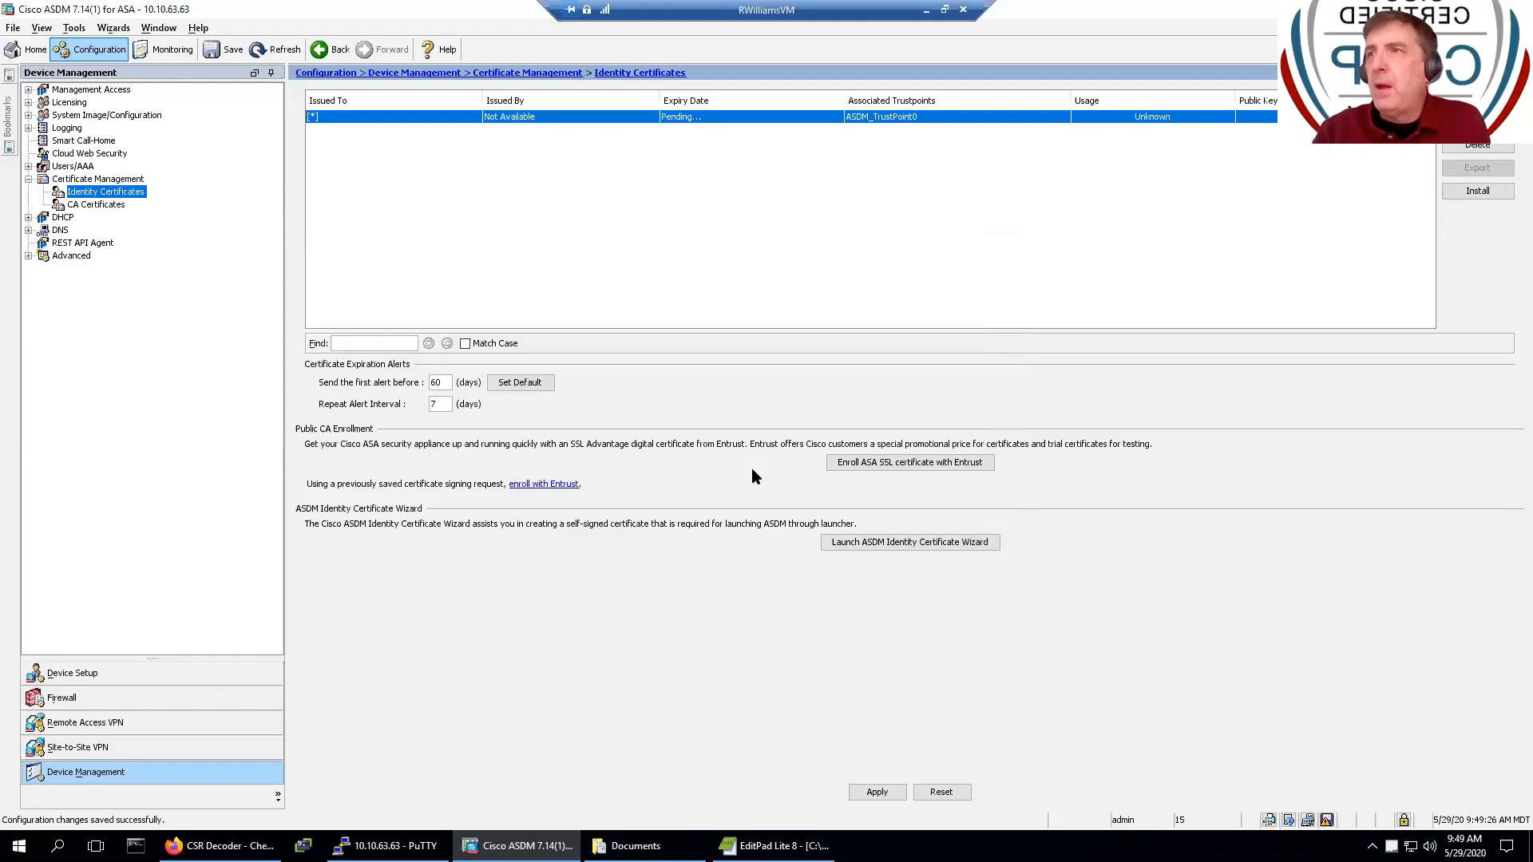
- Close the outdated Entrust_CSR.txt in EditPad Lite and return to the Documents folder
{"action": "key", "text": "alt+Tab"}
{"action": "key", "text": "alt+Tab"}
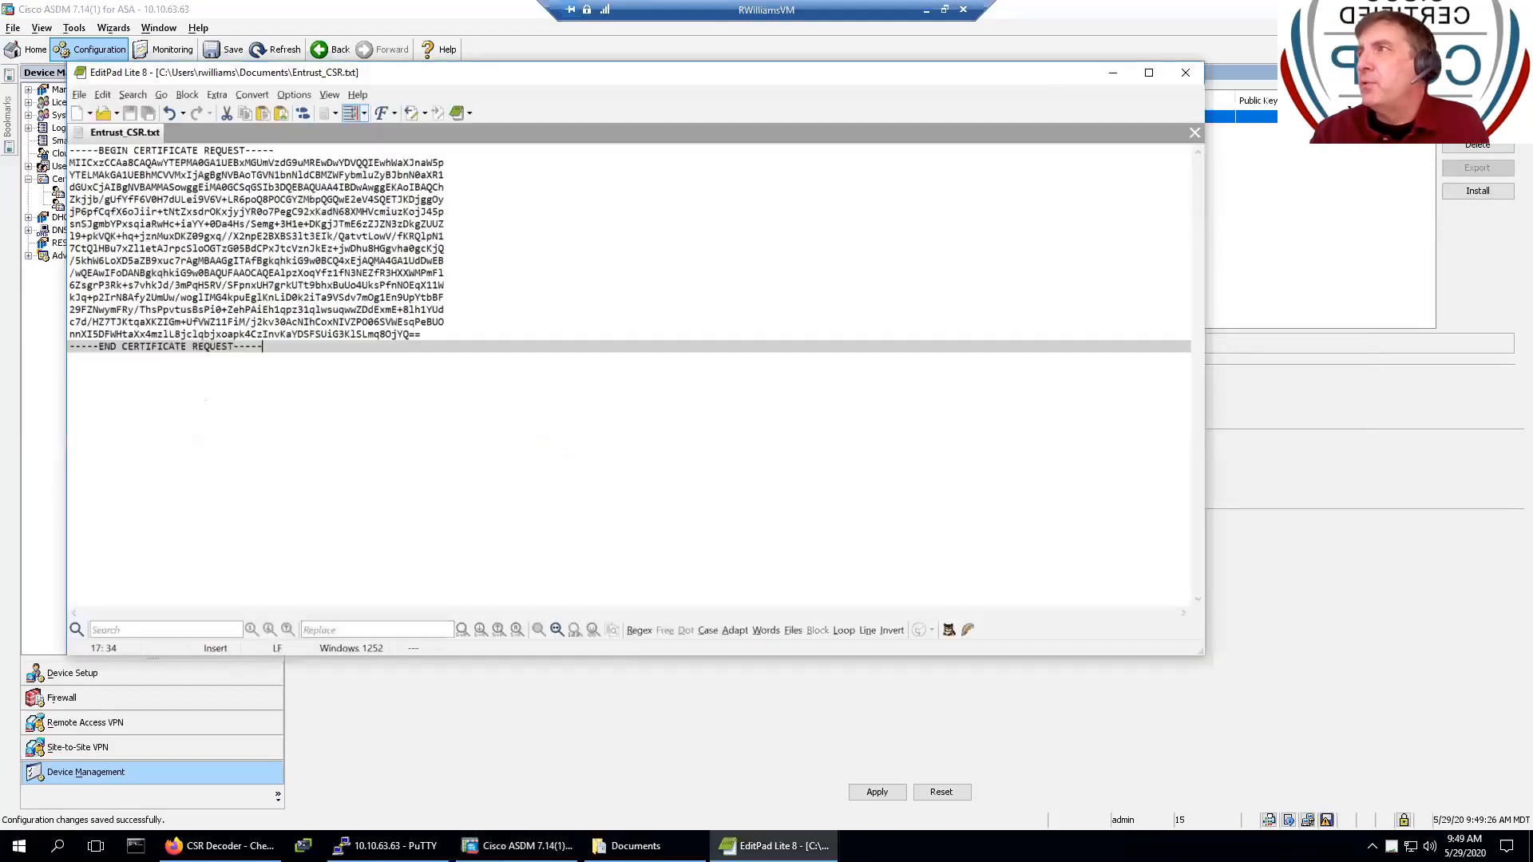
{"action": "left_click", "coordinate": [1184, 72]}
{"action": "key", "text": "alt+Tab"}
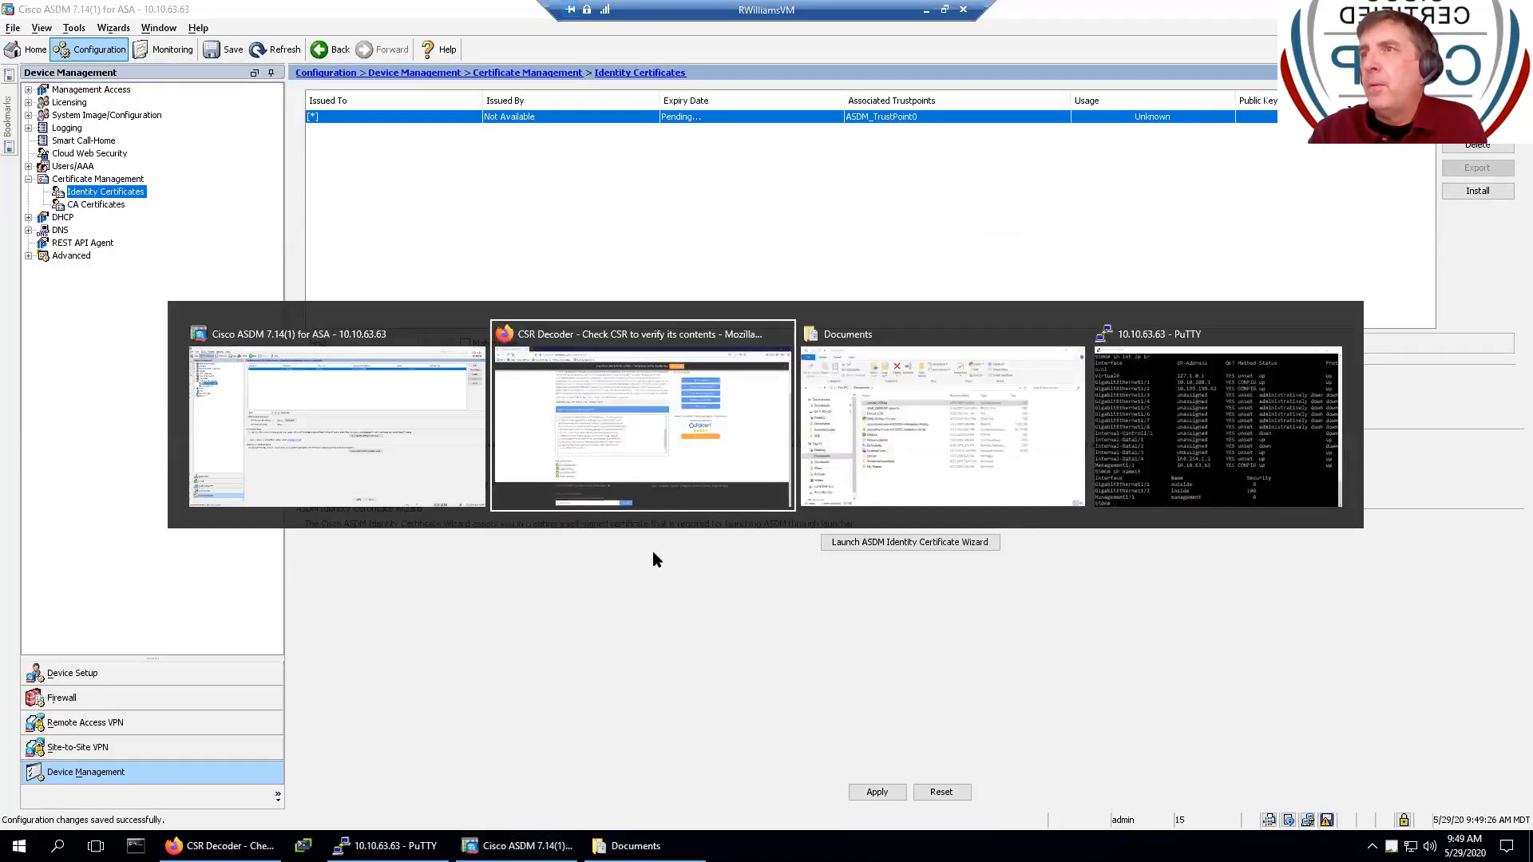
{"action": "key", "text": "alt+Tab"}
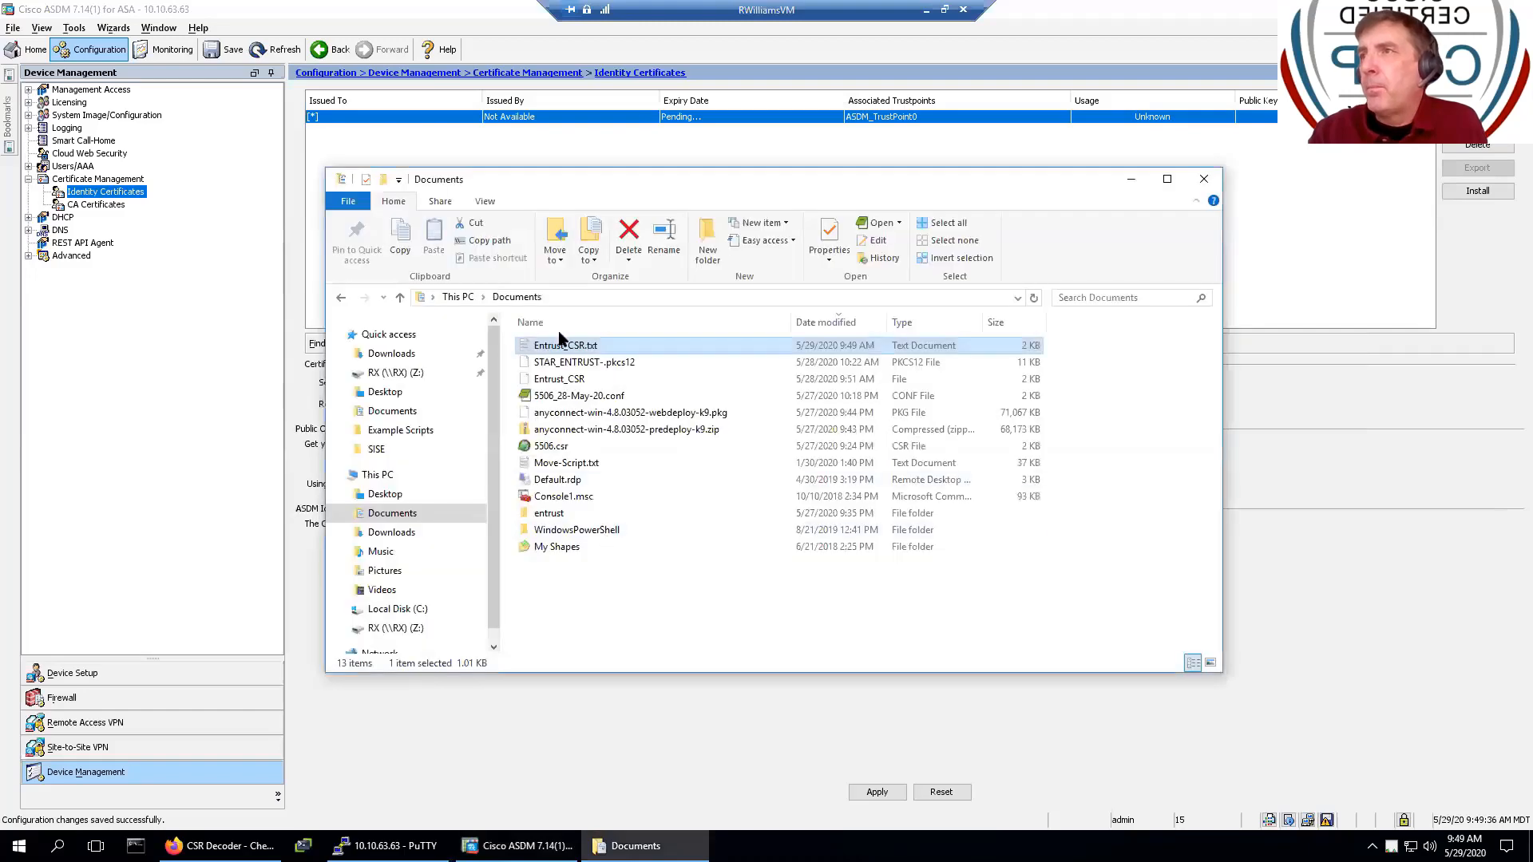
- Reopen the regenerated Entrust_CSR.txt, select all its text, and select the old CSR in the decoder box
{"action": "double_click", "coordinate": [561, 348]}
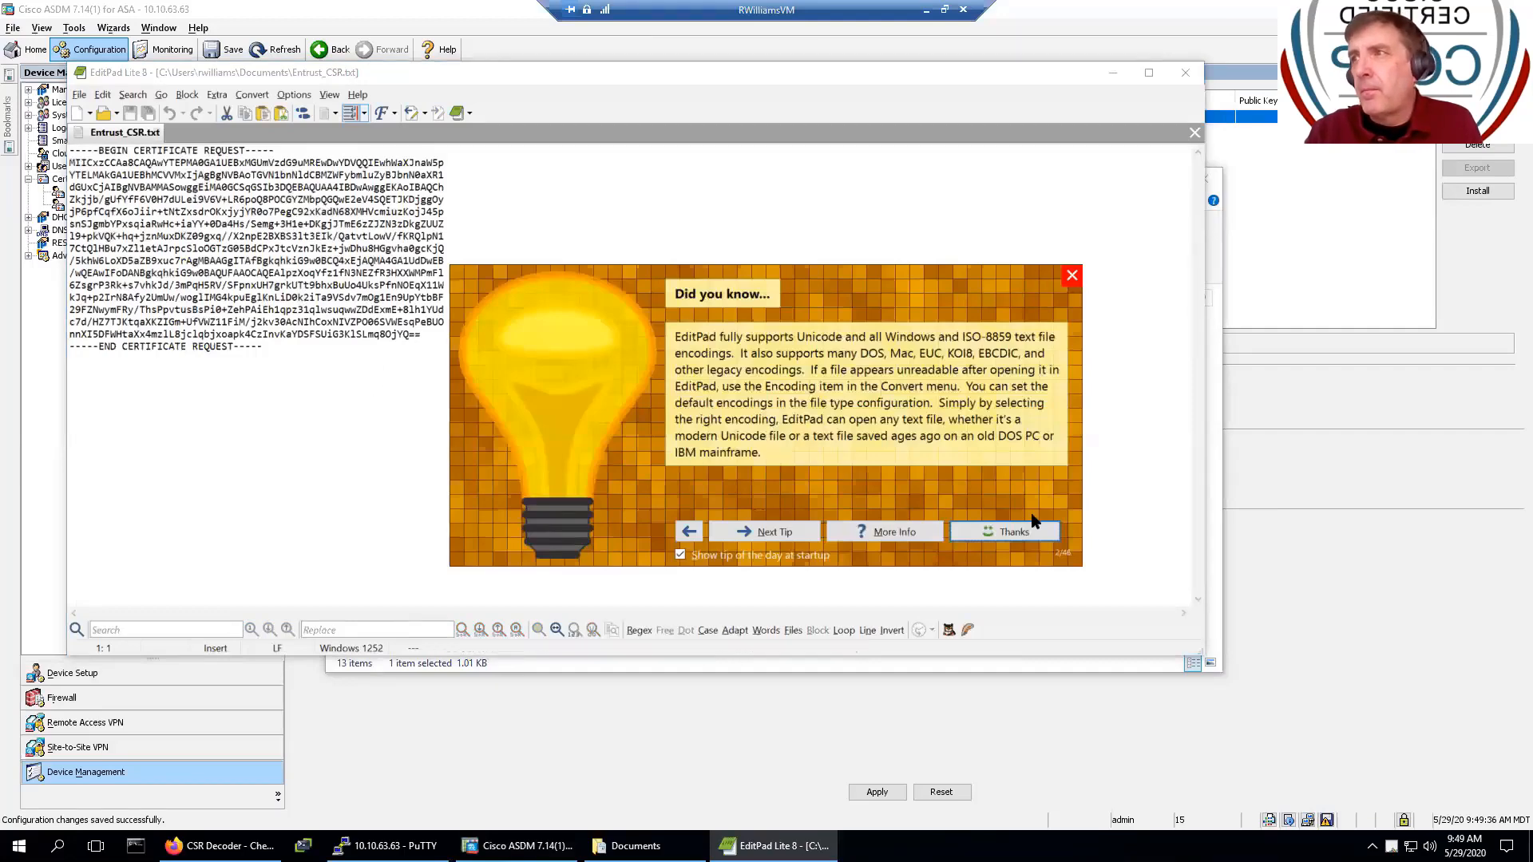
{"action": "left_click", "coordinate": [1007, 531]}
{"action": "left_click", "coordinate": [486, 450]}
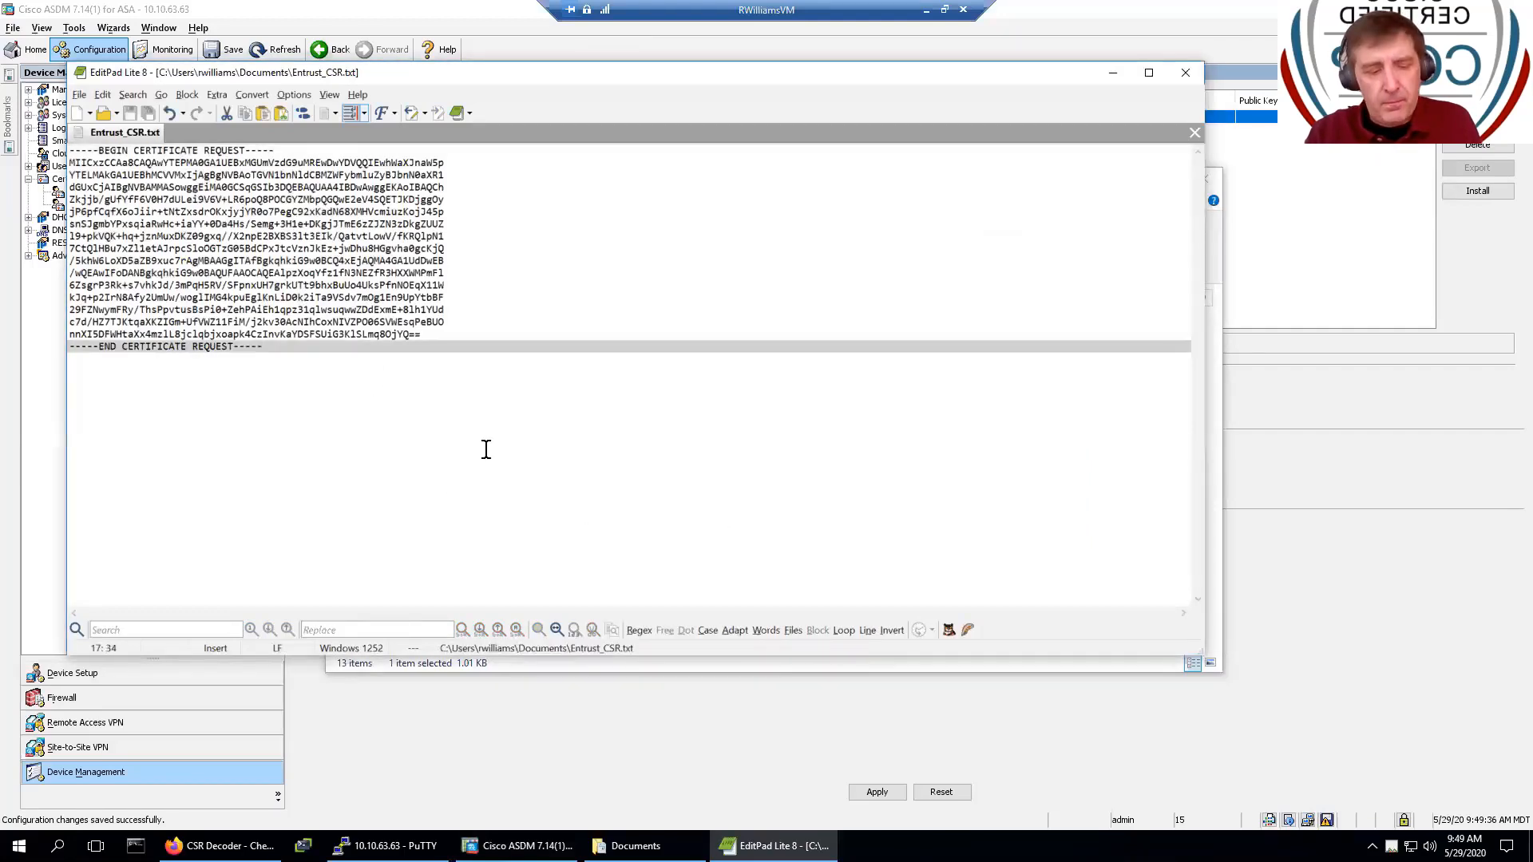
{"action": "key", "text": "ctrl+a"}
{"action": "key", "text": "alt+Tab"}
{"action": "key", "text": "alt+Tab"}
{"action": "key", "text": "alt+Tab"}
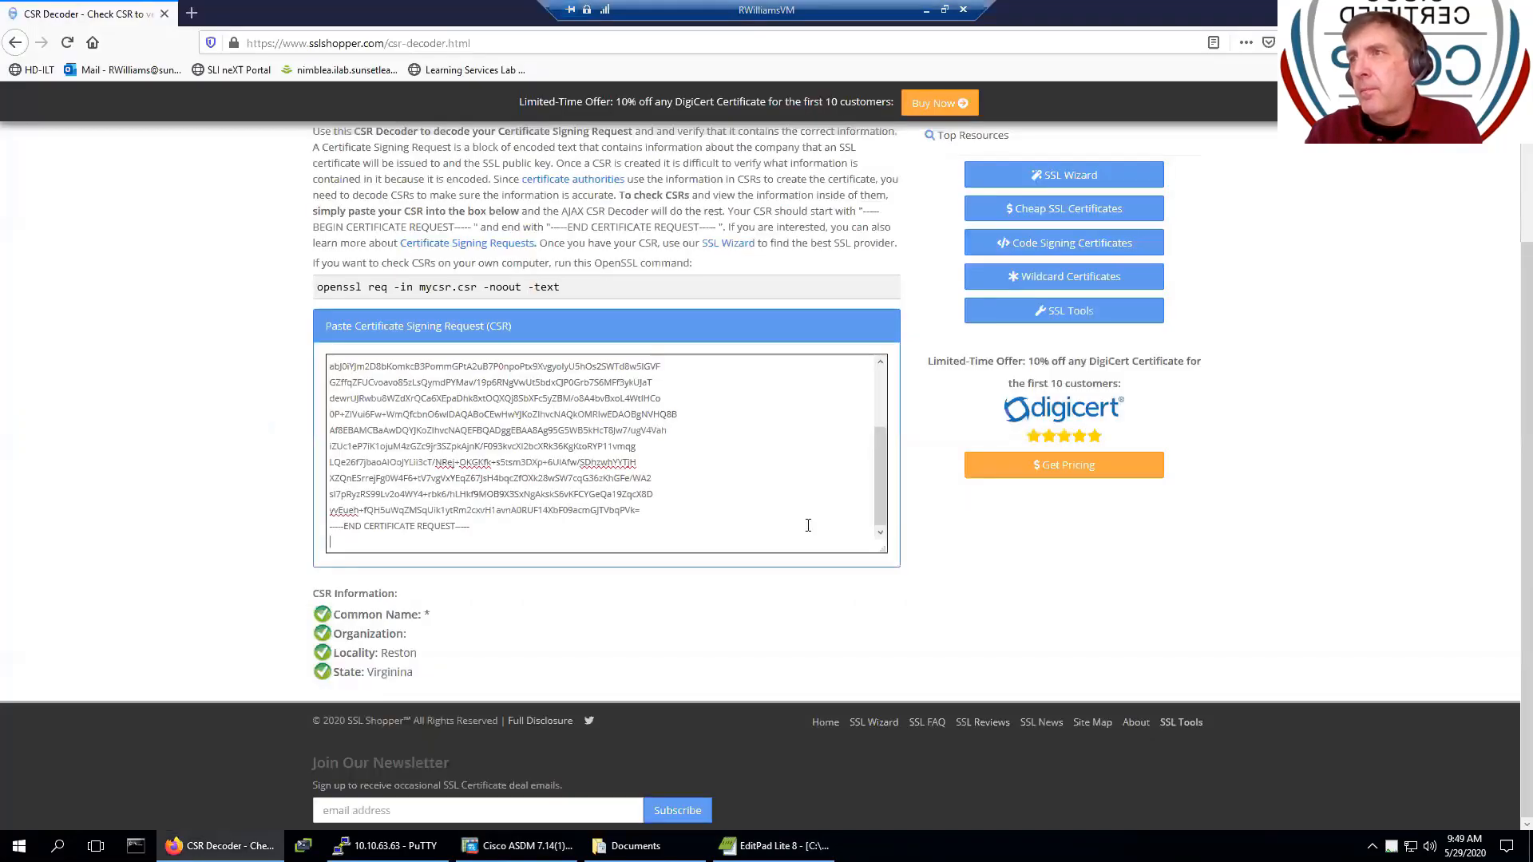
{"action": "left_click_drag", "start_coordinate": [471, 528], "coordinate": [241, 315]}
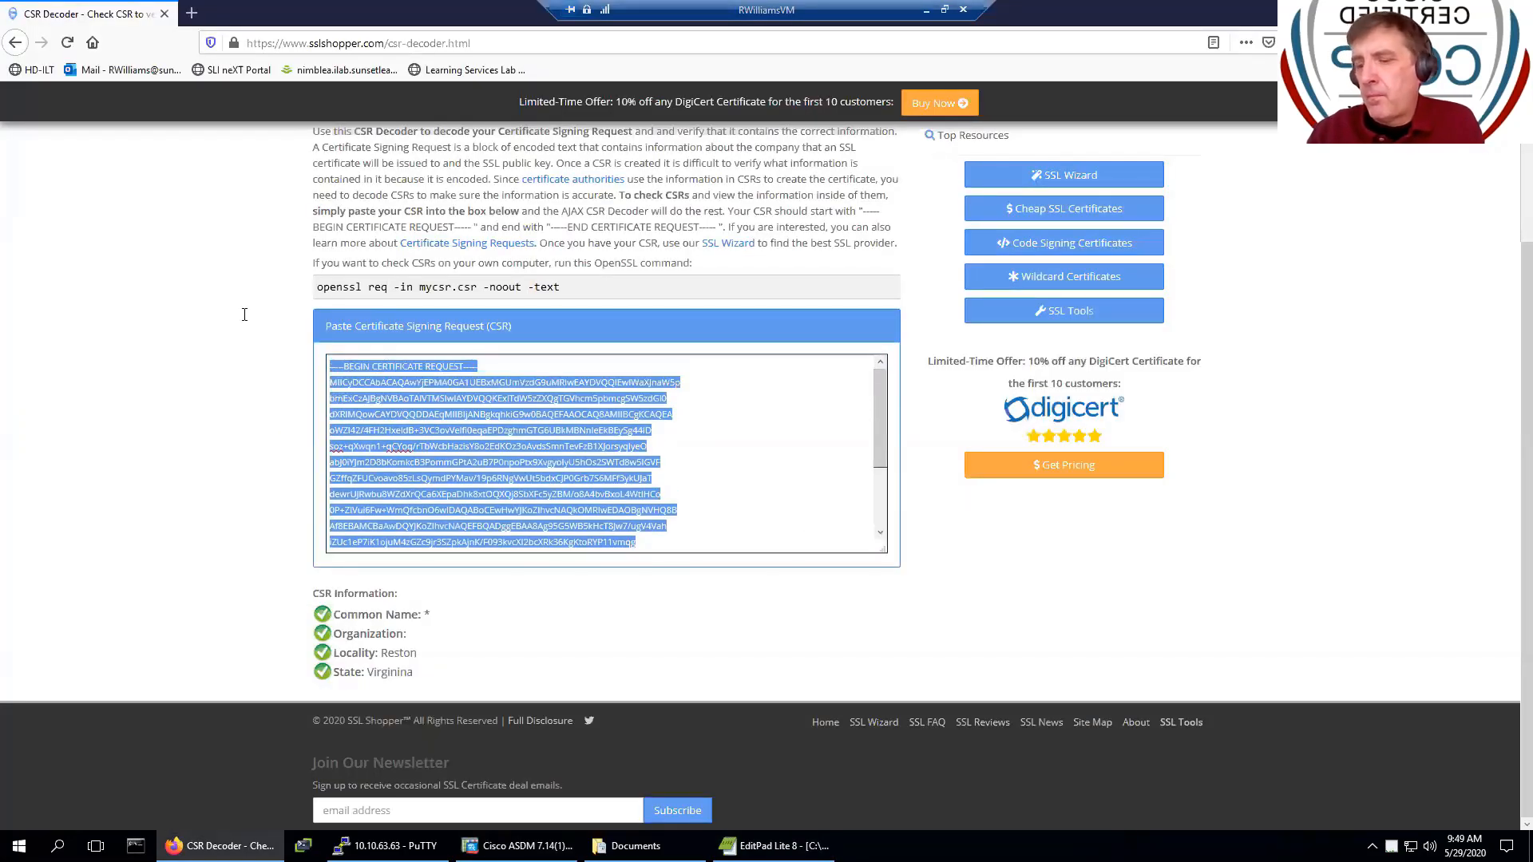
- Replace the old CSR in the decoder with the new one, now showing Organization and Country US
{"action": "key", "text": "Delete"}
{"action": "key", "text": "ctrl+v"}
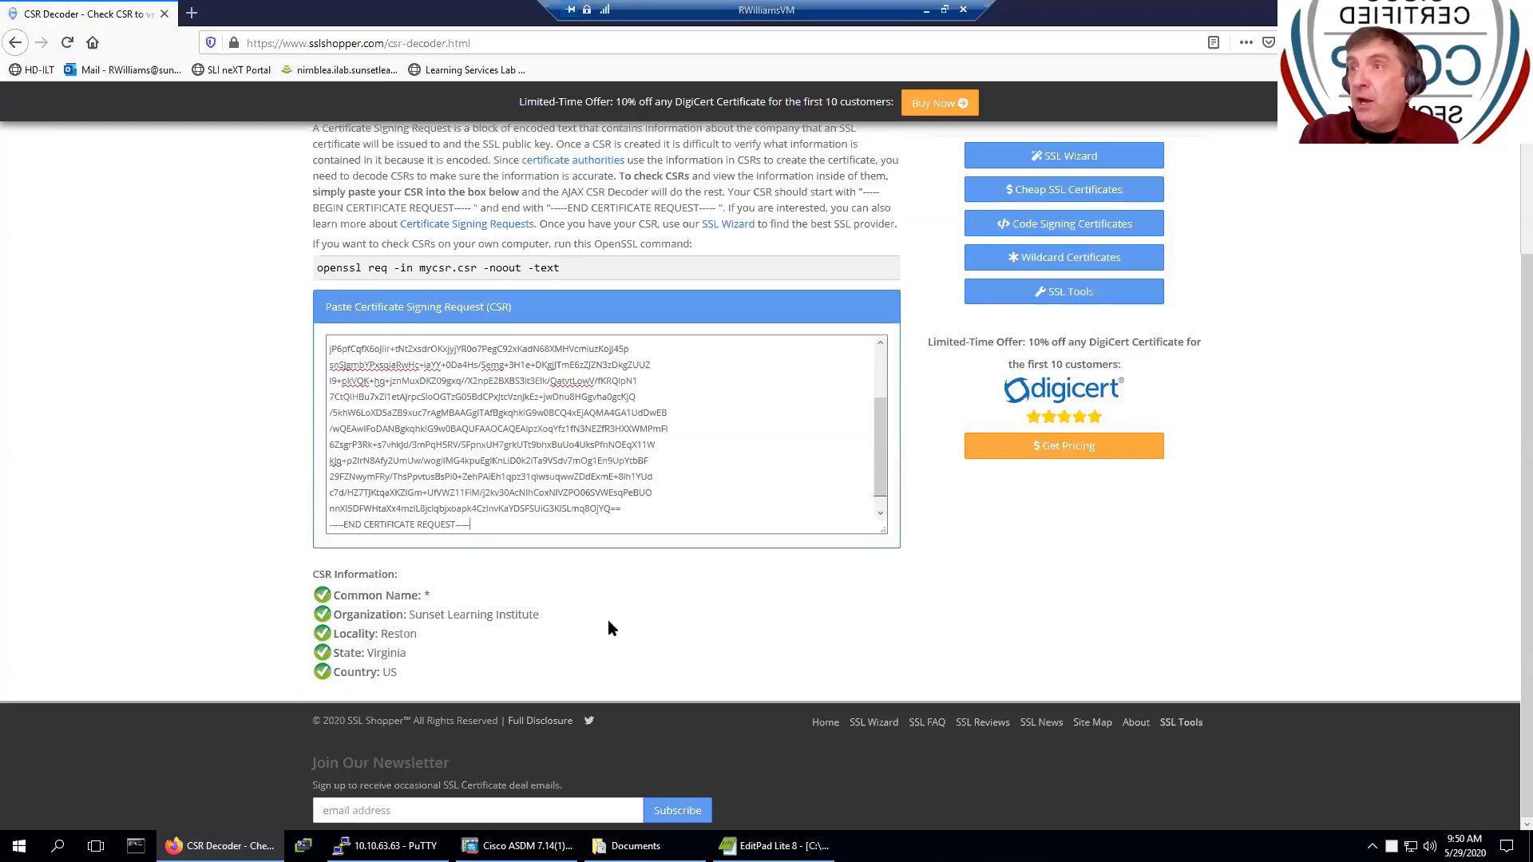
{"action": "key", "text": "alt+Tab"}
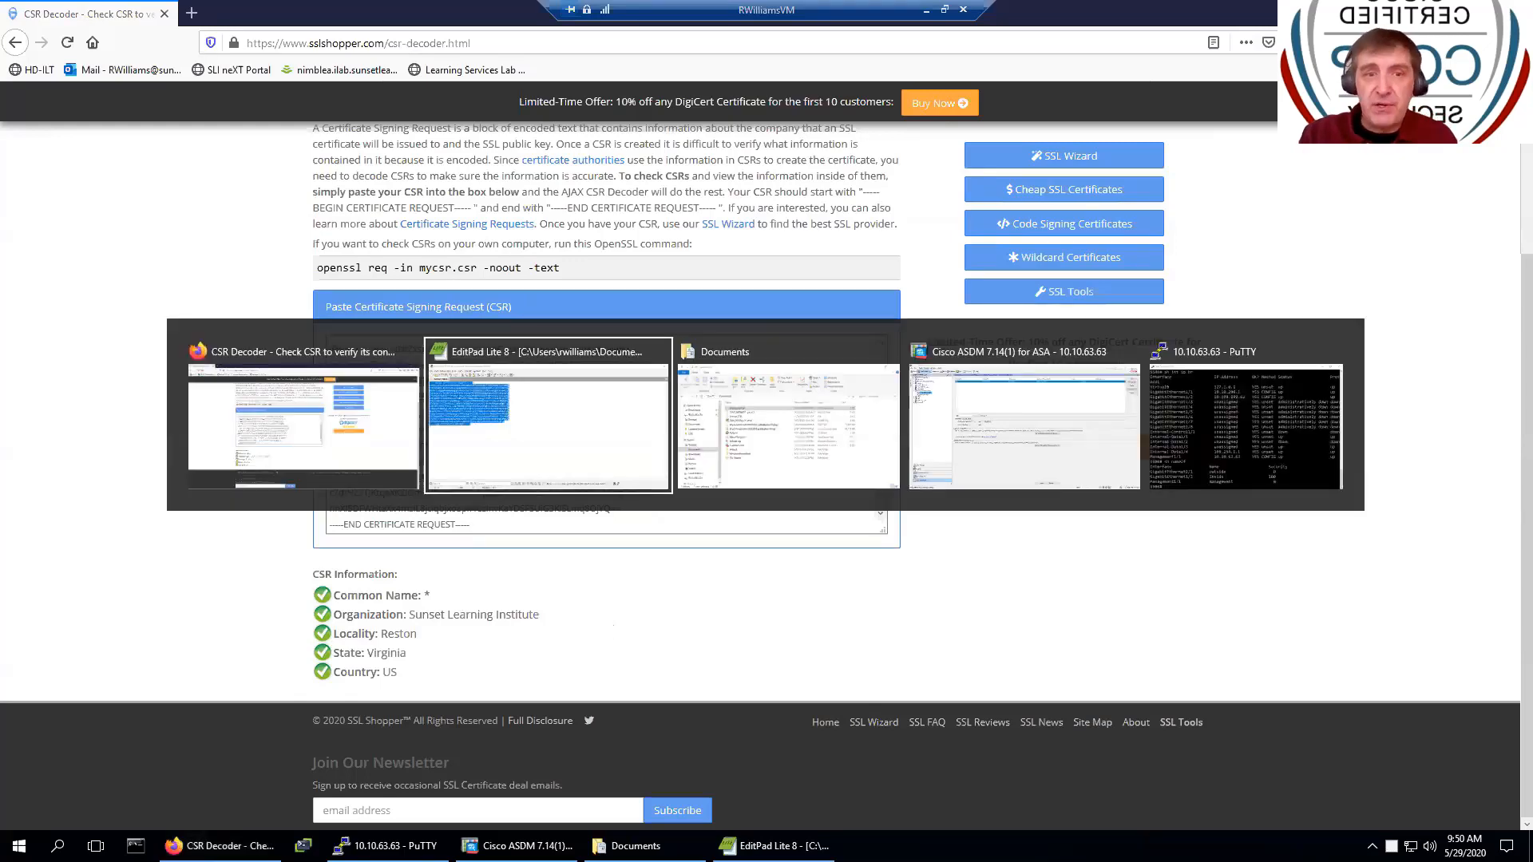
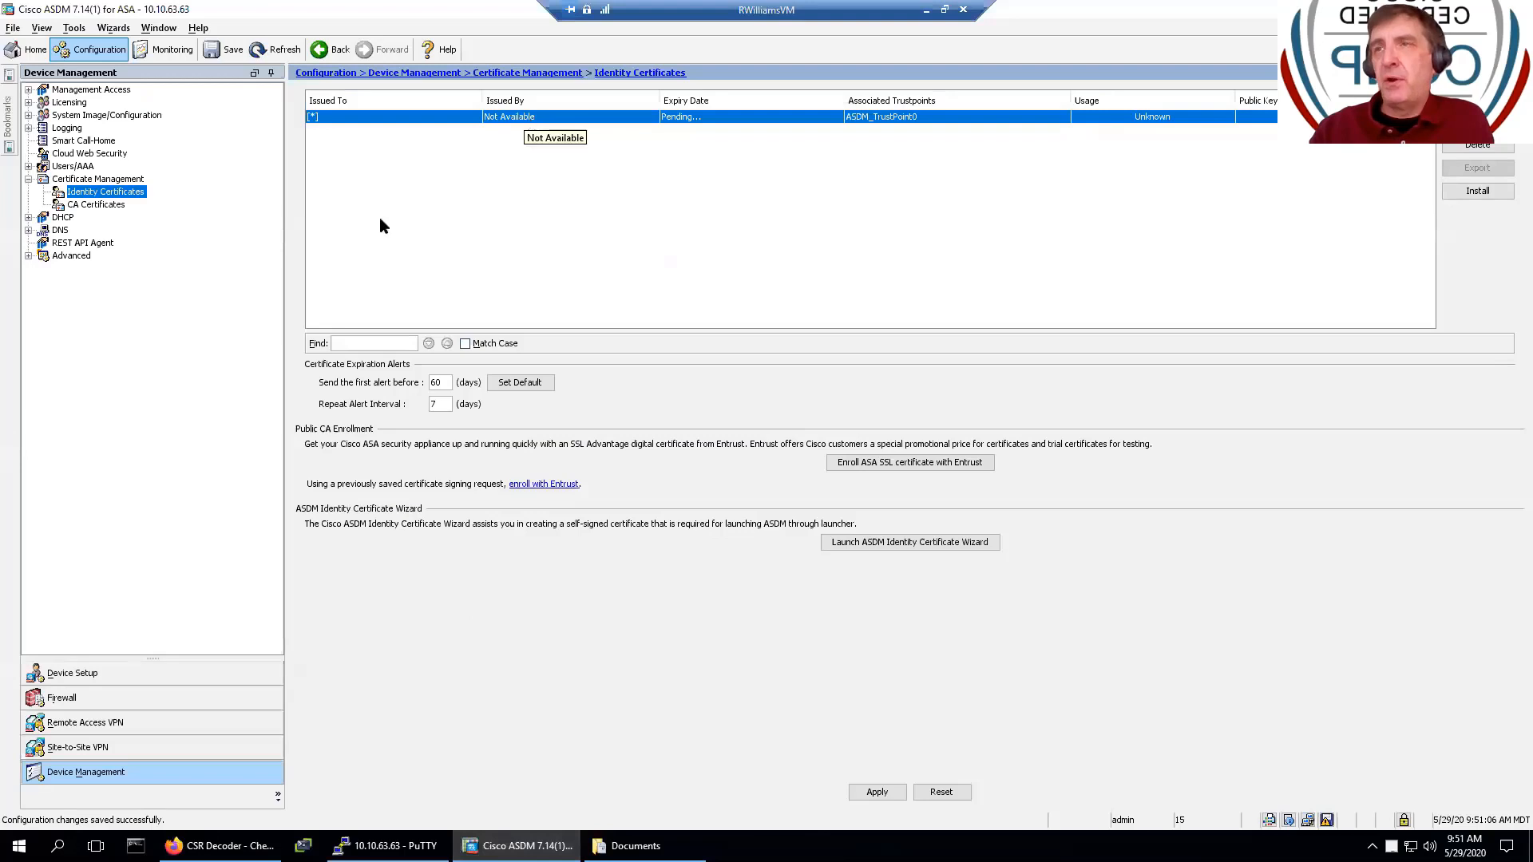
- Install entrust\Root.crt as a new CA certificate under trustpoint Entrust_Root and send it to the ASA
{"action": "left_click", "coordinate": [103, 209]}
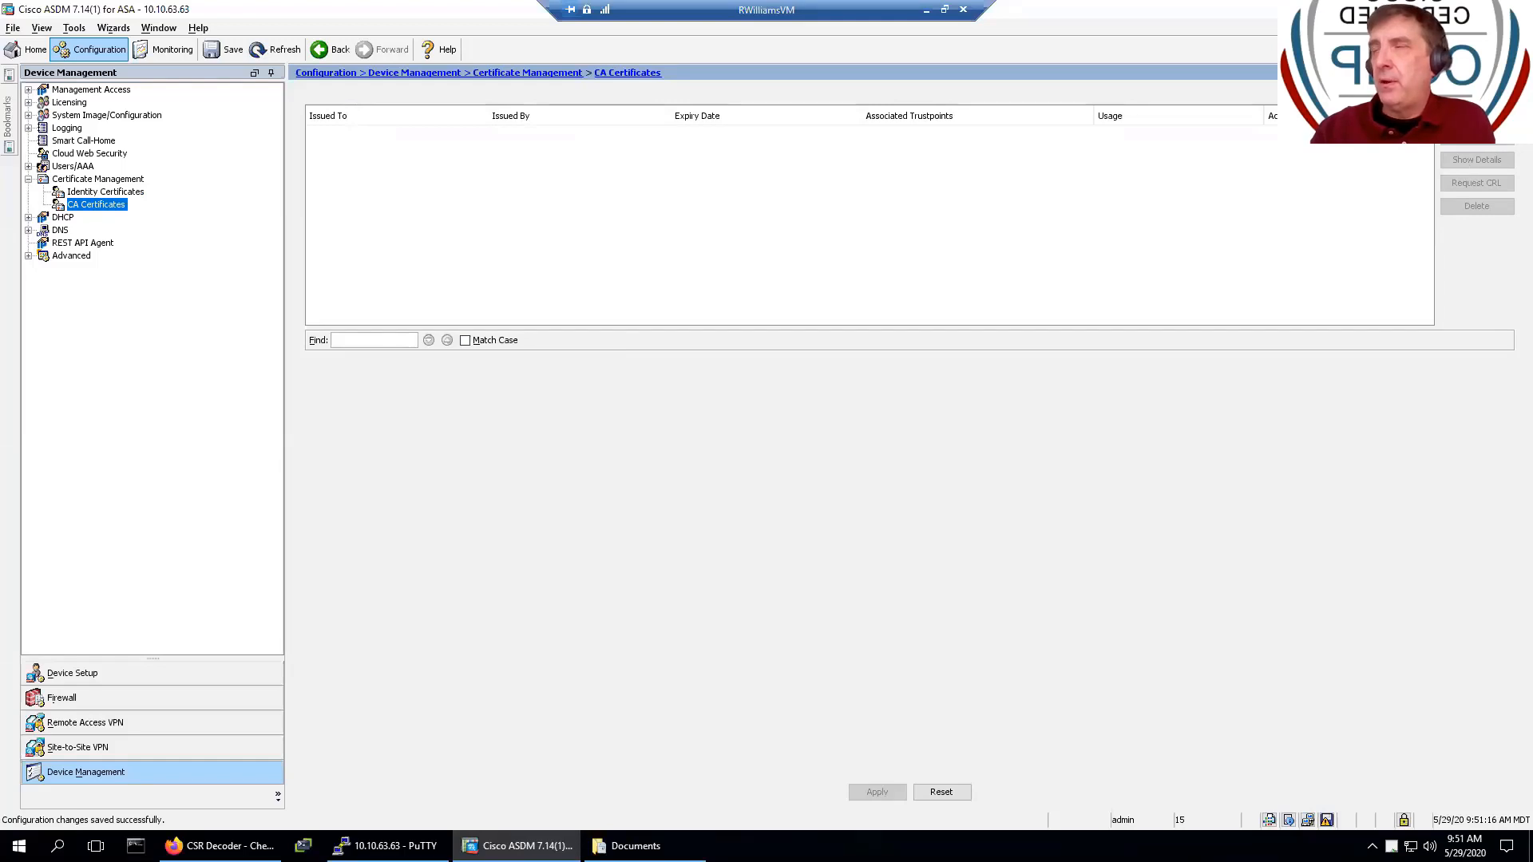
{"action": "left_click", "coordinate": [1476, 114]}
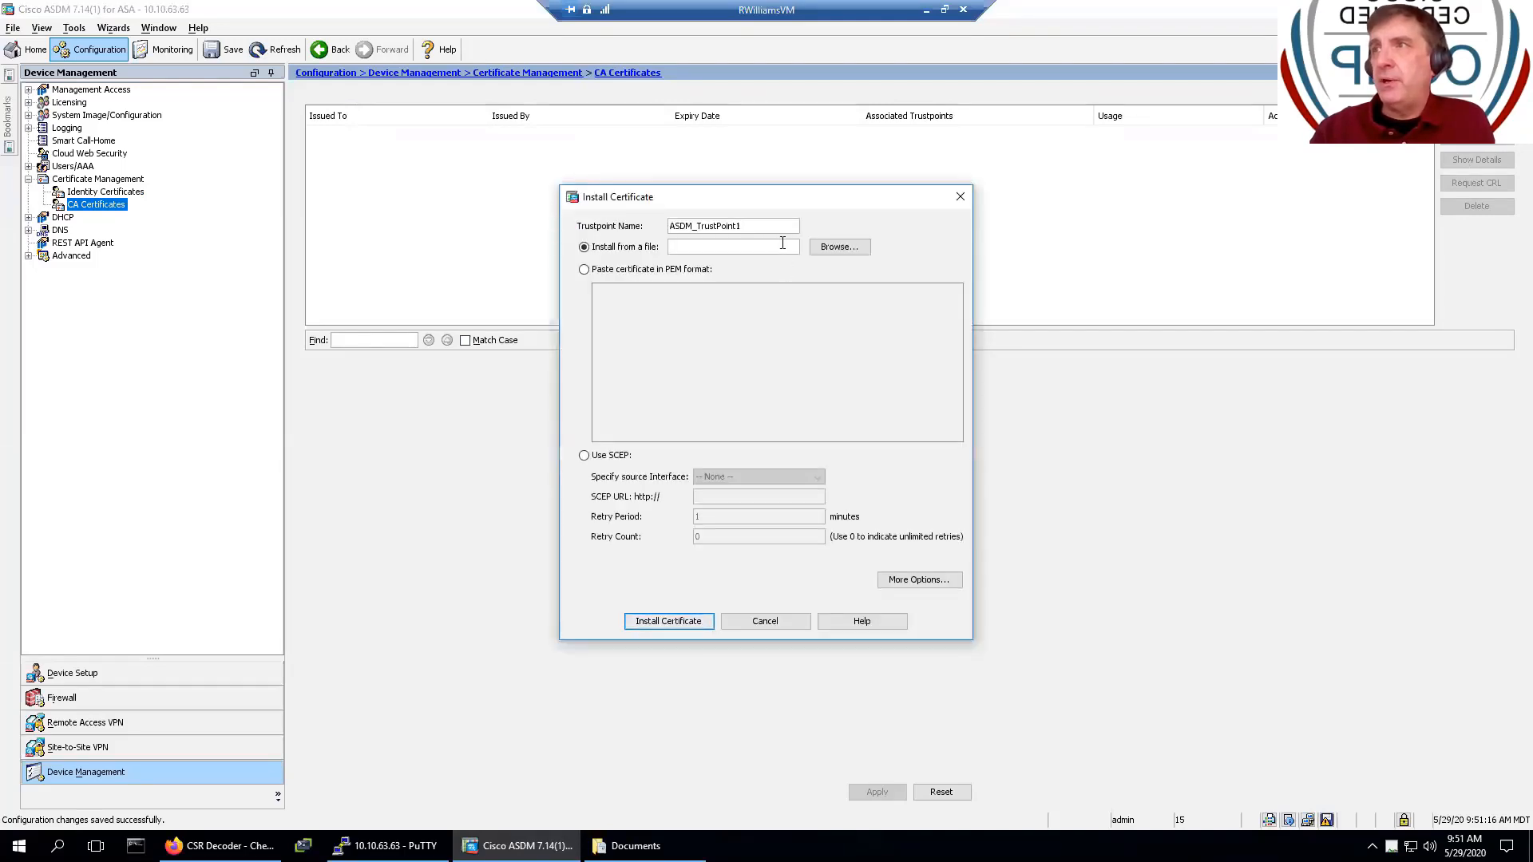
{"action": "double_click", "coordinate": [774, 220]}
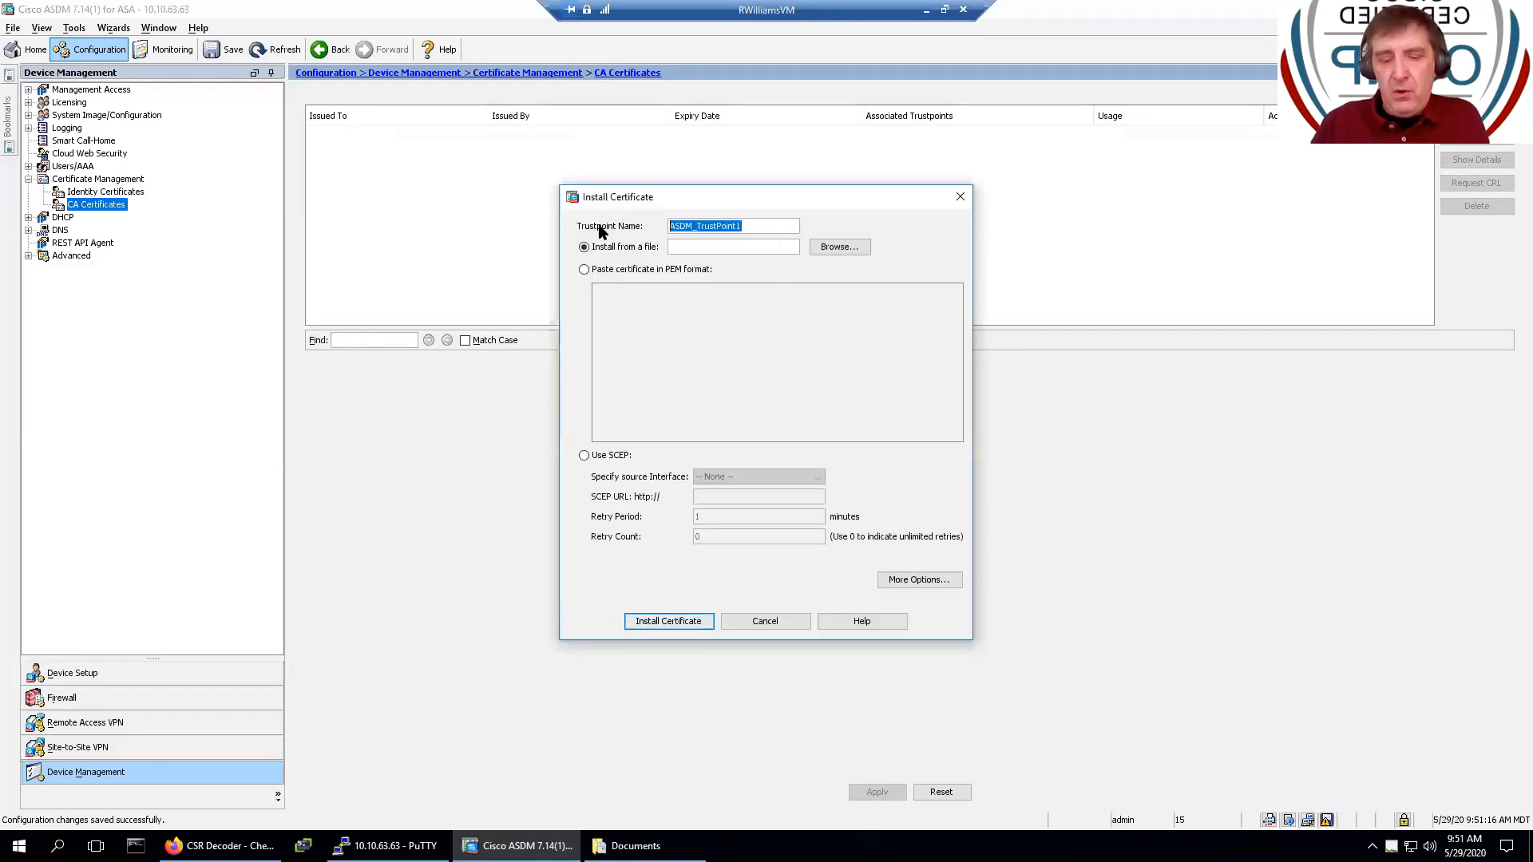
{"action": "type", "text": "Entrust_Root"}
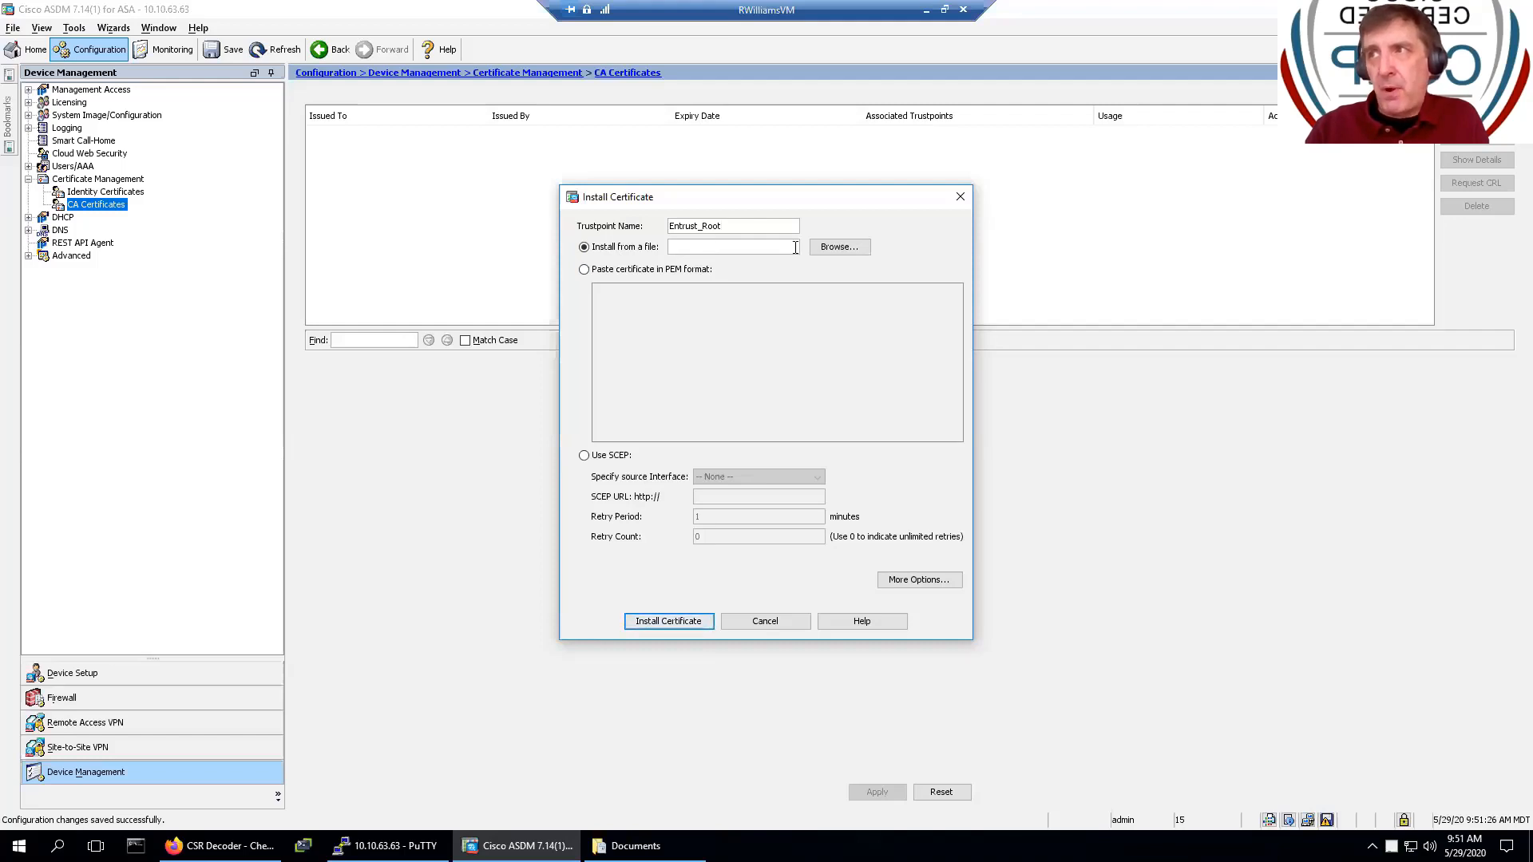
{"action": "left_click", "coordinate": [840, 251]}
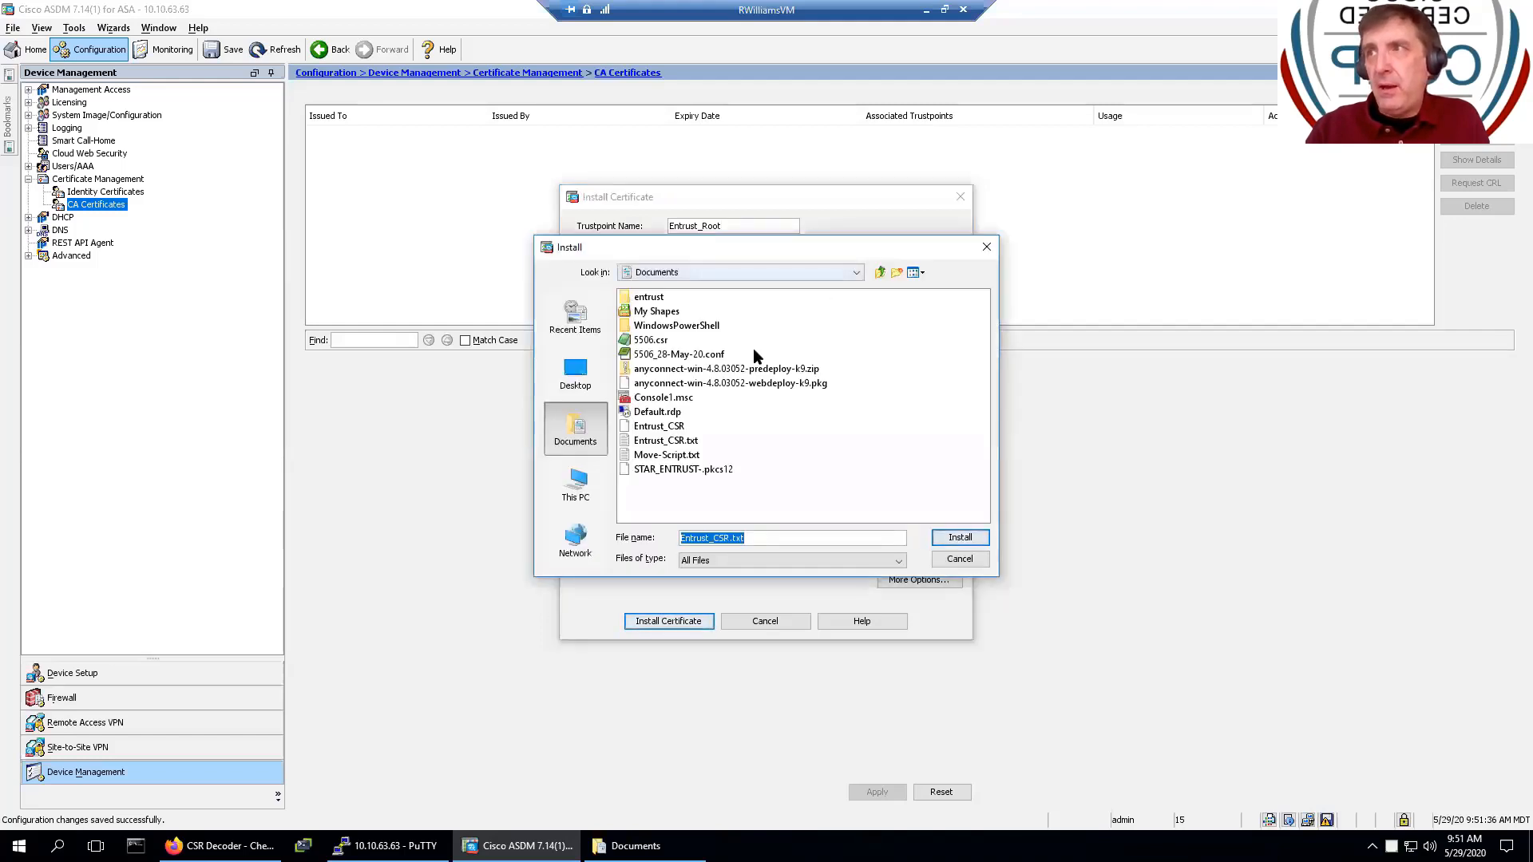
{"action": "left_click", "coordinate": [646, 301]}
{"action": "double_click", "coordinate": [646, 302]}
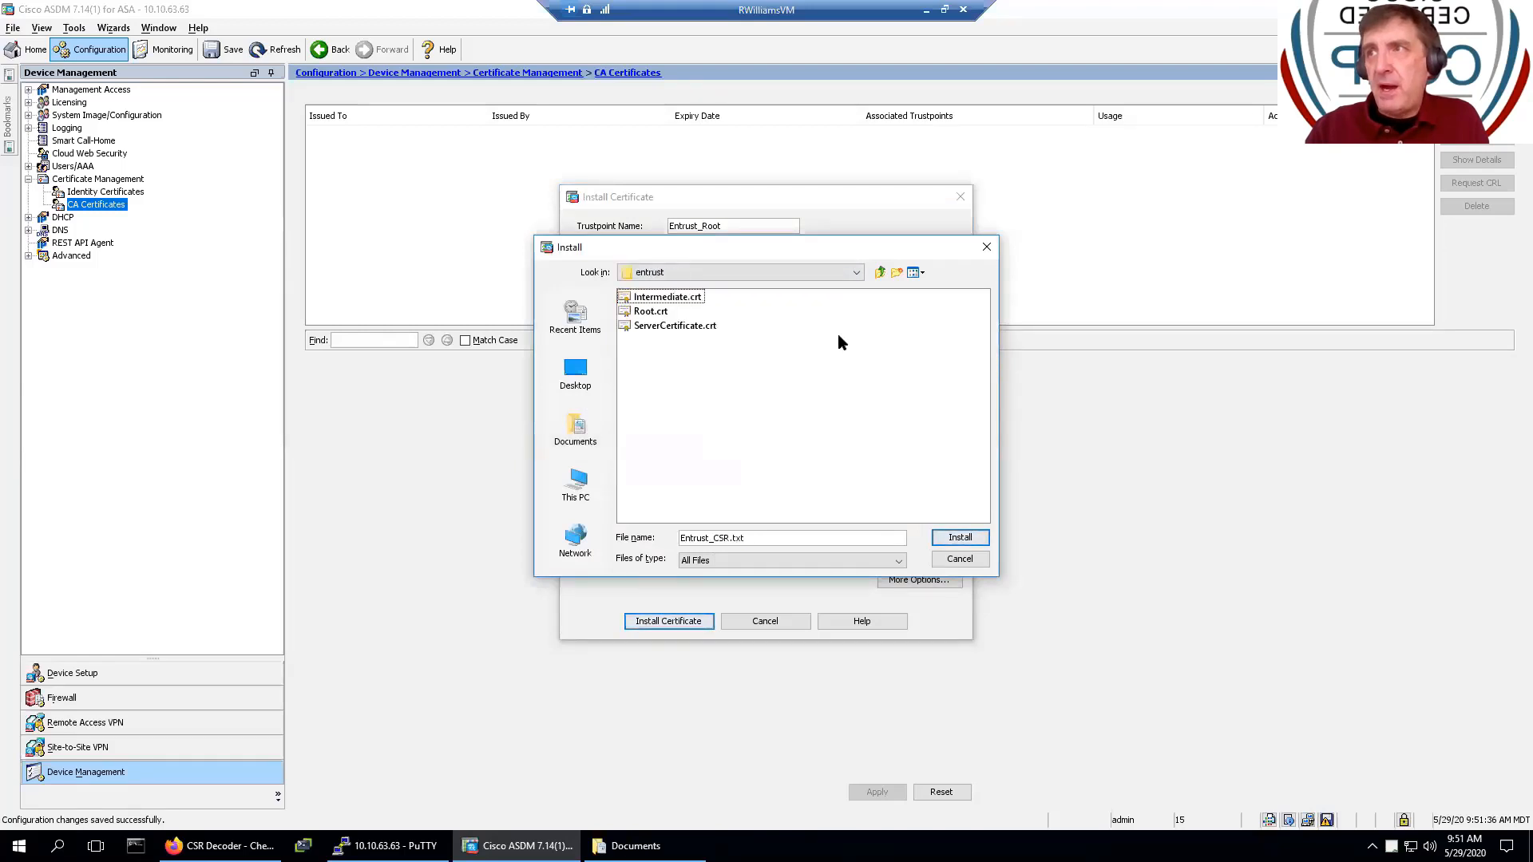
{"action": "left_click", "coordinate": [651, 312]}
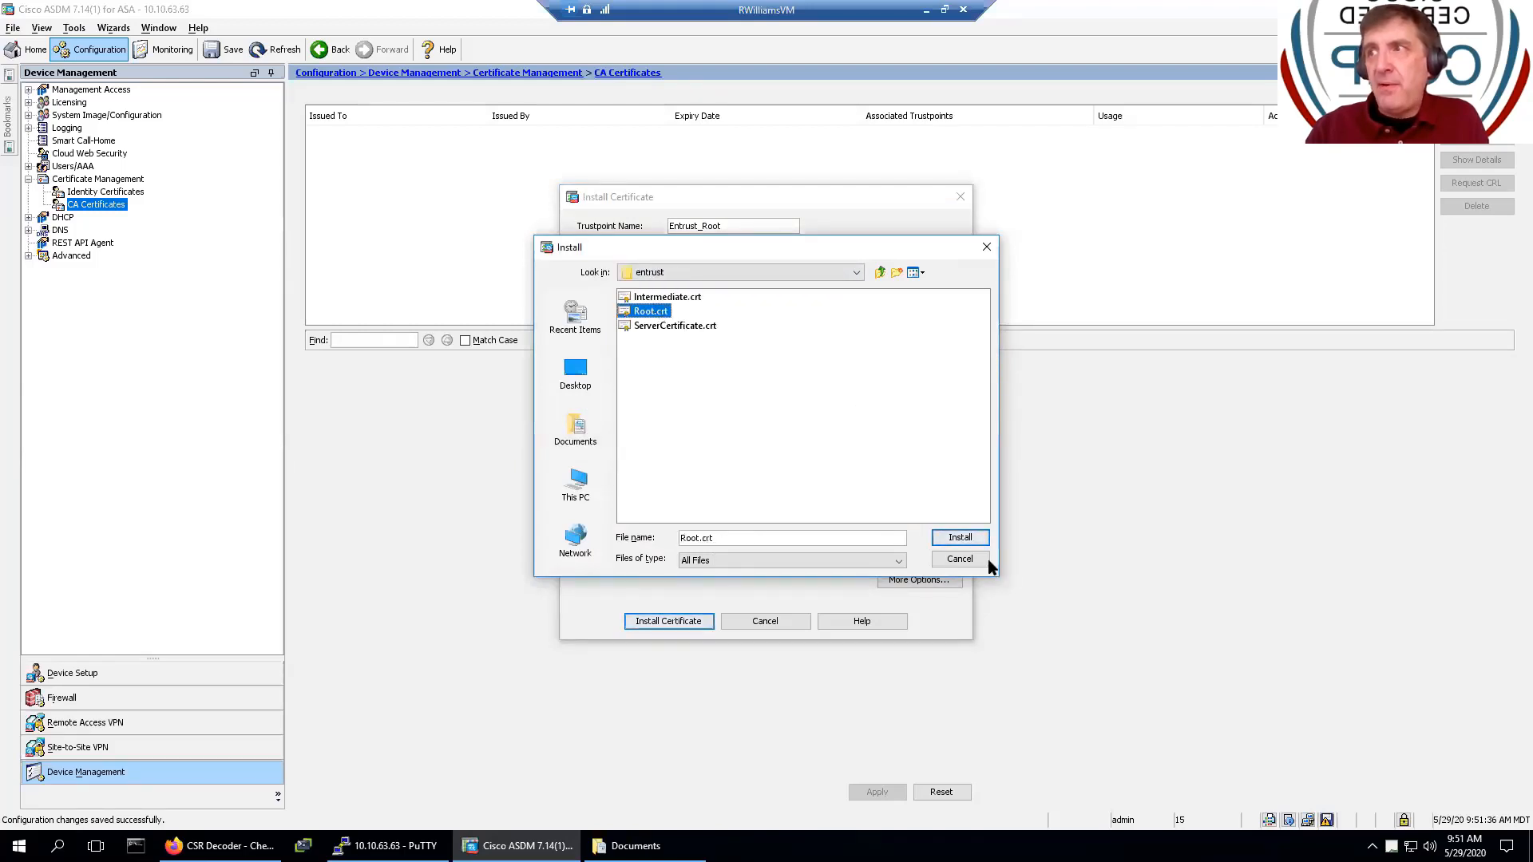
{"action": "left_click", "coordinate": [961, 538]}
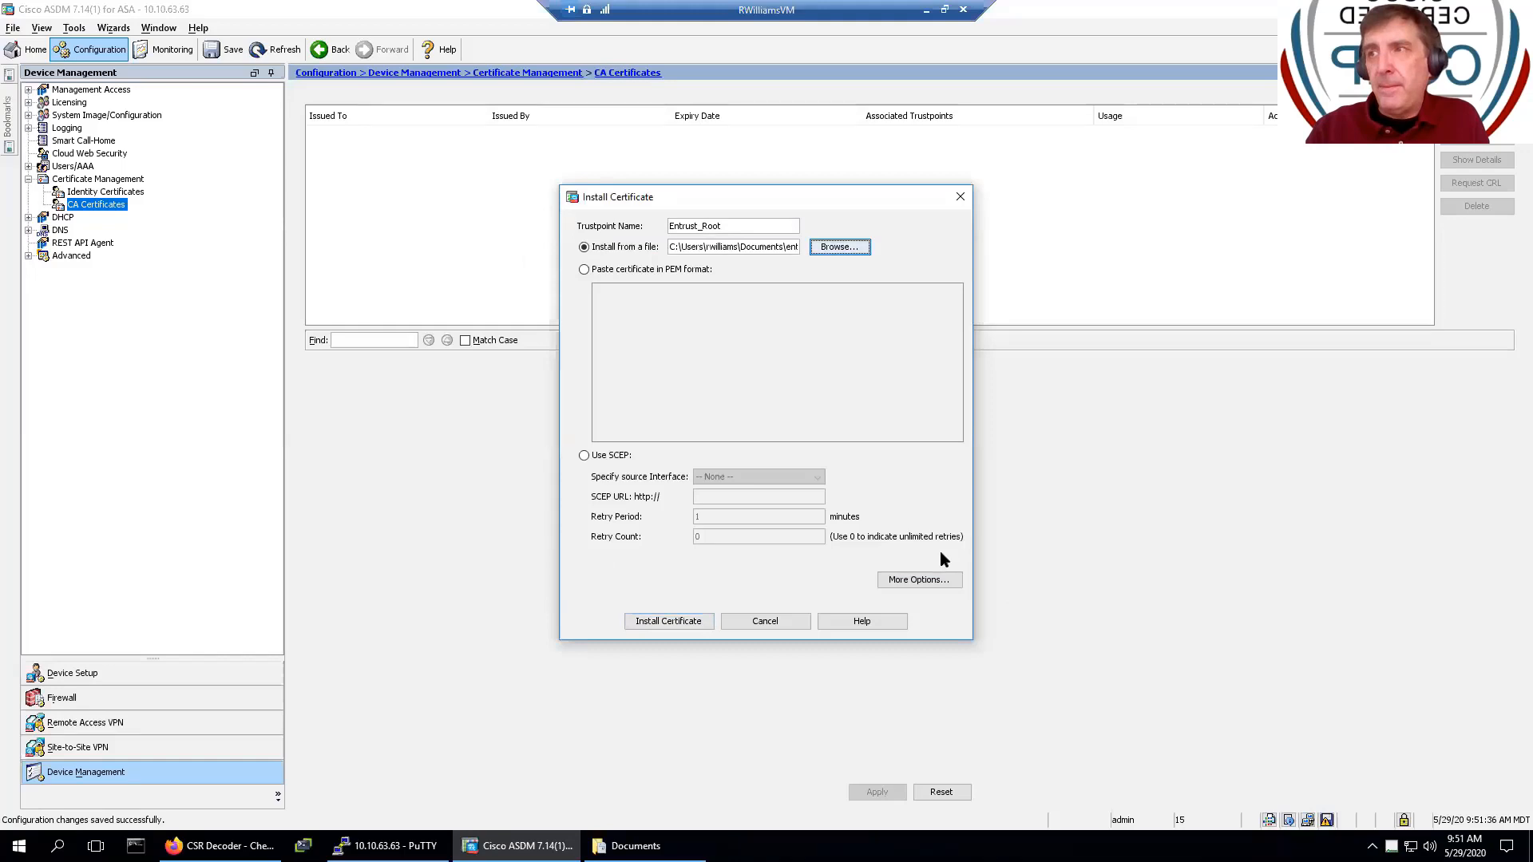
{"action": "left_click", "coordinate": [649, 626]}
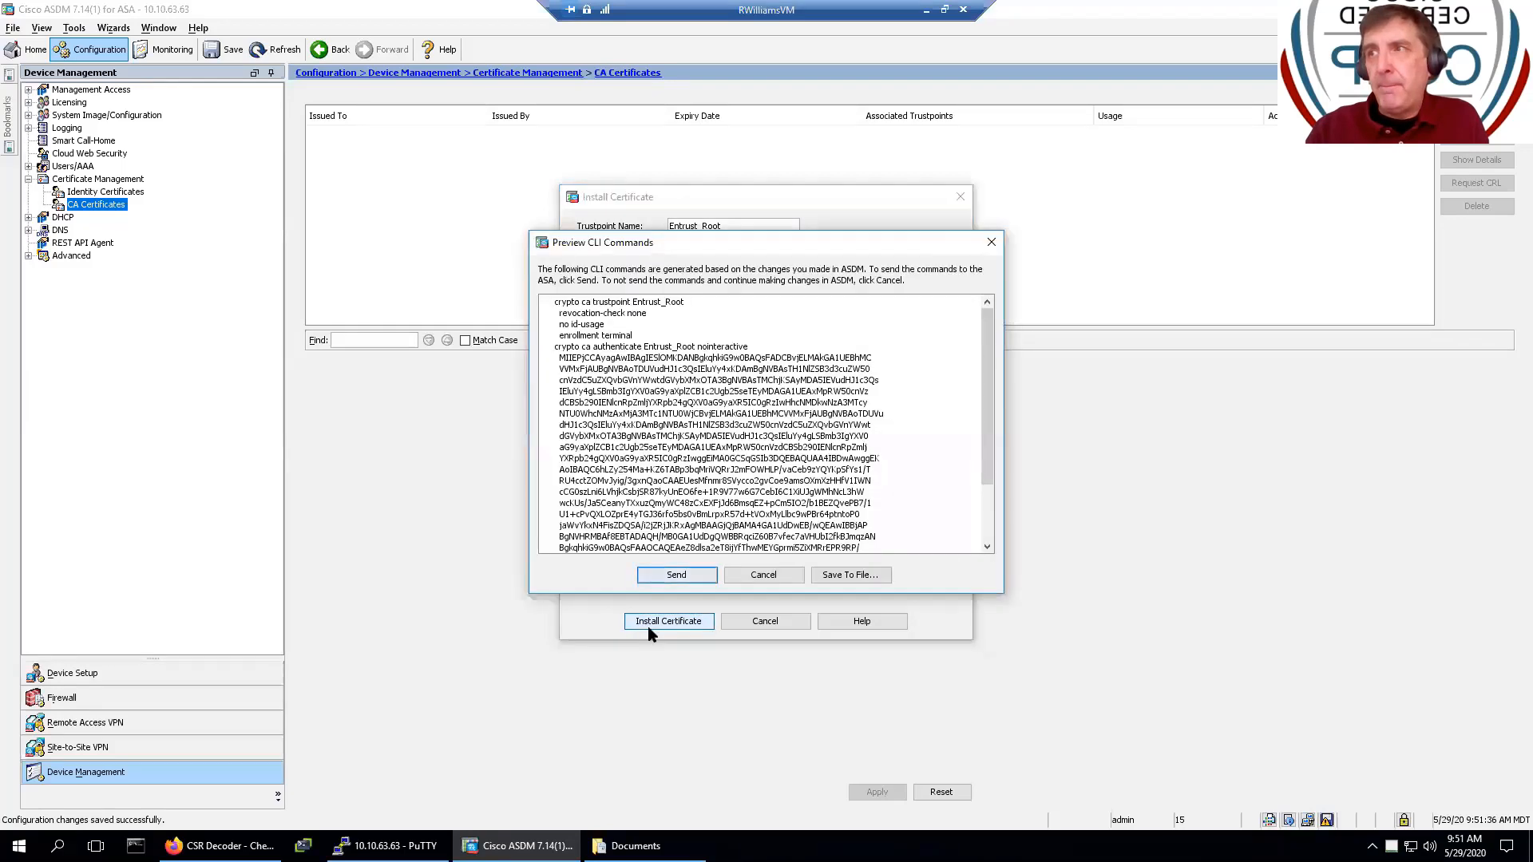
{"action": "left_click", "coordinate": [657, 578]}
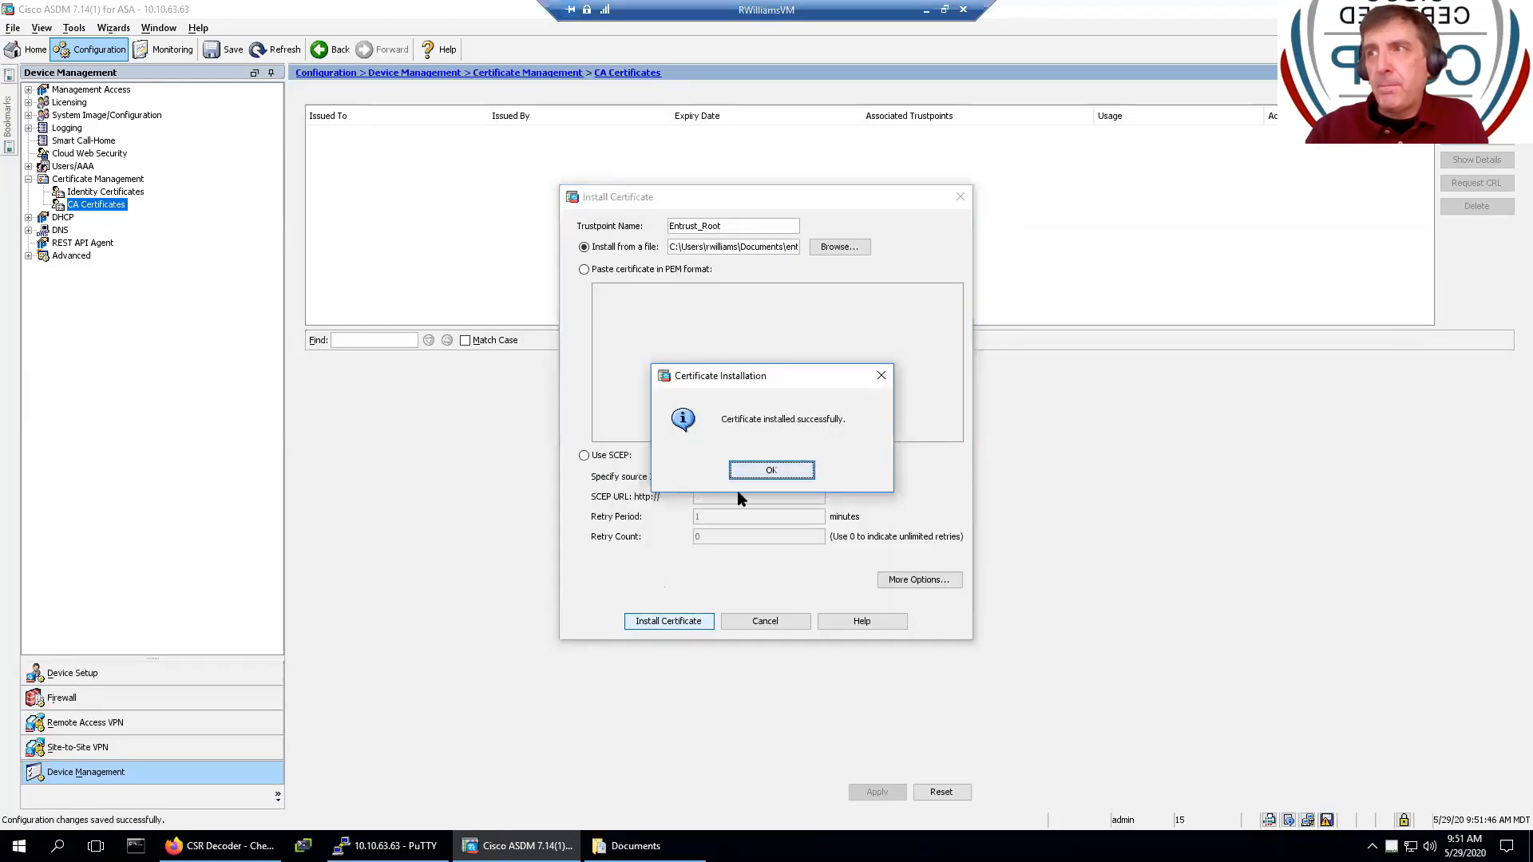
{"action": "left_click", "coordinate": [750, 473]}
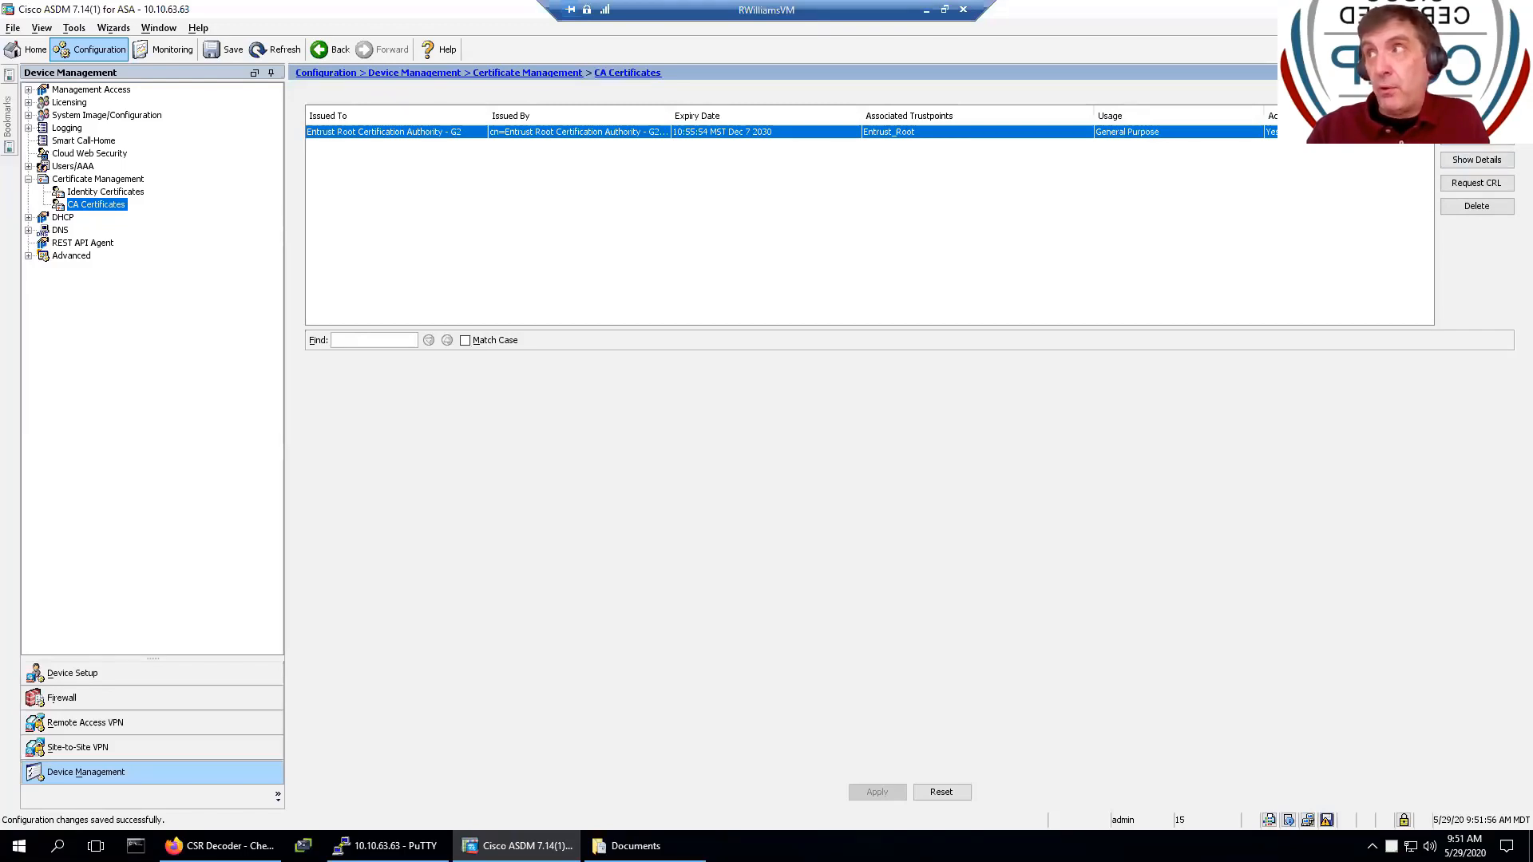
- Install Intermediate.crt as a CA certificate under trustpoint Entrust_Int and confirm the import
{"action": "left_click", "coordinate": [1476, 113]}
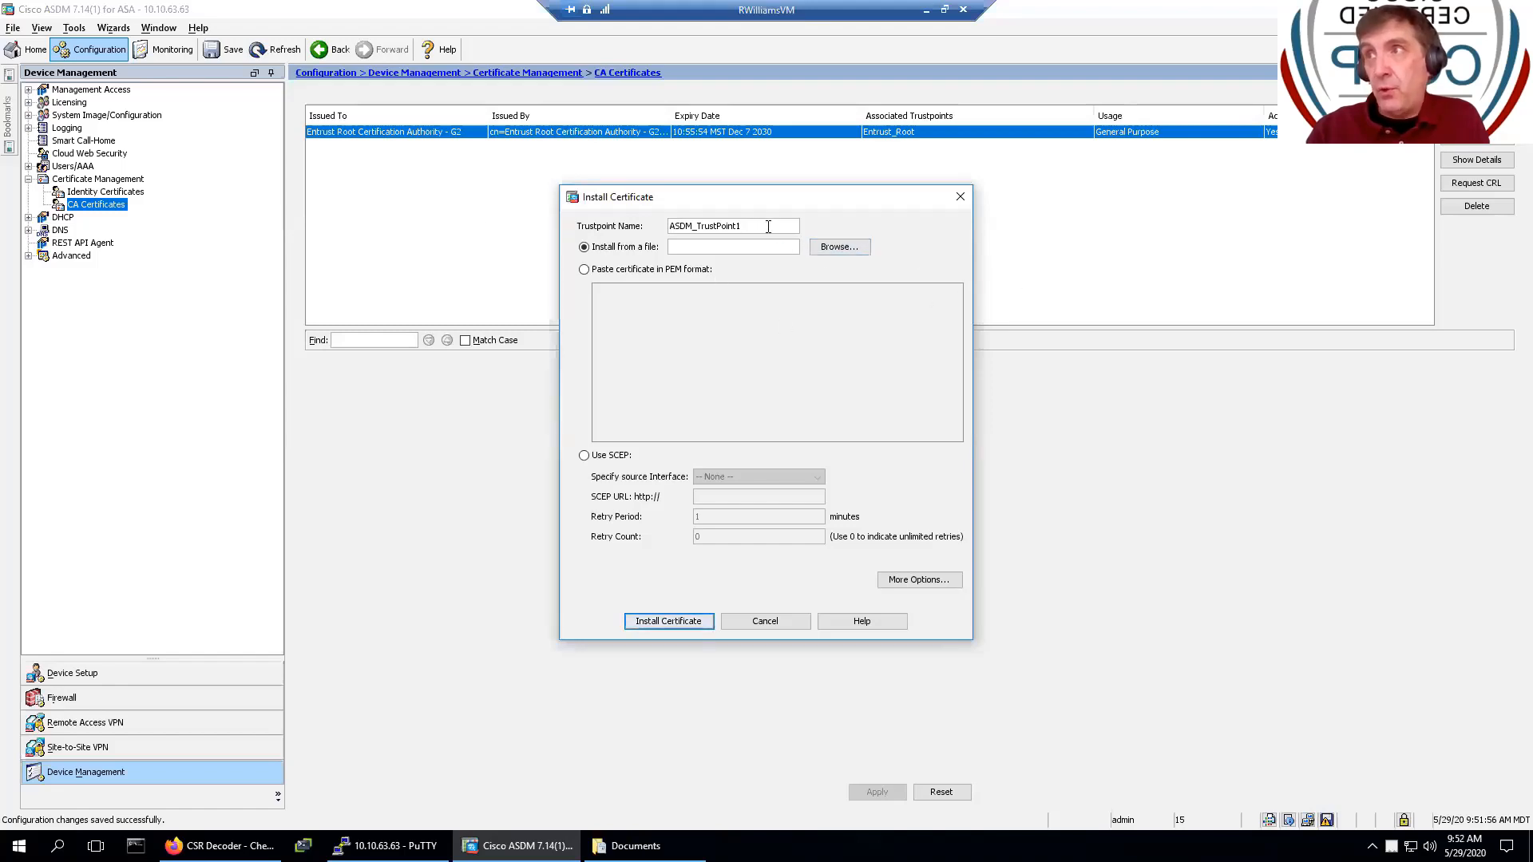
{"action": "left_click_drag", "start_coordinate": [769, 227], "coordinate": [479, 213]}
{"action": "type", "text": "Entr"}
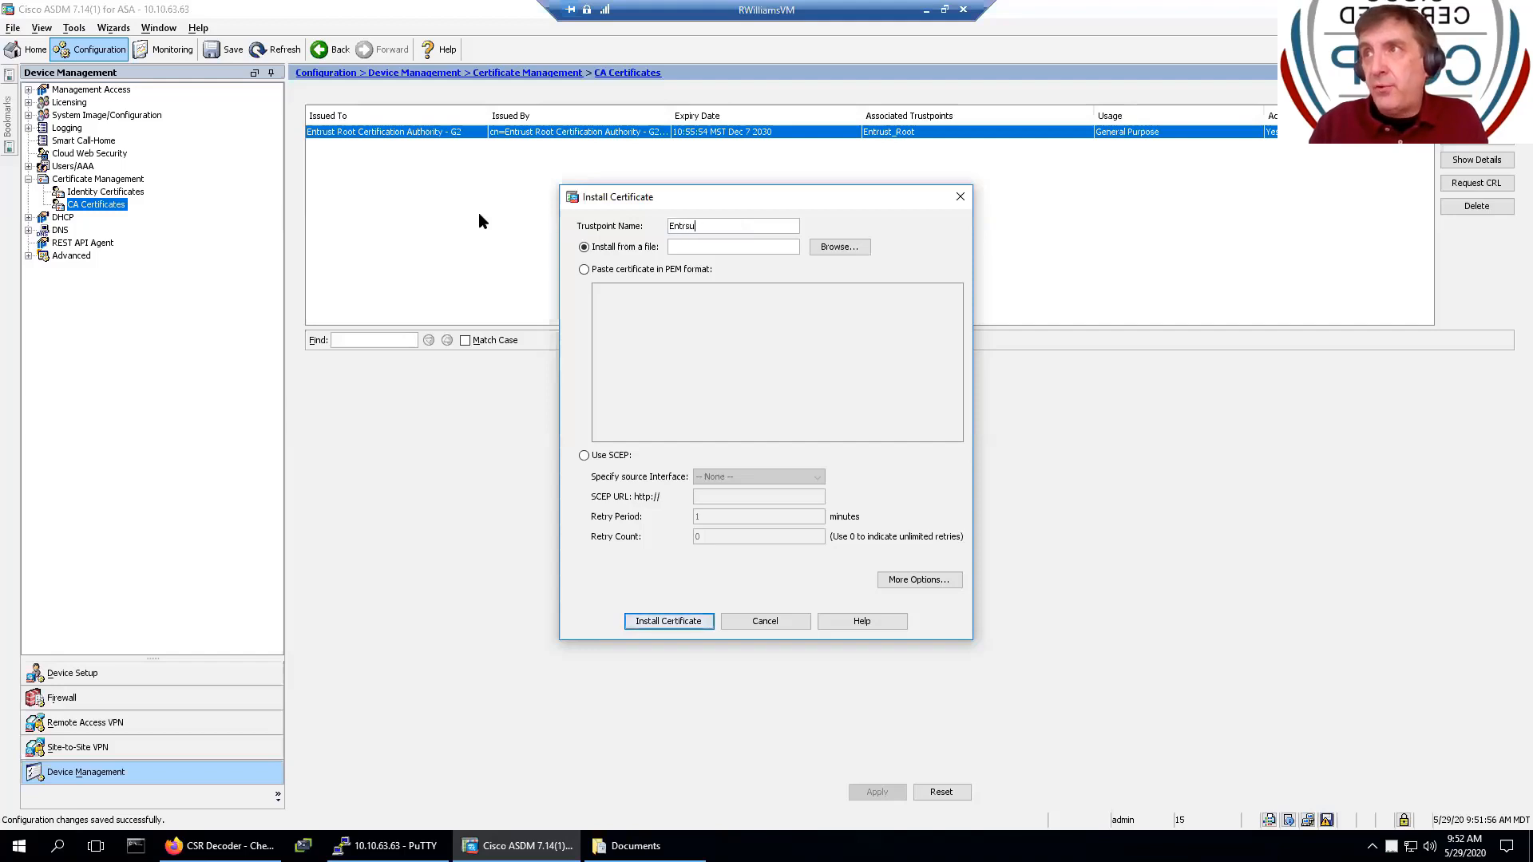
{"action": "type", "text": "ust_"}
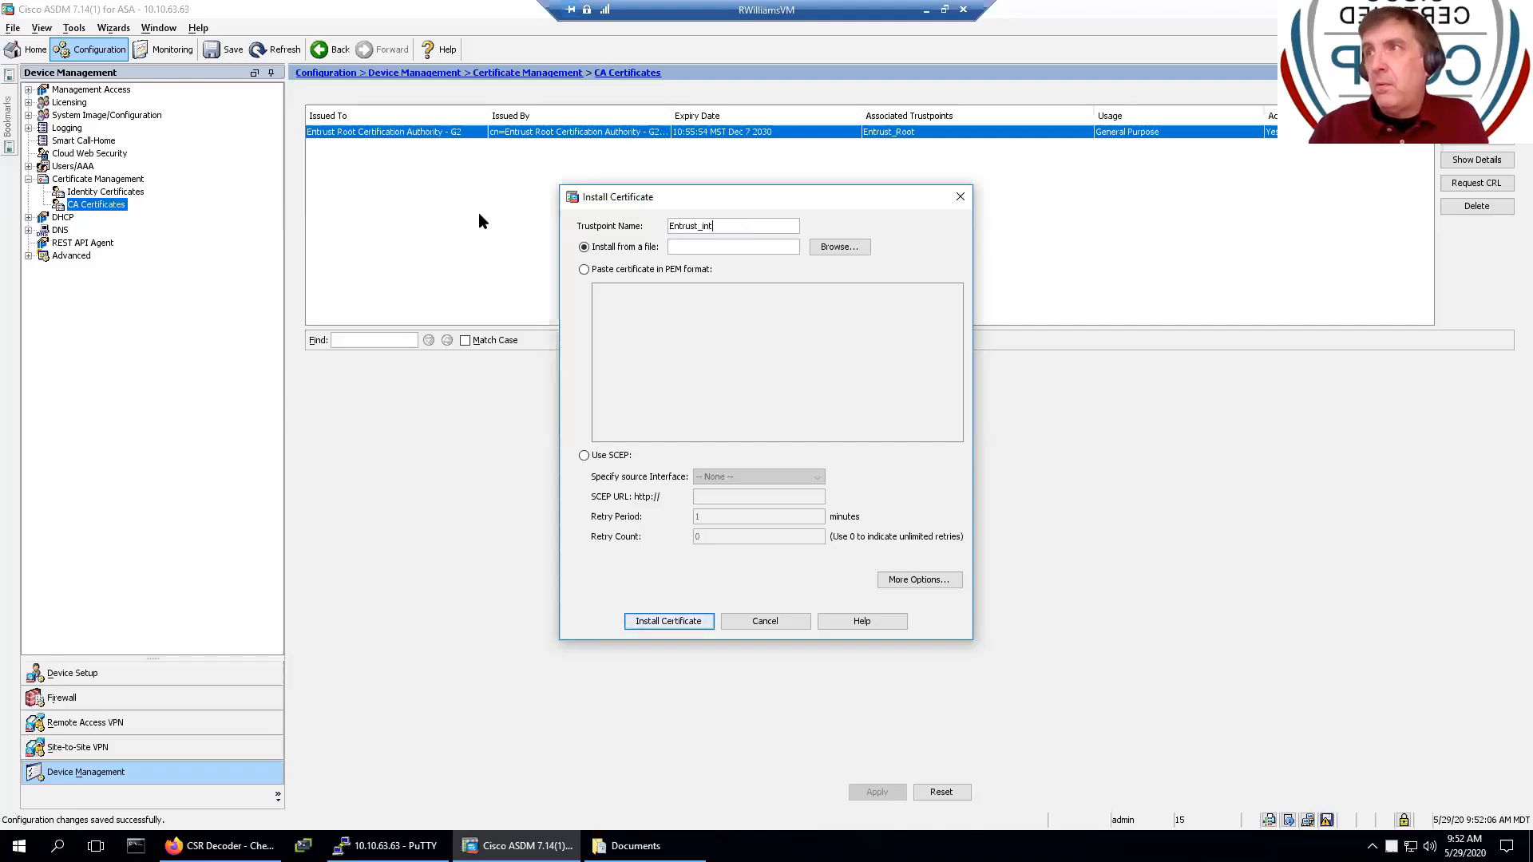
{"action": "type", "text": "Int"}
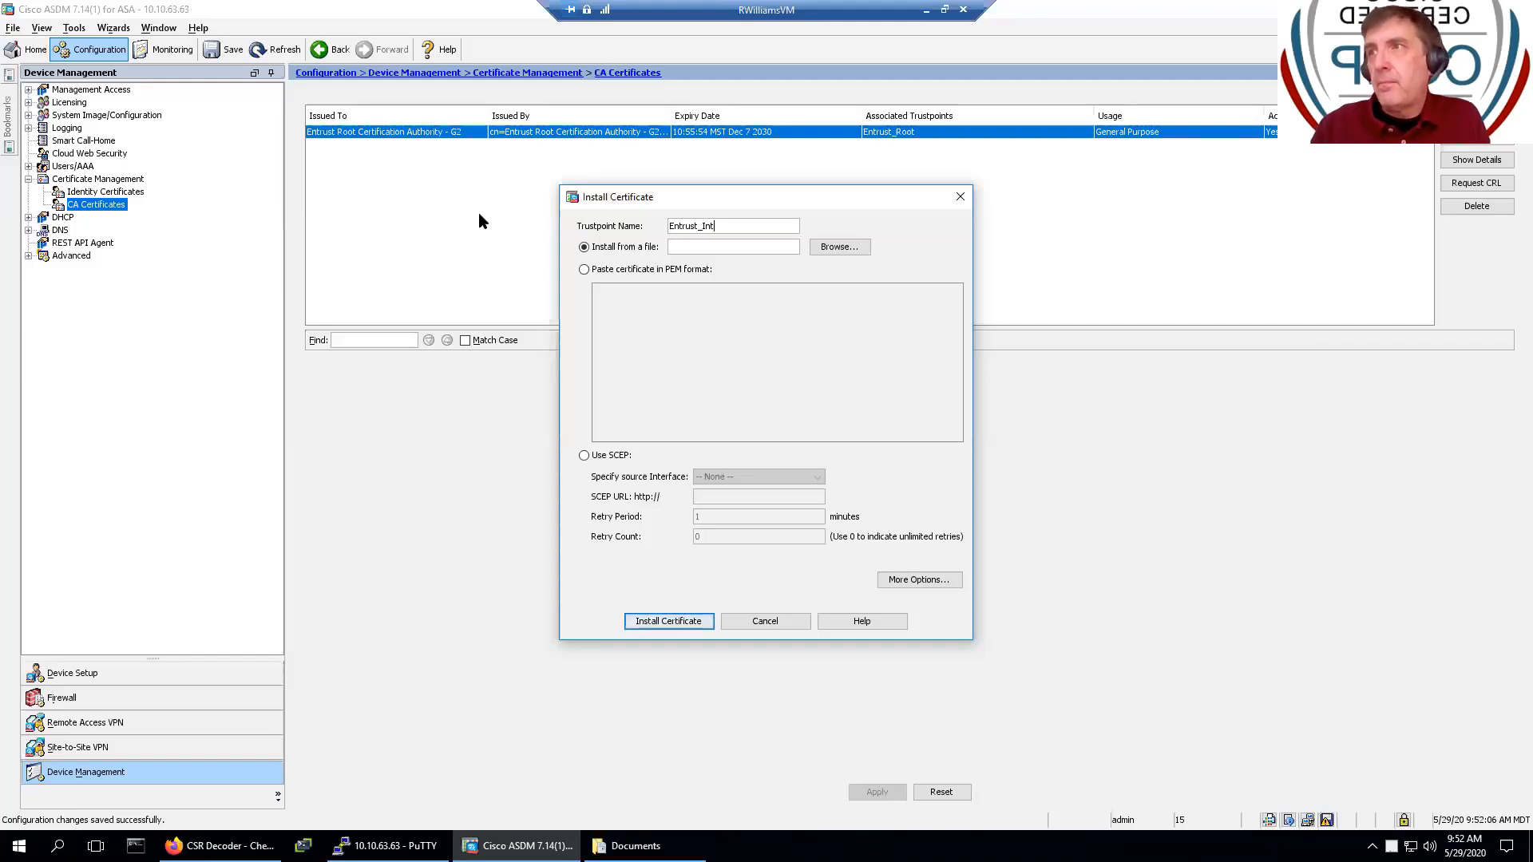
{"action": "left_click", "coordinate": [837, 254]}
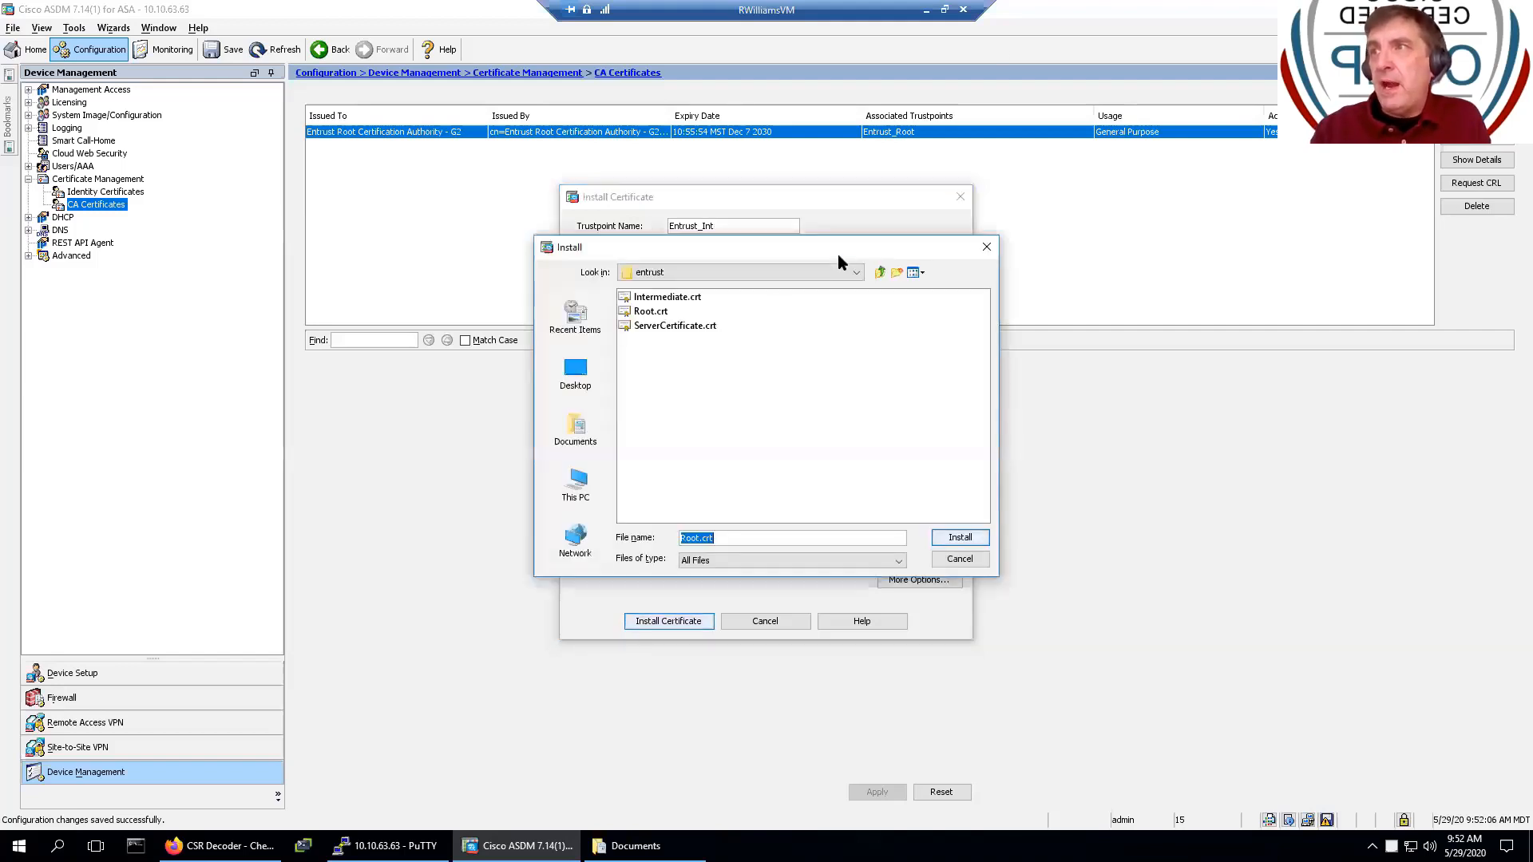
{"action": "left_click", "coordinate": [660, 297]}
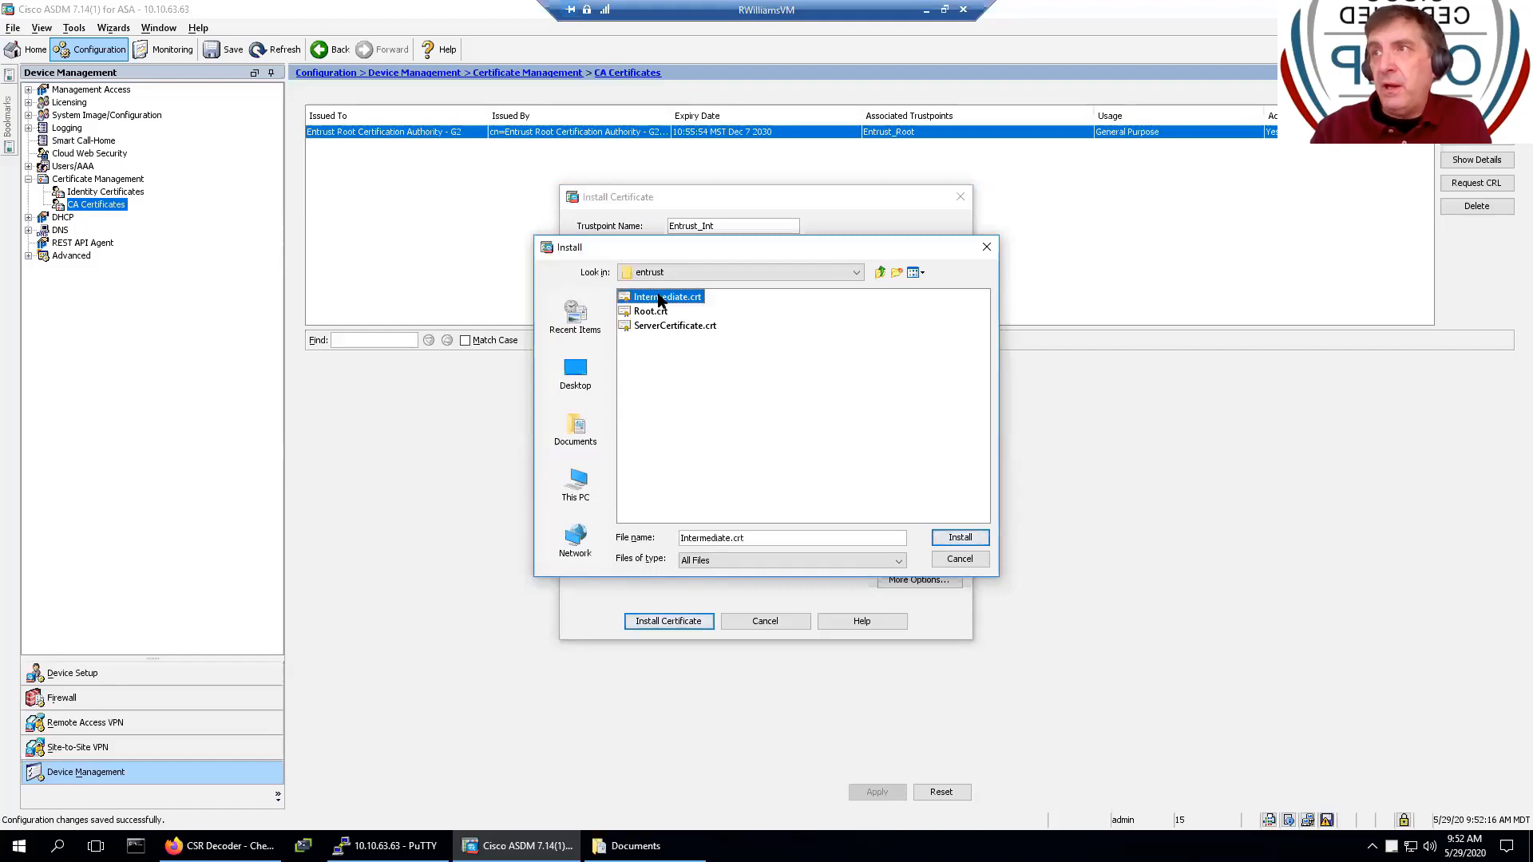
{"action": "left_click", "coordinate": [958, 539]}
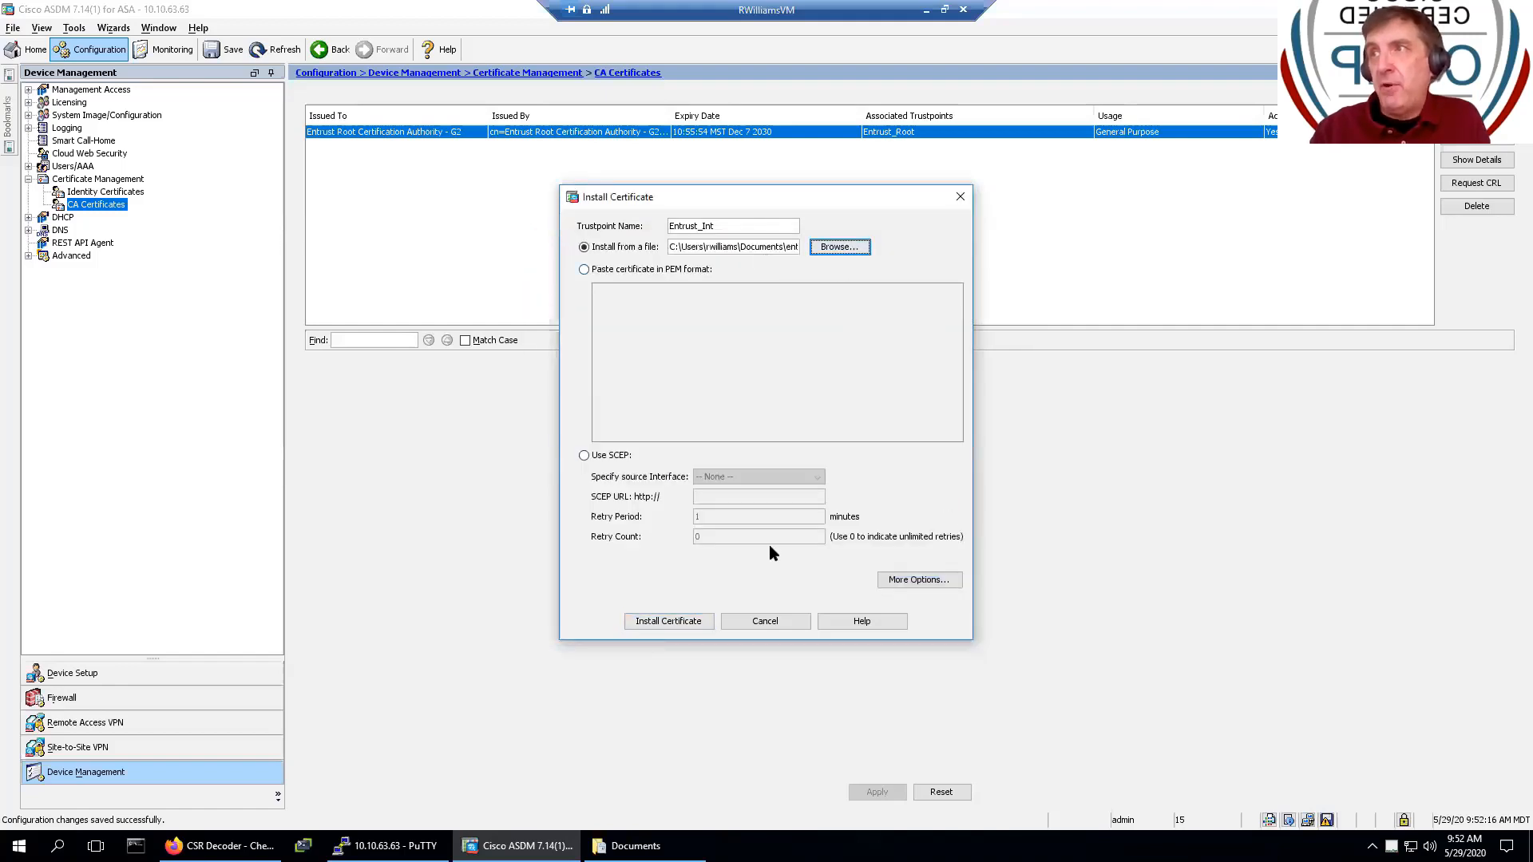
{"action": "left_click", "coordinate": [649, 624]}
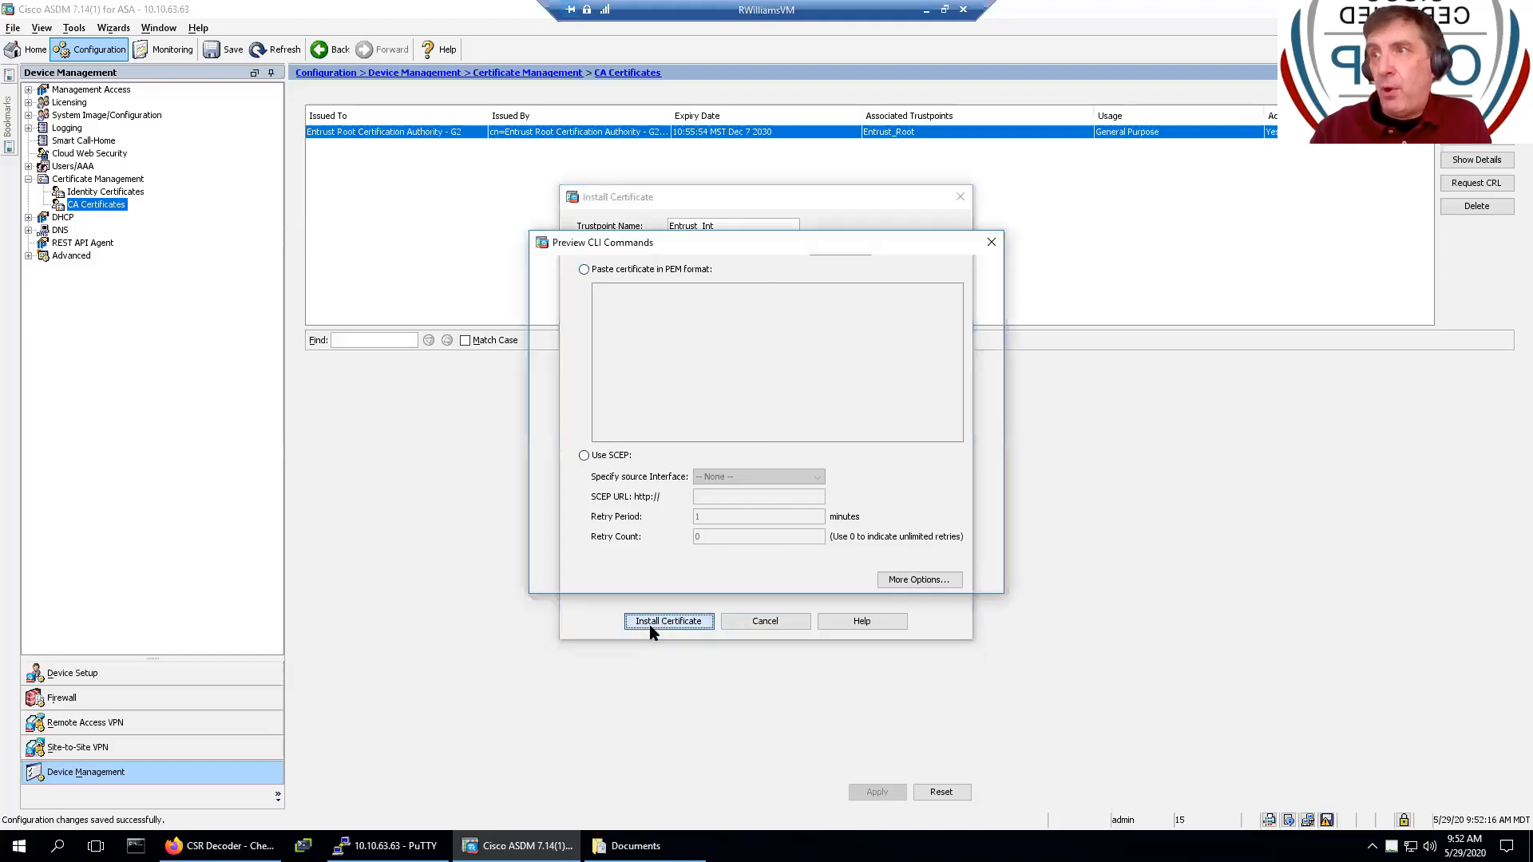
{"action": "left_click", "coordinate": [660, 580]}
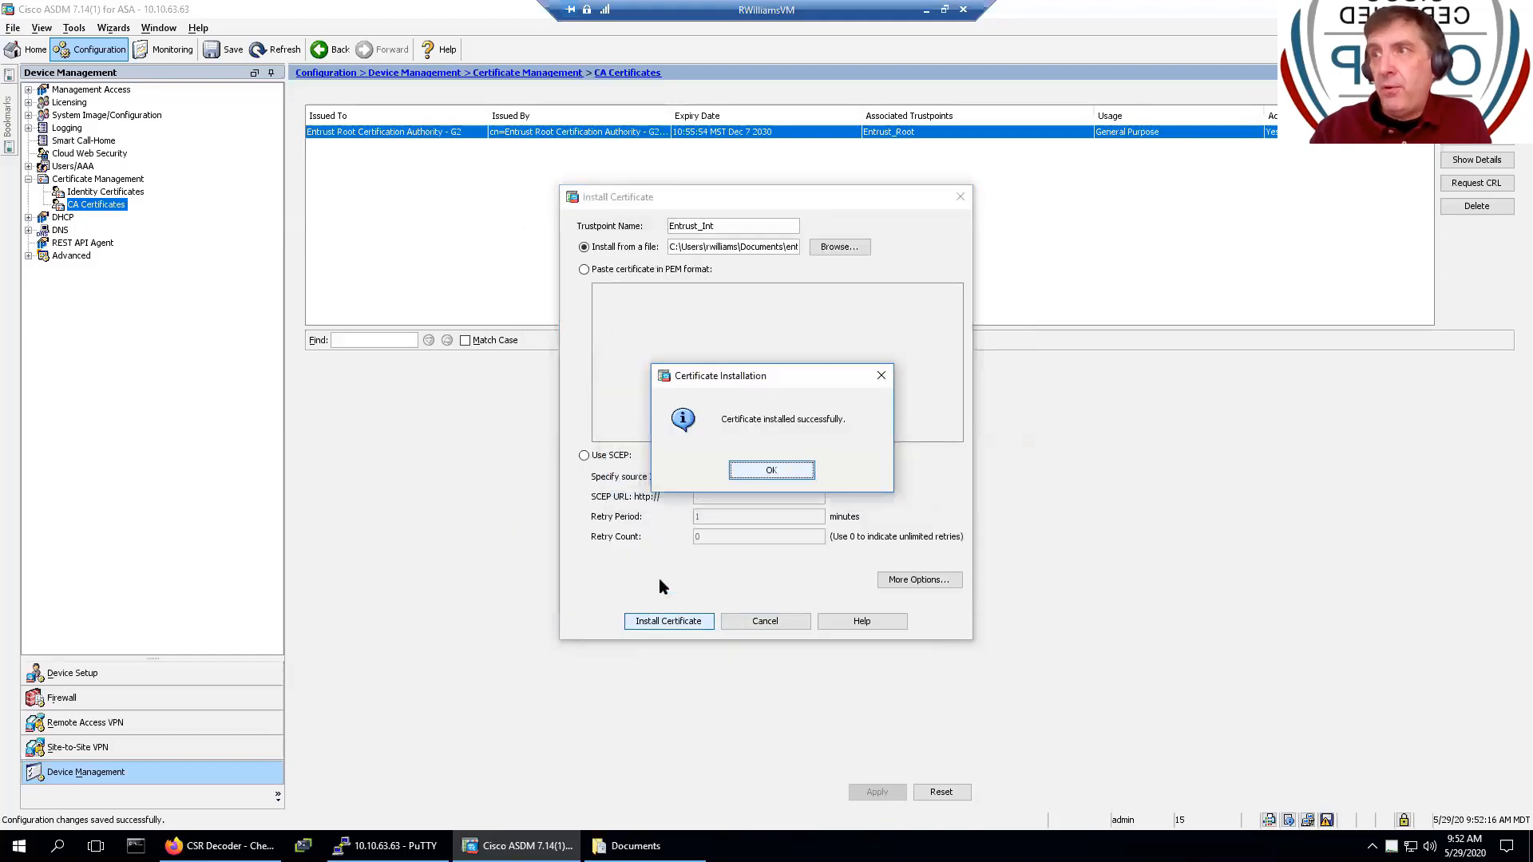
{"action": "left_click", "coordinate": [769, 471]}
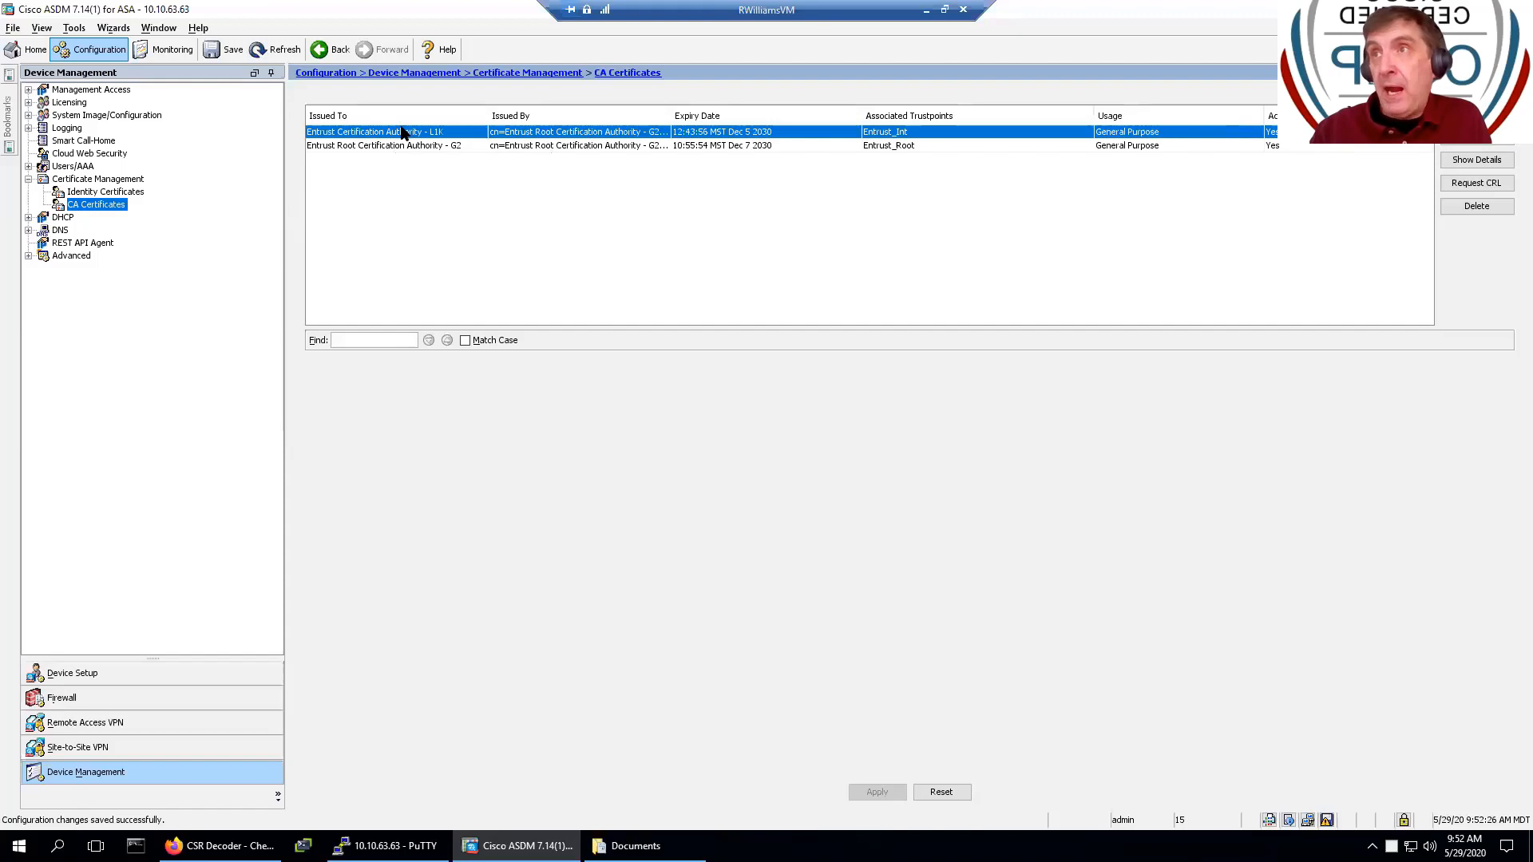
- Compare the Entrust_Root and Entrust_Int entries in the CA Certificates list
{"action": "left_click", "coordinate": [443, 149]}
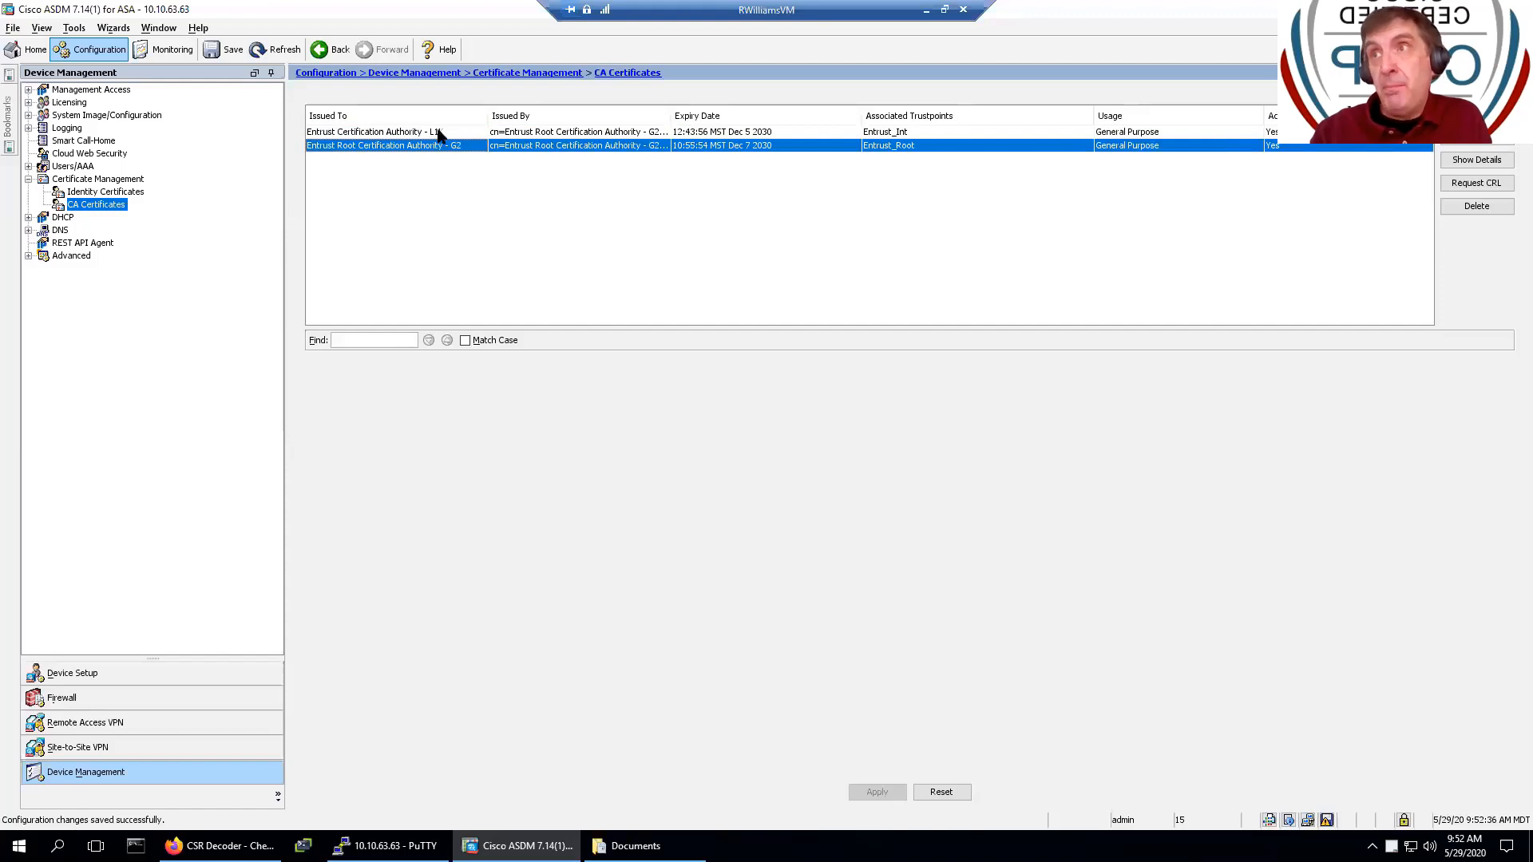
{"action": "left_click", "coordinate": [440, 136]}
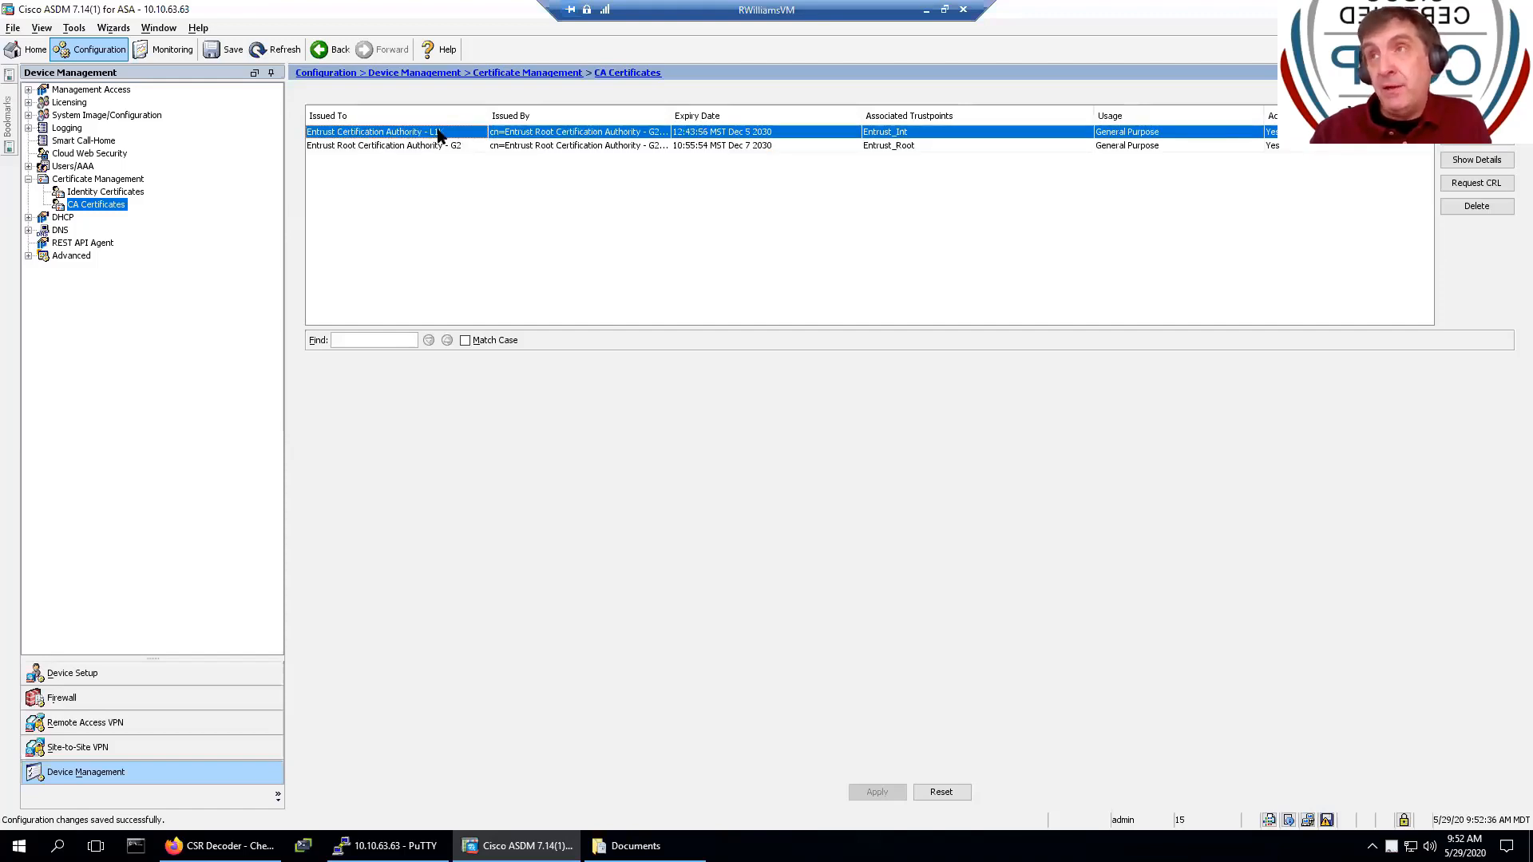
{"action": "left_click", "coordinate": [465, 149]}
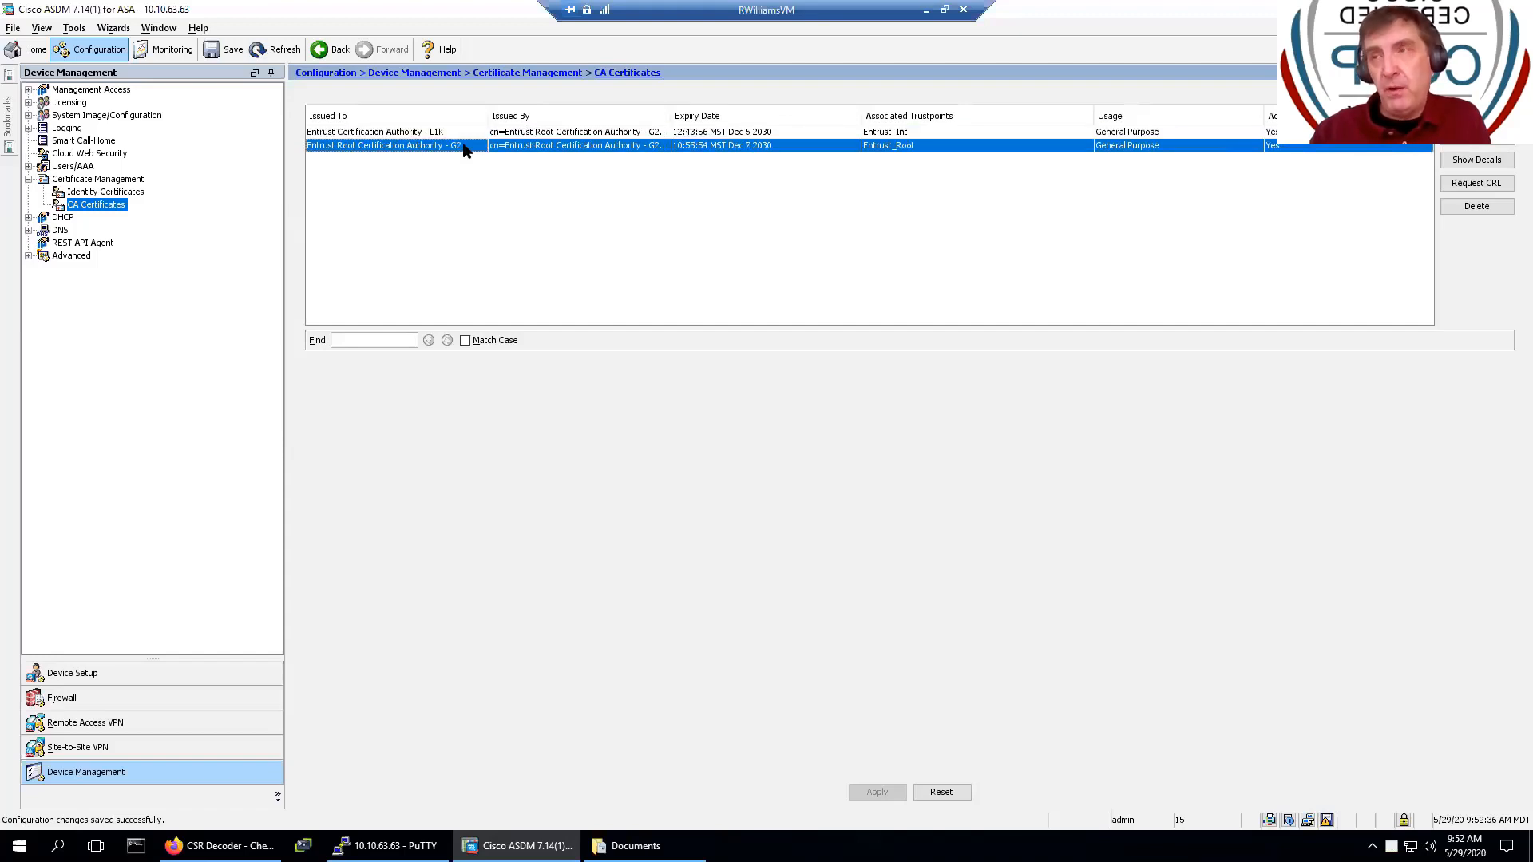
{"action": "left_click", "coordinate": [475, 135]}
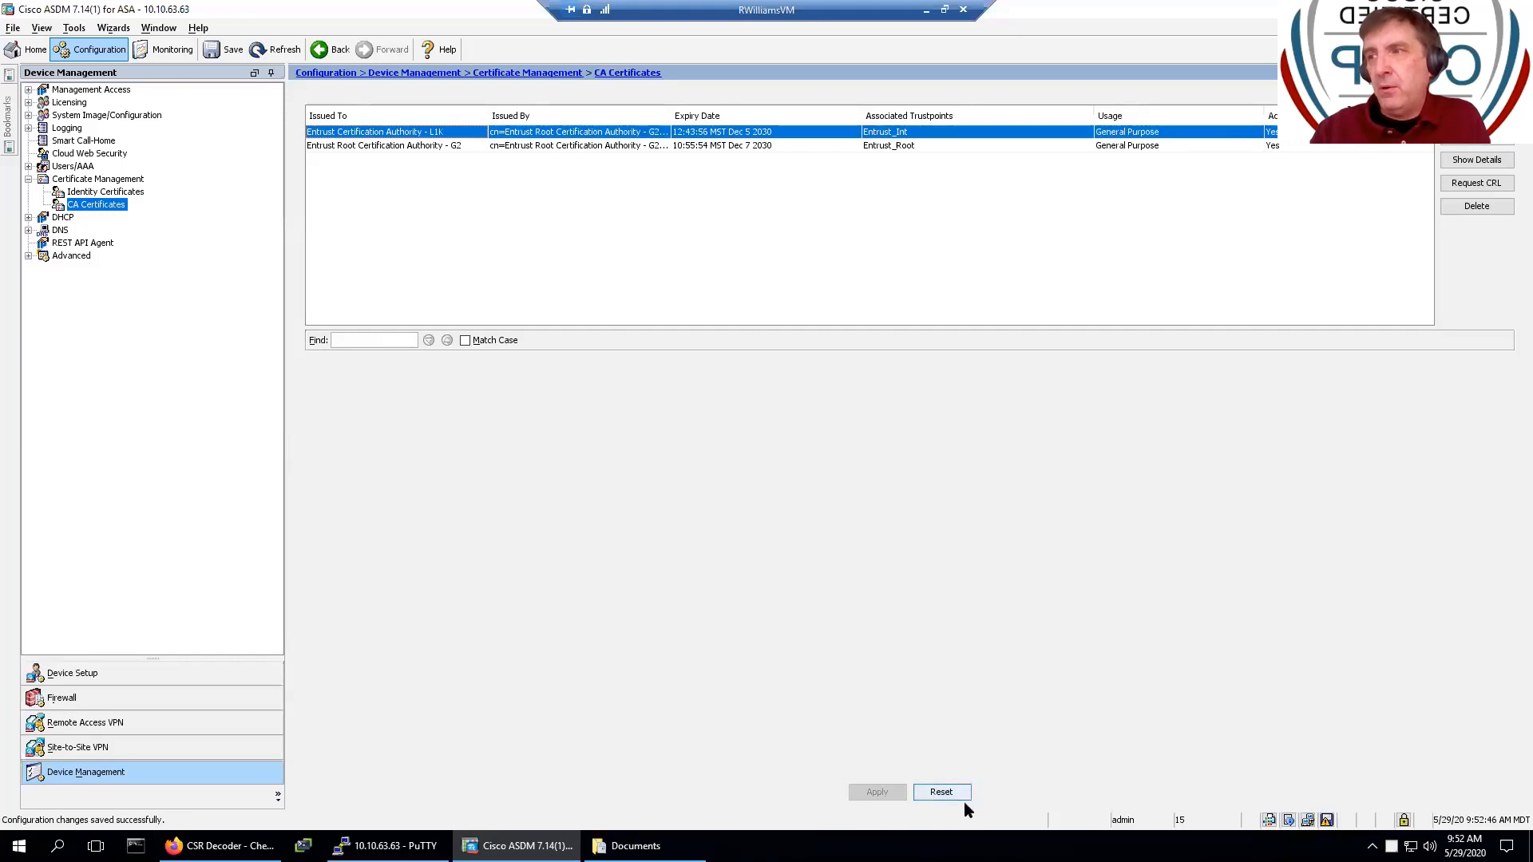
- Save the running configuration to flash and return to Identity Certificates
{"action": "left_click", "coordinate": [1327, 821]}
{"action": "left_click", "coordinate": [660, 571]}
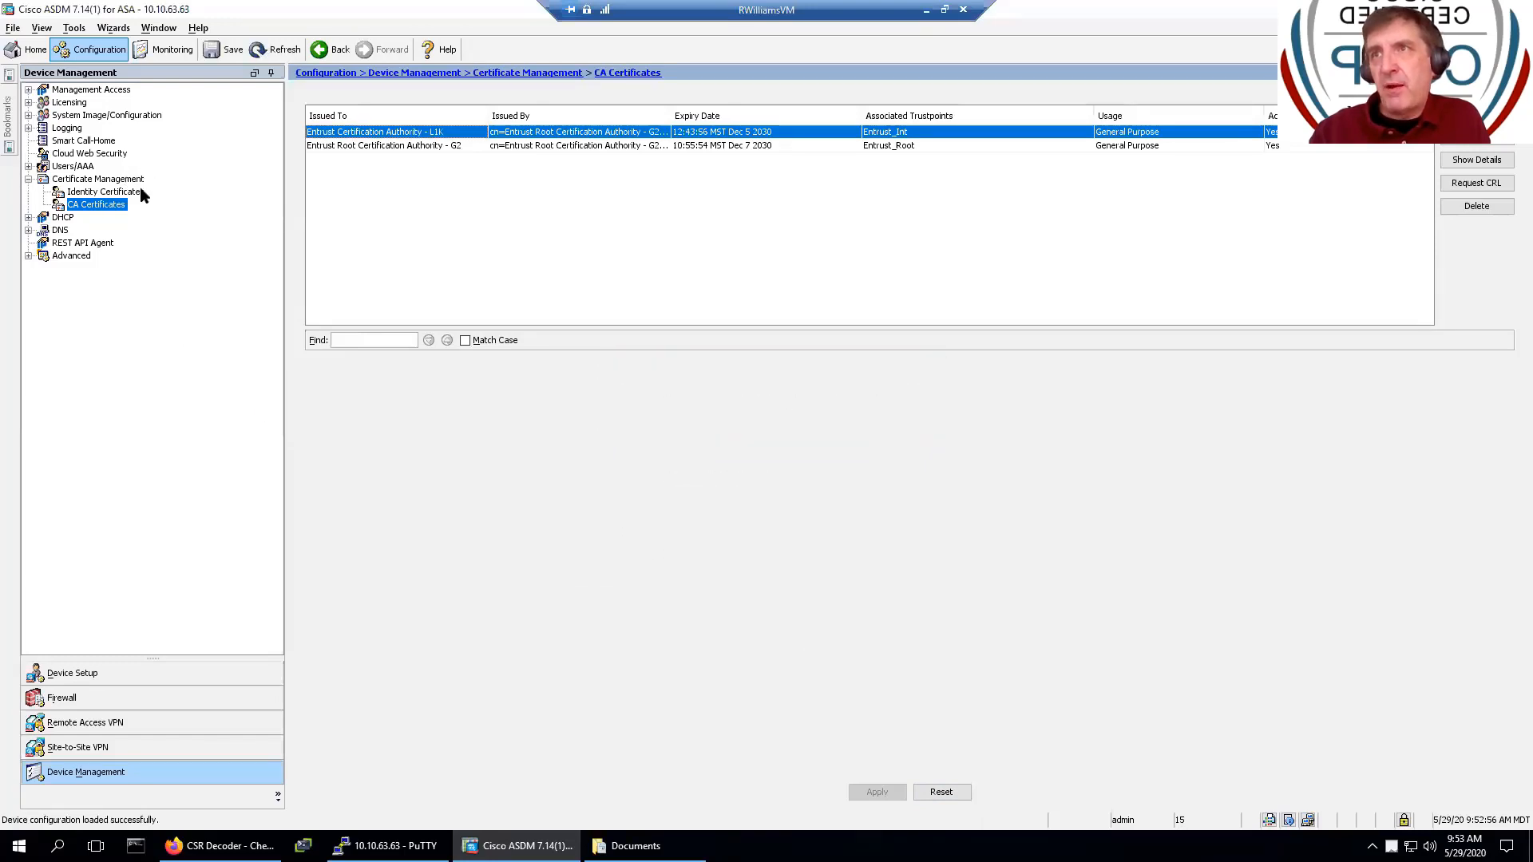
{"action": "left_click", "coordinate": [140, 191]}
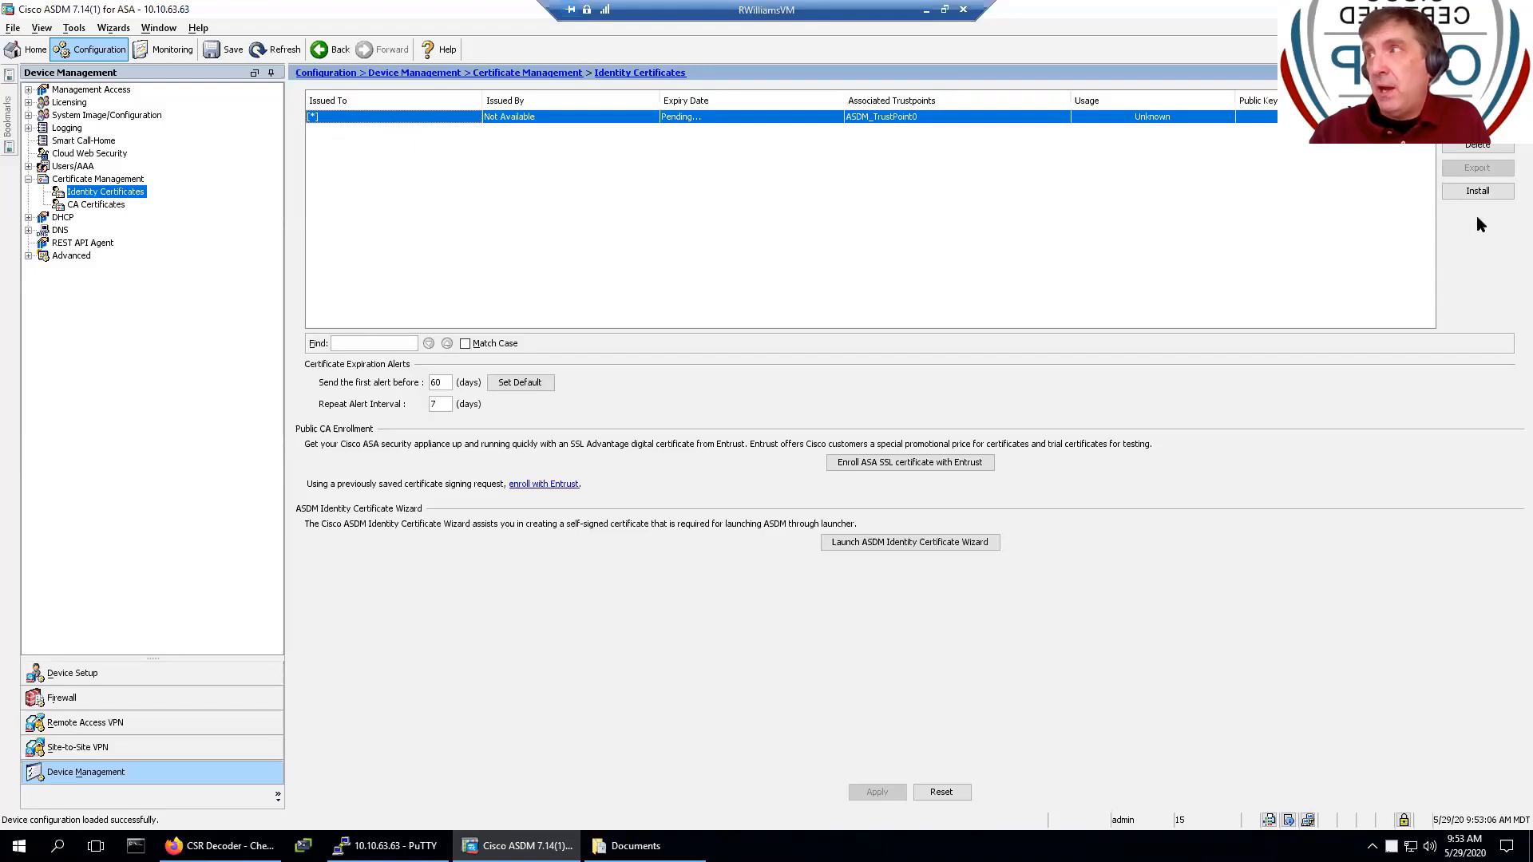
- Install ServerCertificate.crt for the pending ASDM_TrustPoint0 request and send the import commands to the ASA
{"action": "left_click", "coordinate": [1478, 192]}
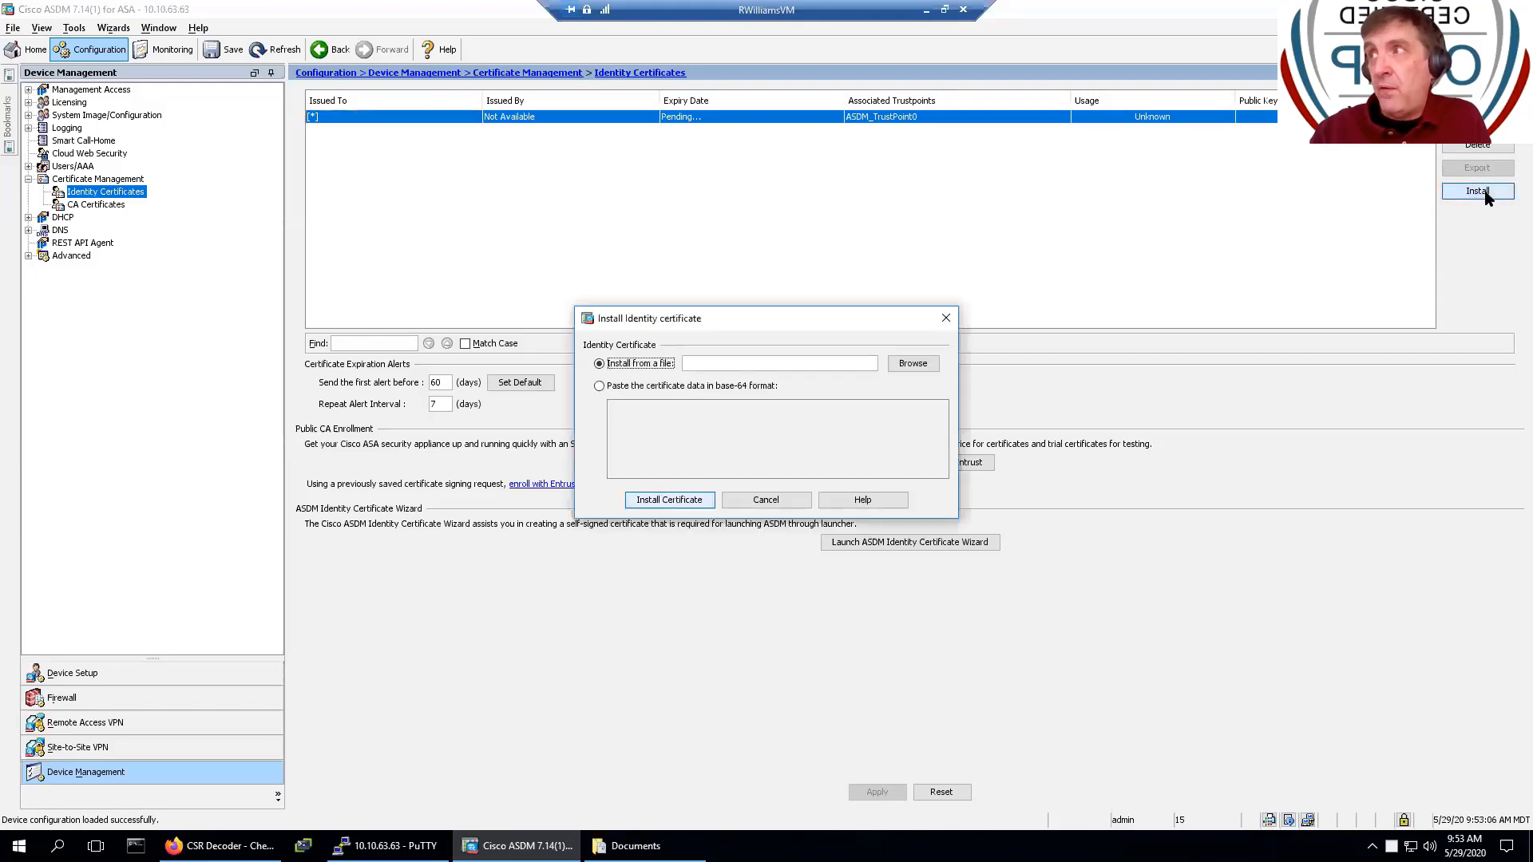
{"action": "left_click", "coordinate": [932, 365]}
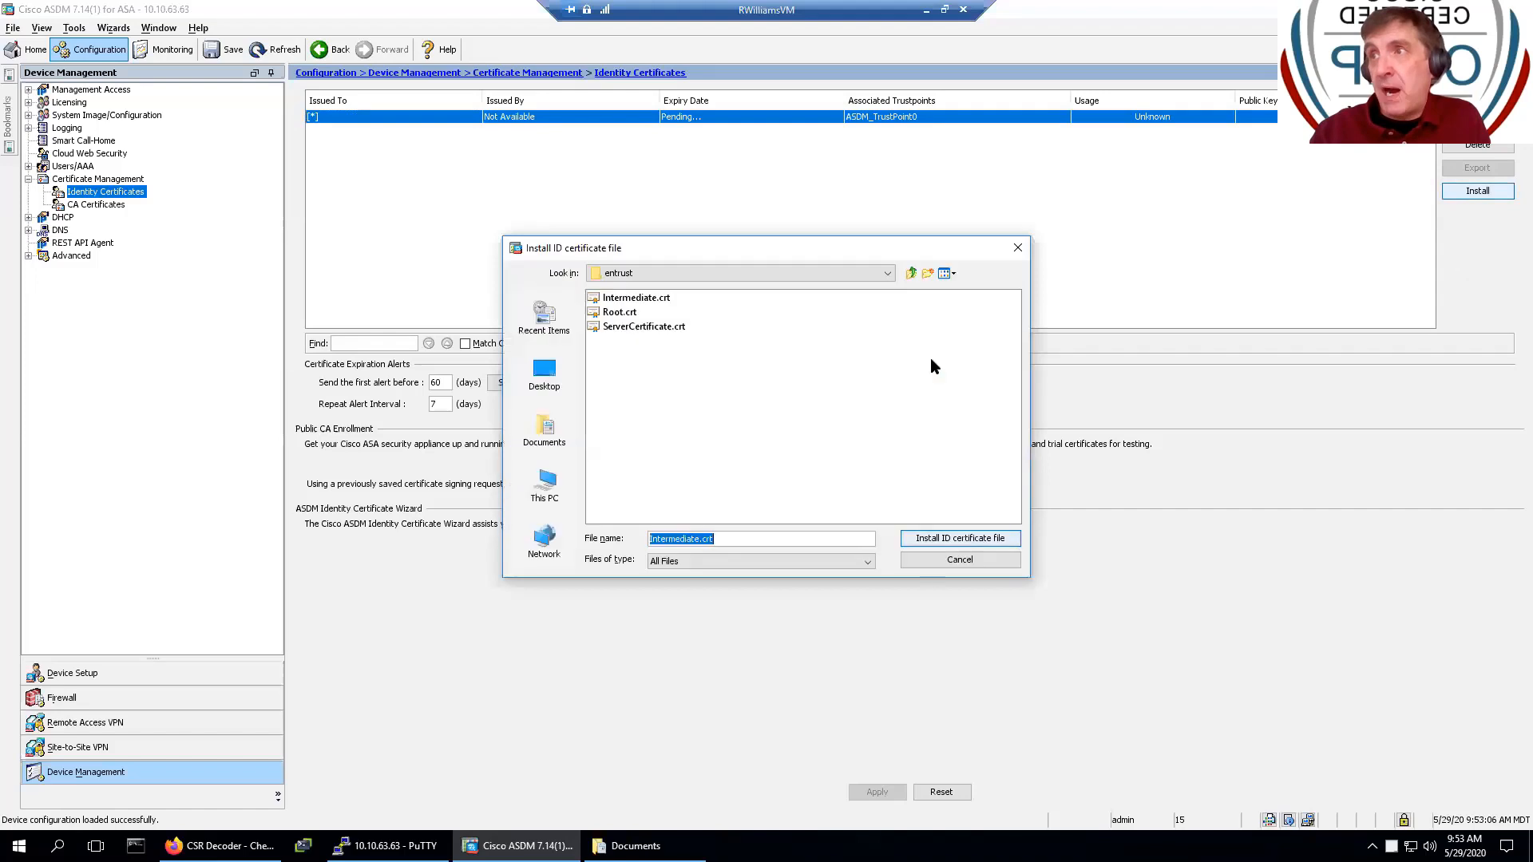
{"action": "left_click", "coordinate": [631, 327]}
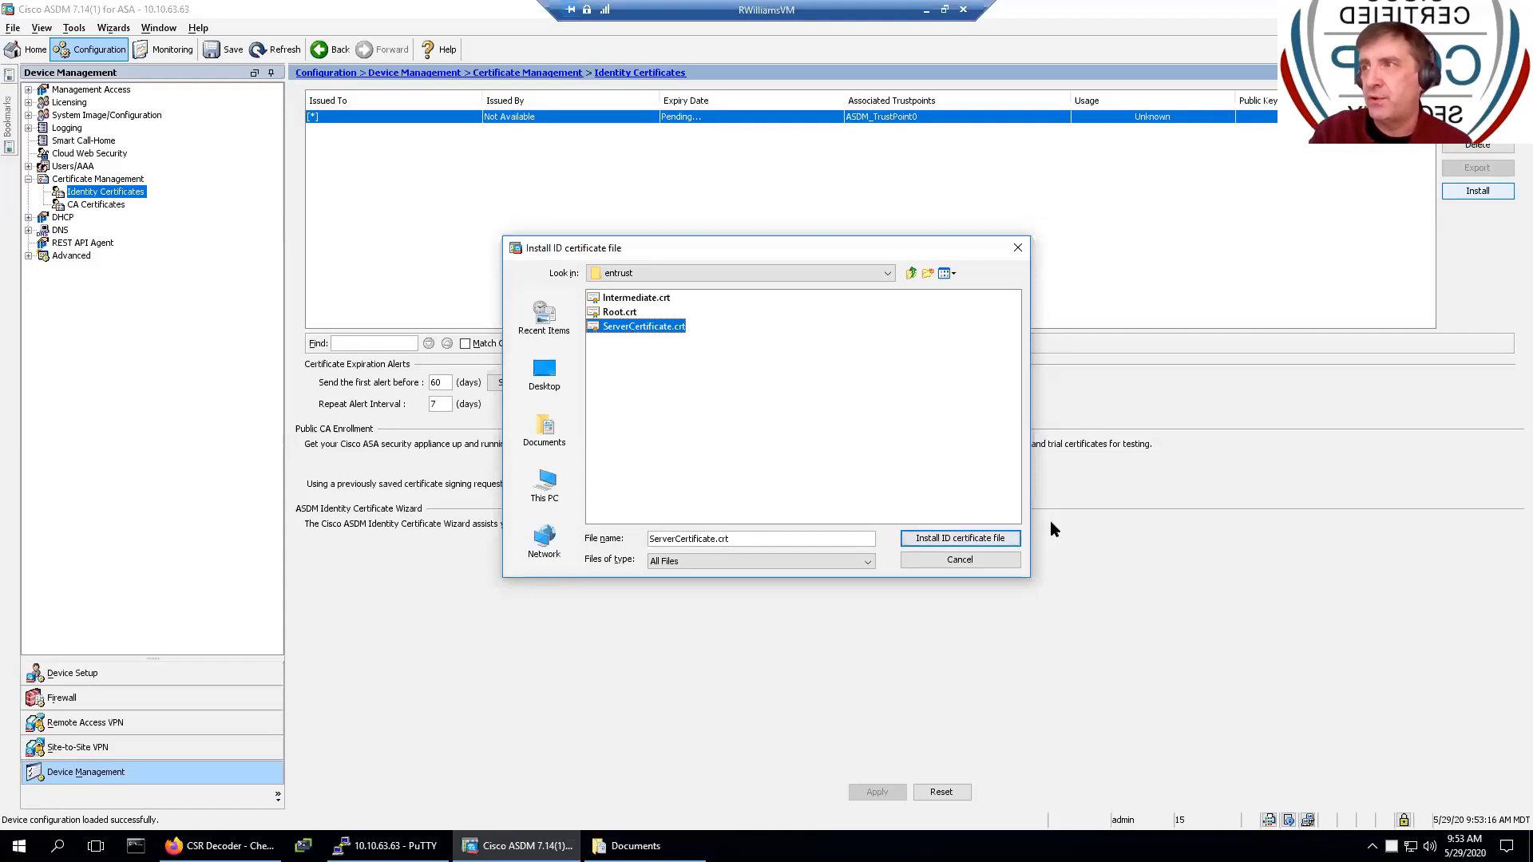
{"action": "left_click", "coordinate": [998, 540]}
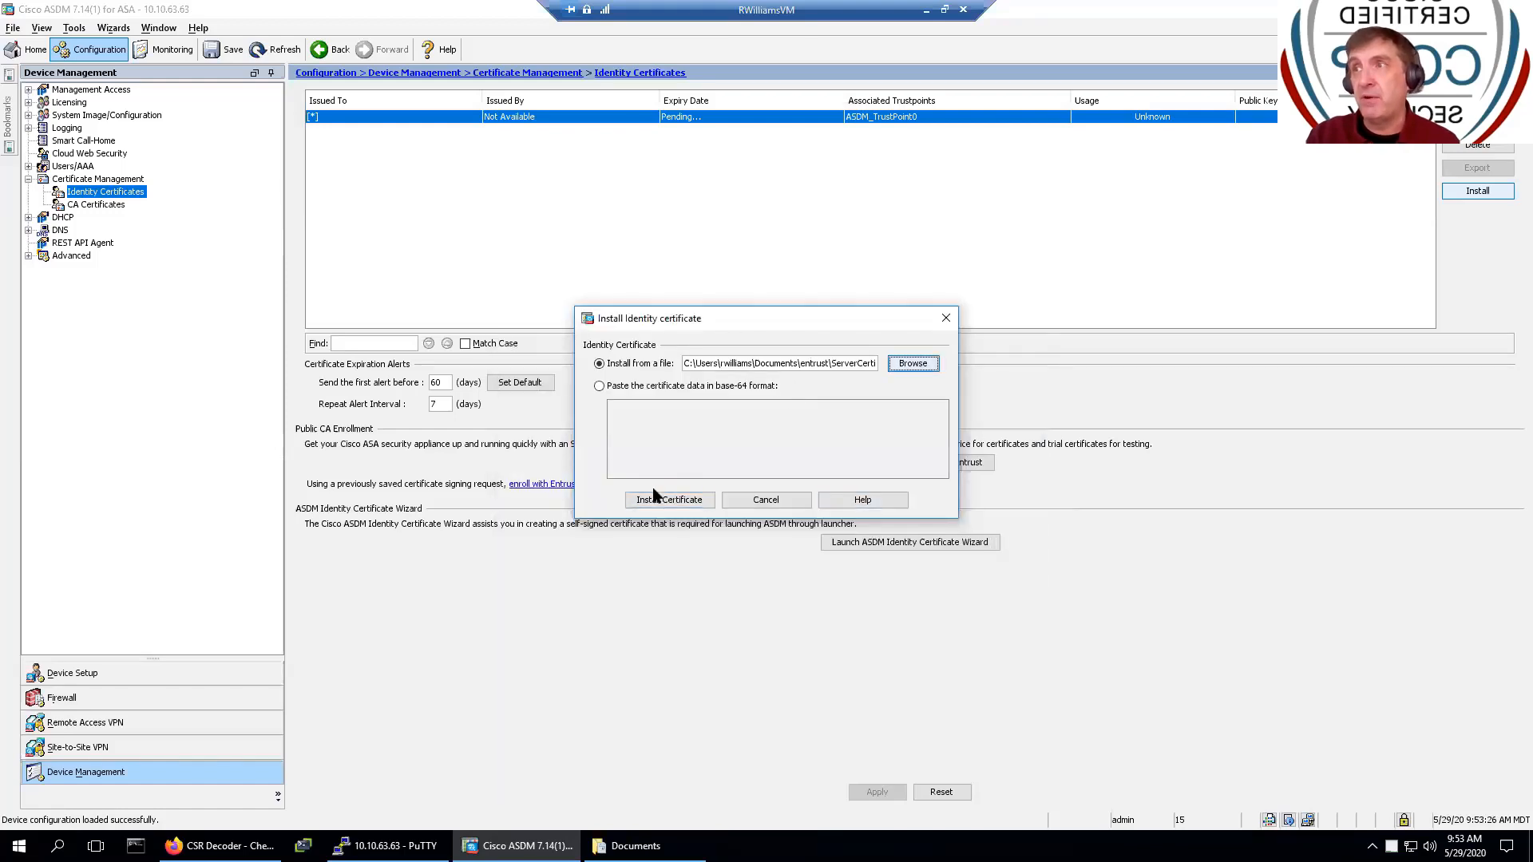
{"action": "left_click", "coordinate": [669, 500]}
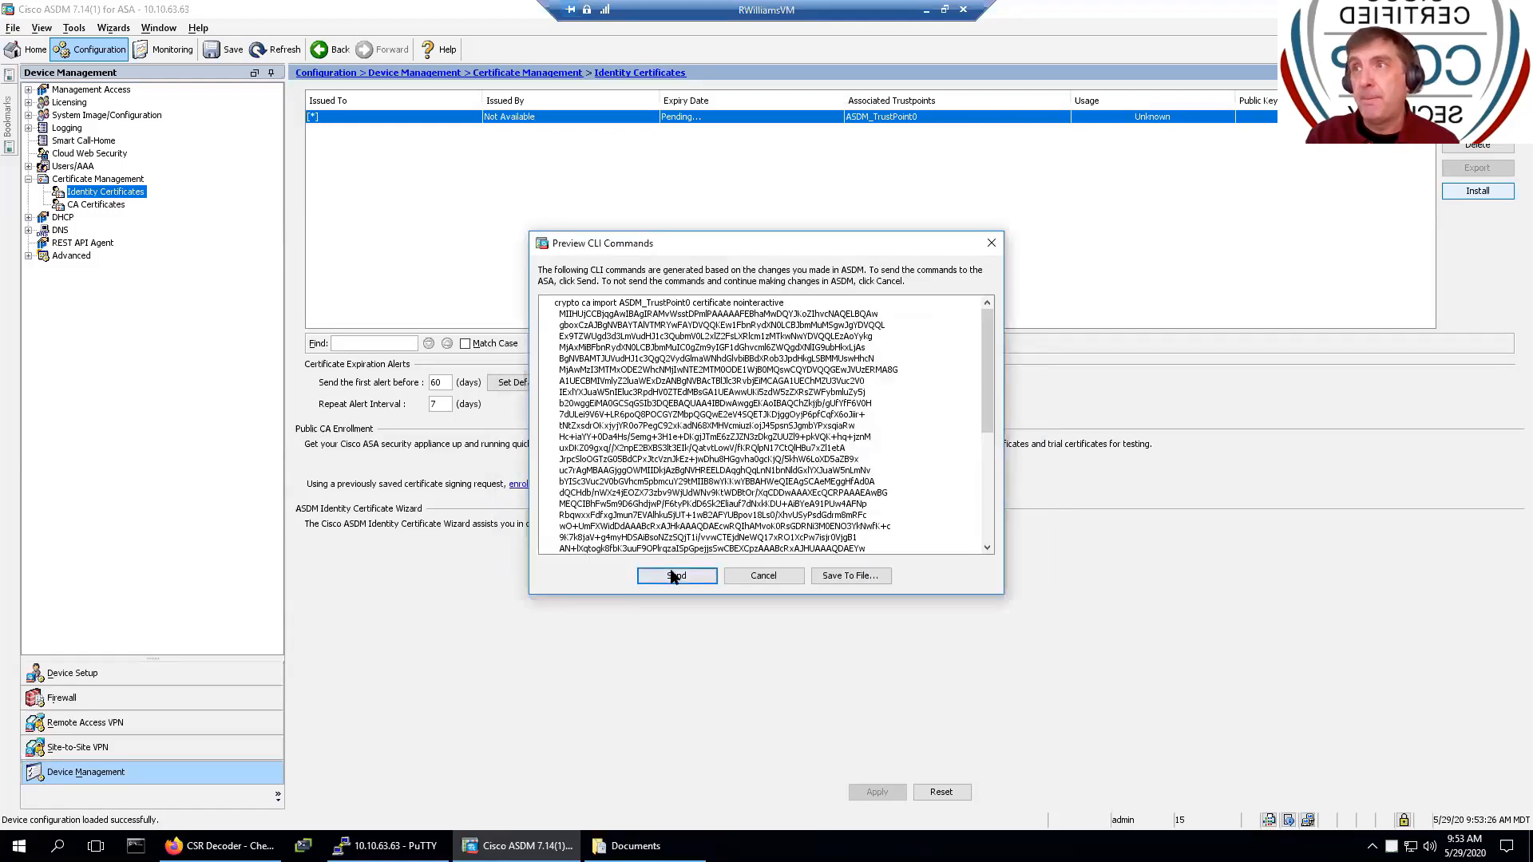
{"action": "scroll", "coordinate": [639, 510], "scroll_direction": "down", "scroll_amount": 7}
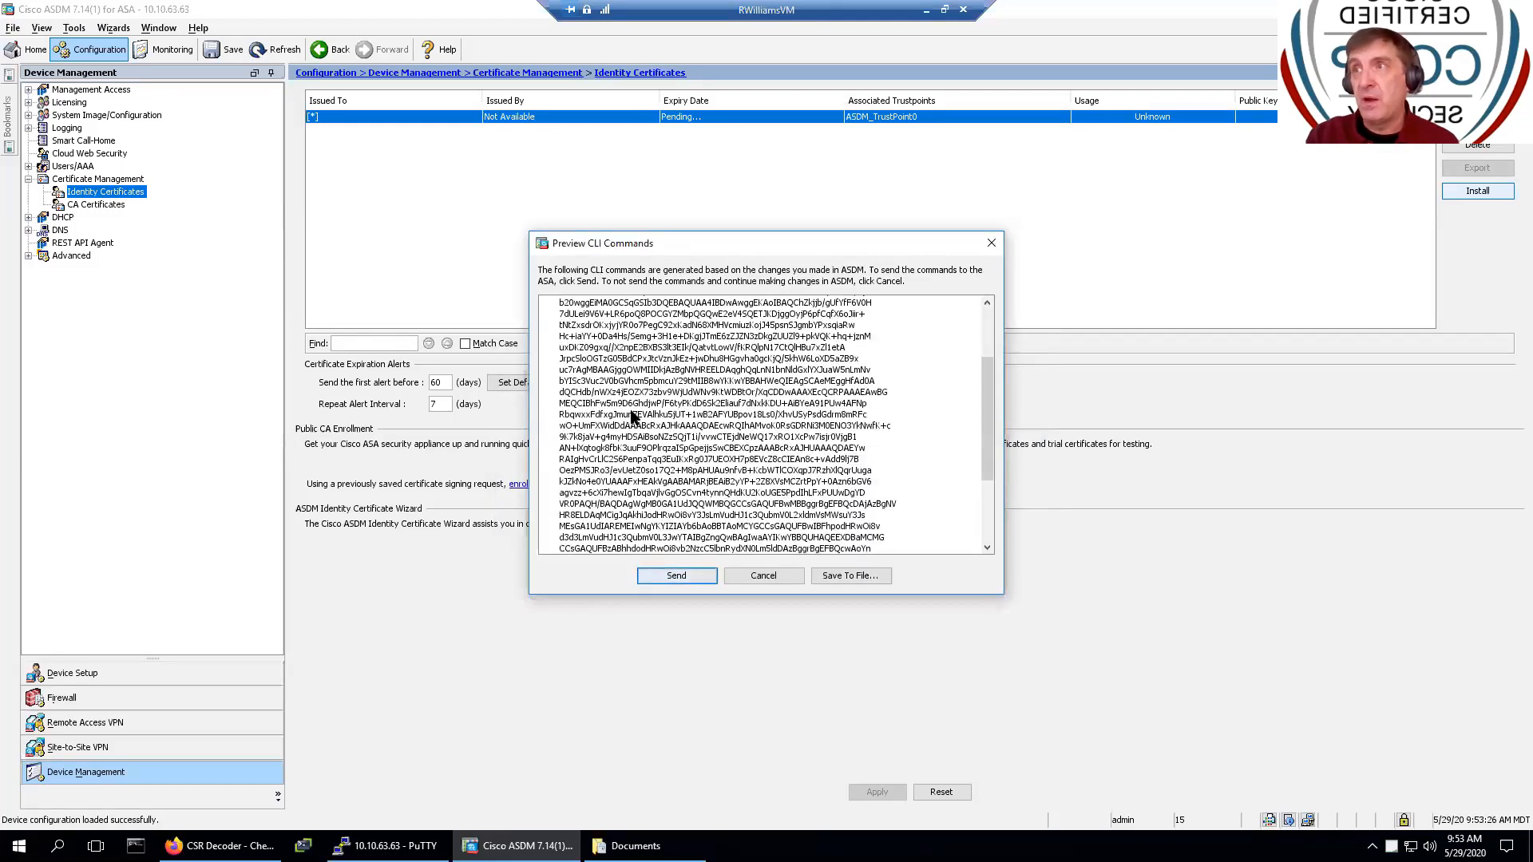
{"action": "left_click", "coordinate": [660, 574]}
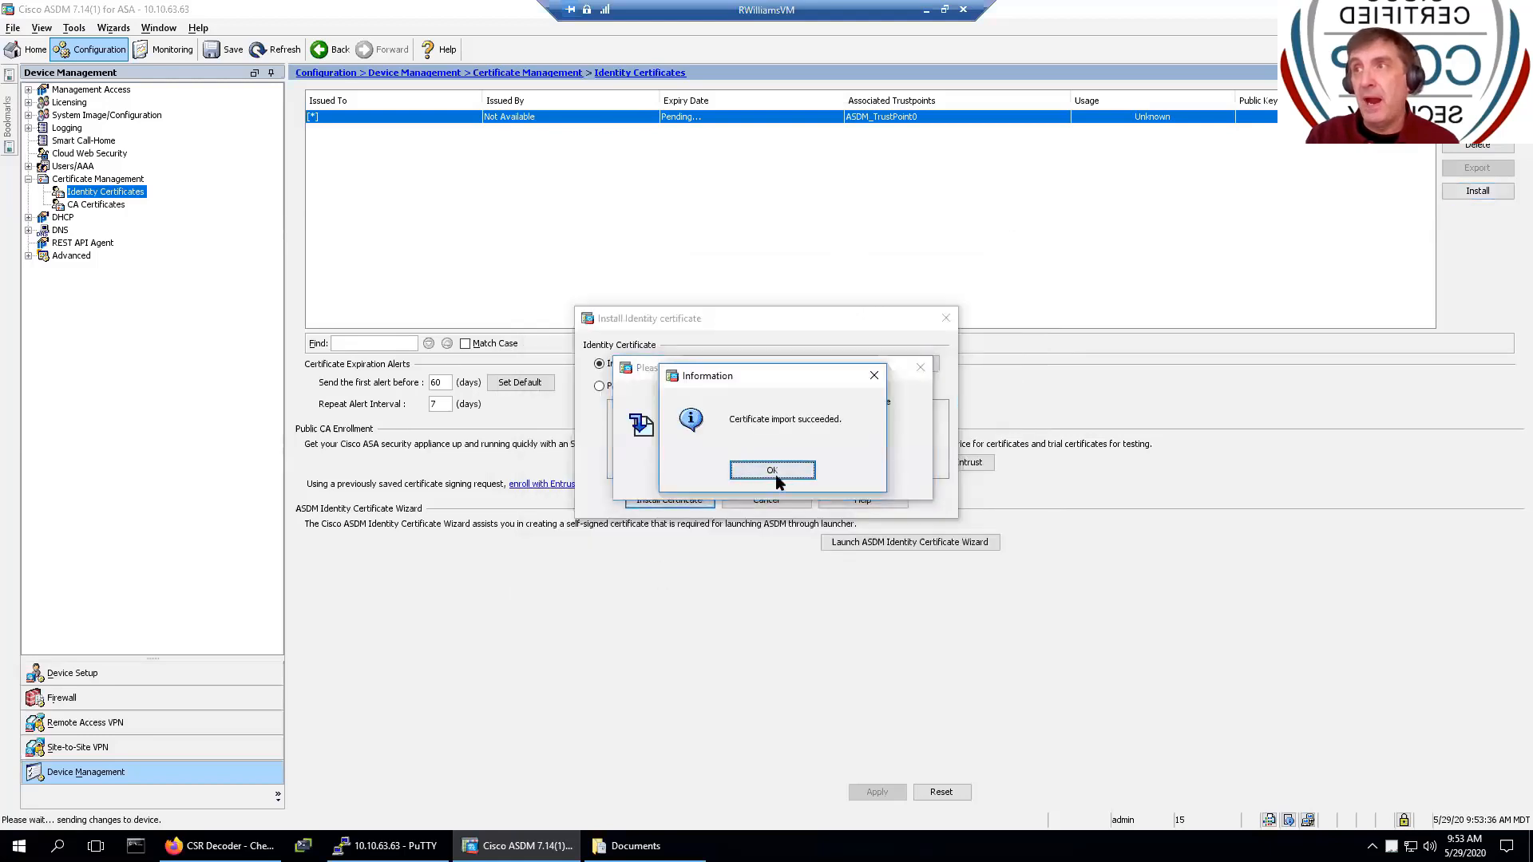
{"action": "left_click", "coordinate": [776, 475]}
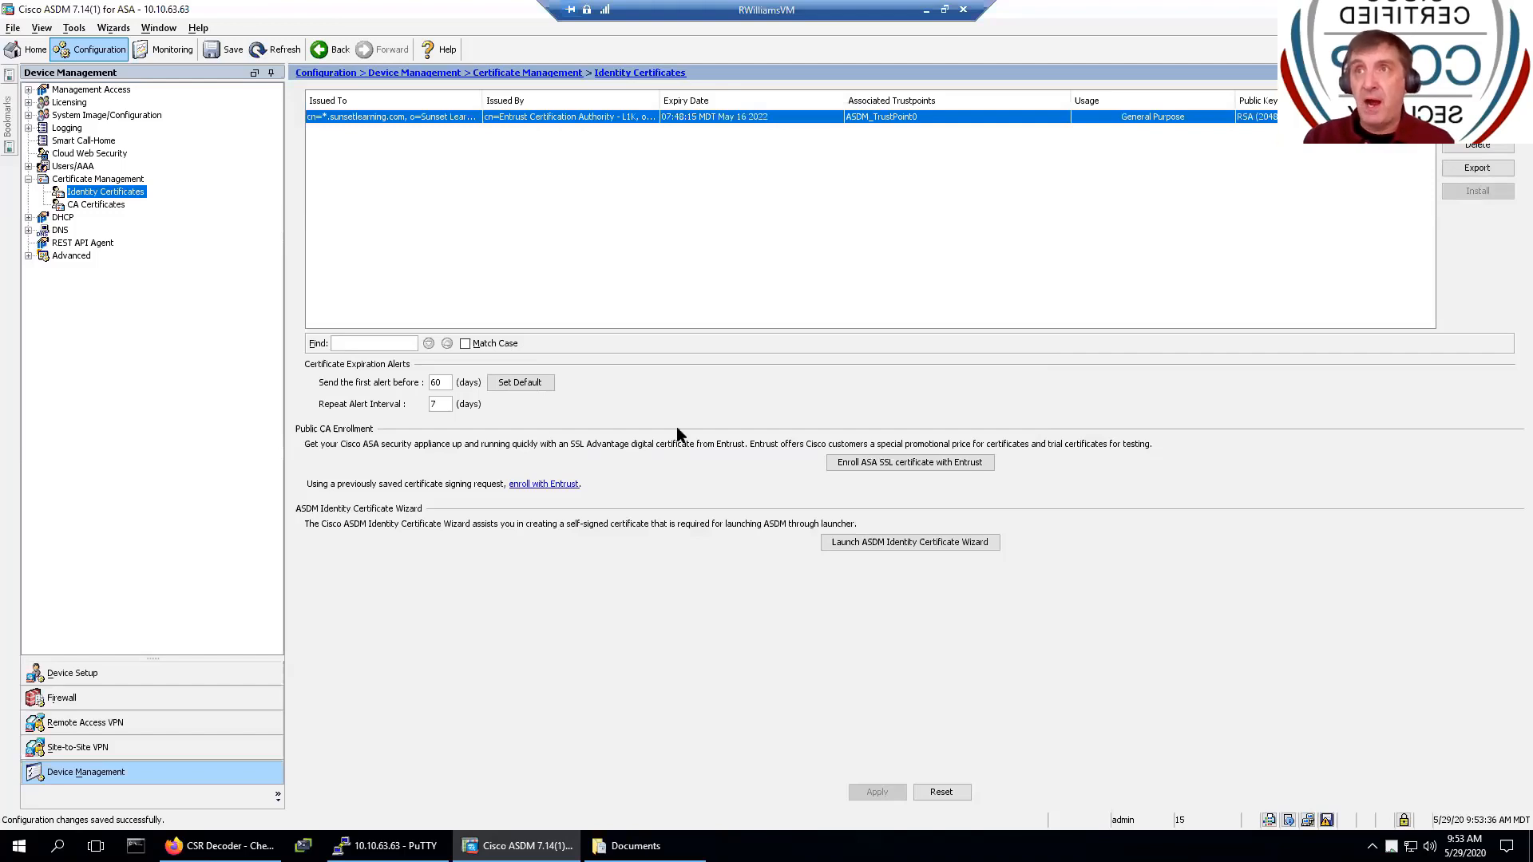
- Review the CA and Identity Certificates pages, ending on the Entrust_Int and Entrust_Root list
{"action": "left_click", "coordinate": [96, 205]}
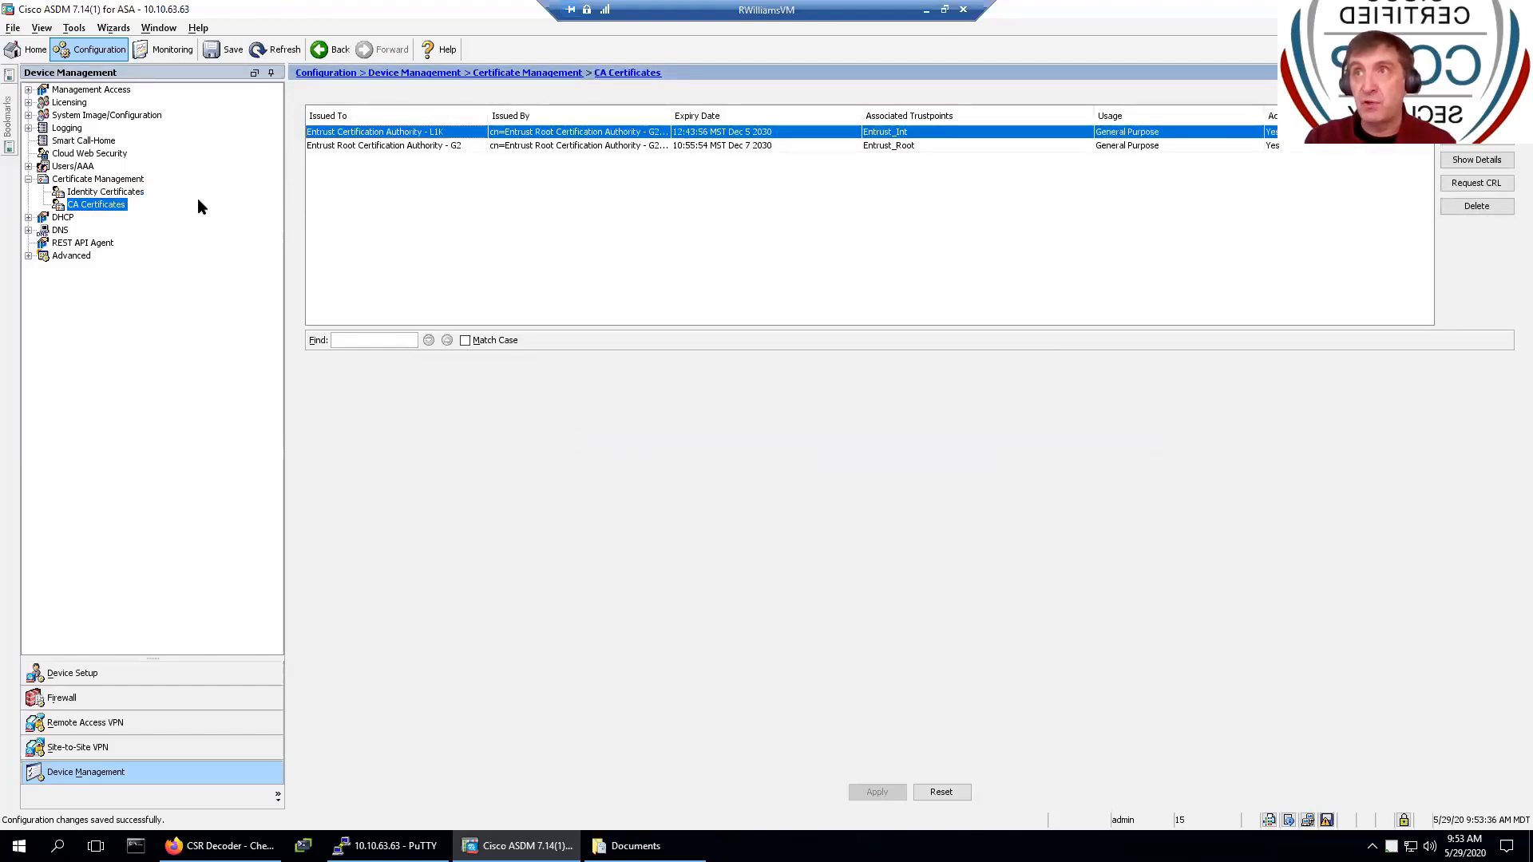
{"action": "left_click", "coordinate": [120, 180]}
{"action": "left_click", "coordinate": [134, 194]}
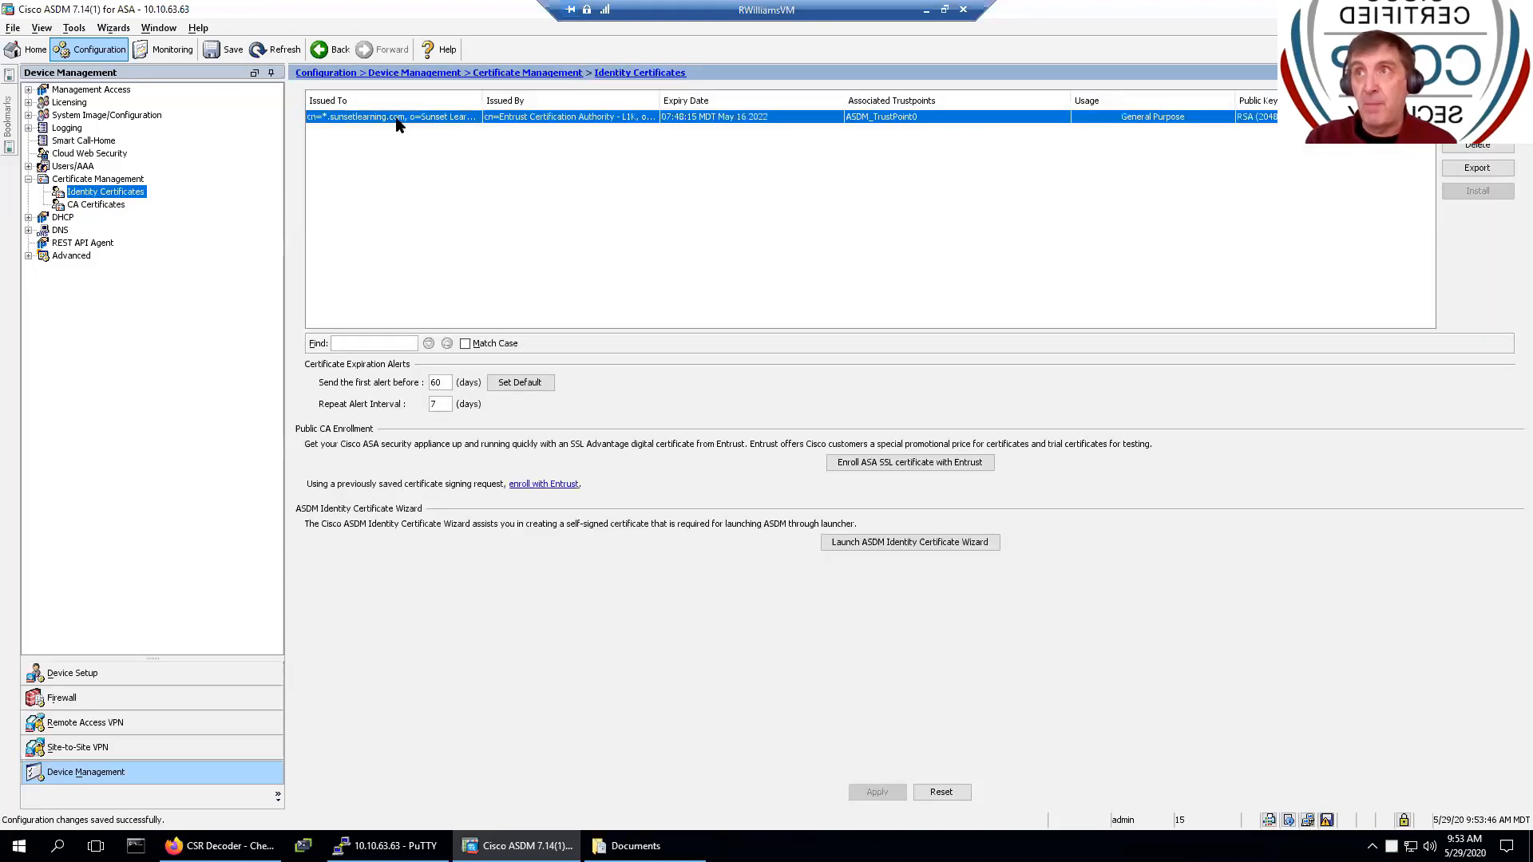
{"action": "left_click", "coordinate": [96, 205]}
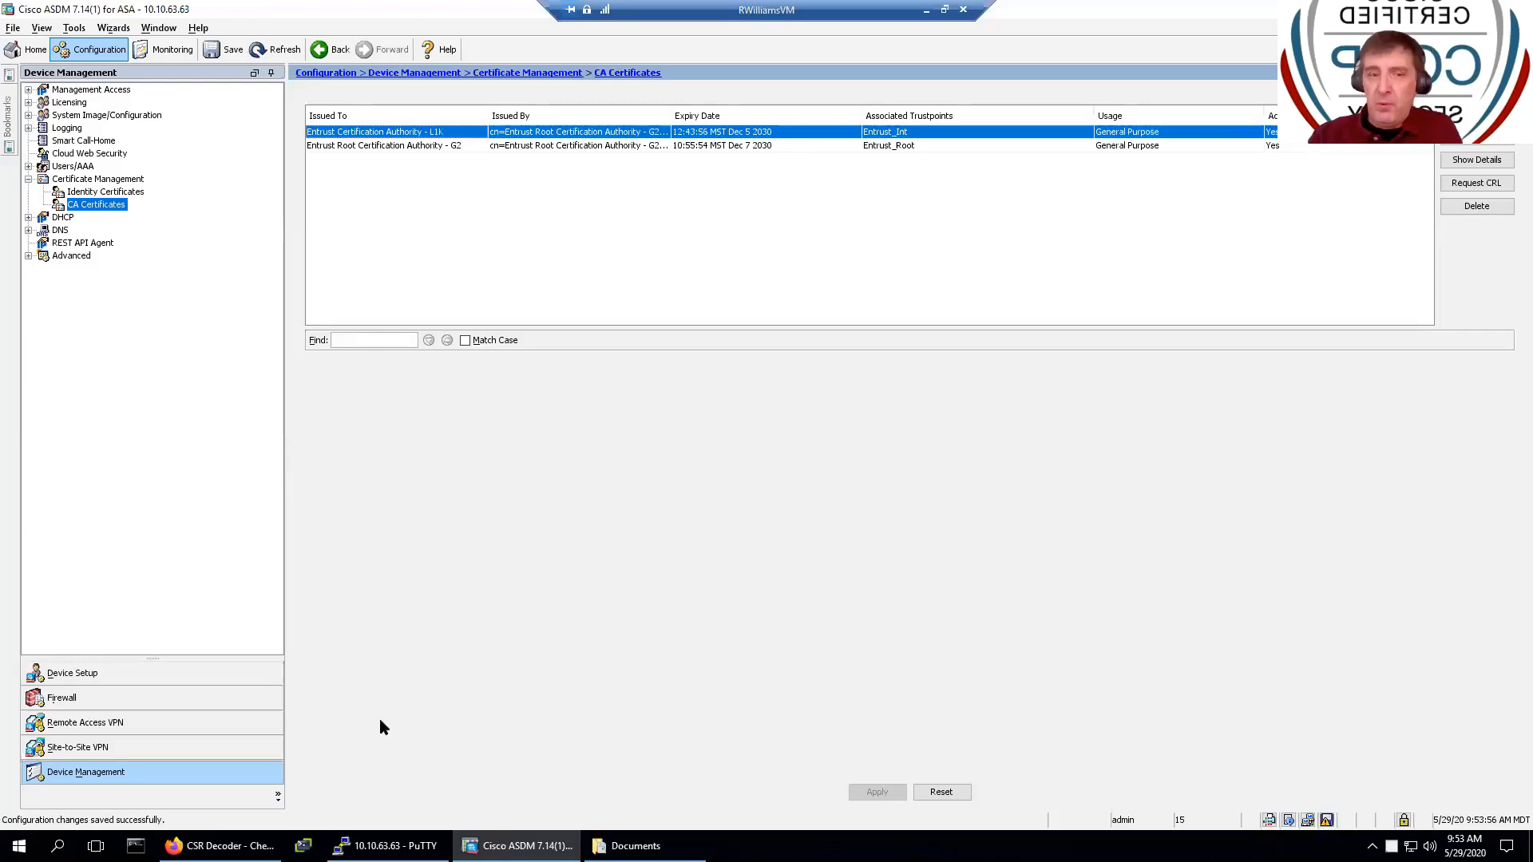
- Check the CSR decoder in Firefox, then return to ASDM and open the Wizards menu
{"action": "key", "text": "alt+Tab"}
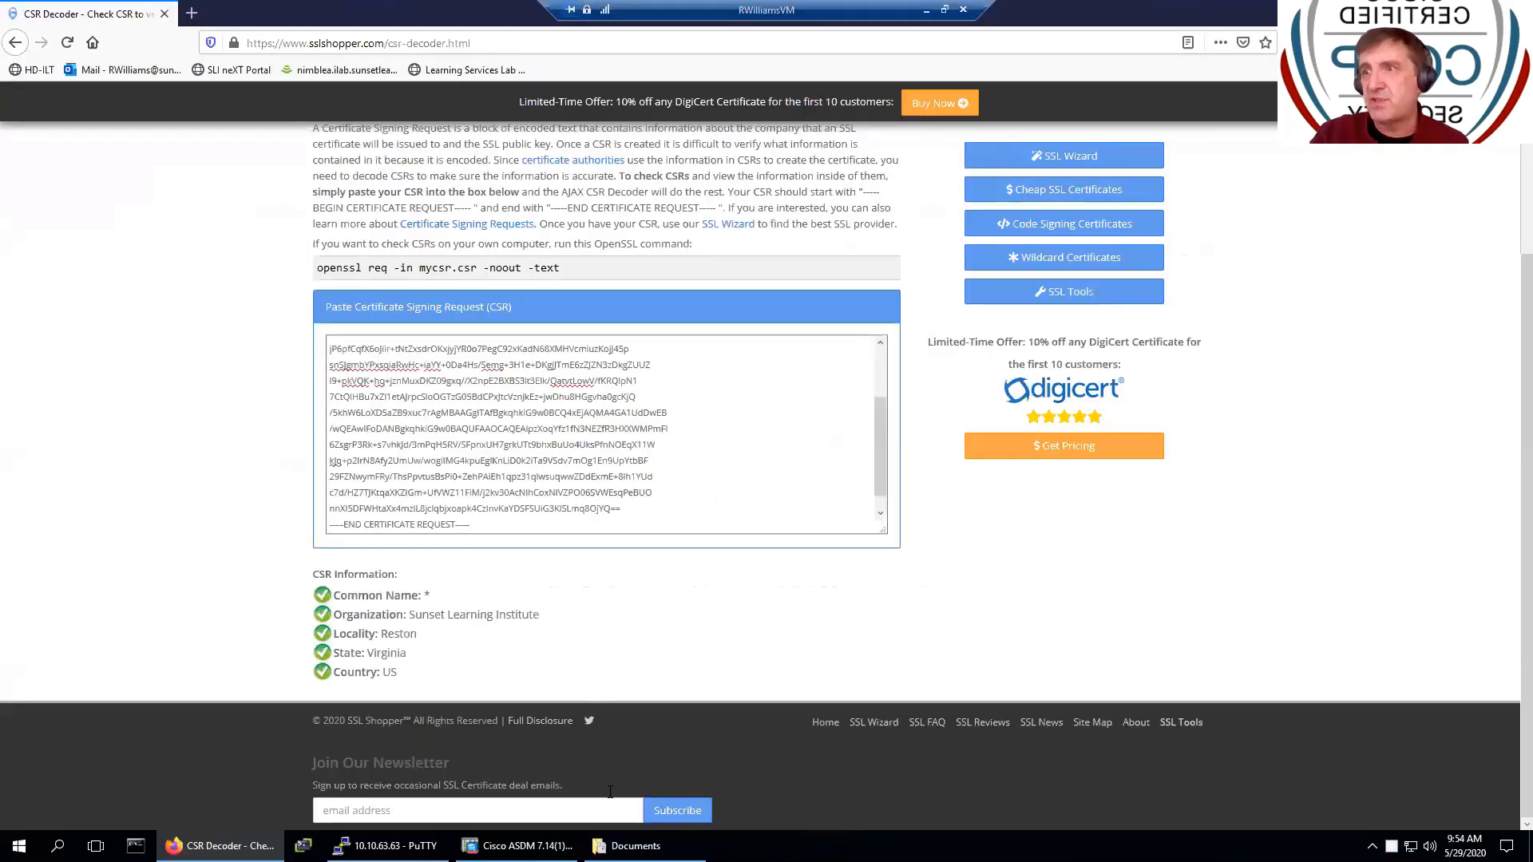
{"action": "left_click", "coordinate": [517, 845]}
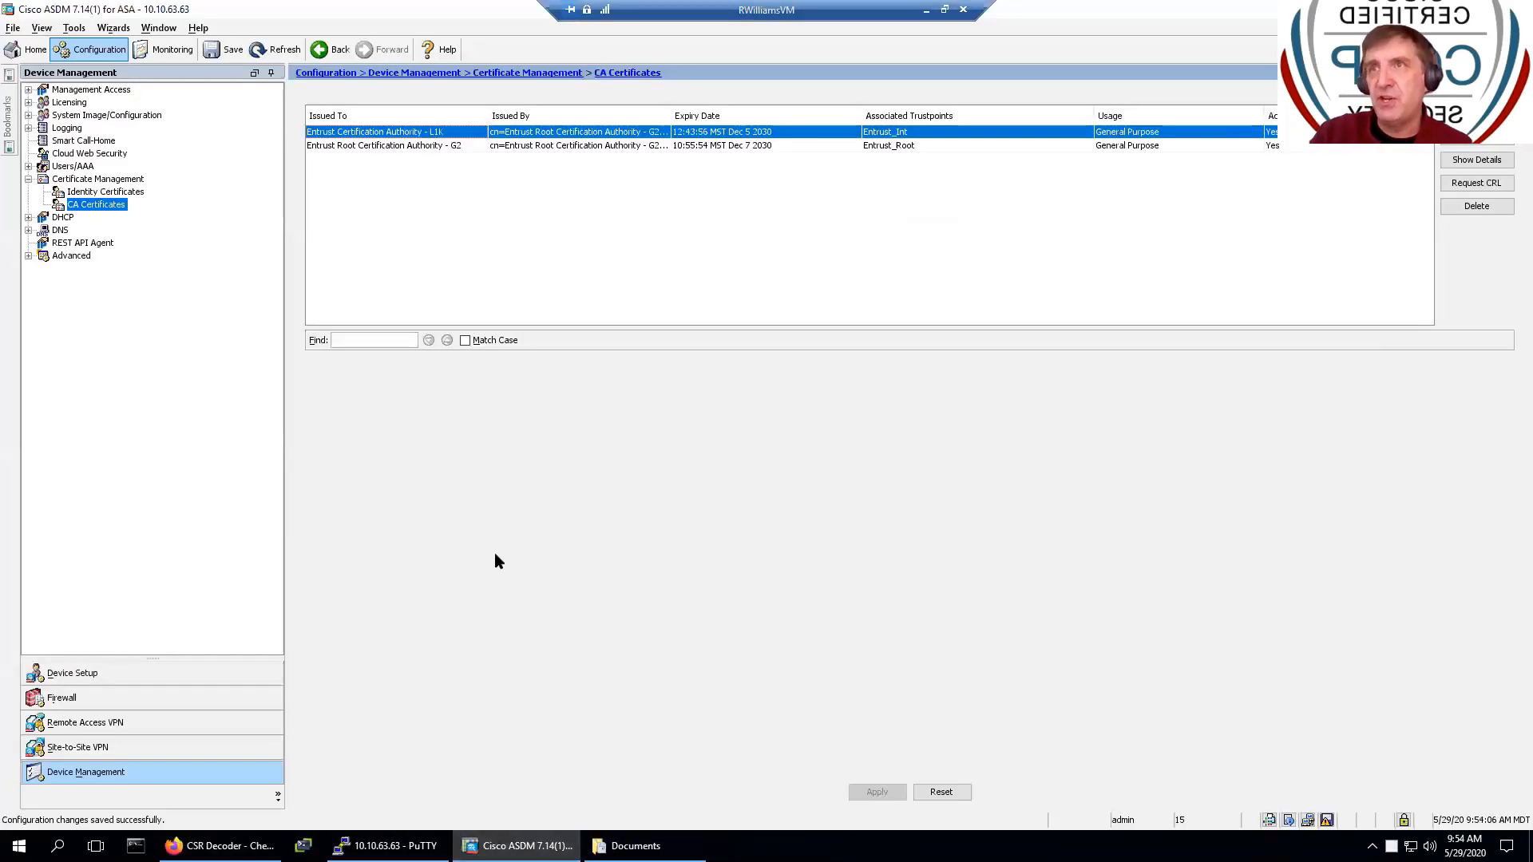
{"action": "left_click", "coordinate": [113, 30]}
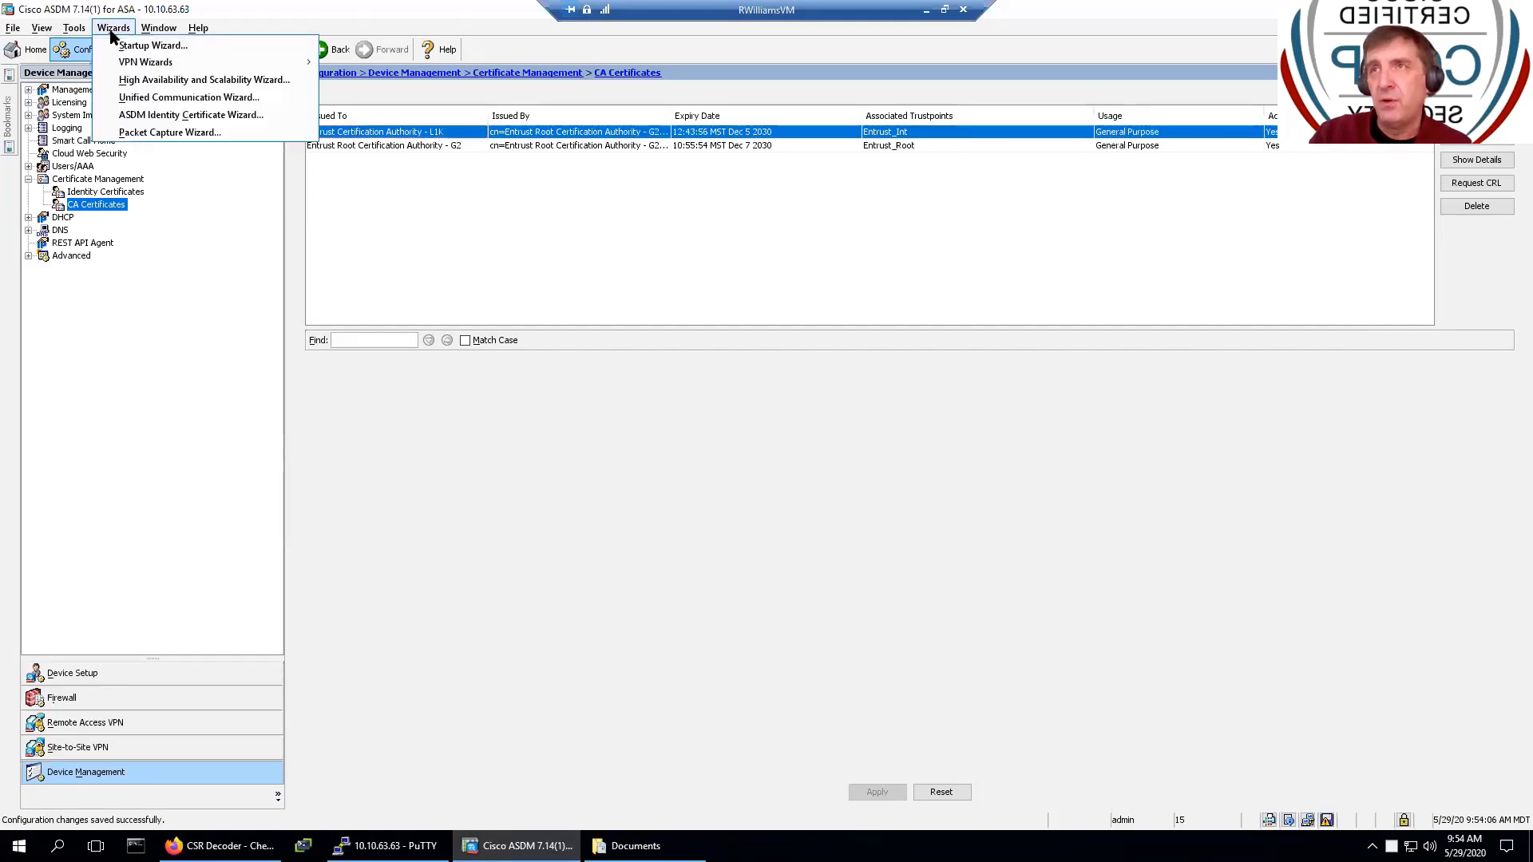
{"action": "mouse_move", "coordinate": [120, 62]}
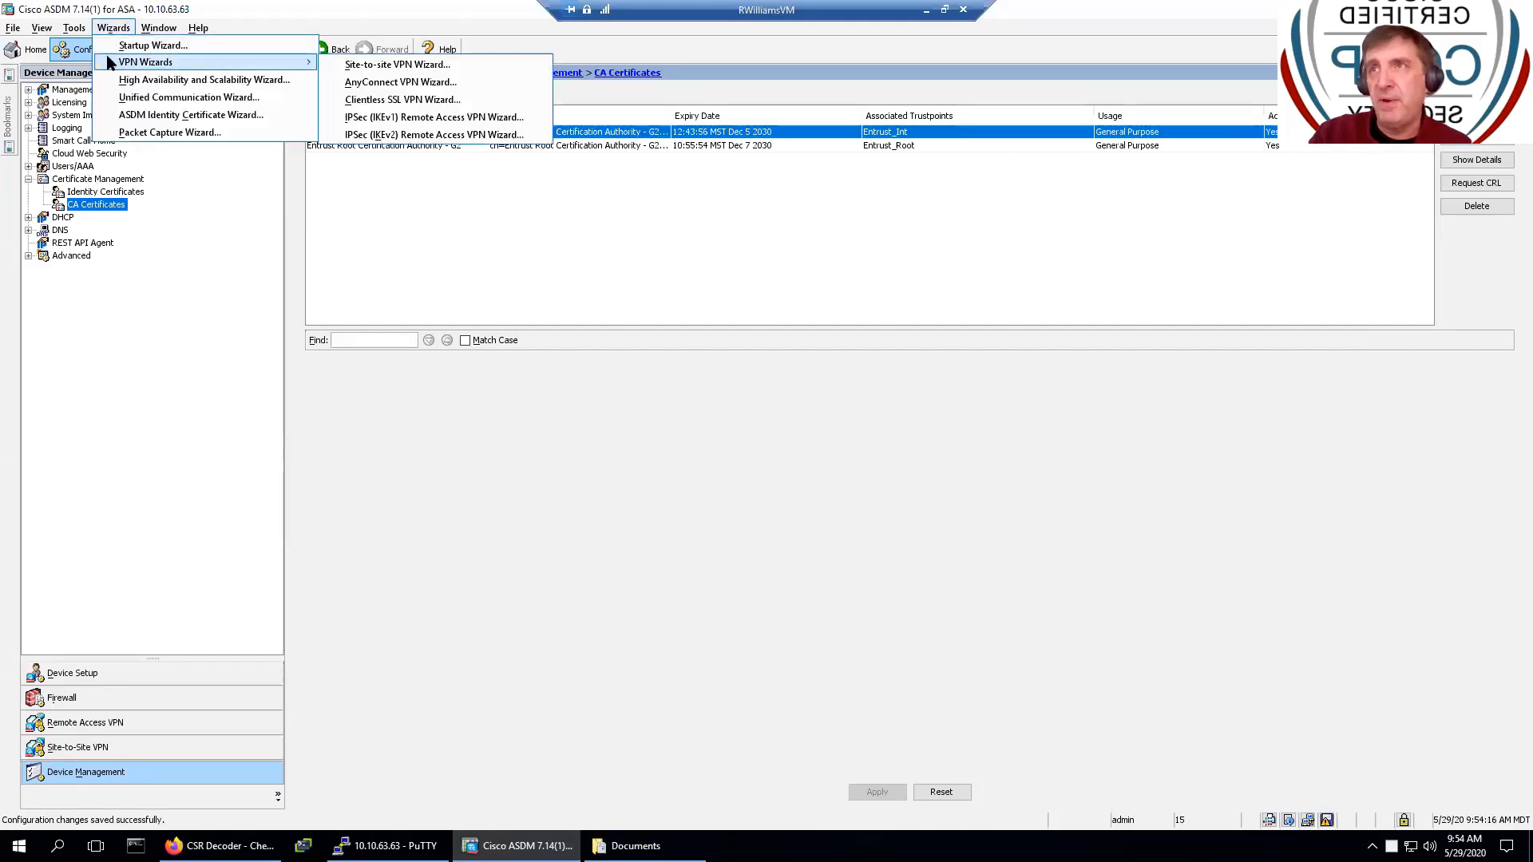
- Launch the AnyConnect VPN Wizard, enter profile name AC-SSL and keep the outside access interface
{"action": "left_click", "coordinate": [399, 83]}
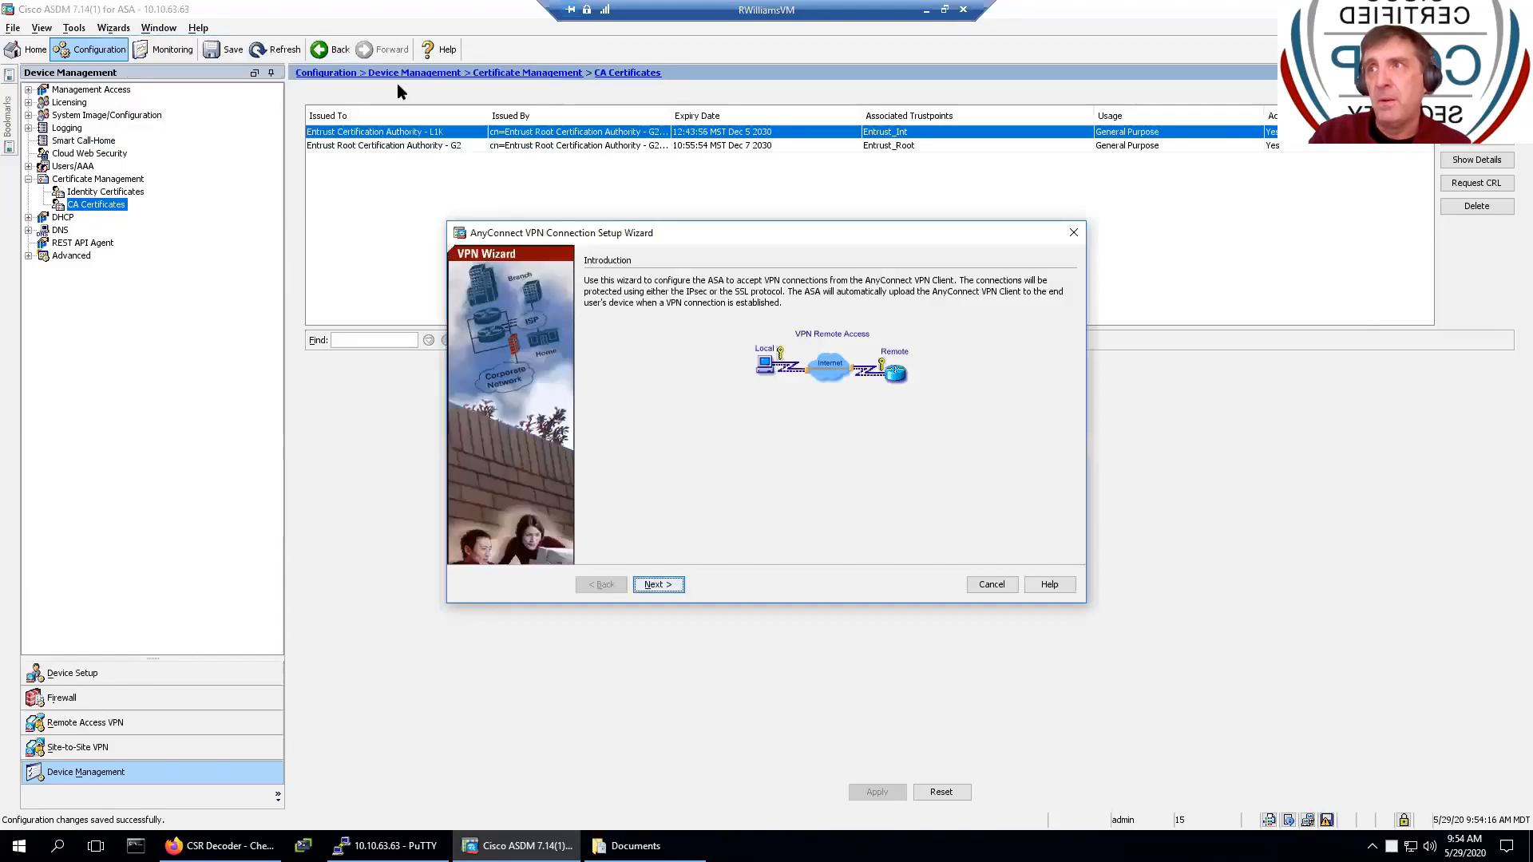
{"action": "left_click", "coordinate": [658, 591]}
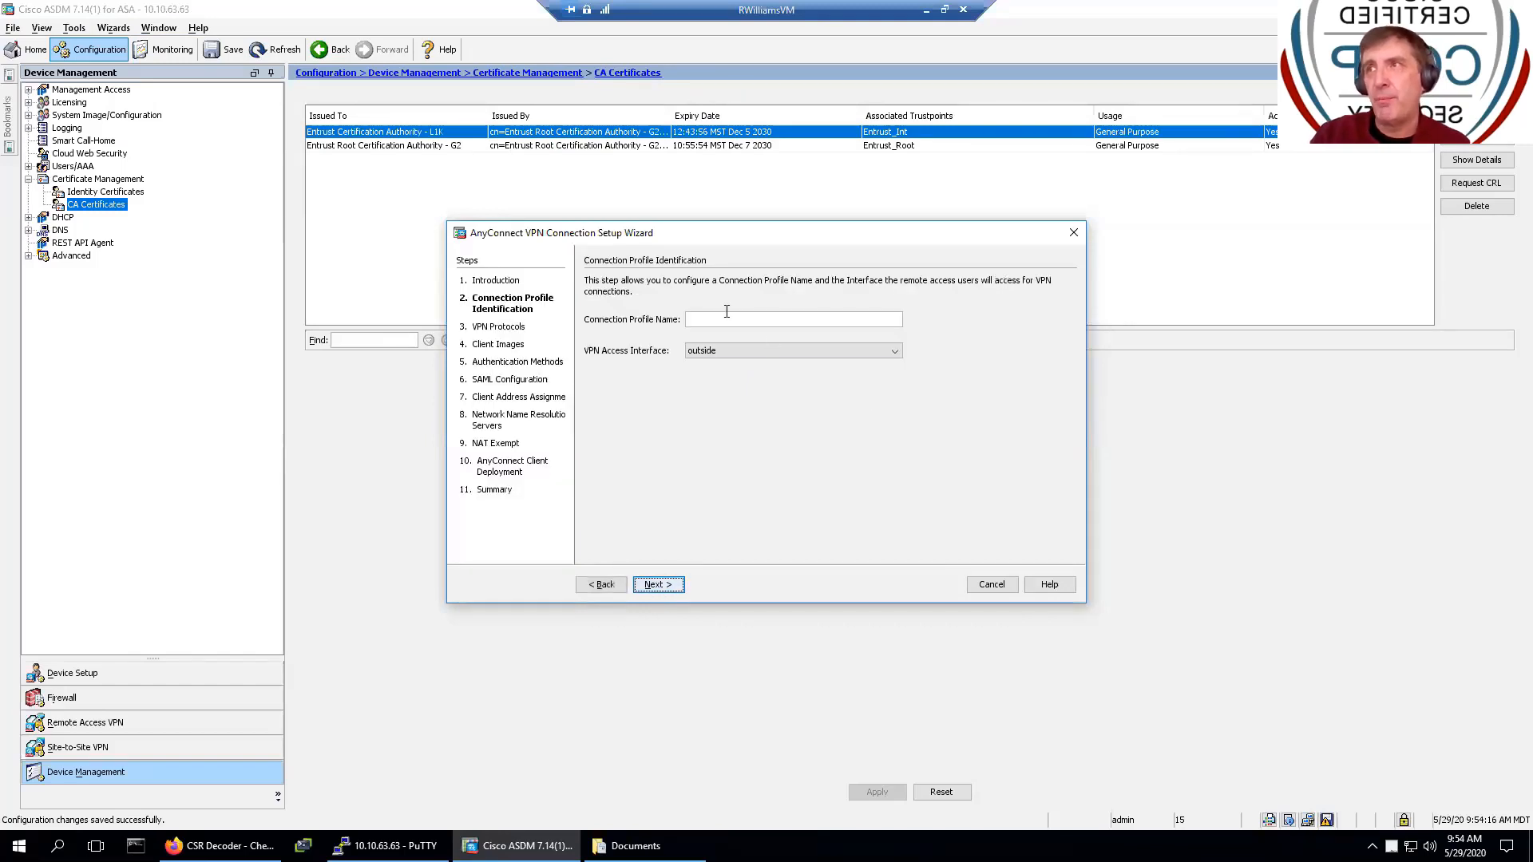
{"action": "left_click", "coordinate": [728, 319]}
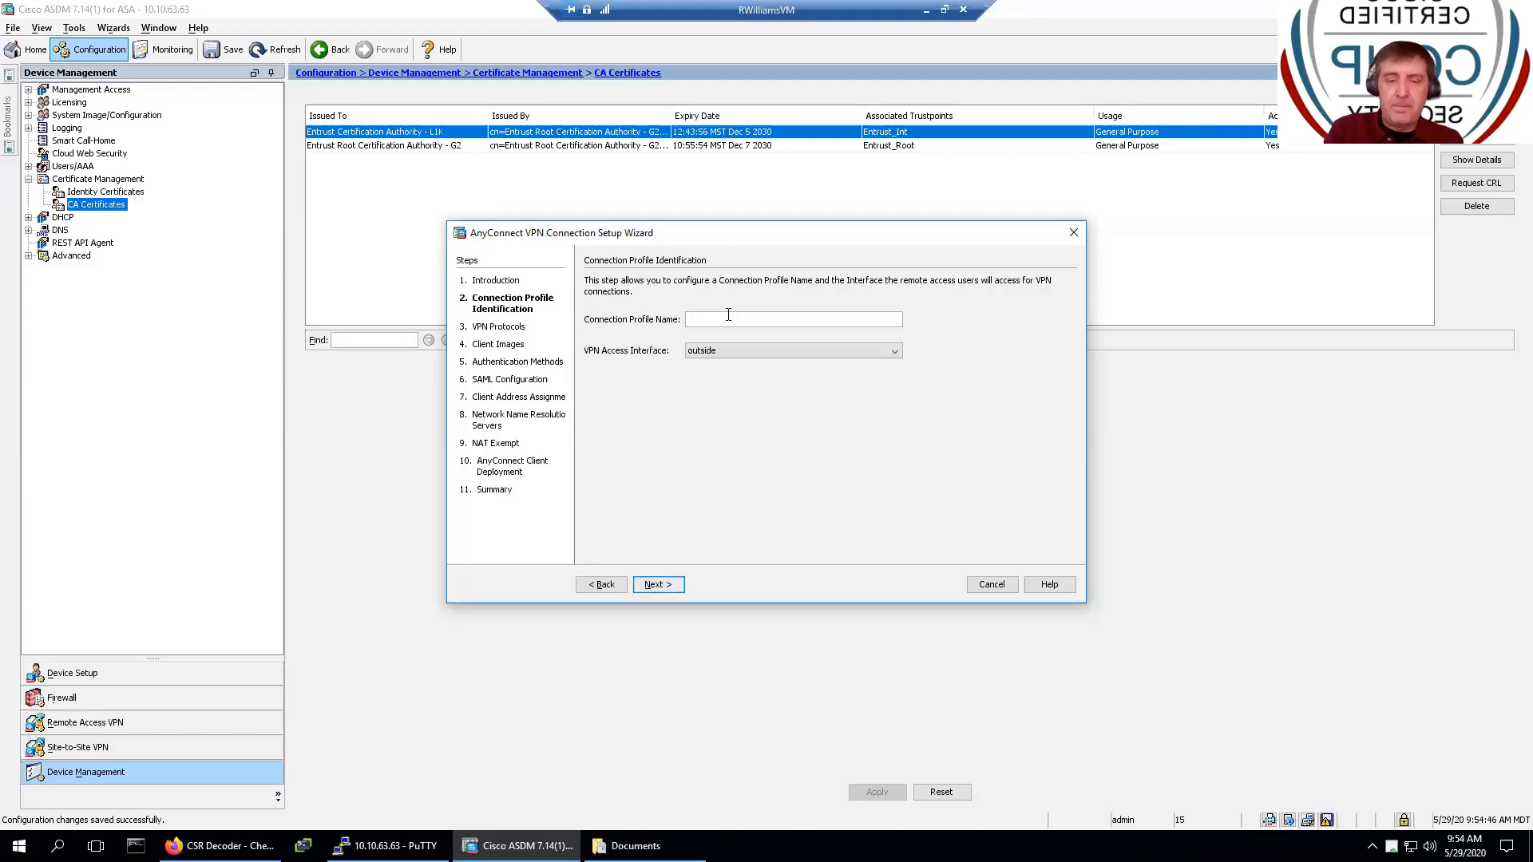
{"action": "type", "text": "-A"}
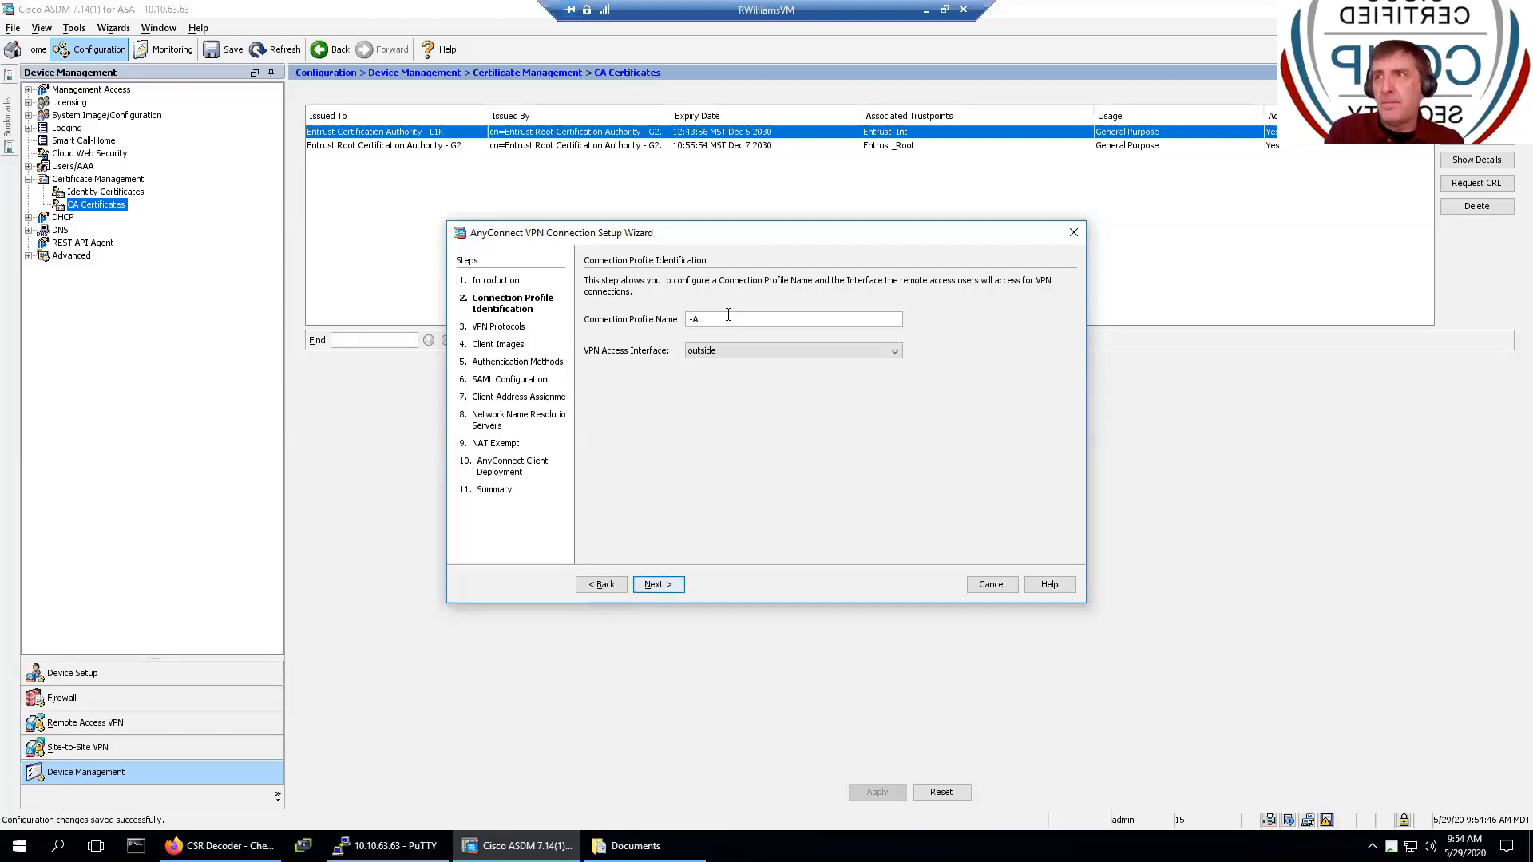
{"action": "type", "text": "C"}
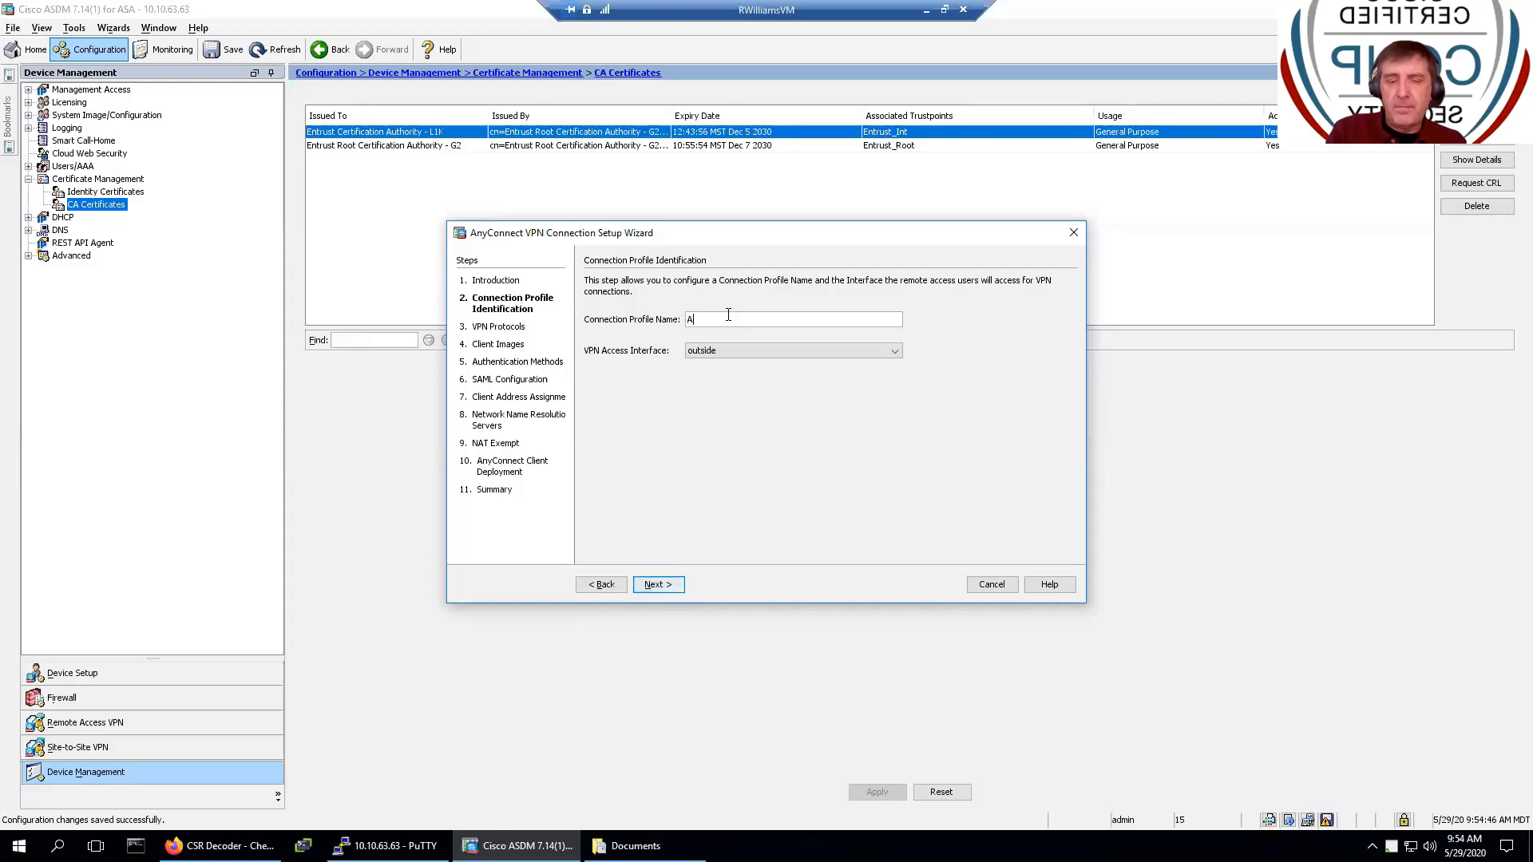
{"action": "type", "text": "-SSL"}
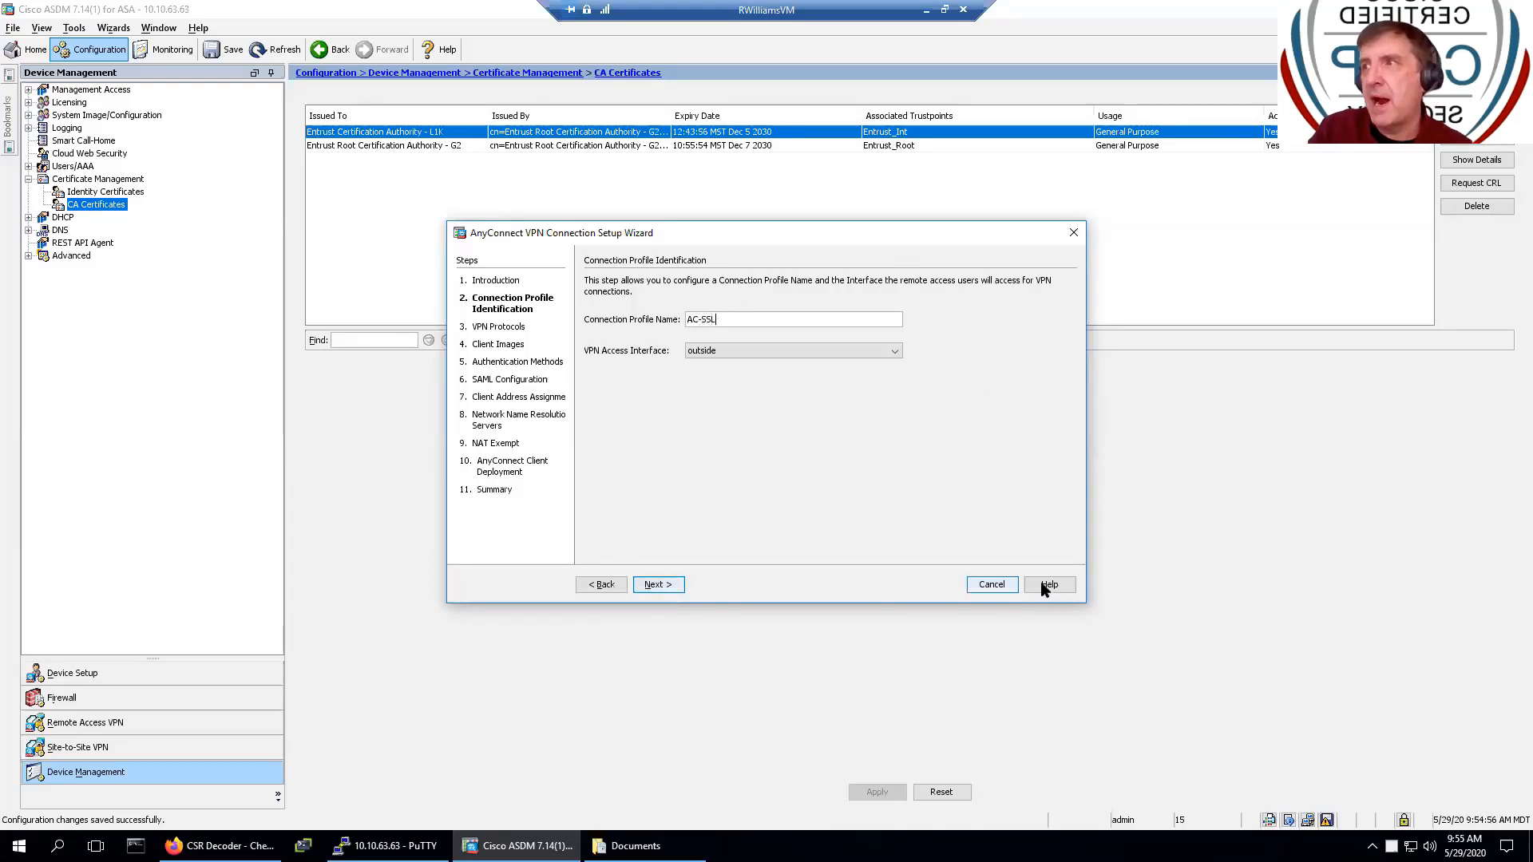
{"action": "left_click", "coordinate": [743, 351]}
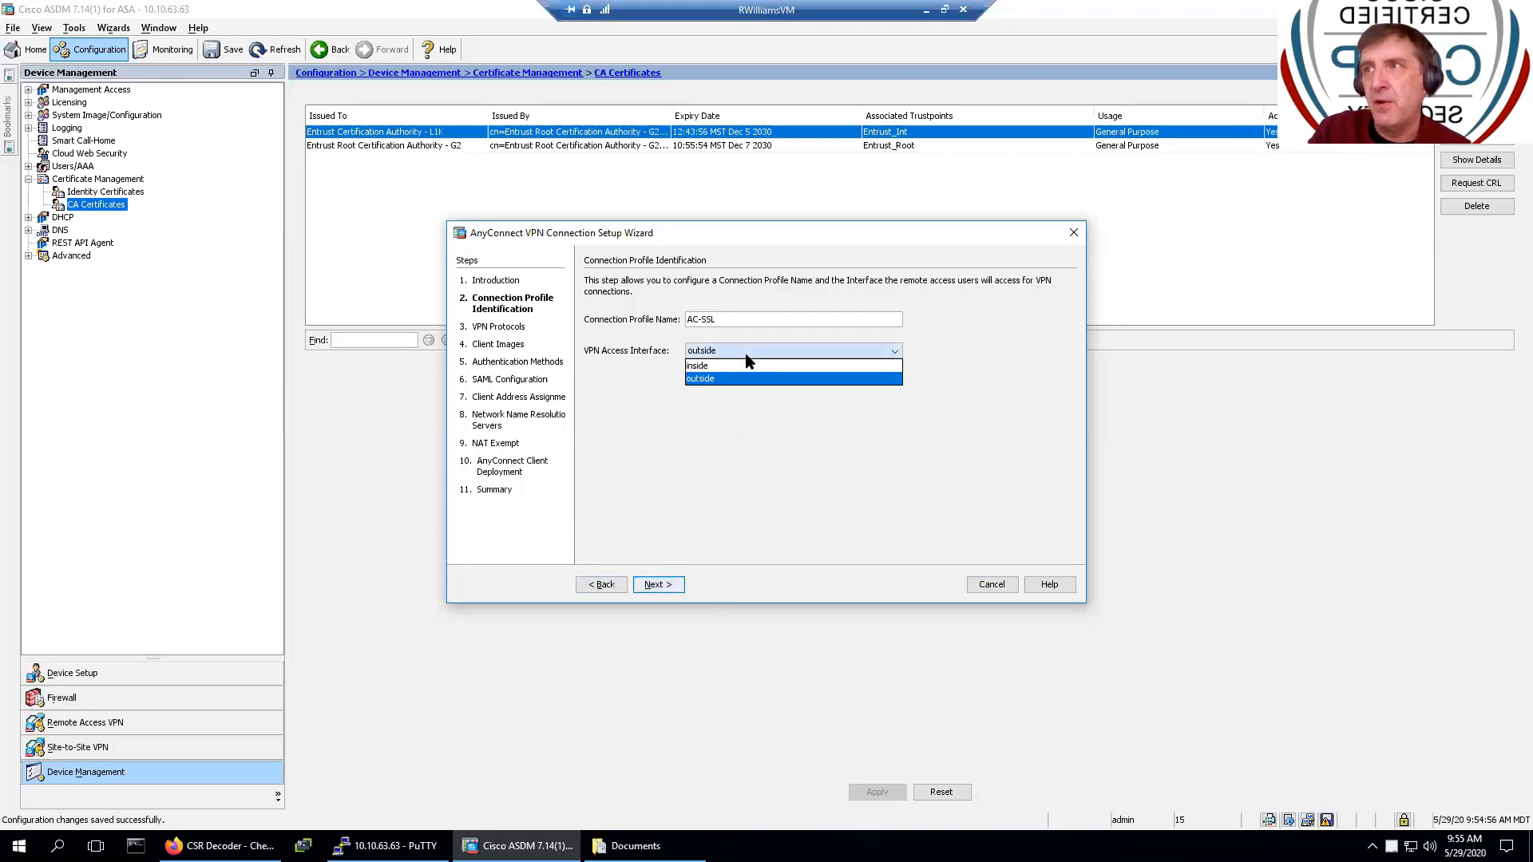
{"action": "left_click", "coordinate": [746, 355]}
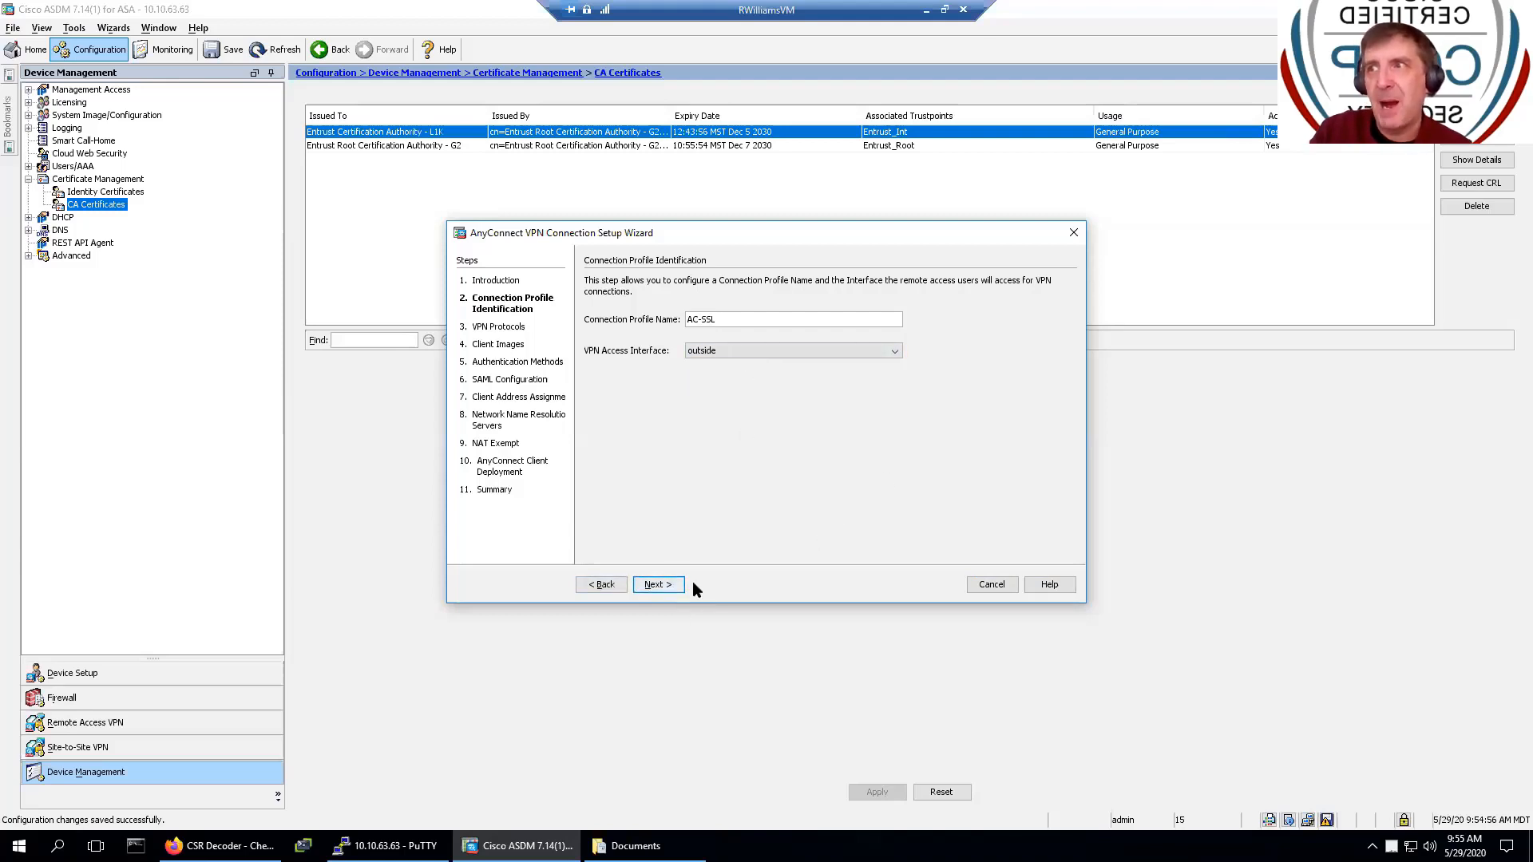
- Uncheck IPsec so only SSL remains, and choose device certificate ASDM_TrustPoint0 (*.sunsetlearning.com)
{"action": "left_click", "coordinate": [659, 584]}
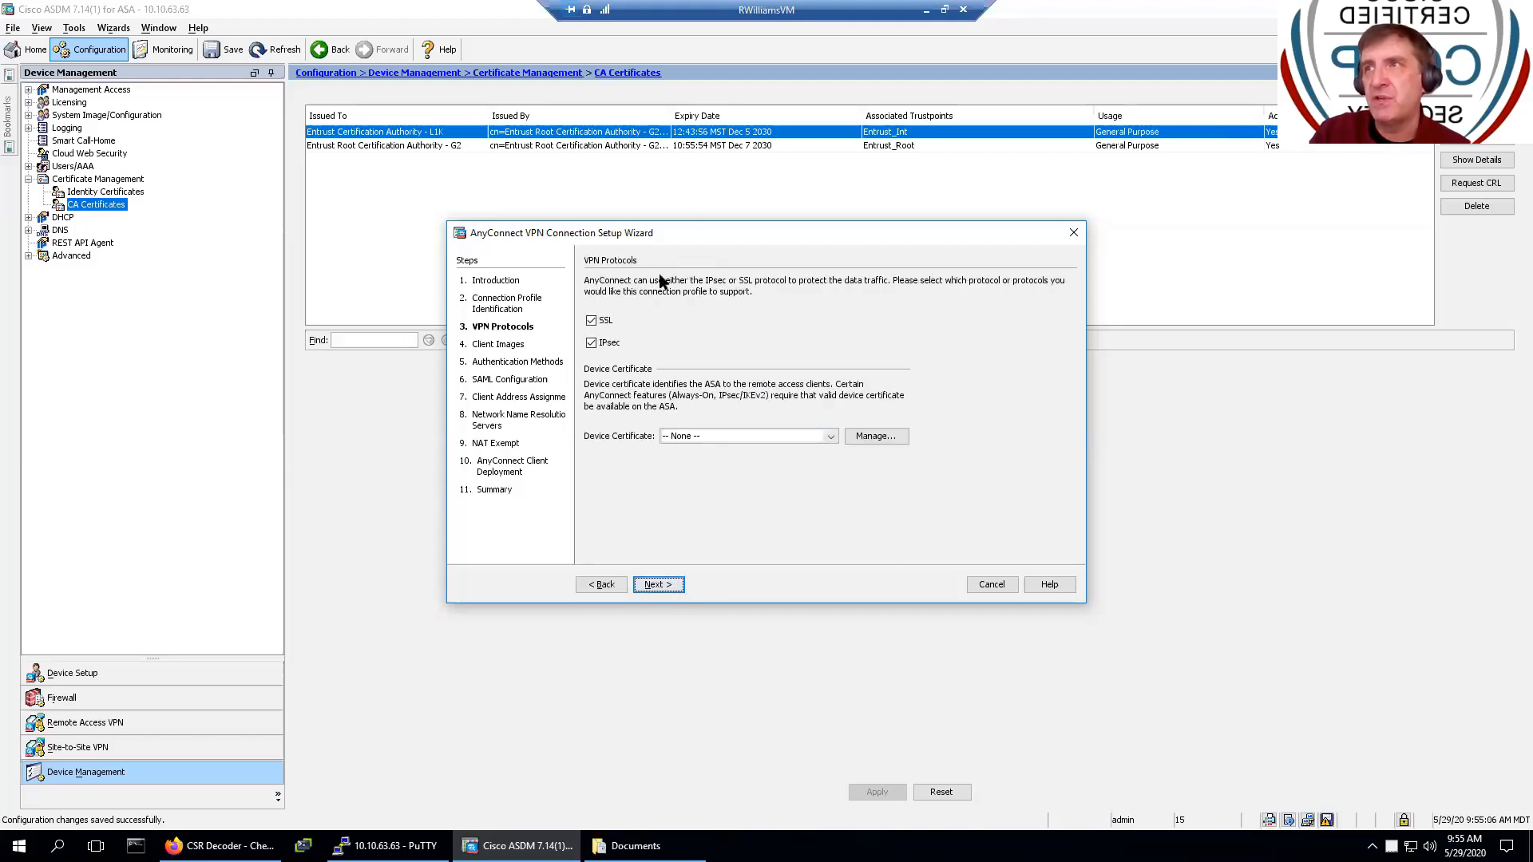
{"action": "left_click", "coordinate": [591, 345]}
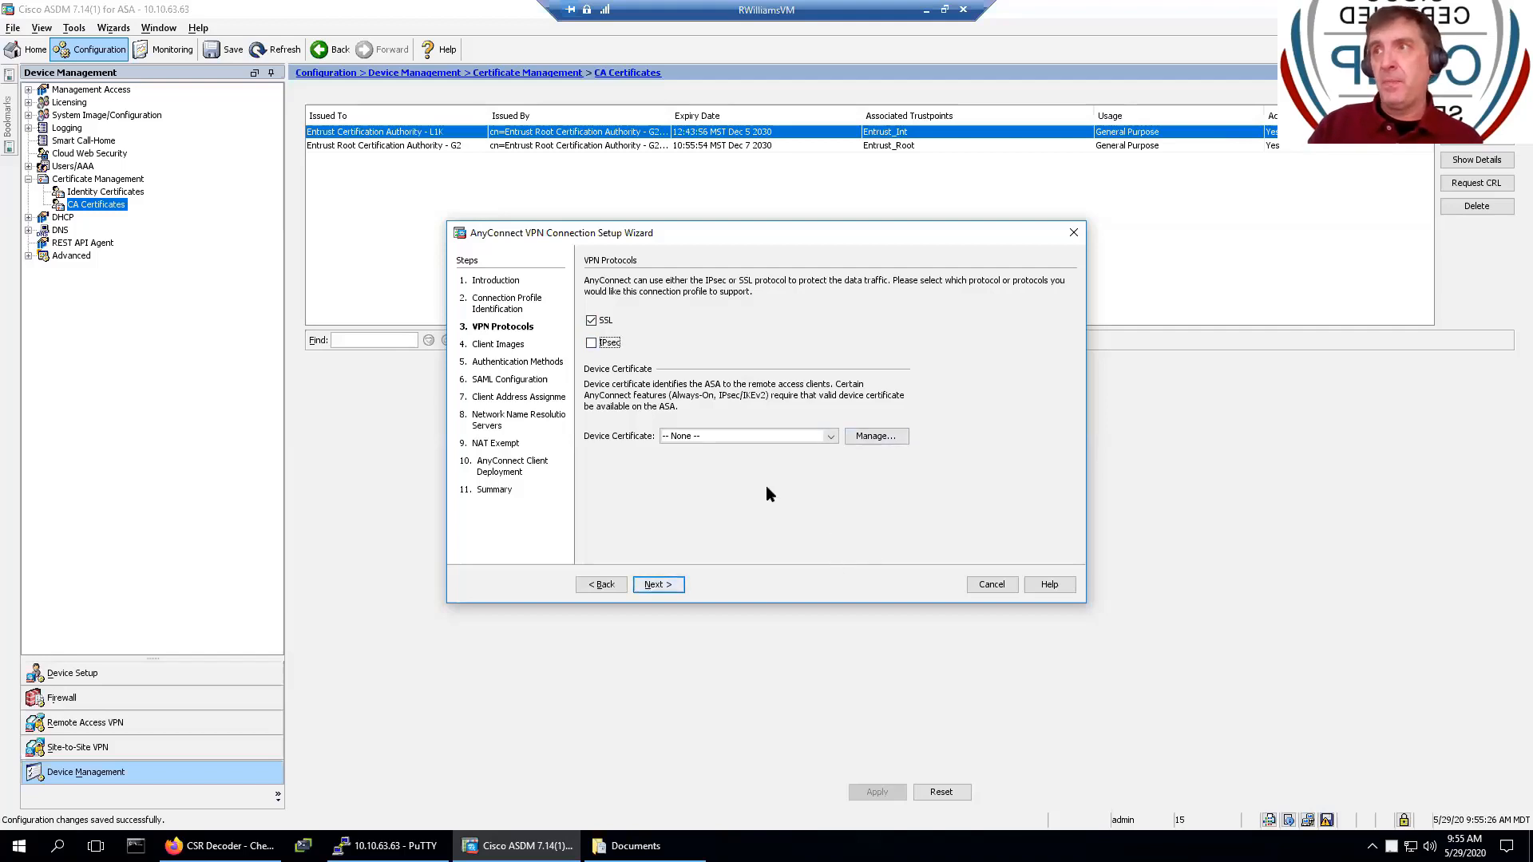
{"action": "left_click", "coordinate": [759, 436]}
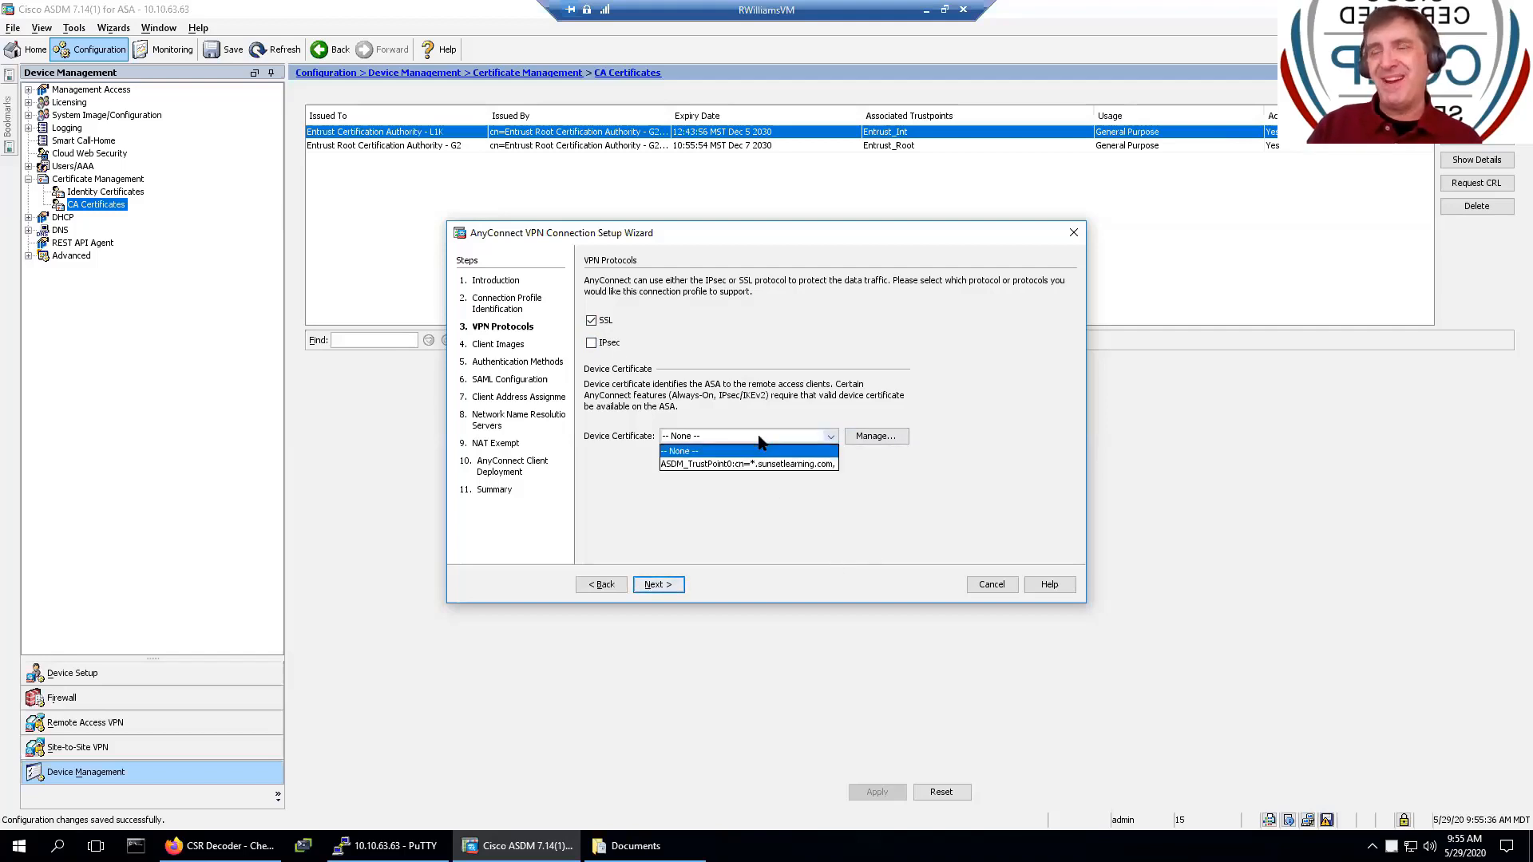
{"action": "left_click", "coordinate": [762, 463]}
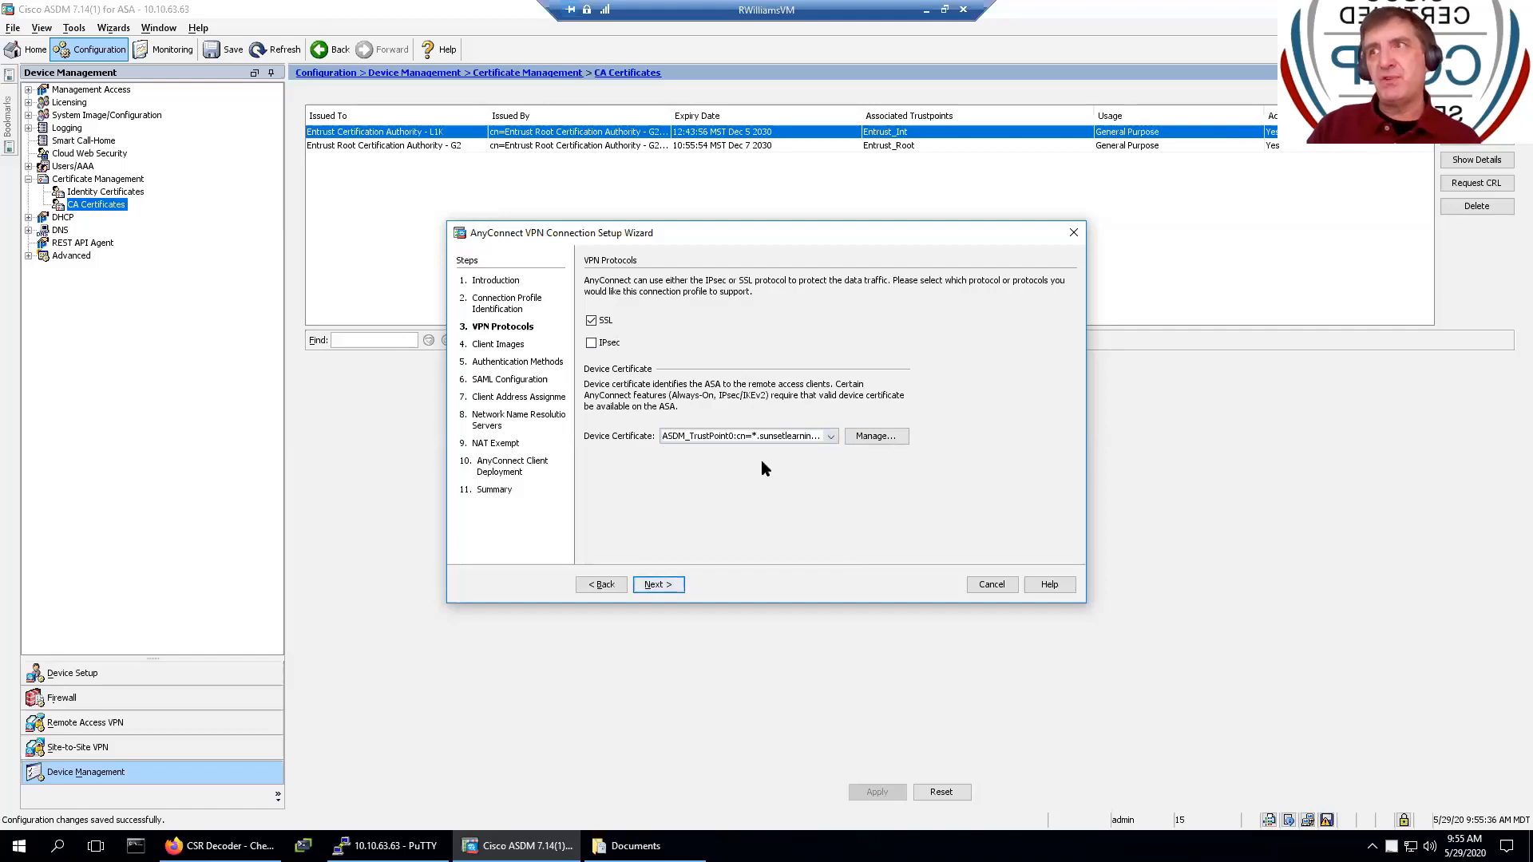
- Open certificate management, cancel adding an identity certificate, and keep ASDM_TrustPoint0 as device certificate
{"action": "left_click", "coordinate": [884, 439]}
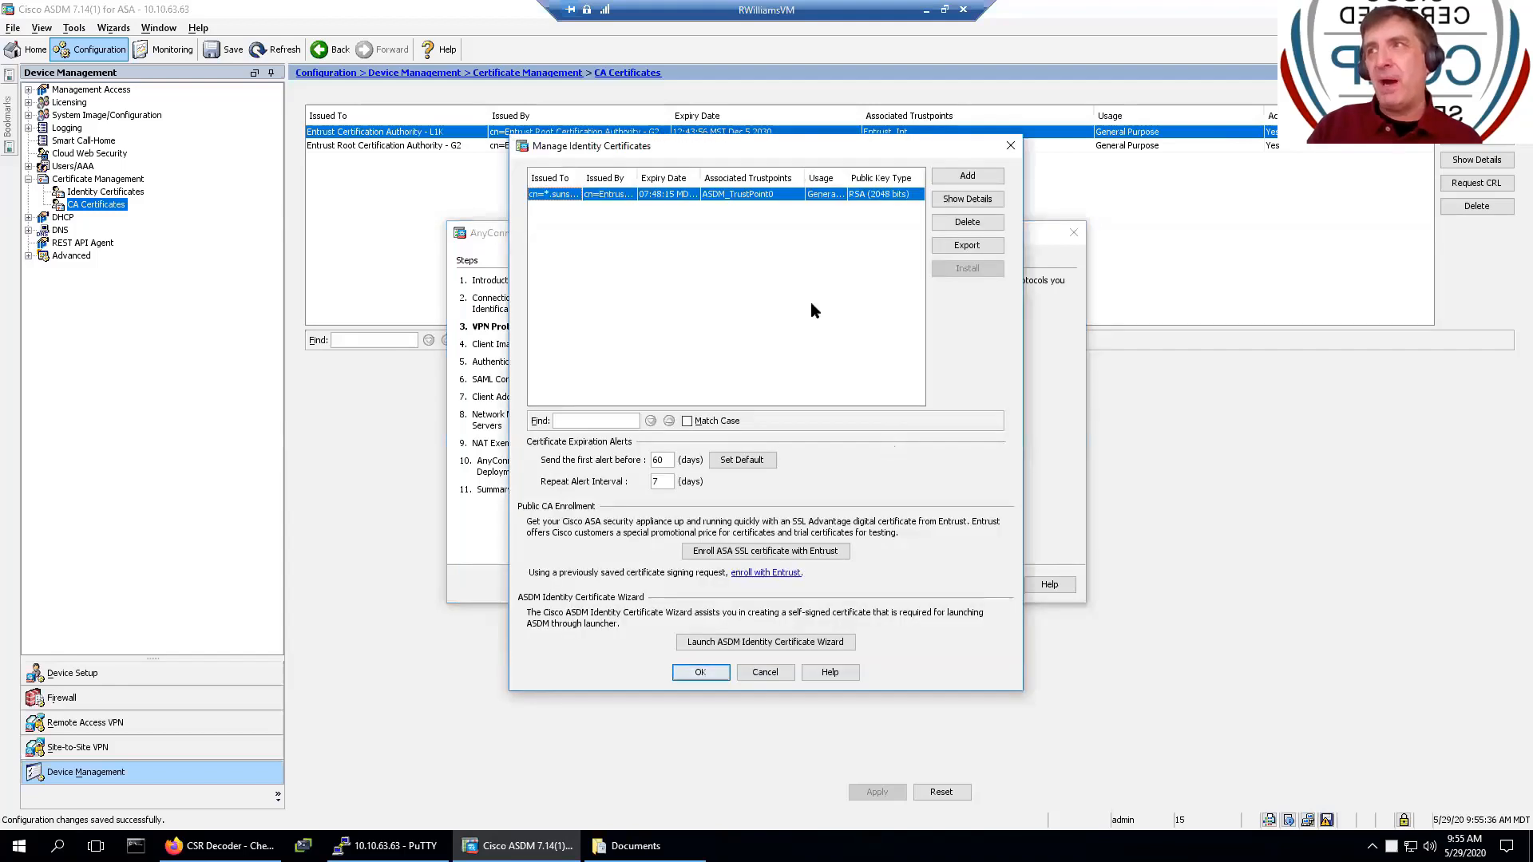
{"action": "left_click", "coordinate": [962, 175]}
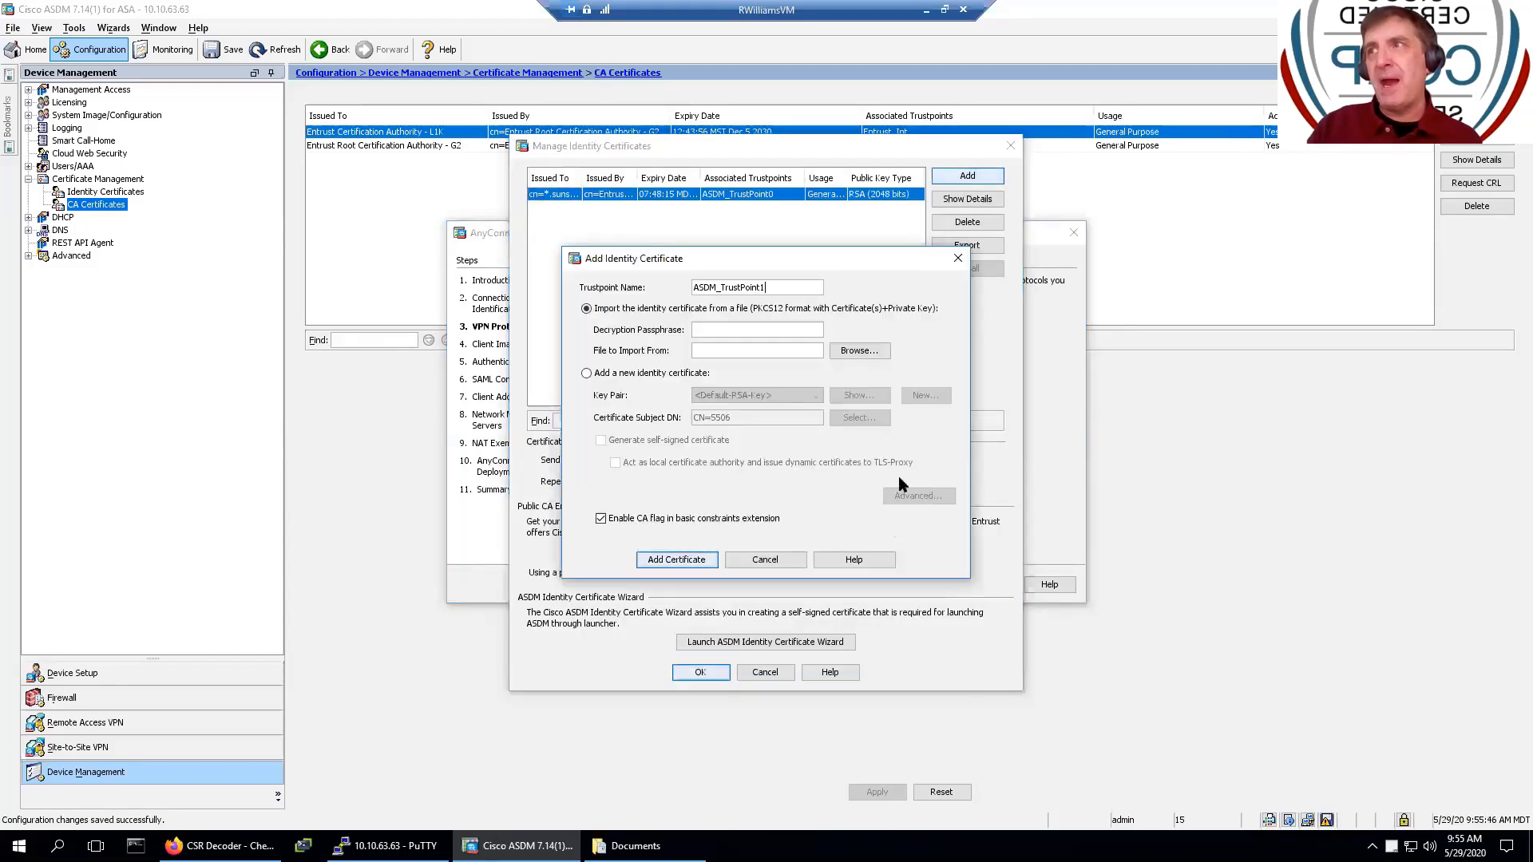
{"action": "left_click", "coordinate": [765, 560]}
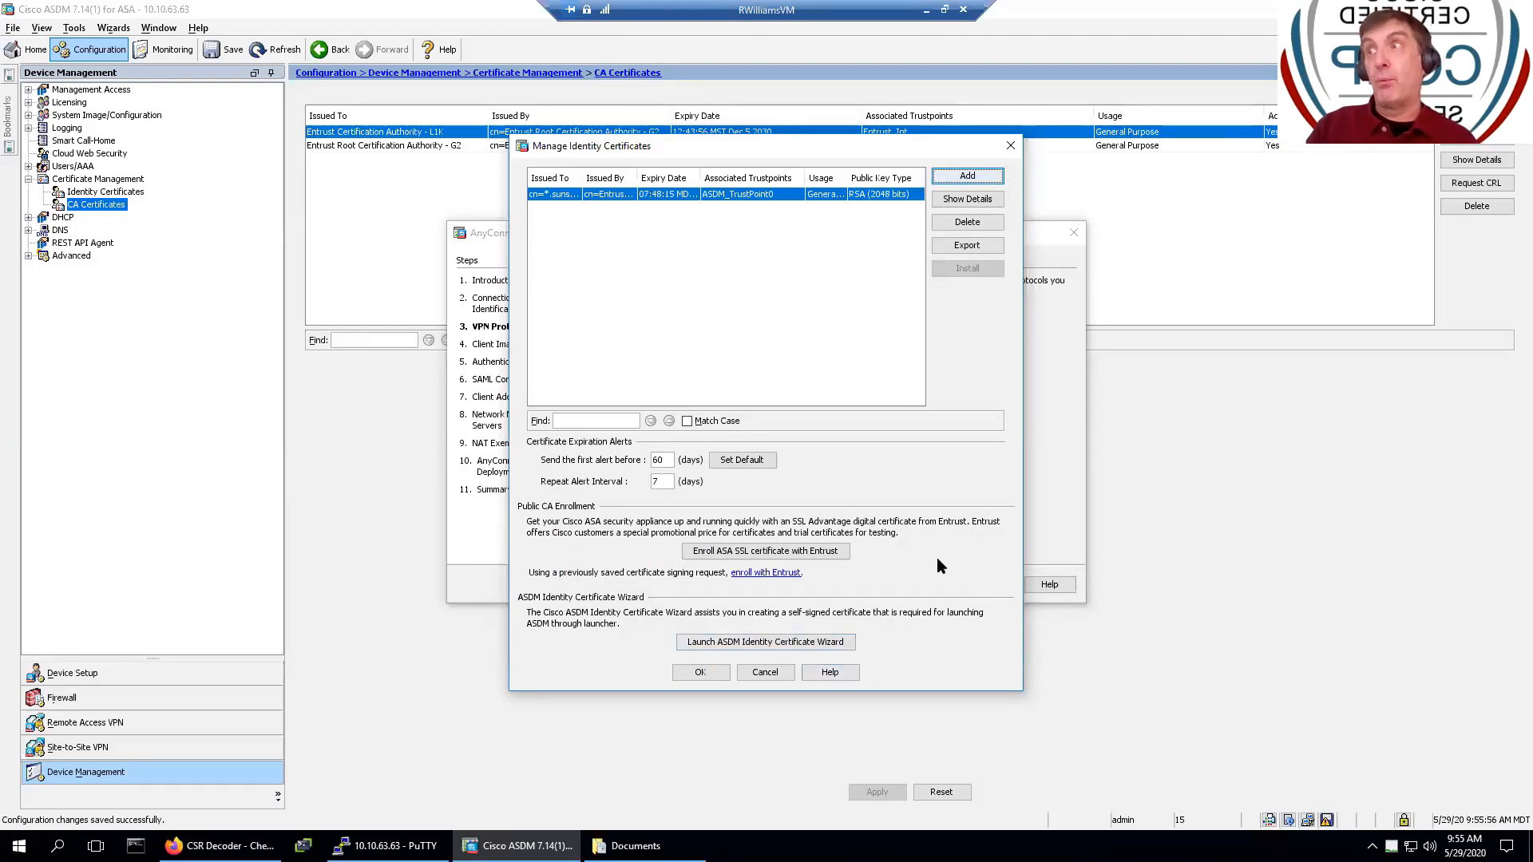
{"action": "left_click", "coordinate": [761, 677]}
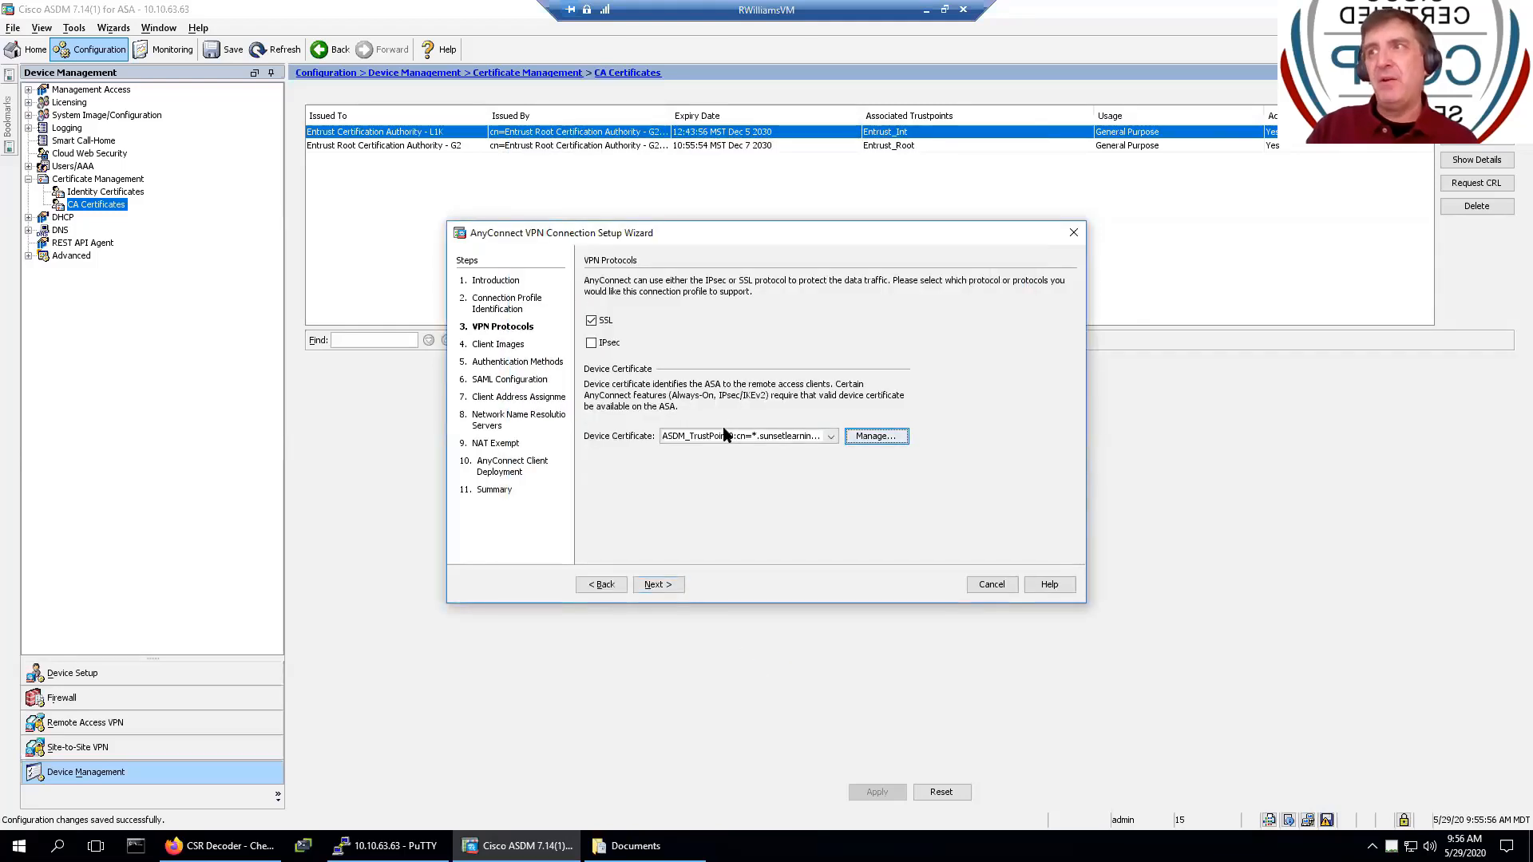
{"action": "left_click", "coordinate": [830, 438]}
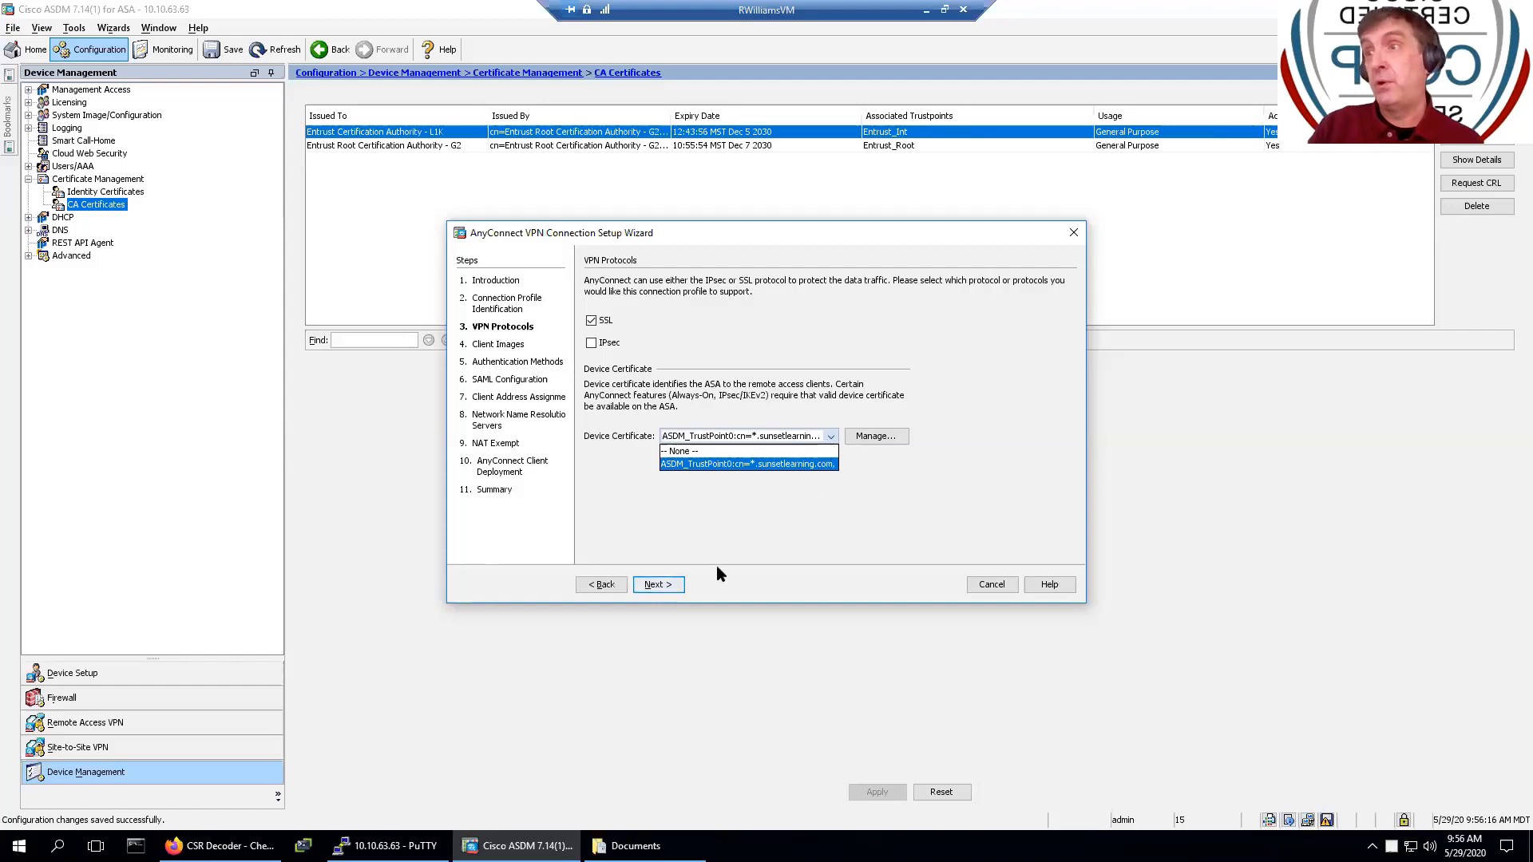
{"action": "left_click", "coordinate": [659, 583]}
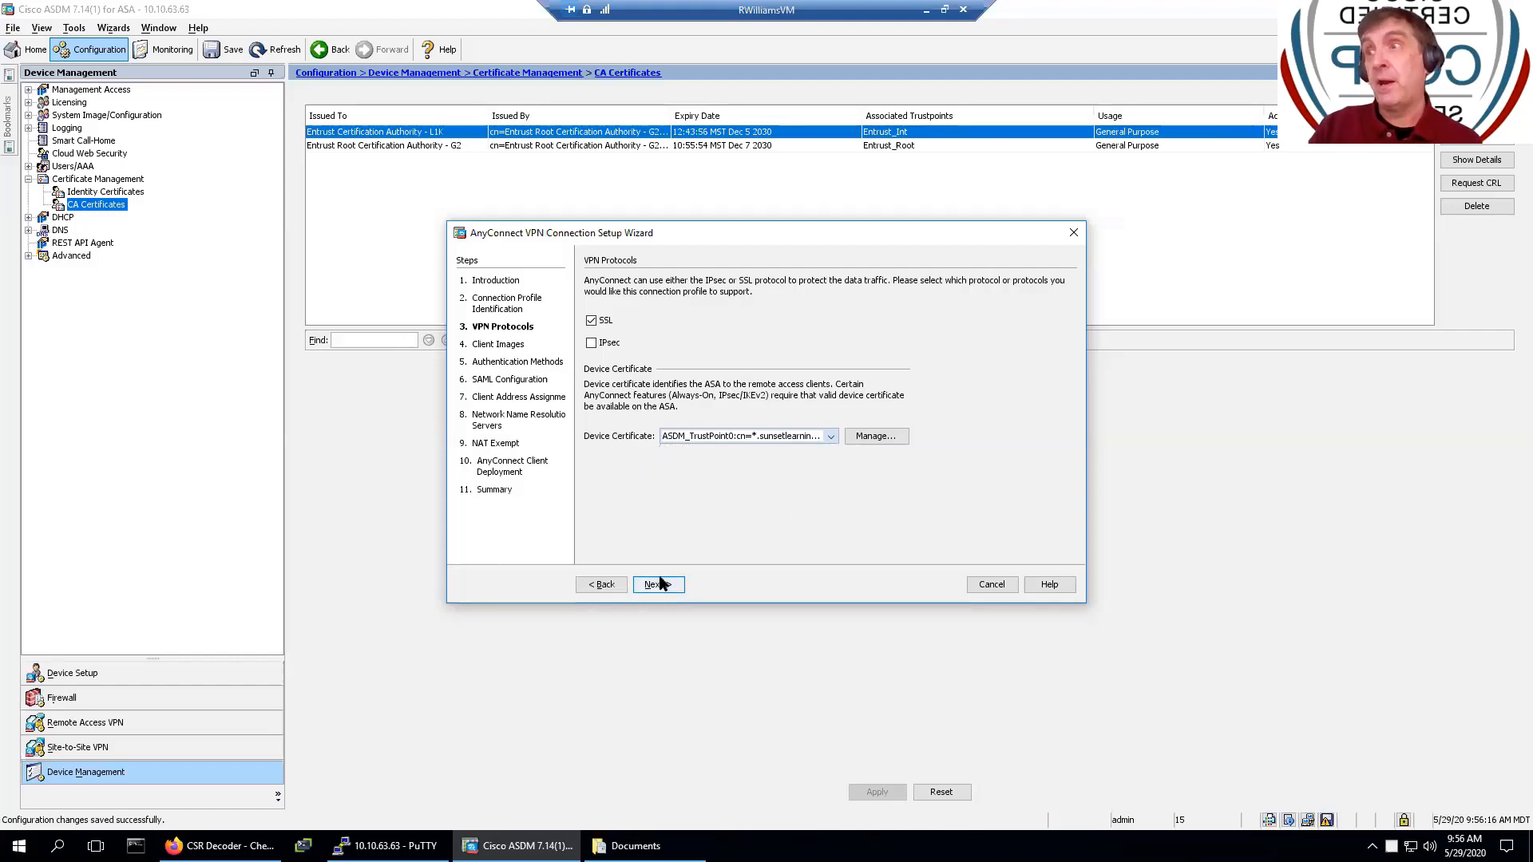
- Upload anyconnect-win-4.8.03052-webdeploy-k9.pkg from Documents to flash as the AnyConnect client image
{"action": "left_click", "coordinate": [659, 582]}
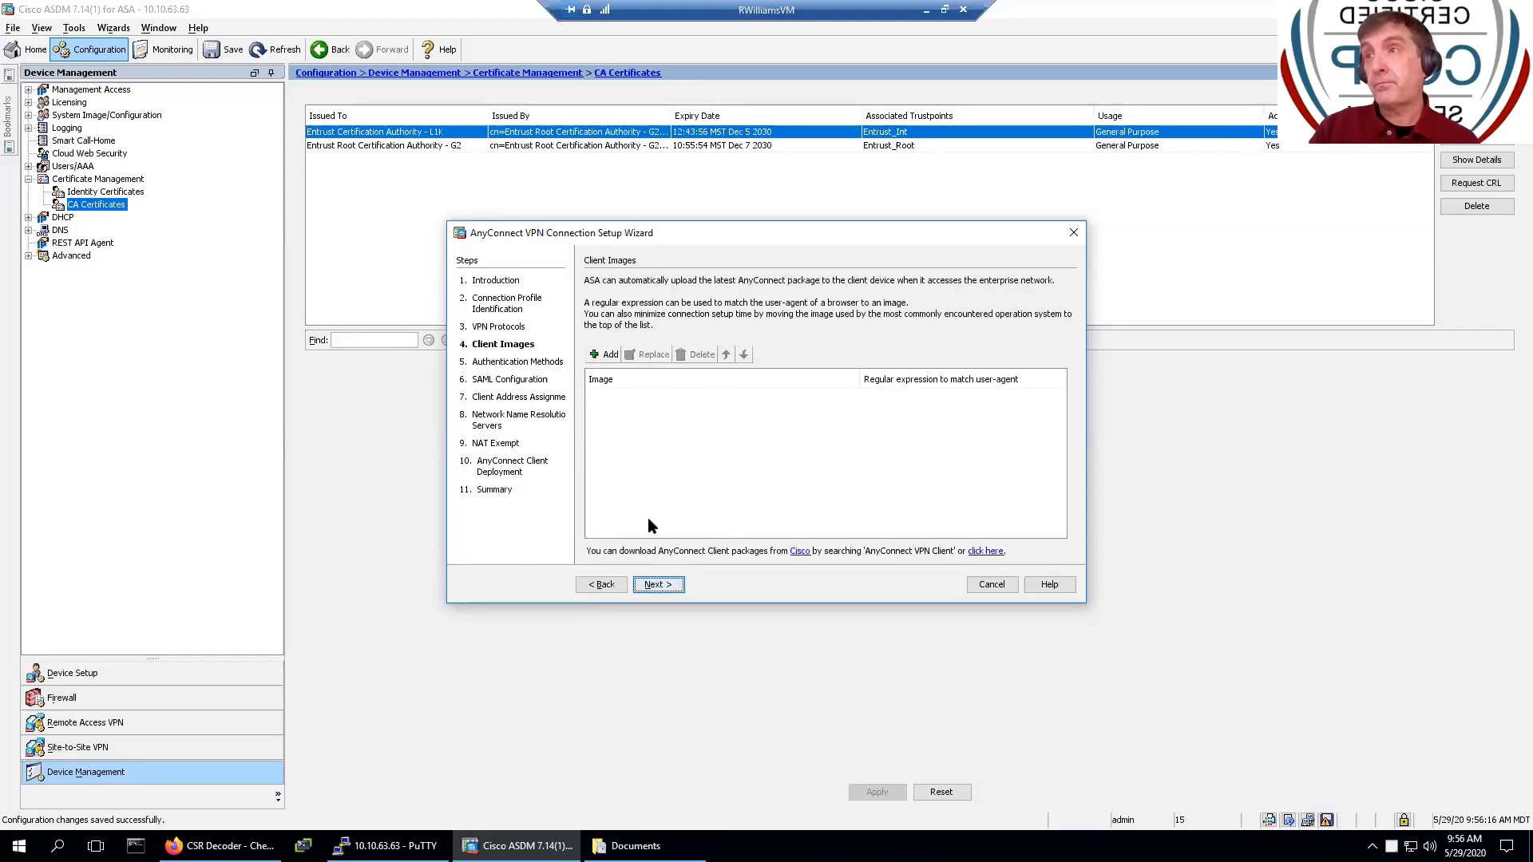
{"action": "left_click", "coordinate": [604, 354]}
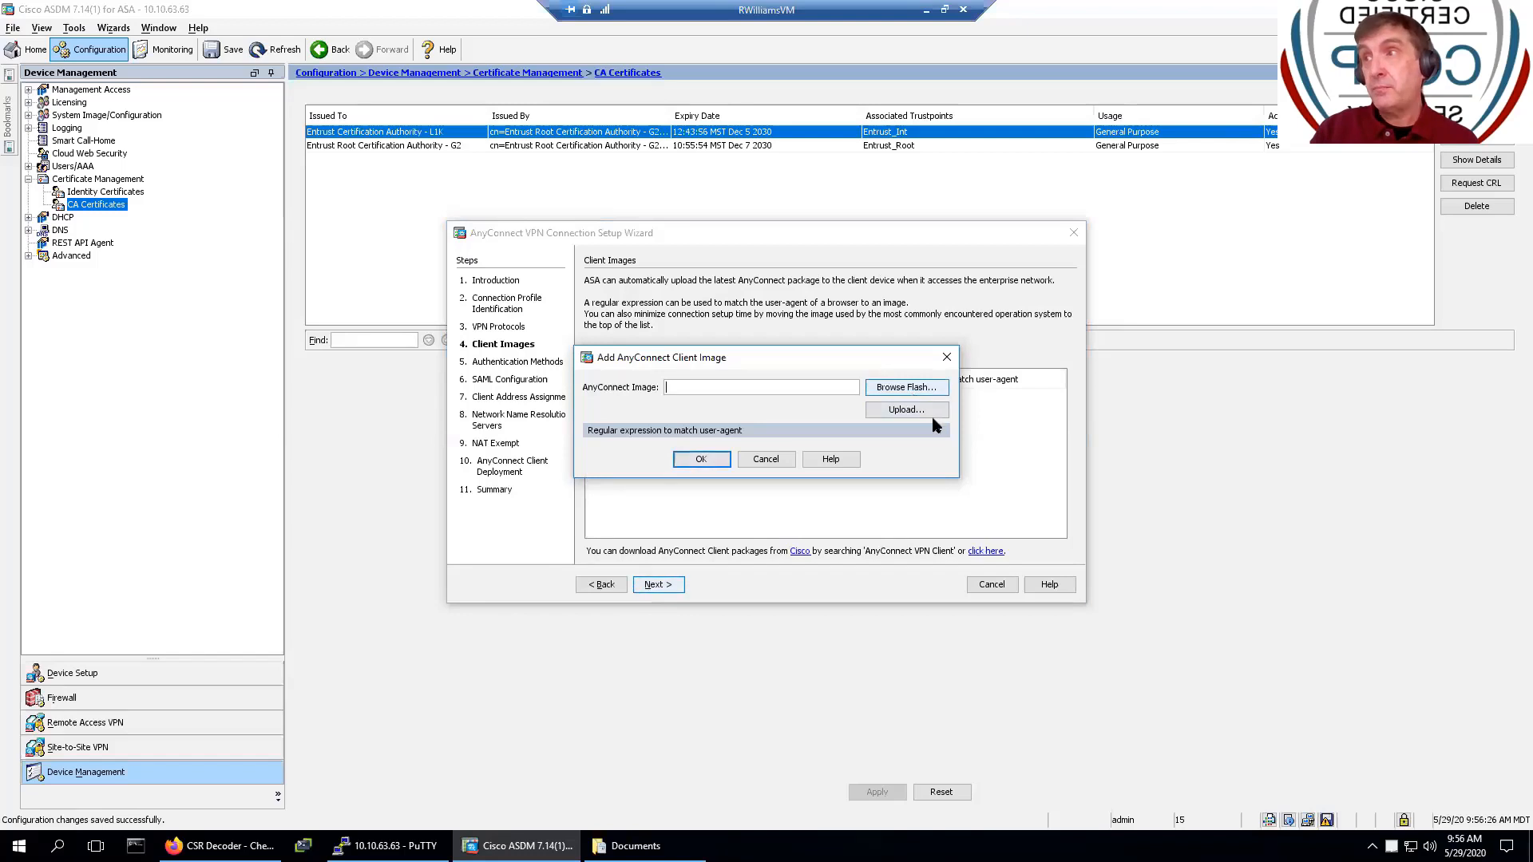
{"action": "left_click", "coordinate": [918, 410]}
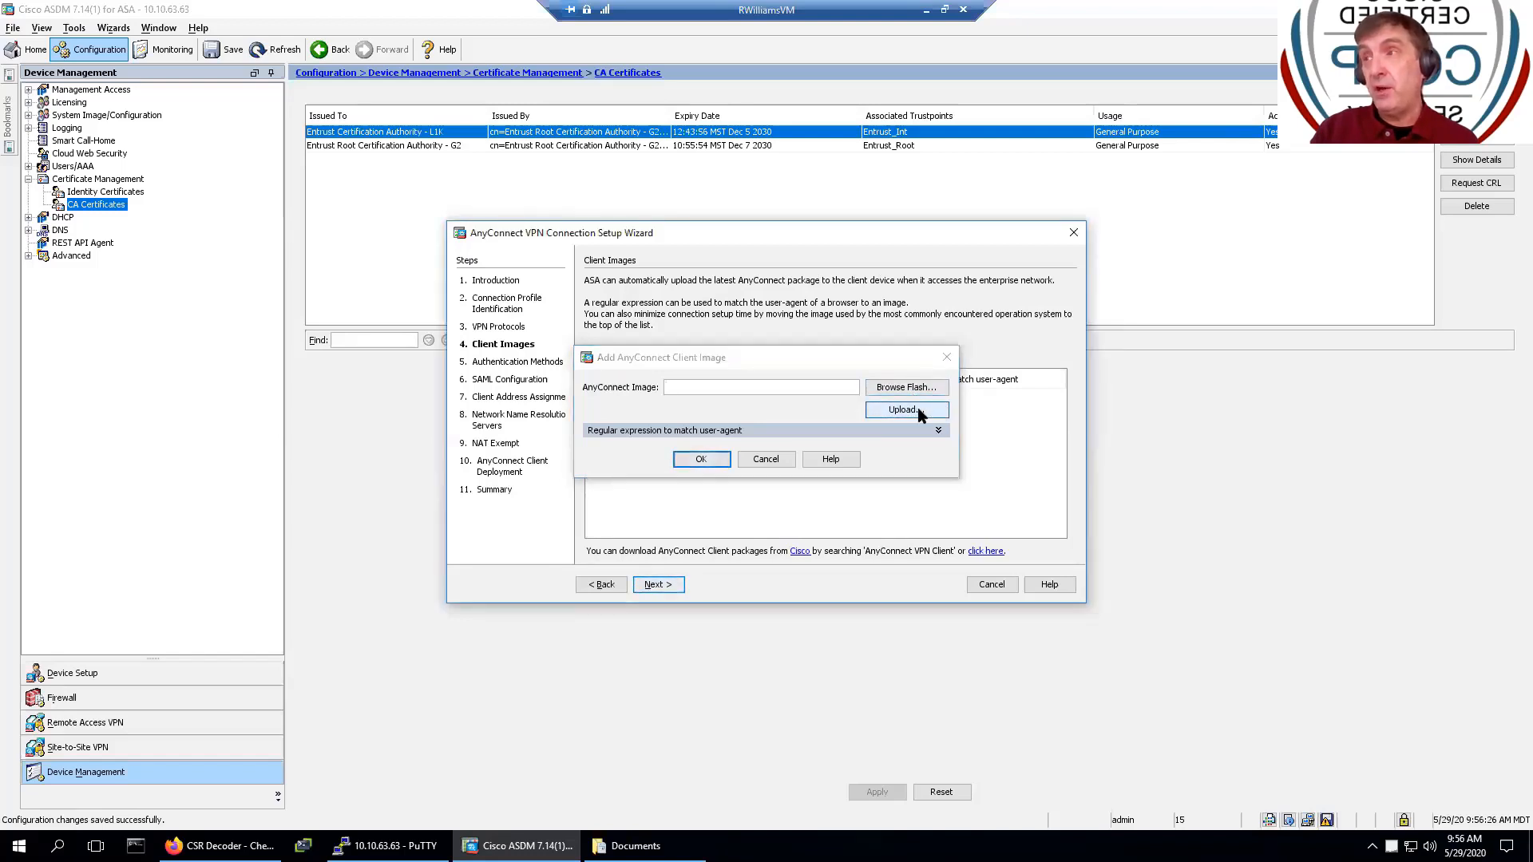
{"action": "left_click", "coordinate": [917, 410]}
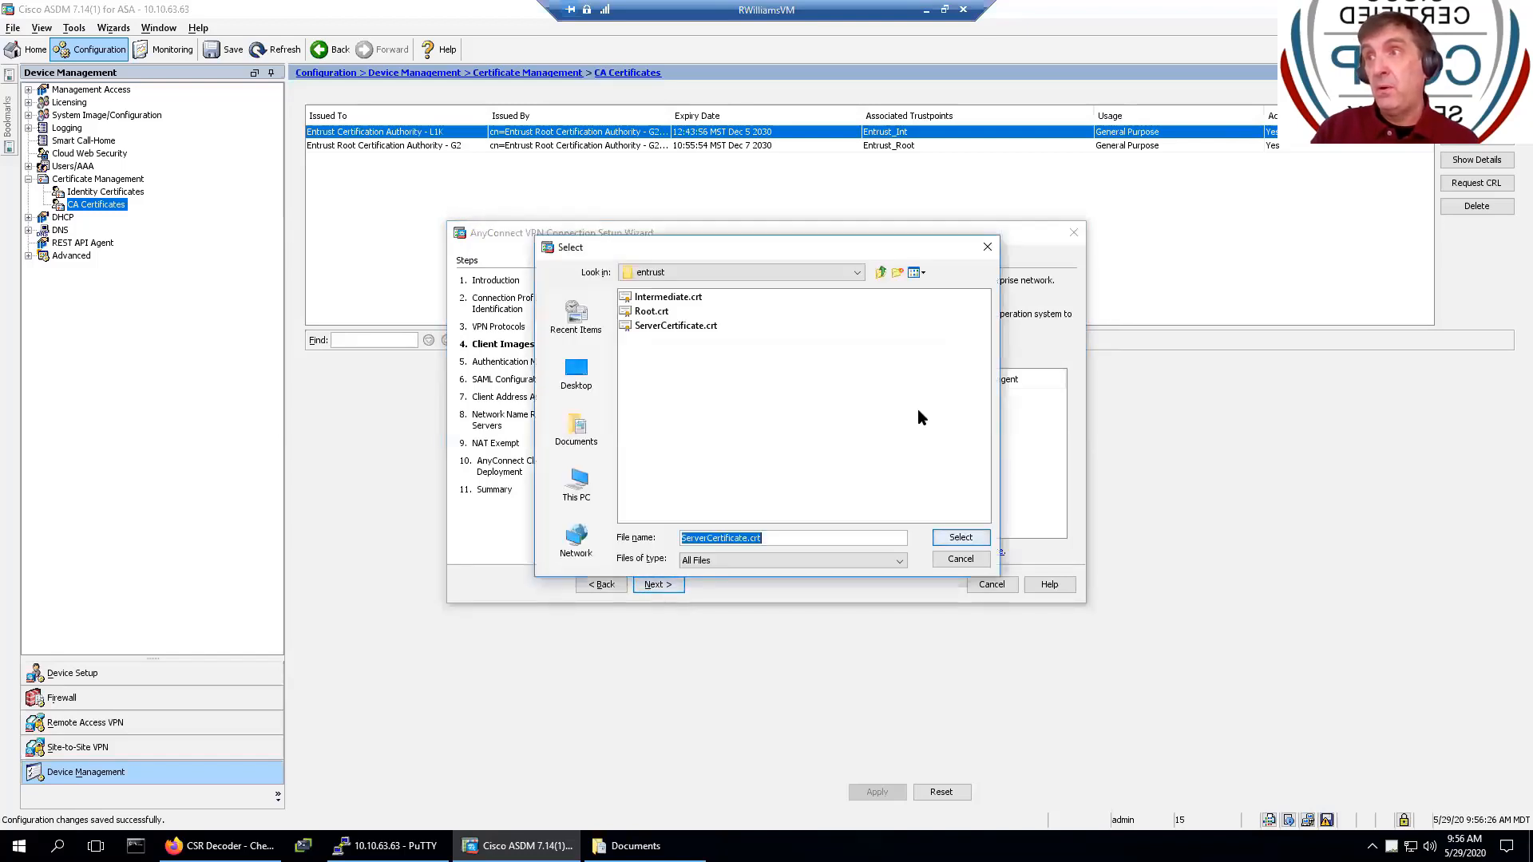
{"action": "left_click", "coordinate": [881, 272]}
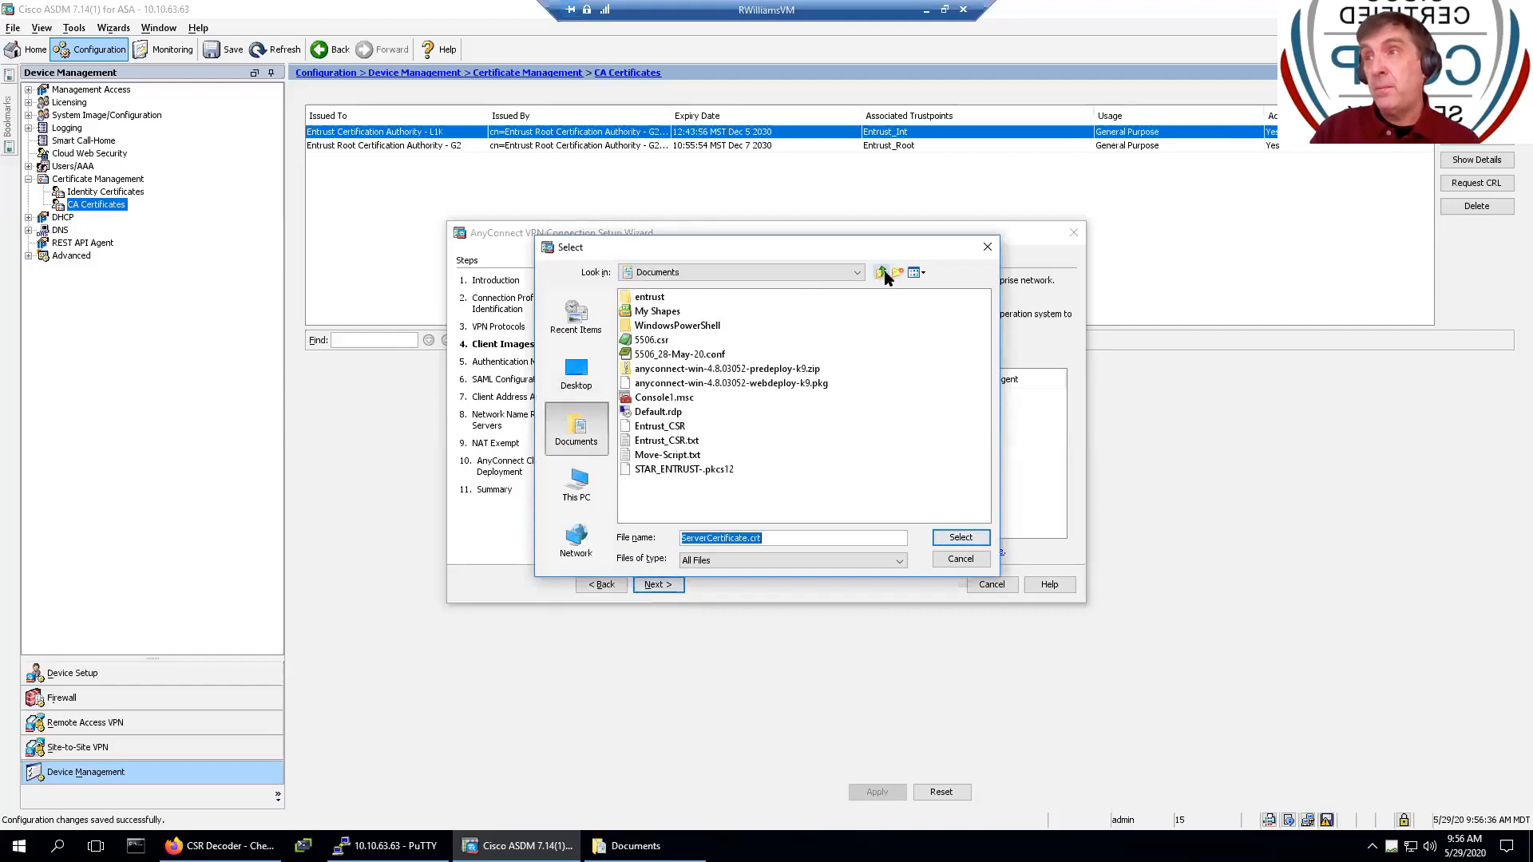
{"action": "left_click", "coordinate": [794, 385]}
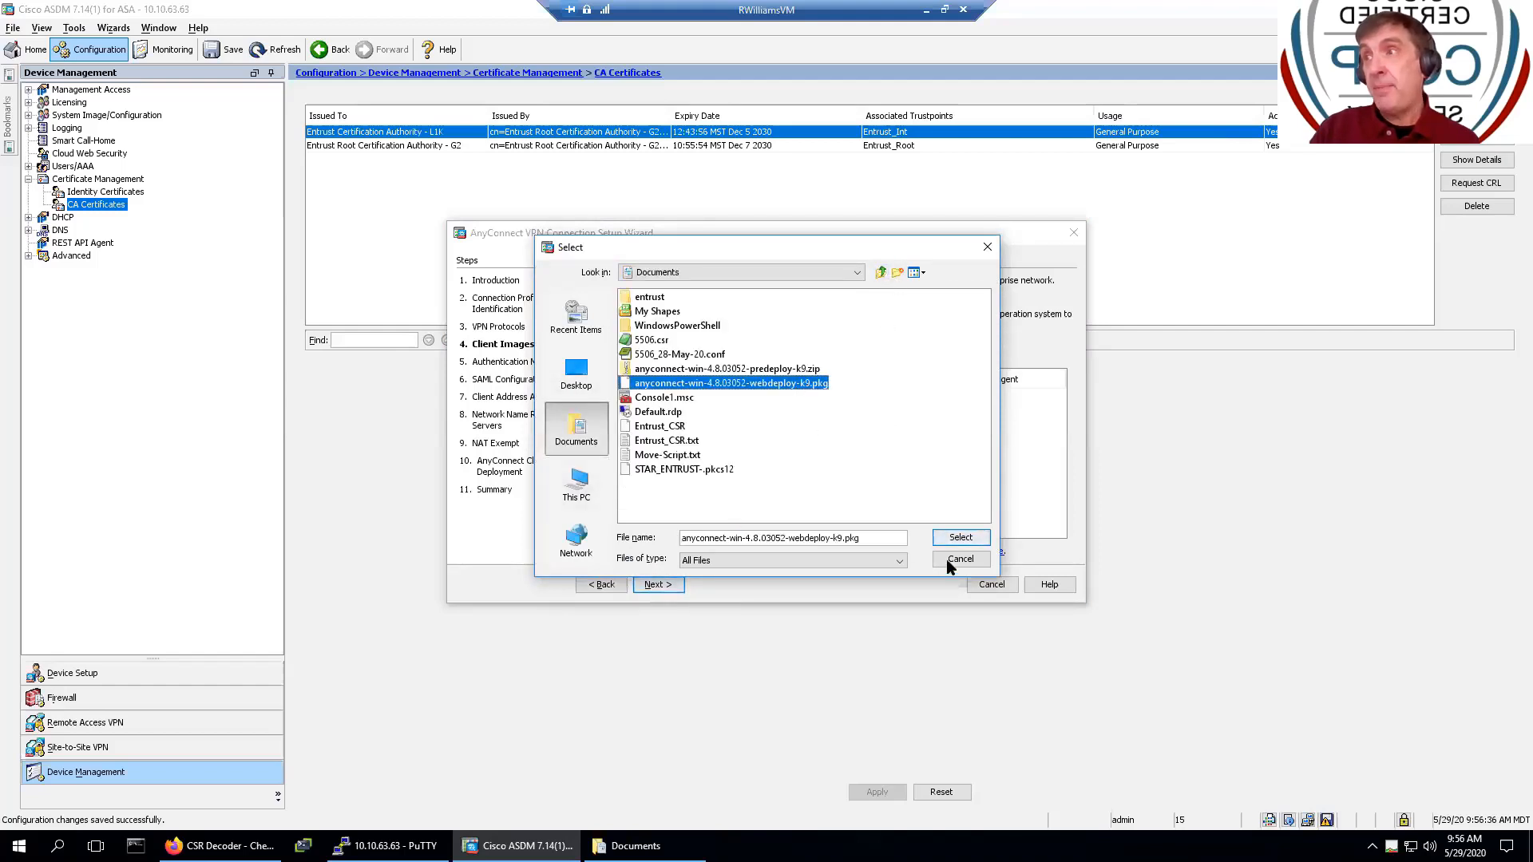
{"action": "left_click", "coordinate": [960, 536]}
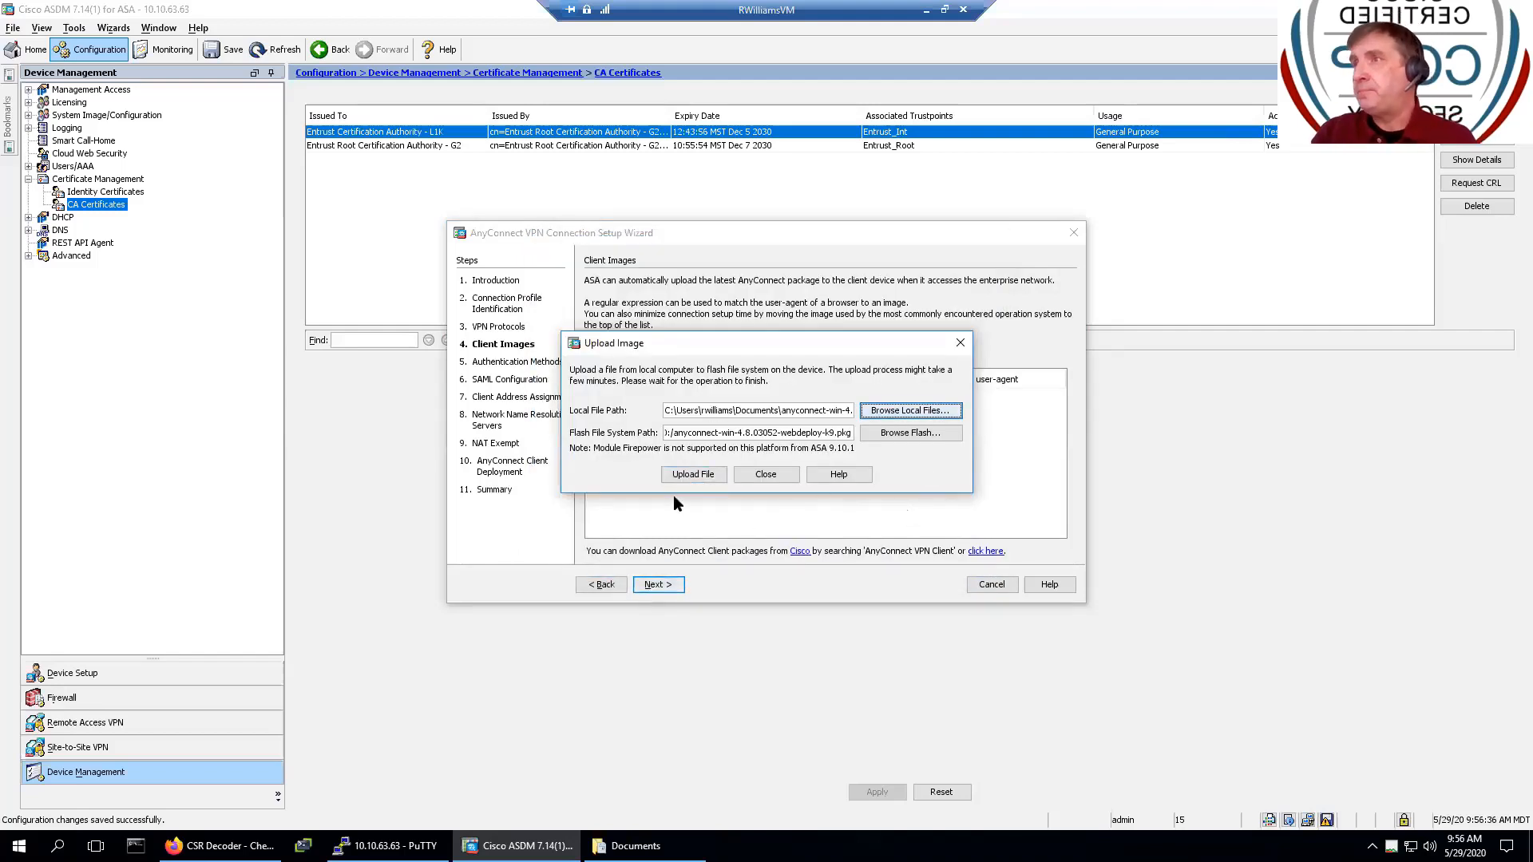
{"action": "left_click", "coordinate": [686, 474]}
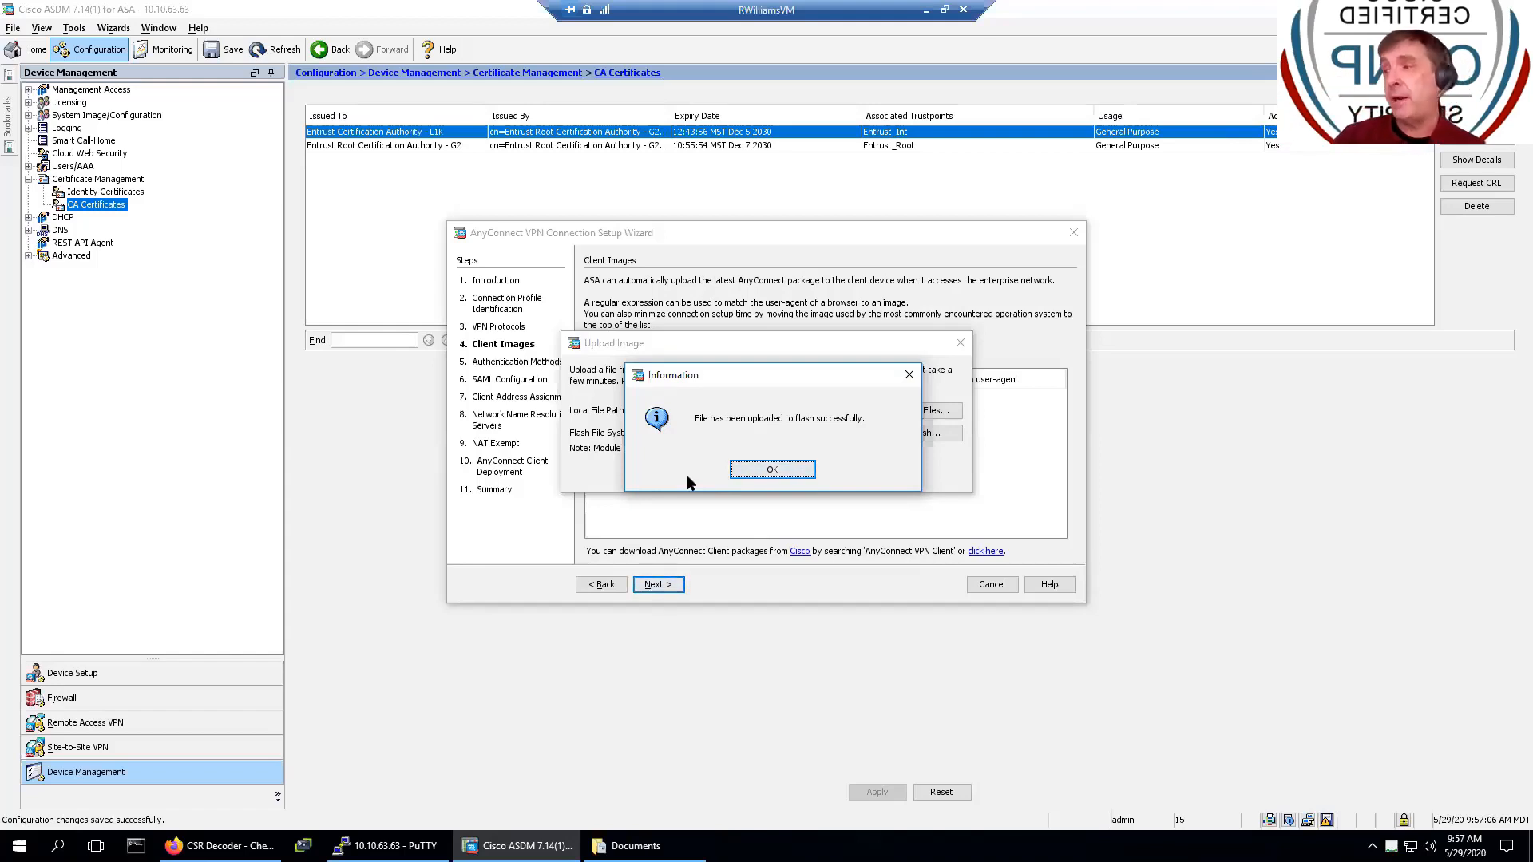
{"action": "key", "text": "Return"}
{"action": "left_click", "coordinate": [656, 585]}
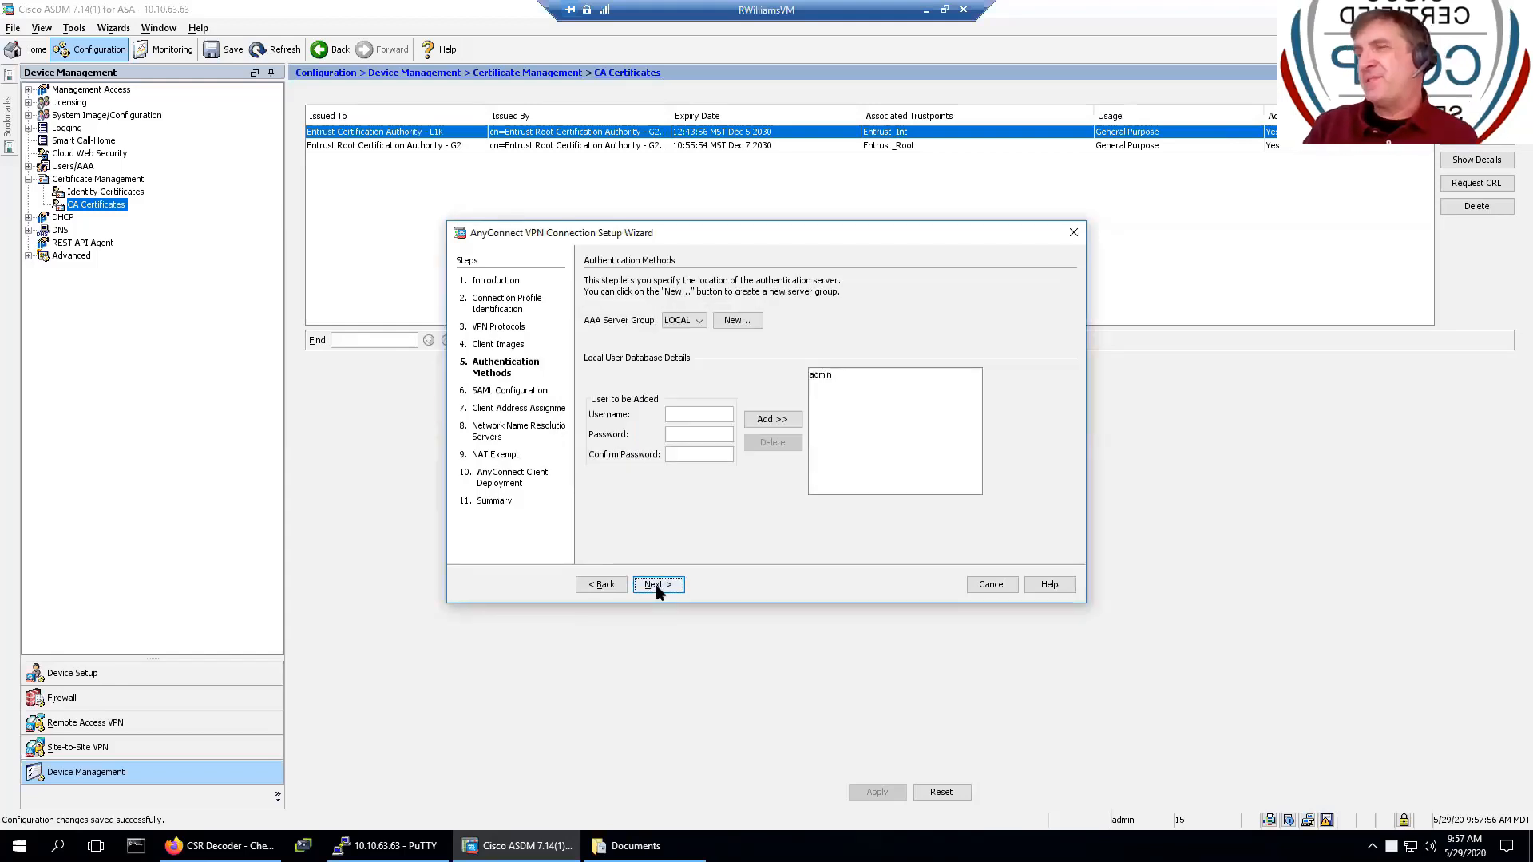
{"action": "left_click", "coordinate": [721, 326]}
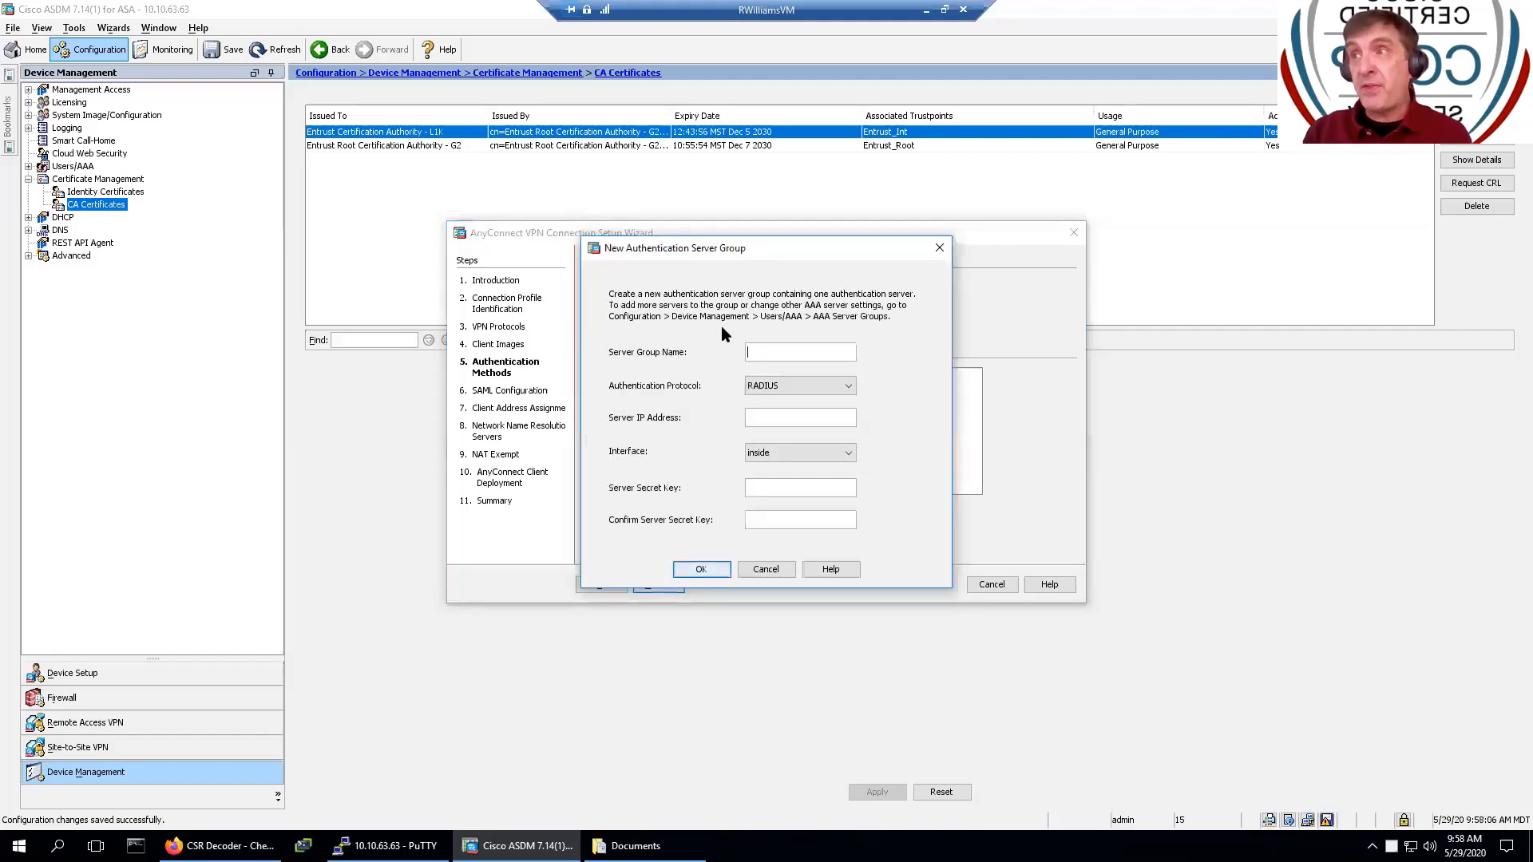
{"action": "left_click", "coordinate": [835, 384]}
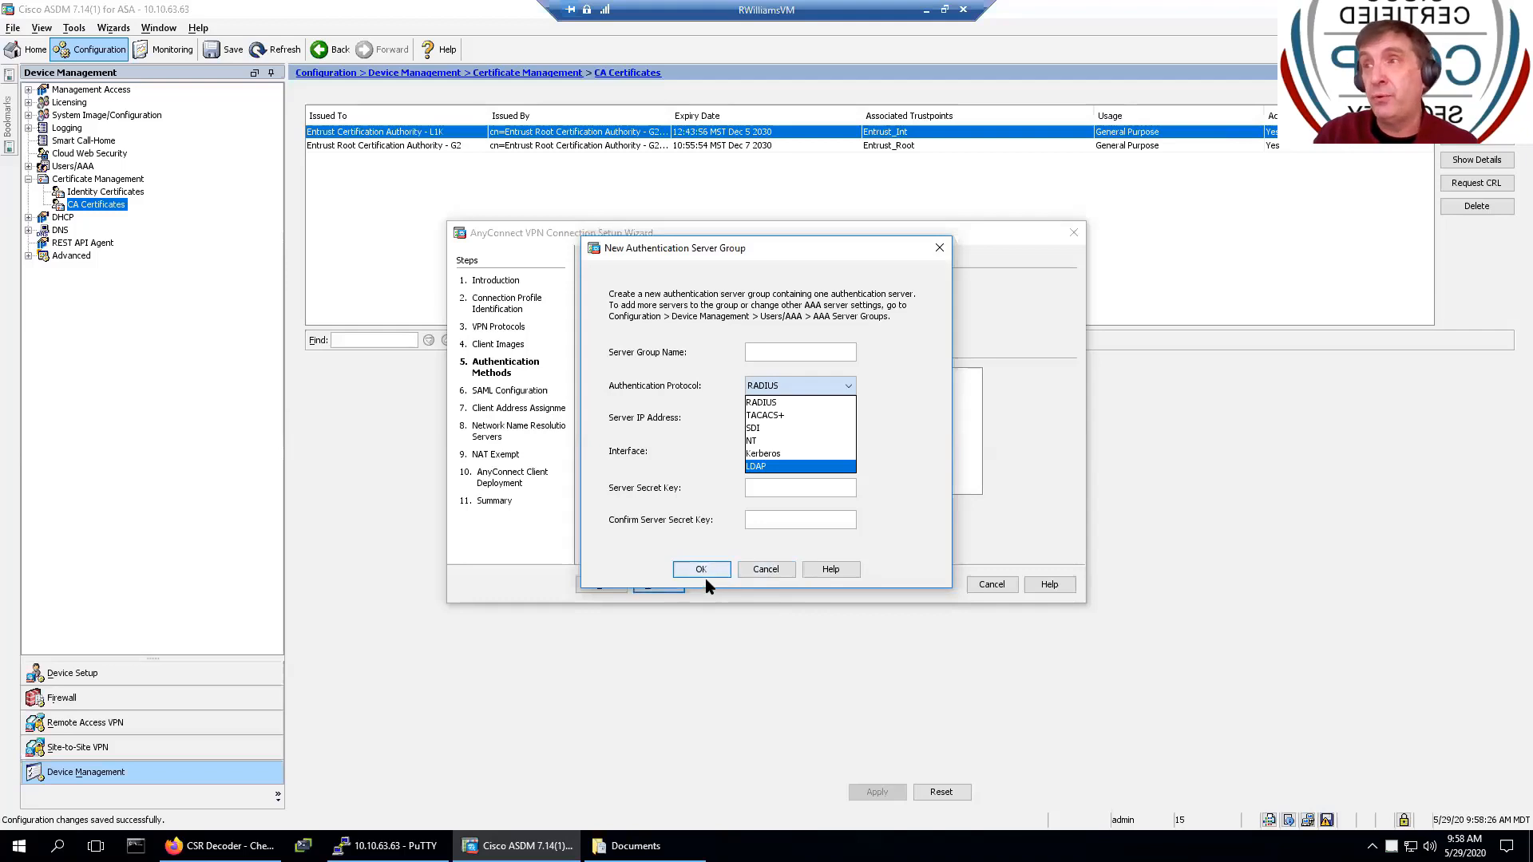
{"action": "left_click", "coordinate": [760, 571]}
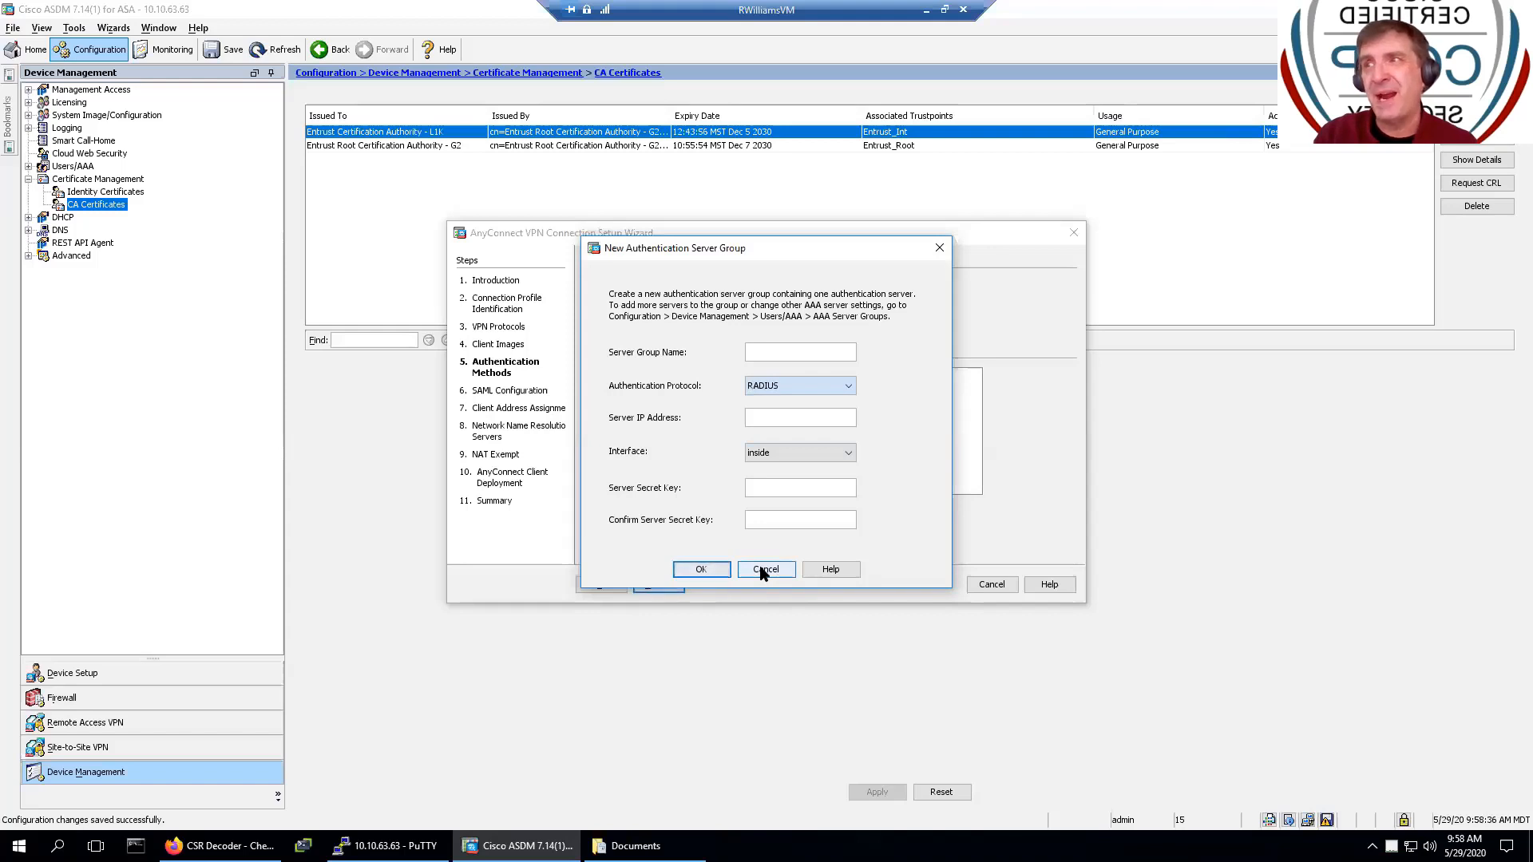
{"action": "left_click", "coordinate": [762, 570]}
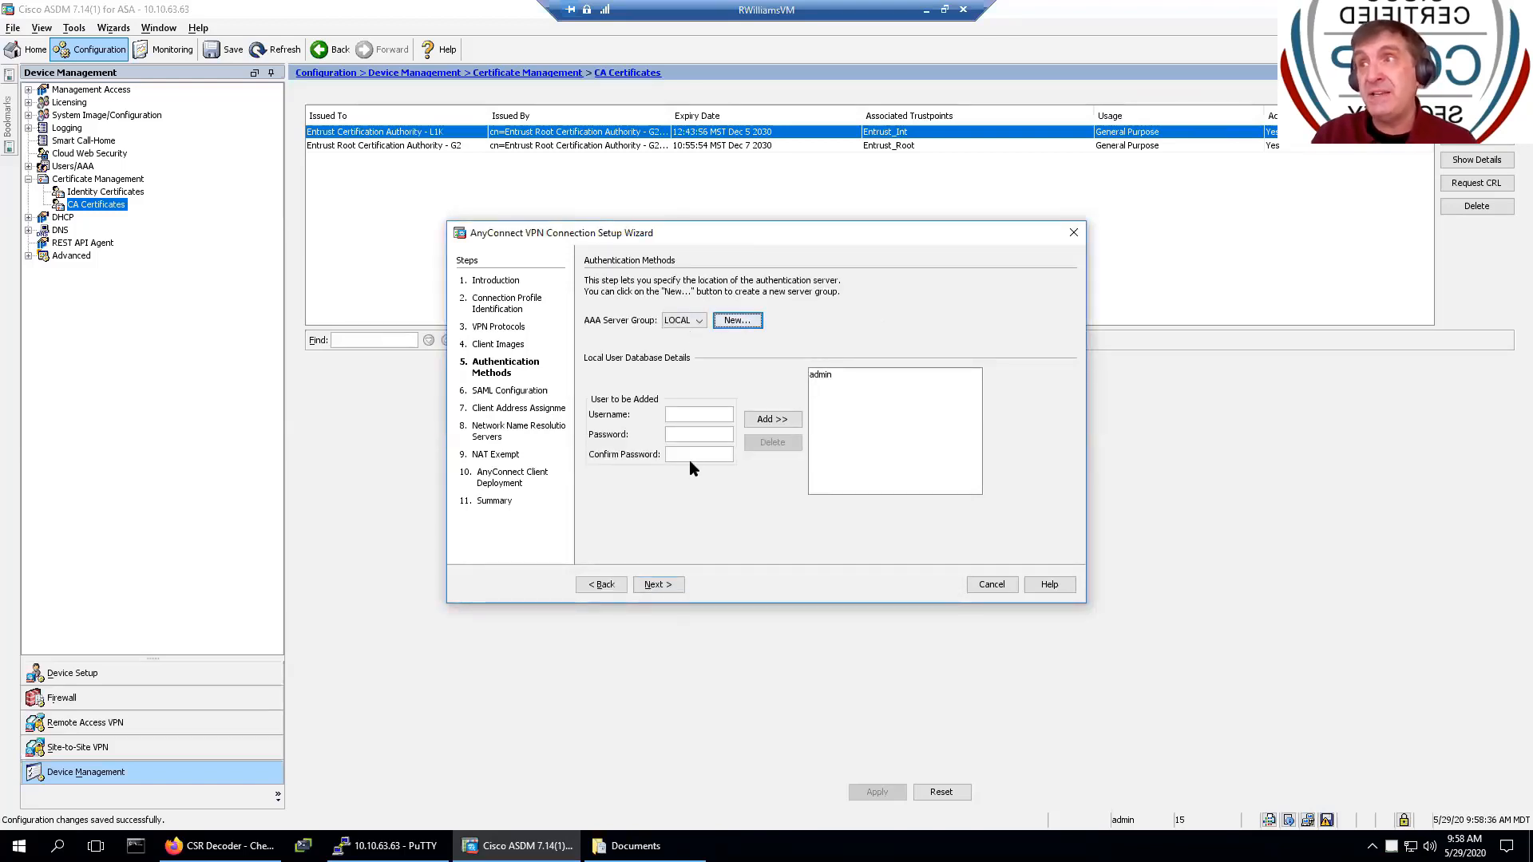
- Add a new VPN user with username, password and confirmation to the local database
{"action": "left_click", "coordinate": [690, 417]}
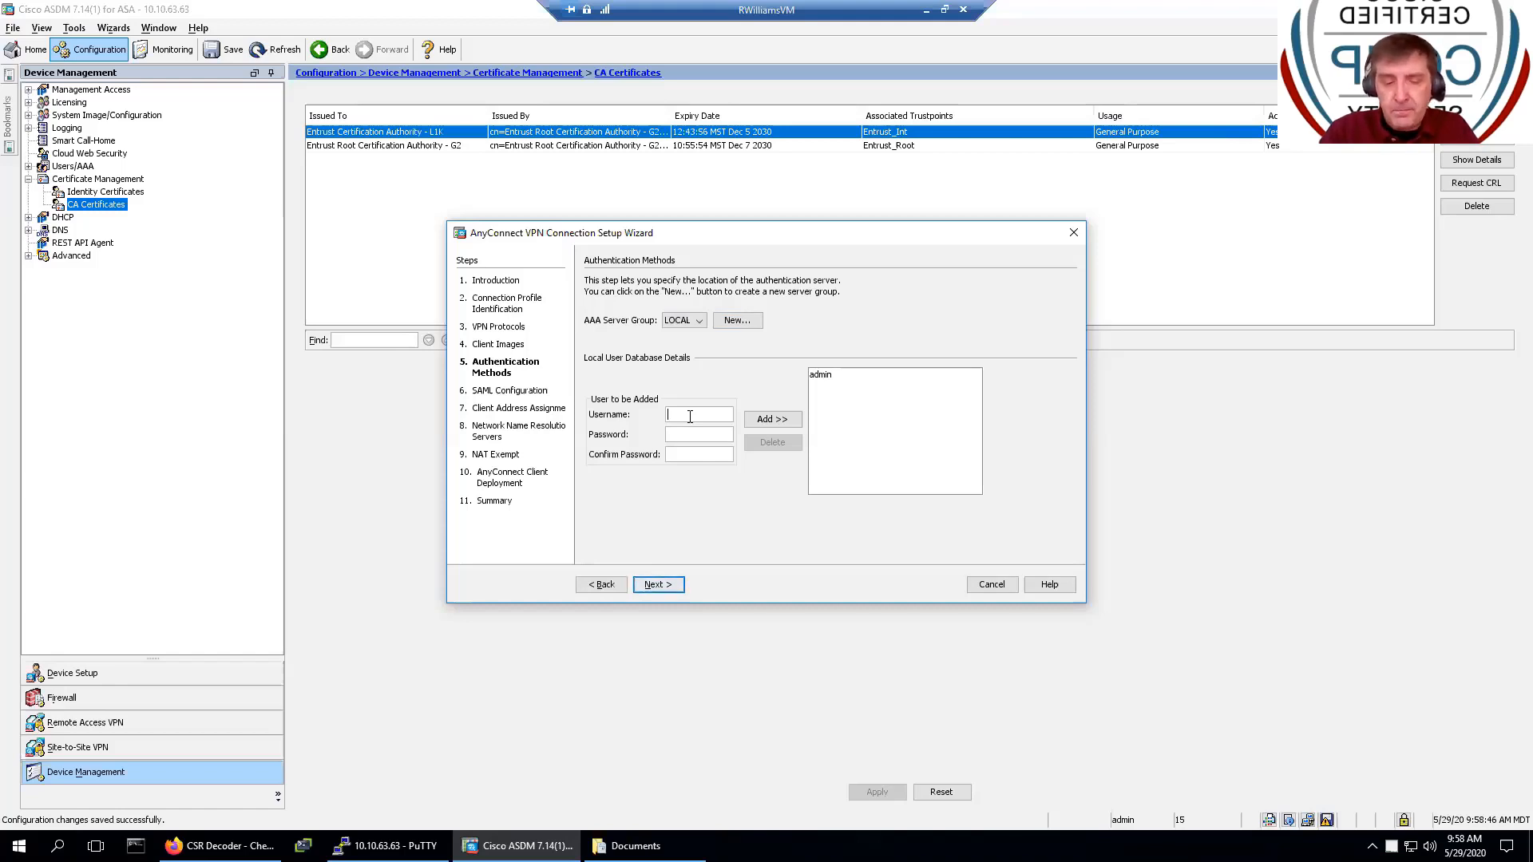
{"action": "type", "text": "vp"}
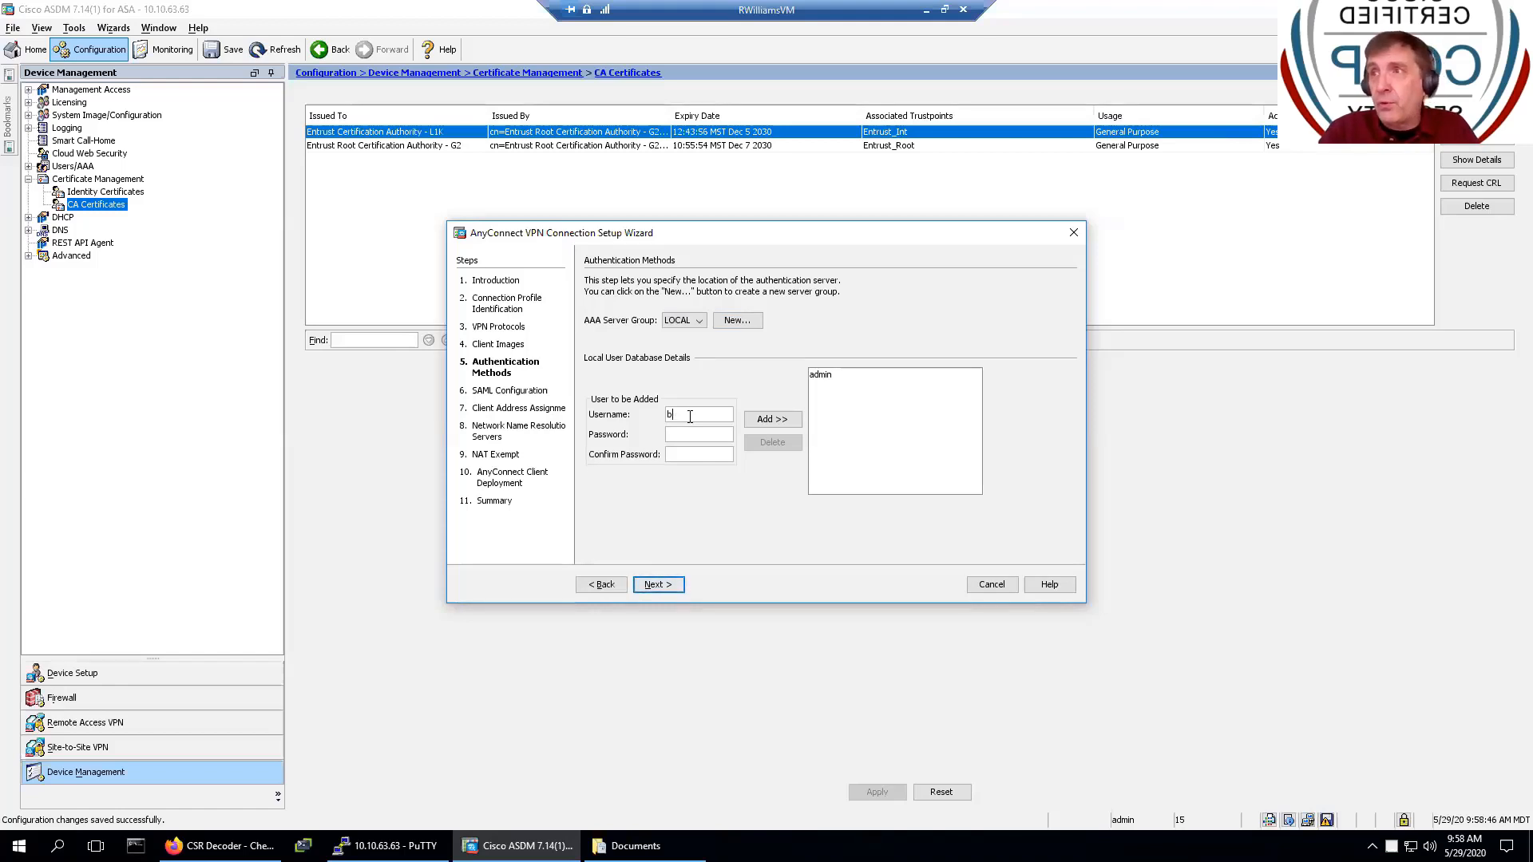
{"action": "type", "text": "n-"}
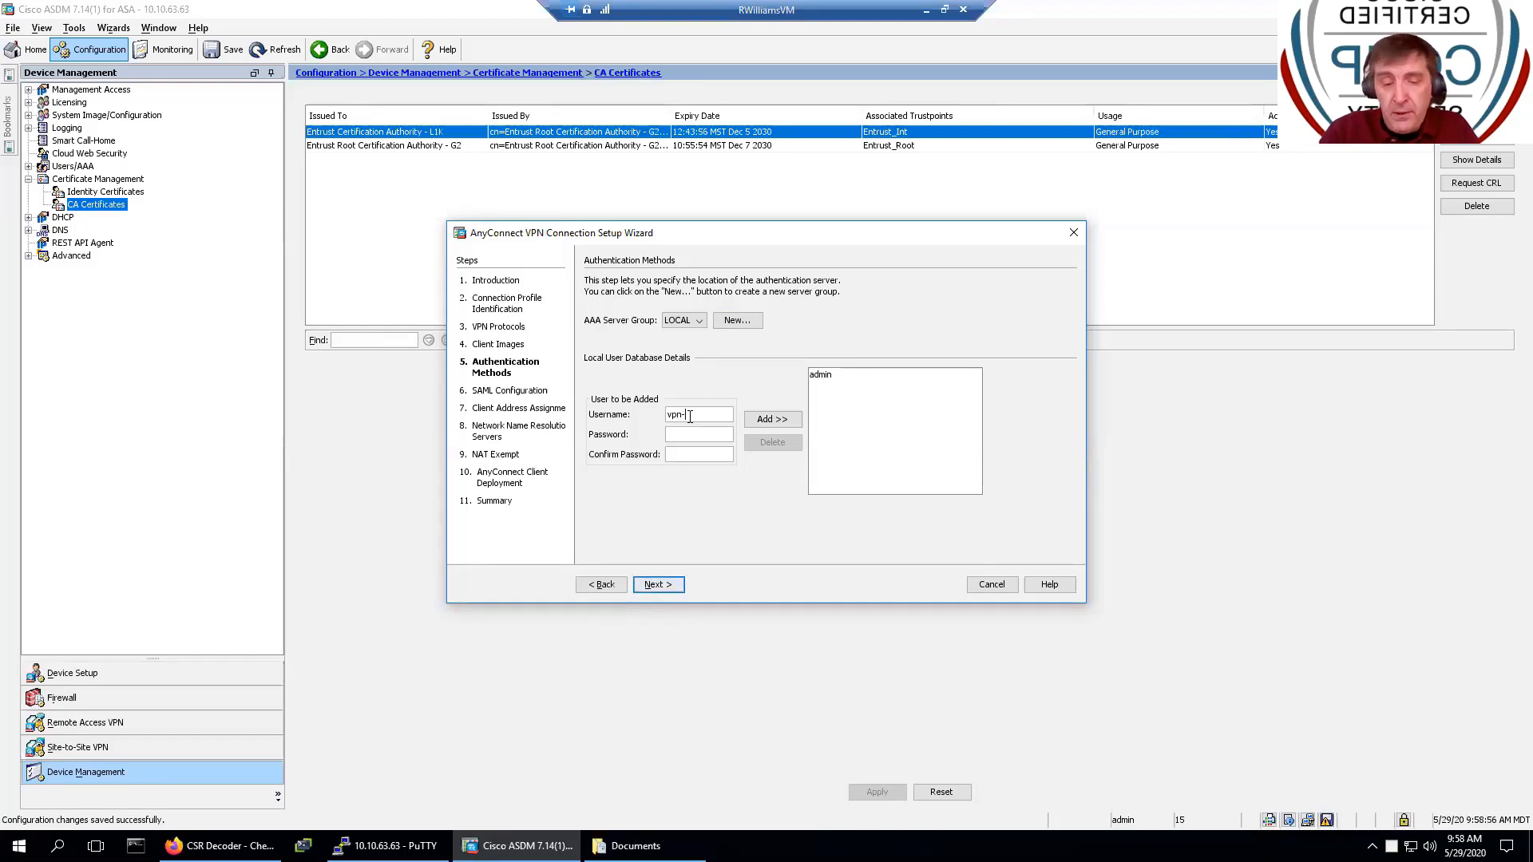
{"action": "type", "text": "•"}
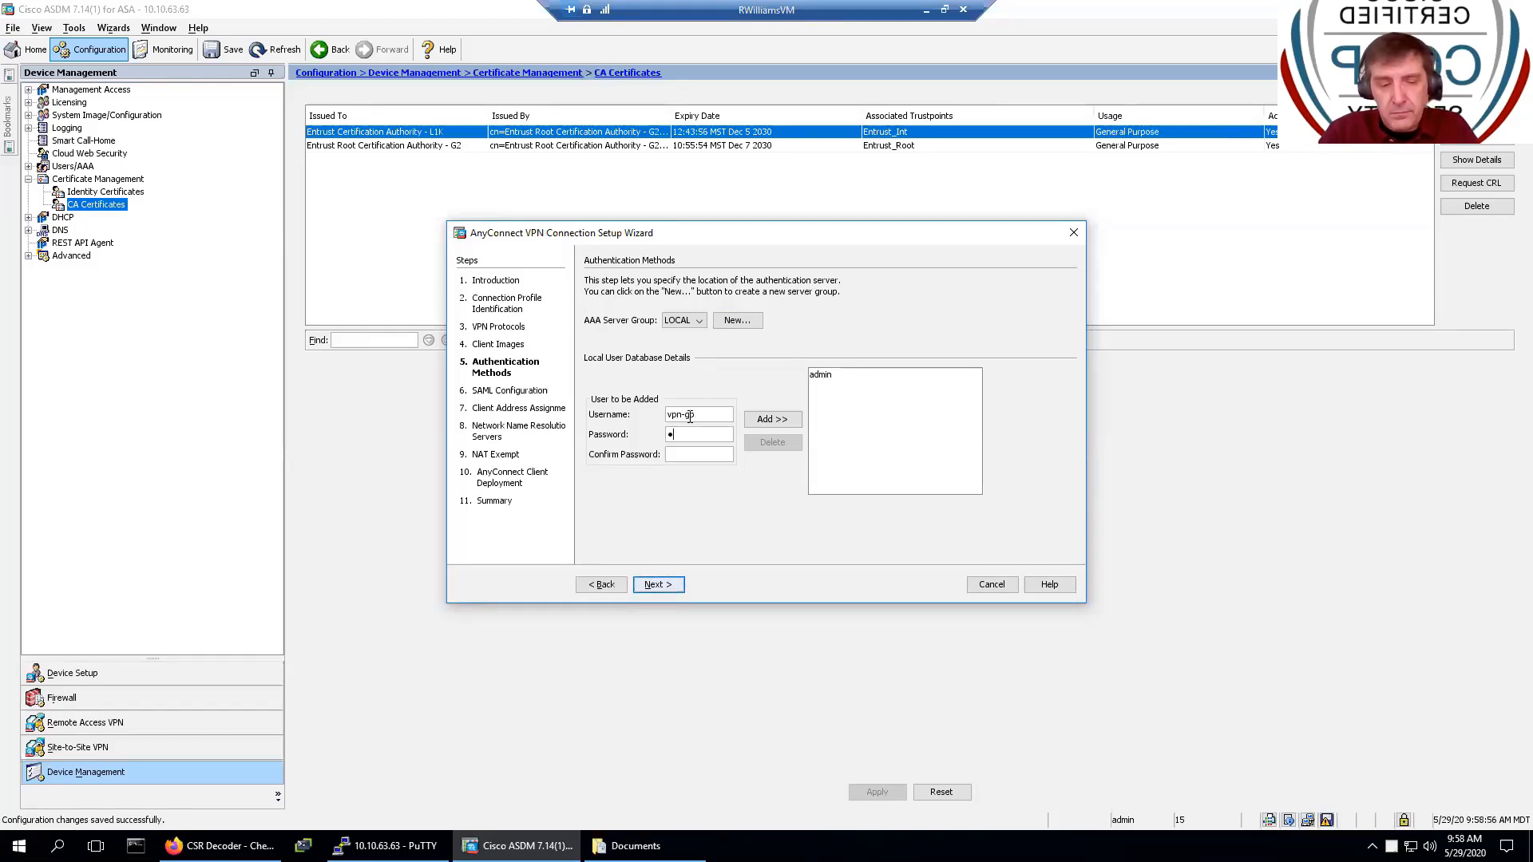
{"action": "type", "text": "••••••"}
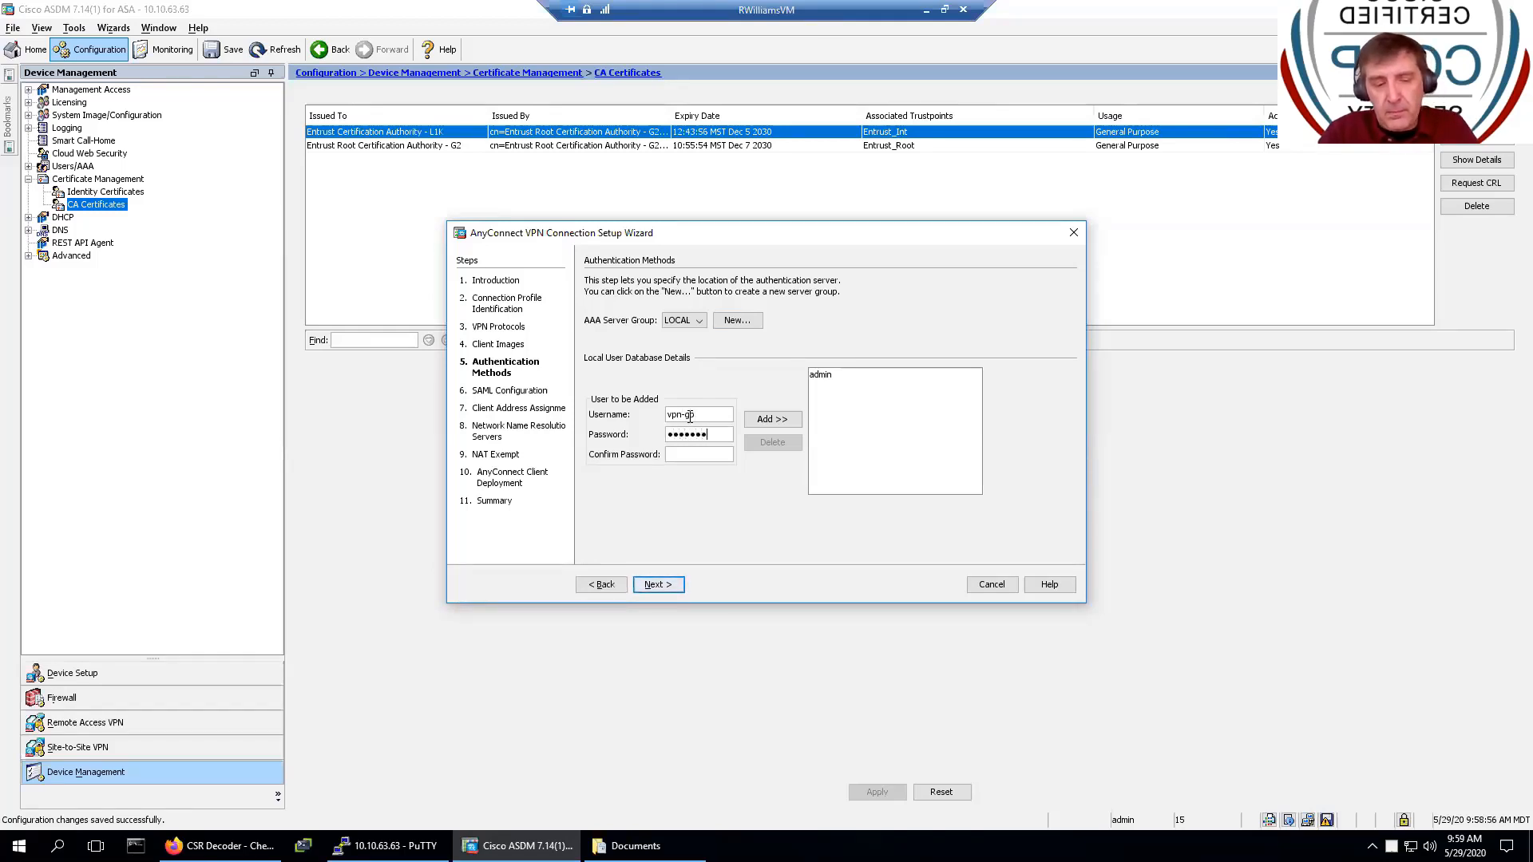
{"action": "key", "text": "BackSpace"}
{"action": "key", "text": "BackSpace"}
{"action": "key", "text": "BackSpace"}
{"action": "key", "text": "BackSpace"}
{"action": "key", "text": "BackSpace"}
{"action": "key", "text": "BackSpace"}
{"action": "key", "text": "BackSpace"}
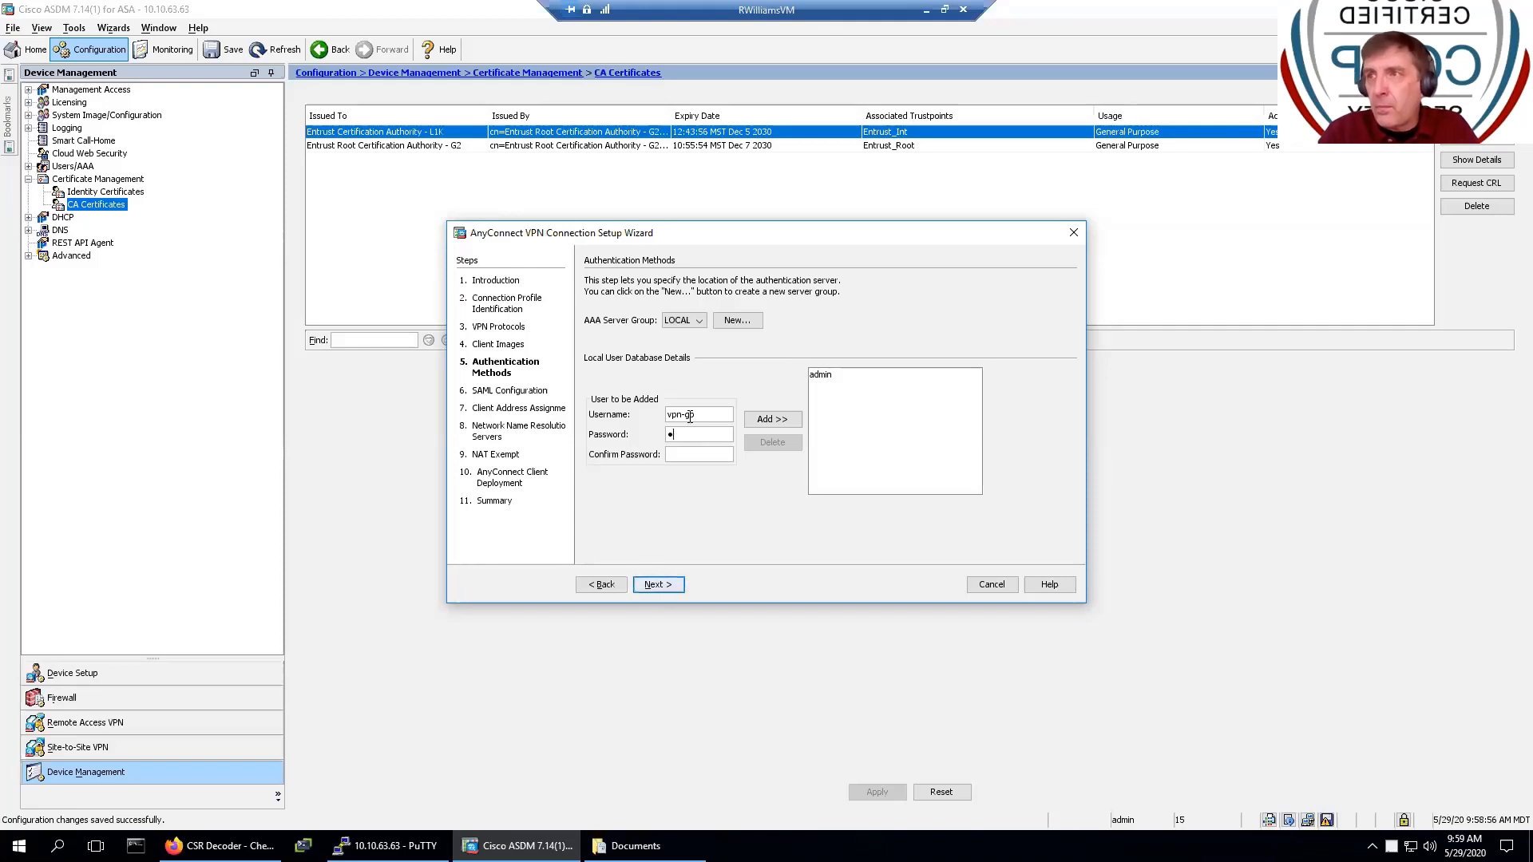
{"action": "type", "text": "••••"}
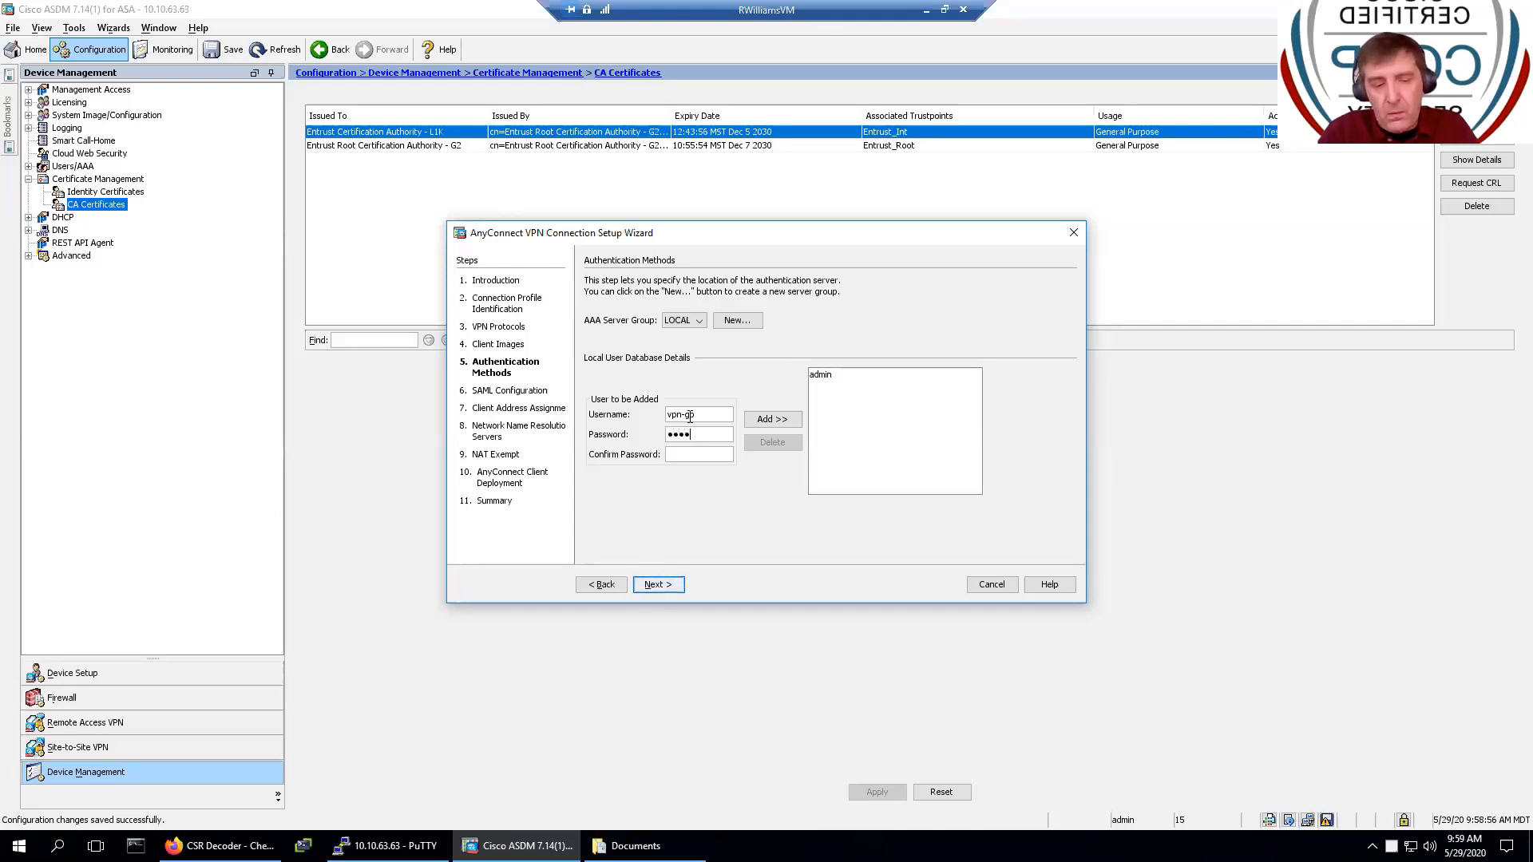
{"action": "type", "text": "•••"}
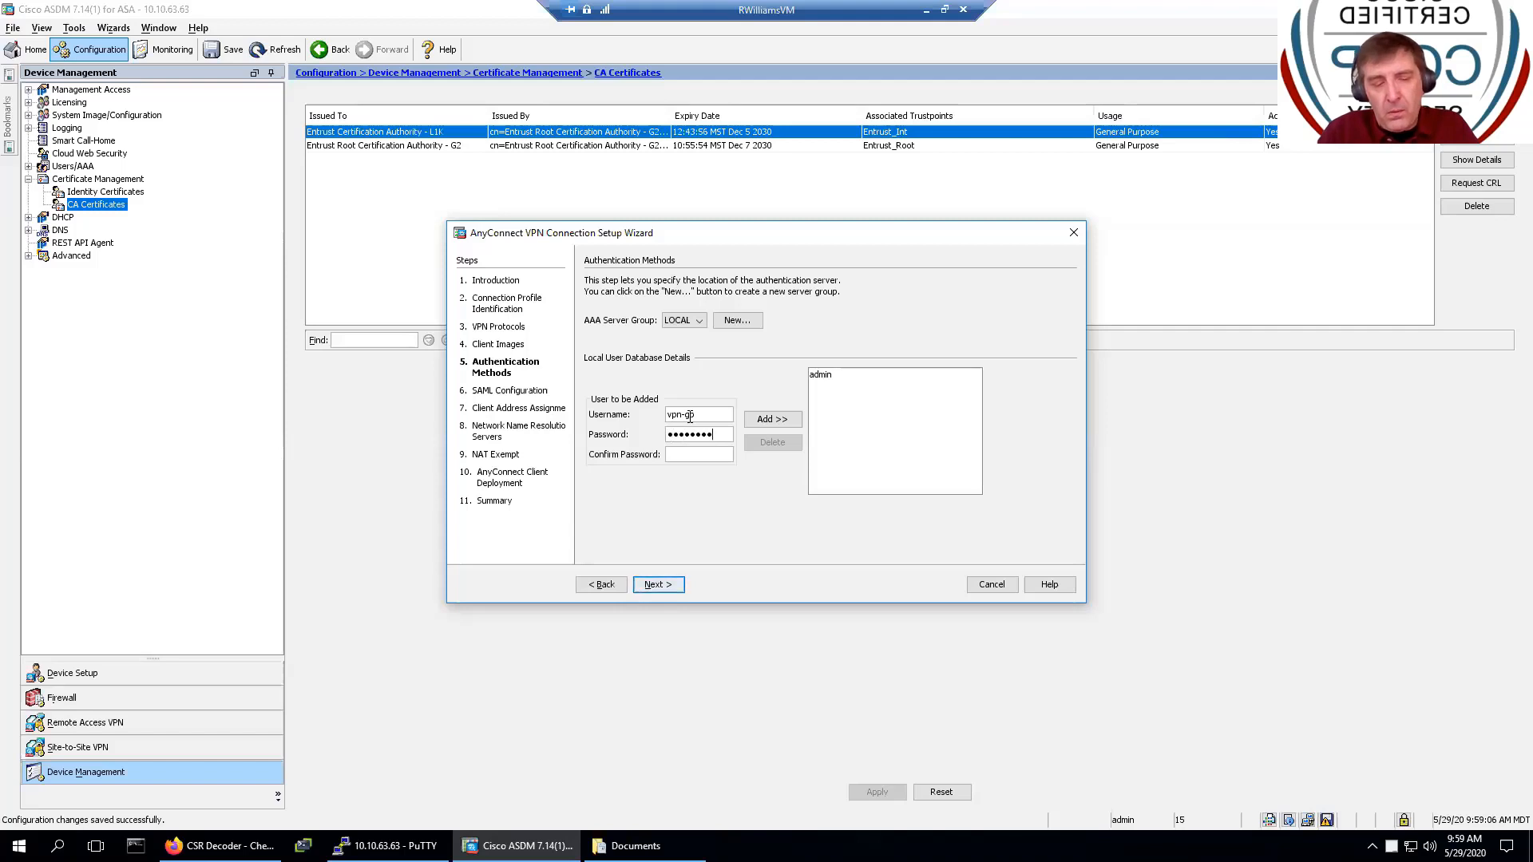
{"action": "type", "text": "•"}
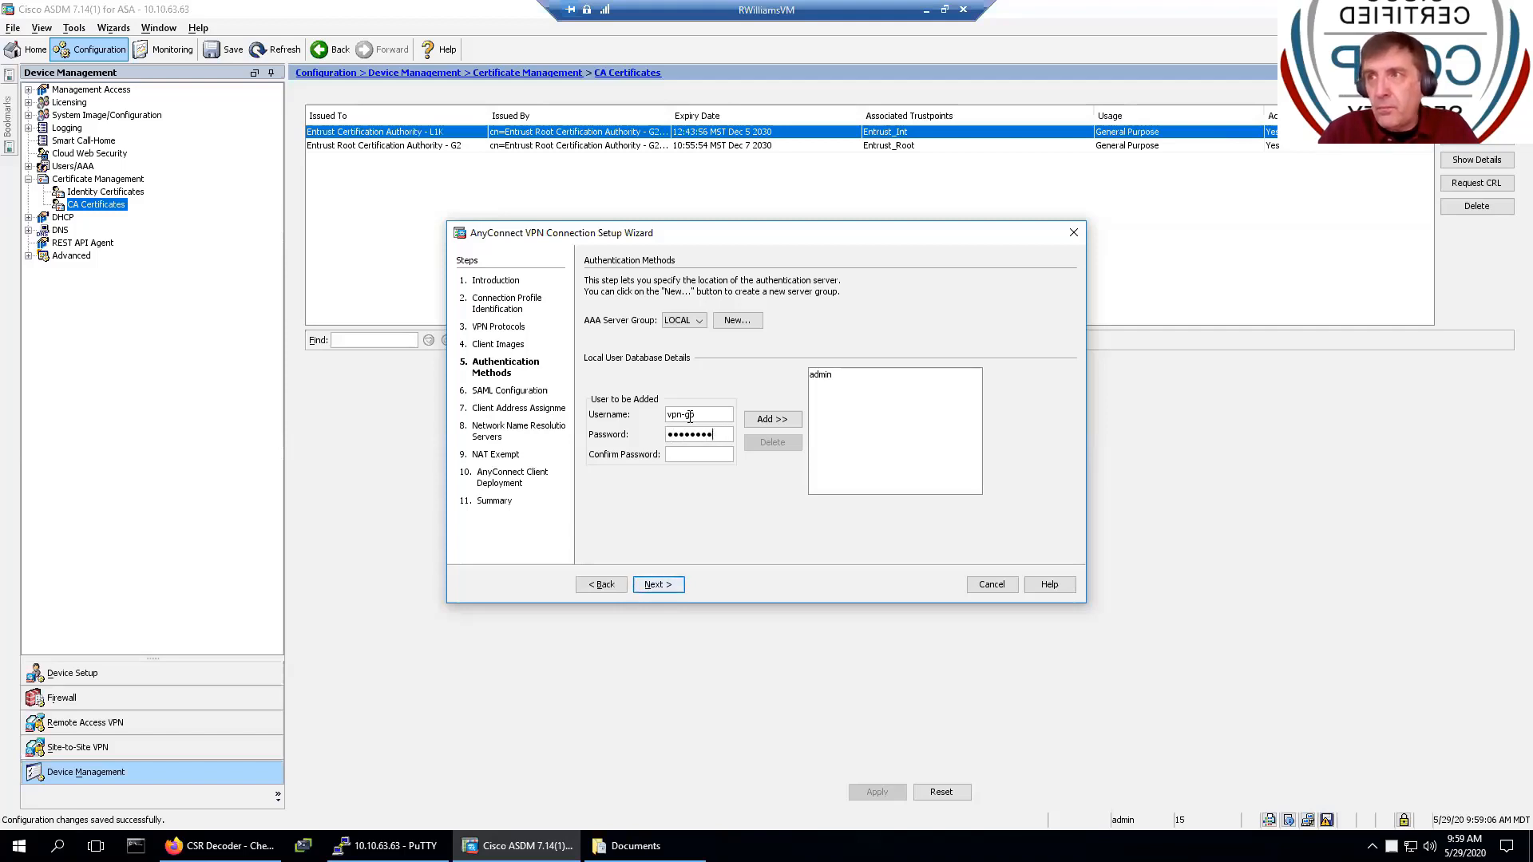
{"action": "key", "text": "Tab"}
{"action": "type", "text": "••••••••"}
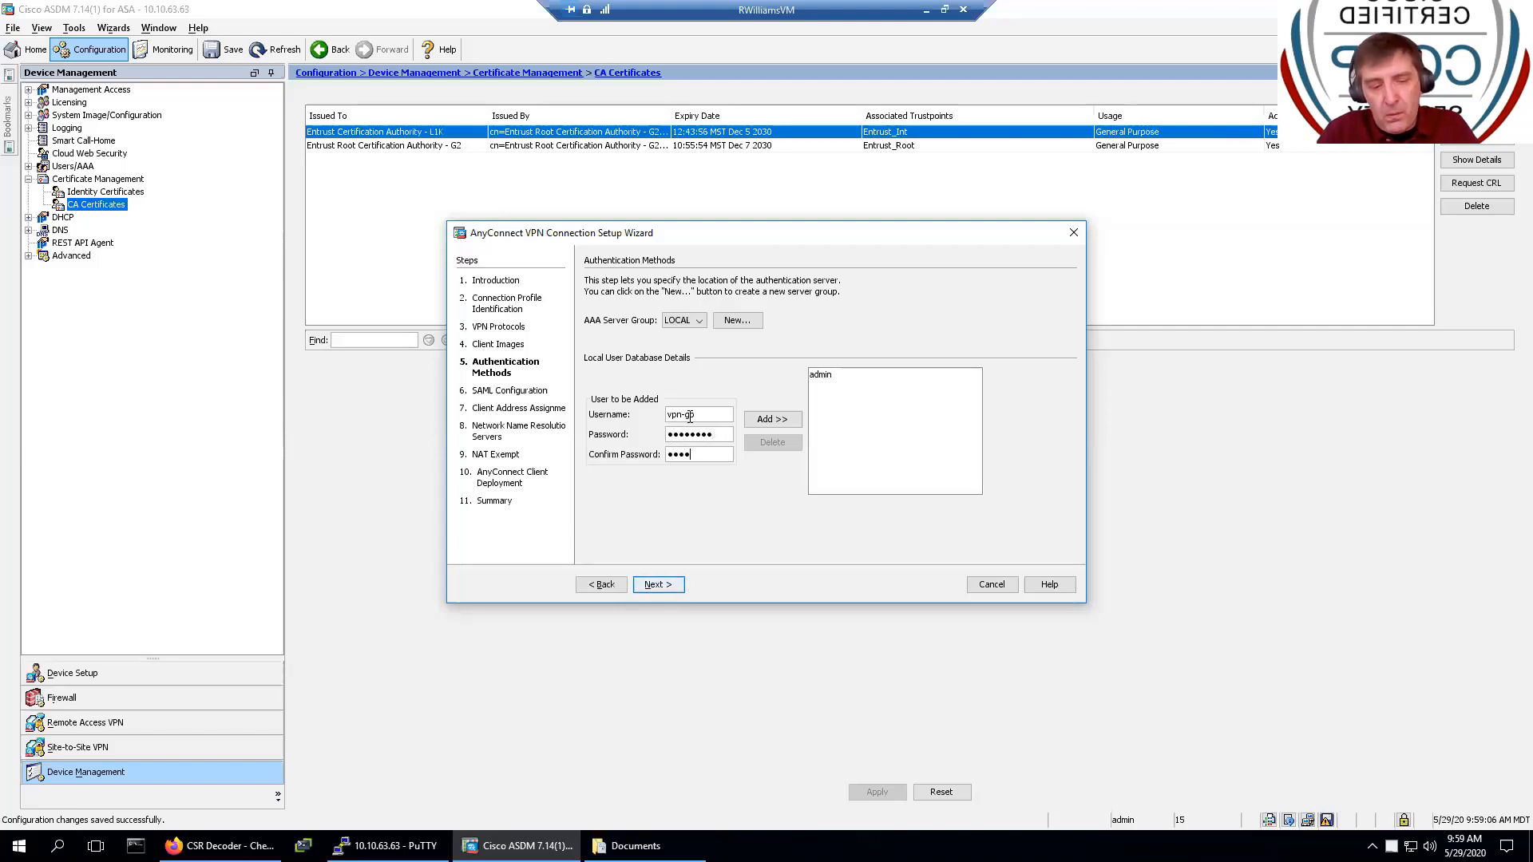
{"action": "type", "text": "•"}
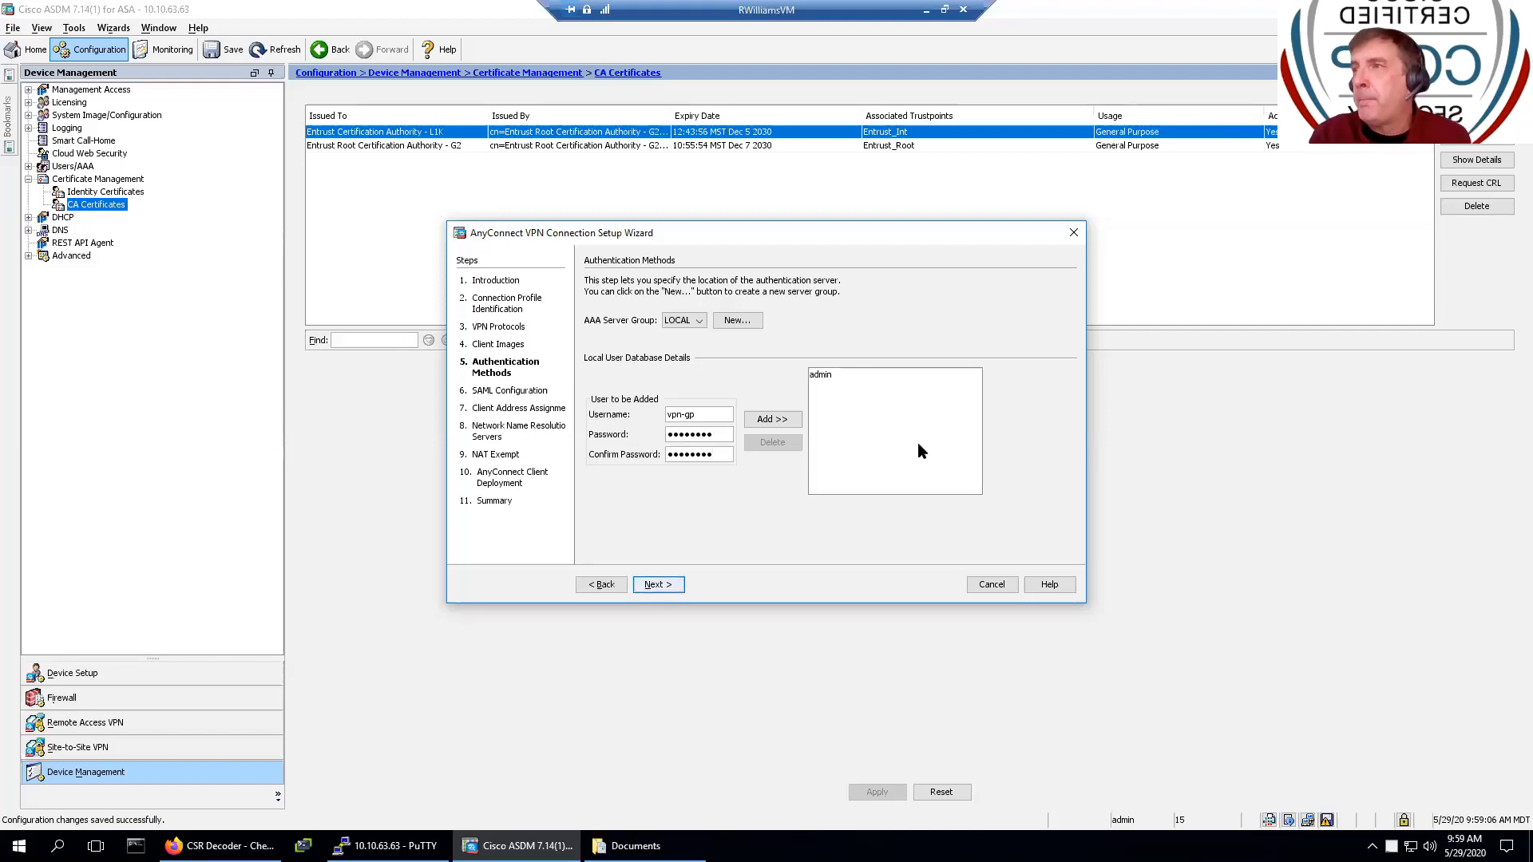
{"action": "left_click", "coordinate": [779, 422]}
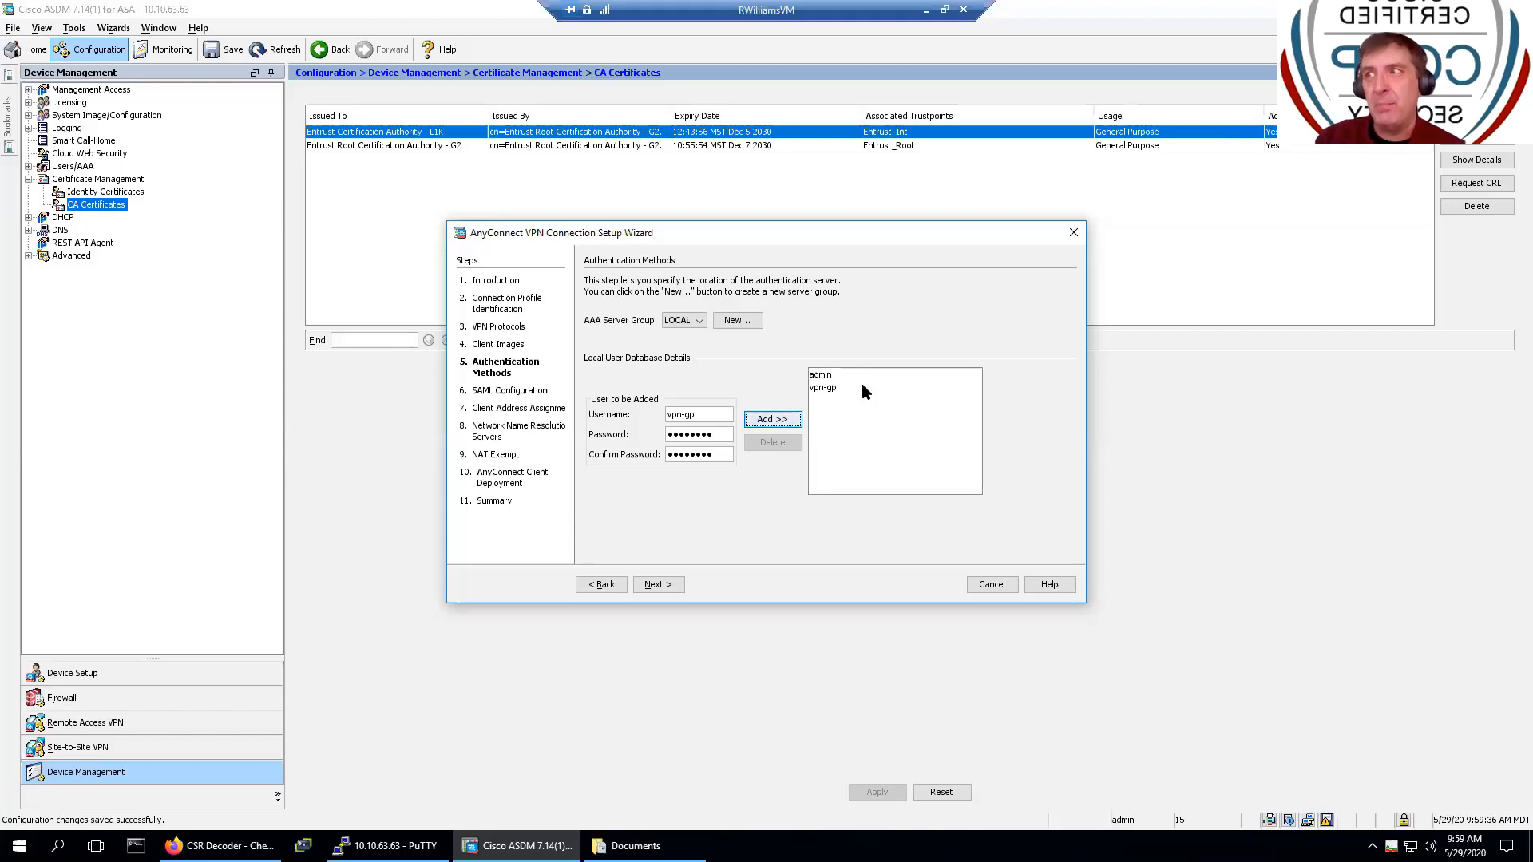
- Keep AAA authentication with the LOCAL server group and accept the SAML Configuration defaults
{"action": "left_click", "coordinate": [659, 585]}
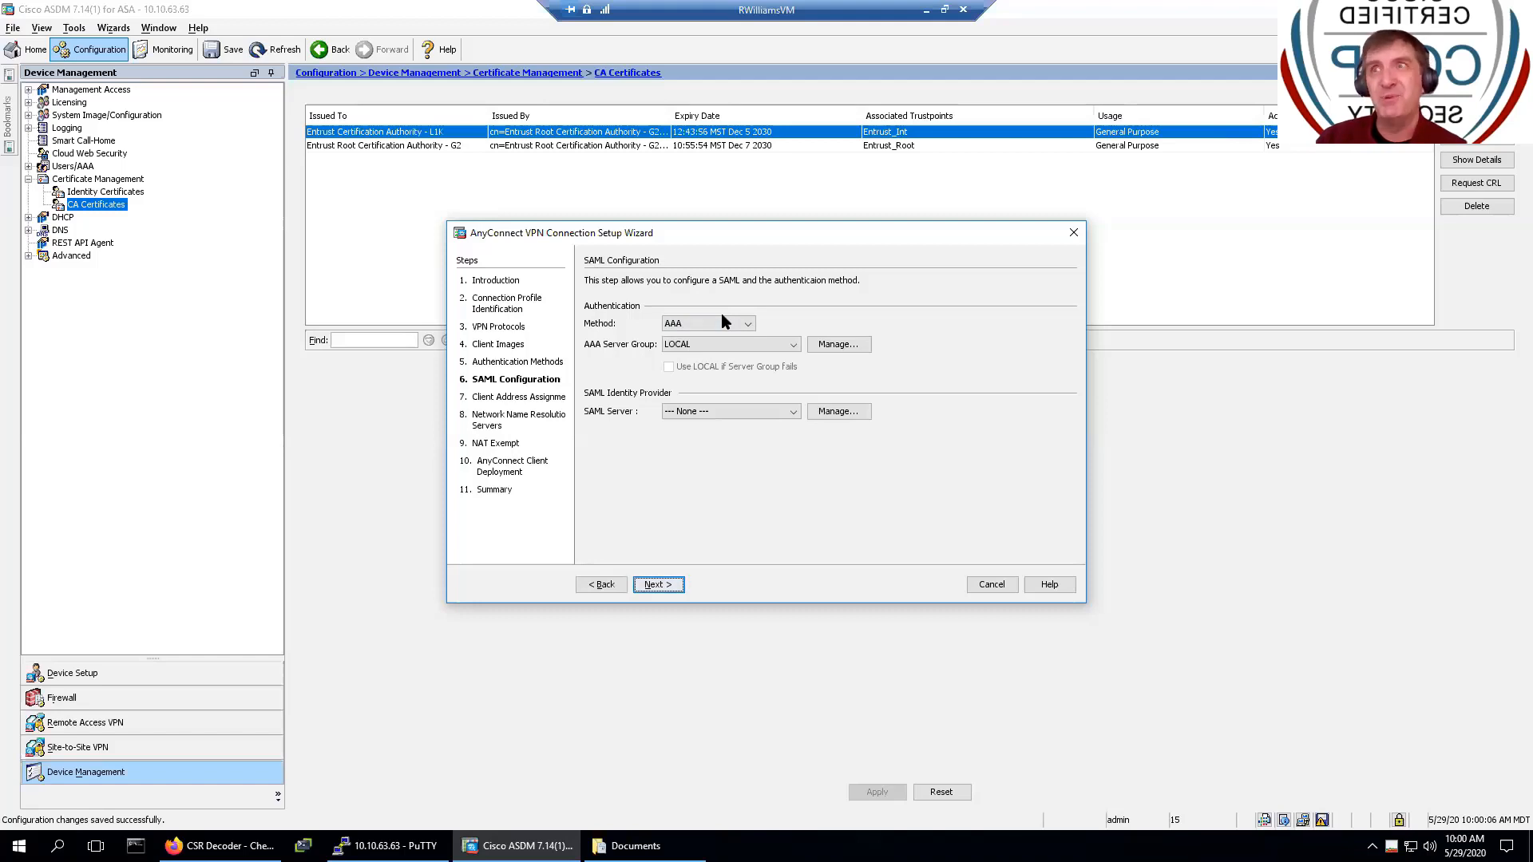
{"action": "left_click", "coordinate": [658, 585]}
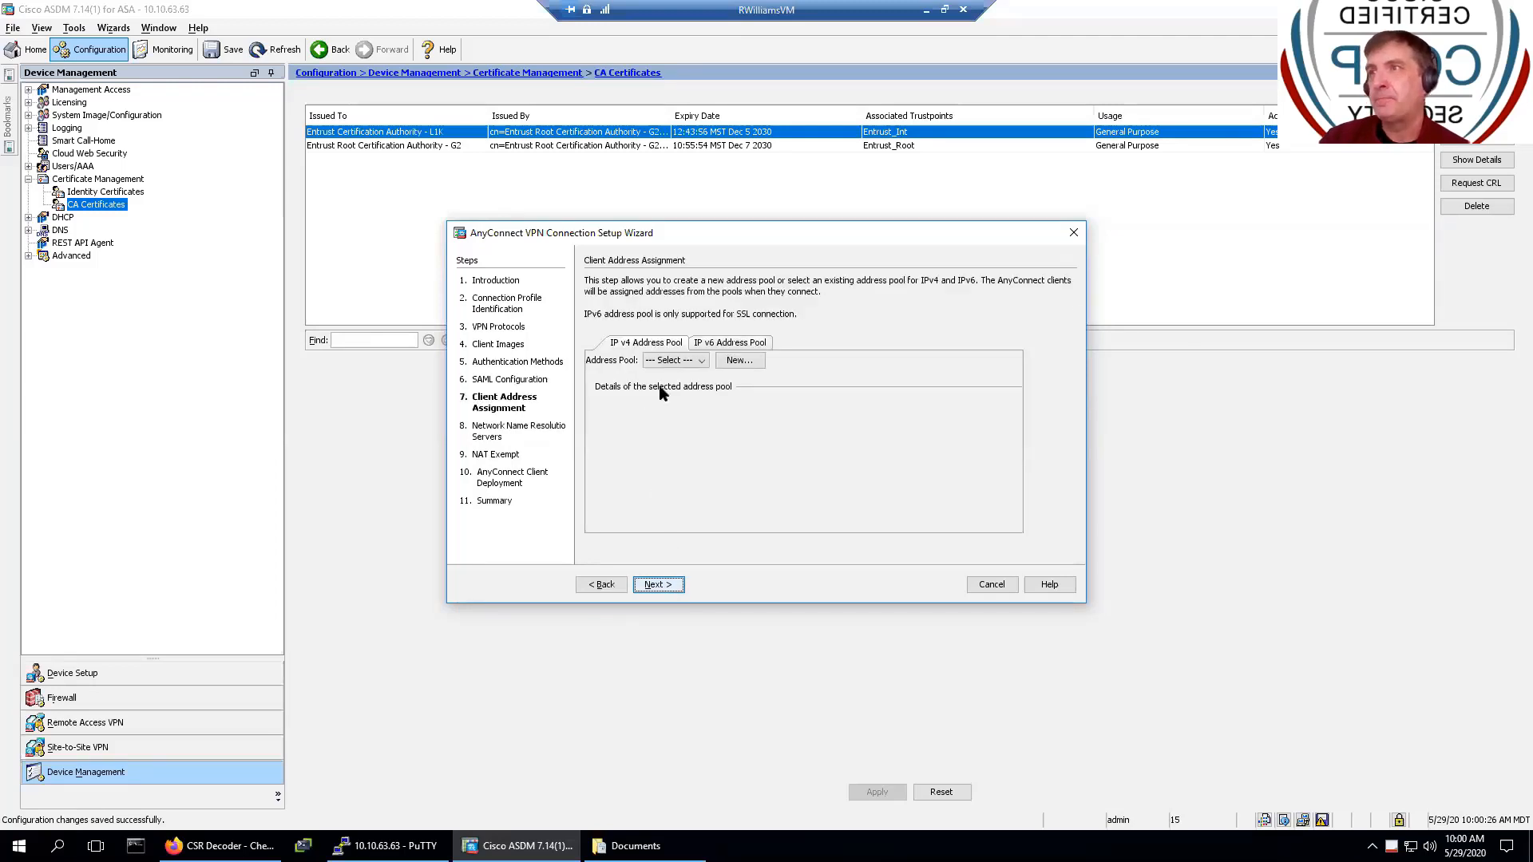
- Add IPv4 pool VPN-POOL, 172.16.32.1–172.16.32.30 with mask 255.255.255.224, and continue
{"action": "left_click", "coordinate": [736, 362]}
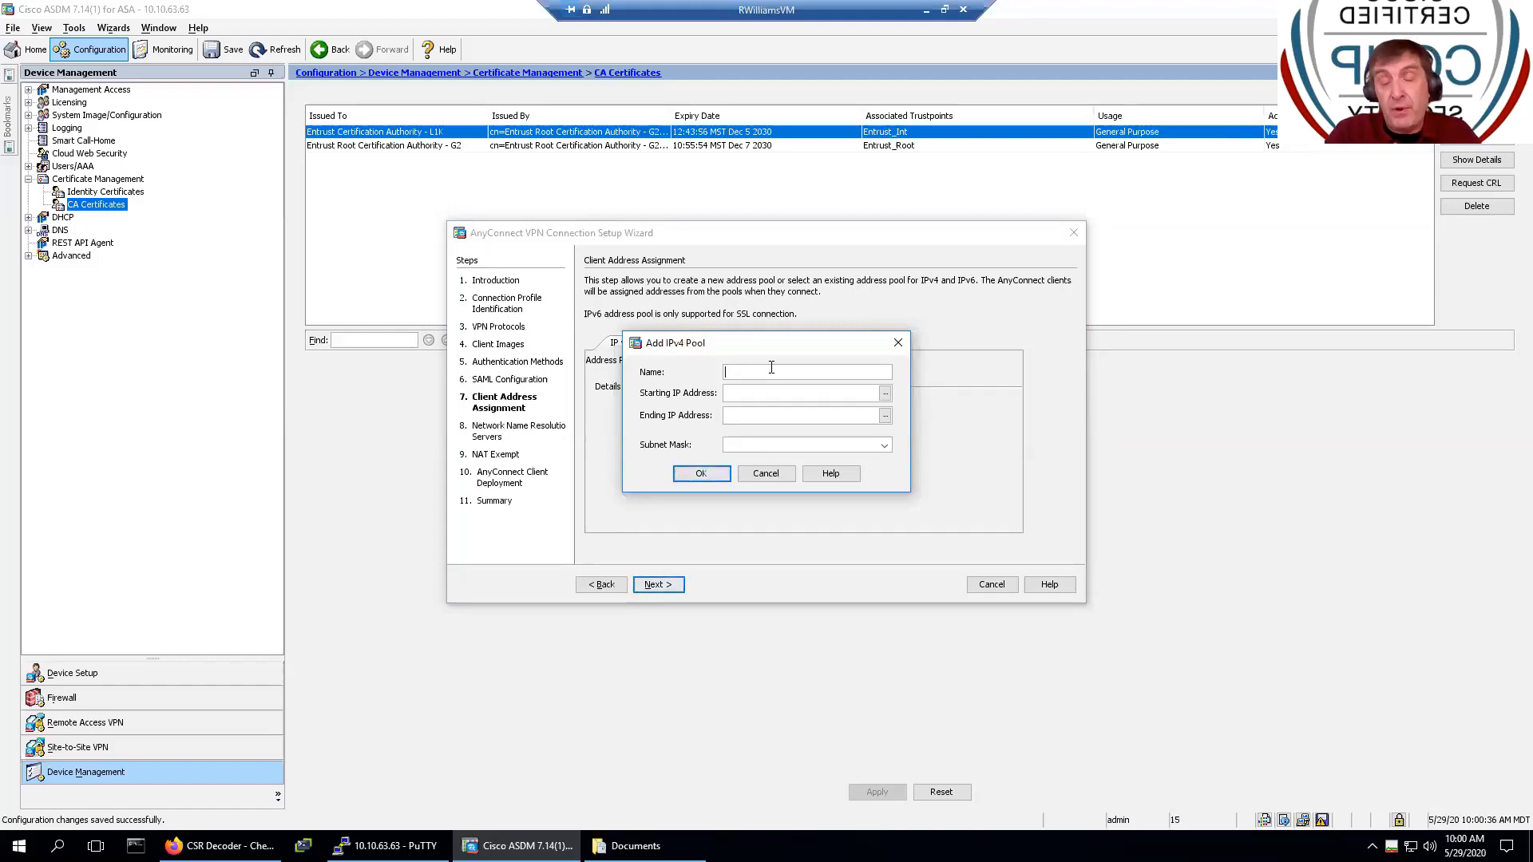
{"action": "type", "text": "VPN"}
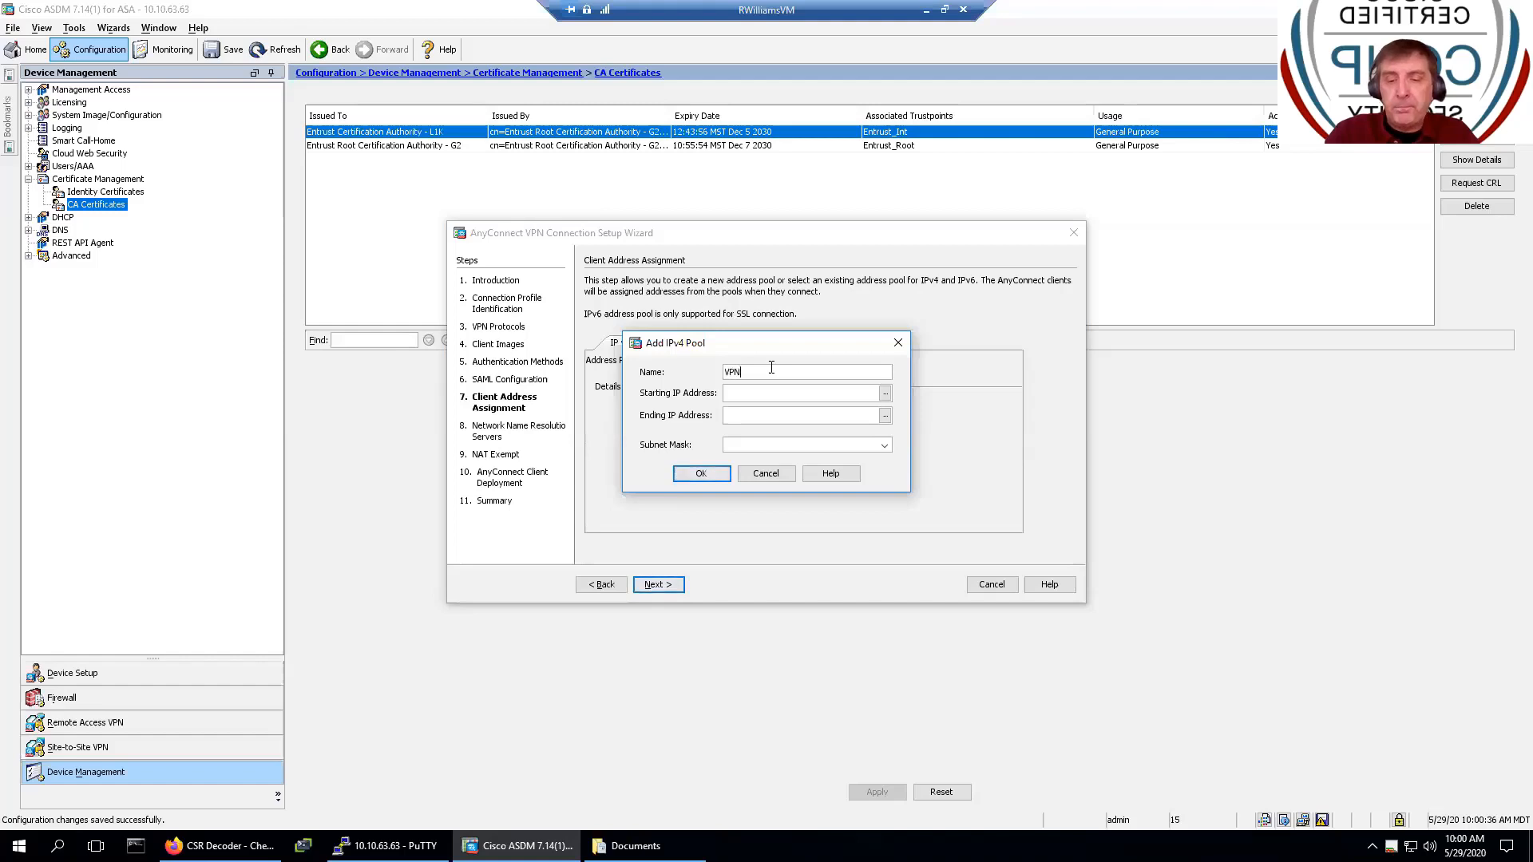
{"action": "type", "text": "-P"}
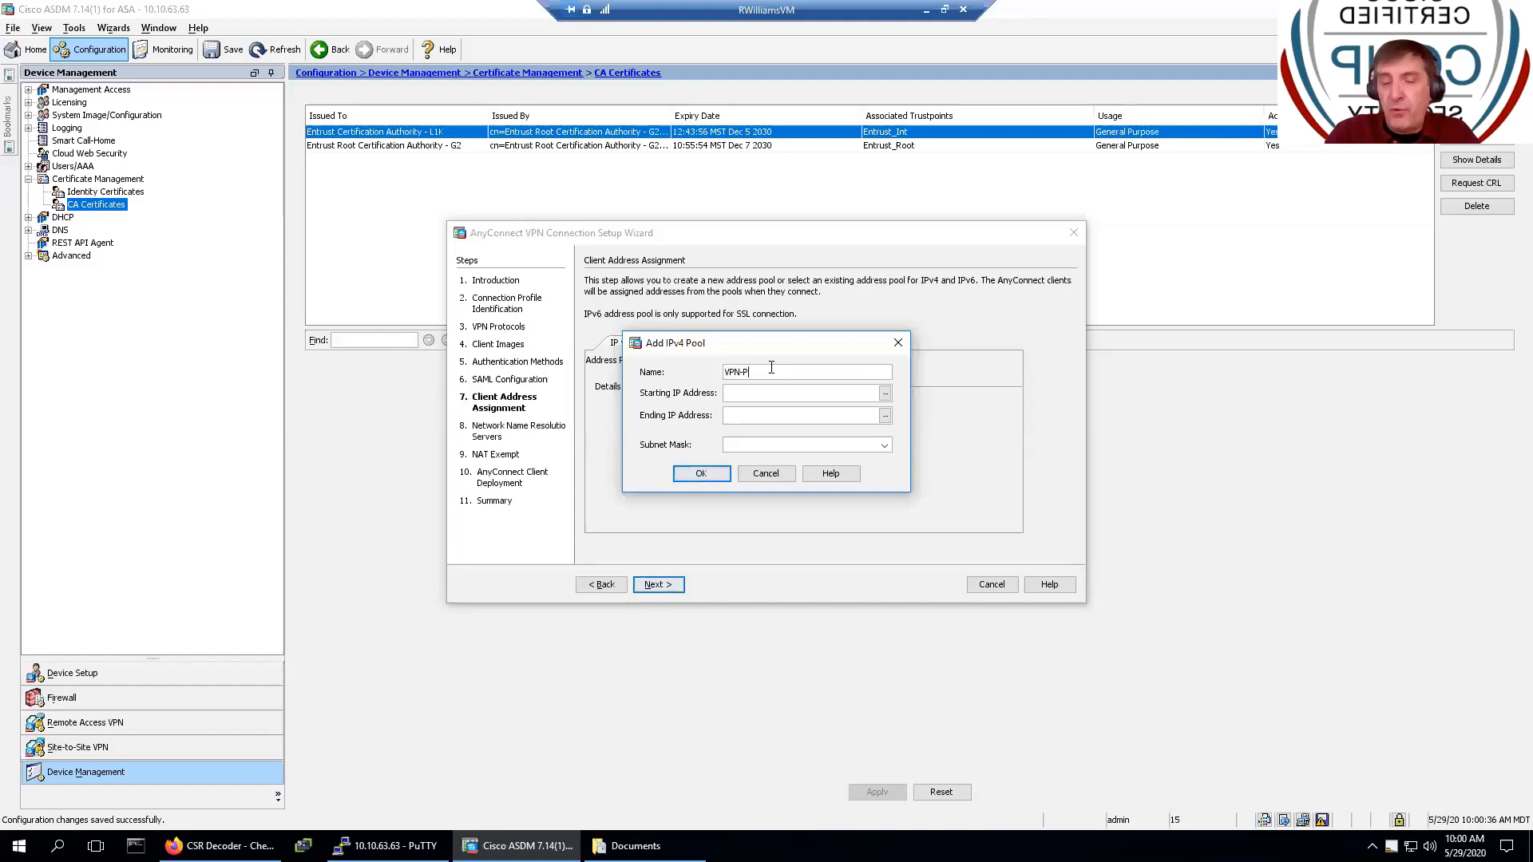
{"action": "type", "text": "OOL"}
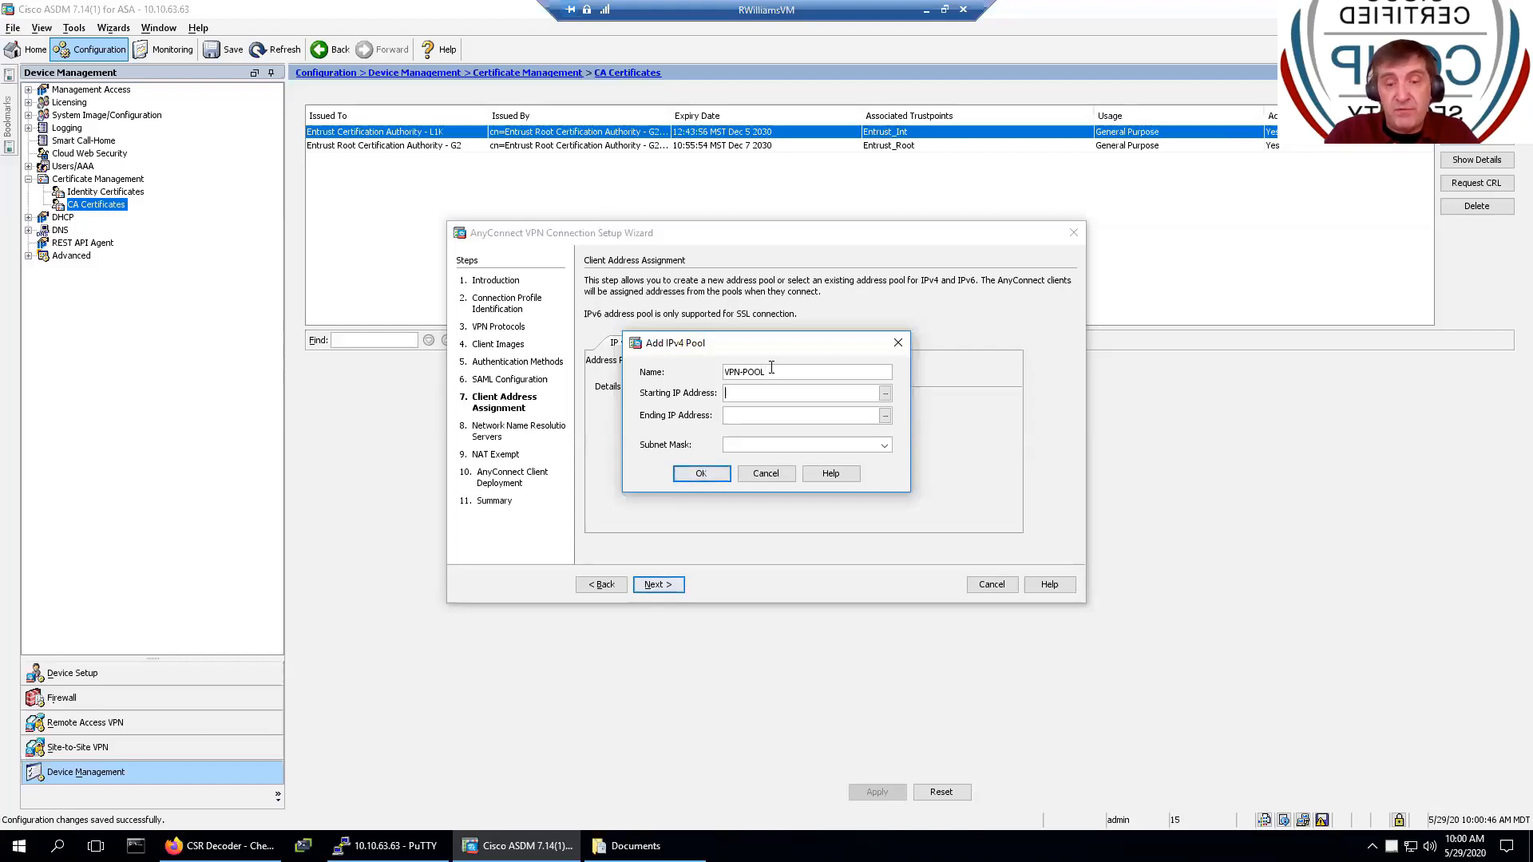
{"action": "type", "text": "172"}
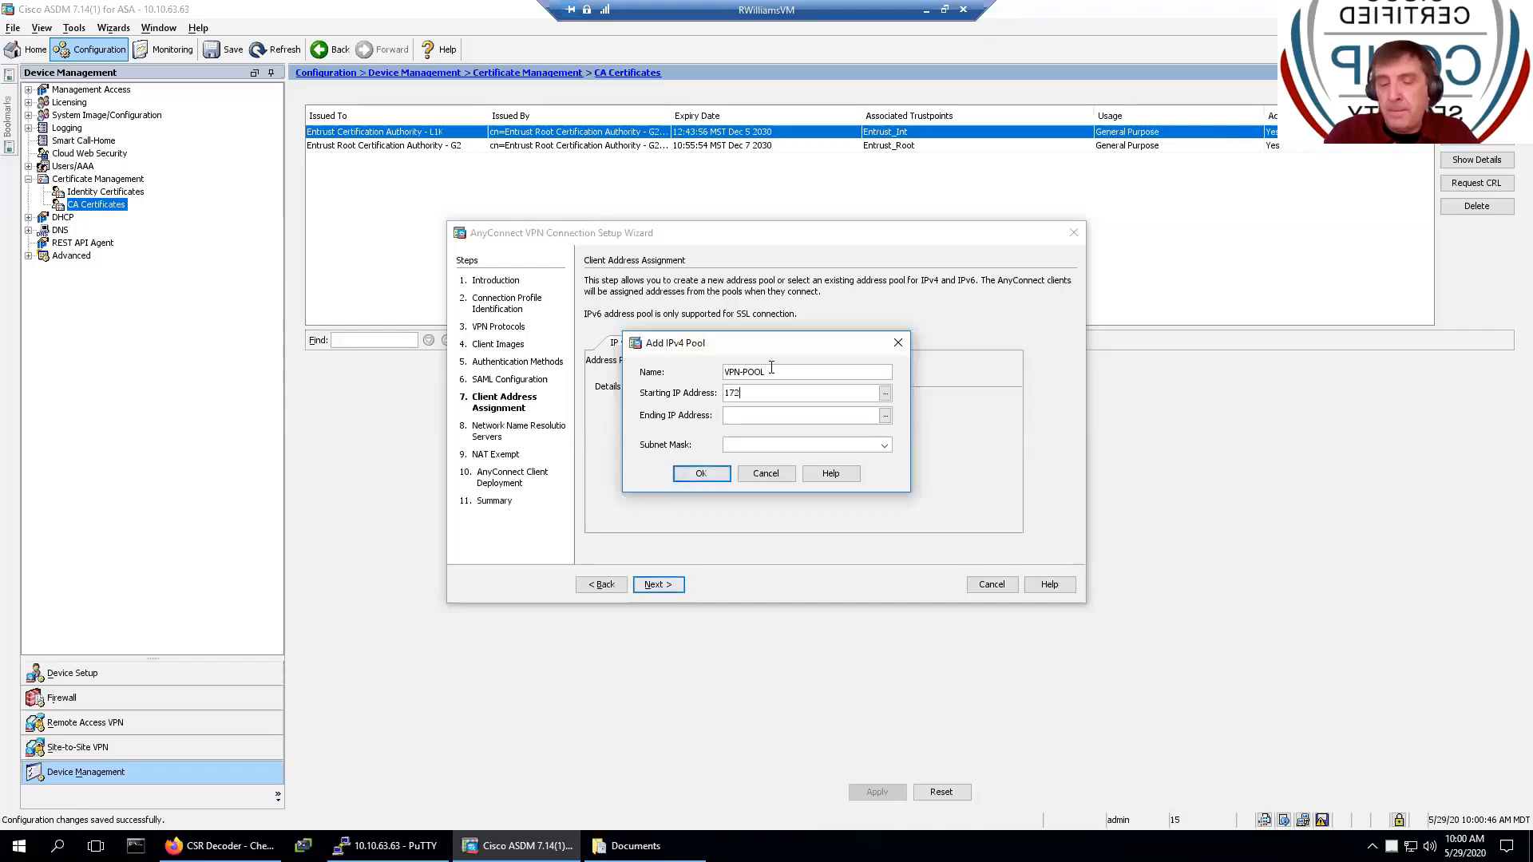
{"action": "type", "text": ".16."}
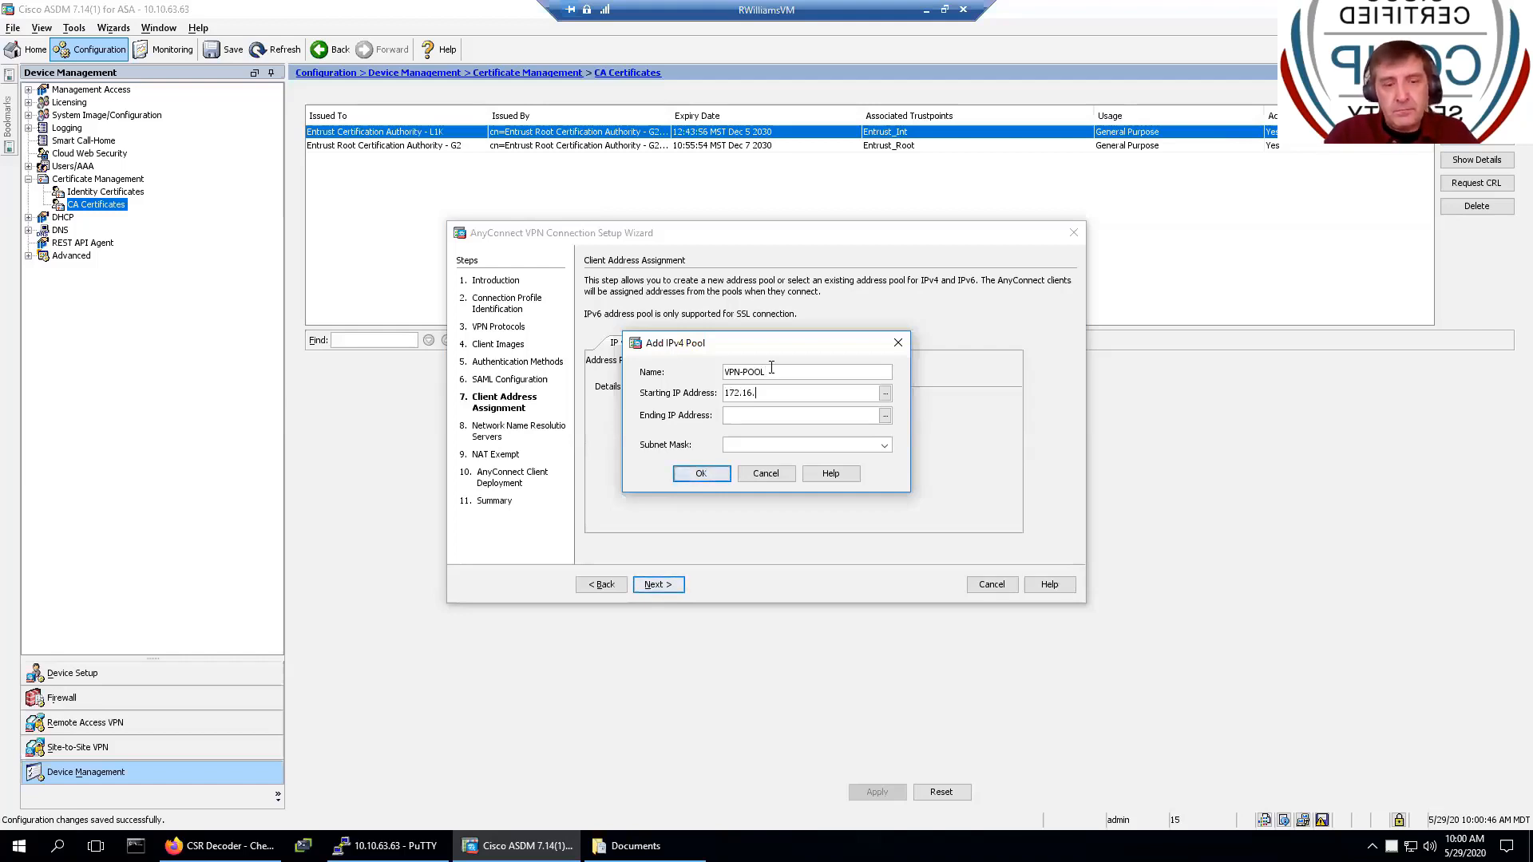
{"action": "type", "text": "32."}
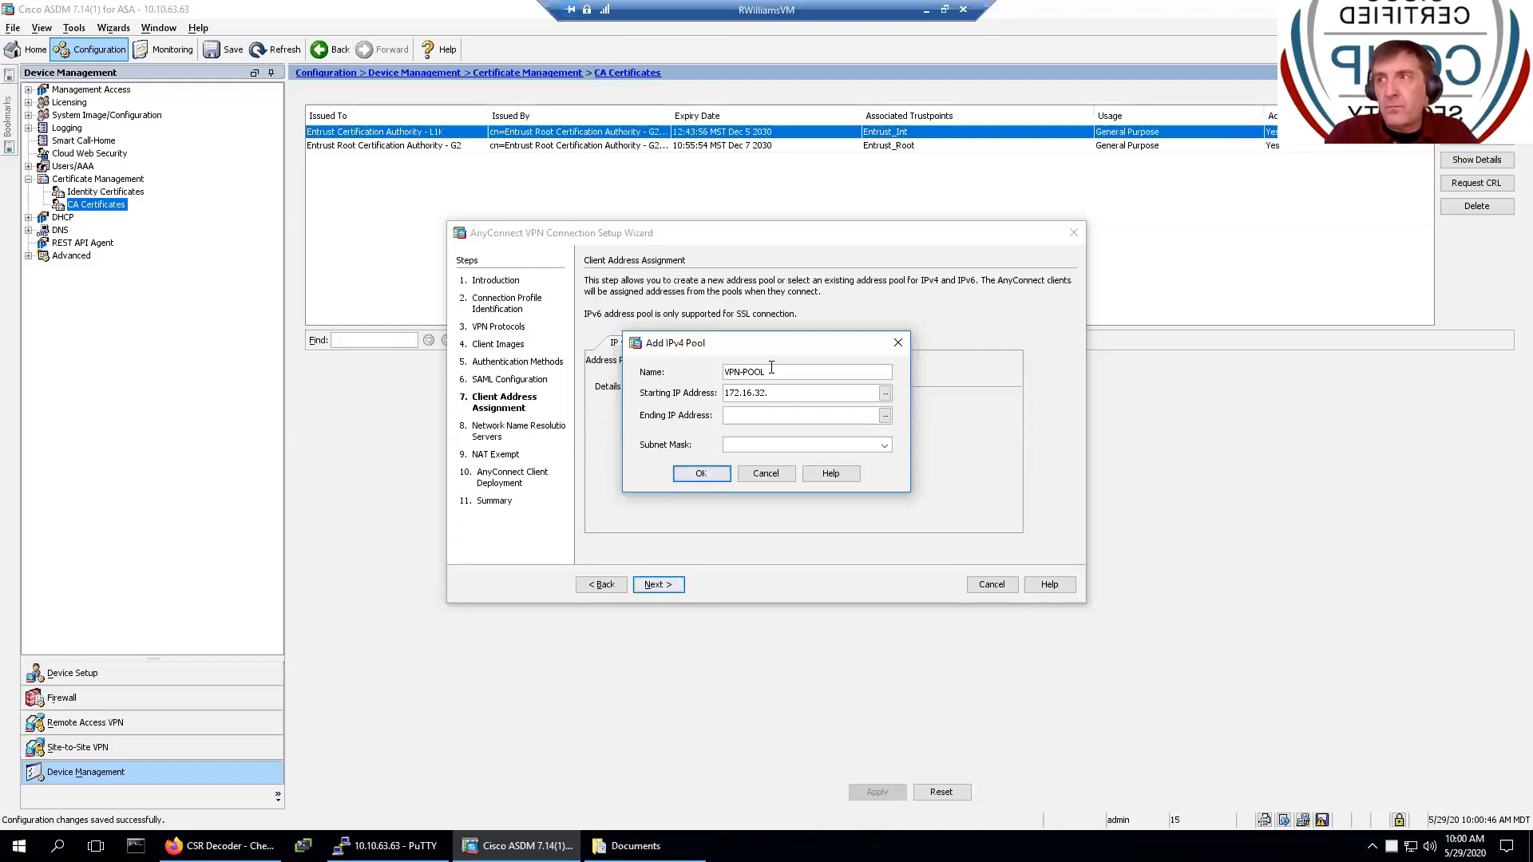
{"action": "type", "text": "1"}
{"action": "key", "text": "Tab"}
{"action": "type", "text": "1"}
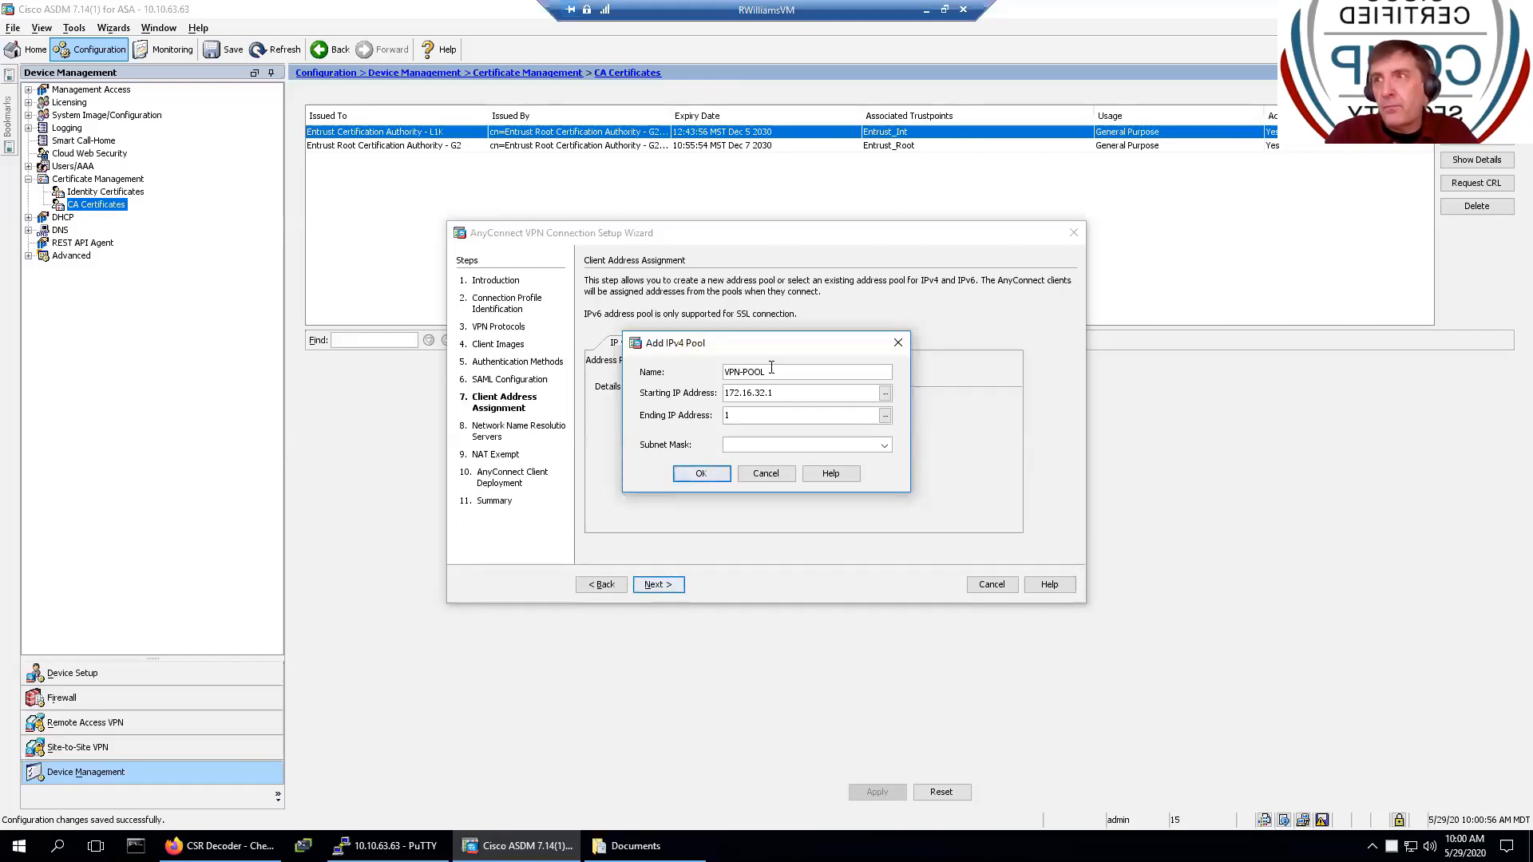
{"action": "type", "text": "72.1"}
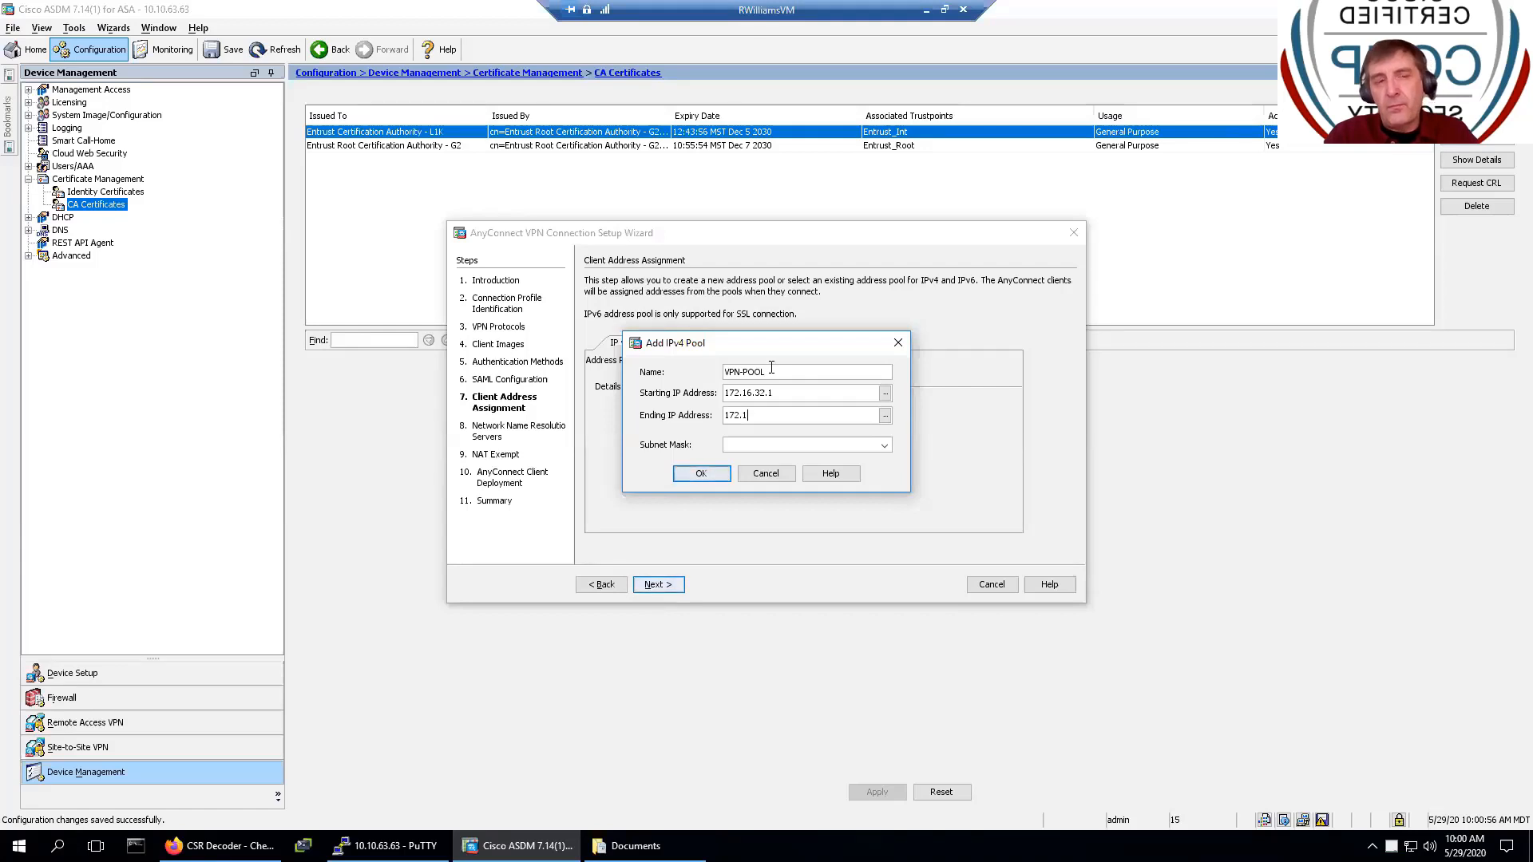
{"action": "type", "text": "6.3"}
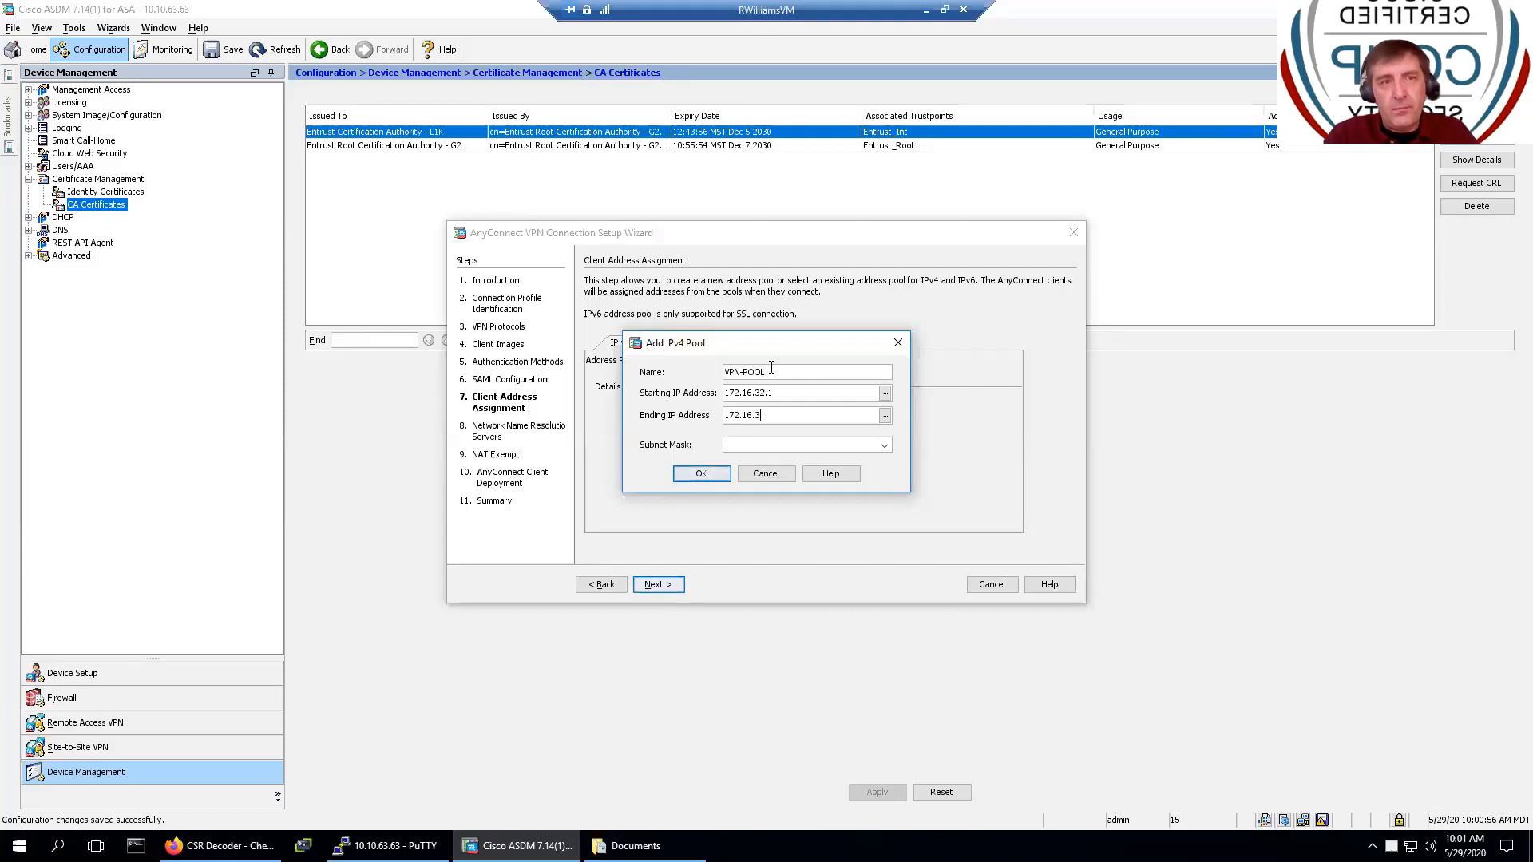
{"action": "type", "text": "2.3"}
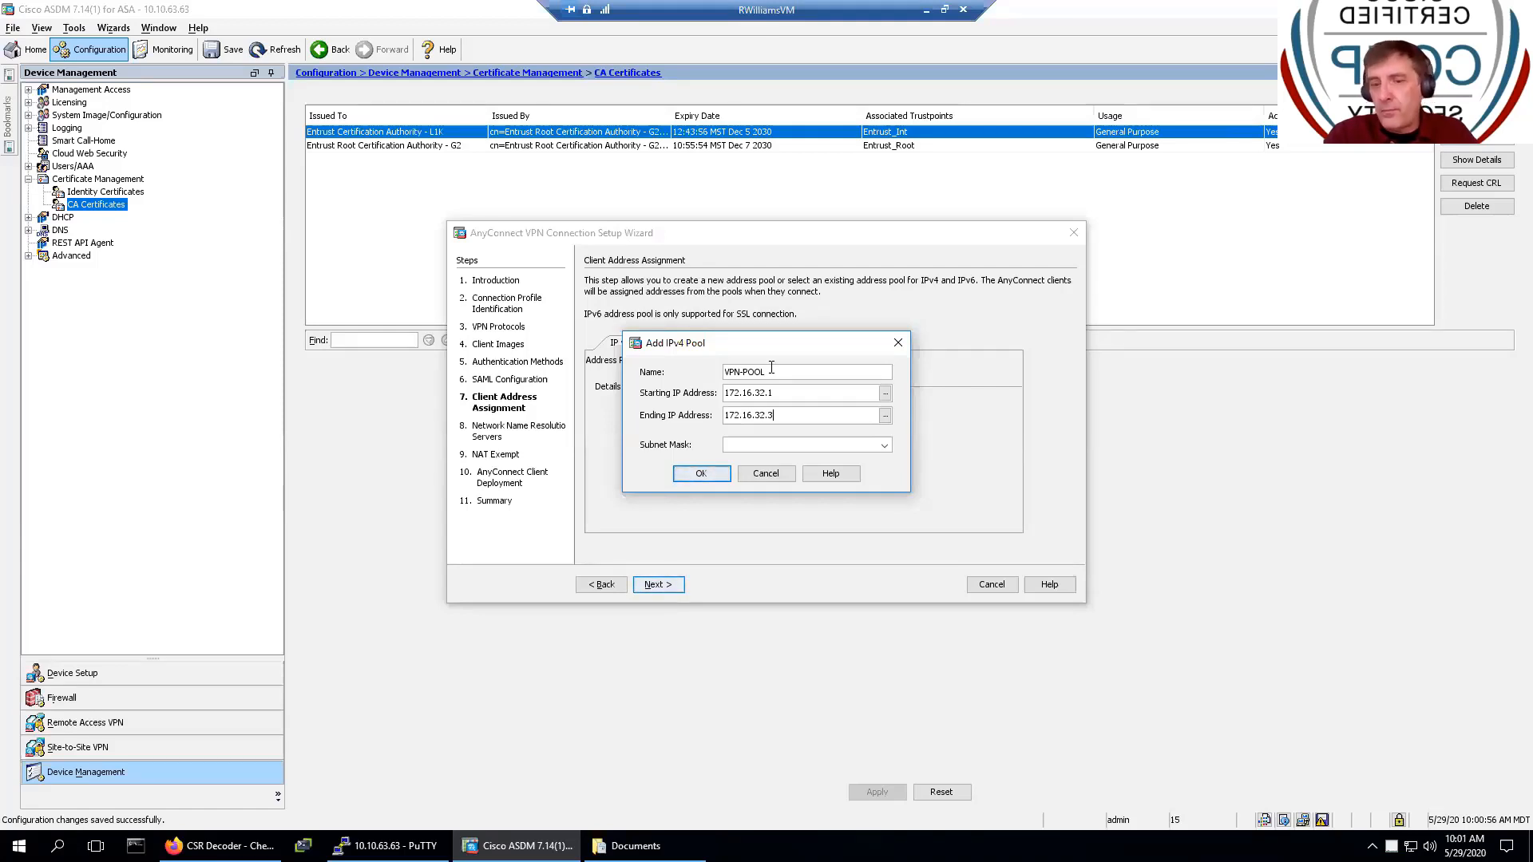
{"action": "type", "text": "0"}
{"action": "left_click", "coordinate": [874, 449]}
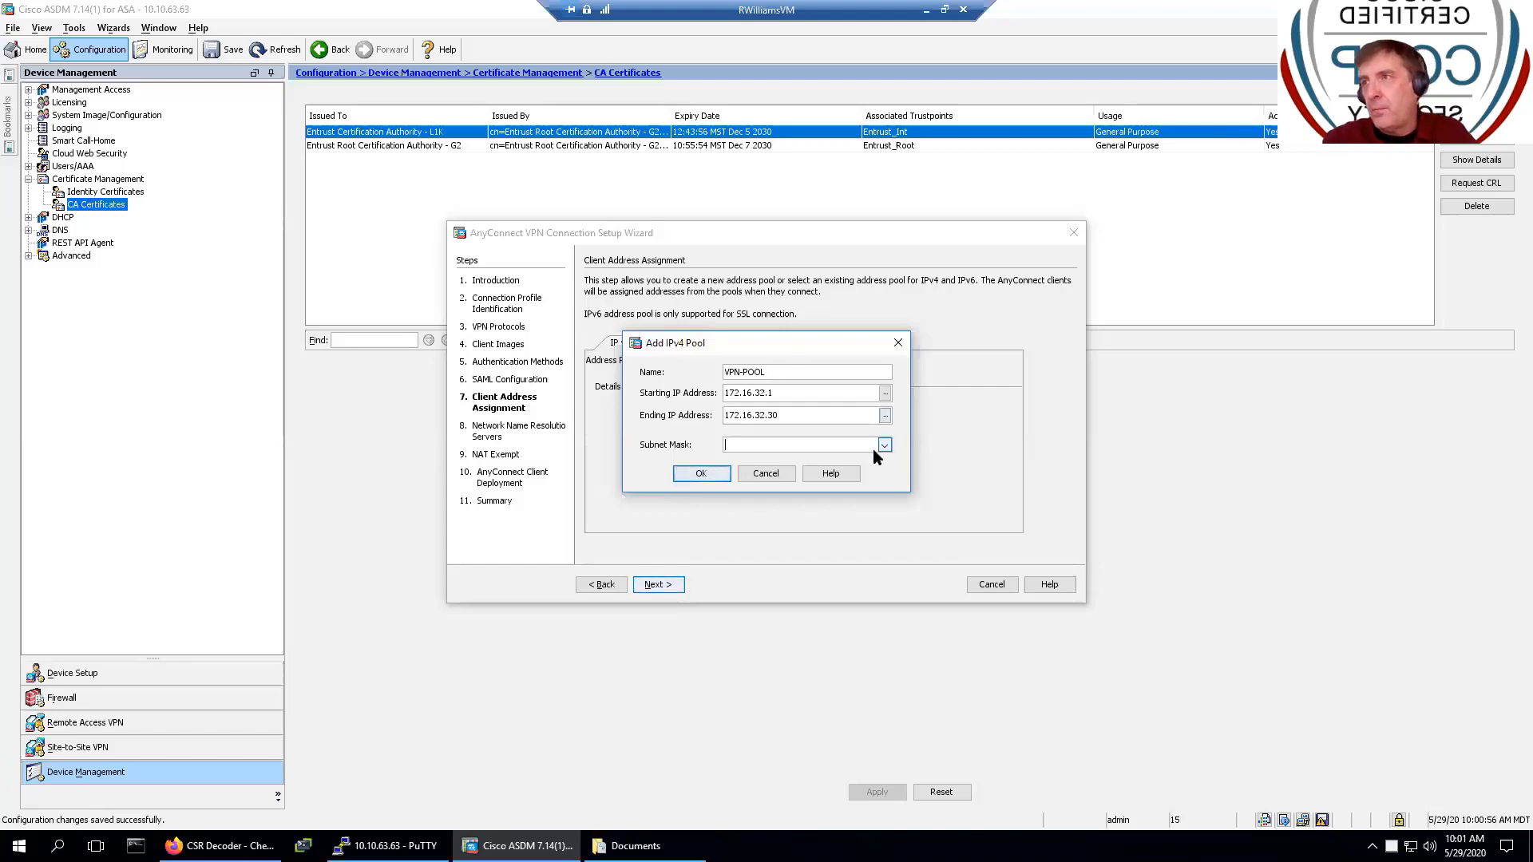
{"action": "left_click", "coordinate": [883, 445]}
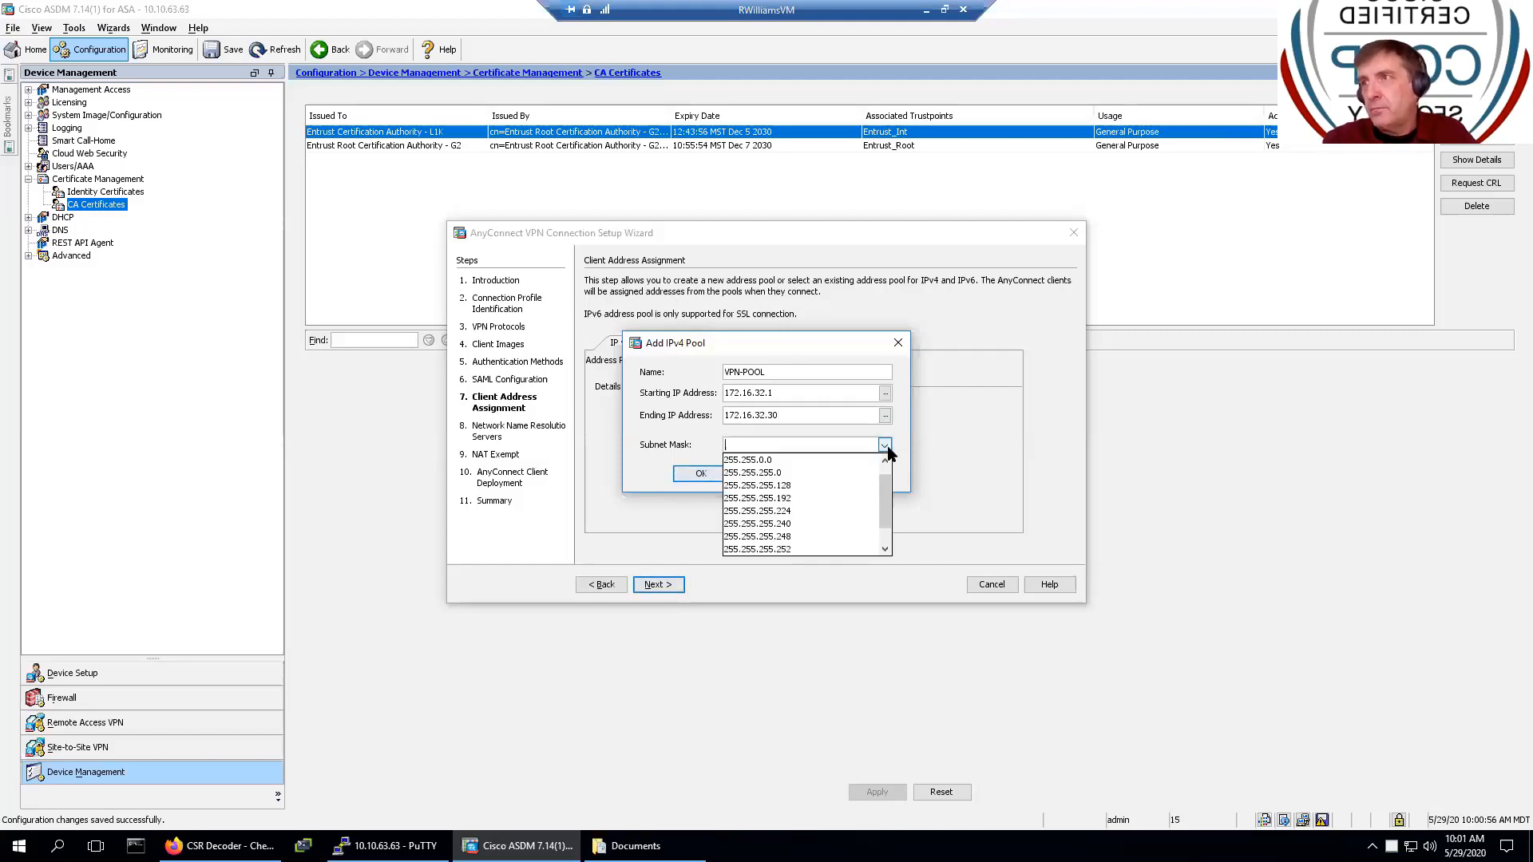
{"action": "left_click", "coordinate": [827, 511]}
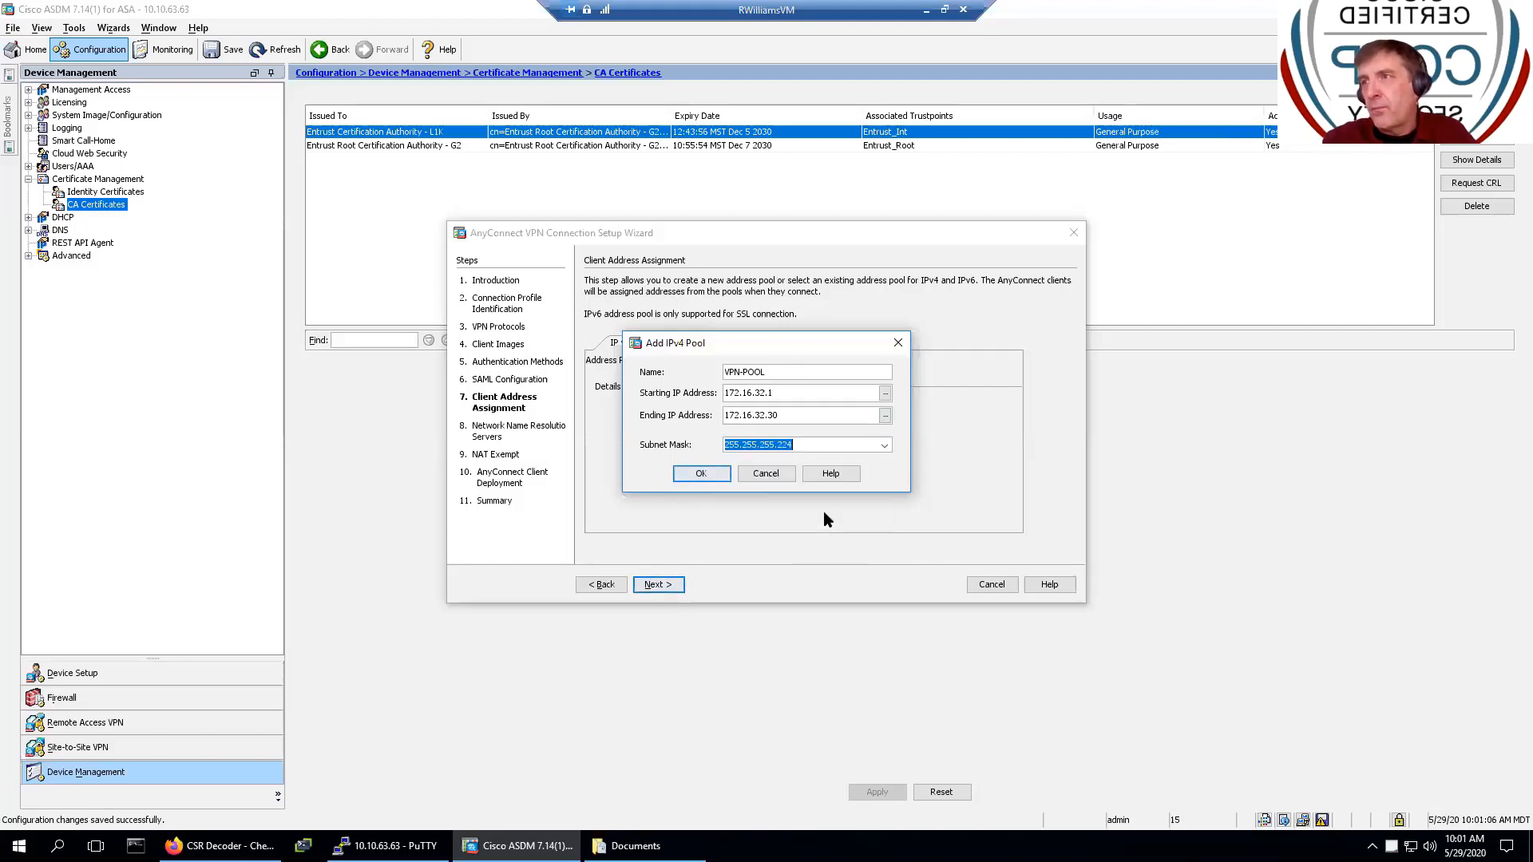
{"action": "left_click", "coordinate": [701, 473]}
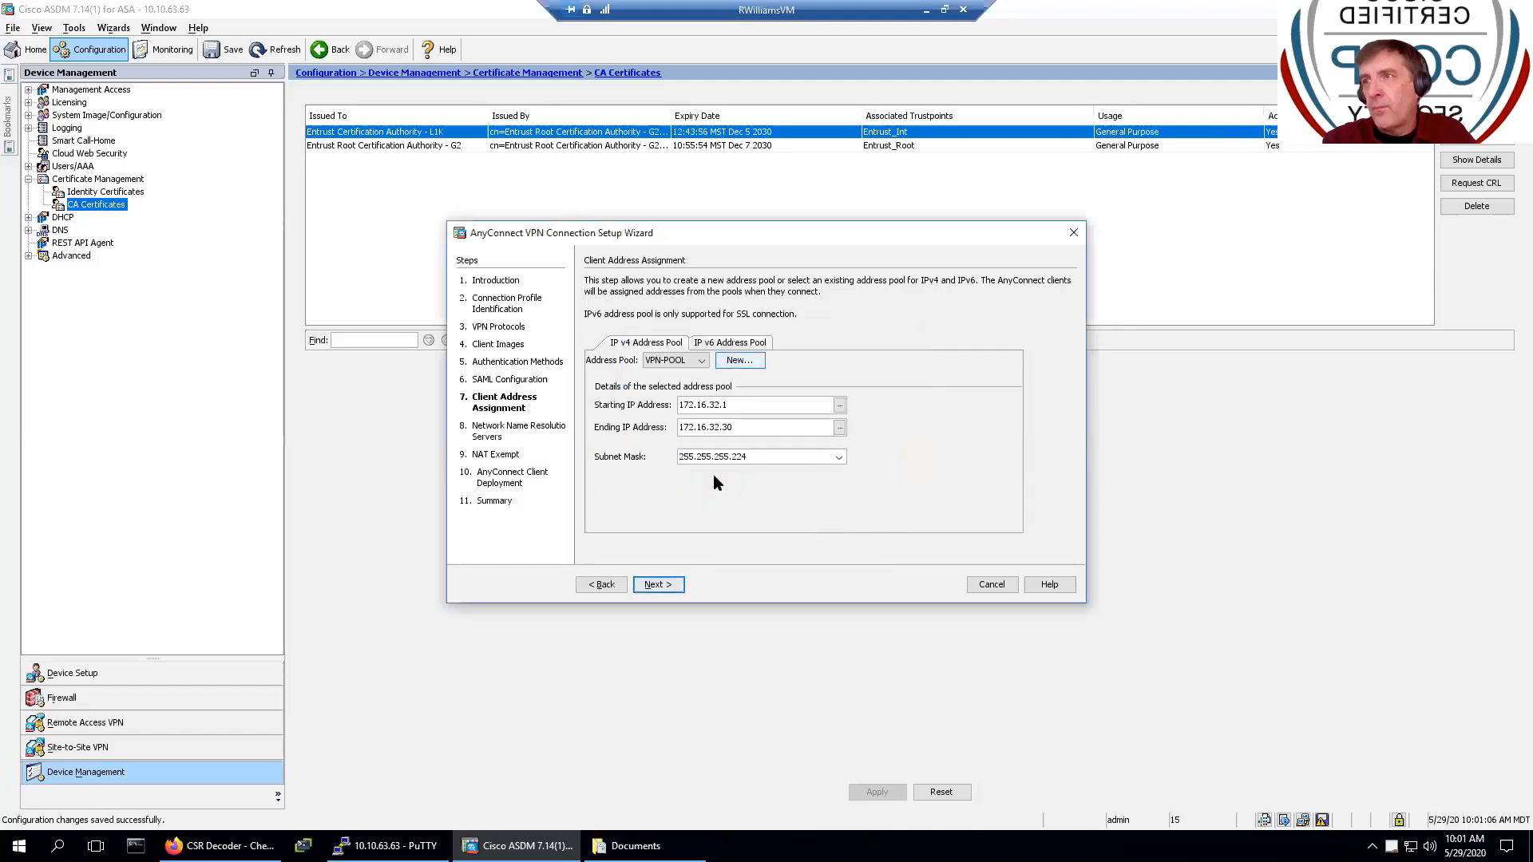
{"action": "left_click", "coordinate": [668, 591]}
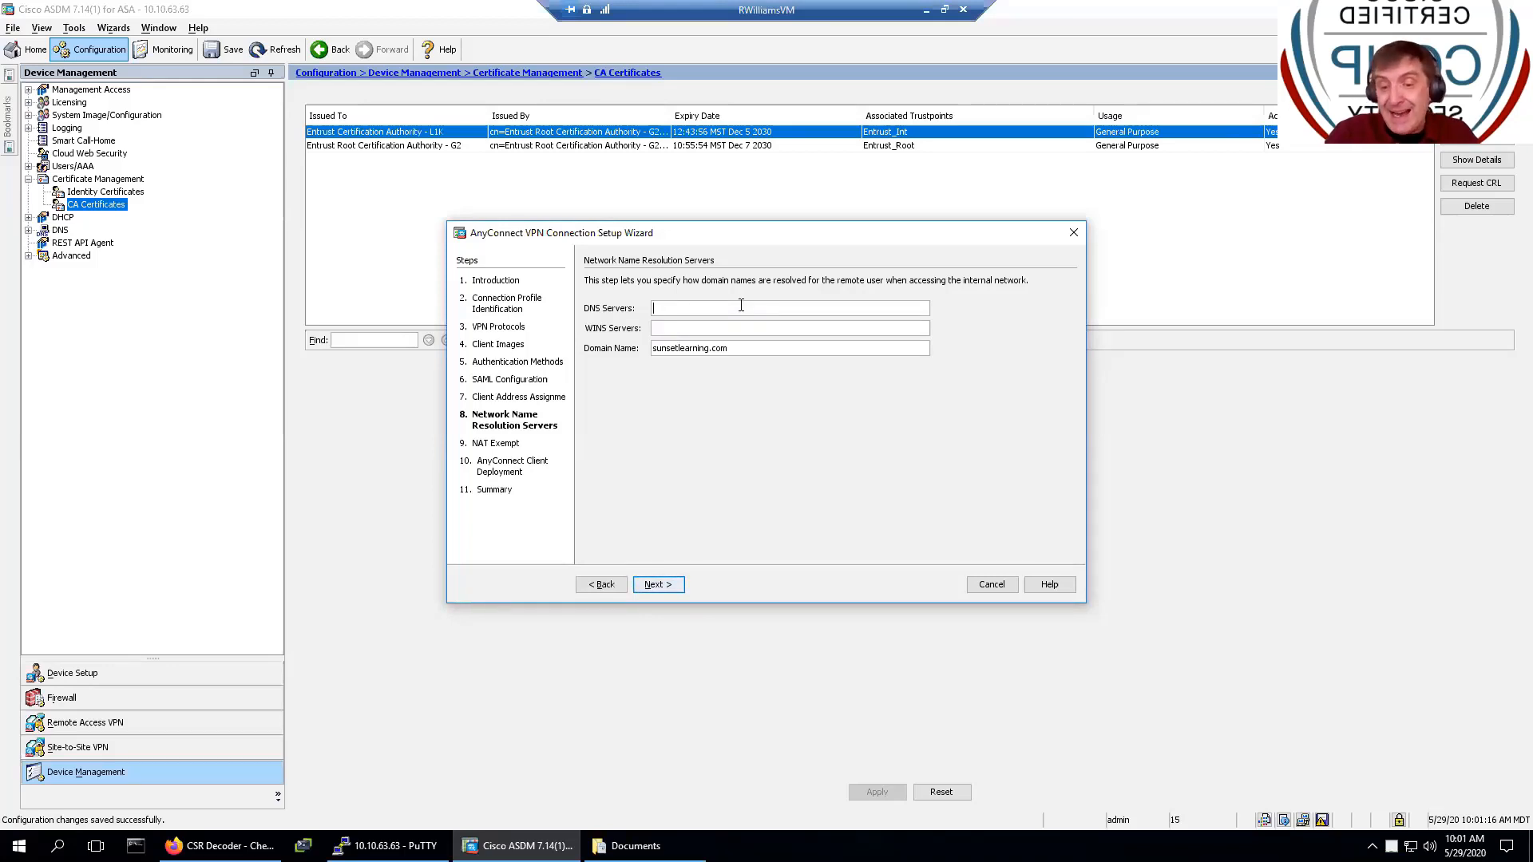
- Enter 10.10.63.200 as the DNS server, keeping domain sunsetlearning.com, and continue to NAT Exempt
{"action": "type", "text": "10."}
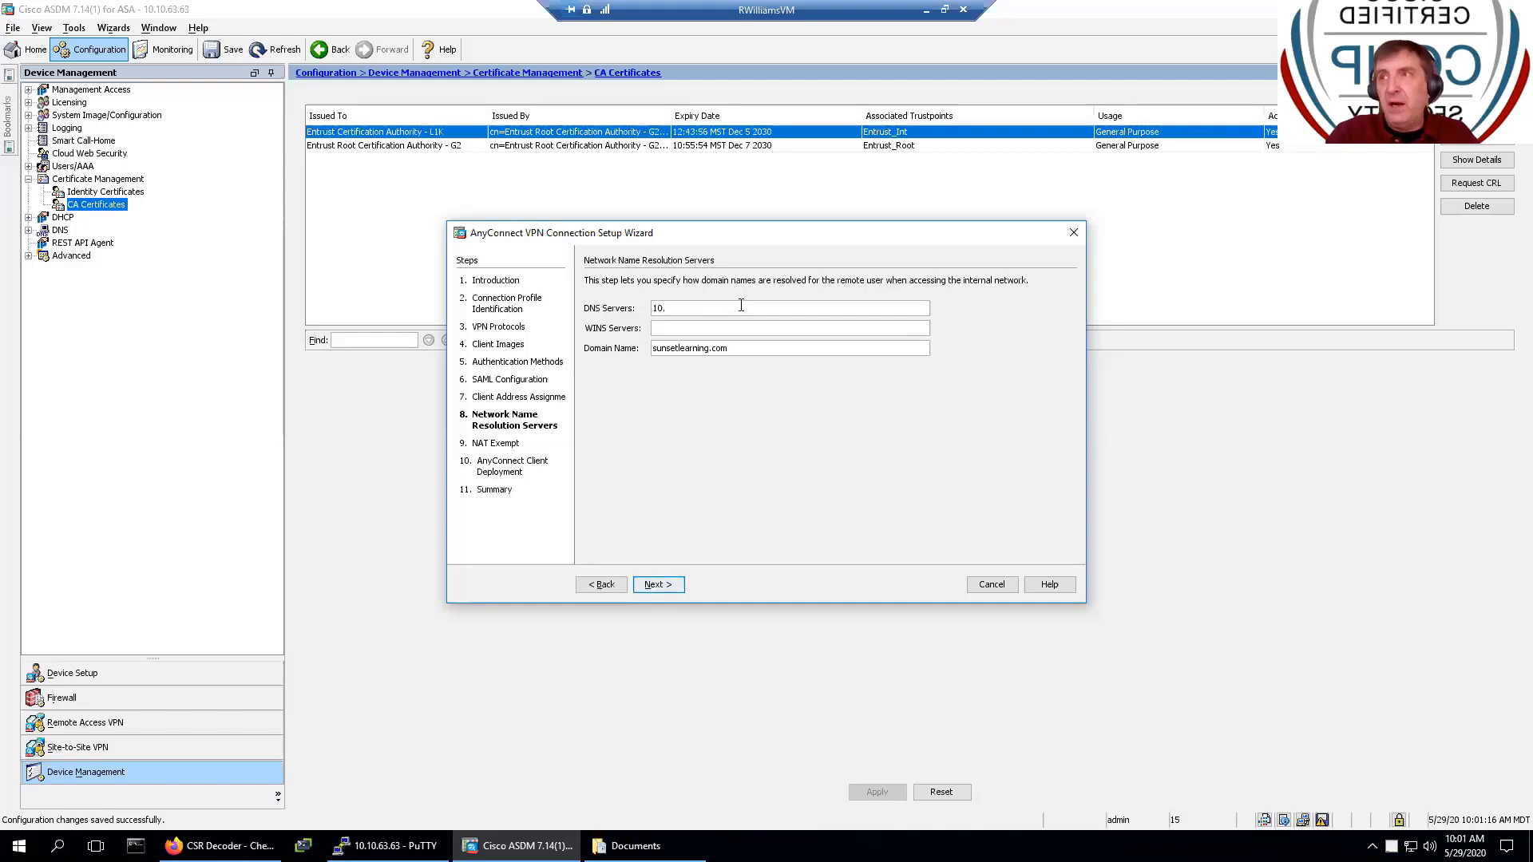
{"action": "type", "text": "10"}
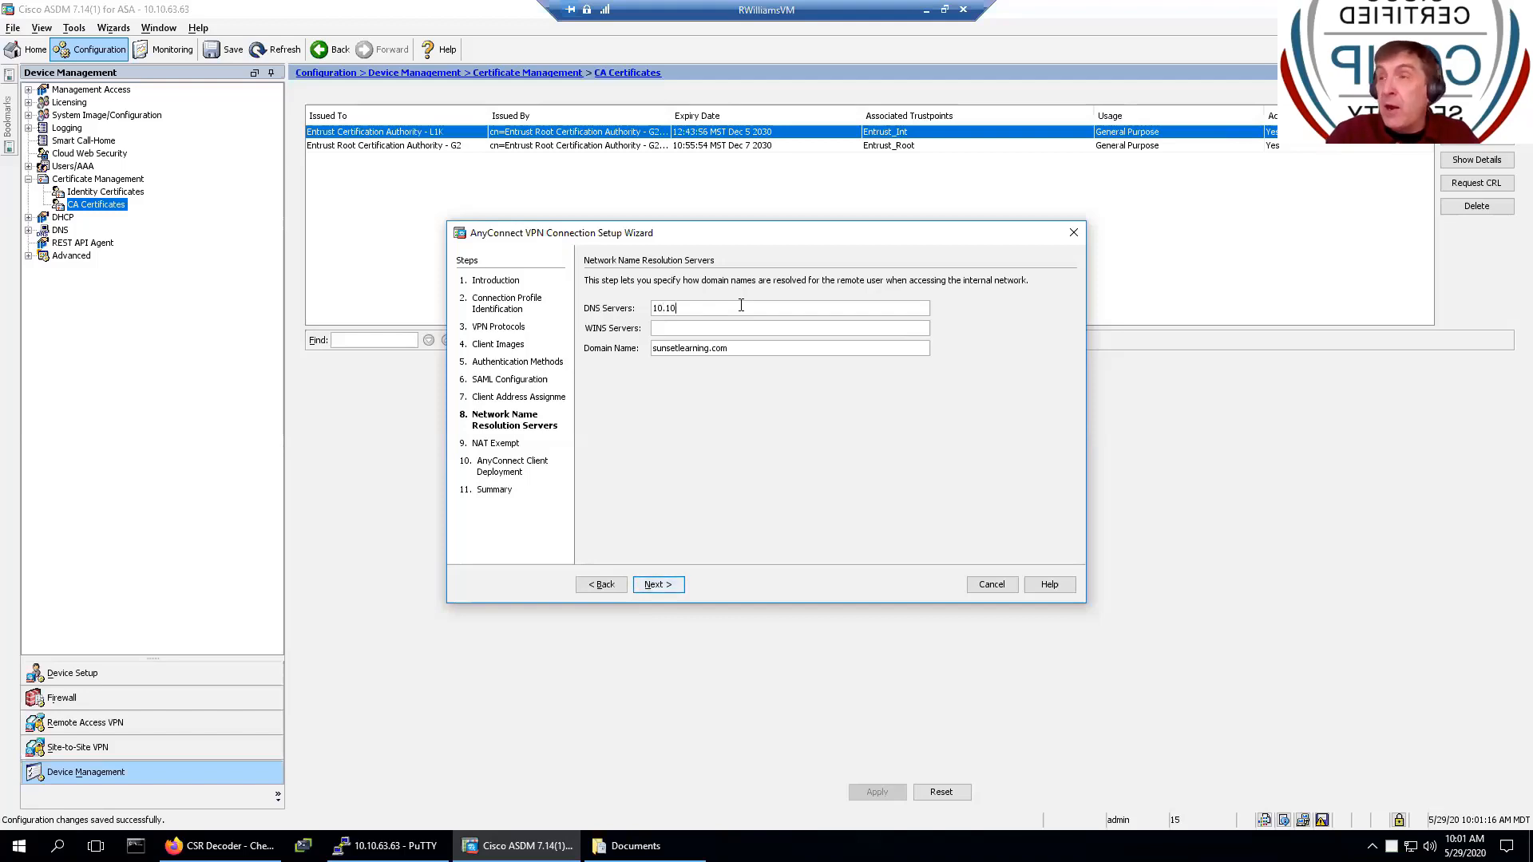
{"action": "type", "text": "0"}
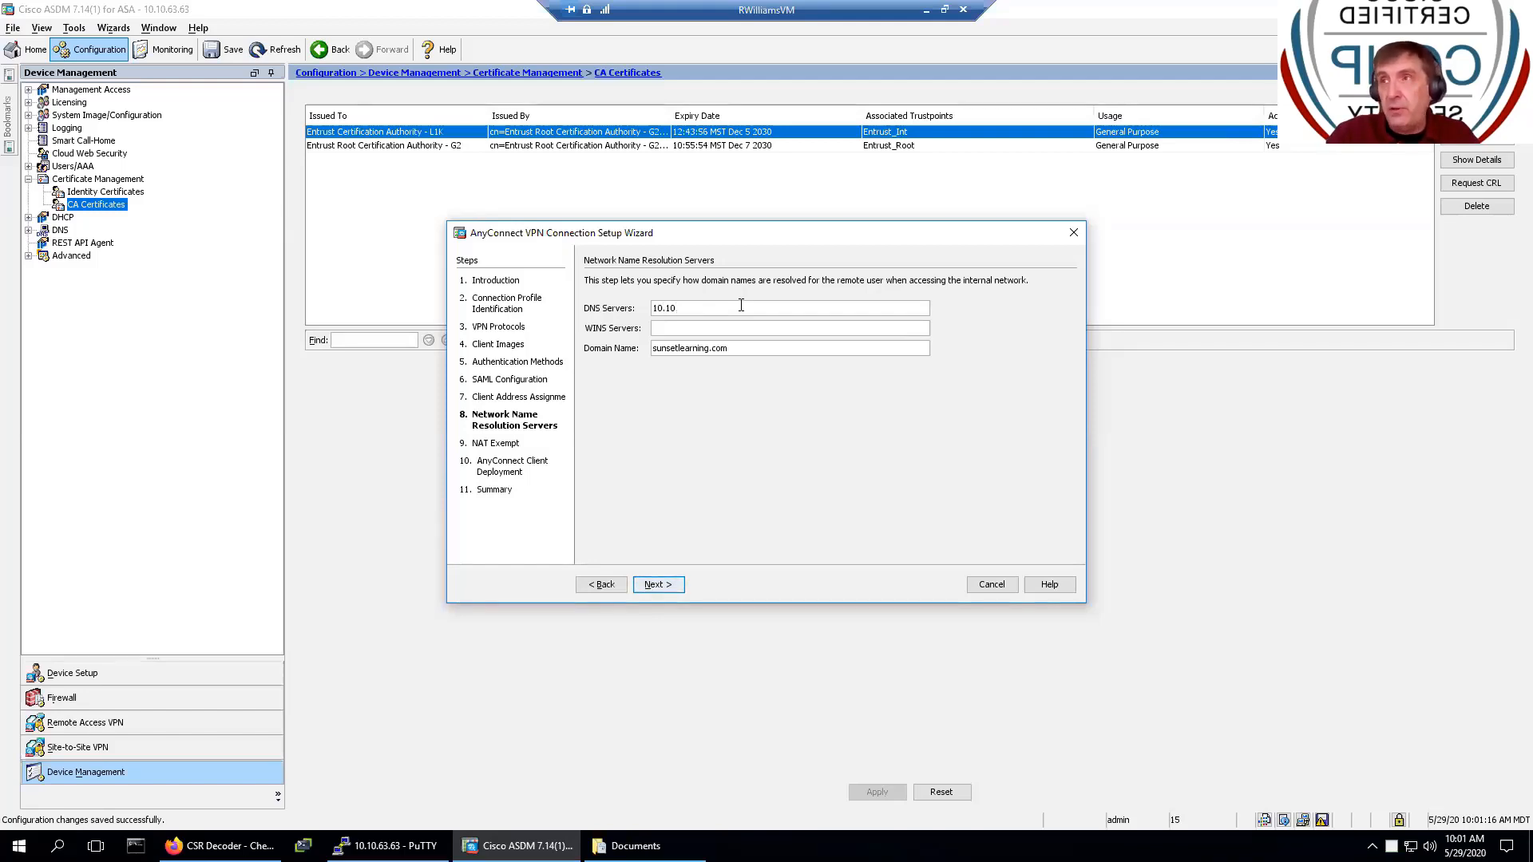
{"action": "type", "text": "."}
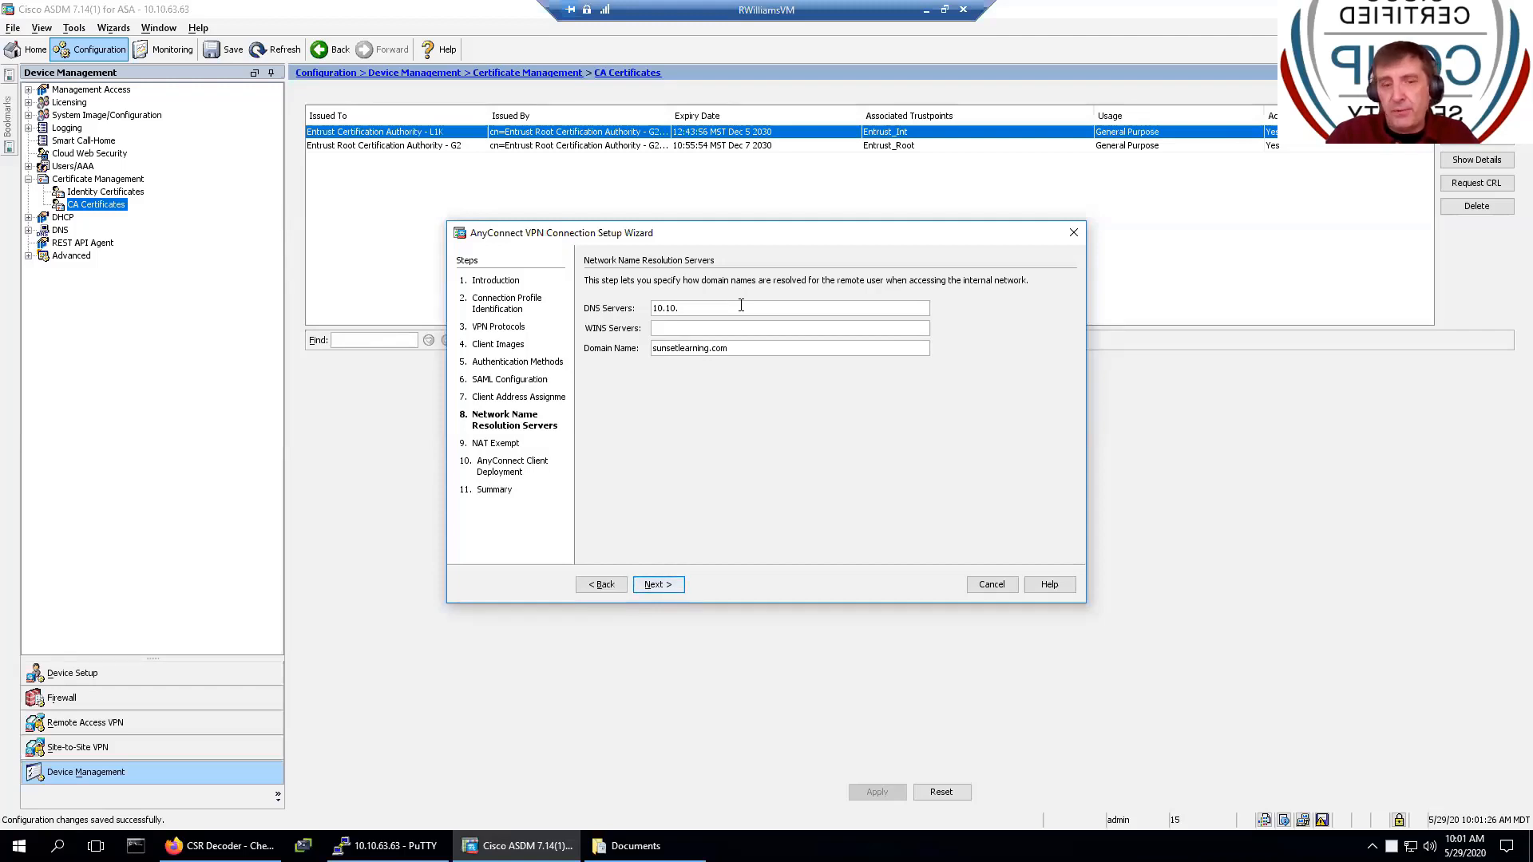
{"action": "type", "text": "63"}
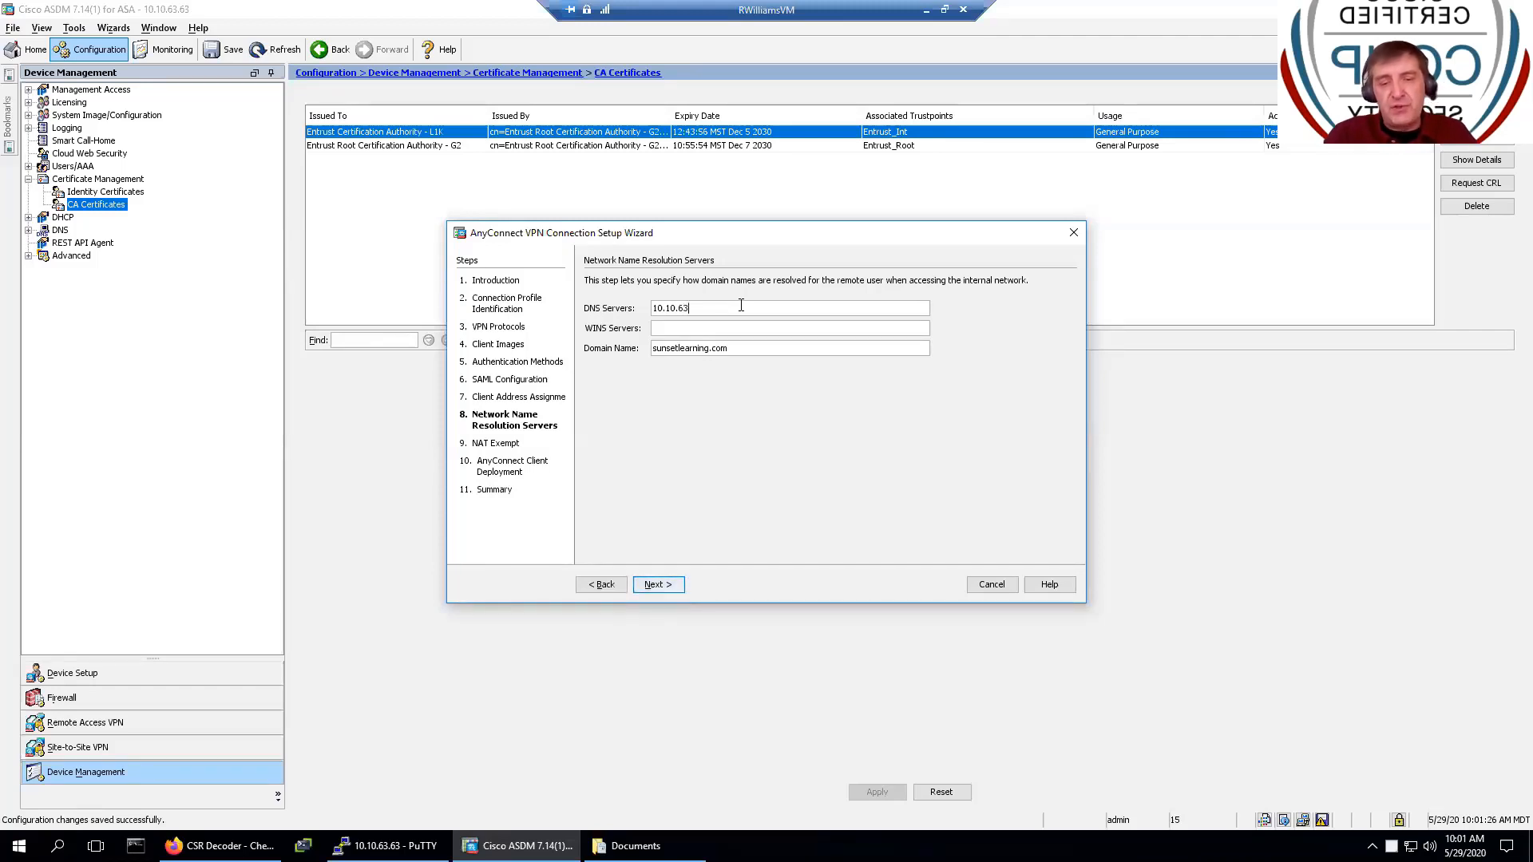
{"action": "type", "text": ".200"}
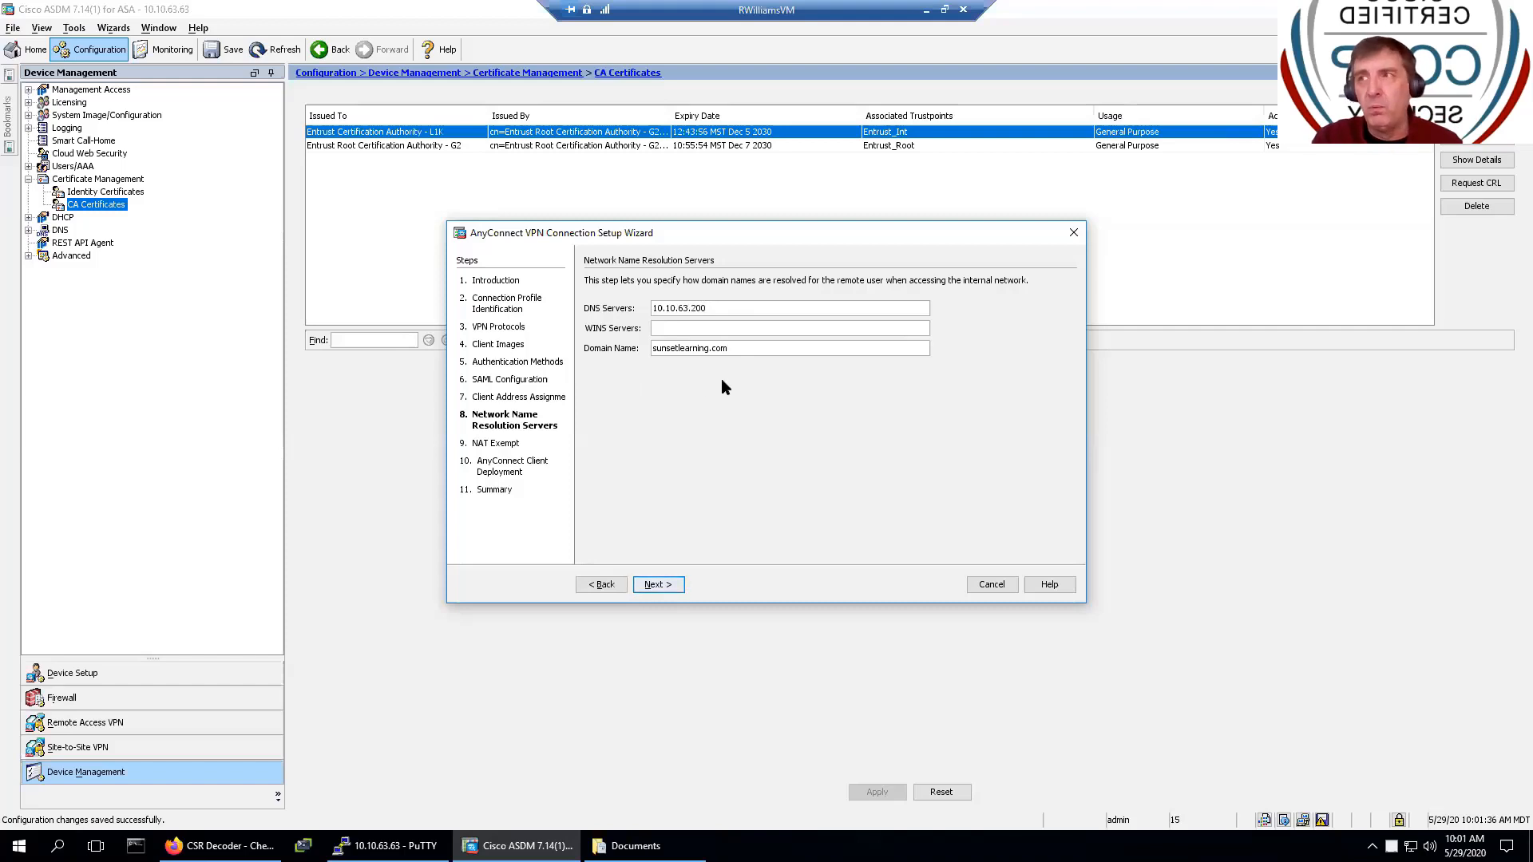
{"action": "left_click", "coordinate": [658, 585]}
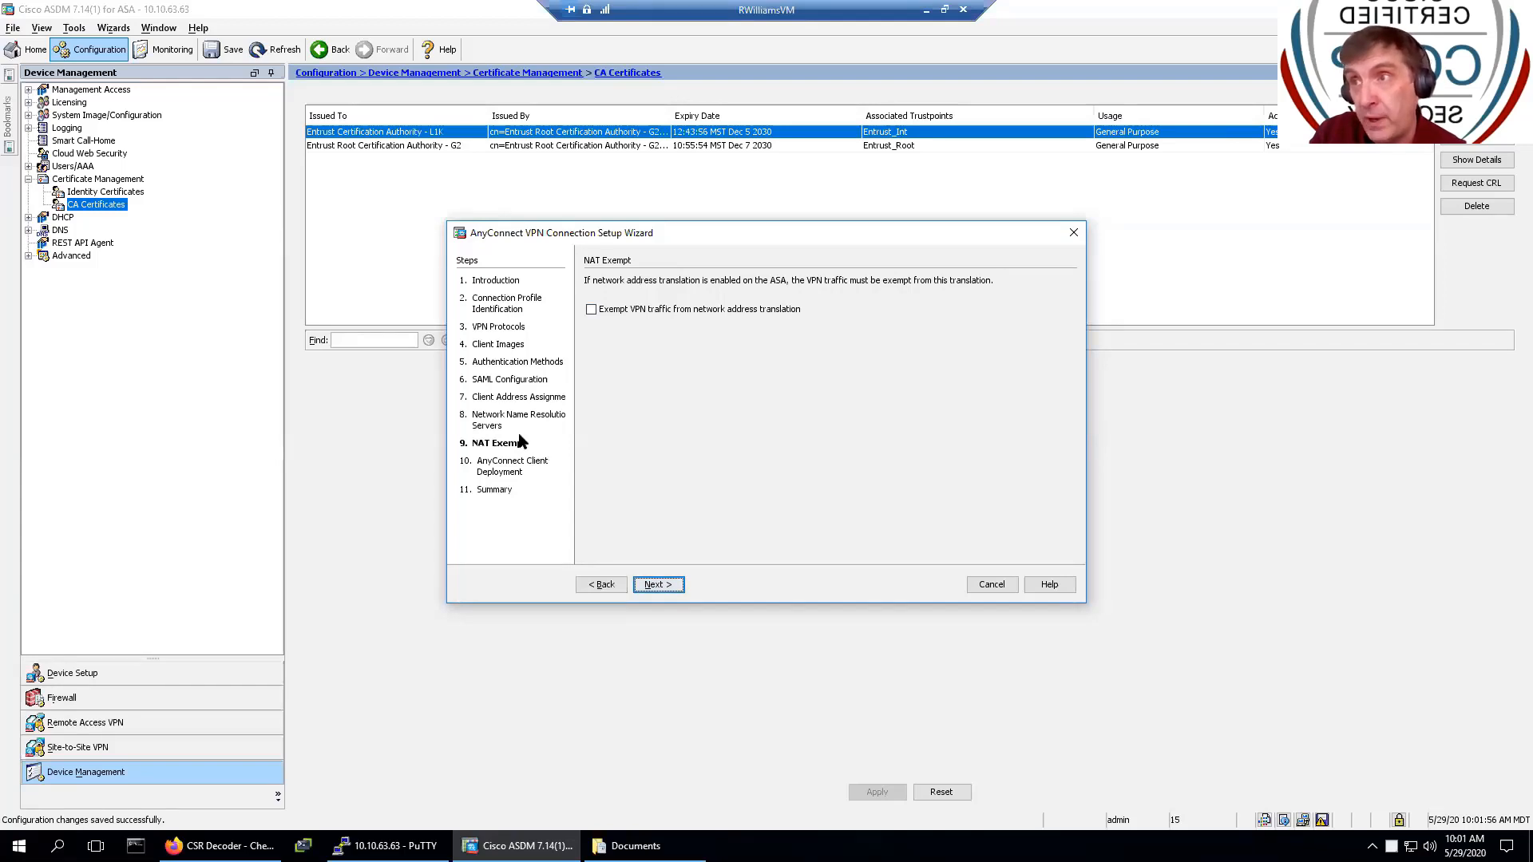
- Review the pool and DNS steps, then enable NAT exemption for VPN traffic on the inside interface
{"action": "left_click", "coordinate": [597, 585]}
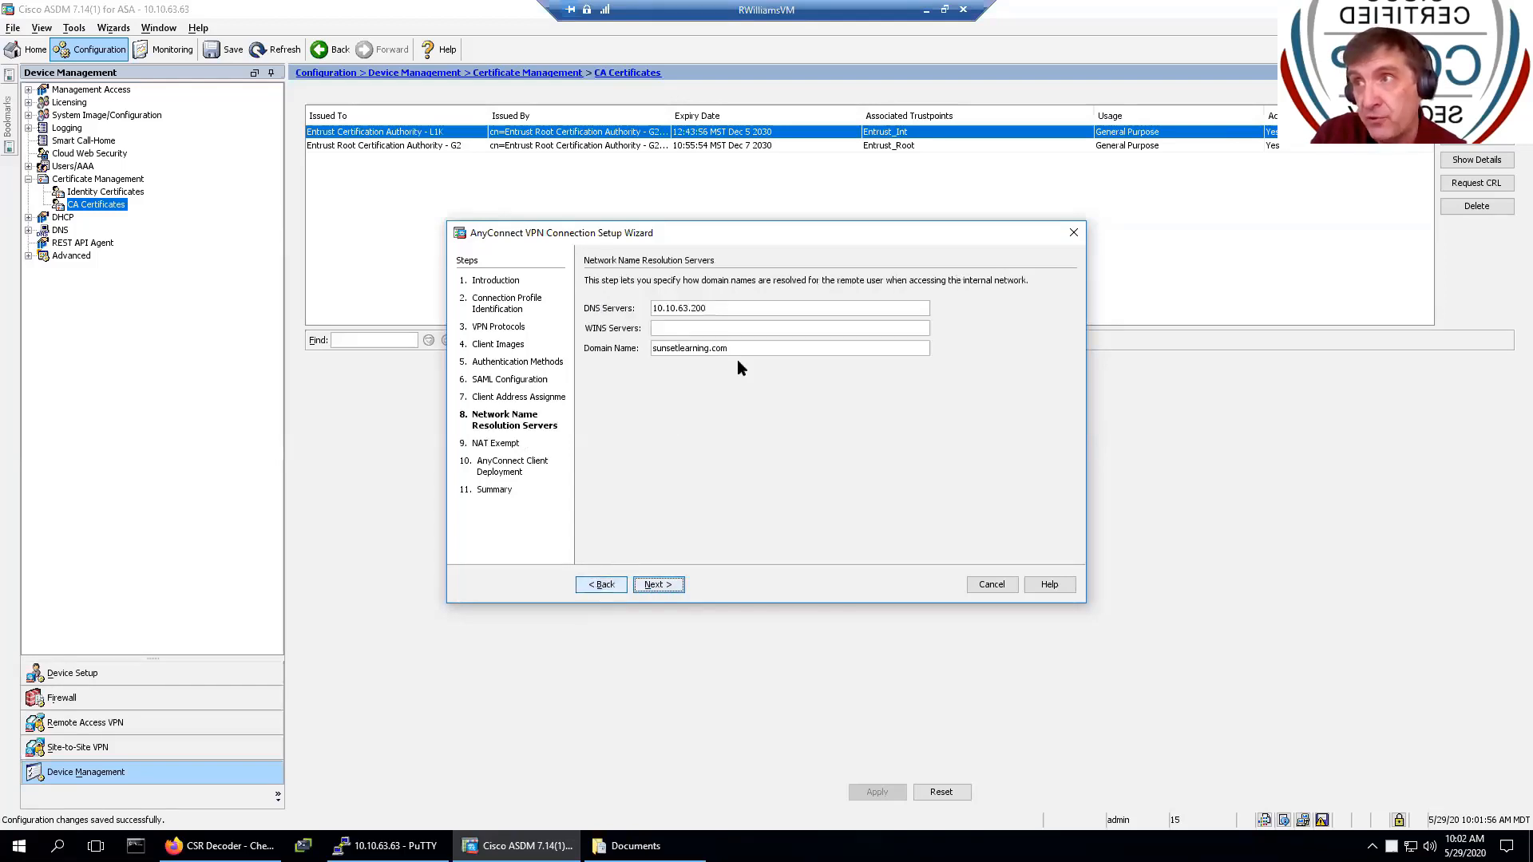
{"action": "left_click", "coordinate": [600, 584]}
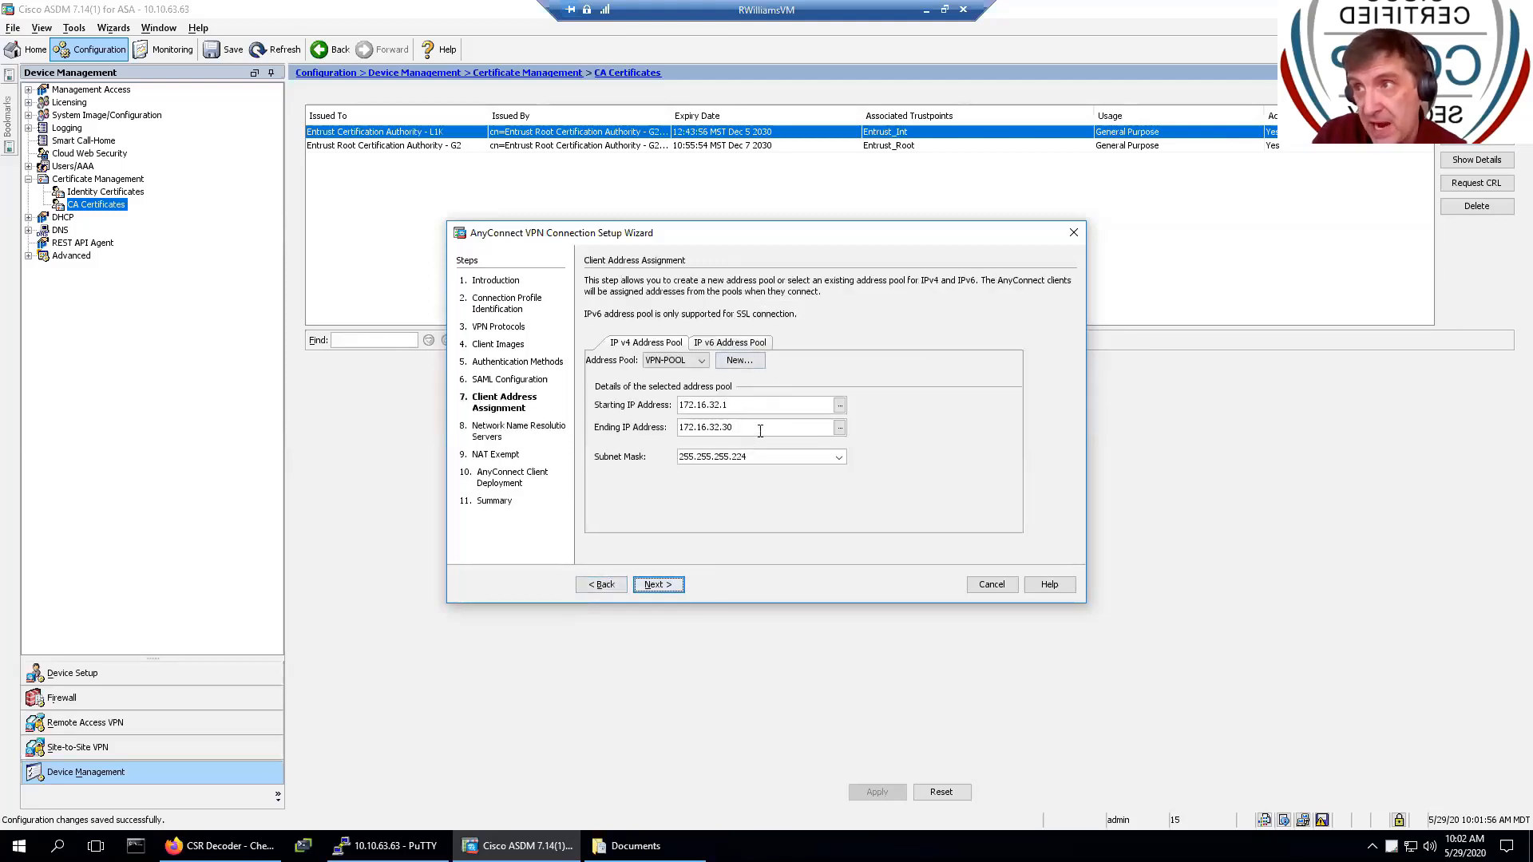
{"action": "left_click", "coordinate": [669, 590]}
{"action": "left_click", "coordinate": [661, 587]}
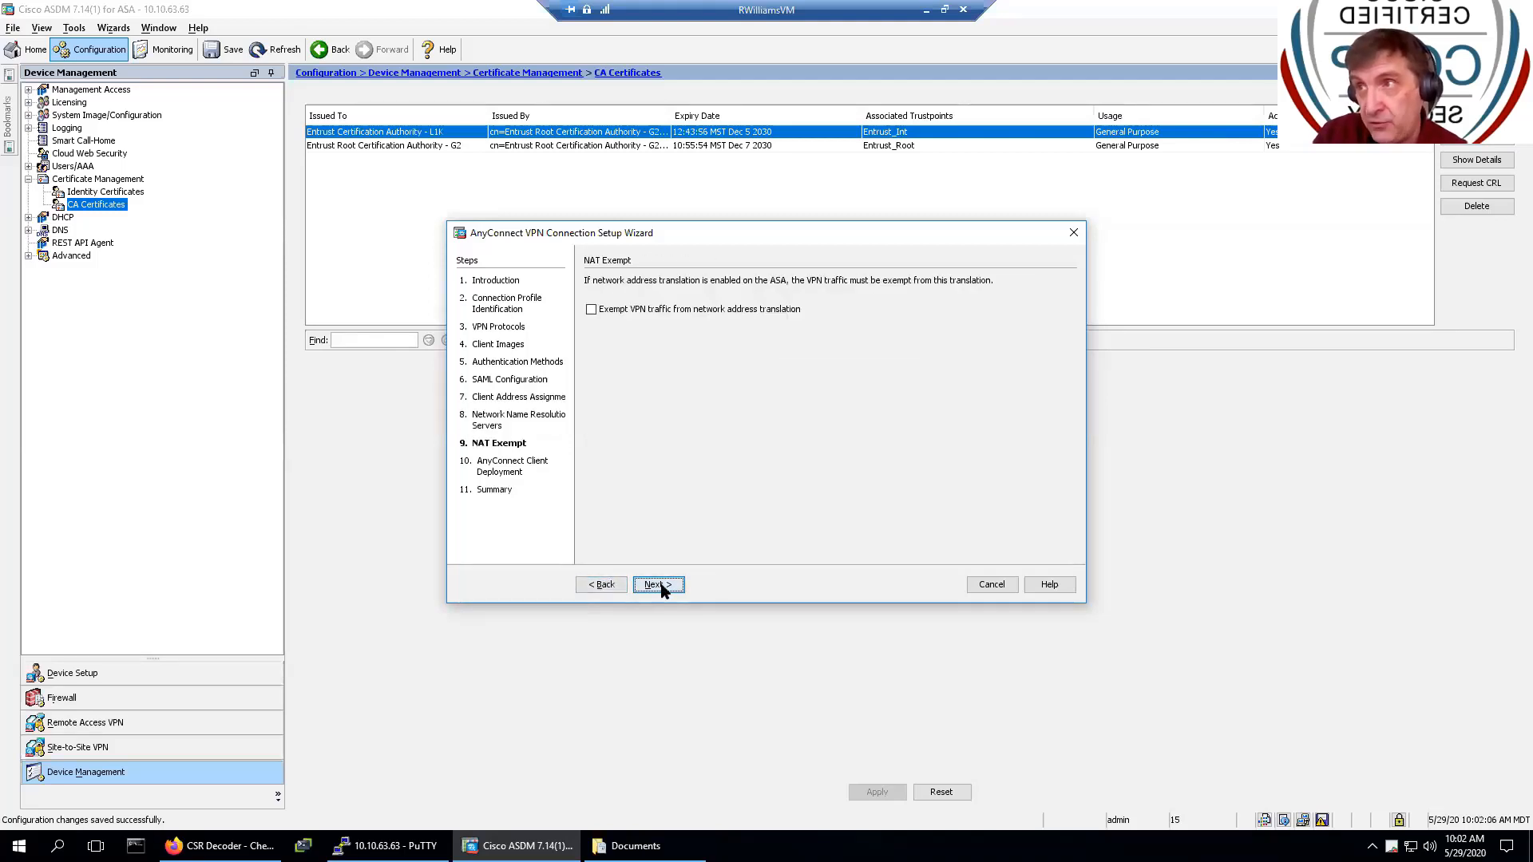
{"action": "left_click", "coordinate": [636, 312]}
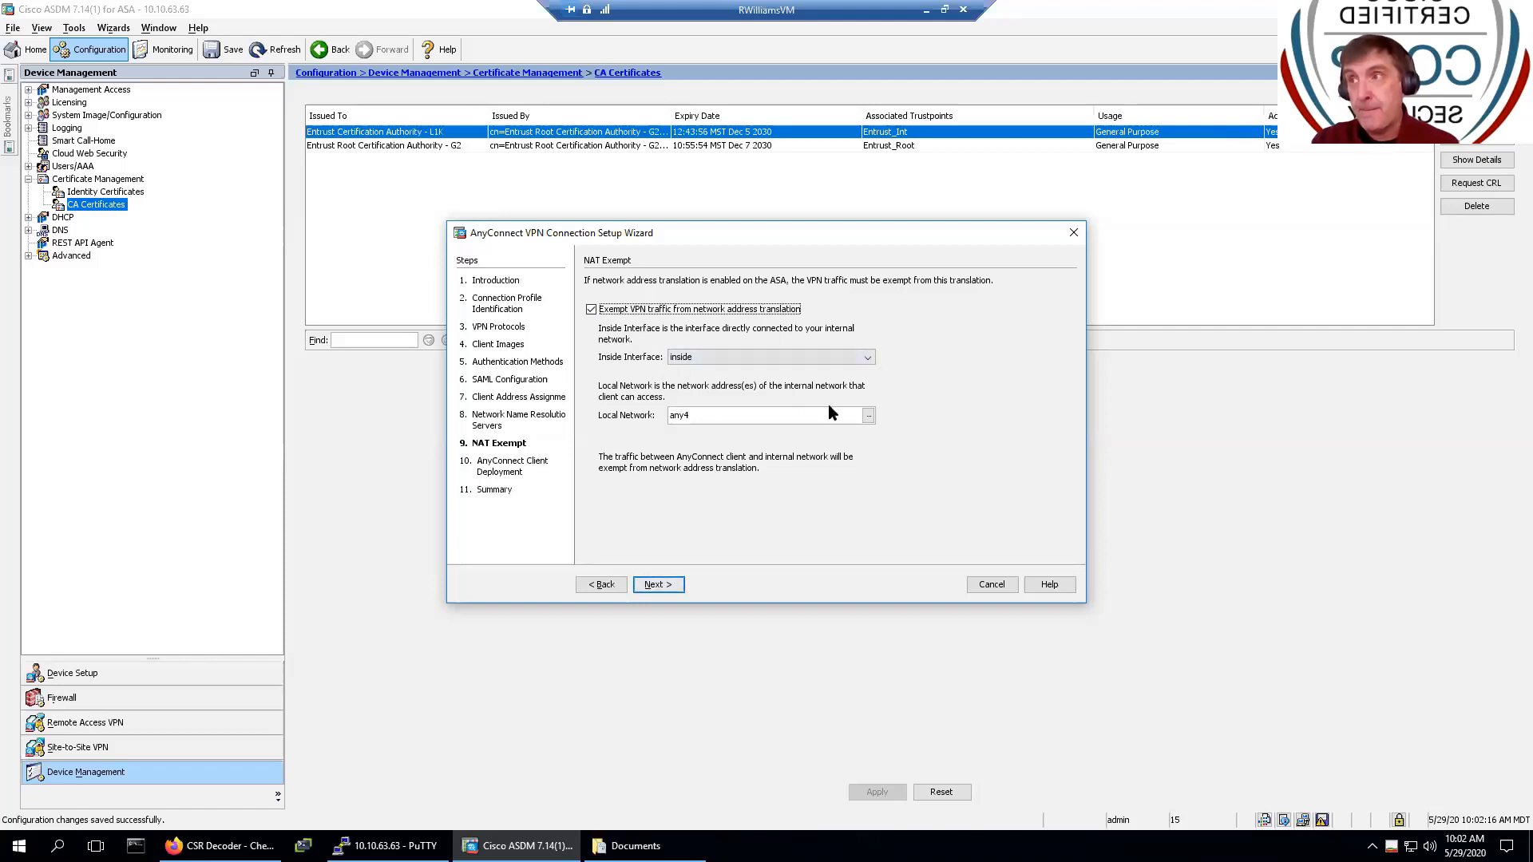
{"action": "left_click", "coordinate": [869, 415]}
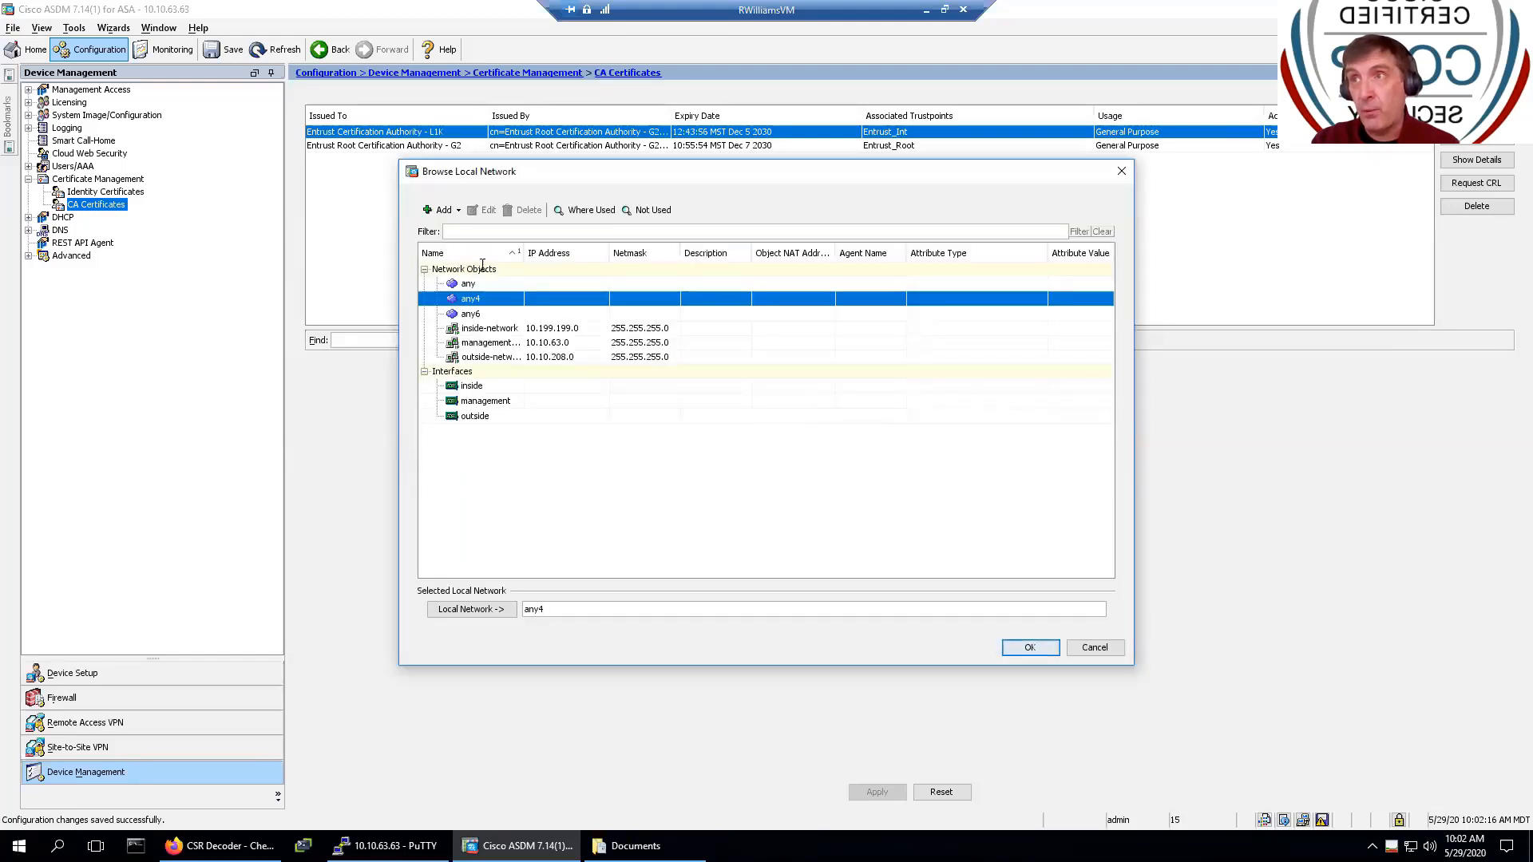
- Start a new network object Marty-NET with address 10.5.5.0/24, dismissing the invalid-address error
{"action": "left_click", "coordinate": [444, 211]}
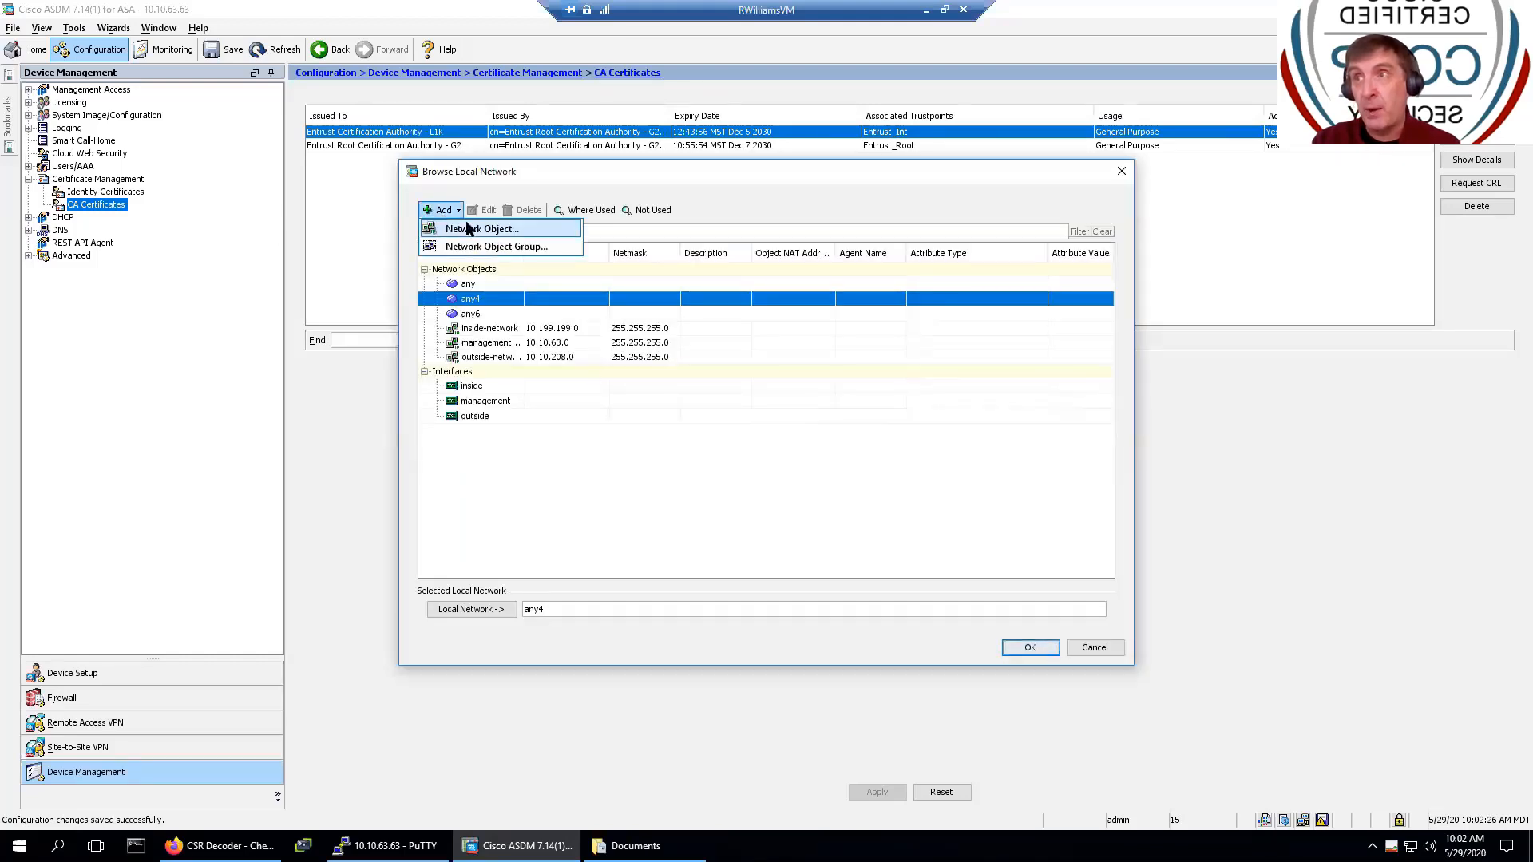
{"action": "left_click", "coordinate": [469, 229]}
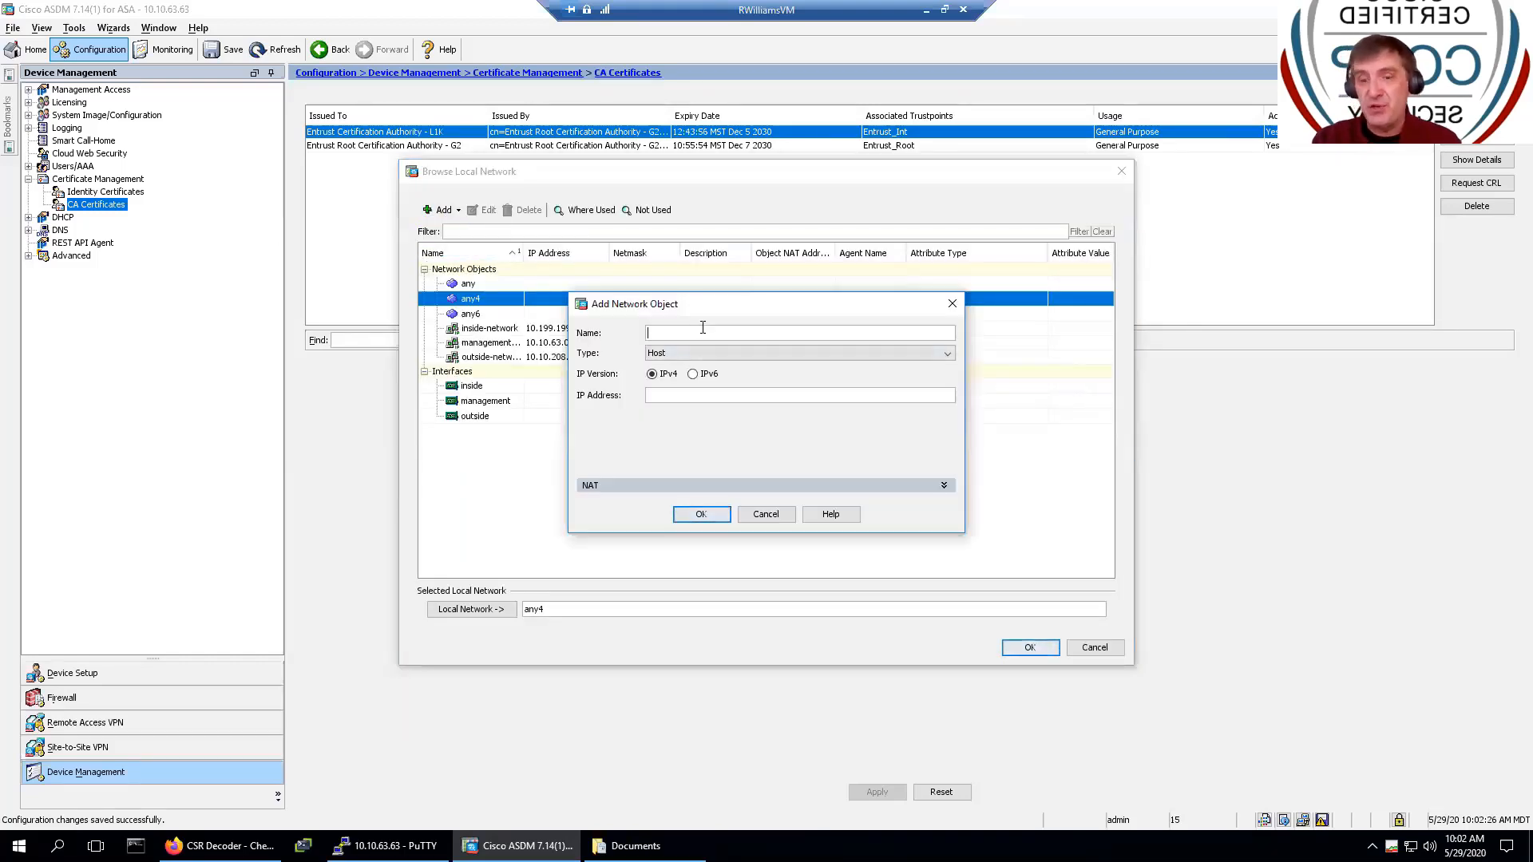
{"action": "type", "text": "Ma"}
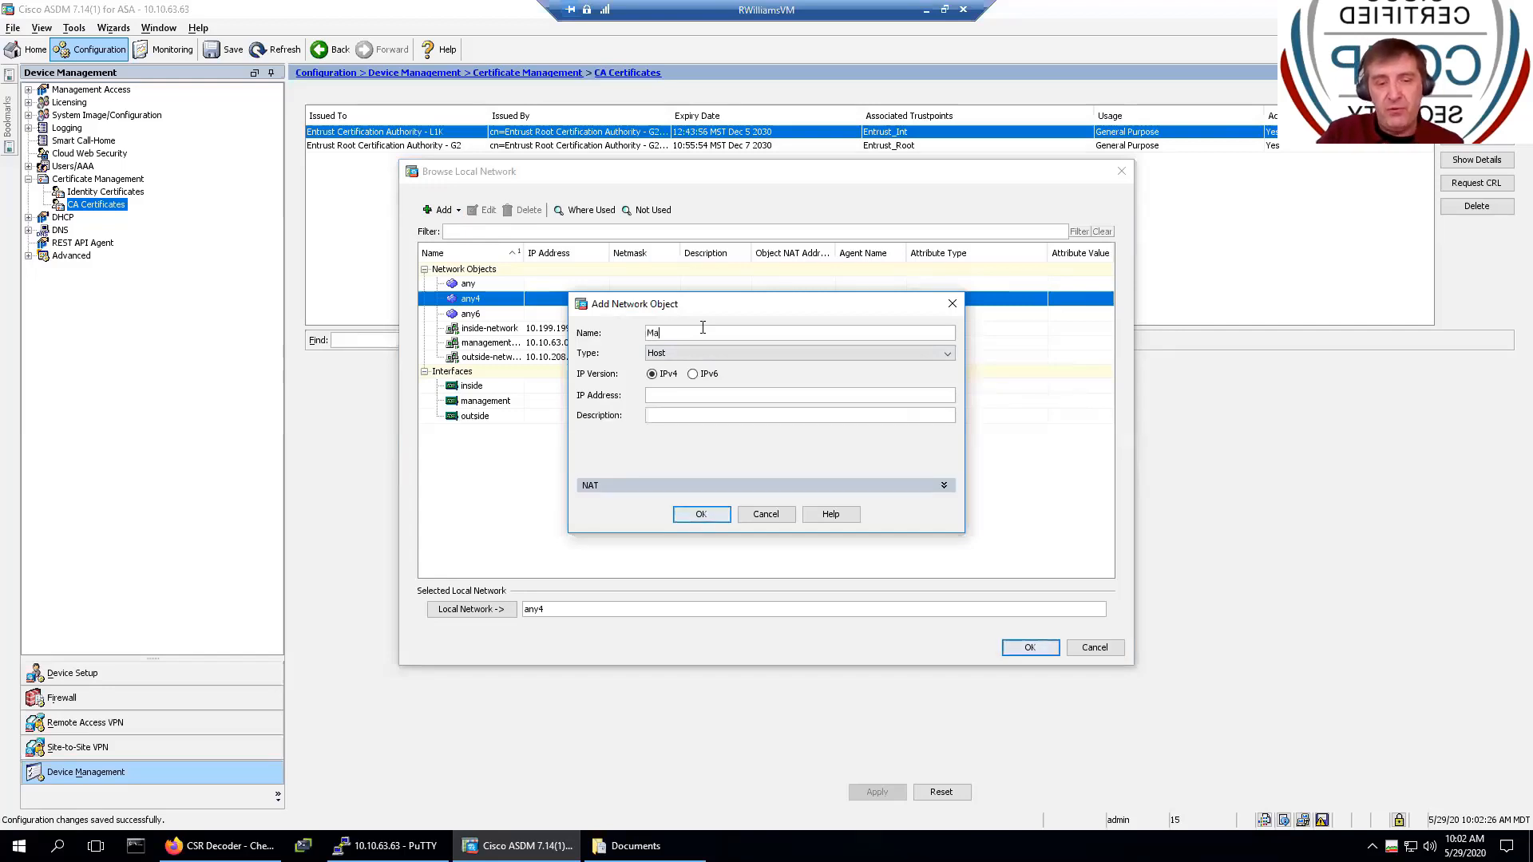
{"action": "type", "text": "rty-"}
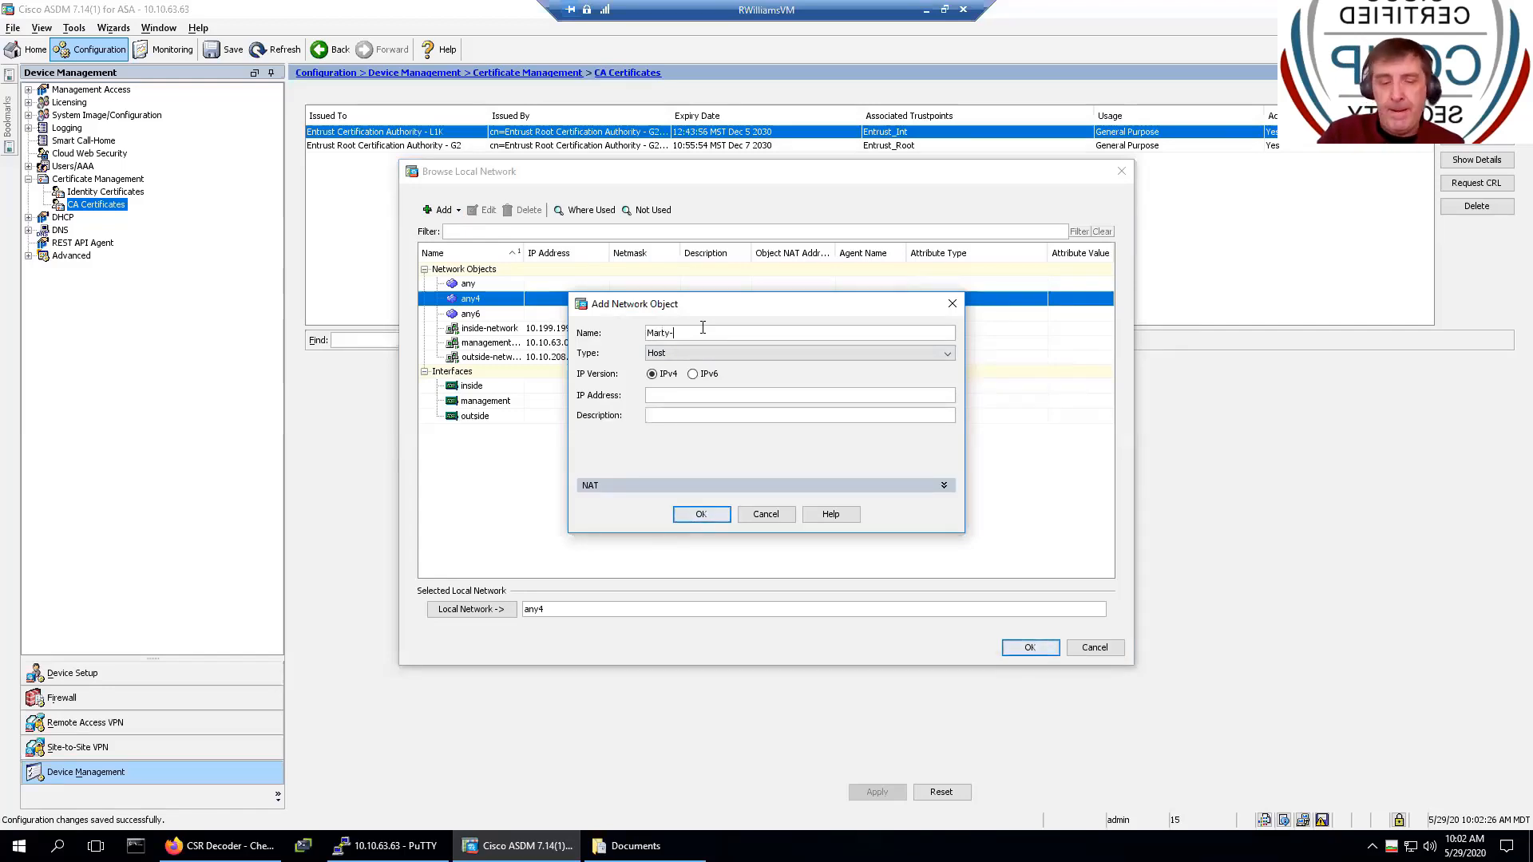
{"action": "type", "text": "NET"}
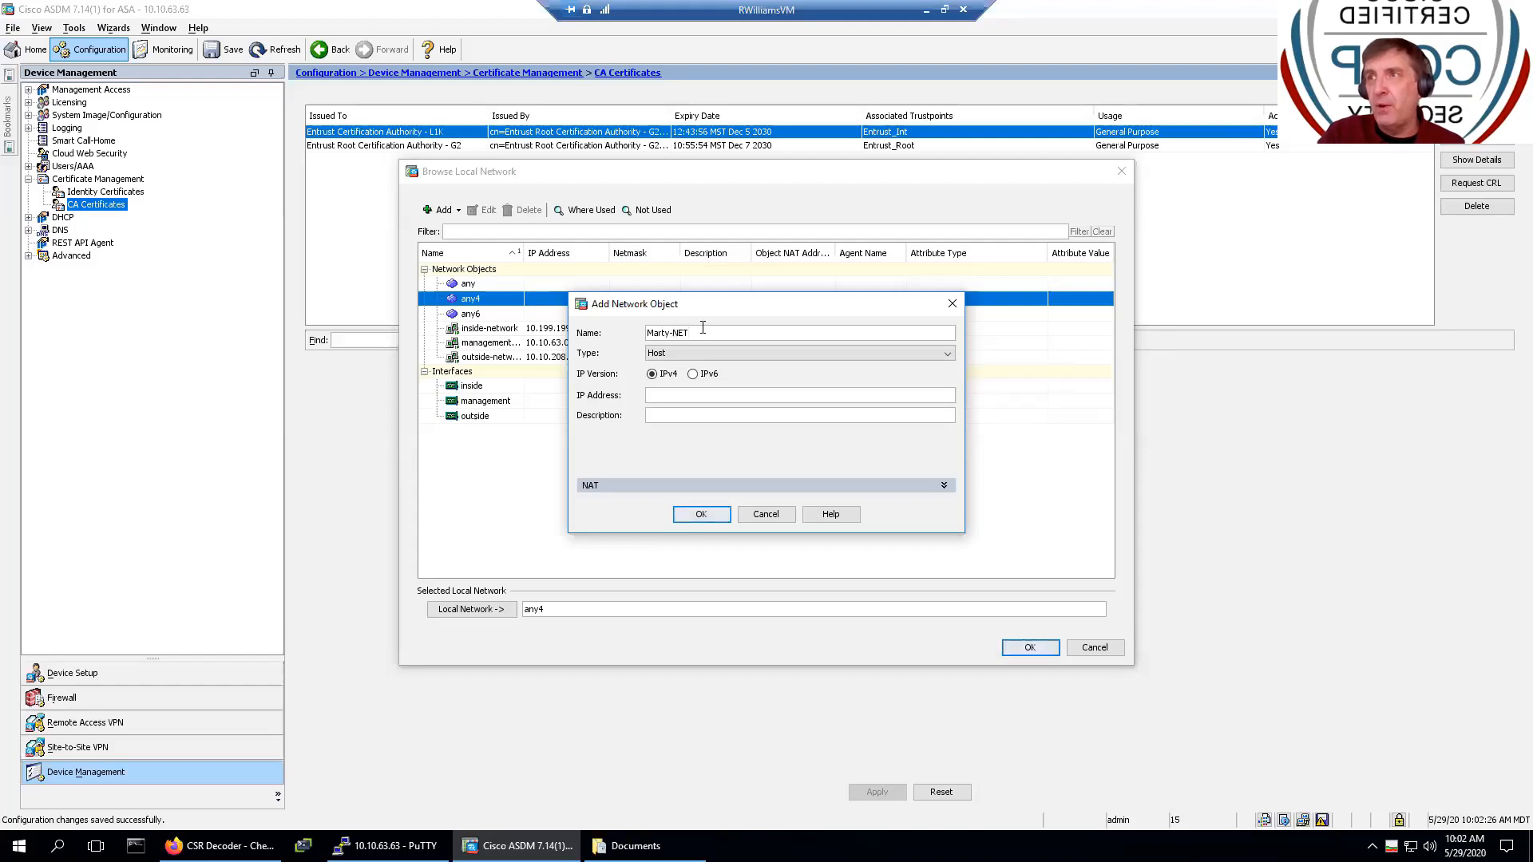
{"action": "key", "text": "Tab"}
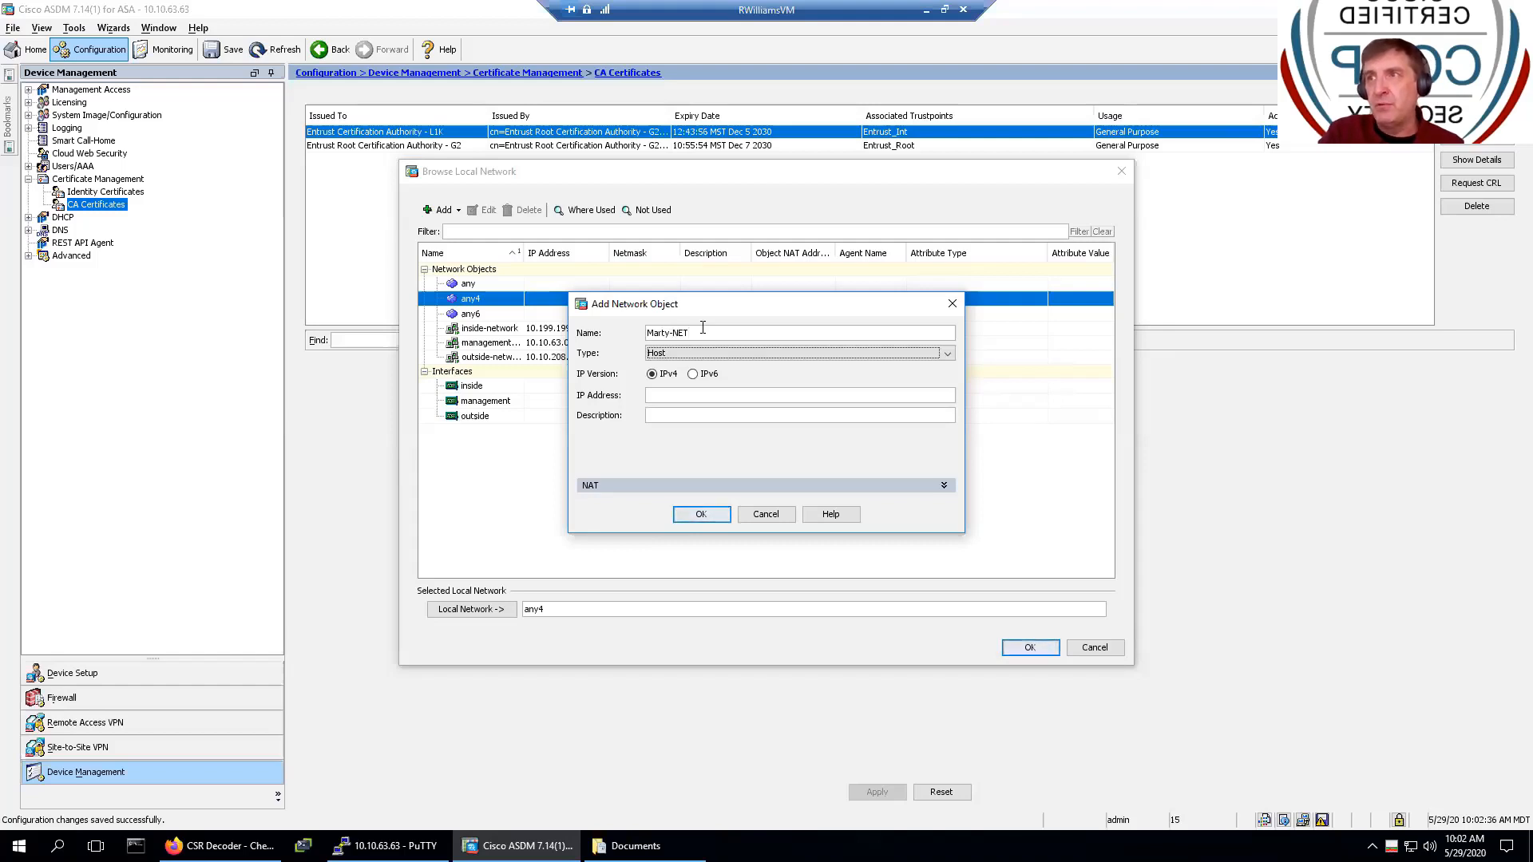
{"action": "key", "text": "Tab"}
{"action": "key", "text": "Tab"}
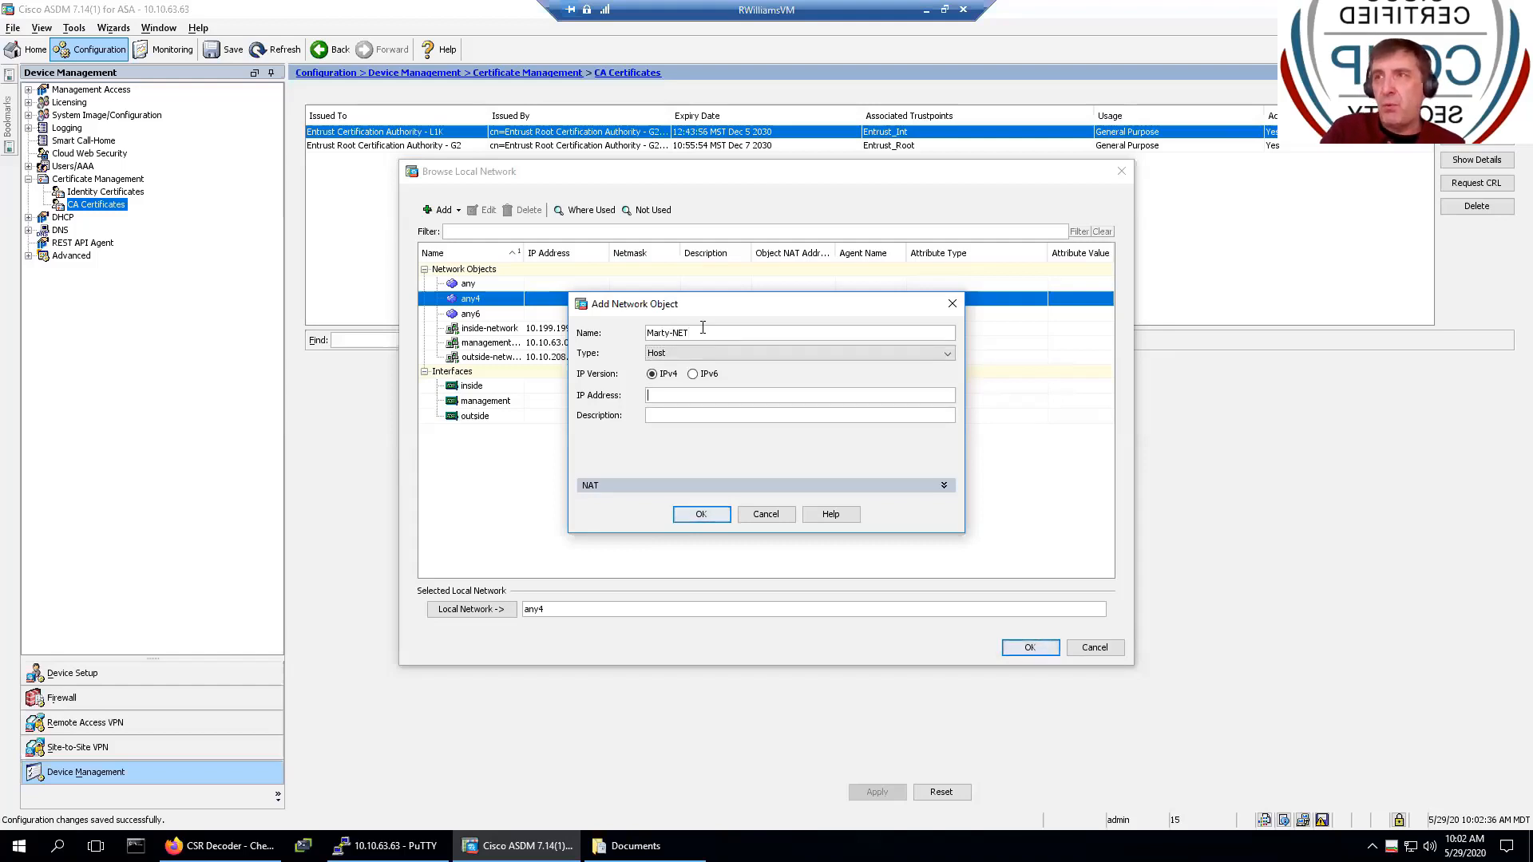
{"action": "type", "text": "11"}
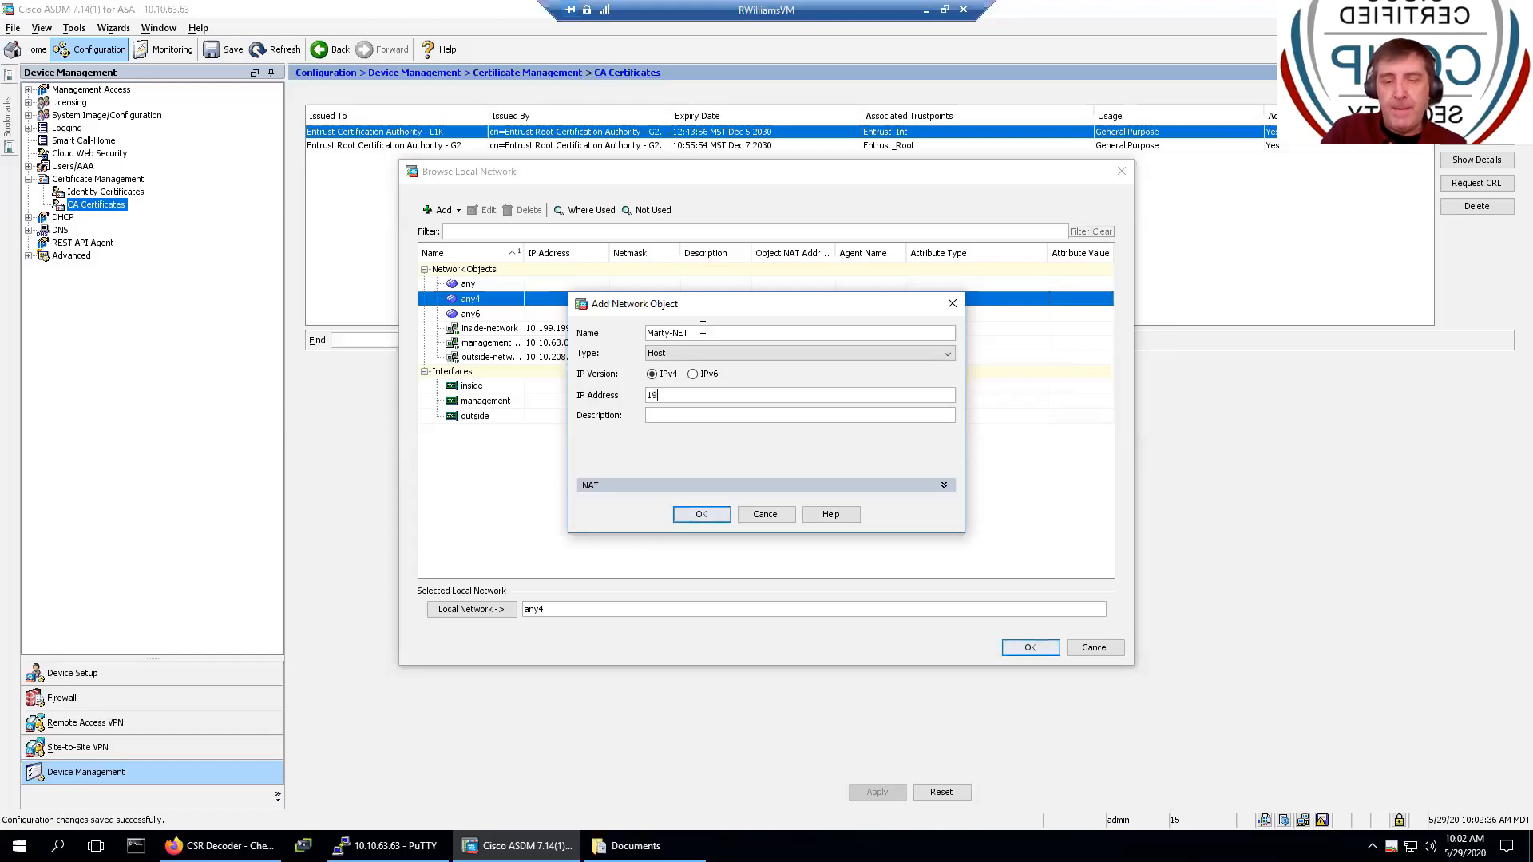
{"action": "key", "text": "BackSpace"}
{"action": "type", "text": "0"}
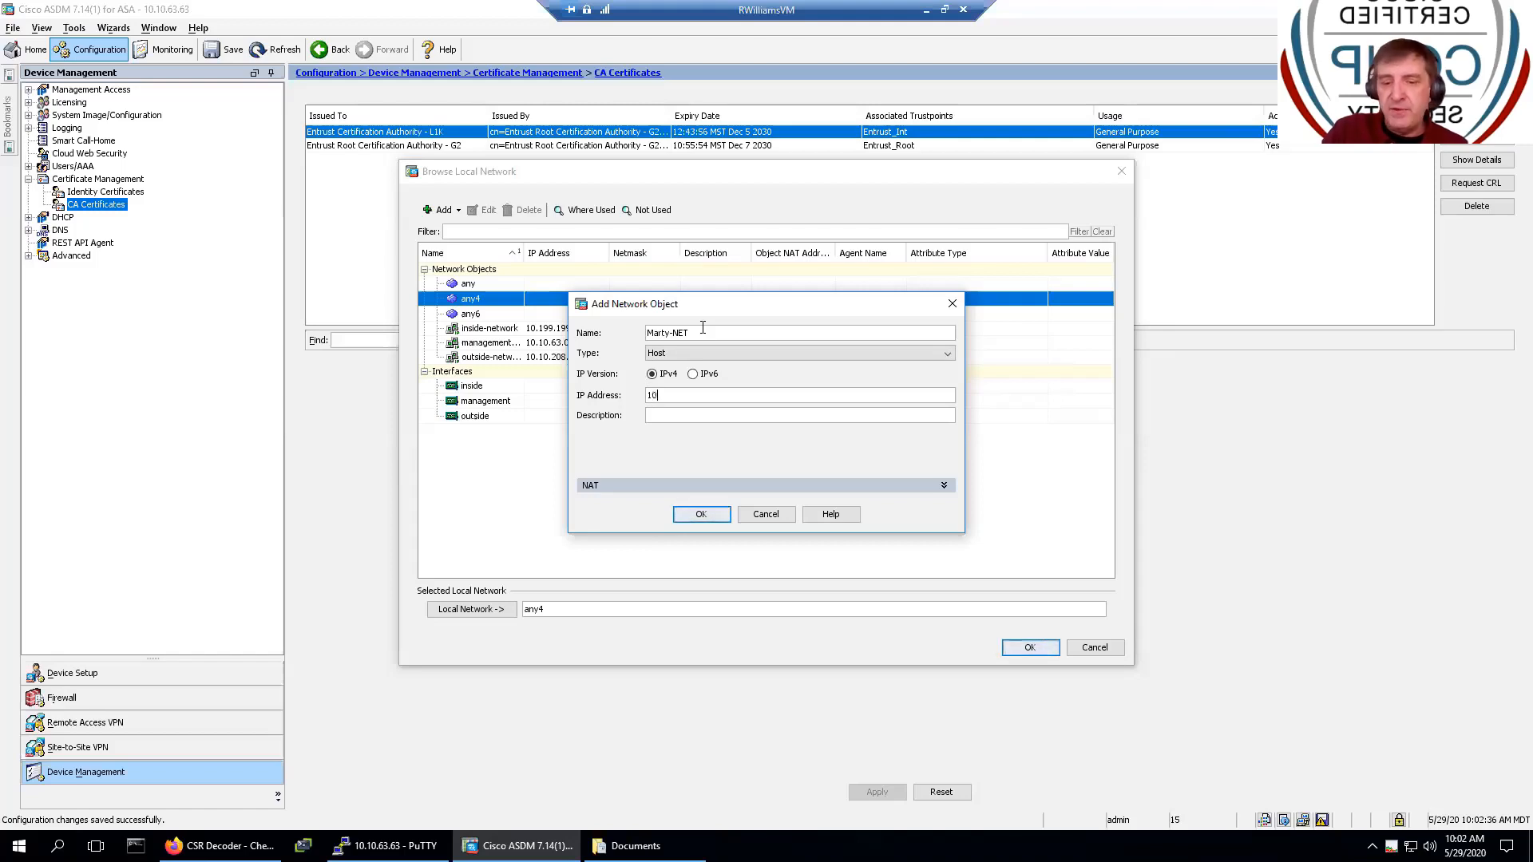
{"action": "type", "text": ".5.5.0"}
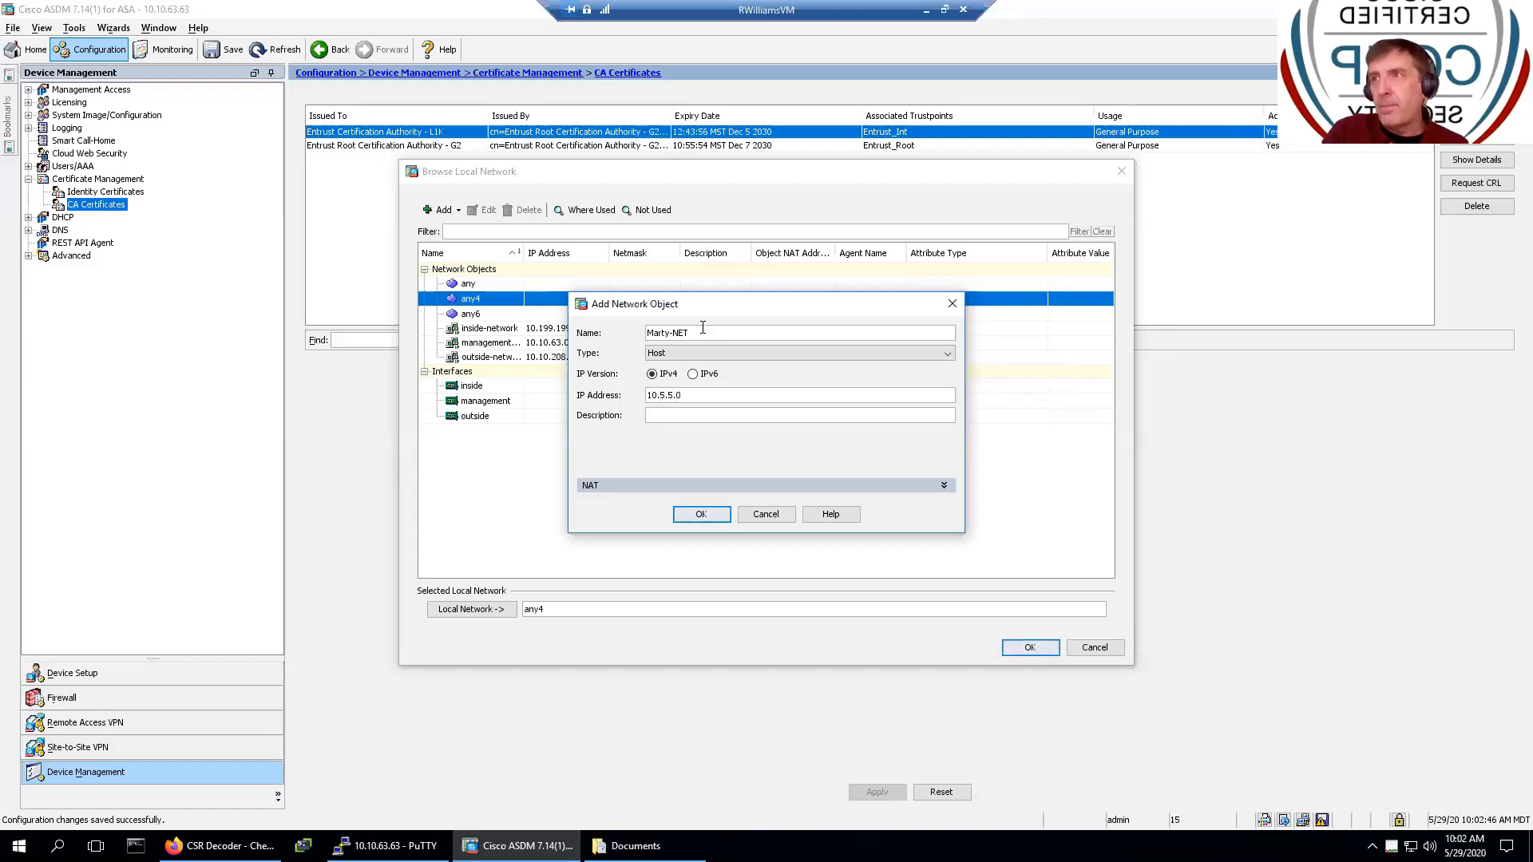
{"action": "type", "text": "/2"}
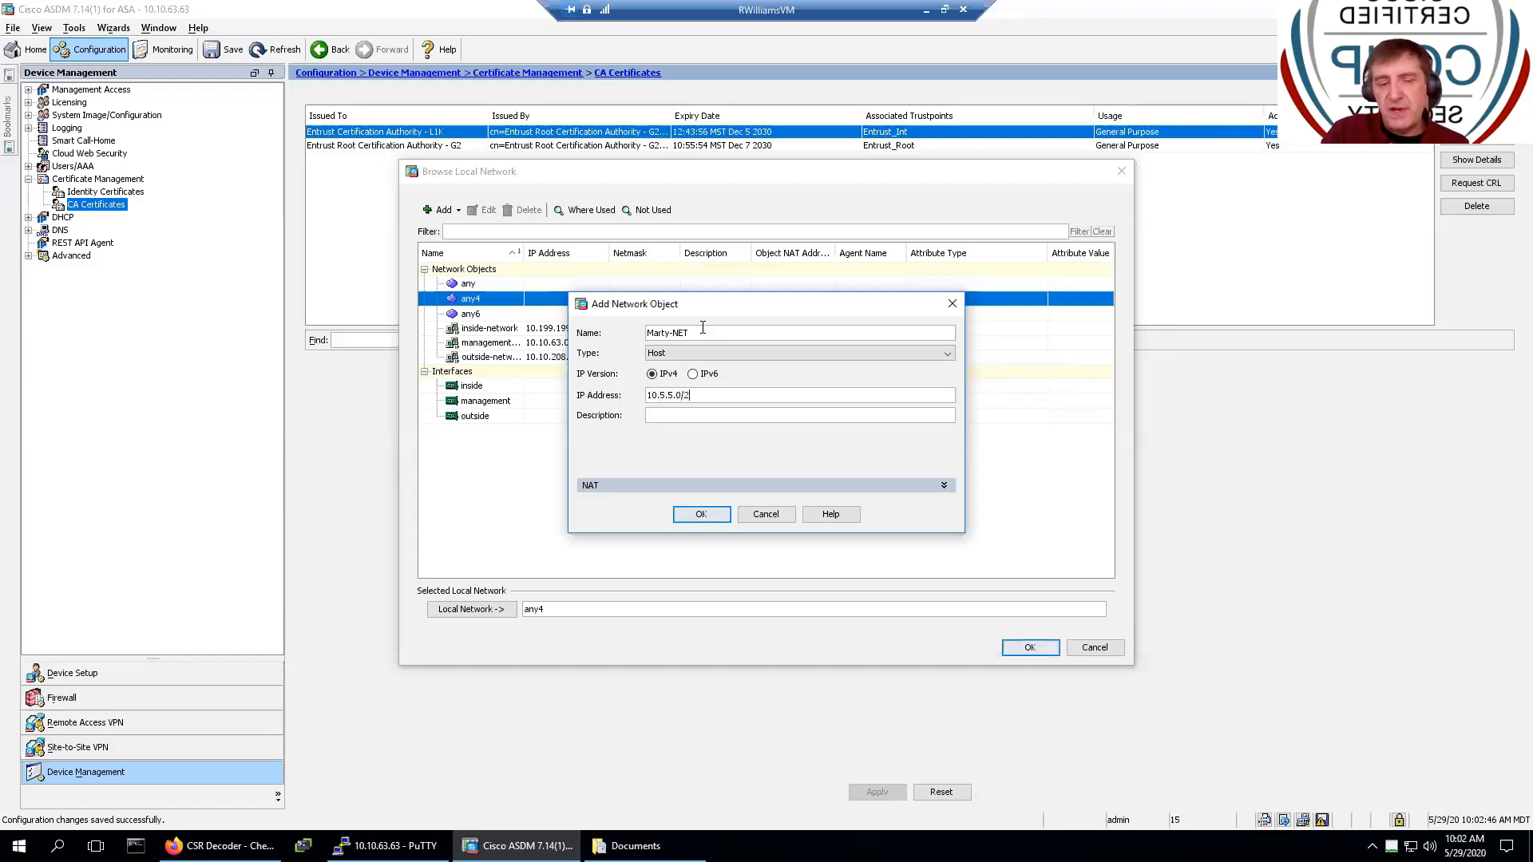
{"action": "type", "text": "4"}
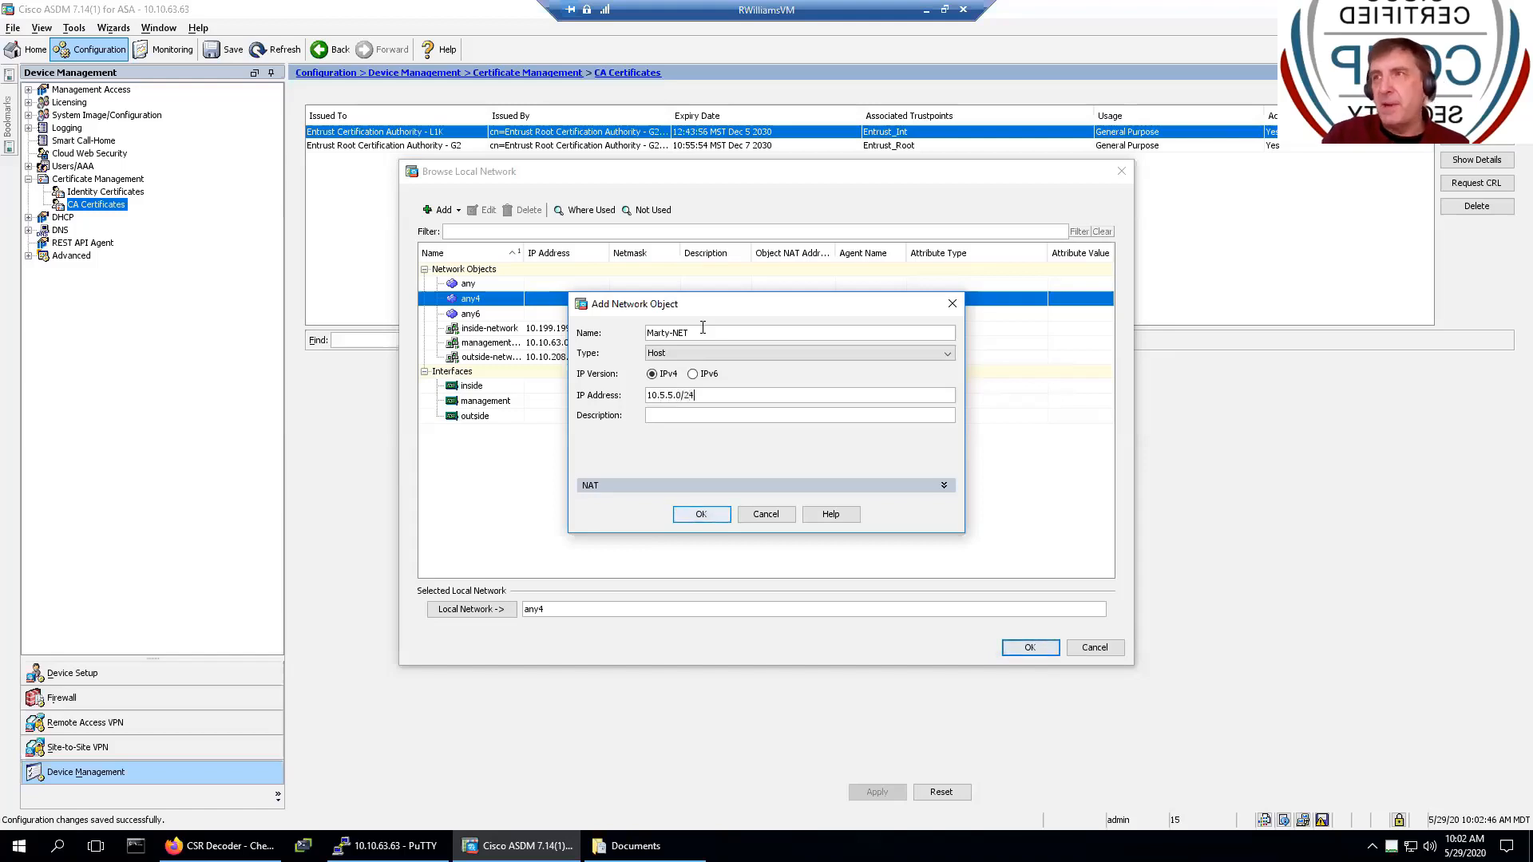
{"action": "left_click", "coordinate": [694, 514]}
{"action": "left_click", "coordinate": [751, 469]}
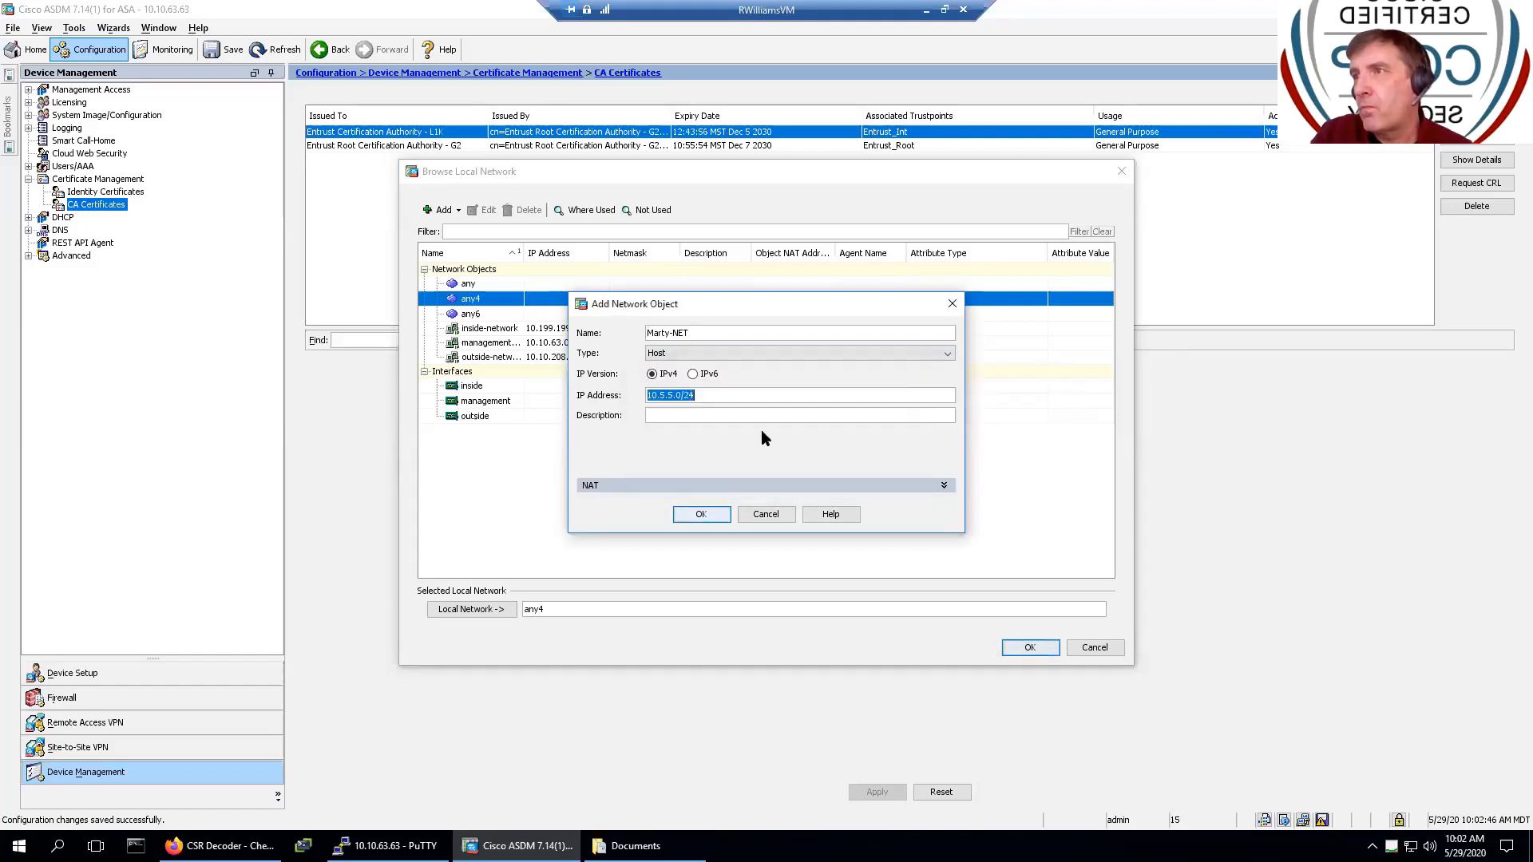
- Make Marty-NET a Network object with address 10.5.5.0 and save it
{"action": "left_click", "coordinate": [709, 353]}
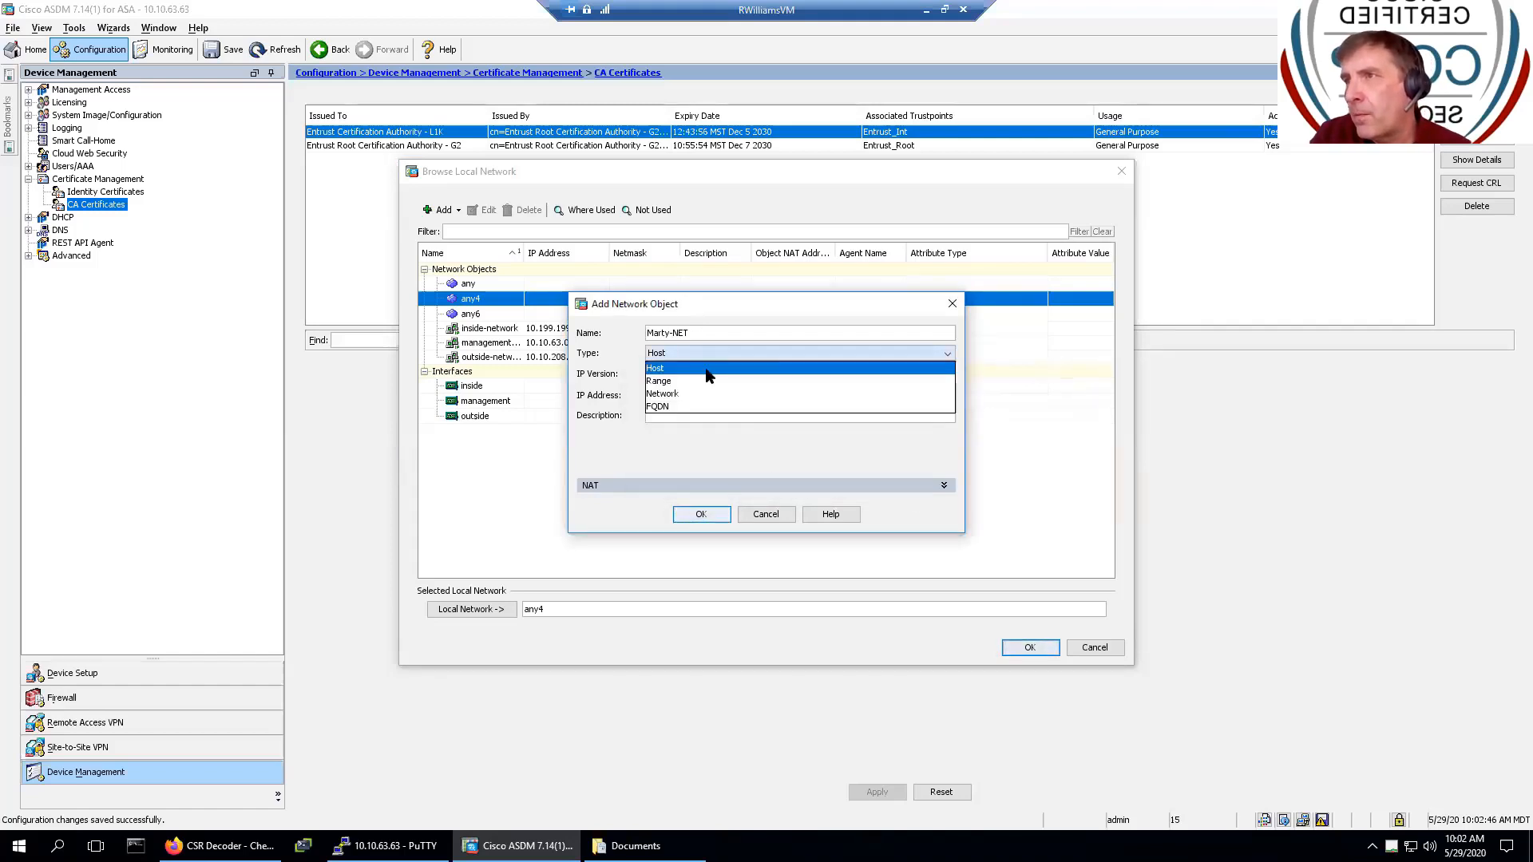
{"action": "left_click", "coordinate": [694, 393]}
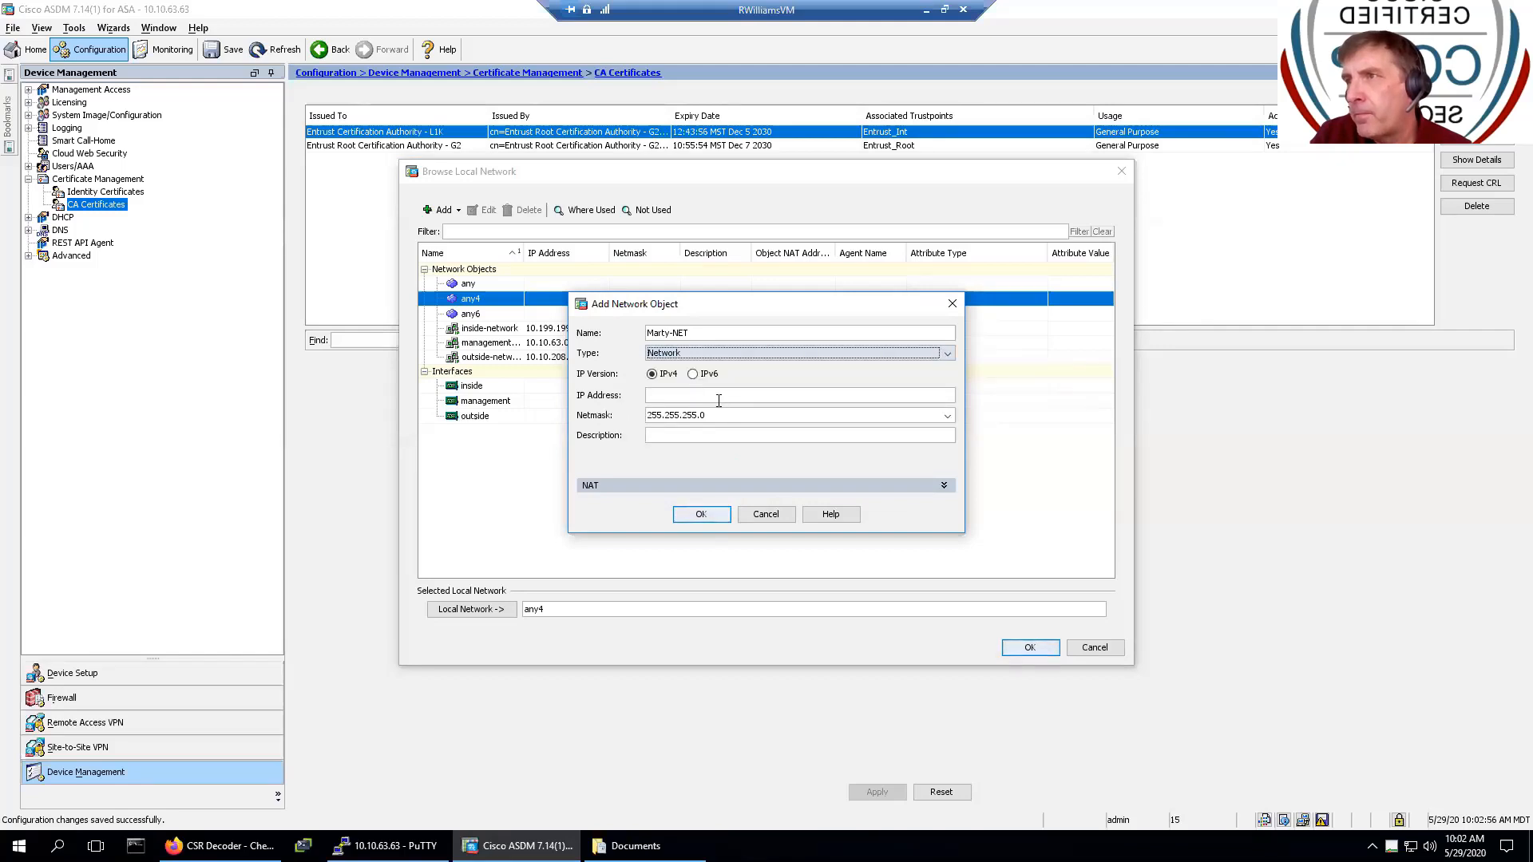
{"action": "left_click", "coordinate": [719, 397]}
{"action": "type", "text": "10."}
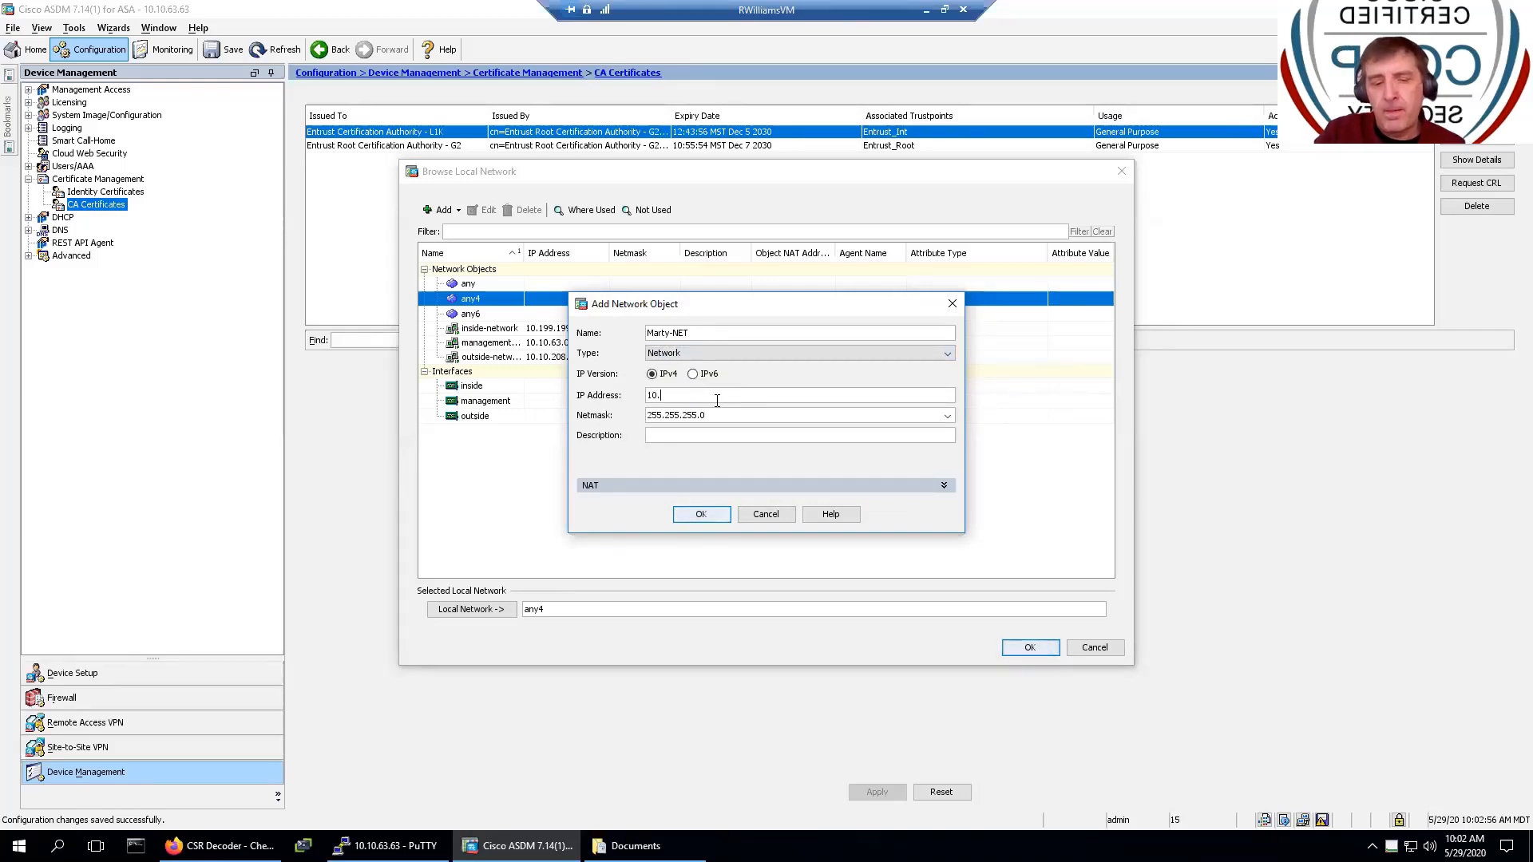
{"action": "type", "text": "5.5.0"}
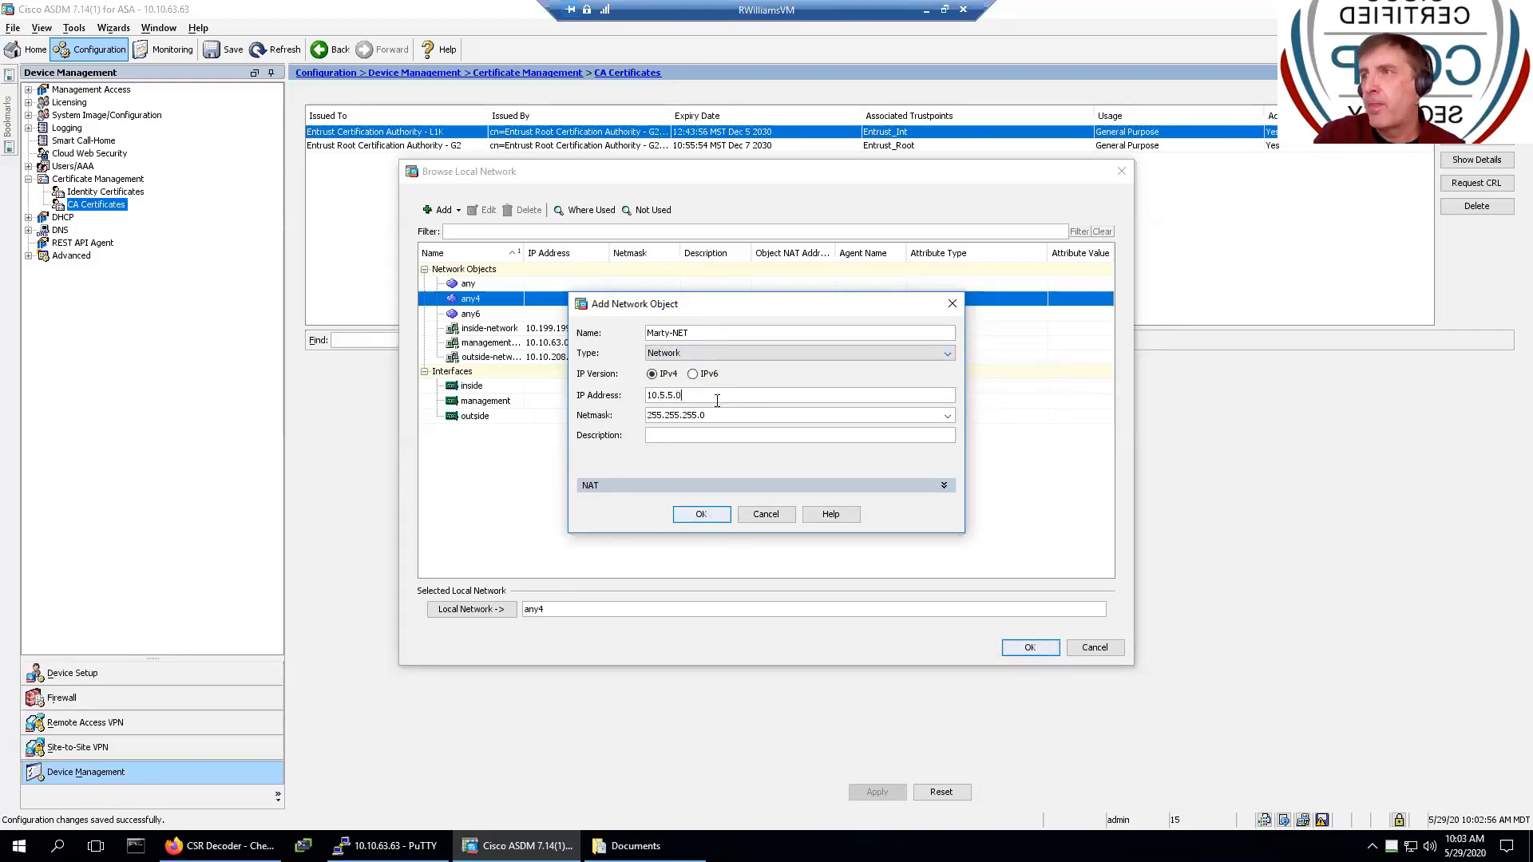
{"action": "left_click", "coordinate": [701, 513]}
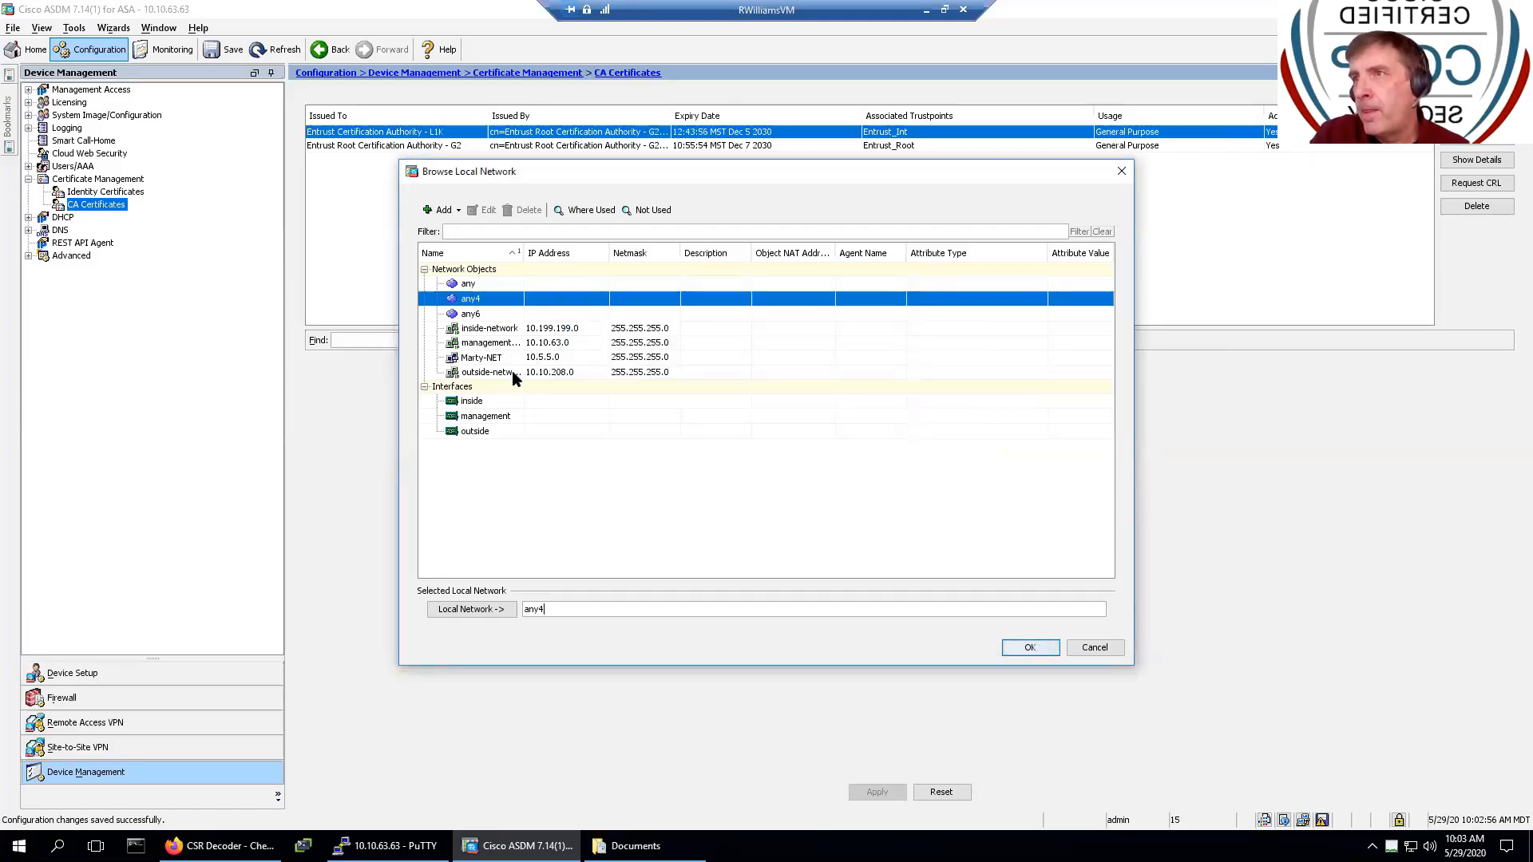
- Select inside-network and Marty-NET as the NAT-exempt local networks
{"action": "left_click", "coordinate": [502, 330]}
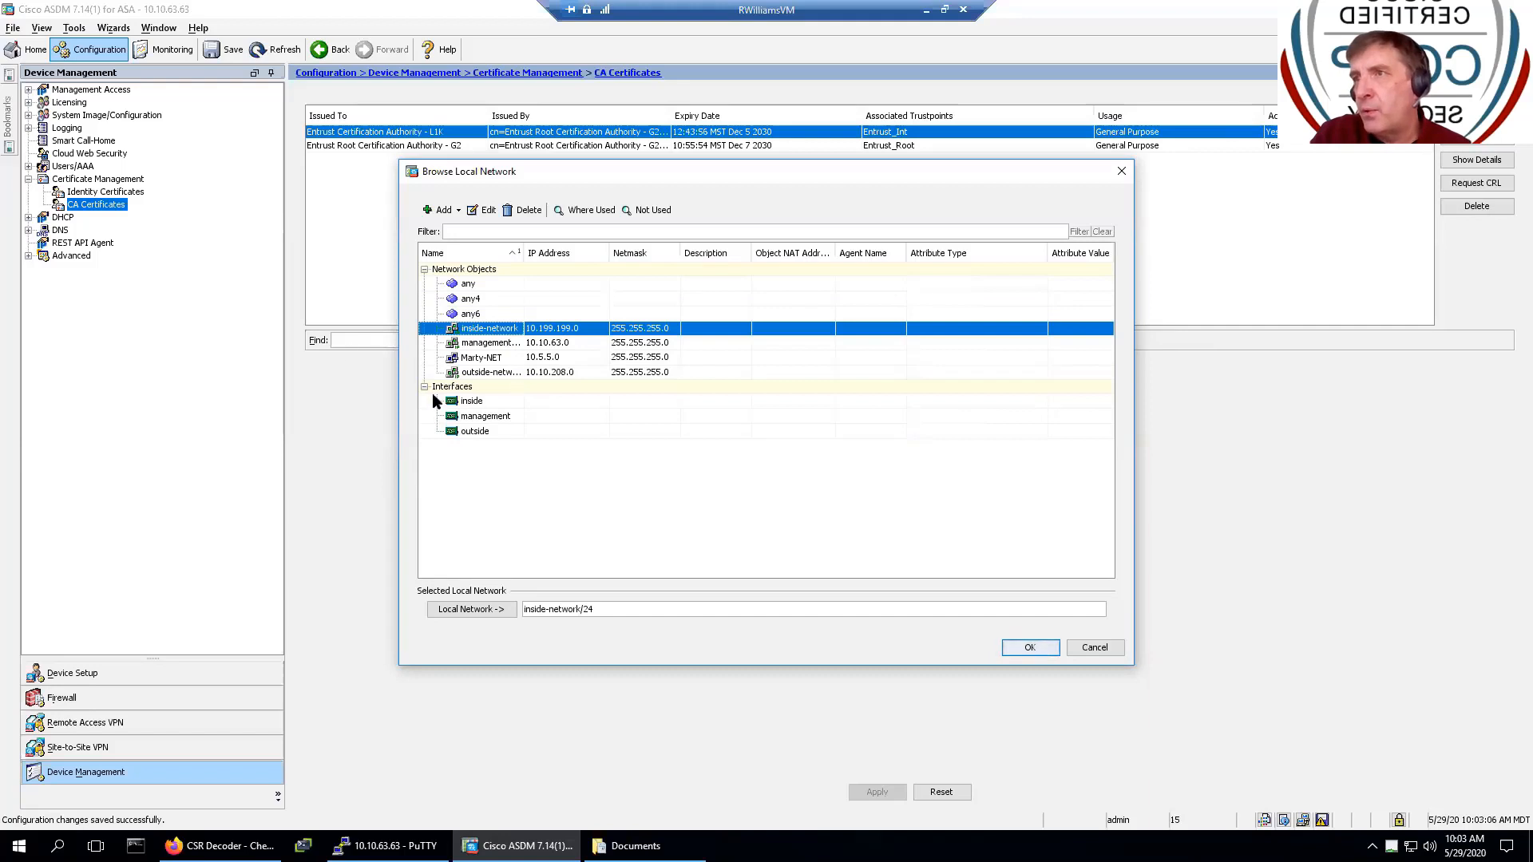
{"action": "left_click", "coordinate": [480, 360]}
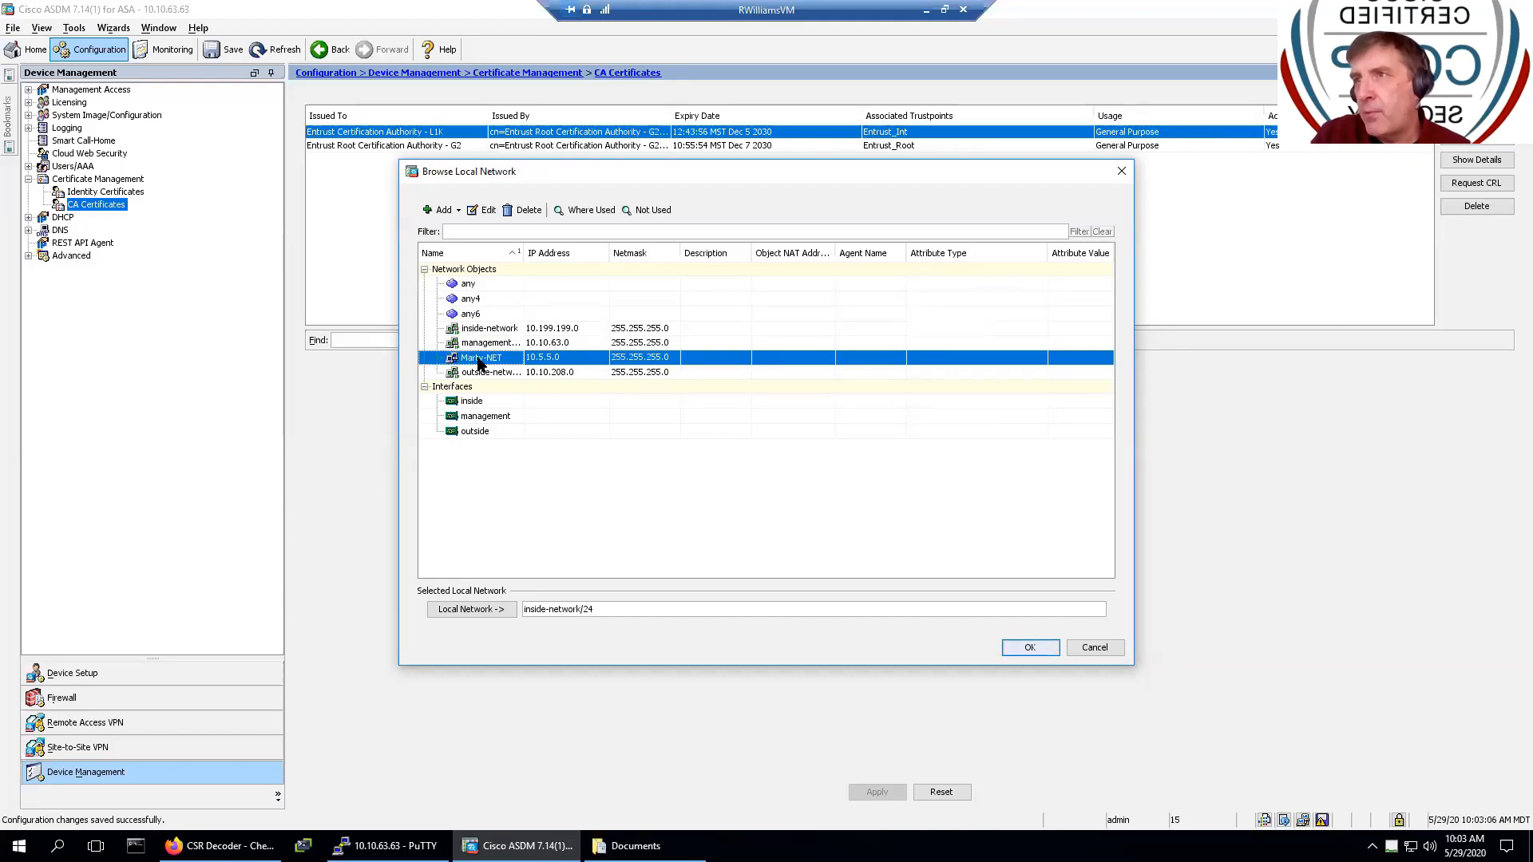
{"action": "double_click", "coordinate": [480, 358]}
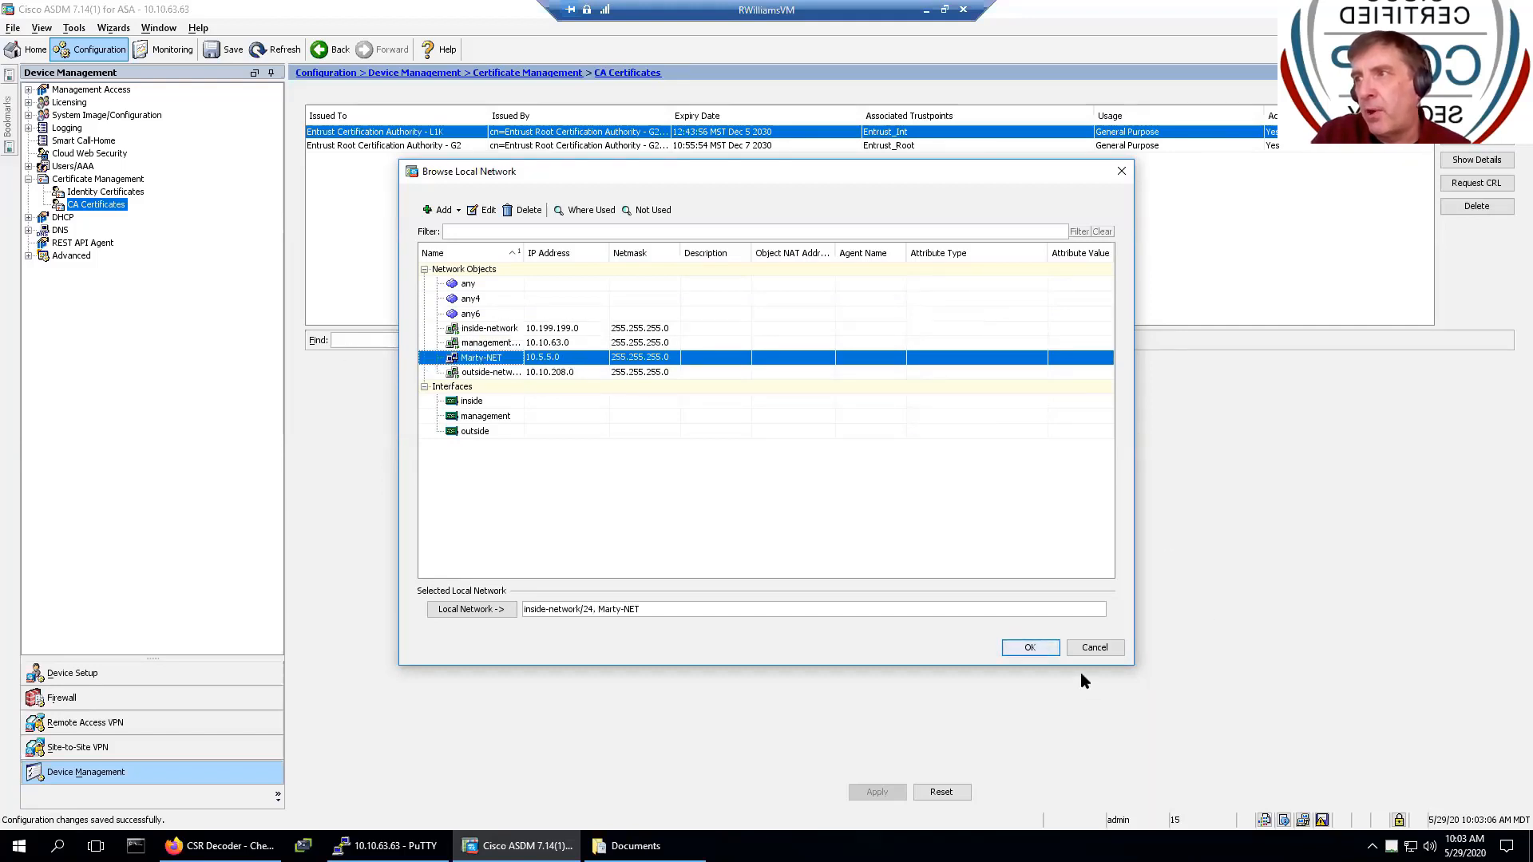
{"action": "left_click", "coordinate": [1037, 649]}
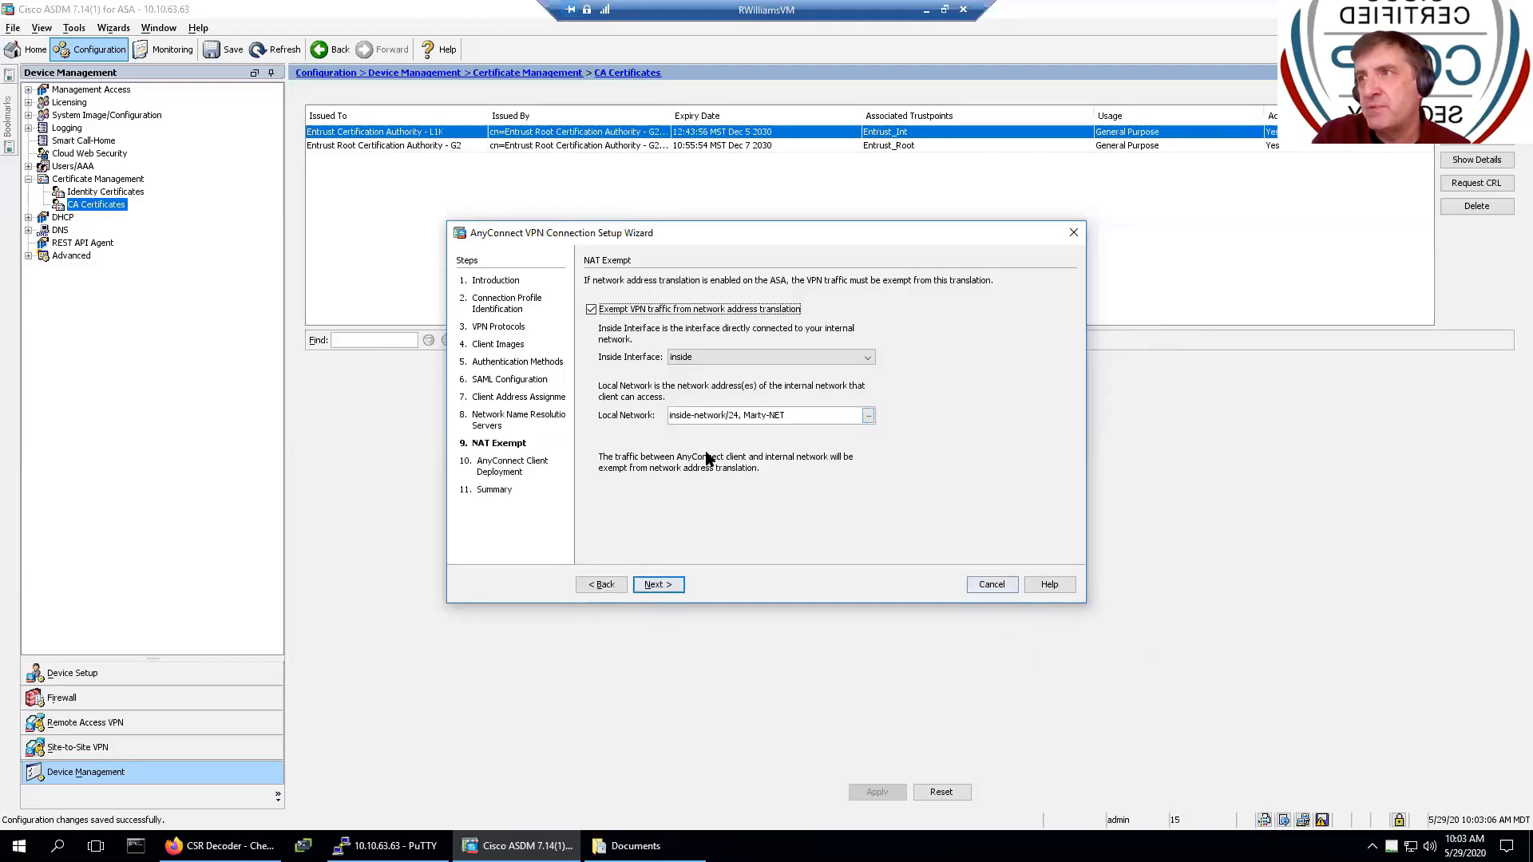
- Step past Client Deployment and the Summary, then finish the wizard to preview its CLI
{"action": "left_click", "coordinate": [655, 587]}
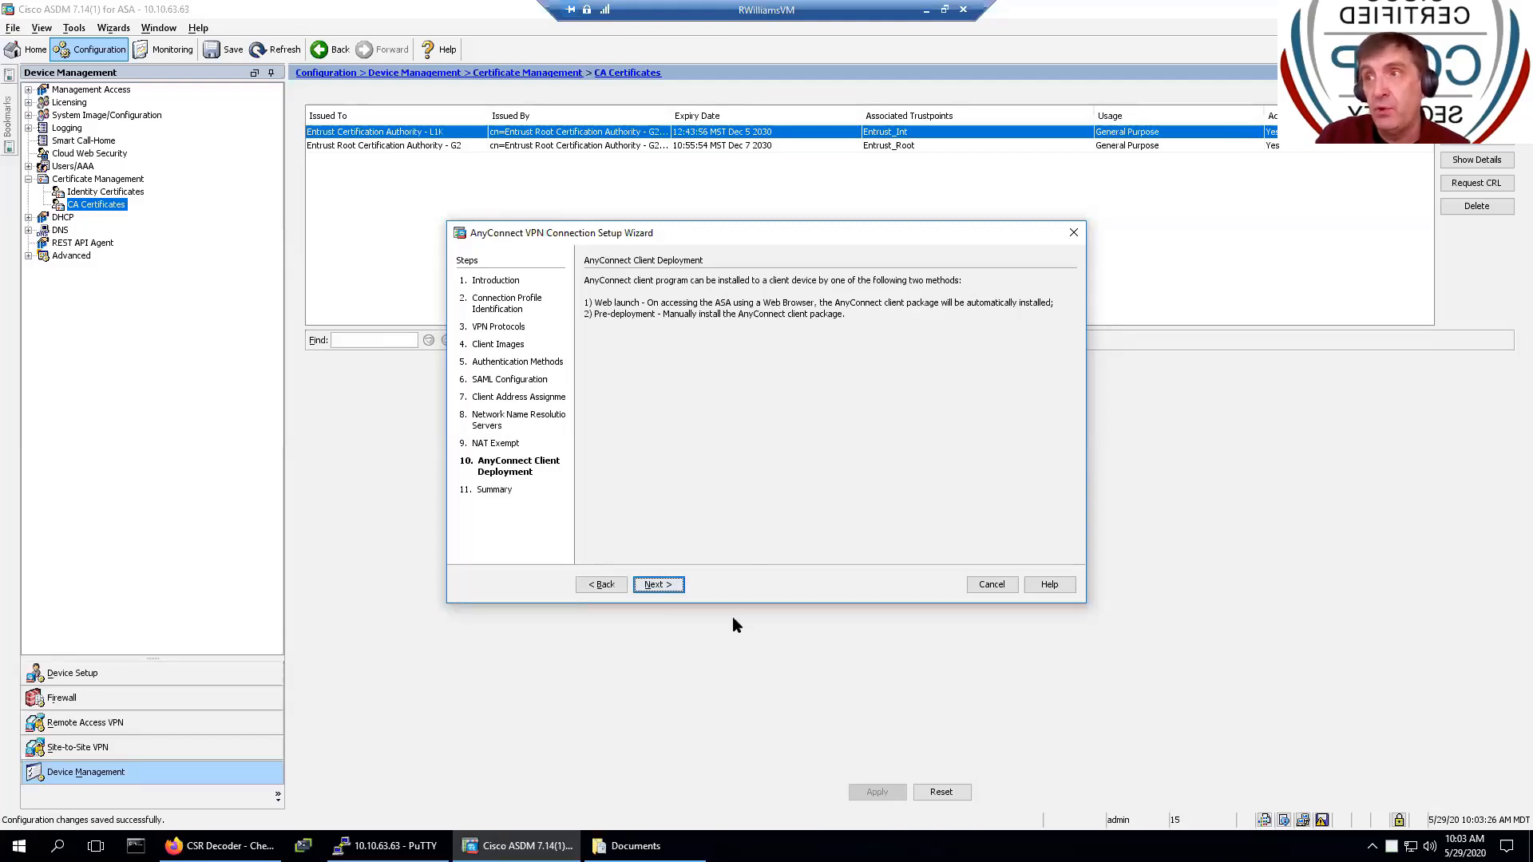
{"action": "left_click", "coordinate": [656, 584]}
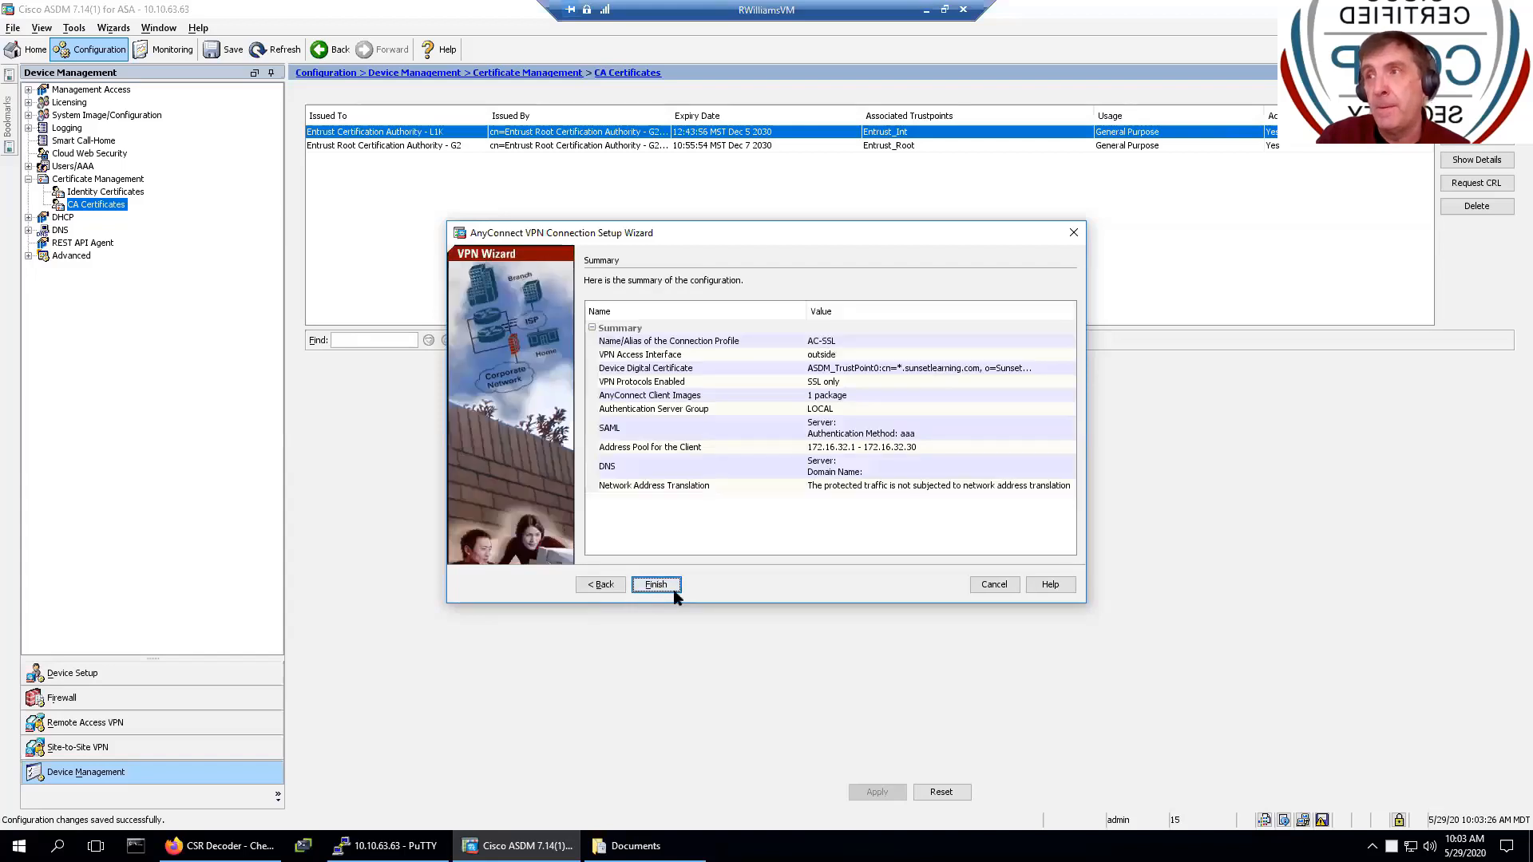
{"action": "left_click", "coordinate": [655, 585]}
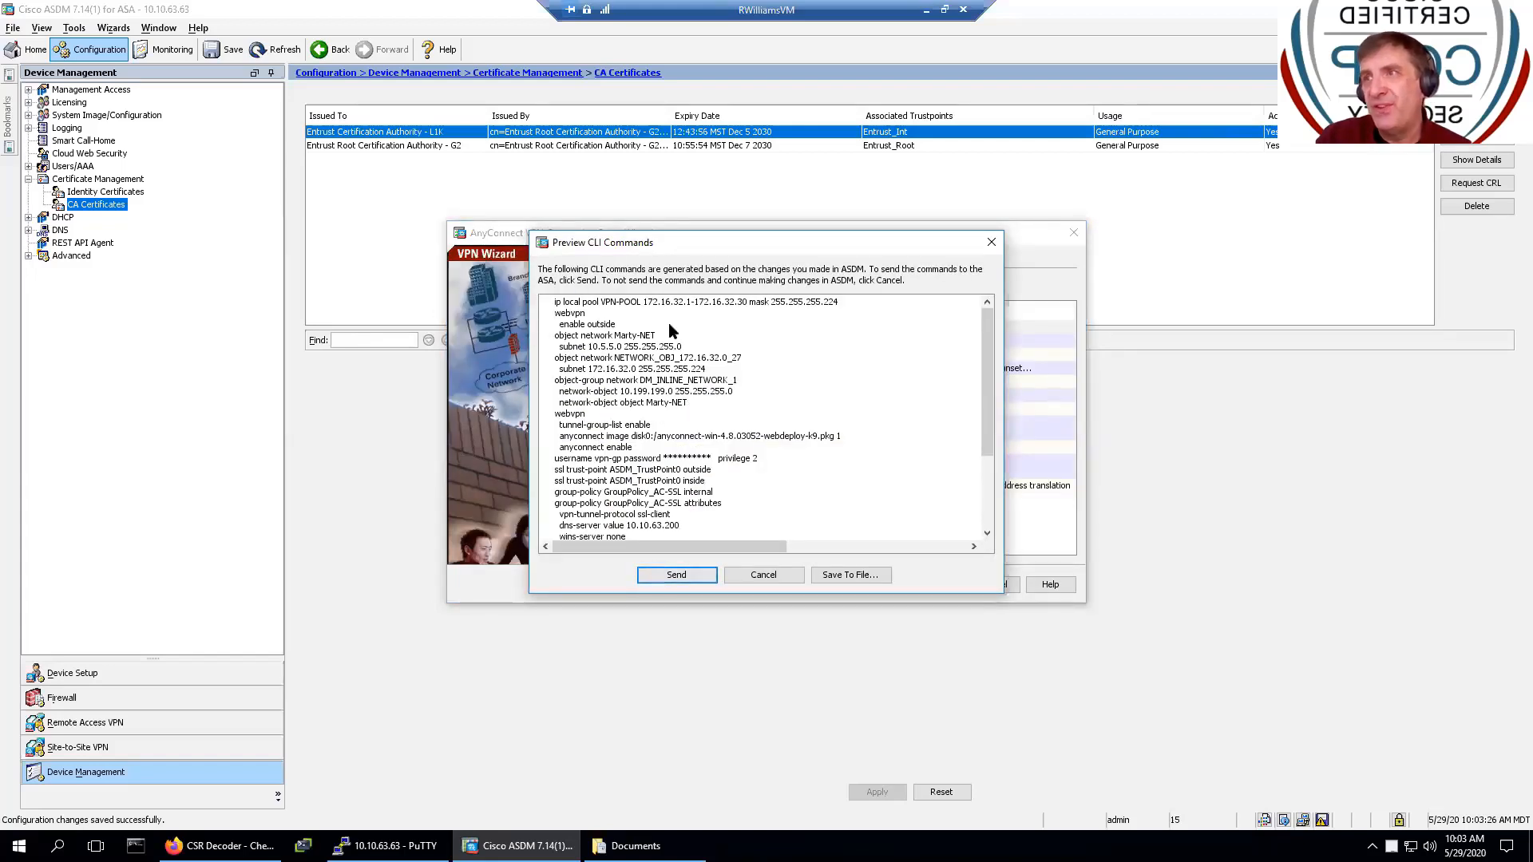
- Review the generated CLI commands and send them to the ASA
{"action": "scroll", "coordinate": [669, 331], "scroll_direction": "down", "scroll_amount": 3}
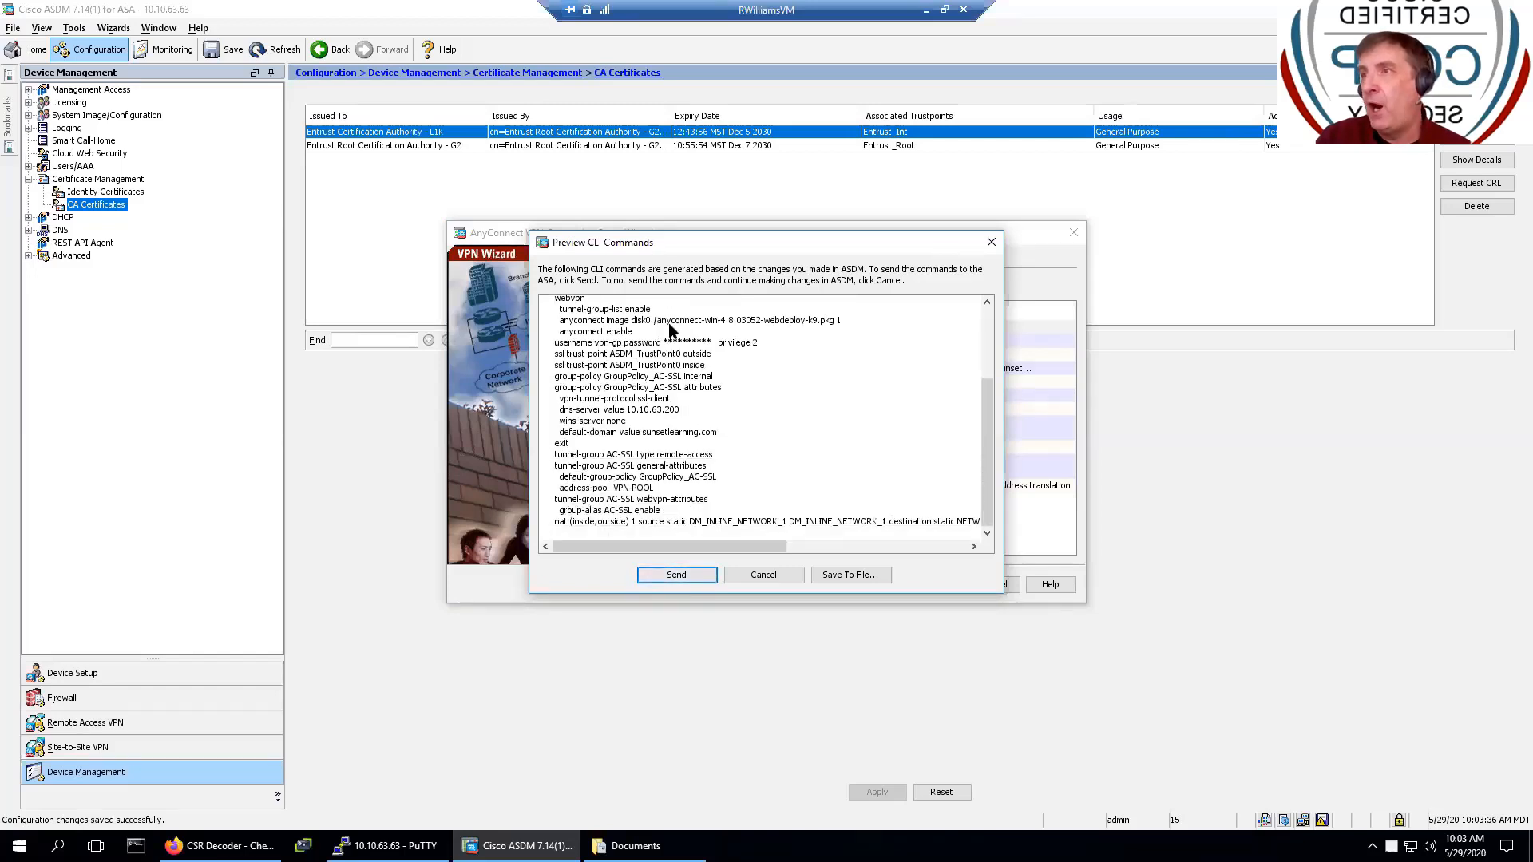
{"action": "scroll", "coordinate": [669, 329], "scroll_direction": "up", "scroll_amount": 3}
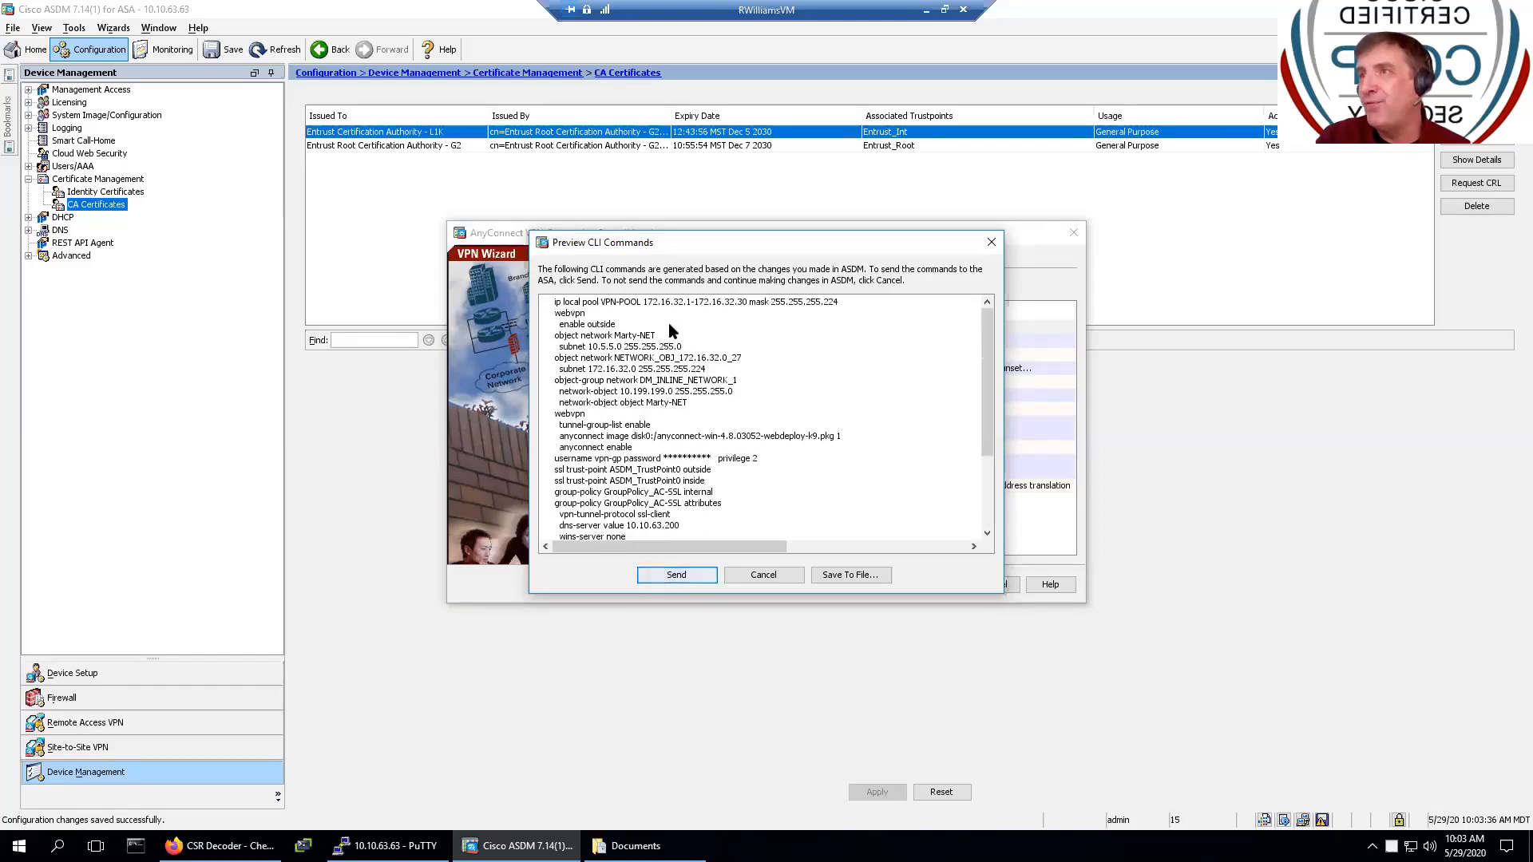
{"action": "left_click", "coordinate": [672, 576]}
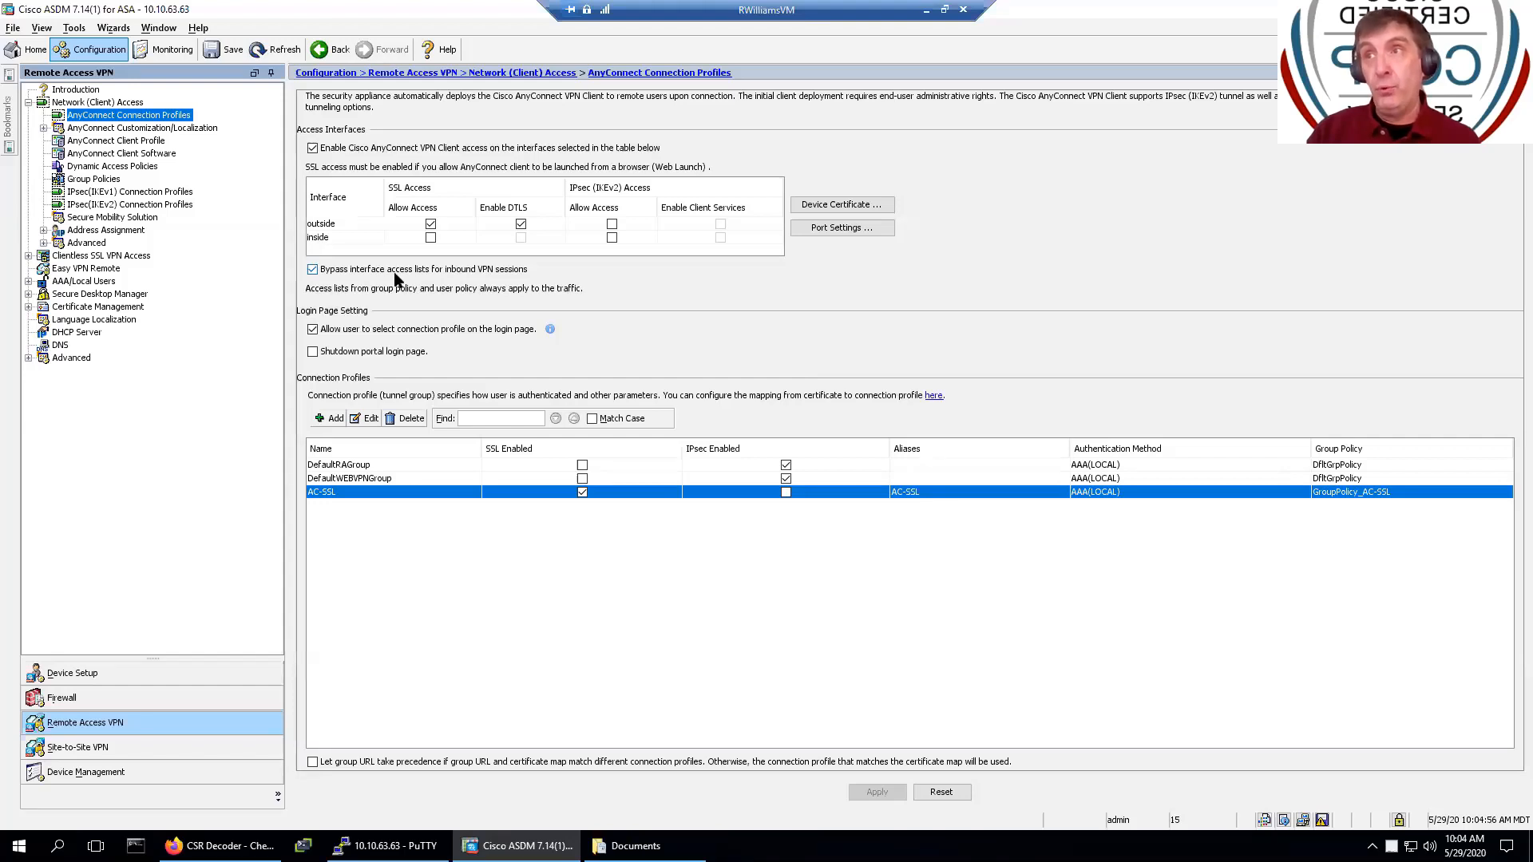
{"action": "left_click", "coordinate": [336, 272]}
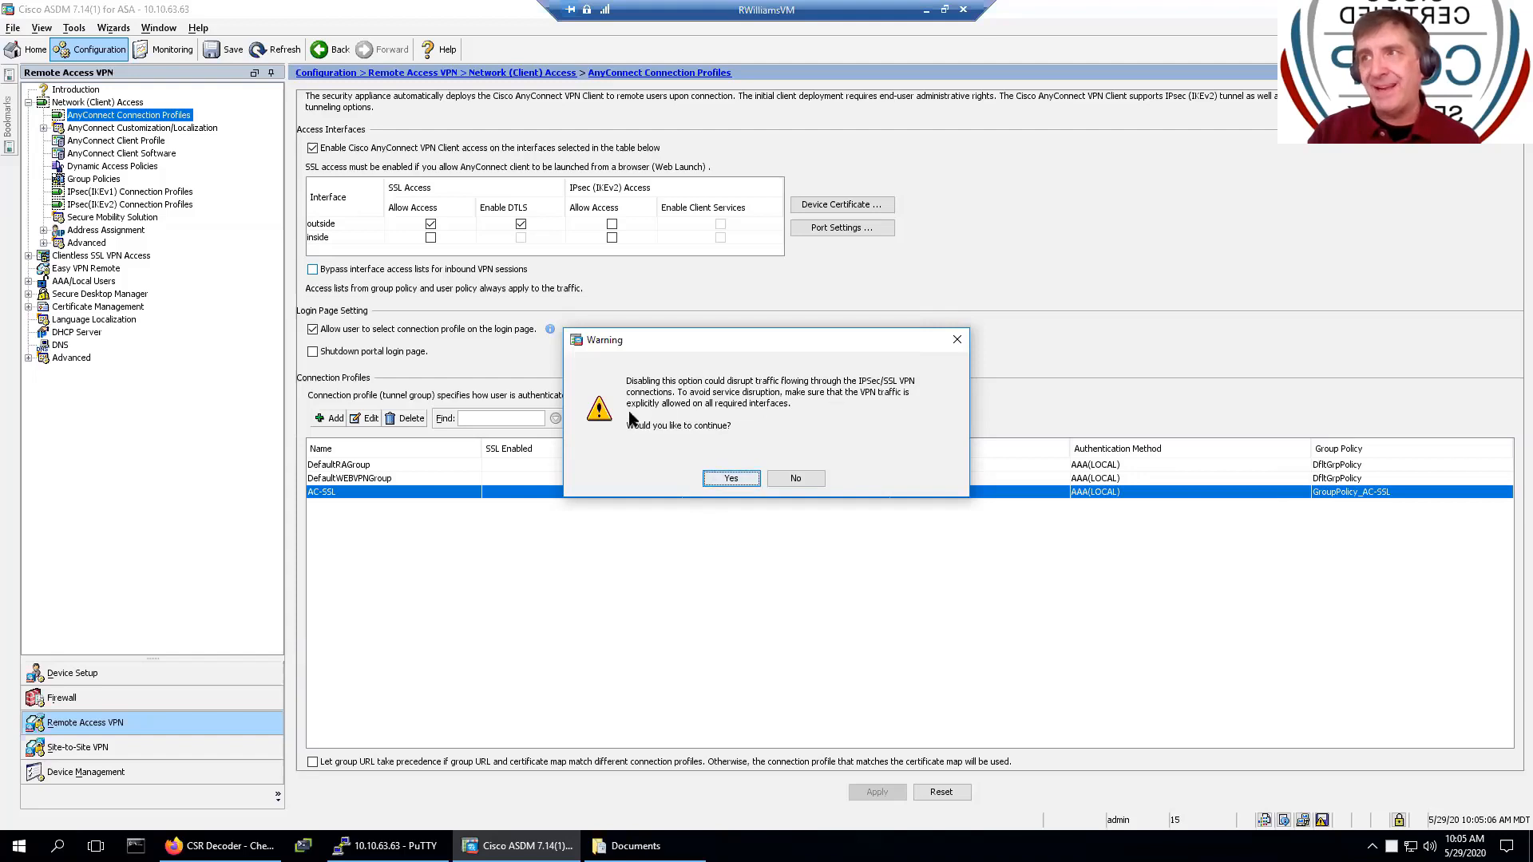
{"action": "left_click", "coordinate": [795, 478]}
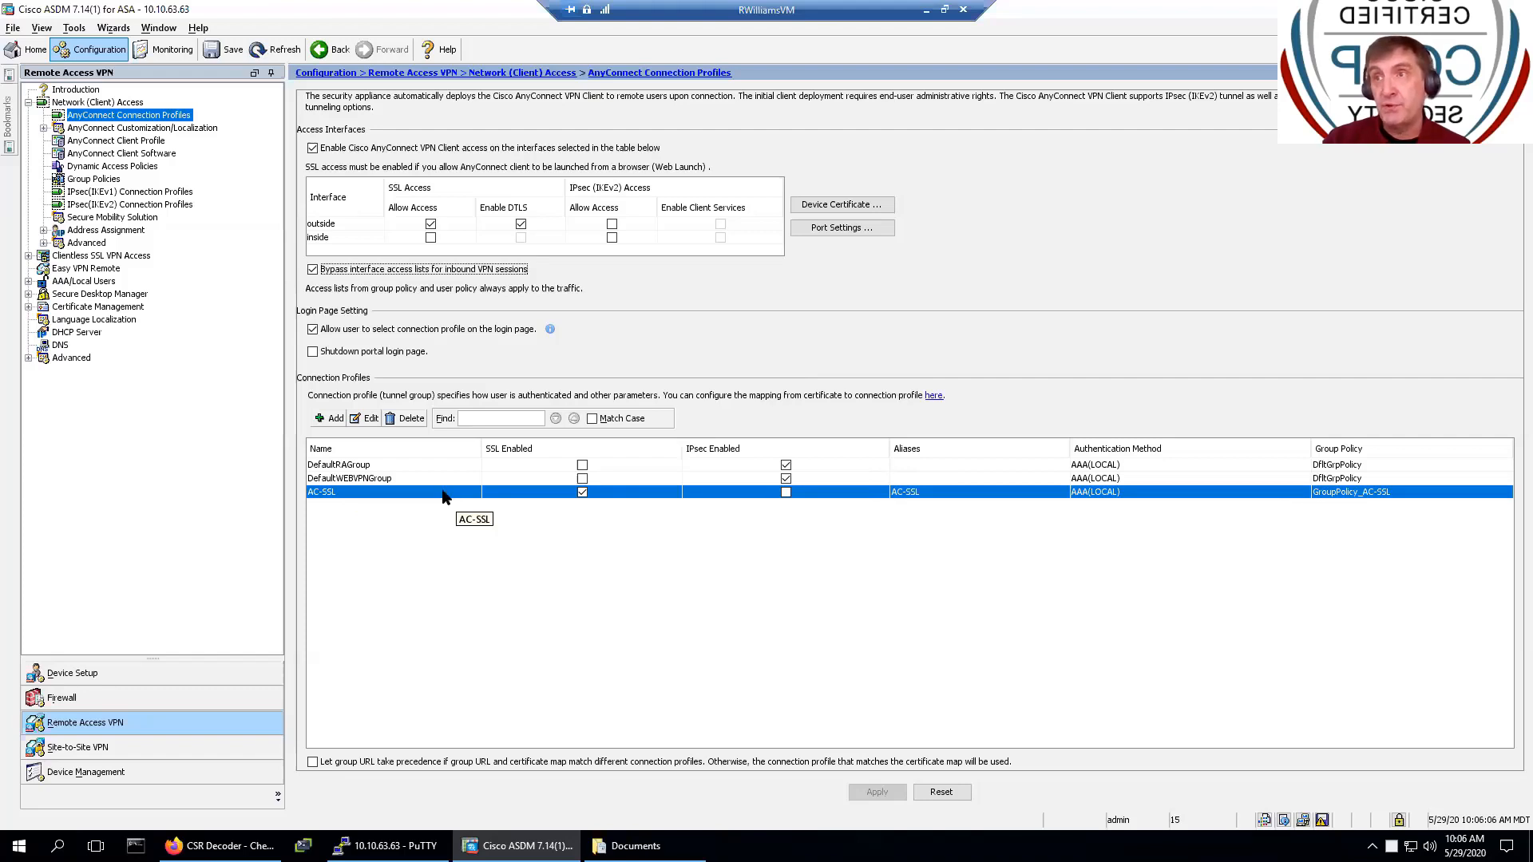
- Open the AC-SSL connection profile and keep LOCAL as its authentication server group
{"action": "left_click", "coordinate": [364, 419]}
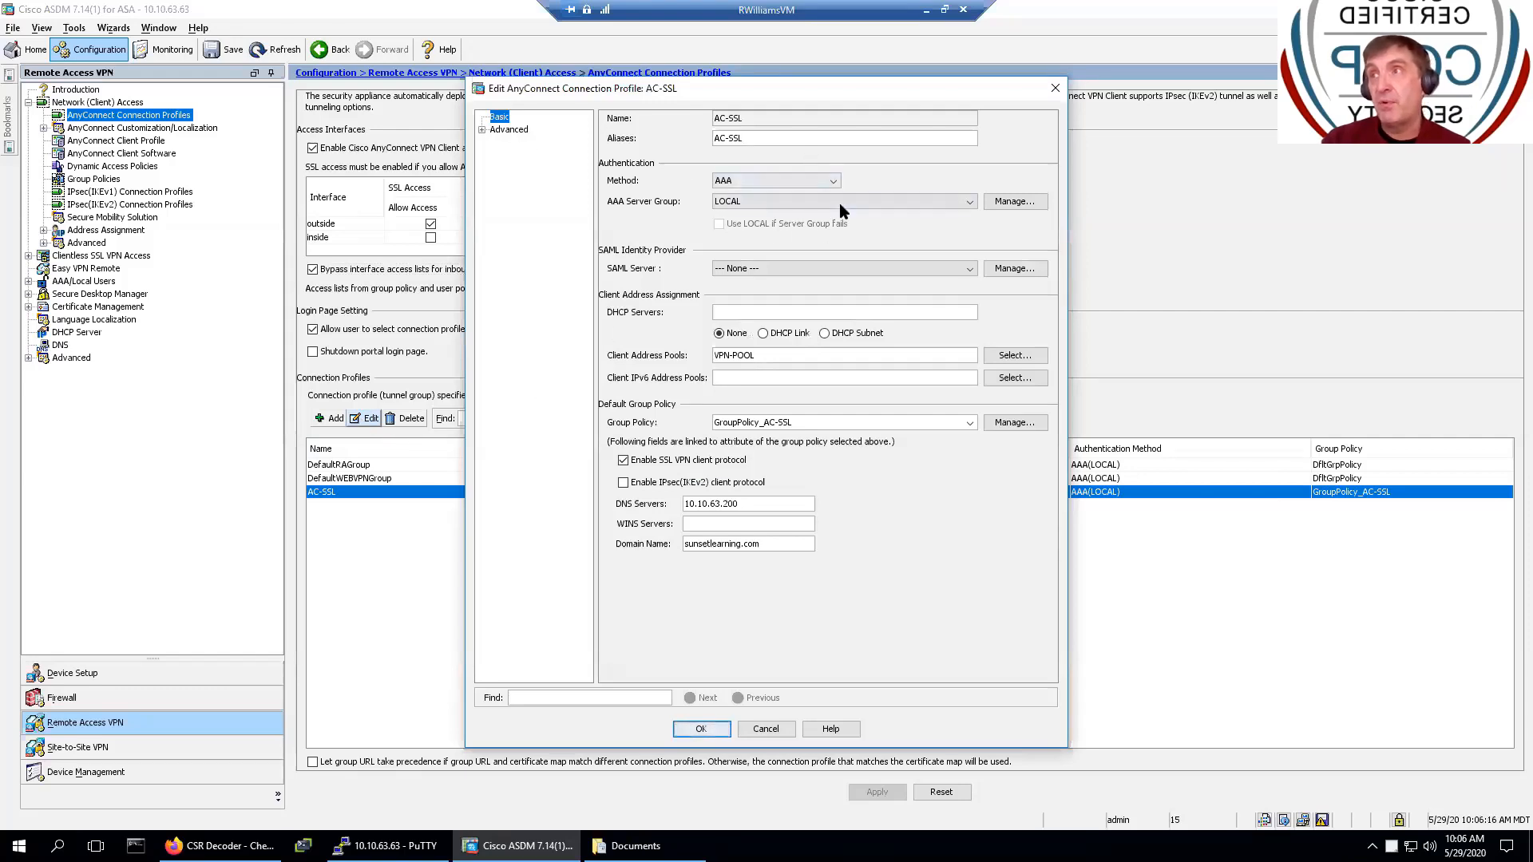
{"action": "left_click", "coordinate": [794, 205]}
{"action": "left_click", "coordinate": [798, 217]}
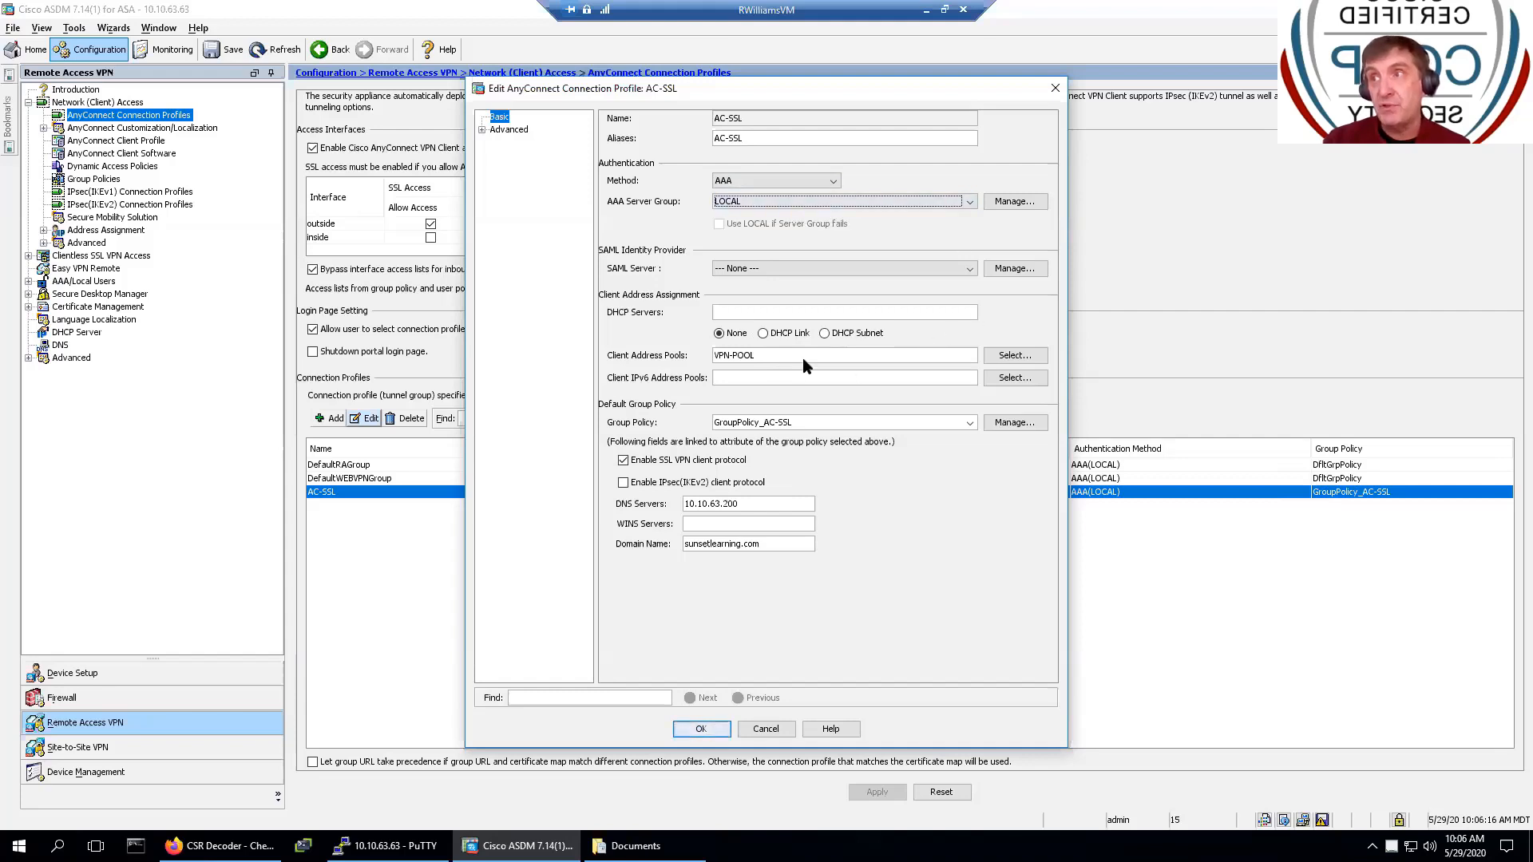
- Inspect GroupPolicy_AC-SSL's split tunneling settings, close without changes, and confirm the AC-SSL profile
{"action": "left_click", "coordinate": [1021, 435]}
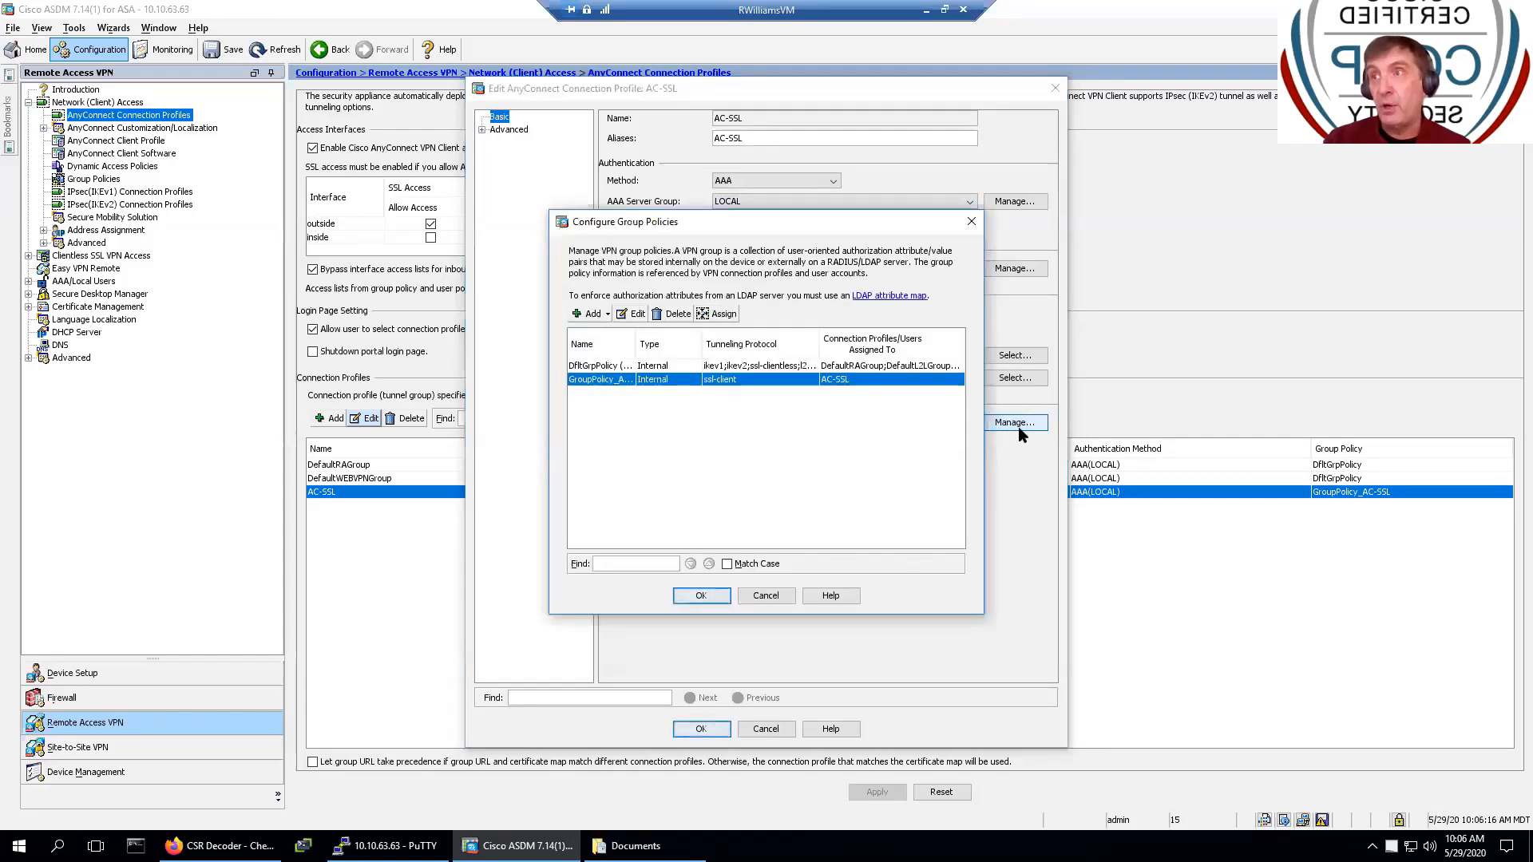
{"action": "left_click", "coordinate": [633, 316]}
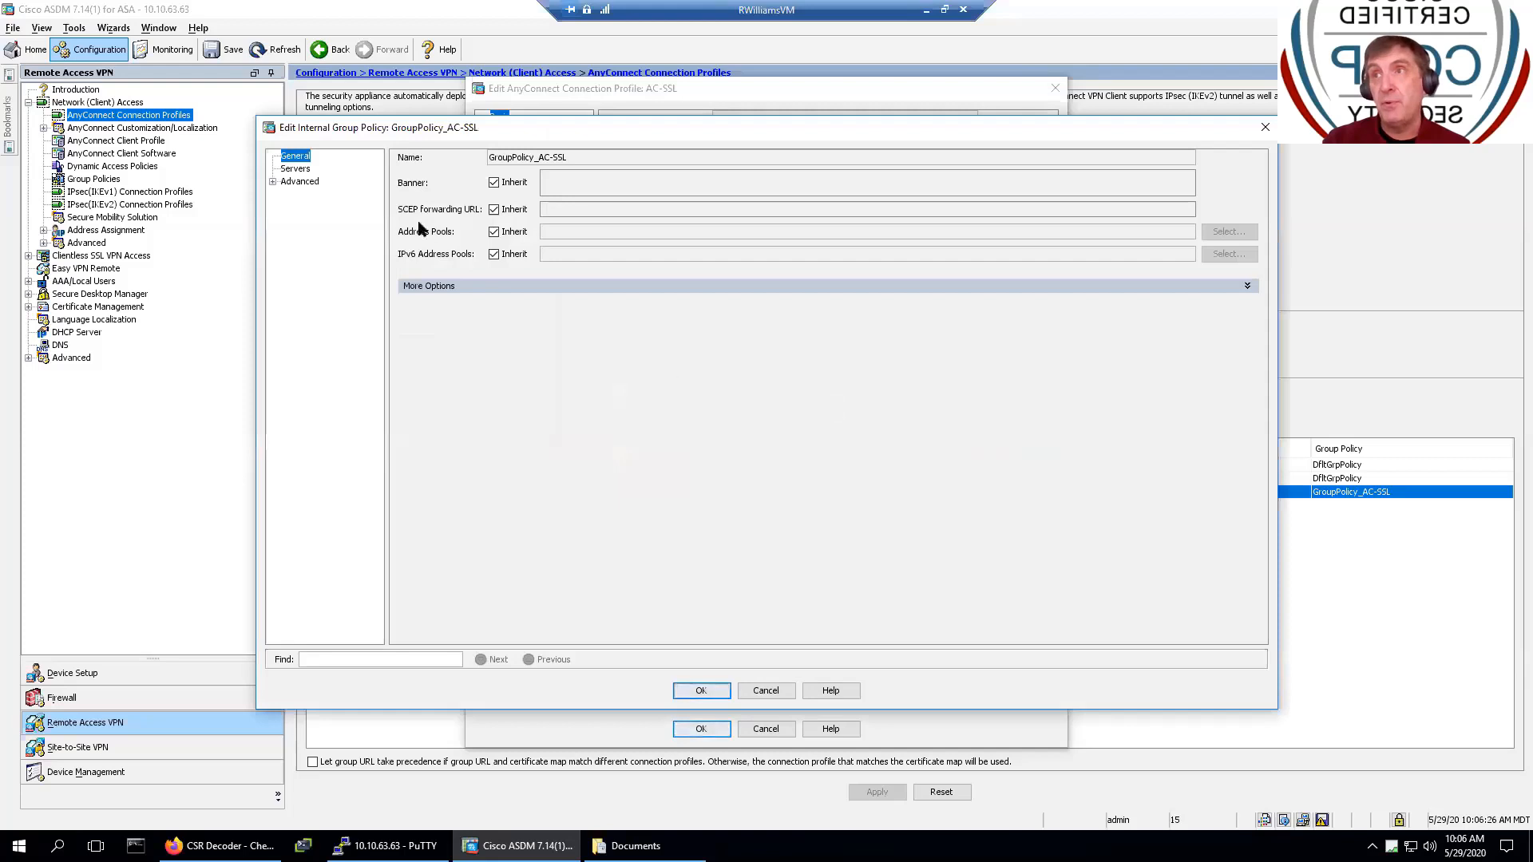
{"action": "left_click", "coordinate": [273, 182]}
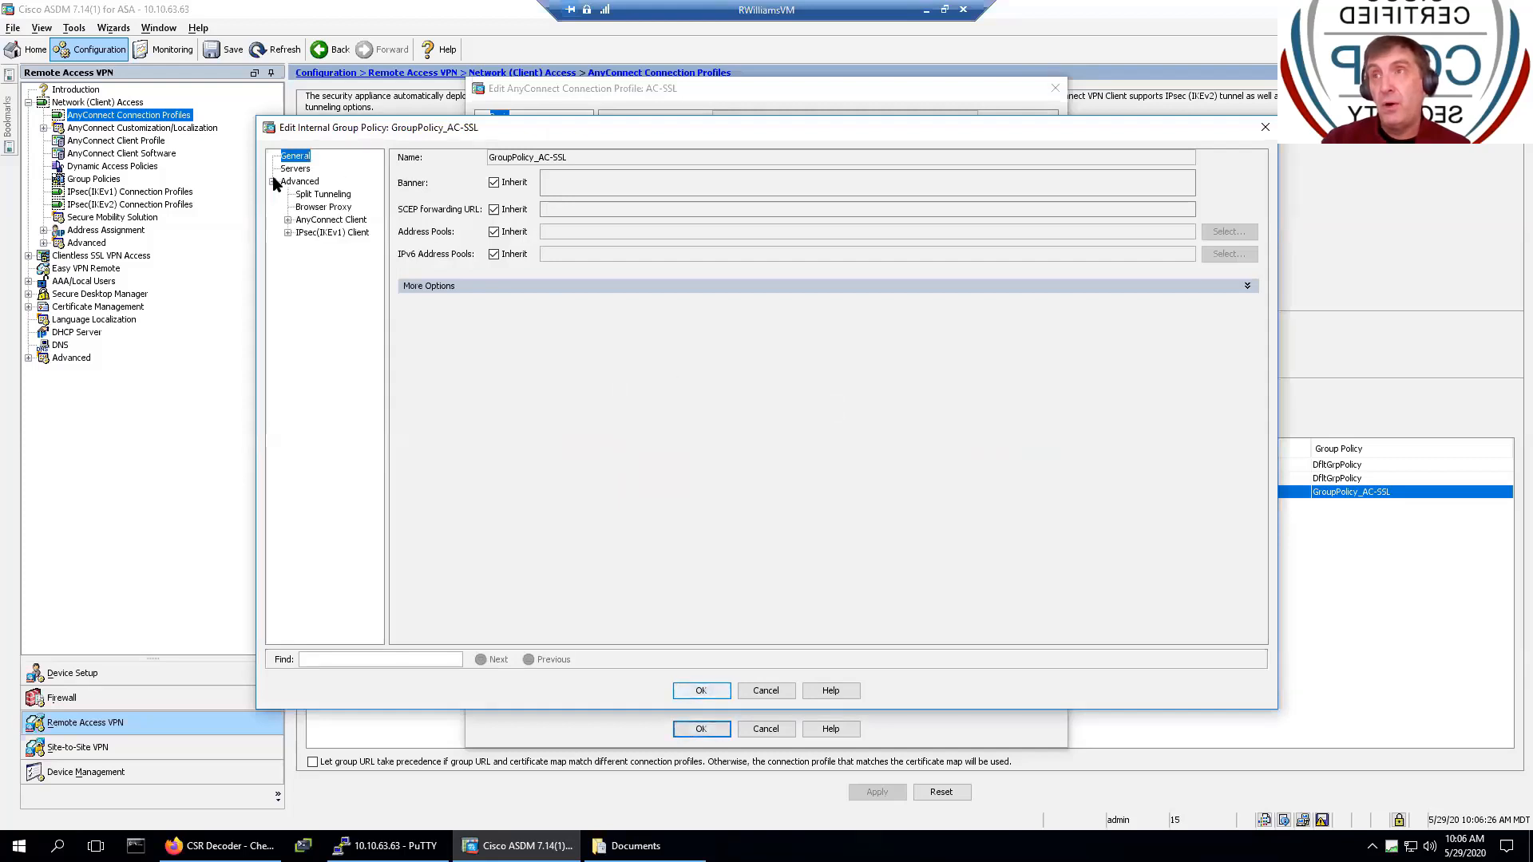
{"action": "left_click", "coordinate": [316, 195]}
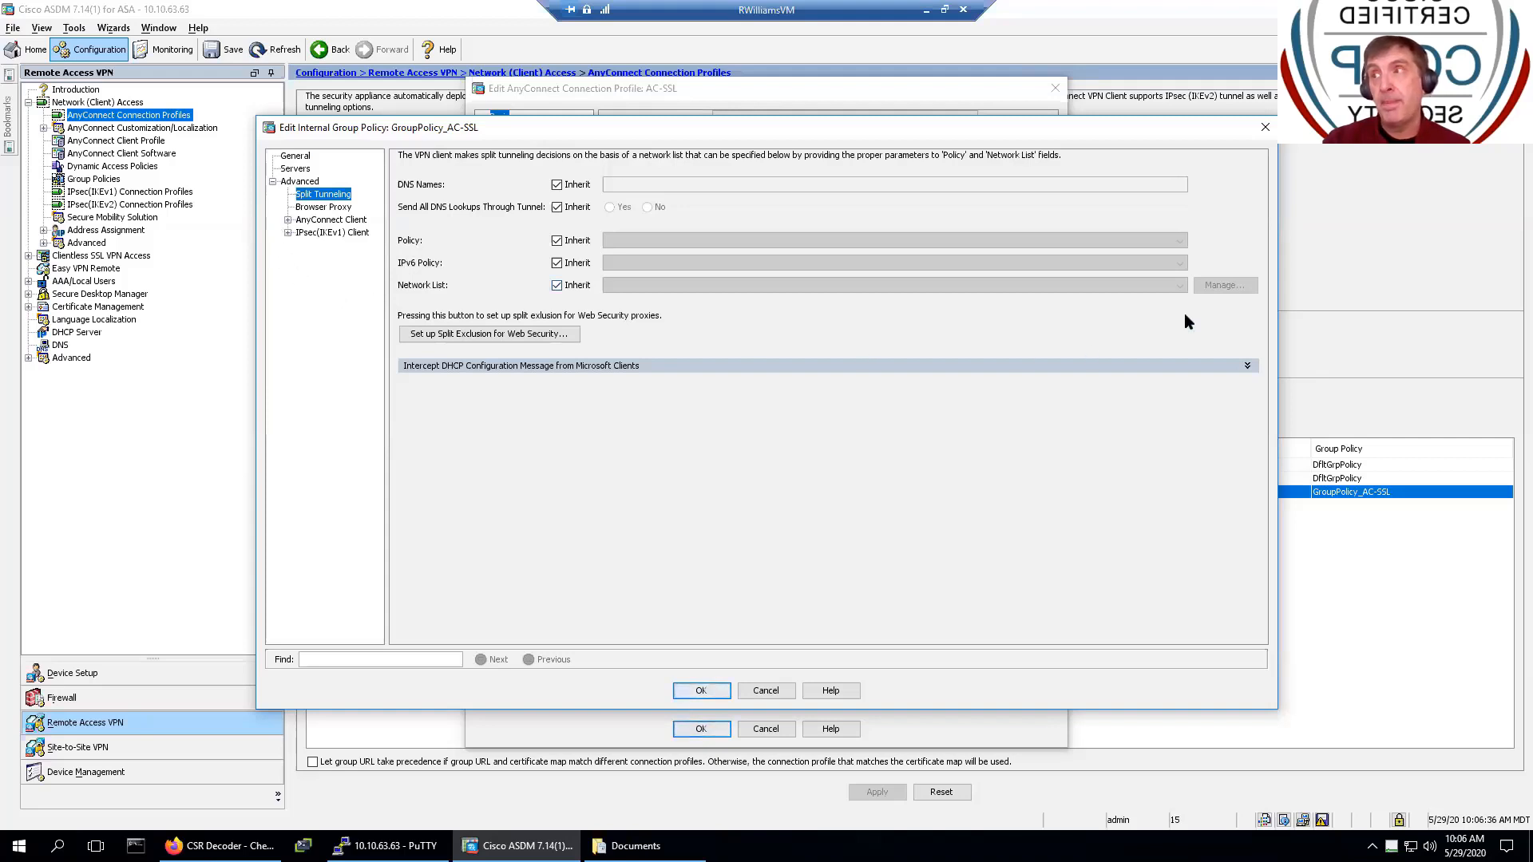
{"action": "left_click", "coordinate": [1264, 127]}
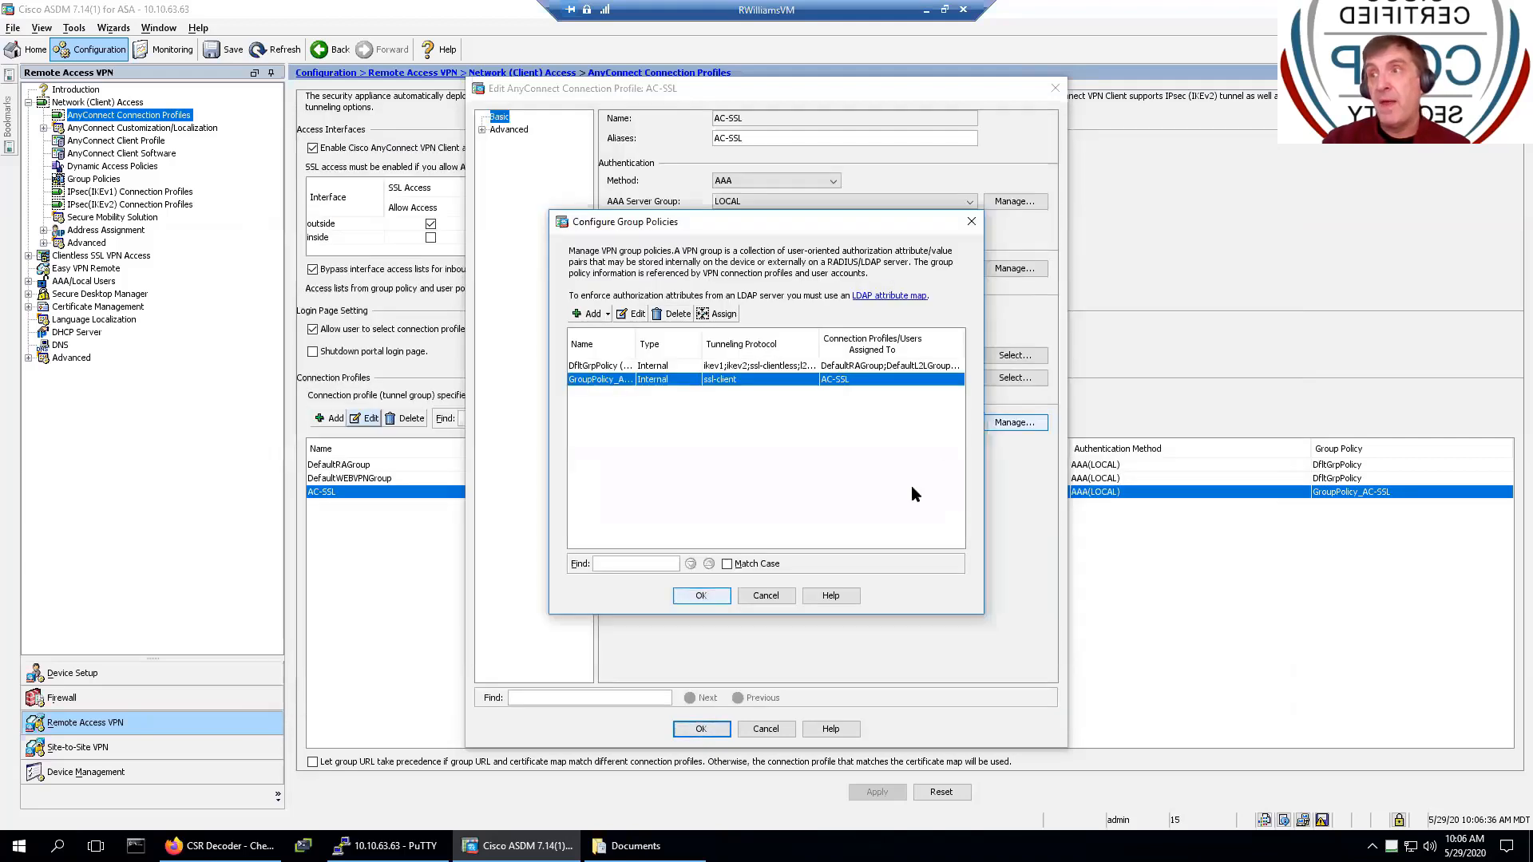
{"action": "left_click", "coordinate": [772, 595]}
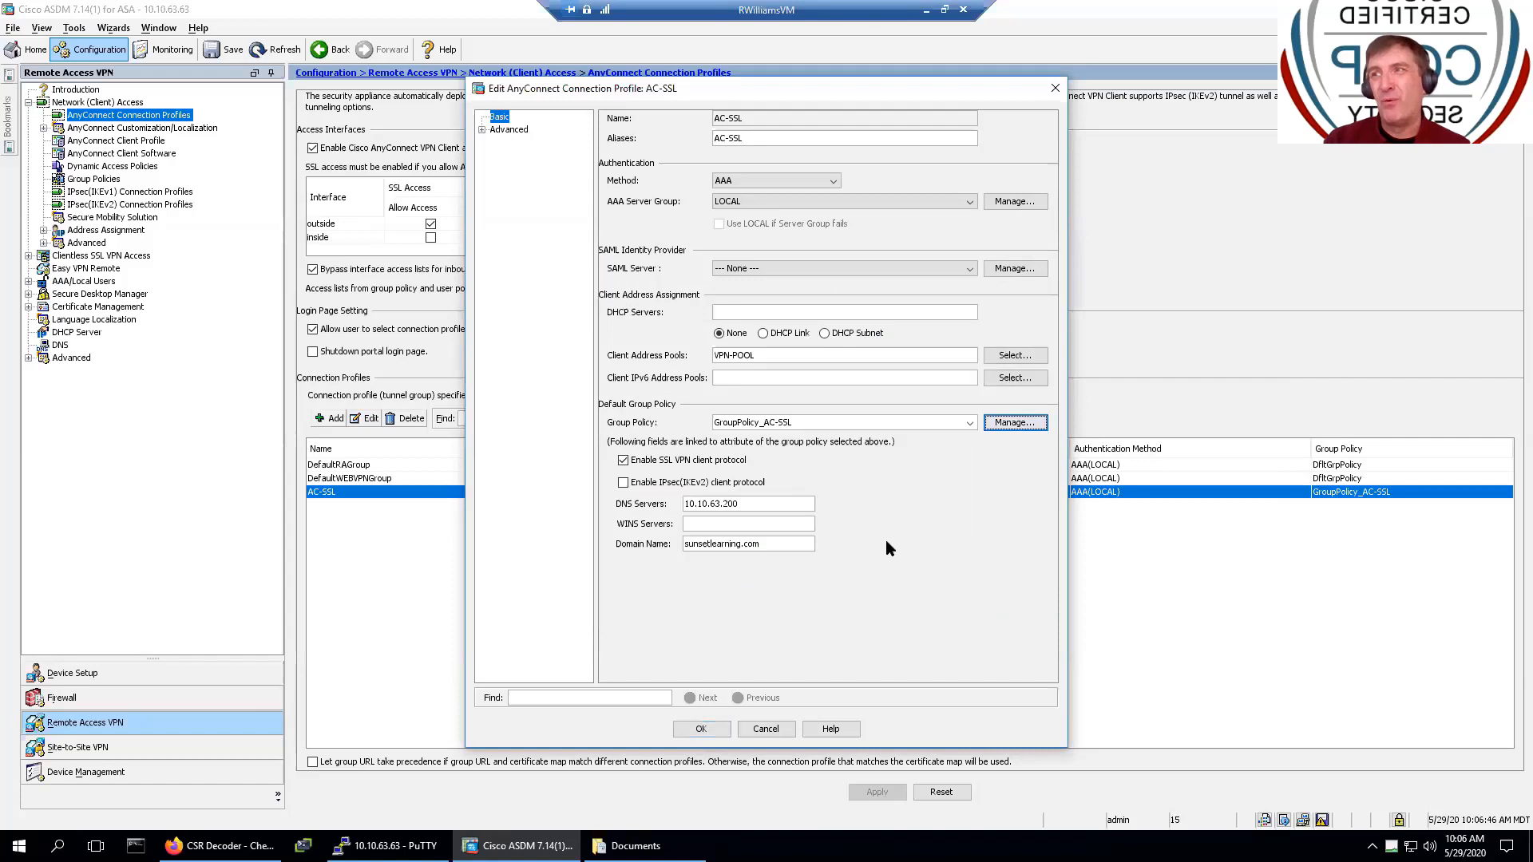
{"action": "left_click", "coordinate": [700, 728]}
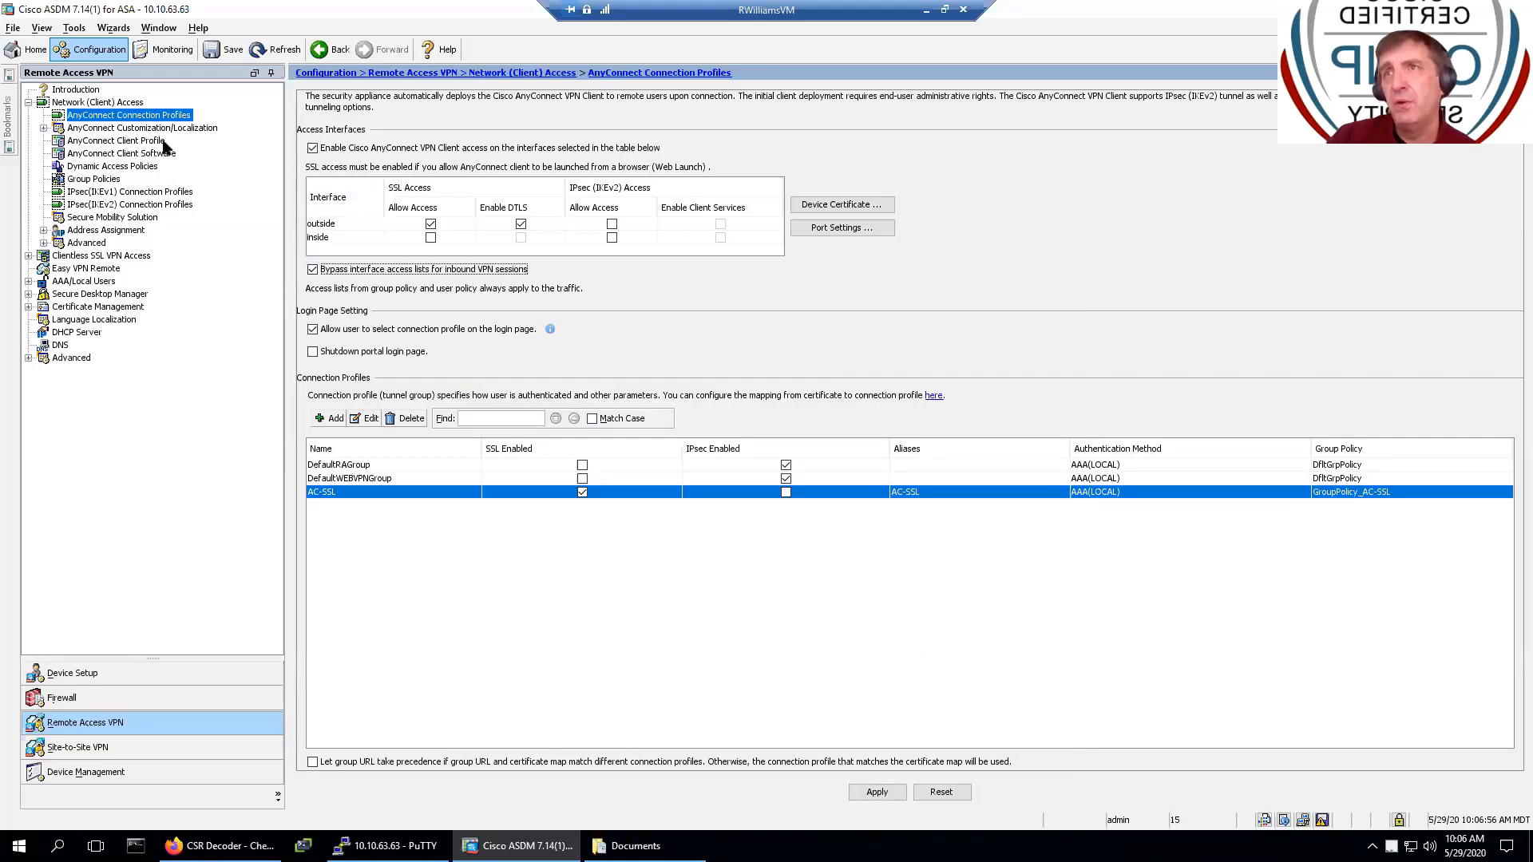
- Add client profile SSL-VPN (disk0:/ssl-vpn.xml) assigned to GroupPolicy_AC-SSL
{"action": "left_click", "coordinate": [119, 140]}
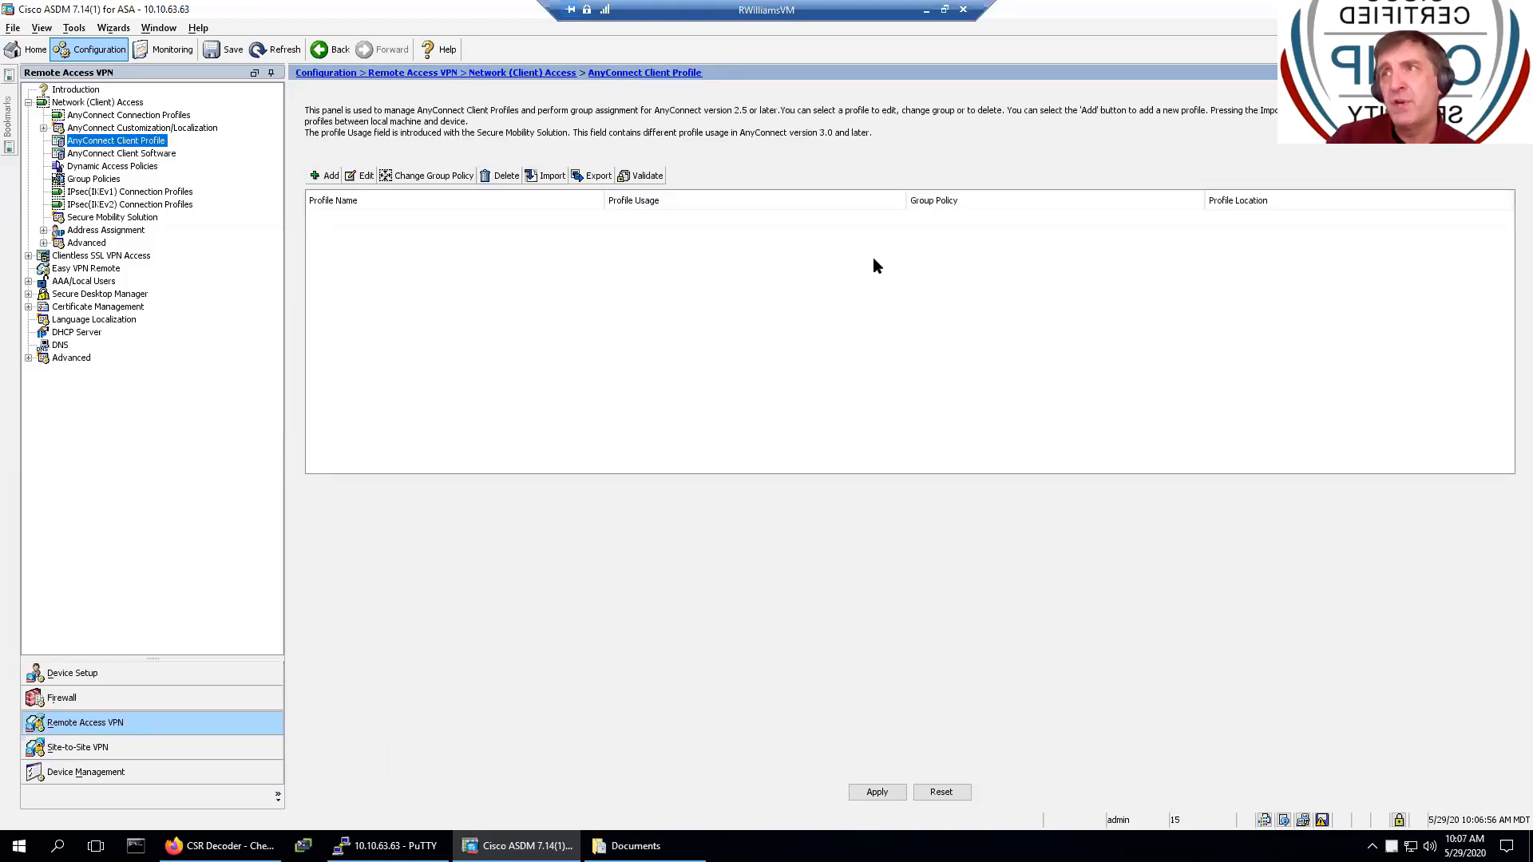
{"action": "left_click", "coordinate": [322, 175]}
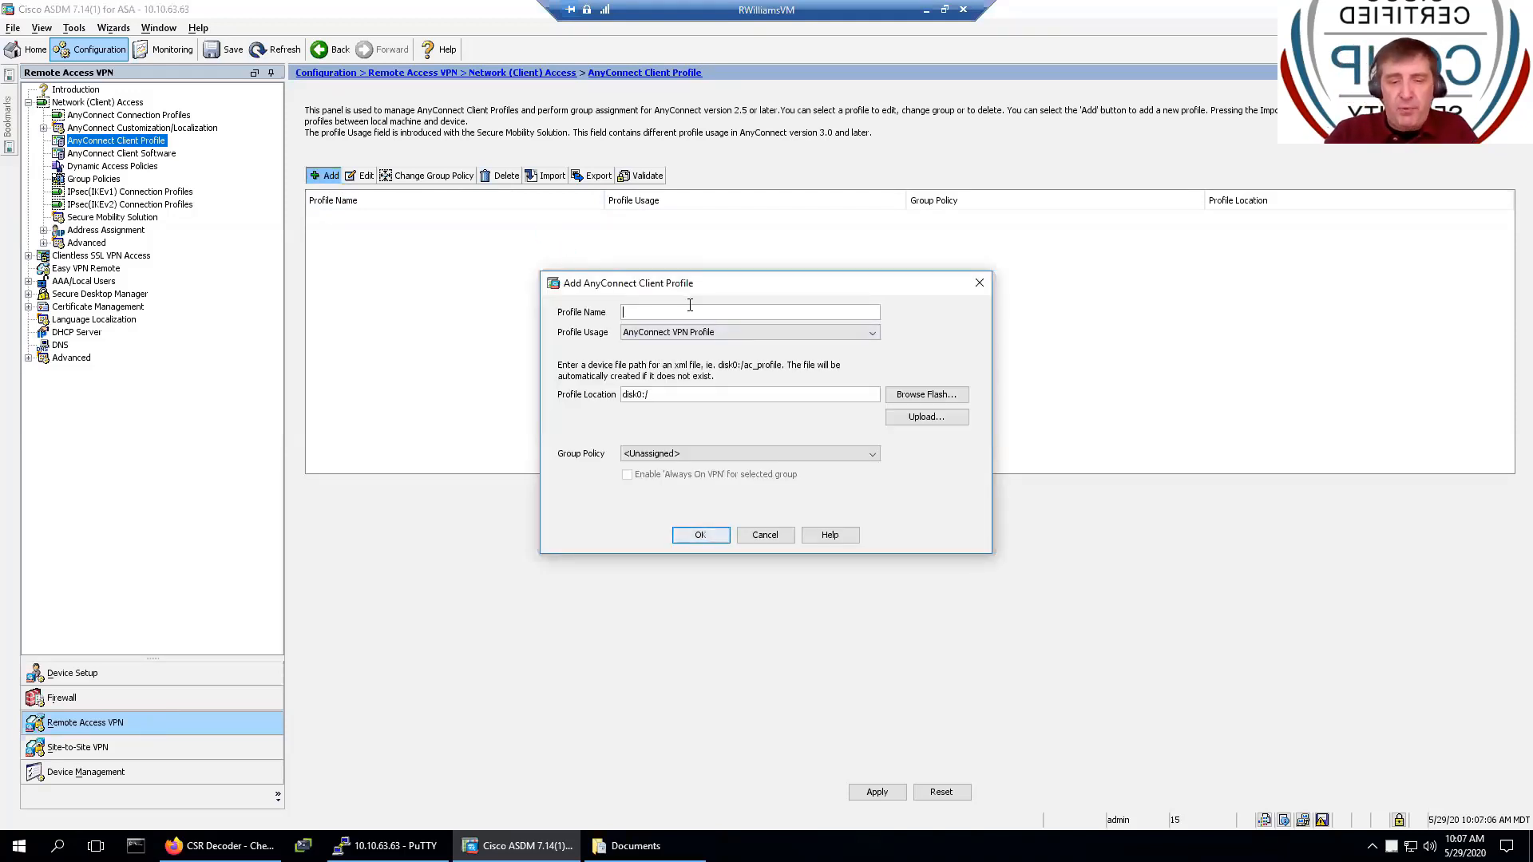
{"action": "type", "text": "SSL-"}
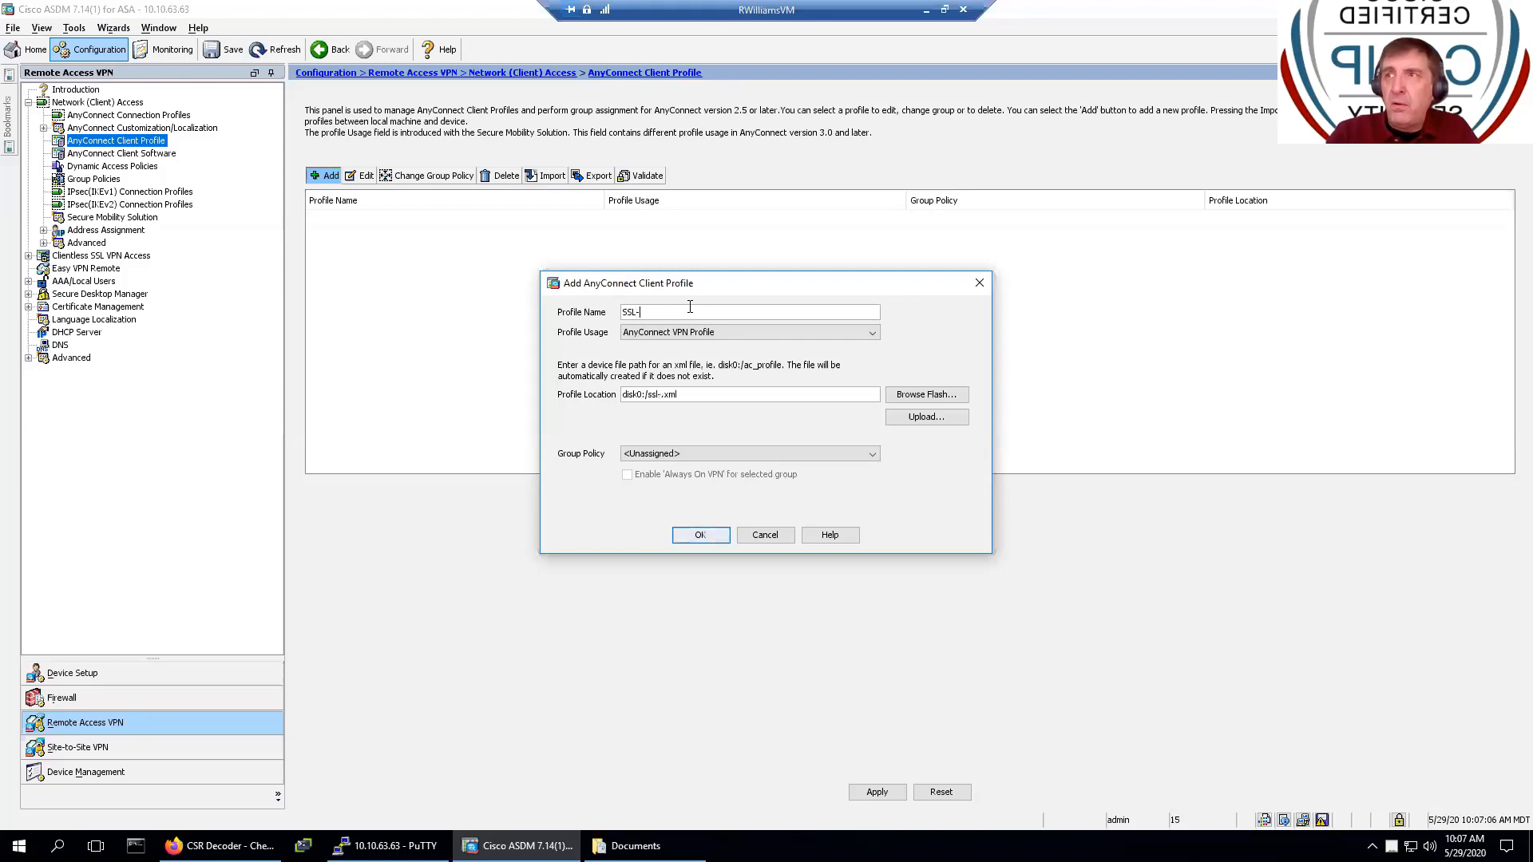
{"action": "type", "text": "VPN"}
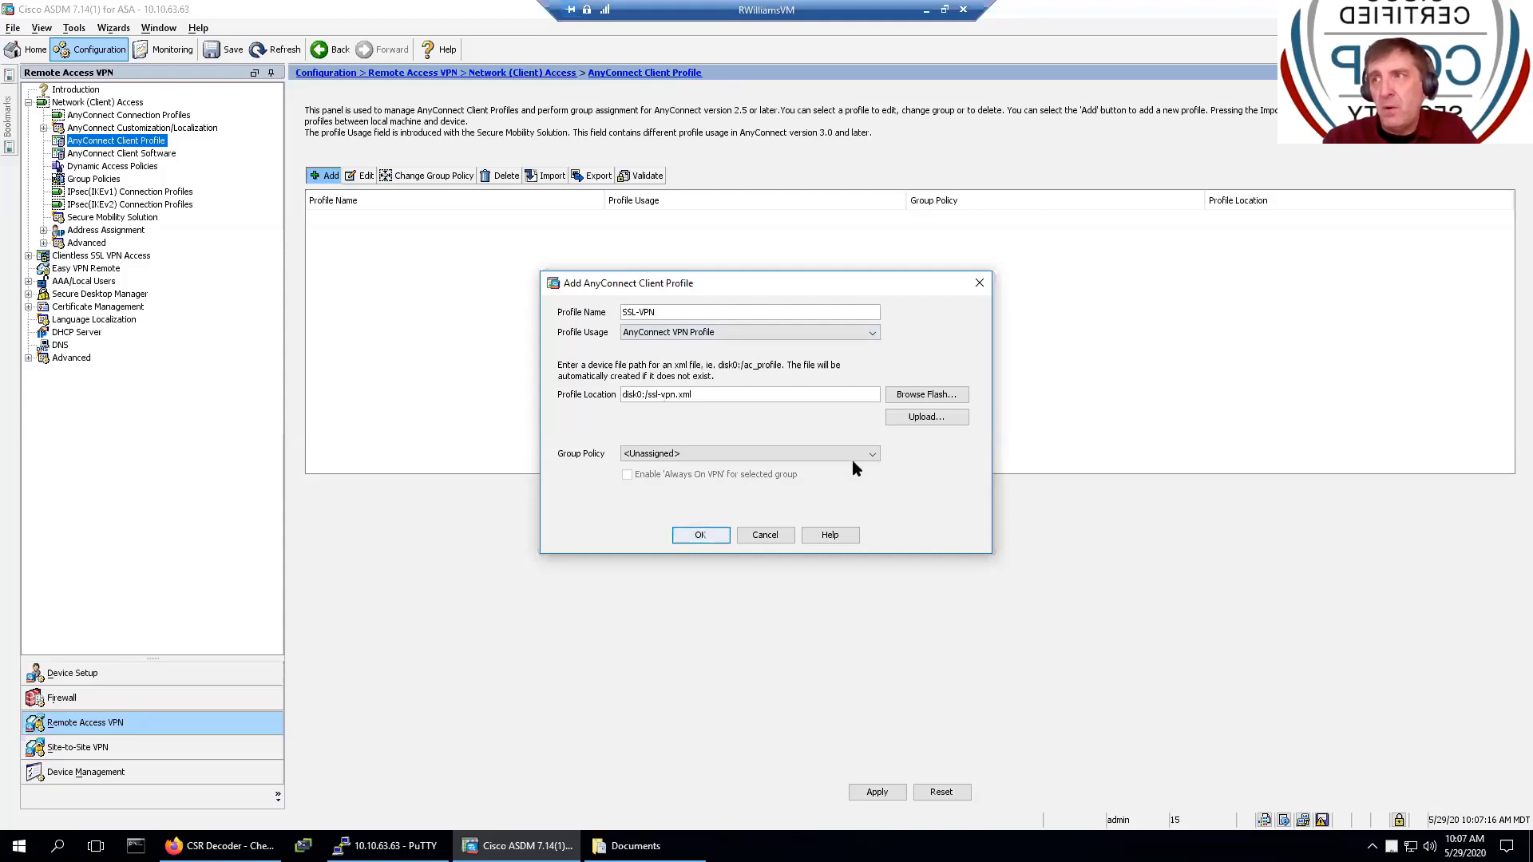
{"action": "left_click", "coordinate": [872, 453]}
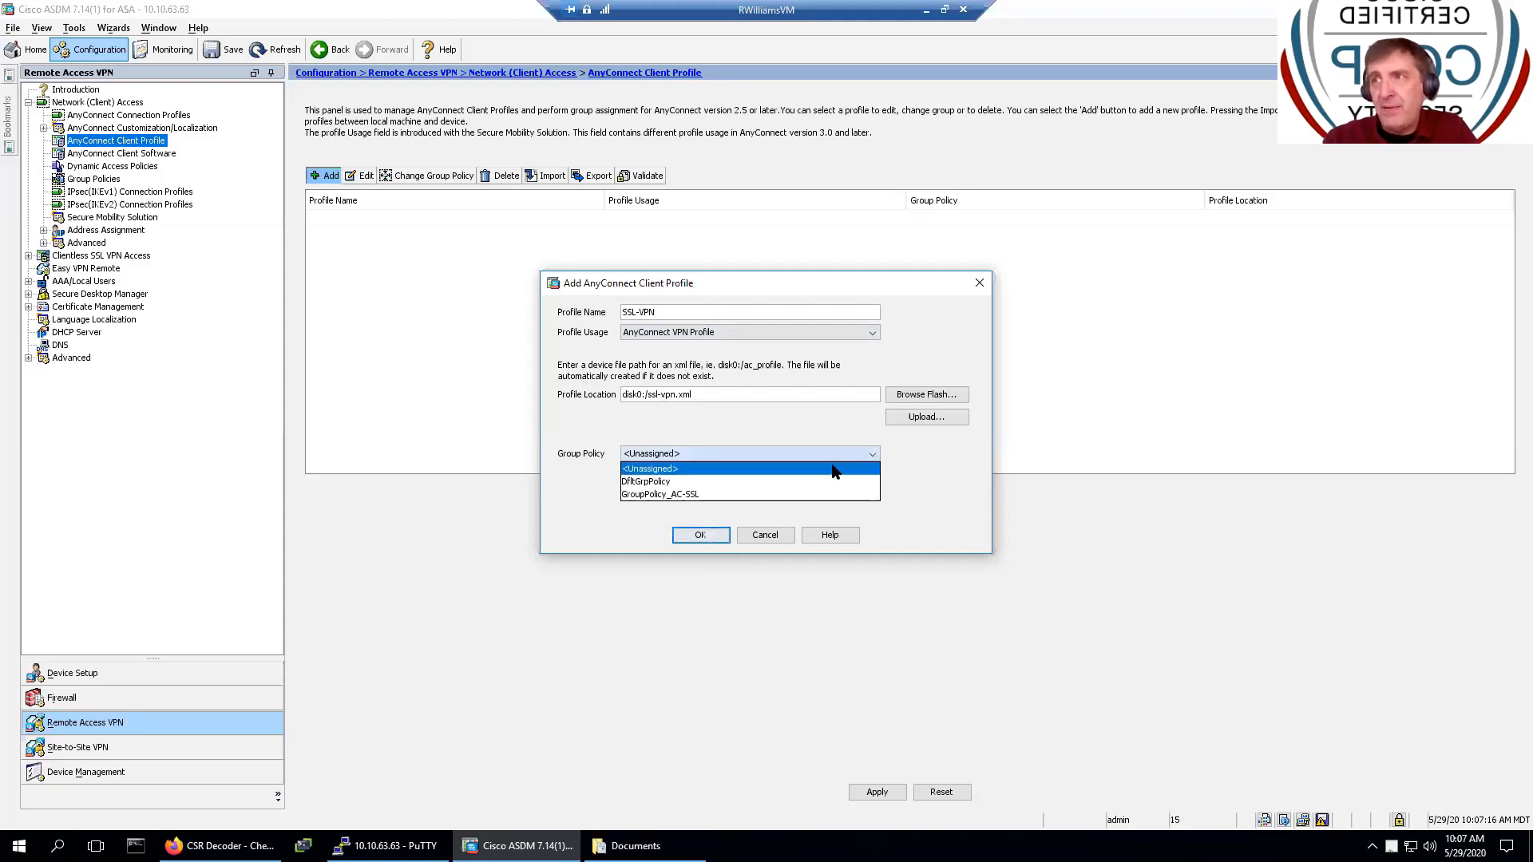
{"action": "left_click", "coordinate": [786, 491]}
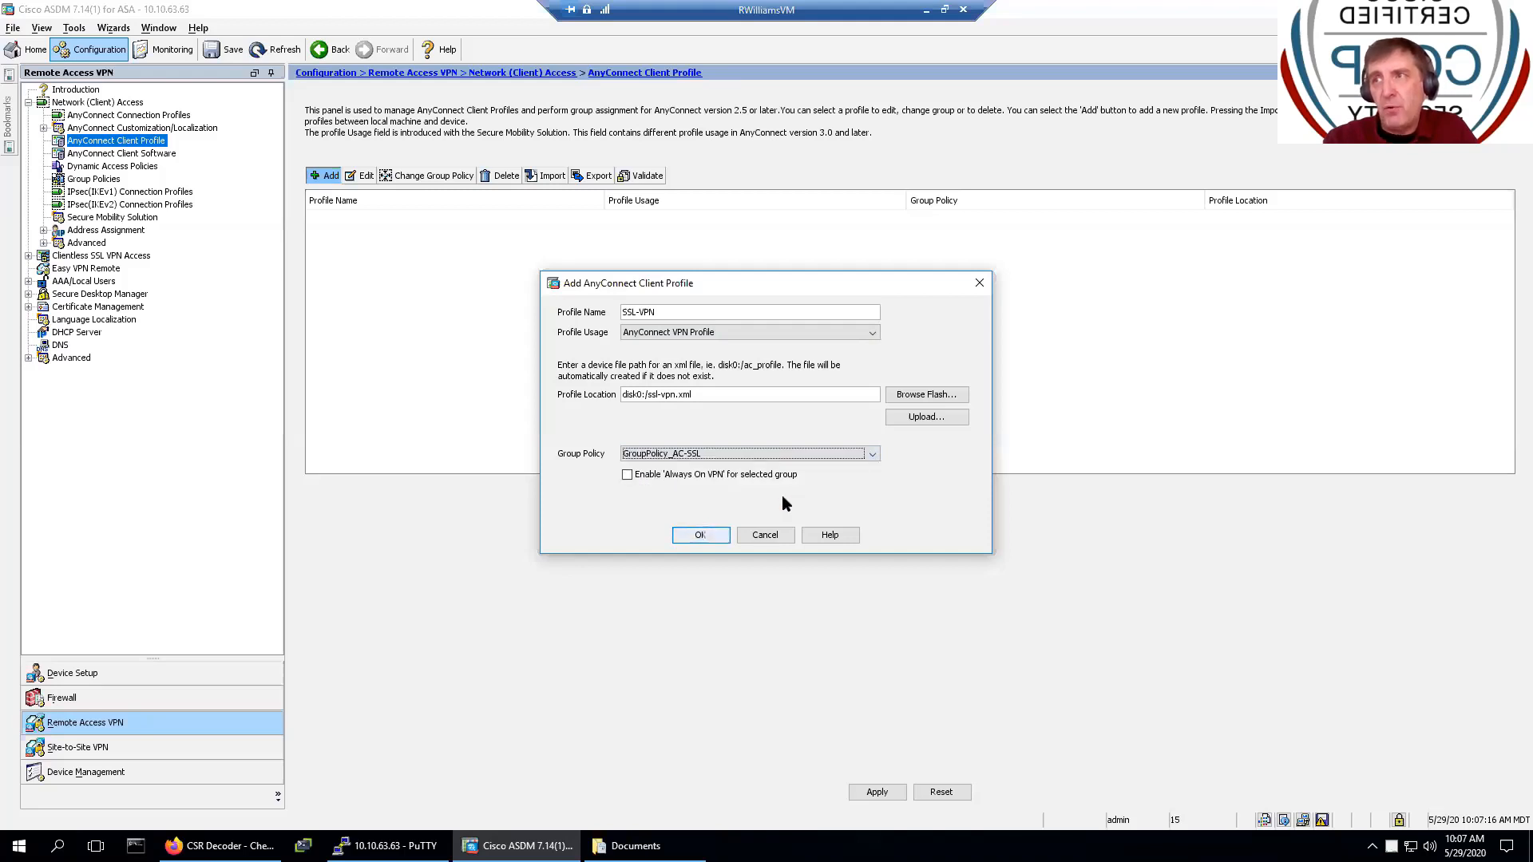
{"action": "left_click", "coordinate": [690, 537]}
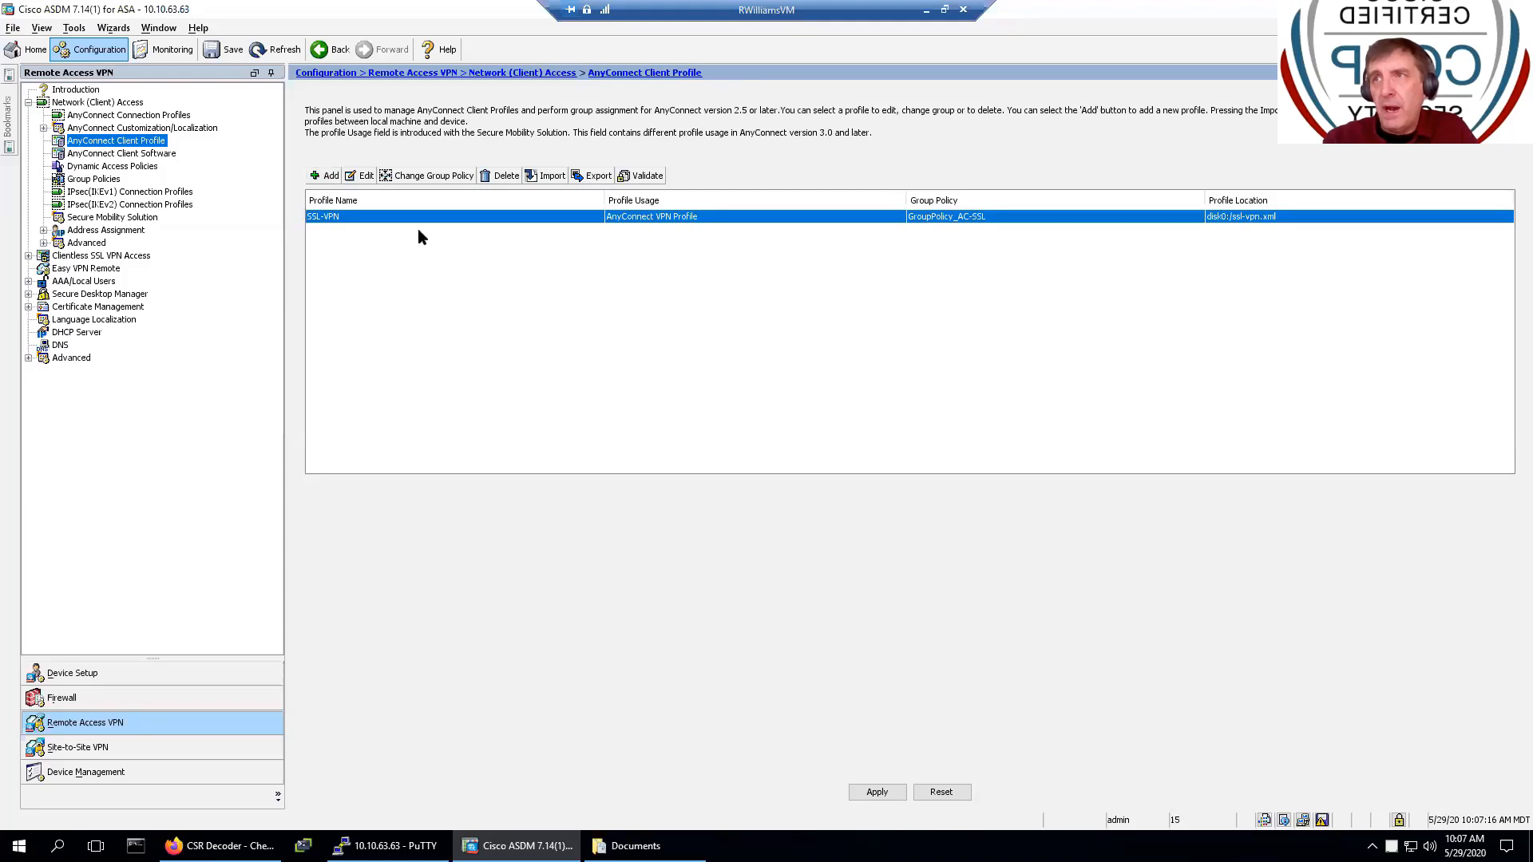
- Open the SSL-VPN profile editor and browse its preferences to the Server List
{"action": "left_click", "coordinate": [363, 179]}
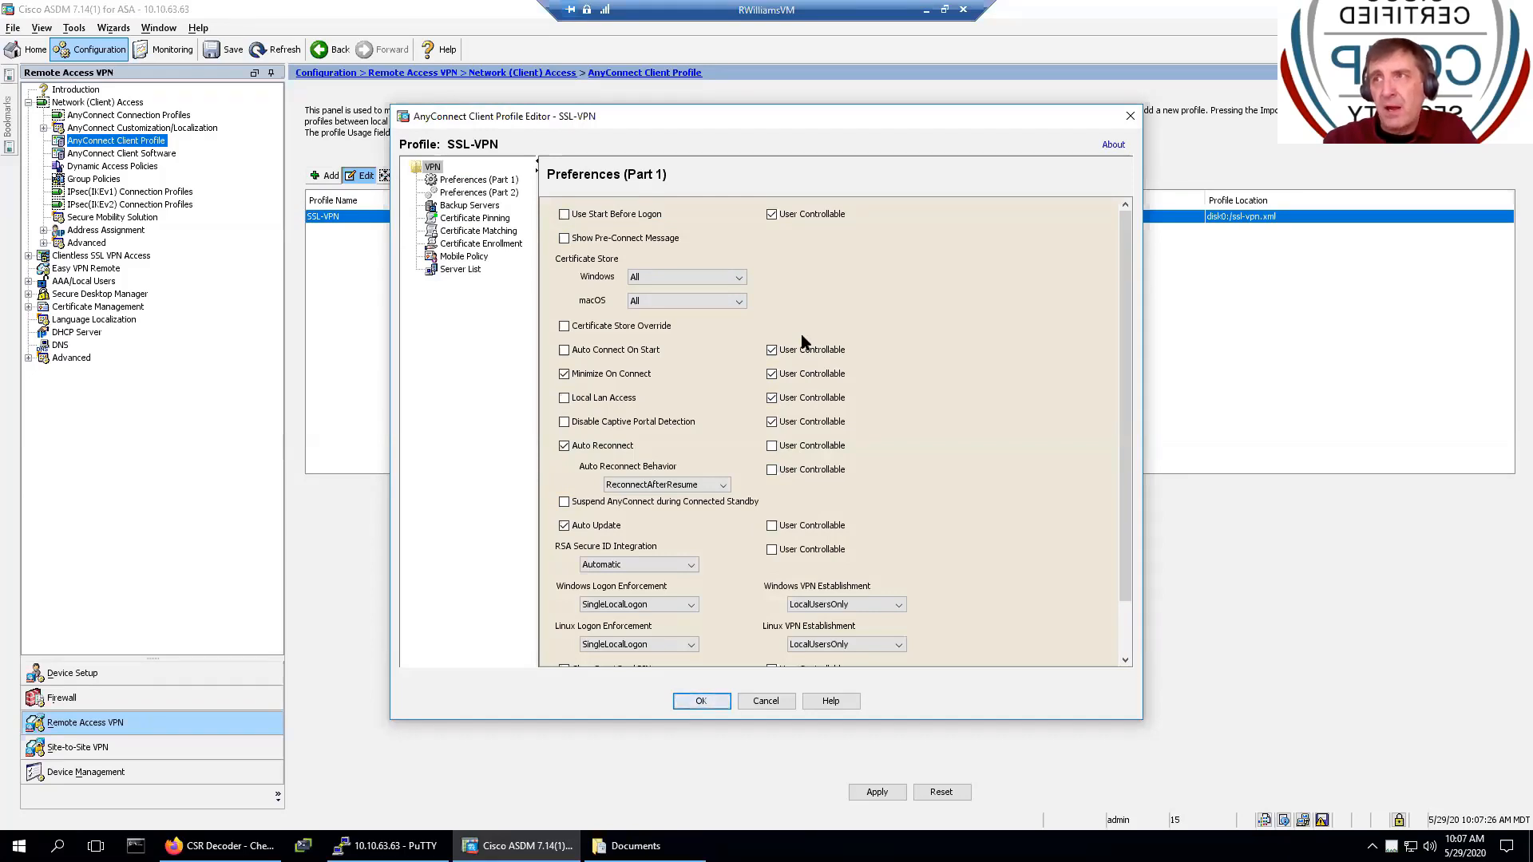
{"action": "scroll", "coordinate": [802, 341], "scroll_direction": "down", "scroll_amount": 2}
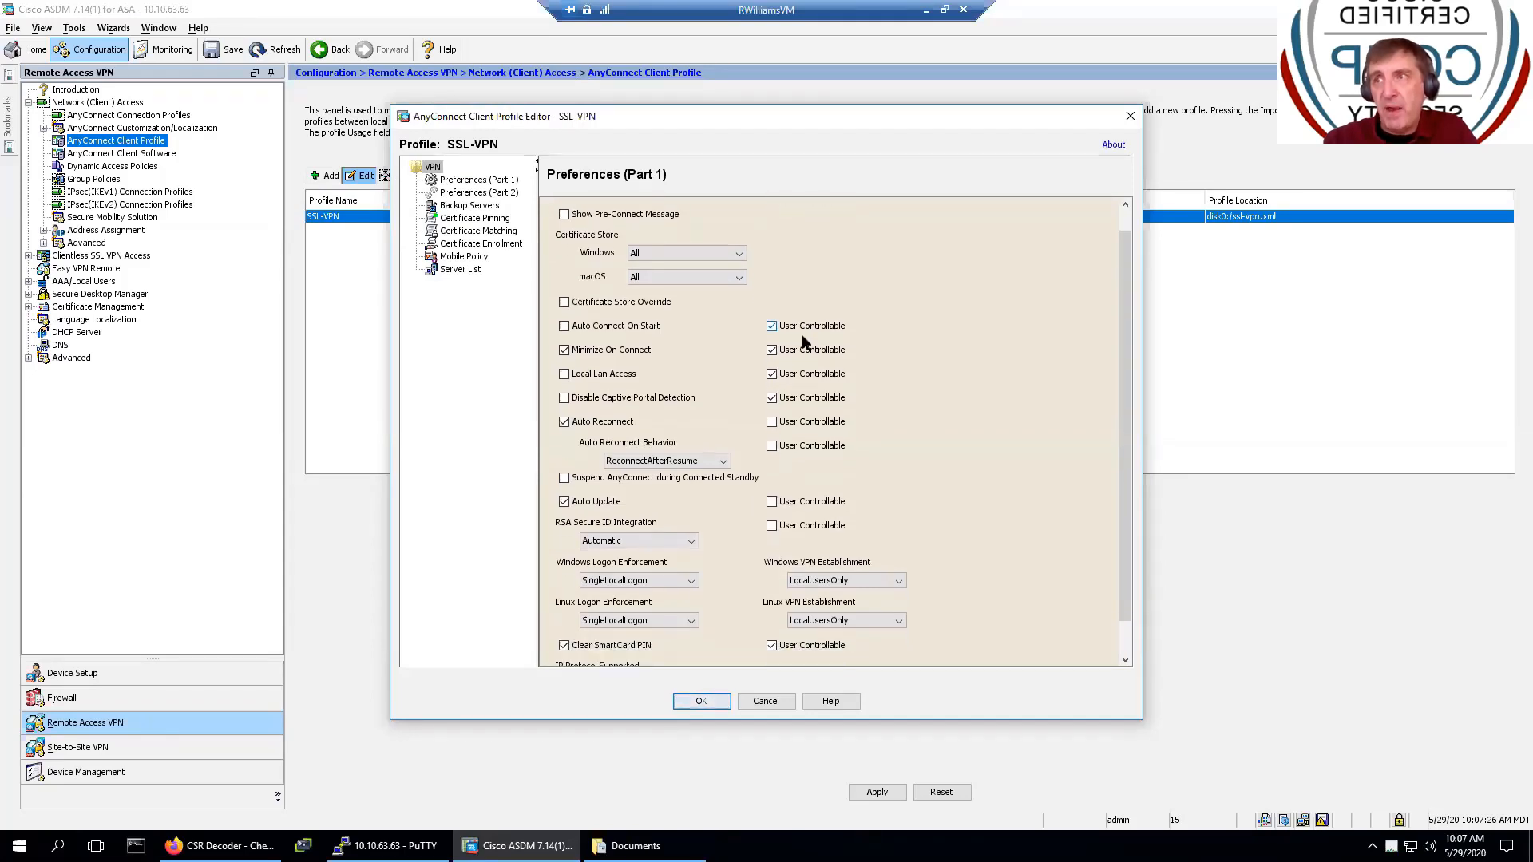
{"action": "scroll", "coordinate": [802, 341], "scroll_direction": "down", "scroll_amount": 3}
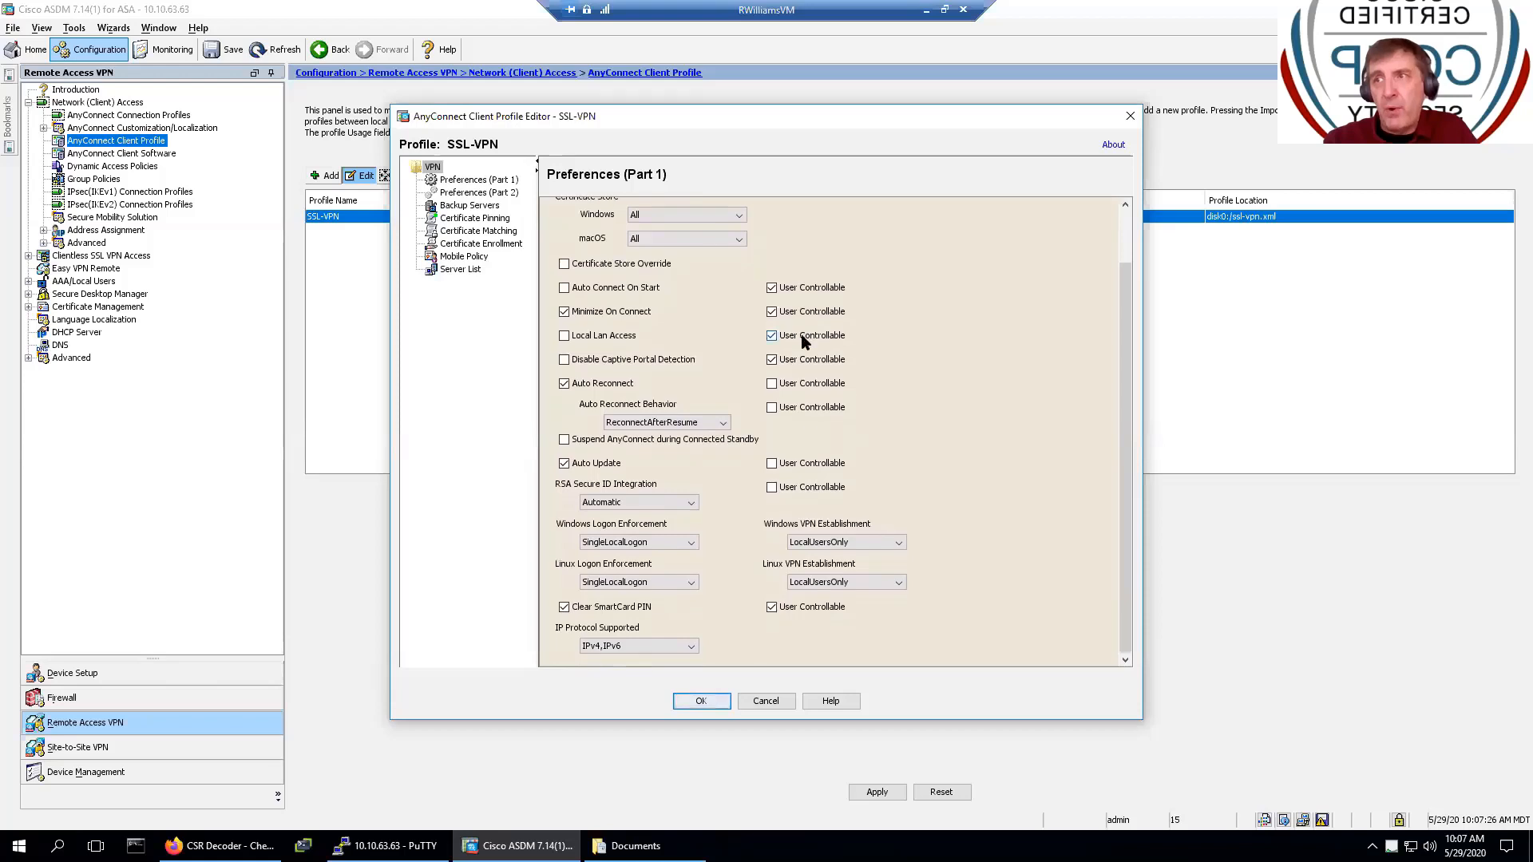
{"action": "left_click", "coordinate": [483, 182]}
{"action": "left_click", "coordinate": [479, 207]}
{"action": "left_click", "coordinate": [479, 194]}
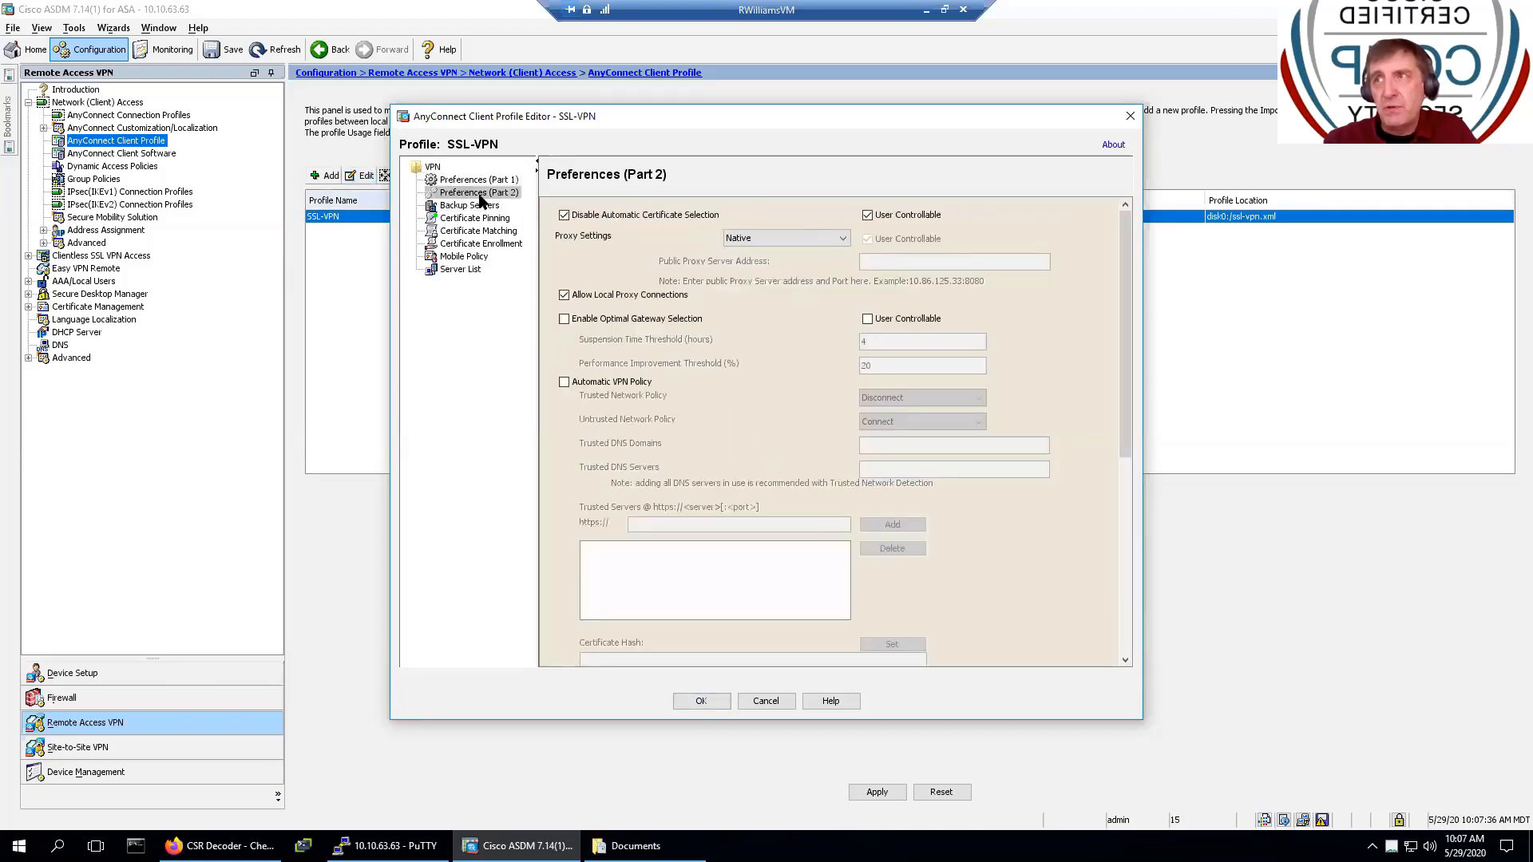
{"action": "scroll", "coordinate": [861, 383], "scroll_direction": "down", "scroll_amount": 4}
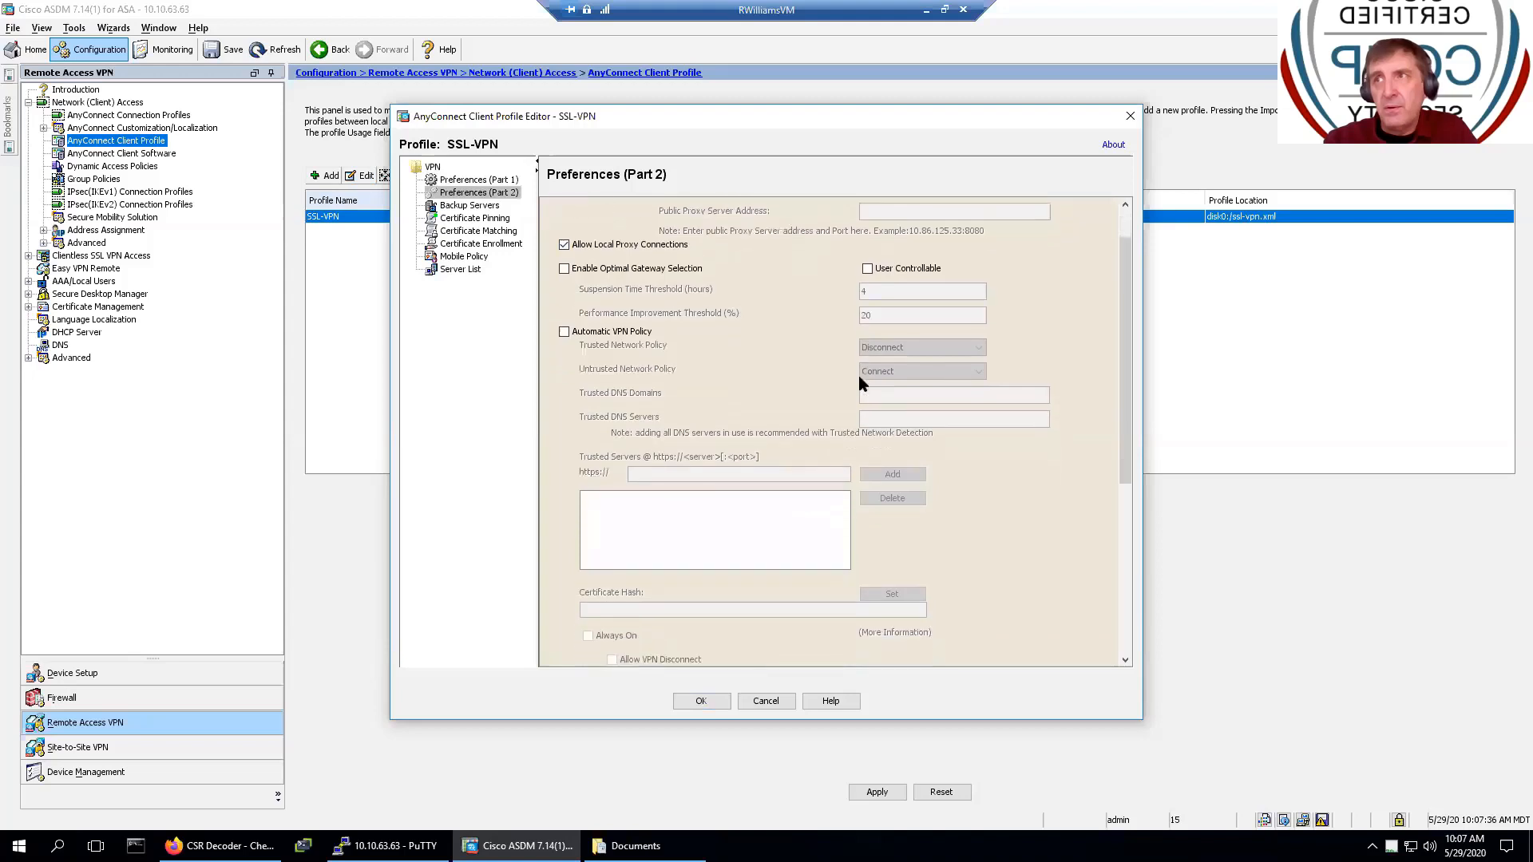
{"action": "left_click", "coordinate": [467, 207]}
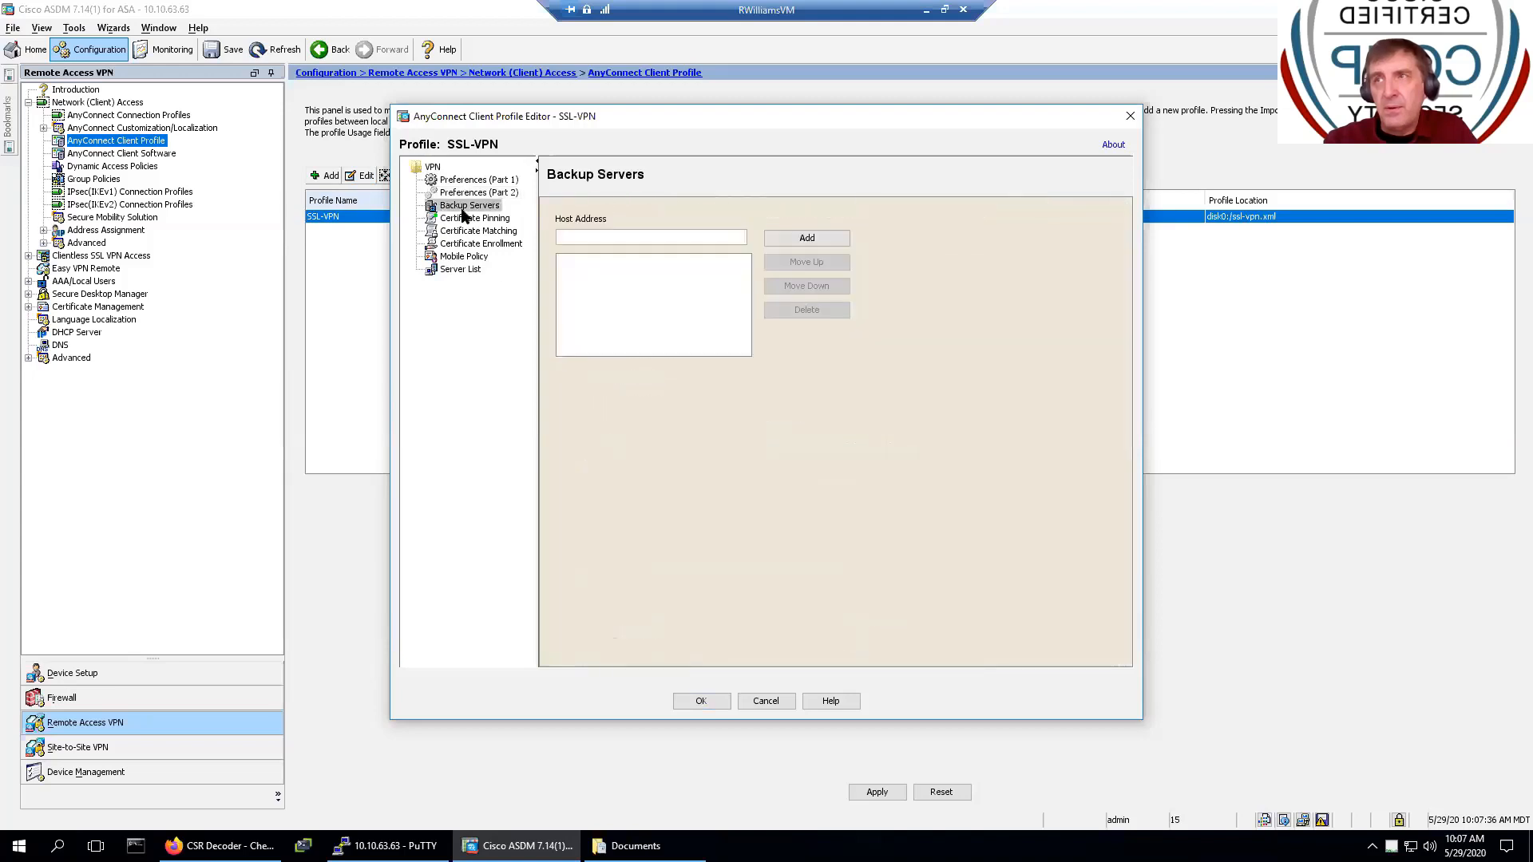
{"action": "left_click", "coordinate": [471, 271]}
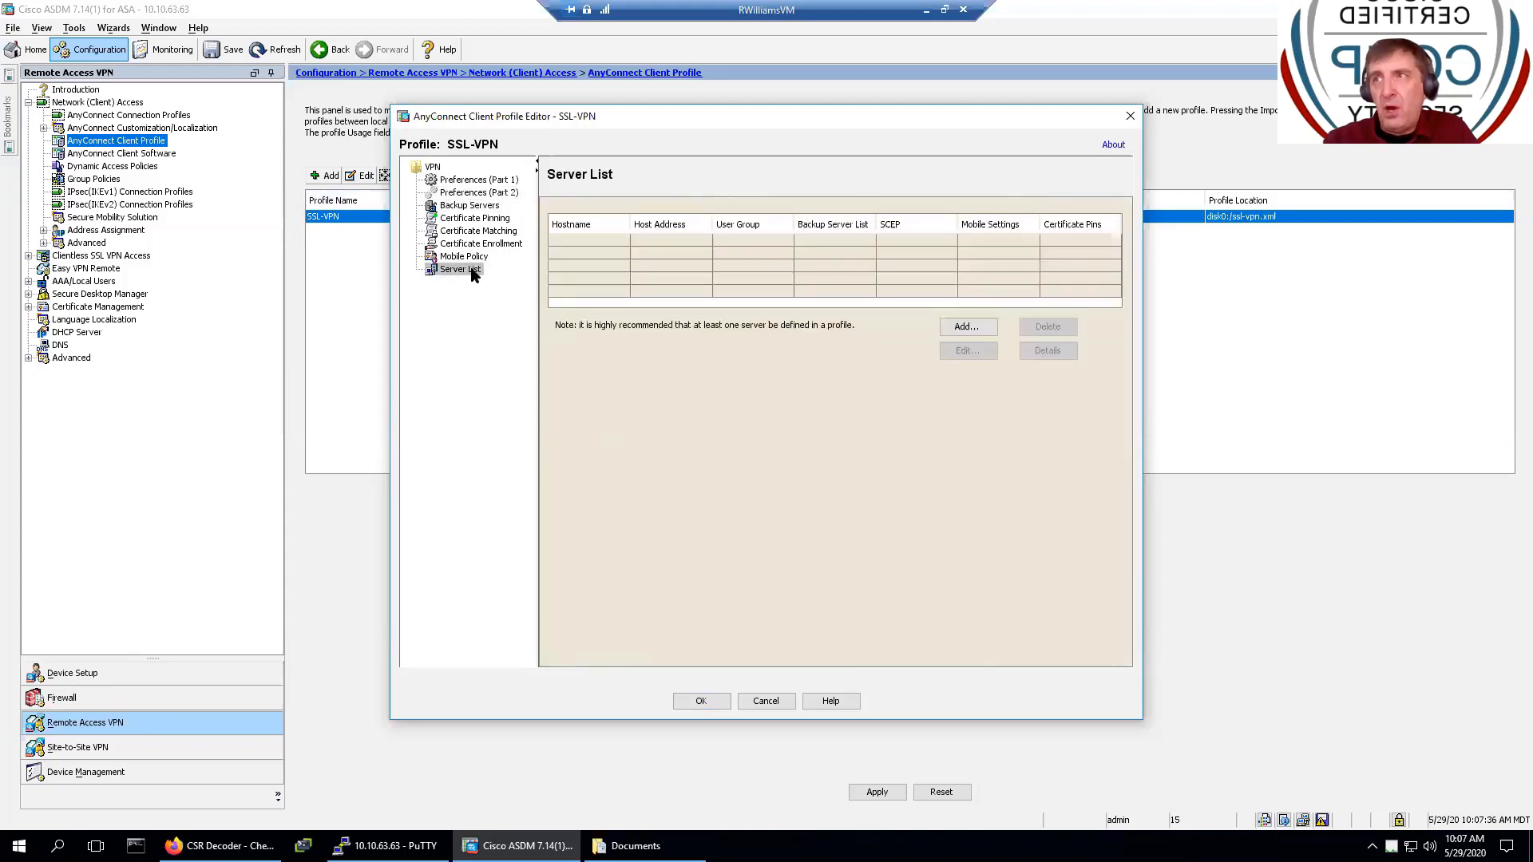
- Add server entry Middle8 with host middle8.sunsetlearning.com
{"action": "left_click", "coordinate": [957, 328]}
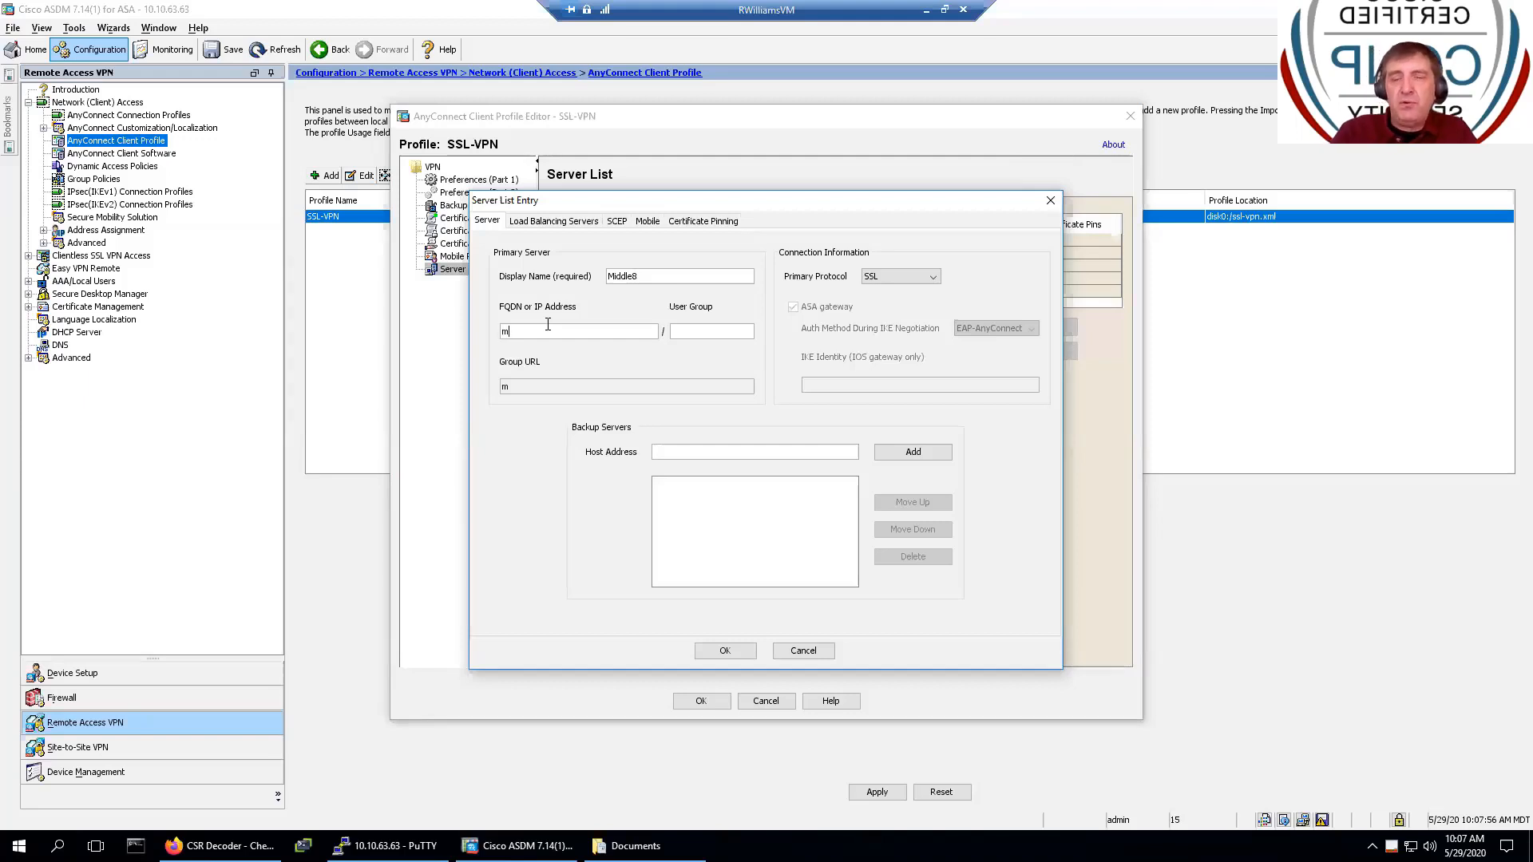
{"action": "key", "text": "BackSpace"}
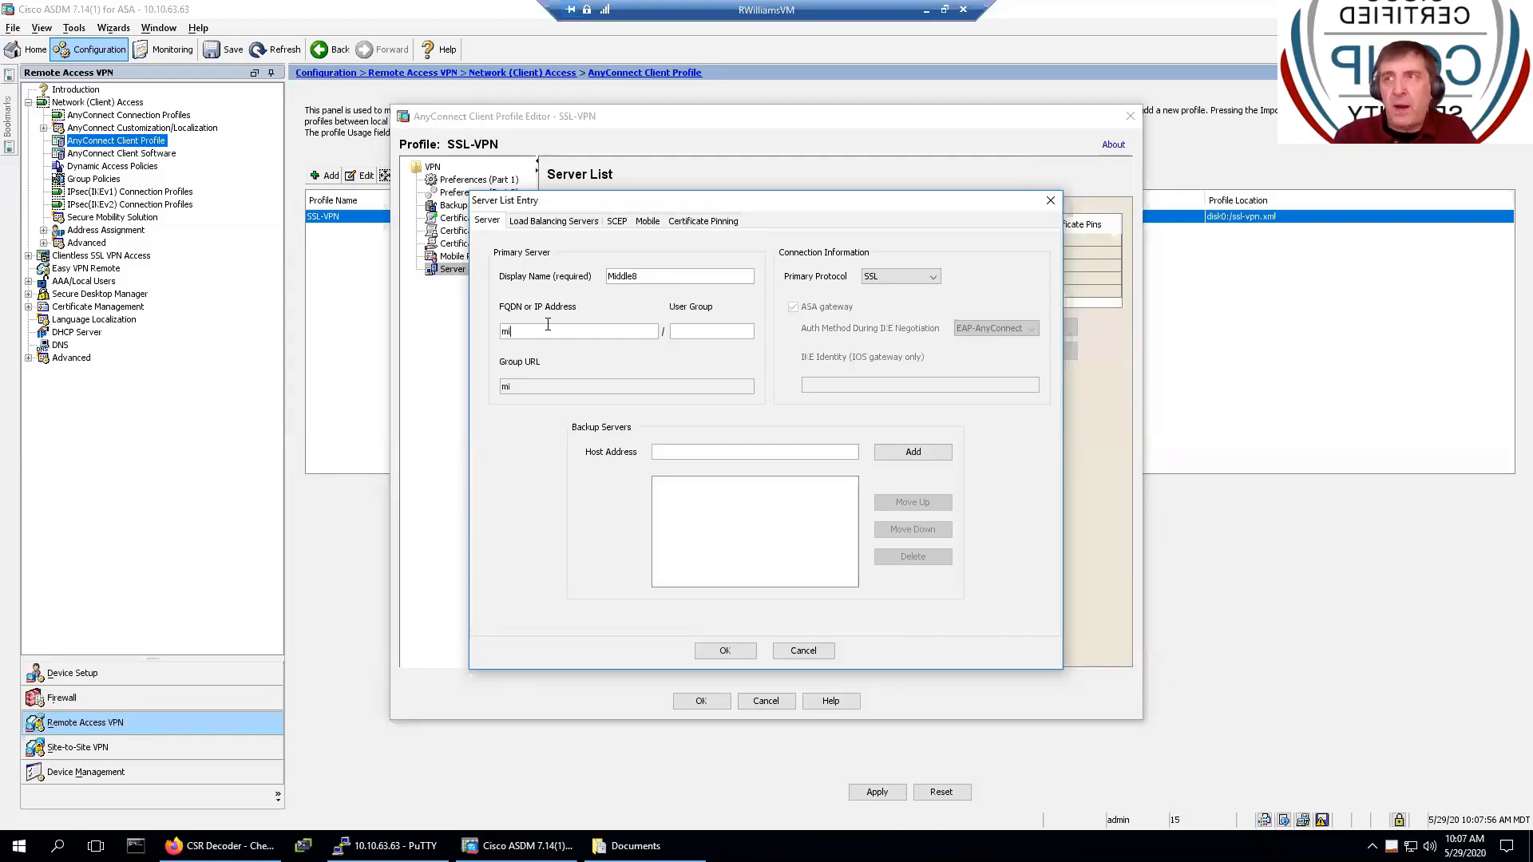
{"action": "type", "text": "iddle8.sunset"}
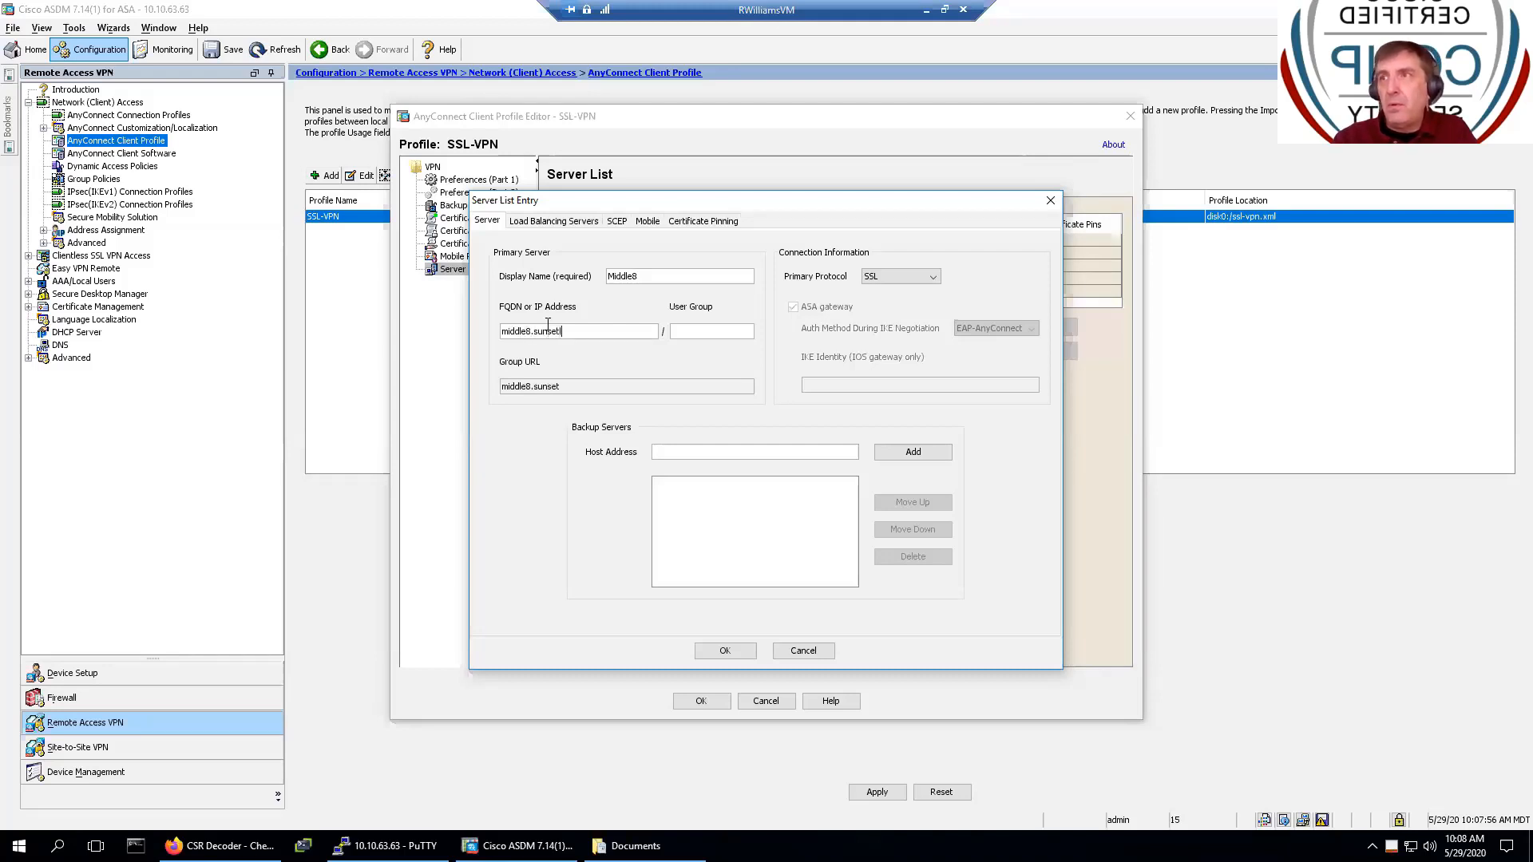
{"action": "type", "text": "learning.com"}
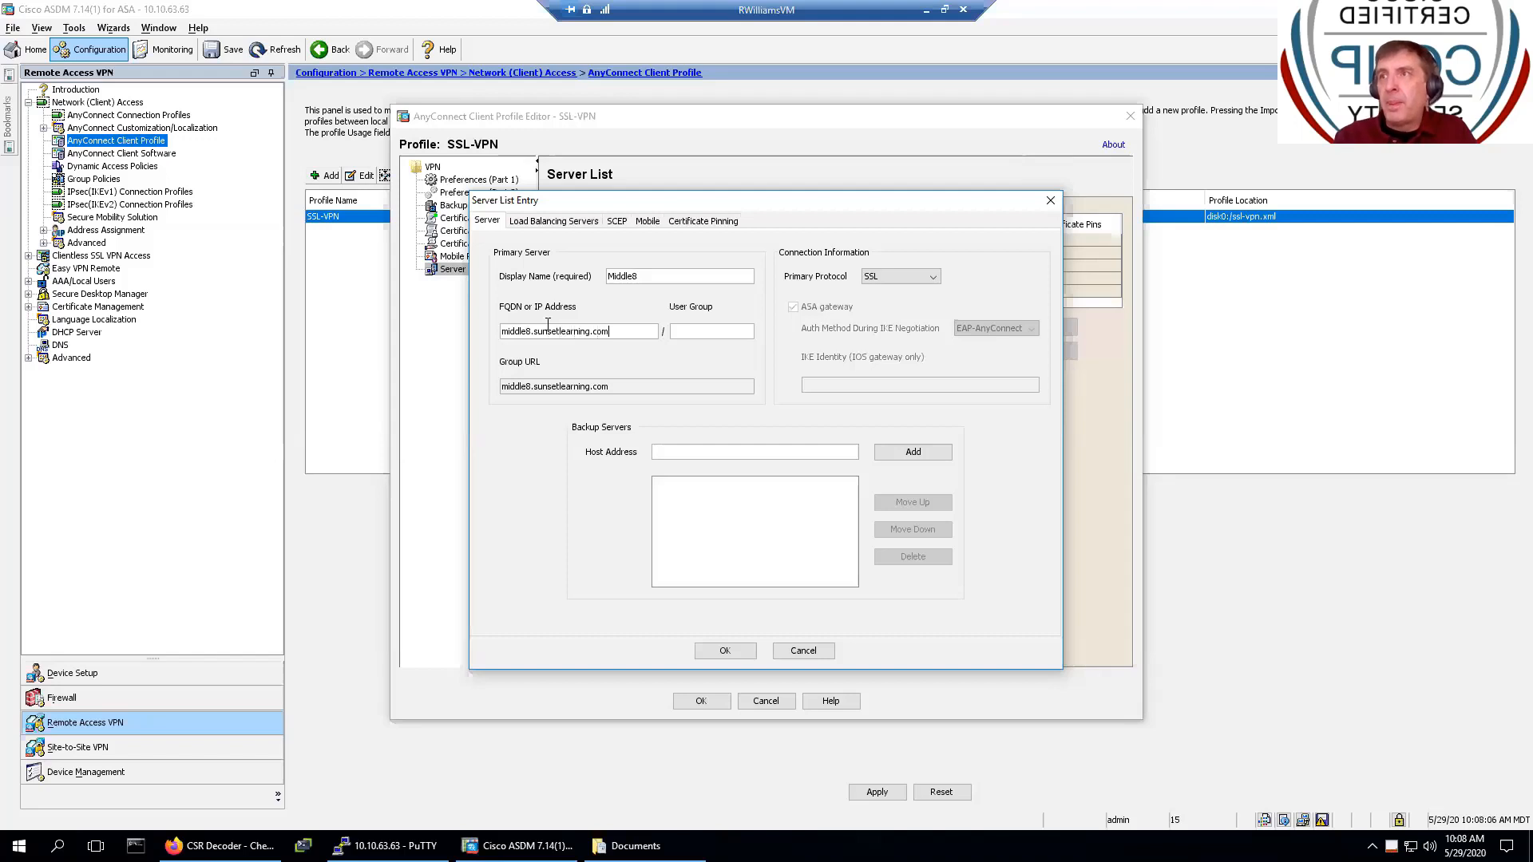
{"action": "left_click", "coordinate": [730, 646]}
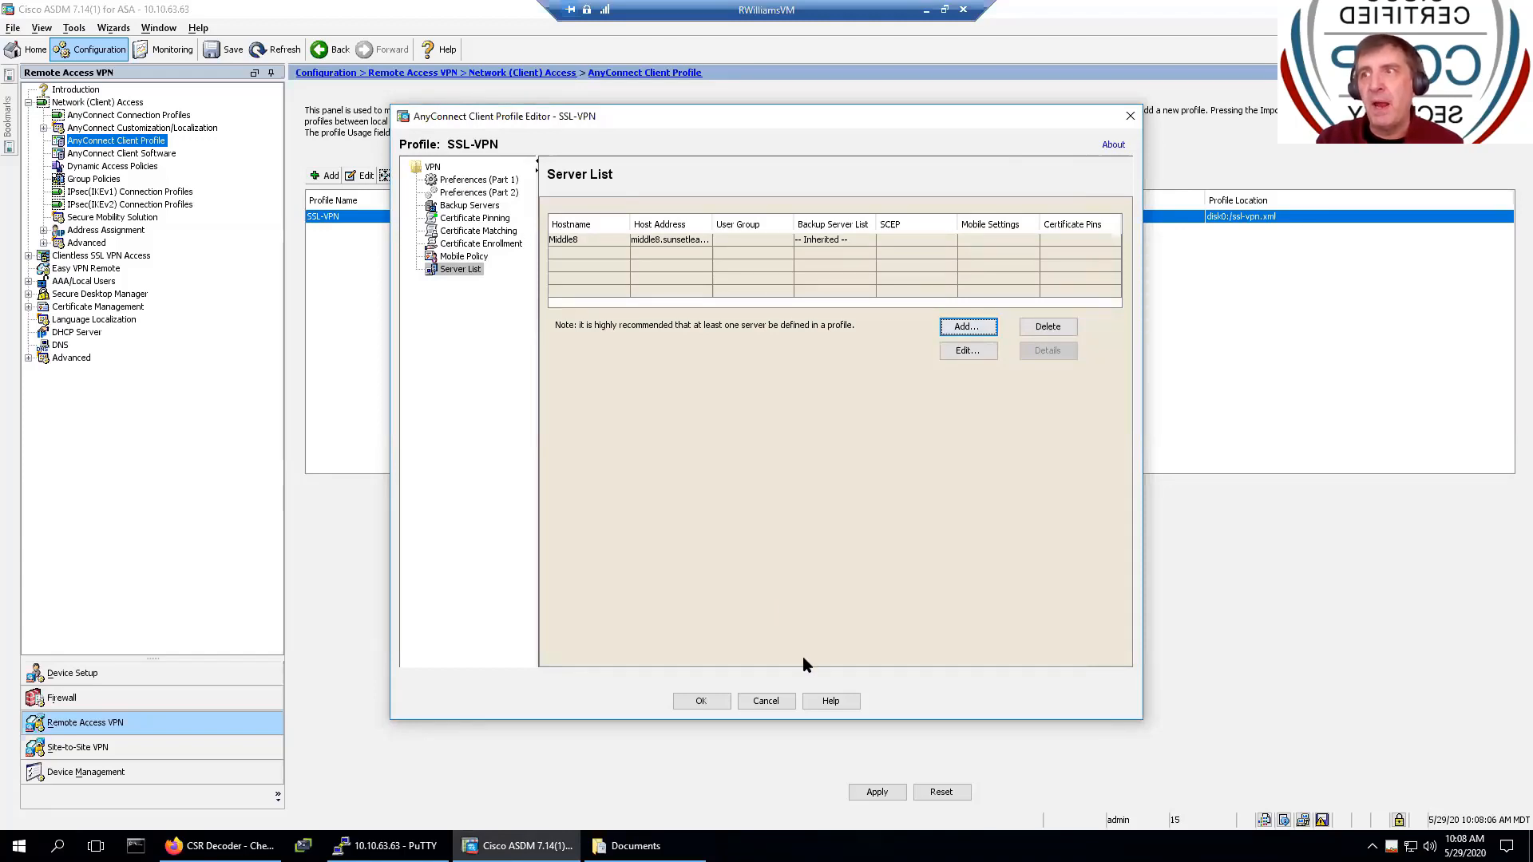
- Keep the client profile edits, apply them and send the generated commands to the ASA
{"action": "left_click", "coordinate": [704, 702]}
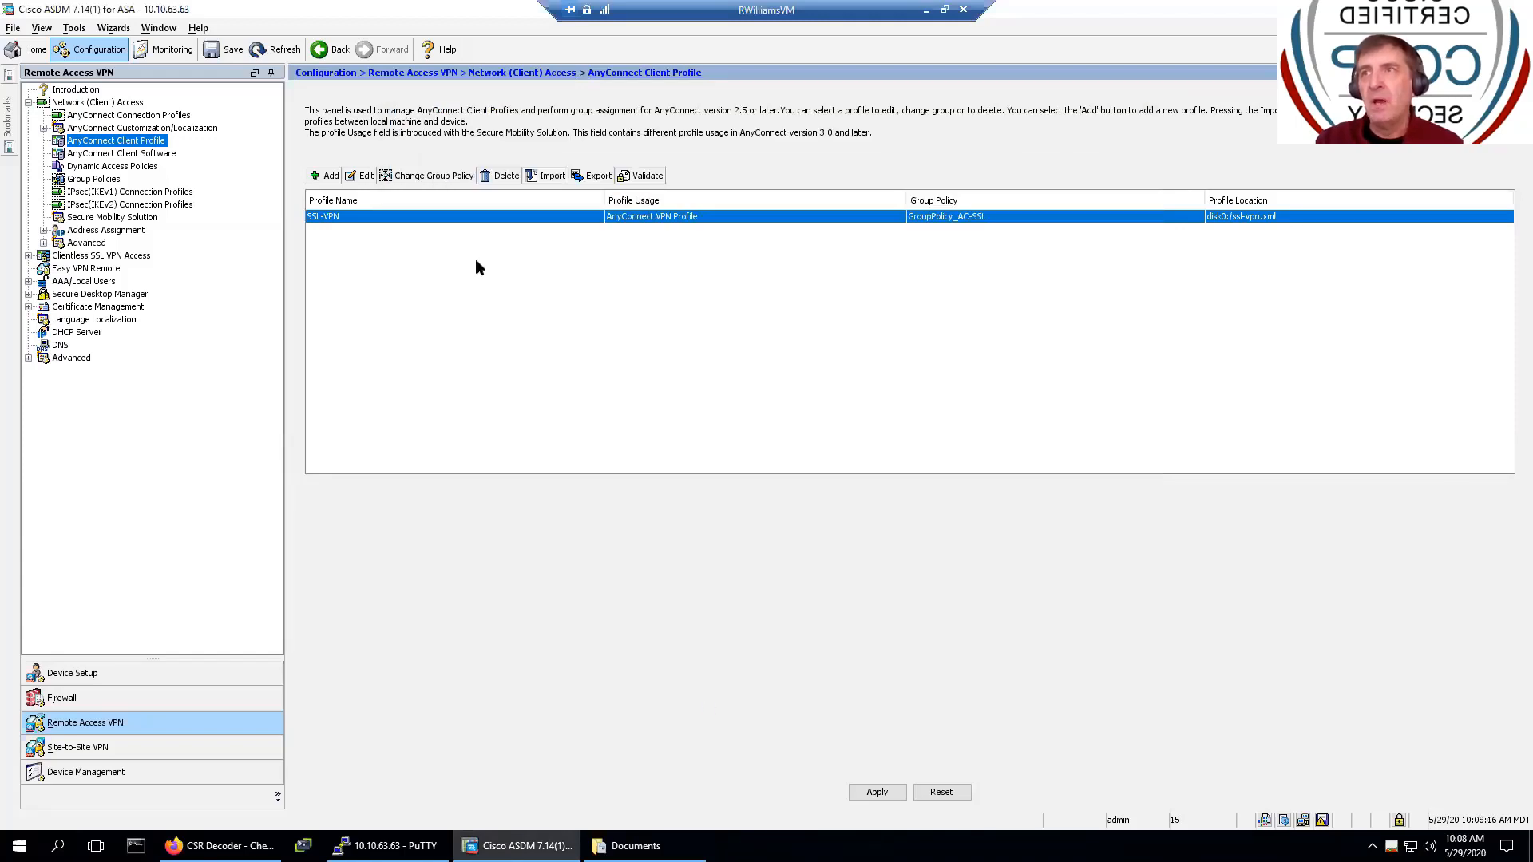
{"action": "left_click", "coordinate": [876, 791]}
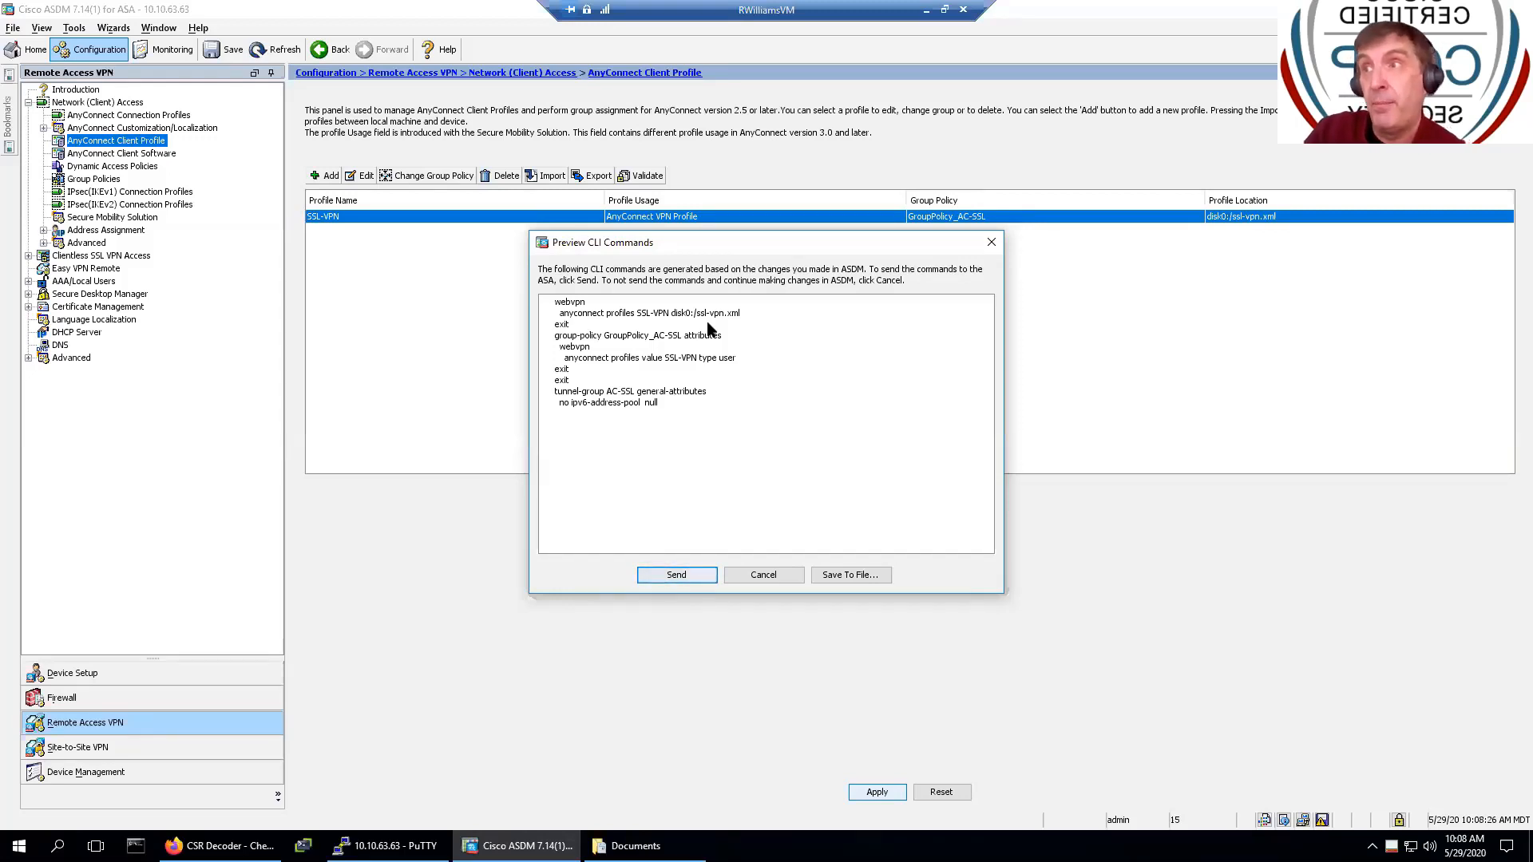
{"action": "left_click", "coordinate": [686, 579]}
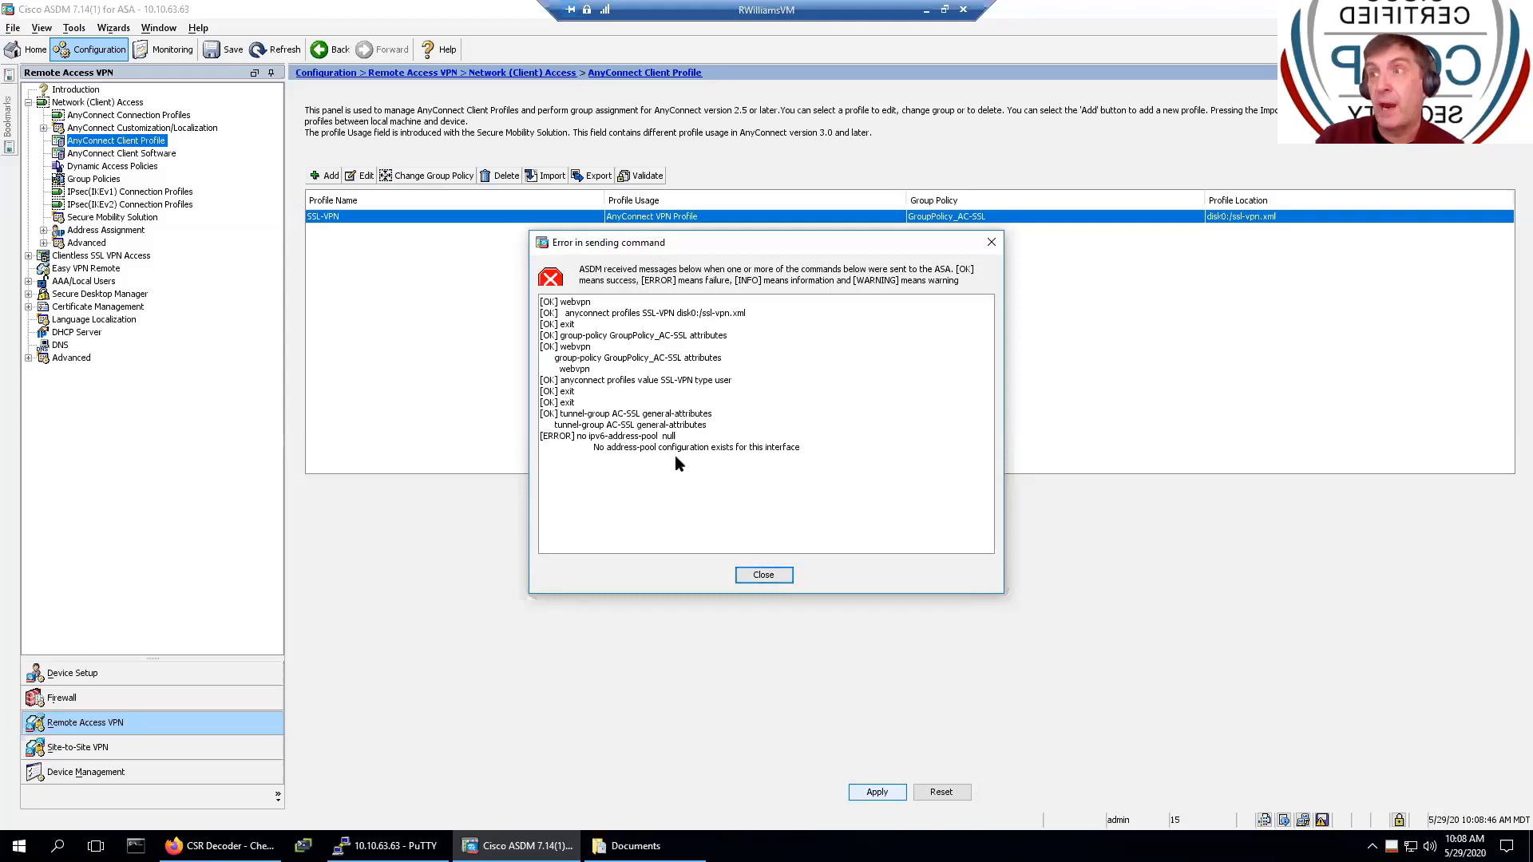
{"action": "left_click", "coordinate": [763, 575]}
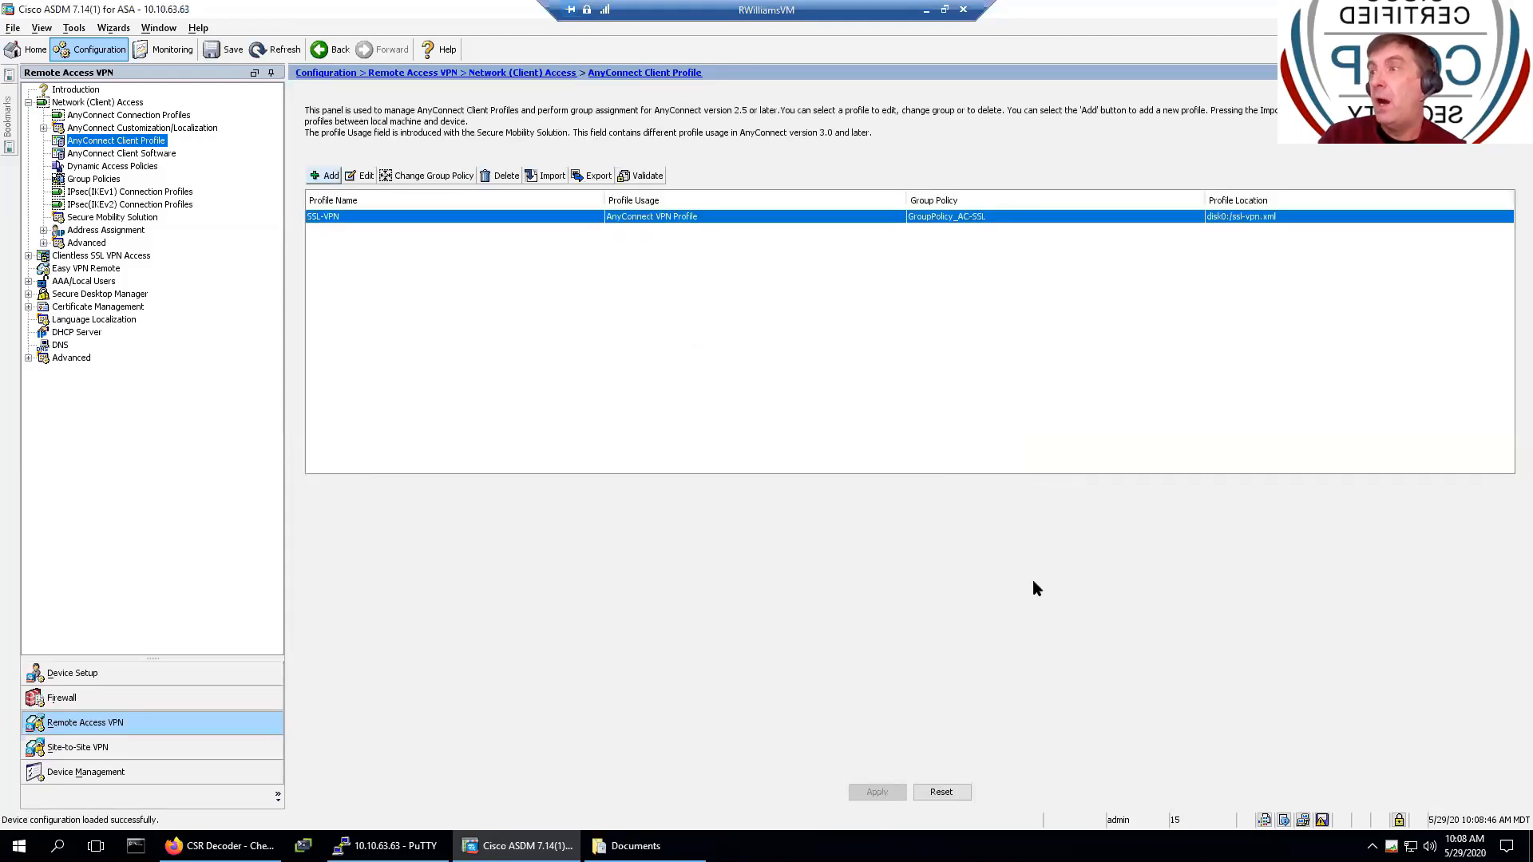
- Save the running configuration to flash with write mem, then bring up PuTTY
{"action": "left_click", "coordinate": [1322, 819]}
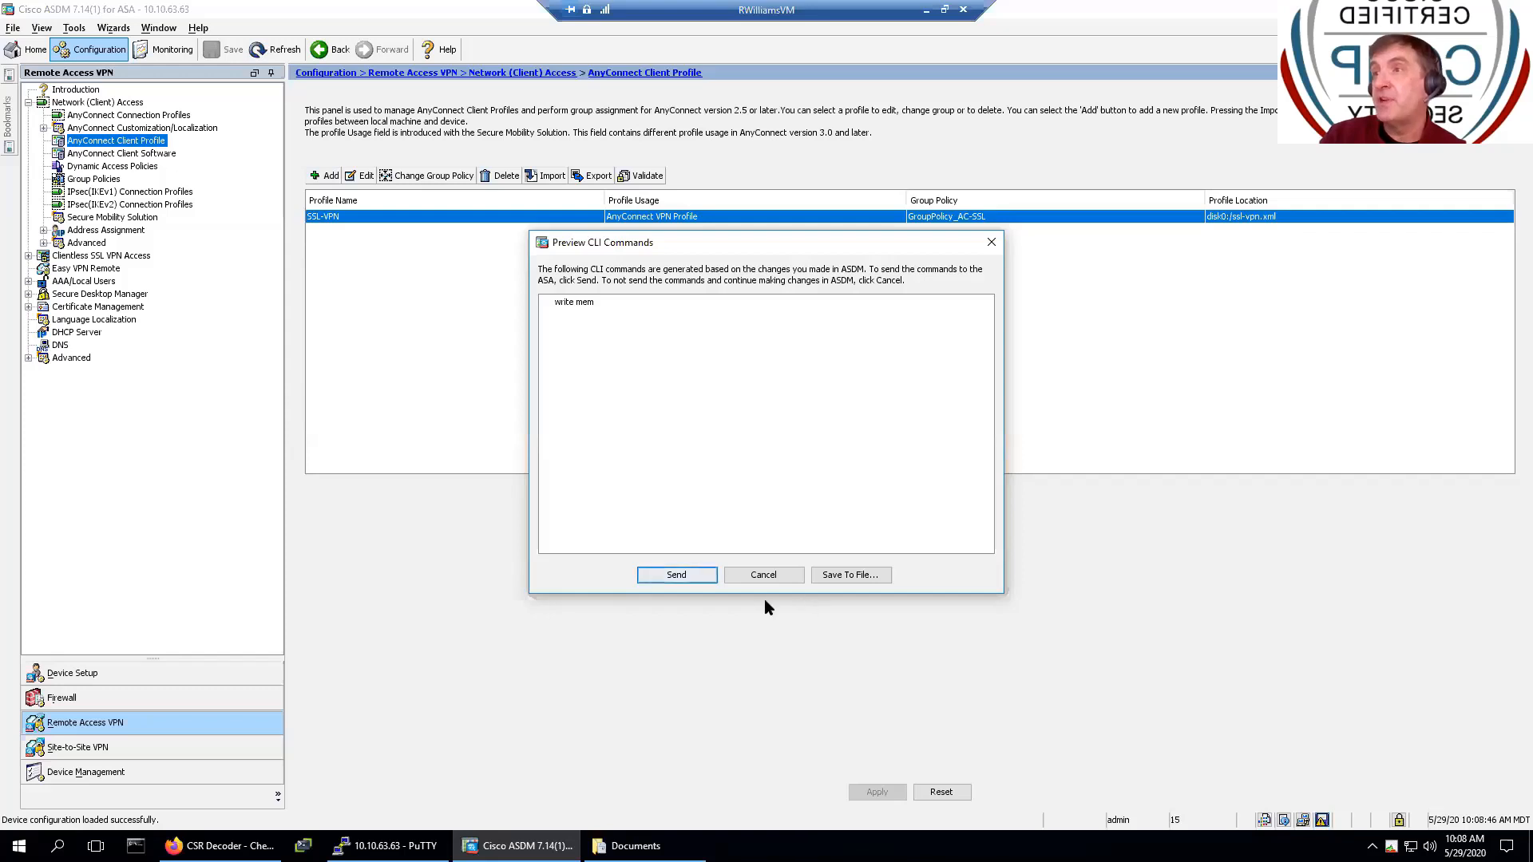
{"action": "left_click", "coordinate": [651, 576]}
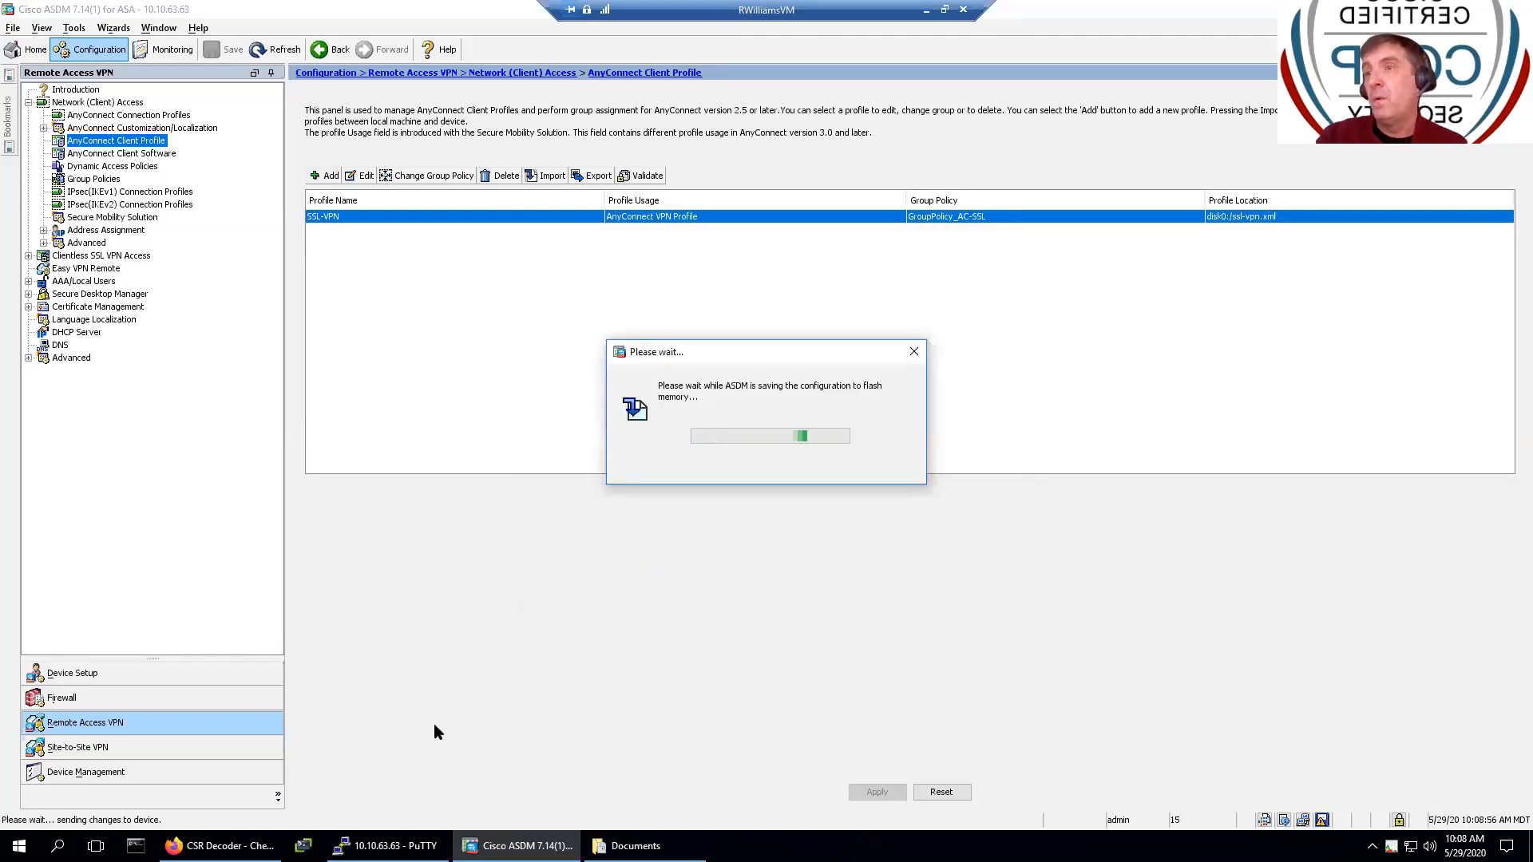
{"action": "left_click", "coordinate": [388, 846]}
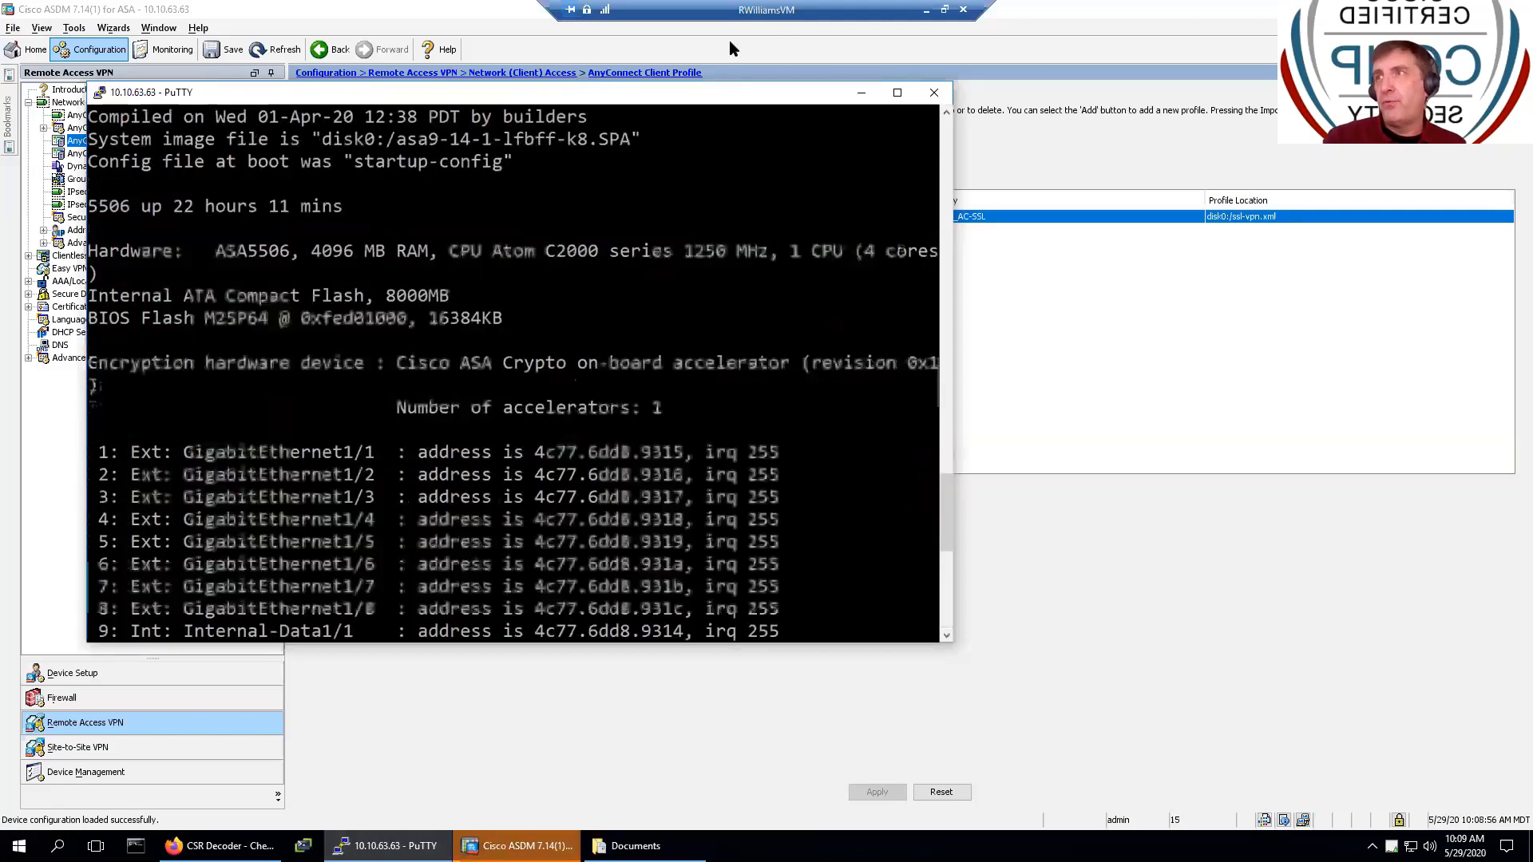
- Maximize PuTTY, run 'sh run' and page down past the interfaces to the NAT and crypto lines
{"action": "scroll", "coordinate": [511, 367], "scroll_direction": "up", "scroll_amount": 4}
{"action": "left_click", "coordinate": [897, 92]}
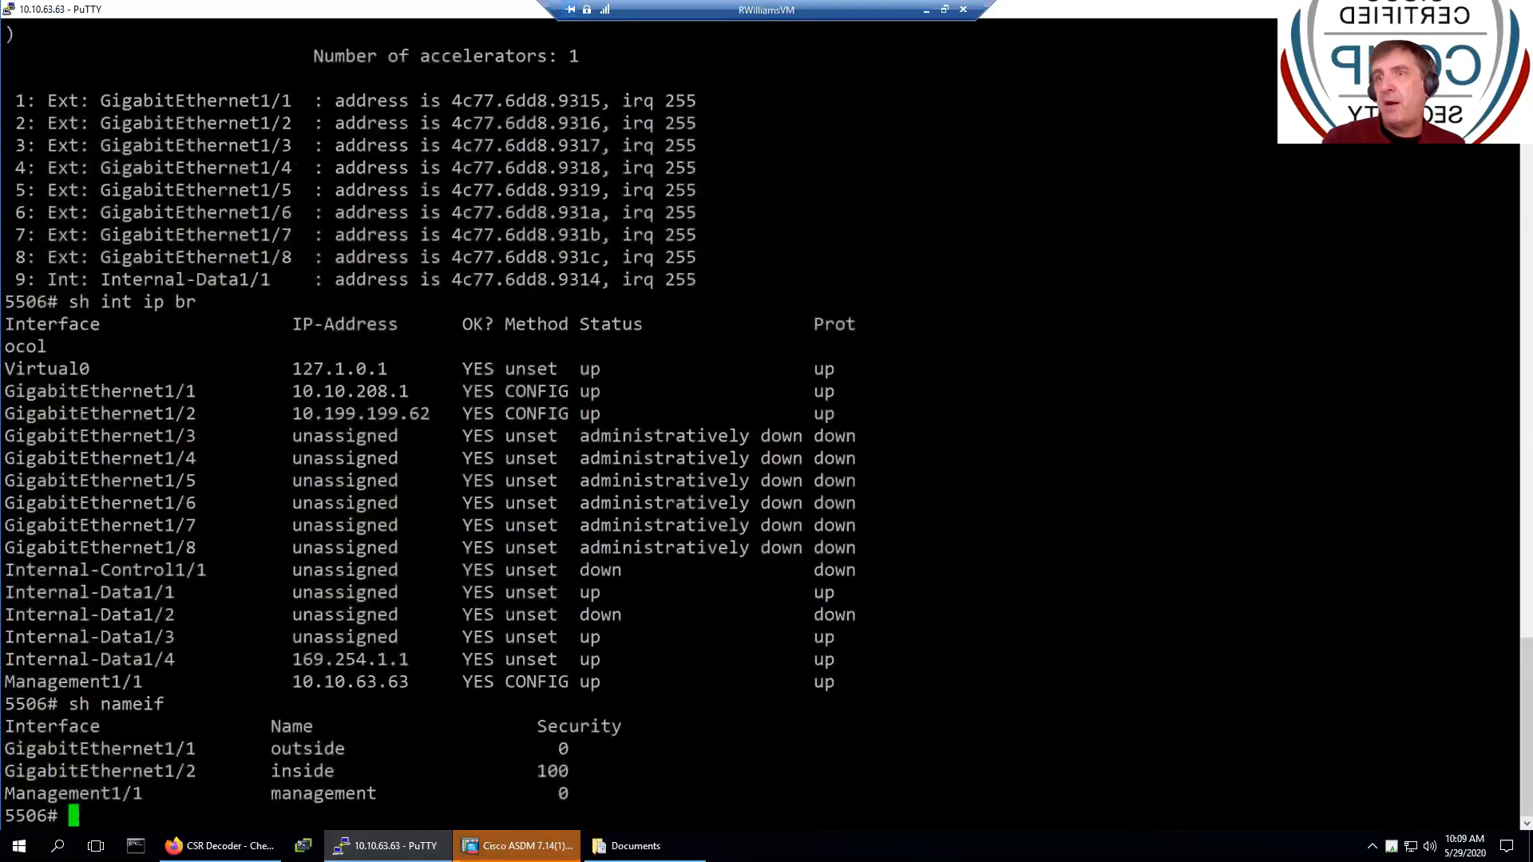
{"action": "type", "text": "sh run"}
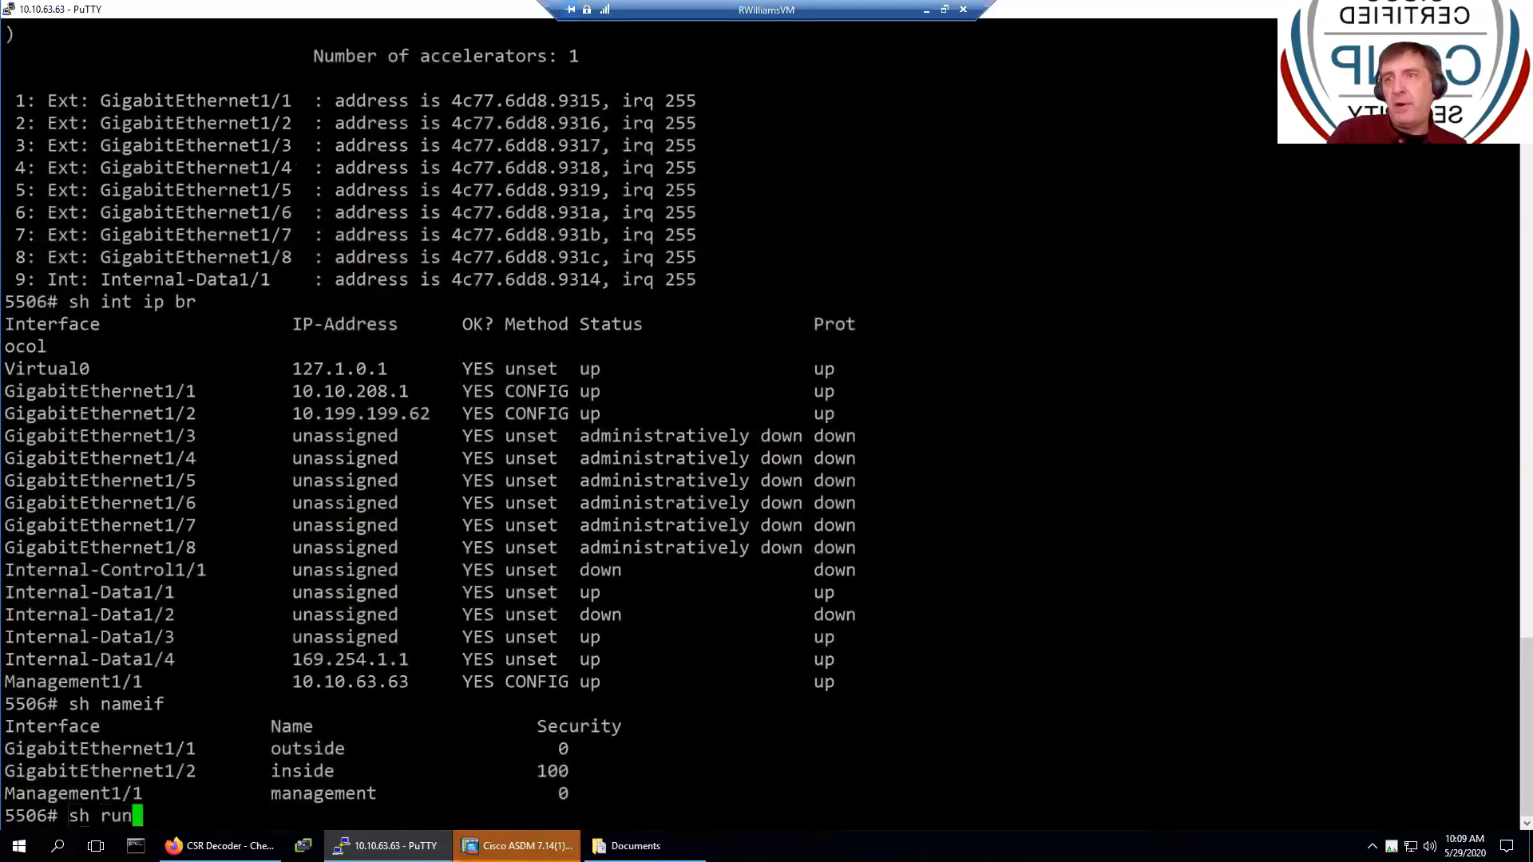
{"action": "key", "text": "Return"}
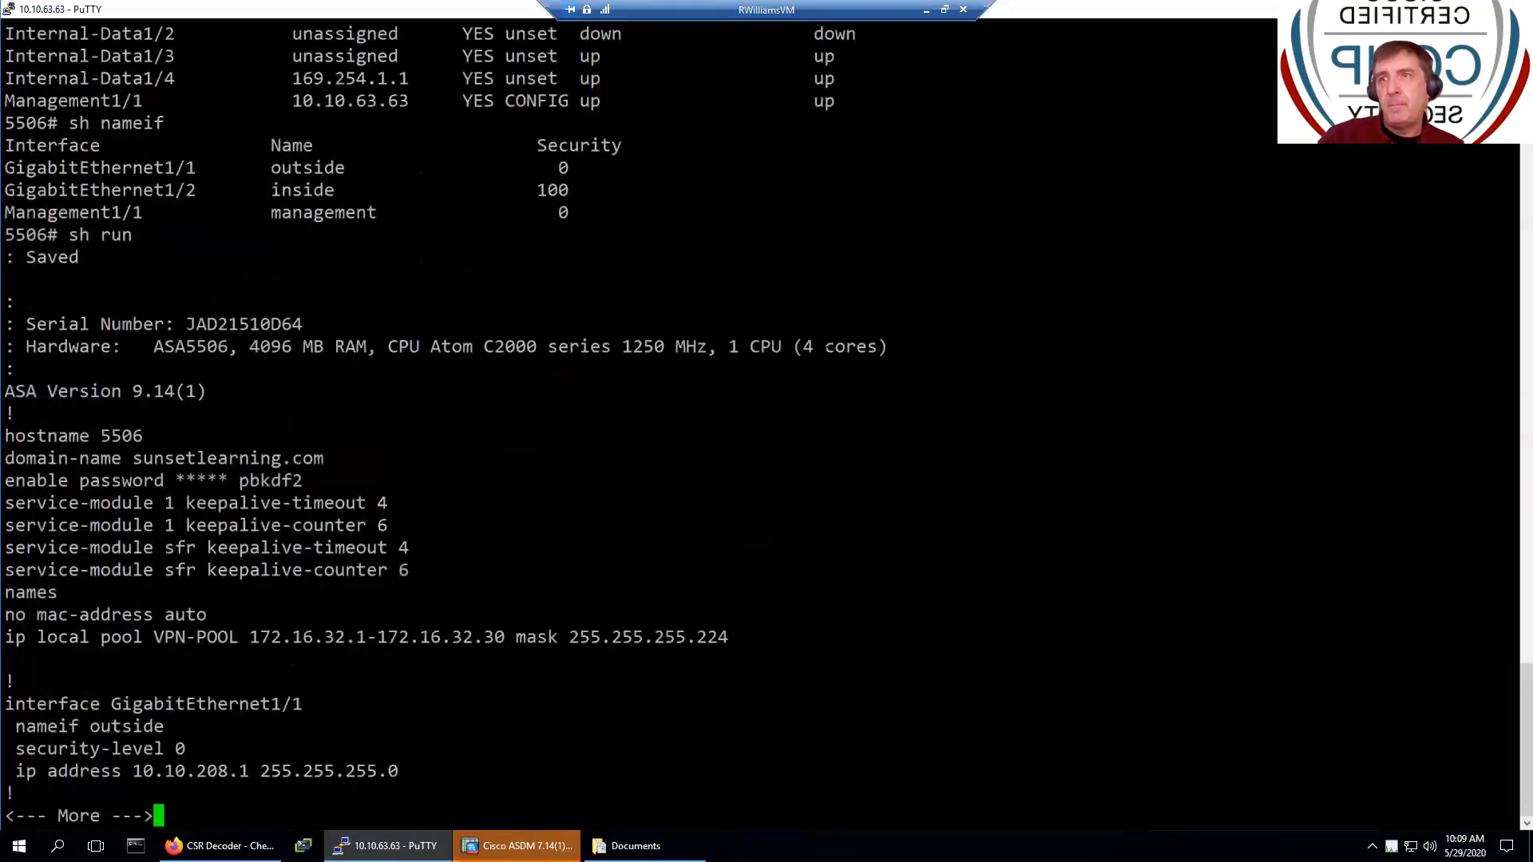
{"action": "key", "text": "Return"}
{"action": "key", "text": "Return"}
{"action": "key", "text": "Return"}
{"action": "key", "text": "Return"}
{"action": "key", "text": "Return"}
{"action": "key", "text": "Return"}
{"action": "key", "text": "Return"}
{"action": "key", "text": "Return"}
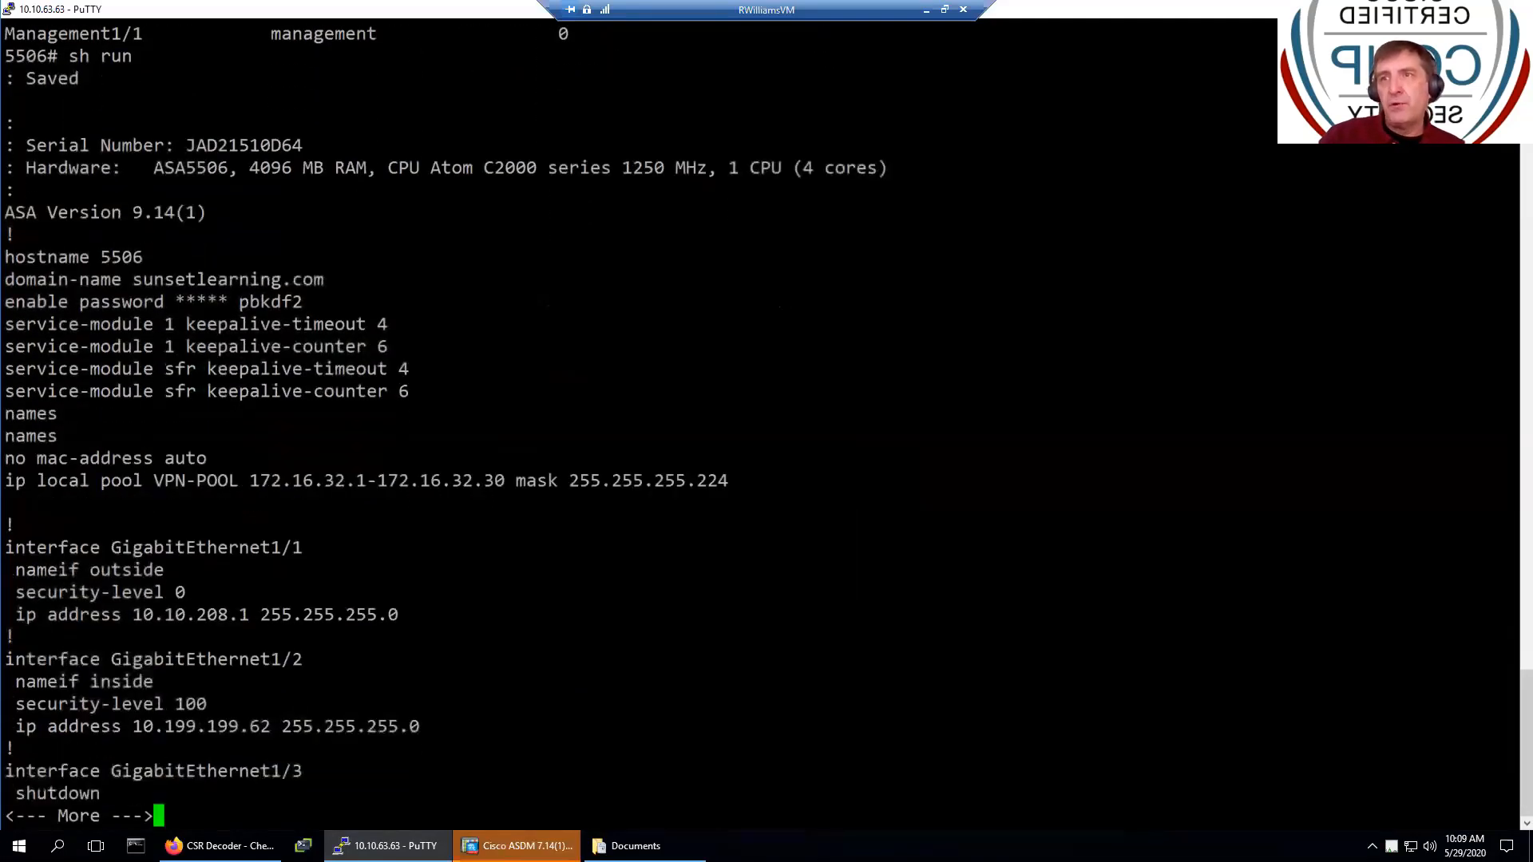
{"action": "key", "text": "Return"}
{"action": "key", "text": "Return"}
{"action": "key", "text": "Return"}
{"action": "key", "text": "Return"}
{"action": "key", "text": "Return"}
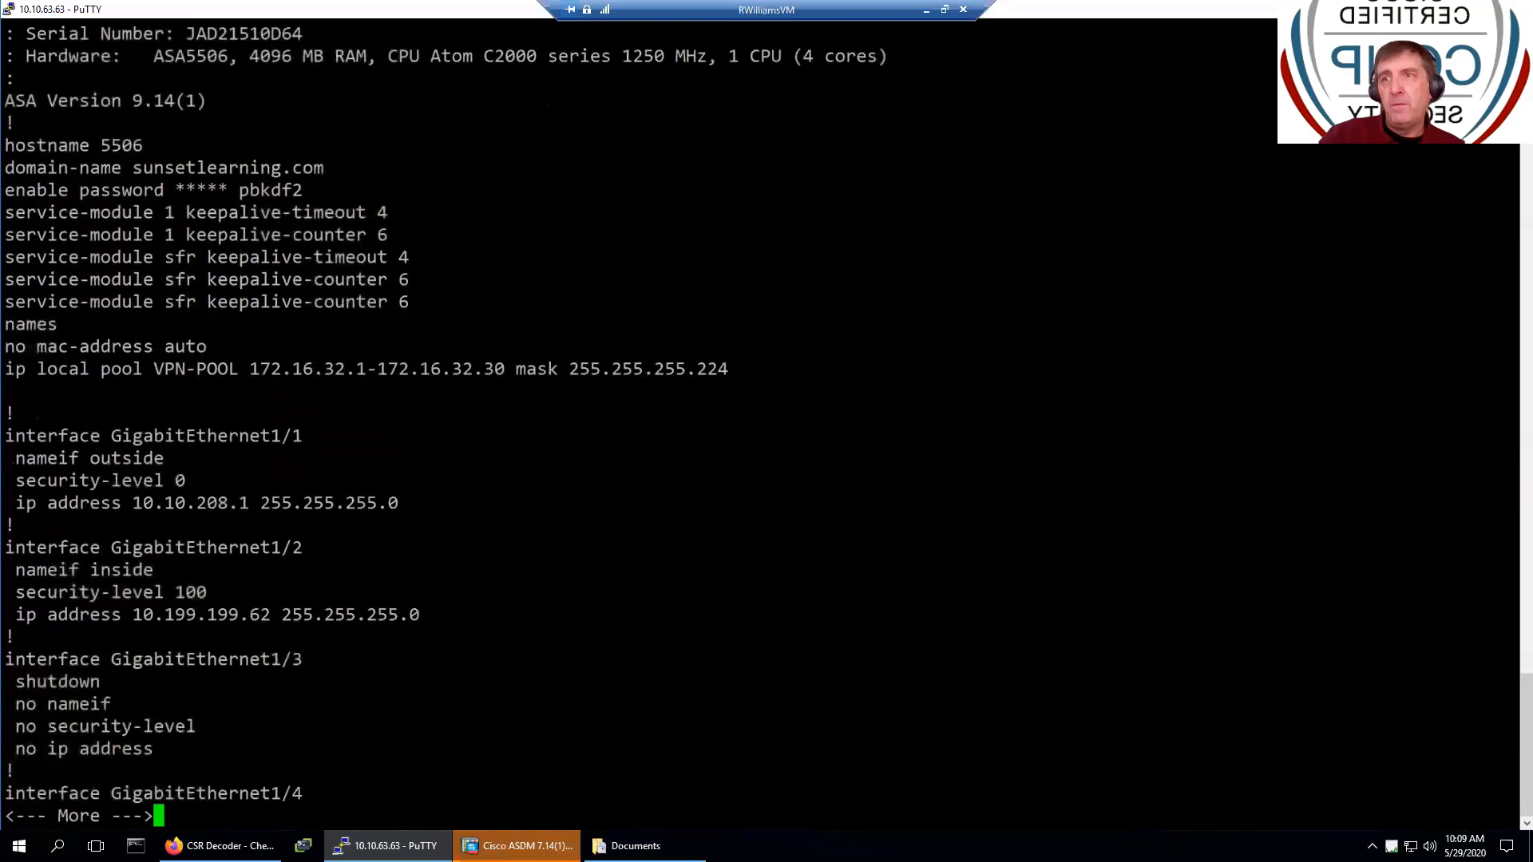
{"action": "key", "text": "Return"}
{"action": "key", "text": "Return"}
{"action": "key", "text": "Return"}
{"action": "key", "text": "Return"}
{"action": "key", "text": "Return"}
{"action": "key", "text": "Return"}
{"action": "key", "text": "Return"}
{"action": "key", "text": "Return"}
{"action": "key", "text": "Return"}
{"action": "key", "text": "Return"}
{"action": "key", "text": "Return"}
{"action": "key", "text": "Return"}
{"action": "key", "text": "Return"}
{"action": "key", "text": "Return"}
{"action": "key", "text": "Return"}
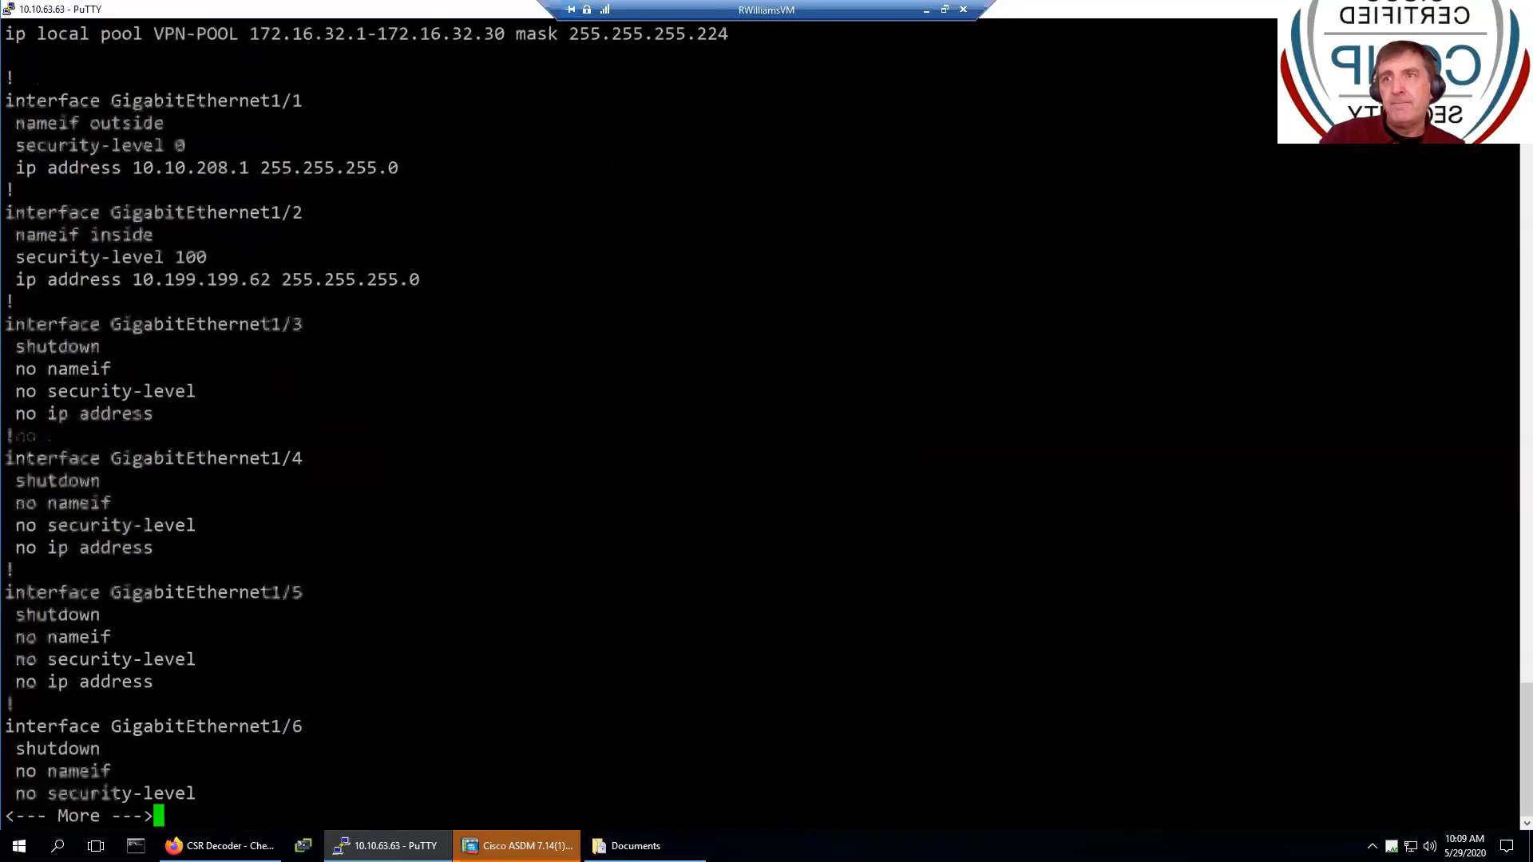
{"action": "key", "text": "Return"}
{"action": "key", "text": "Return"}
{"action": "key", "text": "Return"}
{"action": "key", "text": "Return"}
{"action": "key", "text": "Return"}
{"action": "key", "text": "Return"}
{"action": "key", "text": "Return"}
{"action": "key", "text": "Return"}
{"action": "key", "text": "Return"}
{"action": "key", "text": "Return"}
{"action": "key", "text": "Return"}
{"action": "key", "text": "Return"}
{"action": "key", "text": "Return"}
{"action": "key", "text": "Return"}
{"action": "key", "text": "Return"}
{"action": "key", "text": "Return"}
{"action": "key", "text": "Return"}
{"action": "key", "text": "Return"}
{"action": "key", "text": "Return"}
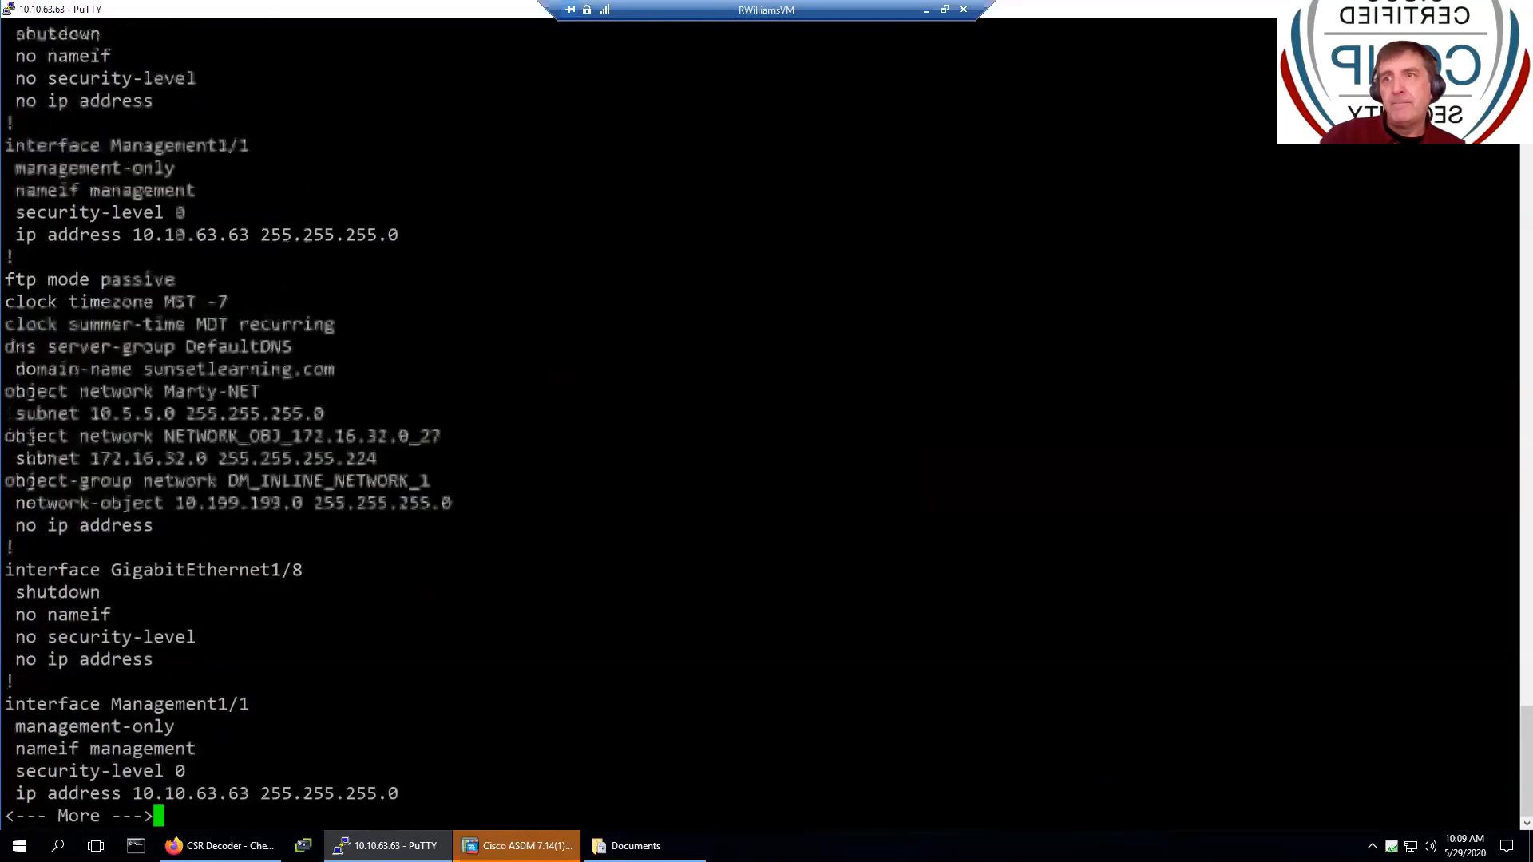
{"action": "key", "text": "space"}
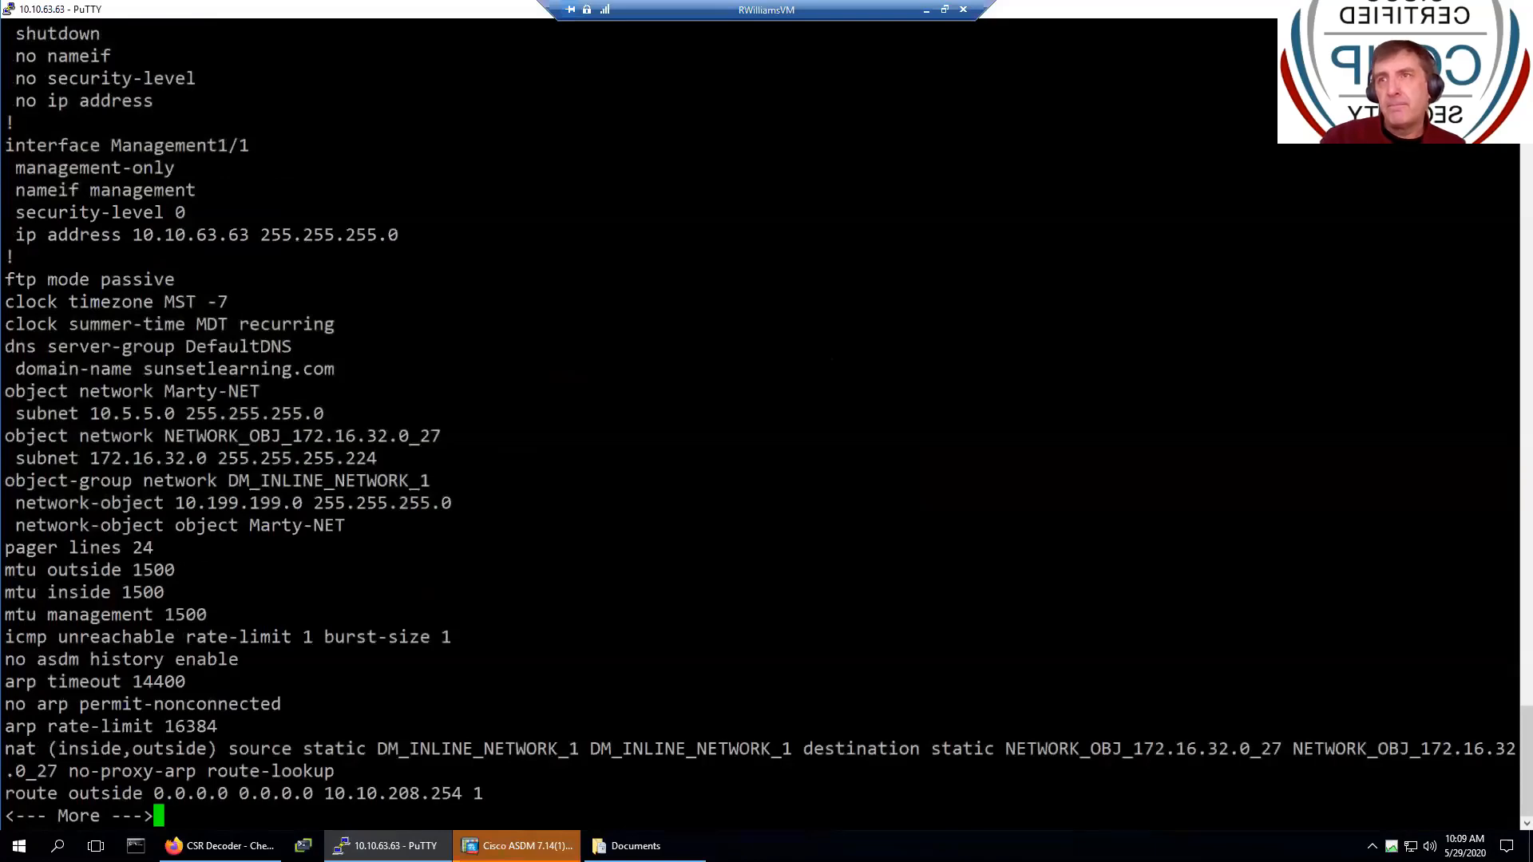
{"action": "key", "text": "space"}
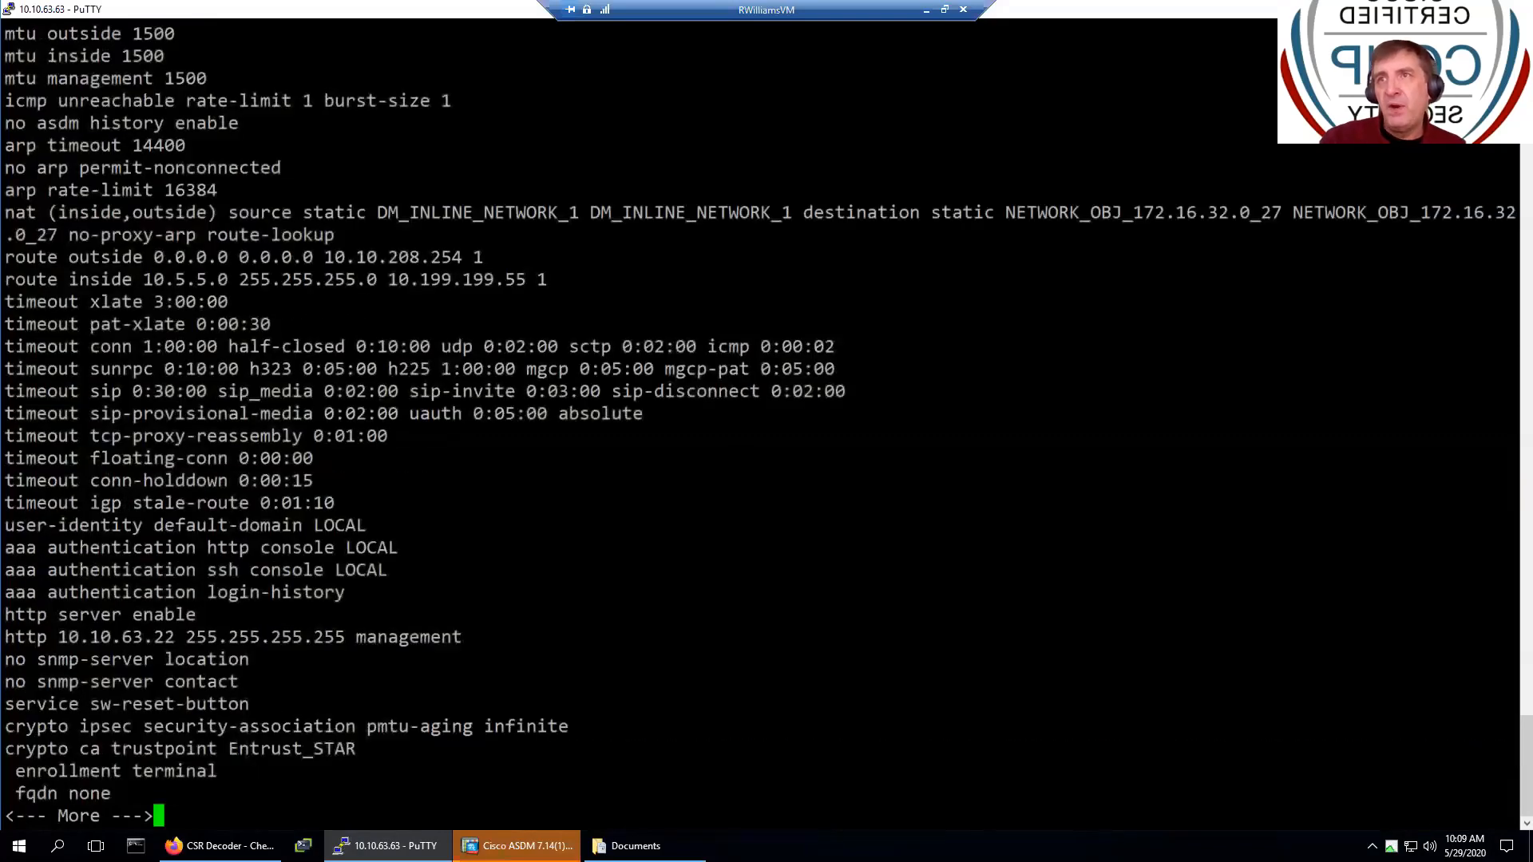
- Highlight the nat (inside,outside) rule and its NETWORK_OBJ_172.16.32.0_27 VPN pool references
{"action": "left_click_drag", "start_coordinate": [7, 212], "coordinate": [944, 216]}
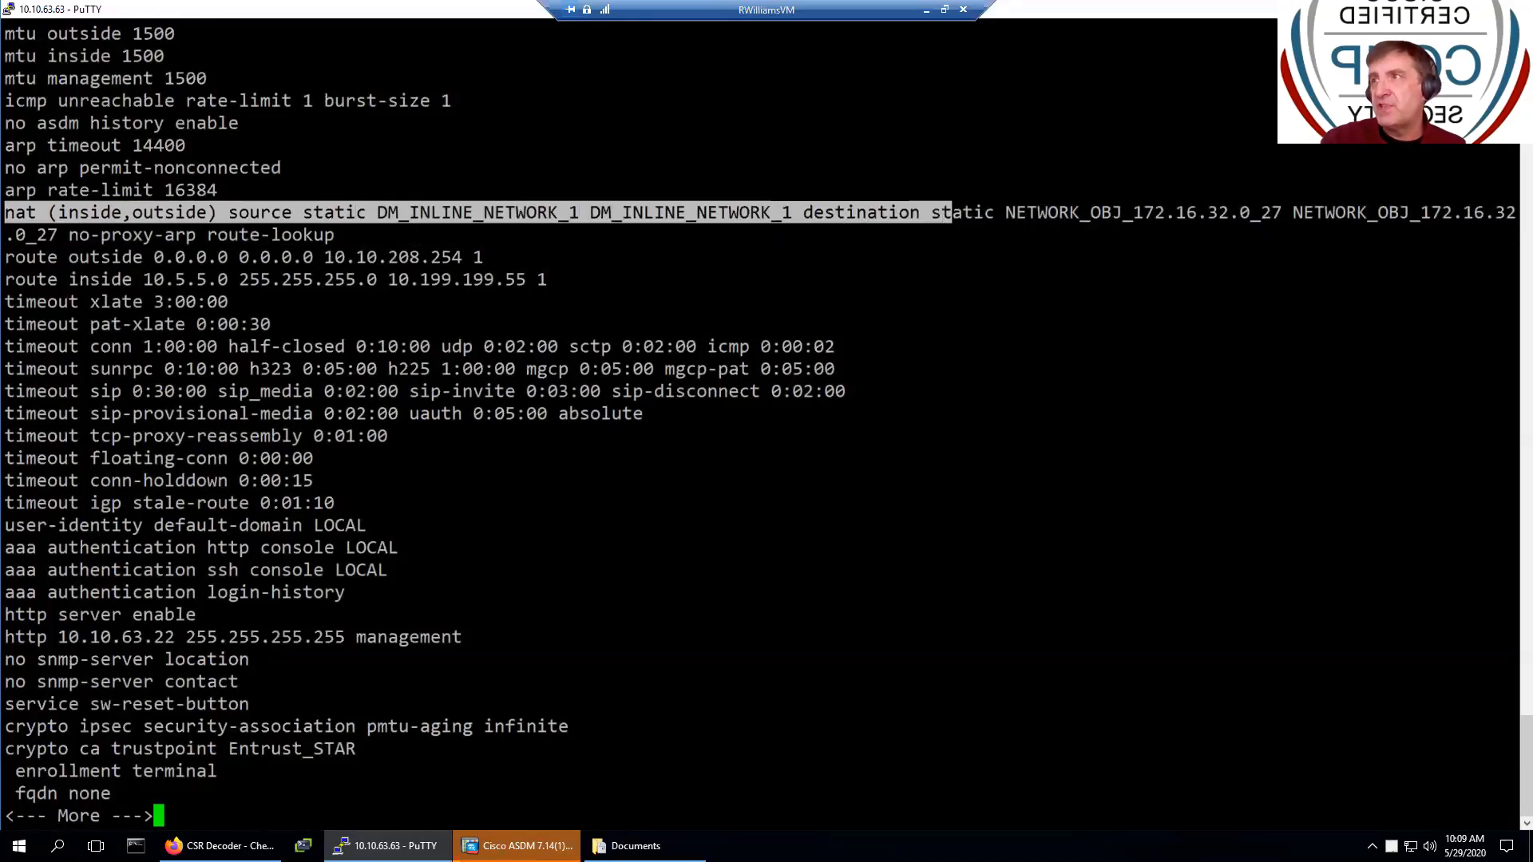
{"action": "left_click_drag", "start_coordinate": [1112, 212], "coordinate": [1280, 213]}
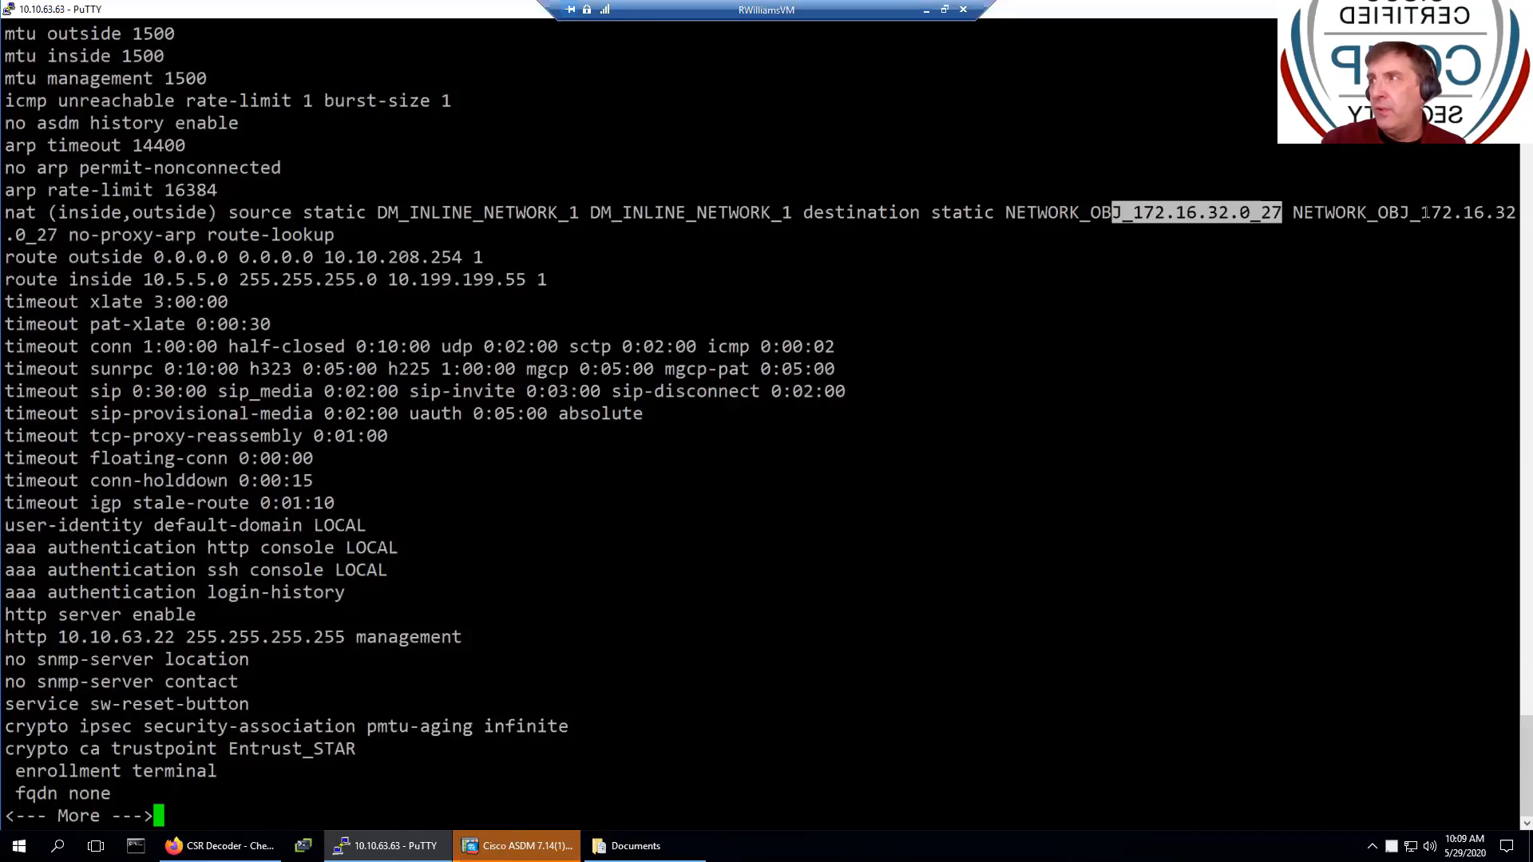
{"action": "left_click_drag", "start_coordinate": [1420, 212], "coordinate": [1516, 212]}
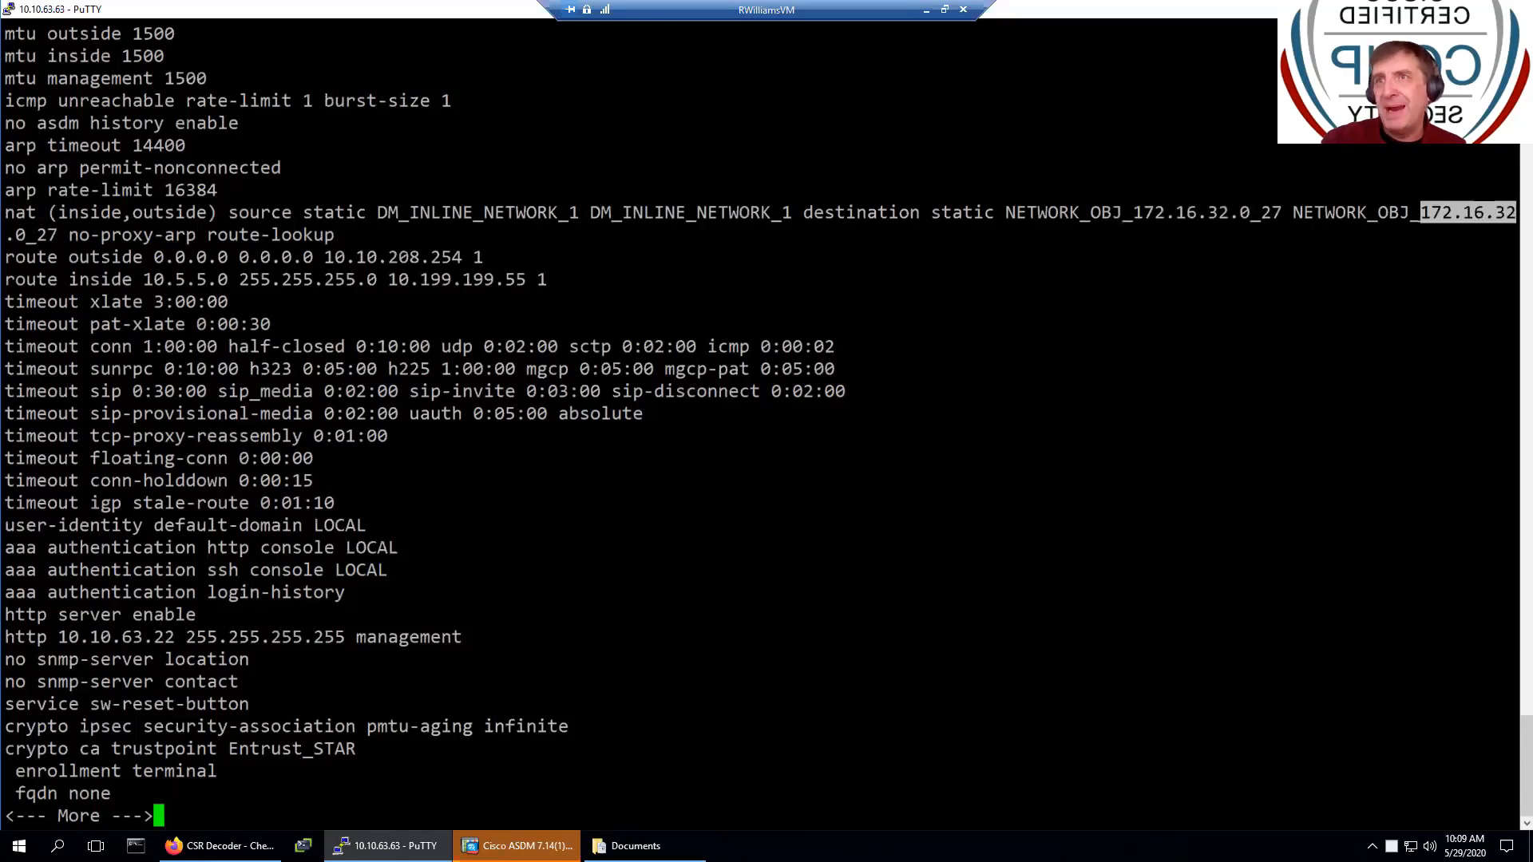
{"action": "left_click_drag", "start_coordinate": [1005, 212], "coordinate": [1260, 213]}
{"action": "left_click_drag", "start_coordinate": [1378, 213], "coordinate": [1516, 212]}
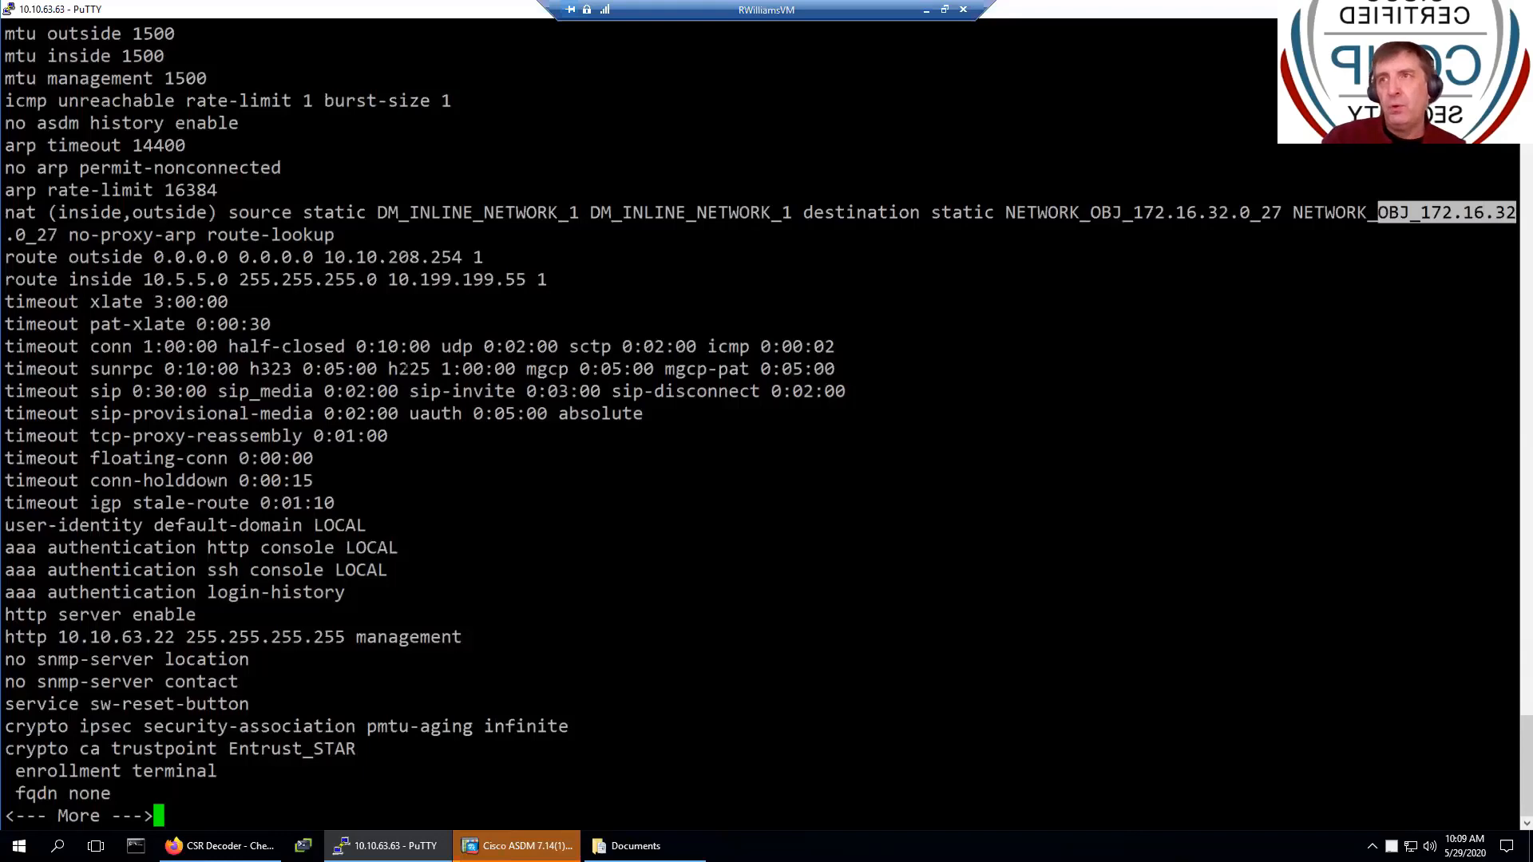
- Page through the crypto trustpoint and certificate chain sections to the ssl and webvpn settings
{"action": "key", "text": "Return"}
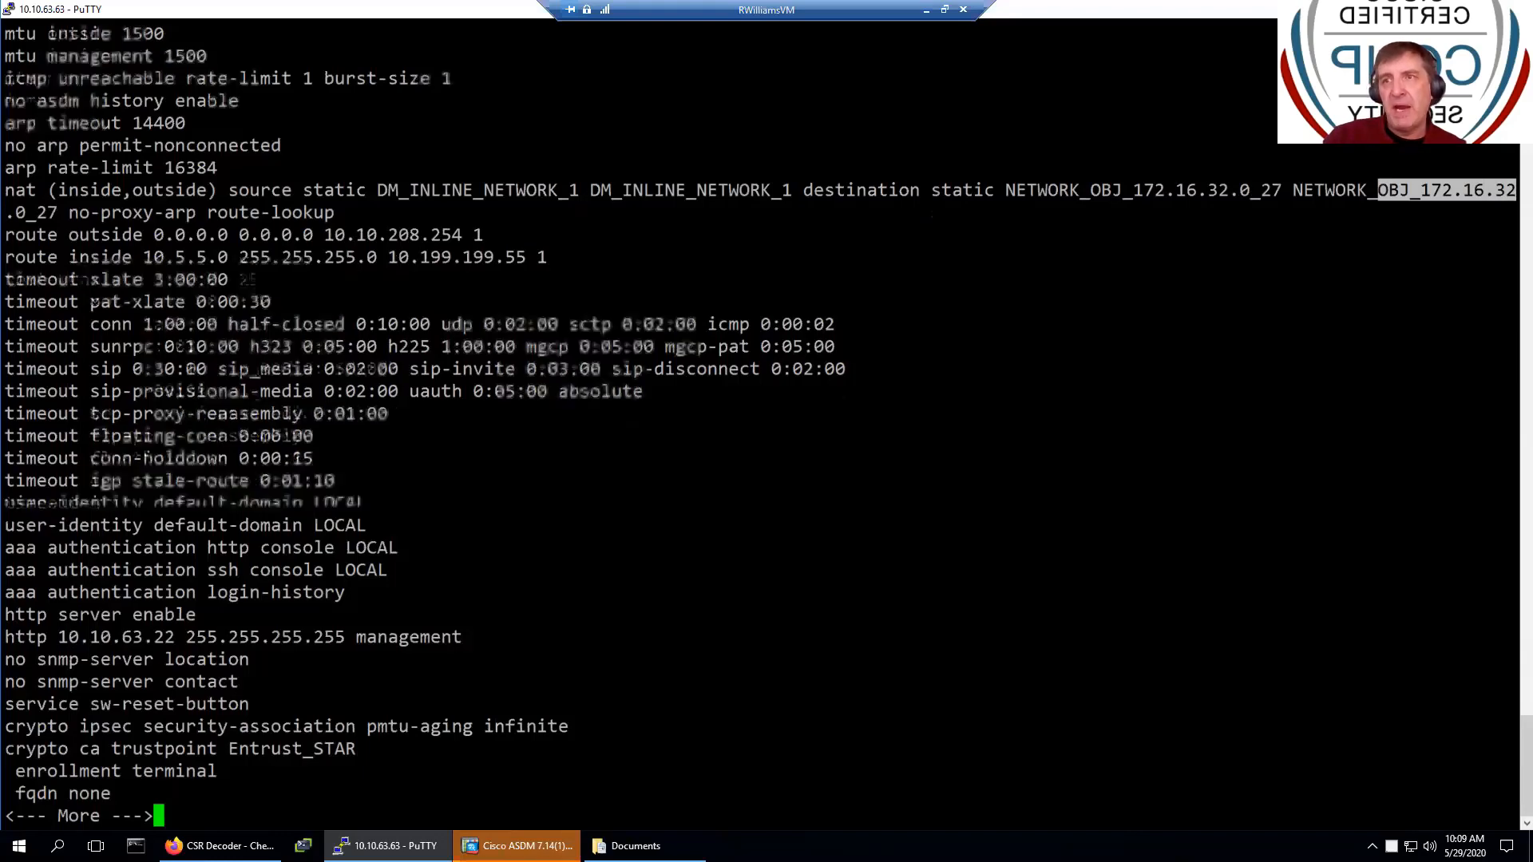
{"action": "key", "text": "Return"}
{"action": "key", "text": "Return"}
{"action": "key", "text": "Return"}
{"action": "key", "text": "Return"}
{"action": "key", "text": "Return"}
{"action": "key", "text": "Return"}
{"action": "key", "text": "Return"}
{"action": "key", "text": "Return"}
{"action": "key", "text": "Return"}
{"action": "key", "text": "Return"}
{"action": "key", "text": "Return"}
{"action": "key", "text": "Return"}
{"action": "key", "text": "Return"}
{"action": "key", "text": "Return"}
{"action": "key", "text": "Return"}
{"action": "key", "text": "Return"}
{"action": "key", "text": "Return"}
{"action": "key", "text": "Return"}
{"action": "key", "text": "Return"}
{"action": "key", "text": "Return"}
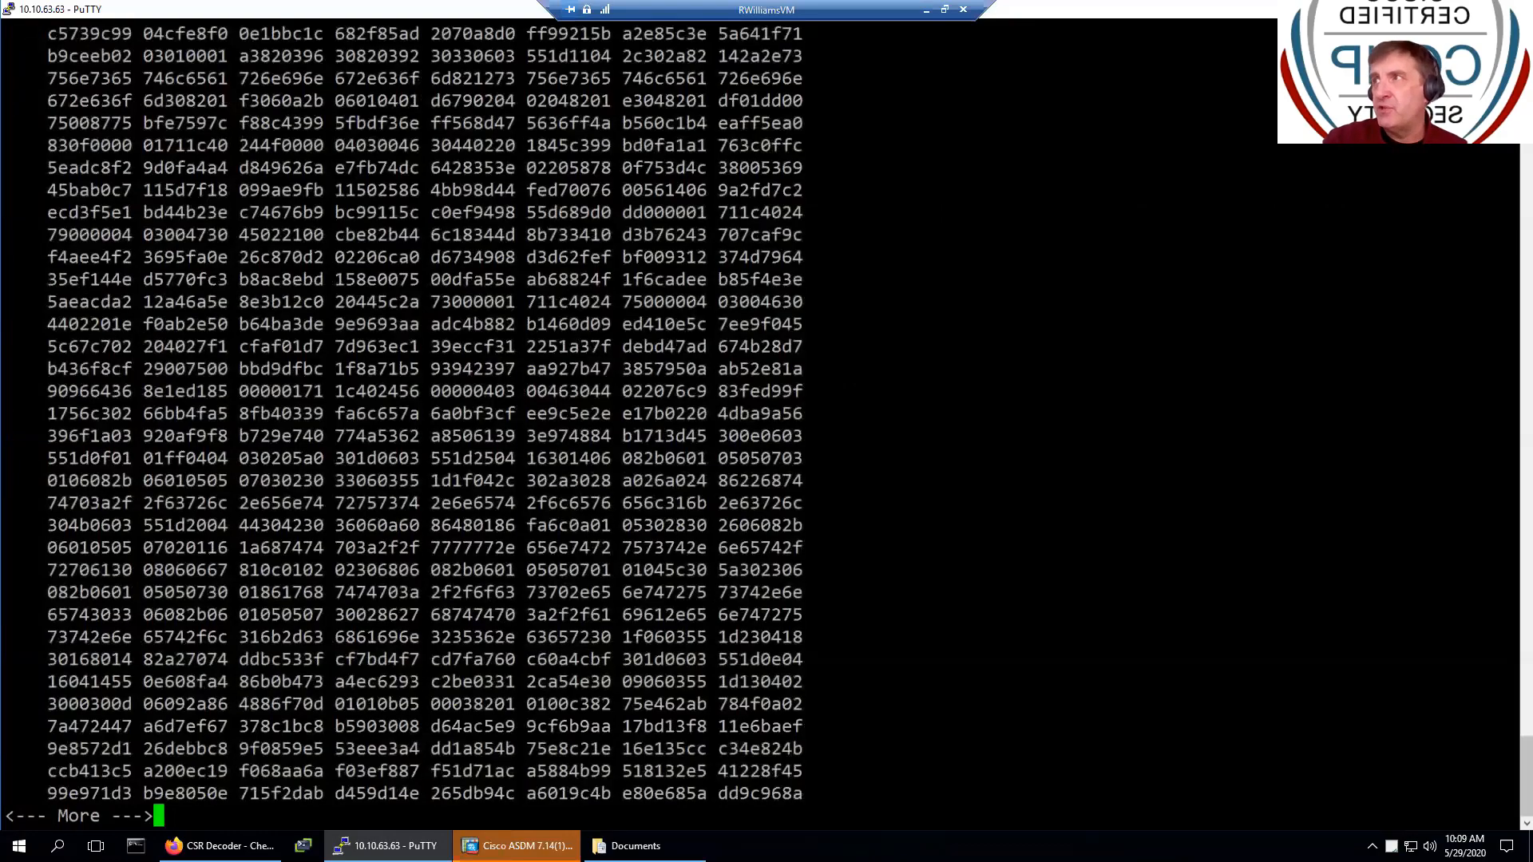
{"action": "scroll", "coordinate": [766, 423], "scroll_direction": "up", "scroll_amount": 3}
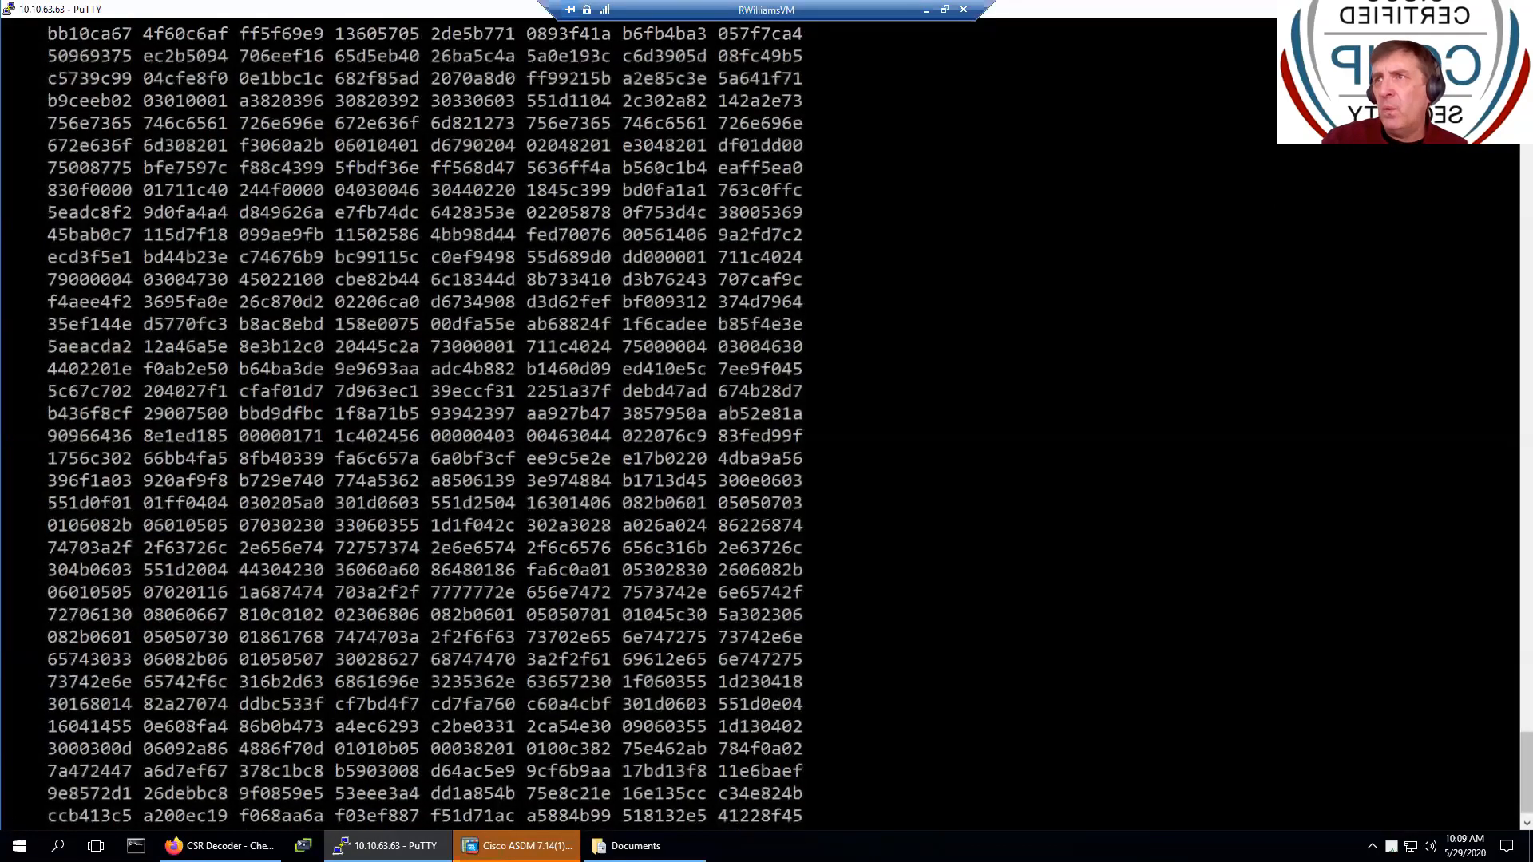
{"action": "scroll", "coordinate": [766, 423], "scroll_direction": "up", "scroll_amount": 2}
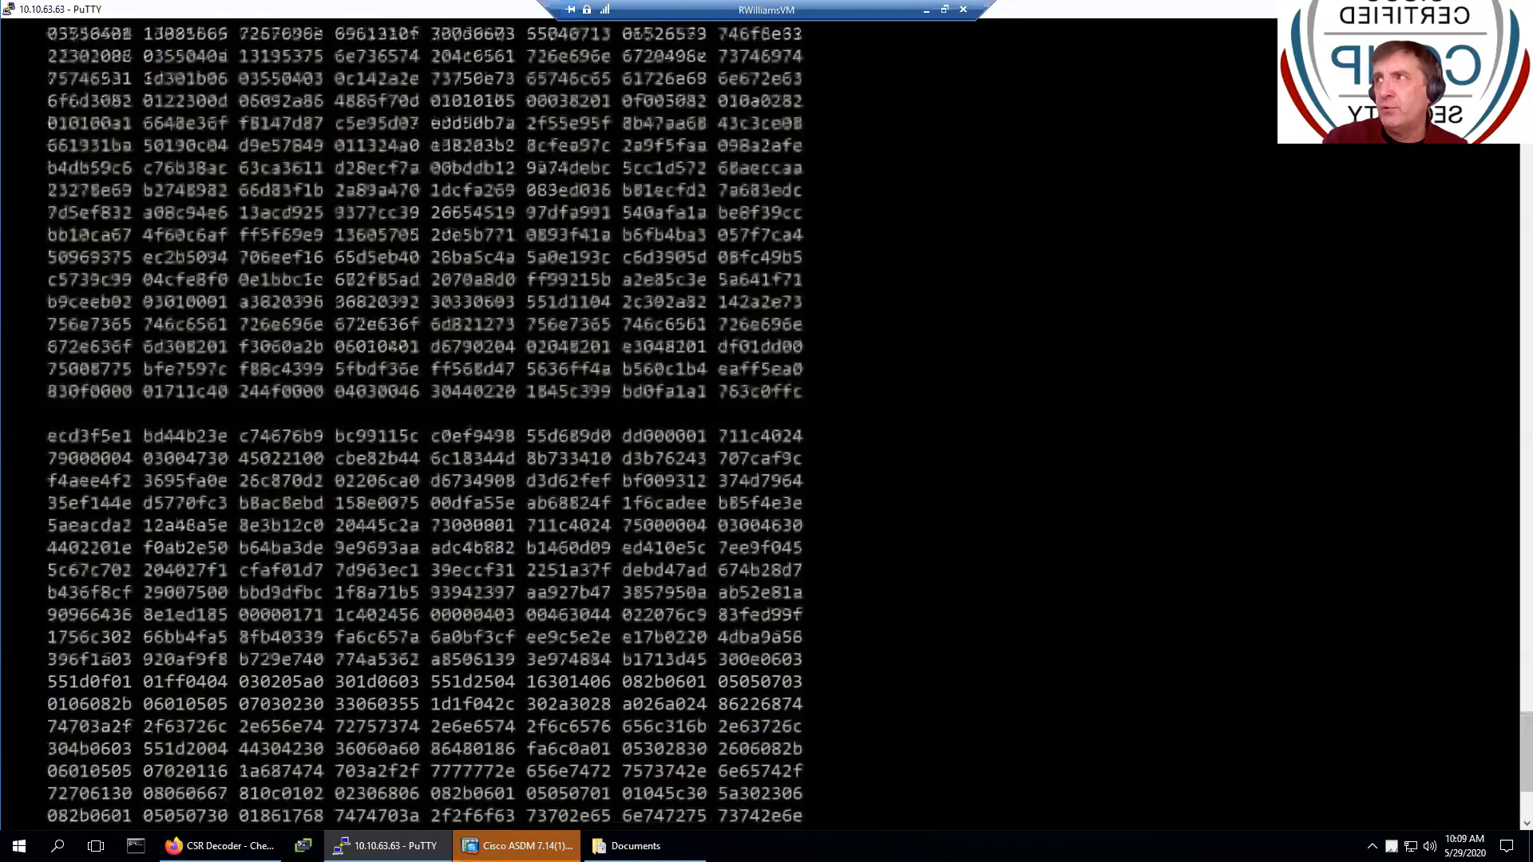
{"action": "scroll", "coordinate": [766, 423], "scroll_direction": "up", "scroll_amount": 7}
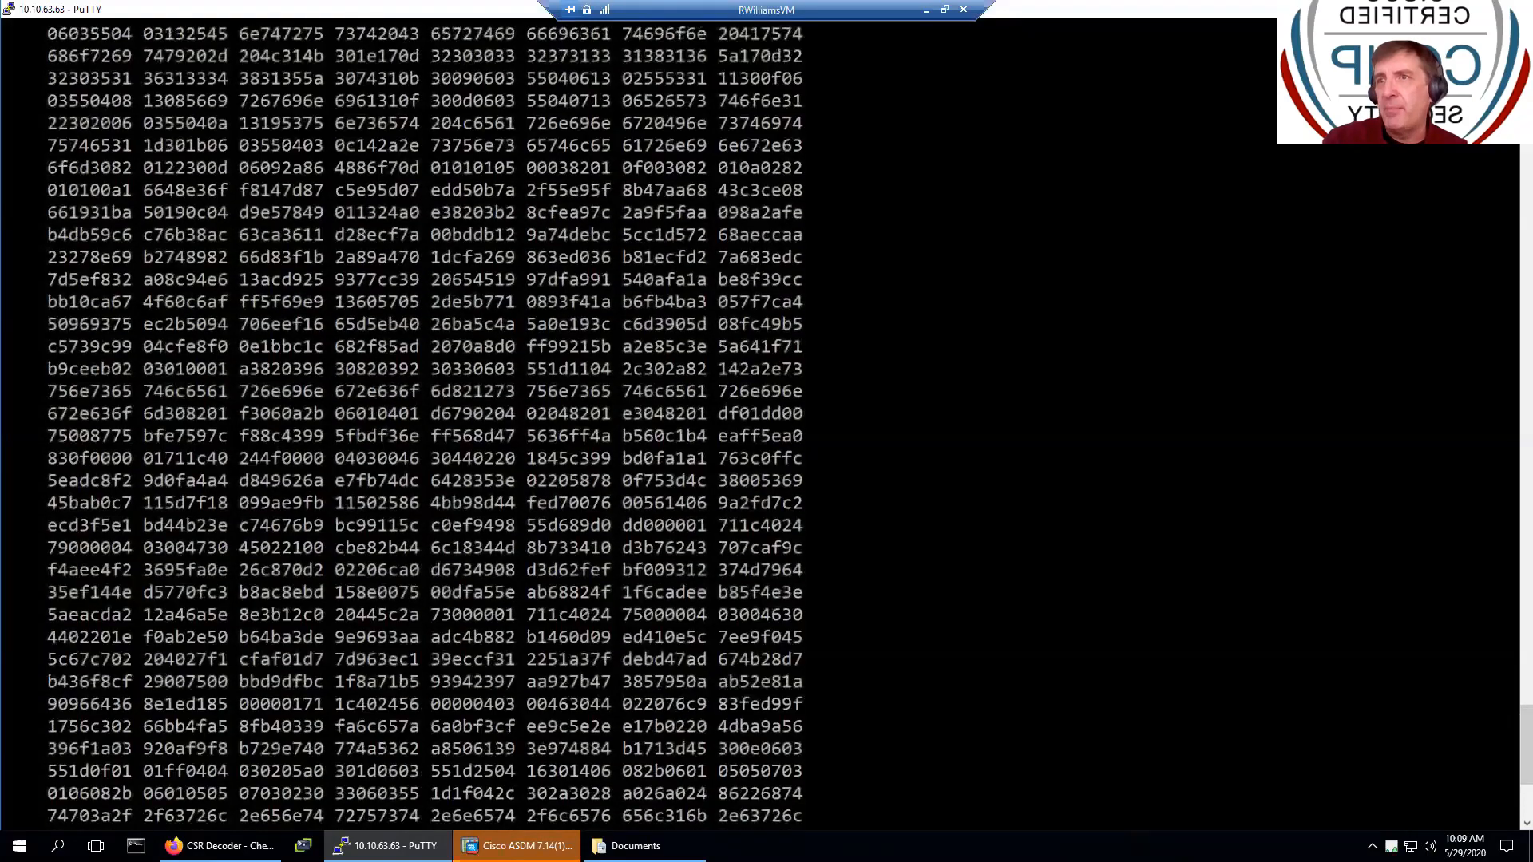
{"action": "scroll", "coordinate": [766, 423], "scroll_direction": "down", "scroll_amount": 2}
{"action": "scroll", "coordinate": [766, 423], "scroll_direction": "down", "scroll_amount": 18}
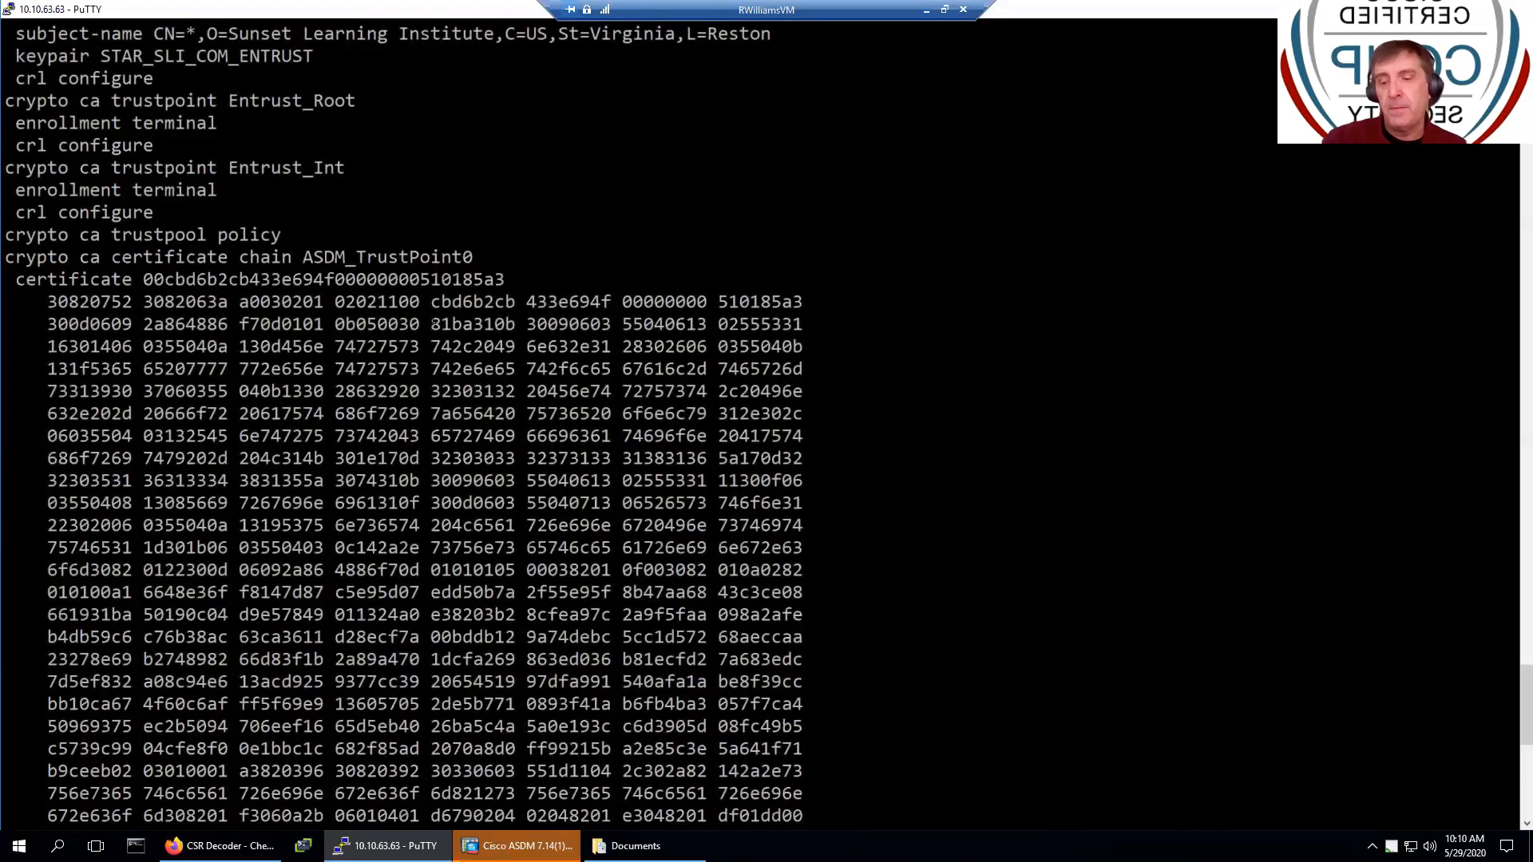
{"action": "scroll", "coordinate": [432, 322], "scroll_direction": "down", "scroll_amount": 13}
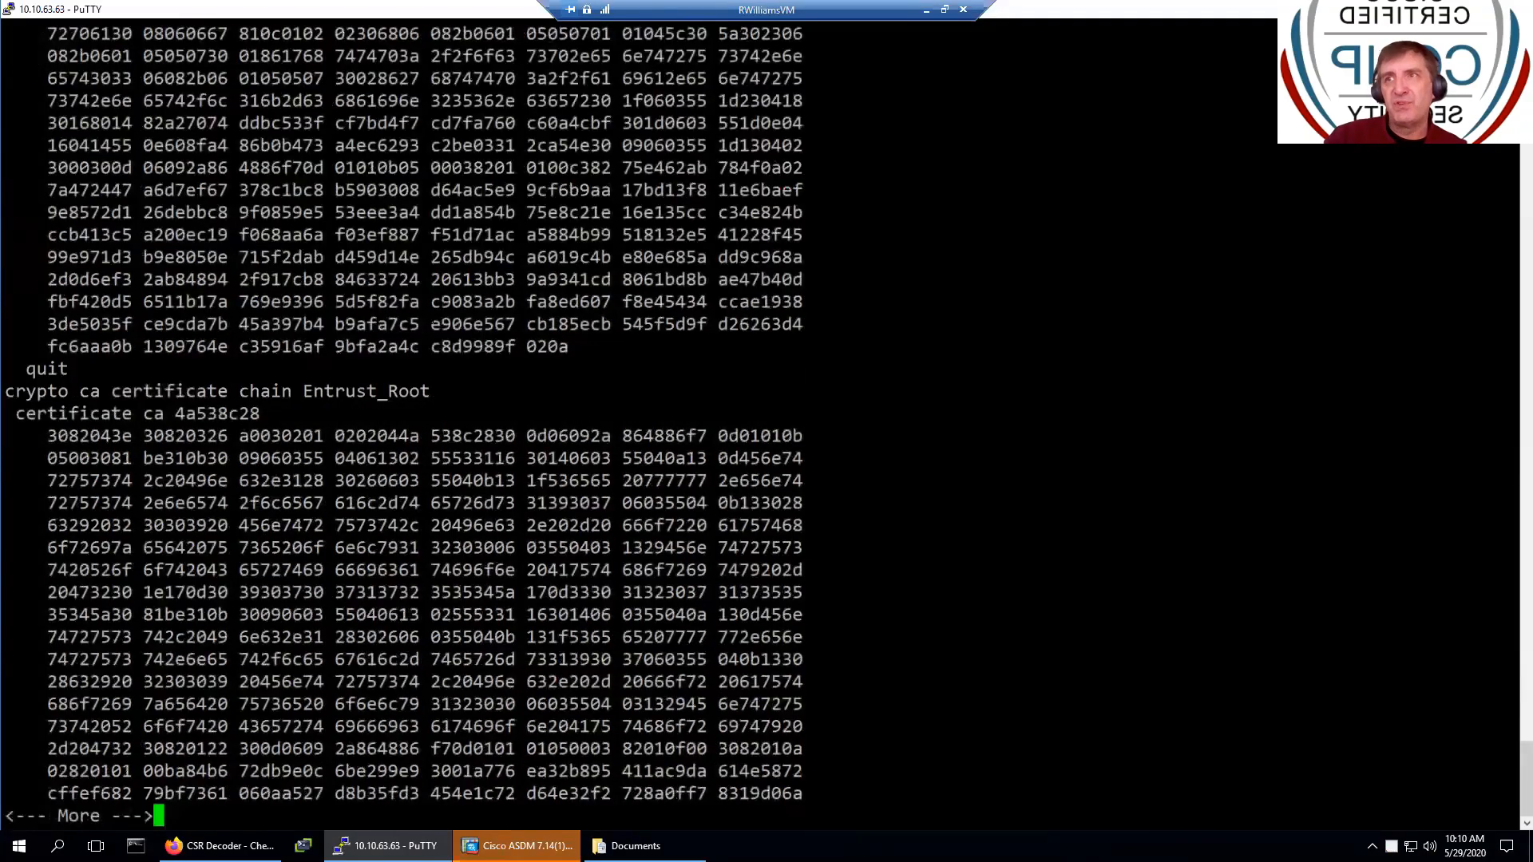
{"action": "key", "text": "space"}
{"action": "key", "text": "space"}
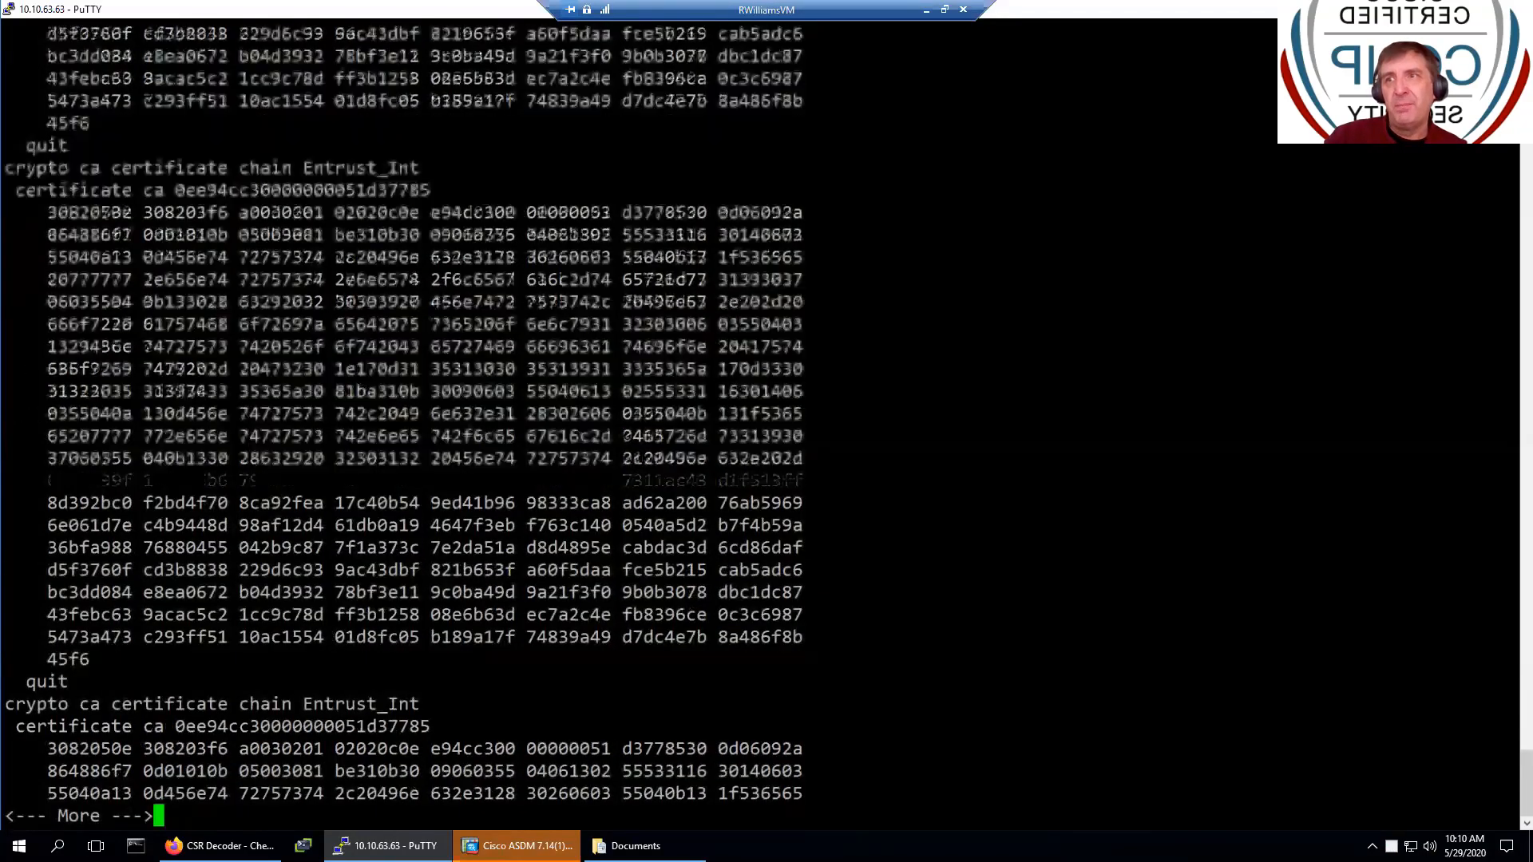
{"action": "key", "text": "space"}
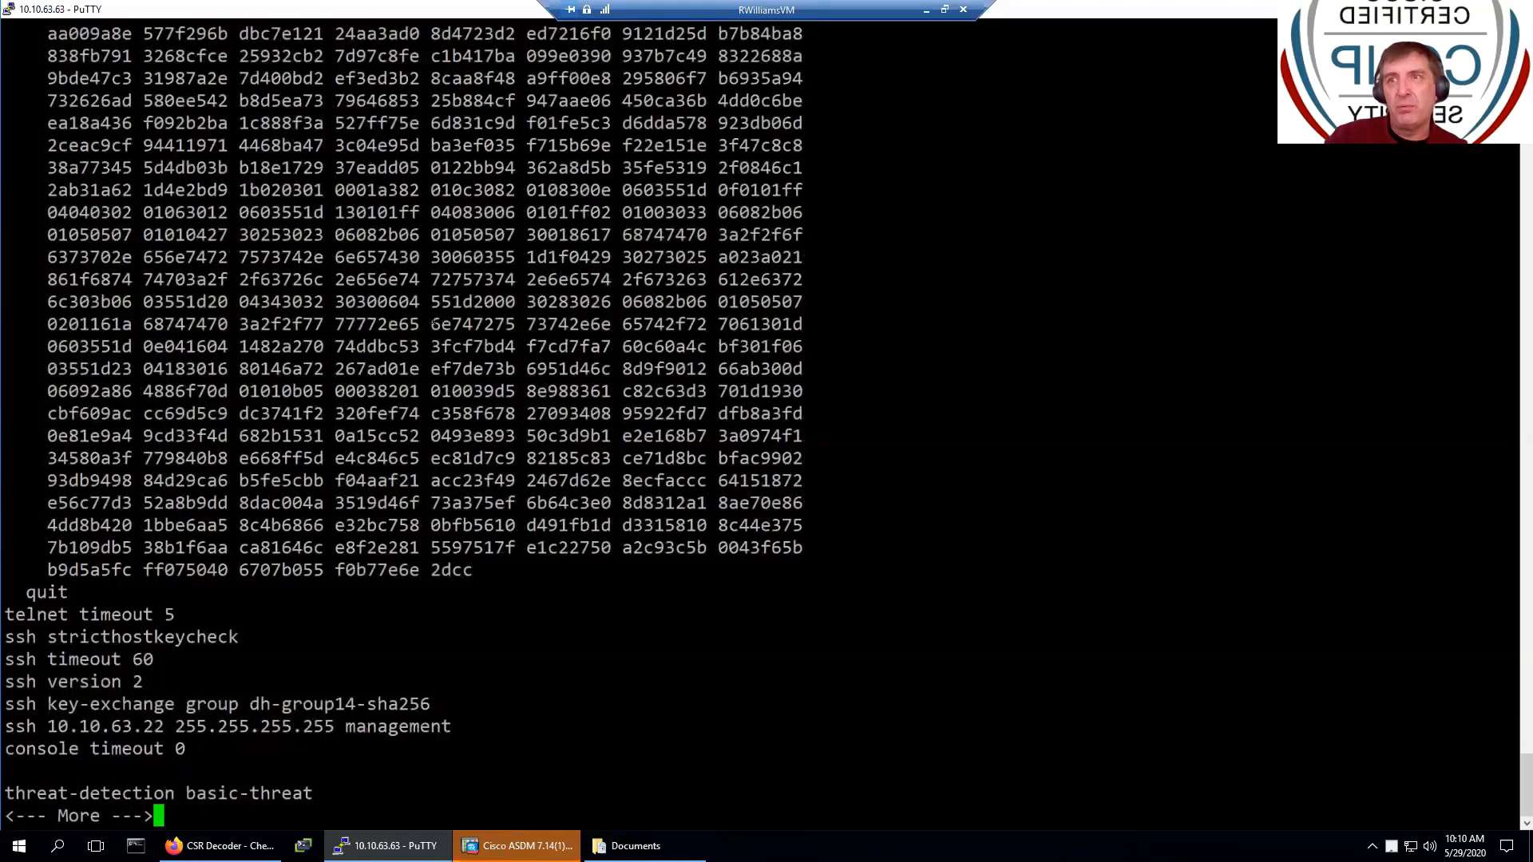
{"action": "key", "text": "space"}
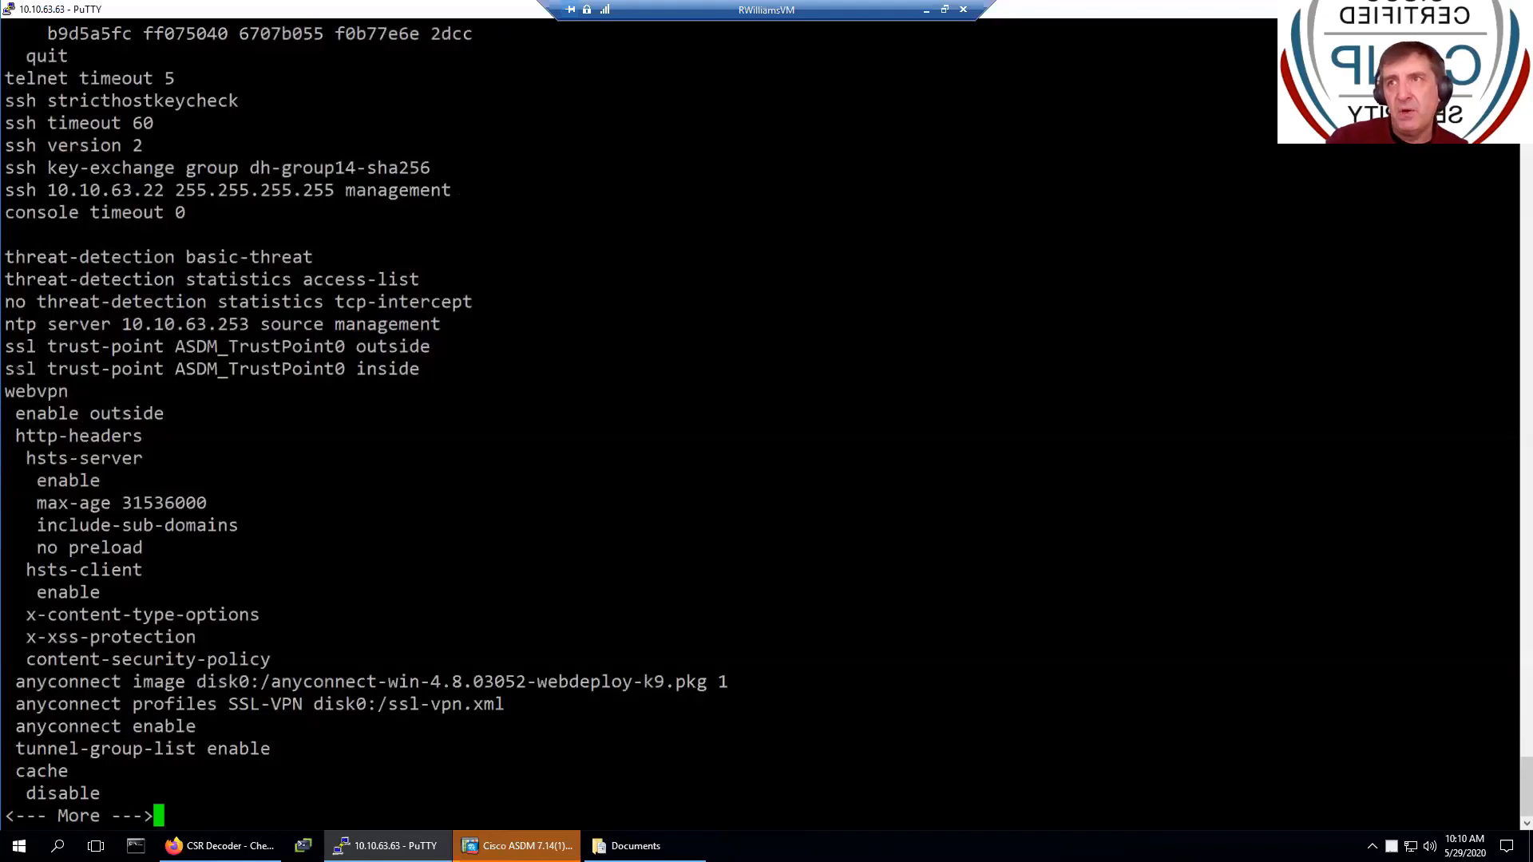
- Highlight the AnyConnect package path on disk0 and the ssl-vpn.xml profile file name
{"action": "left_click_drag", "start_coordinate": [6, 368], "coordinate": [19, 367]}
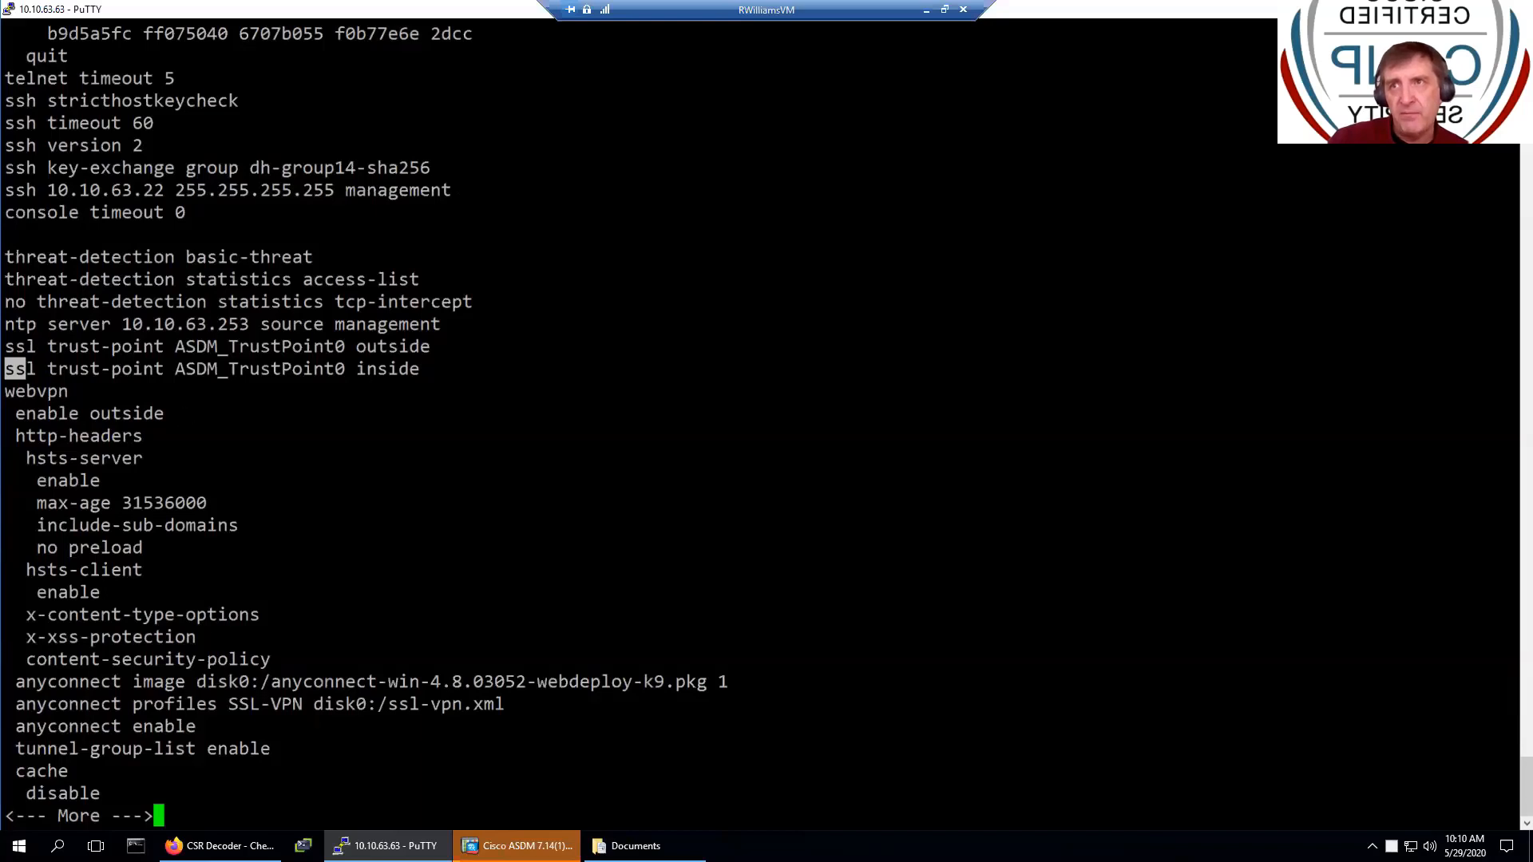
{"action": "left_click", "coordinate": [20, 369]}
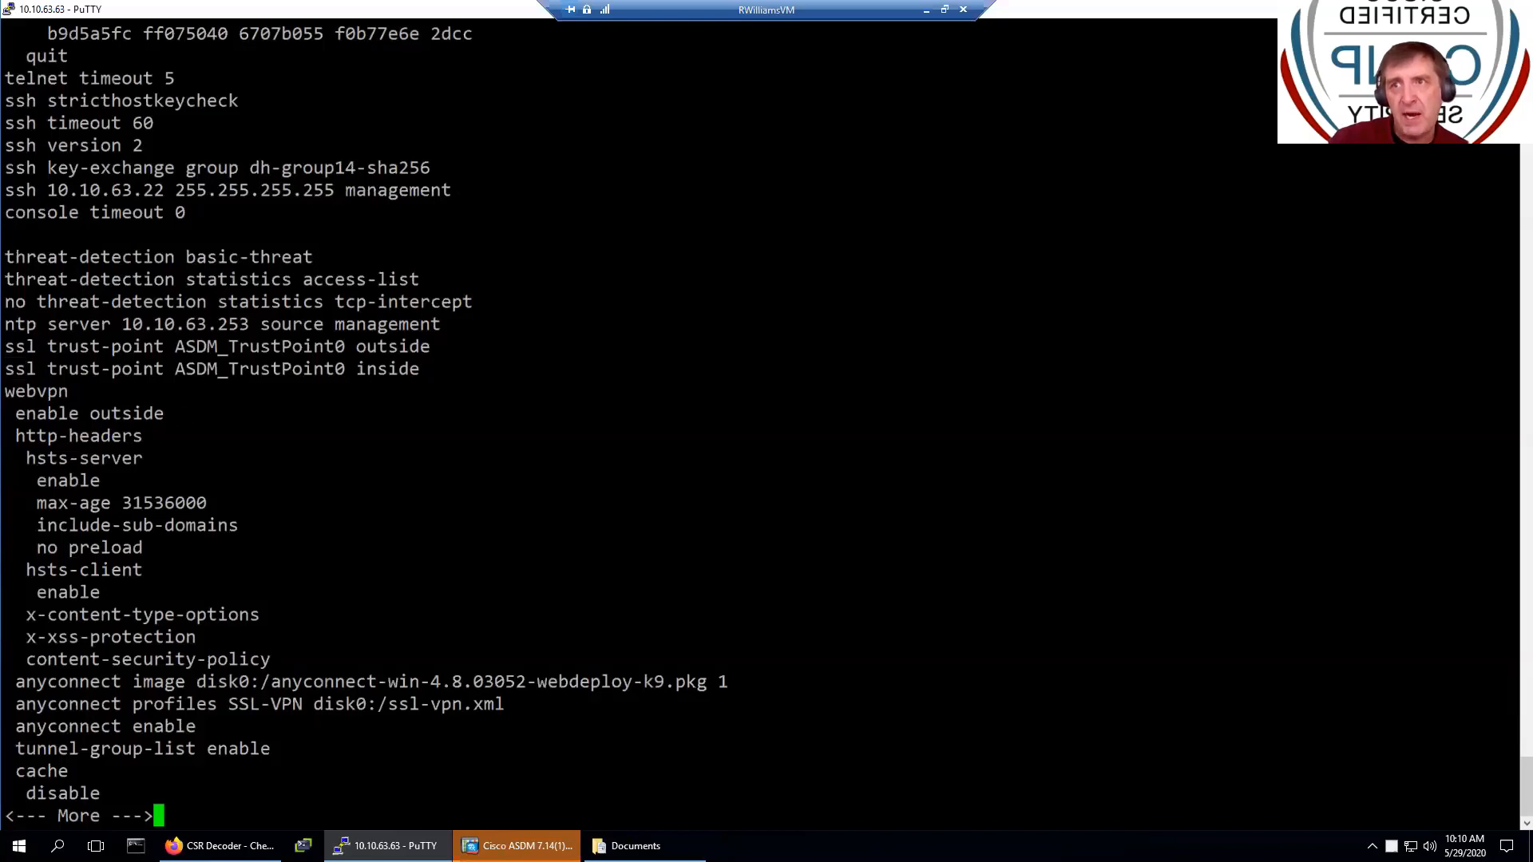
{"action": "left_click_drag", "start_coordinate": [206, 681], "coordinate": [675, 681]}
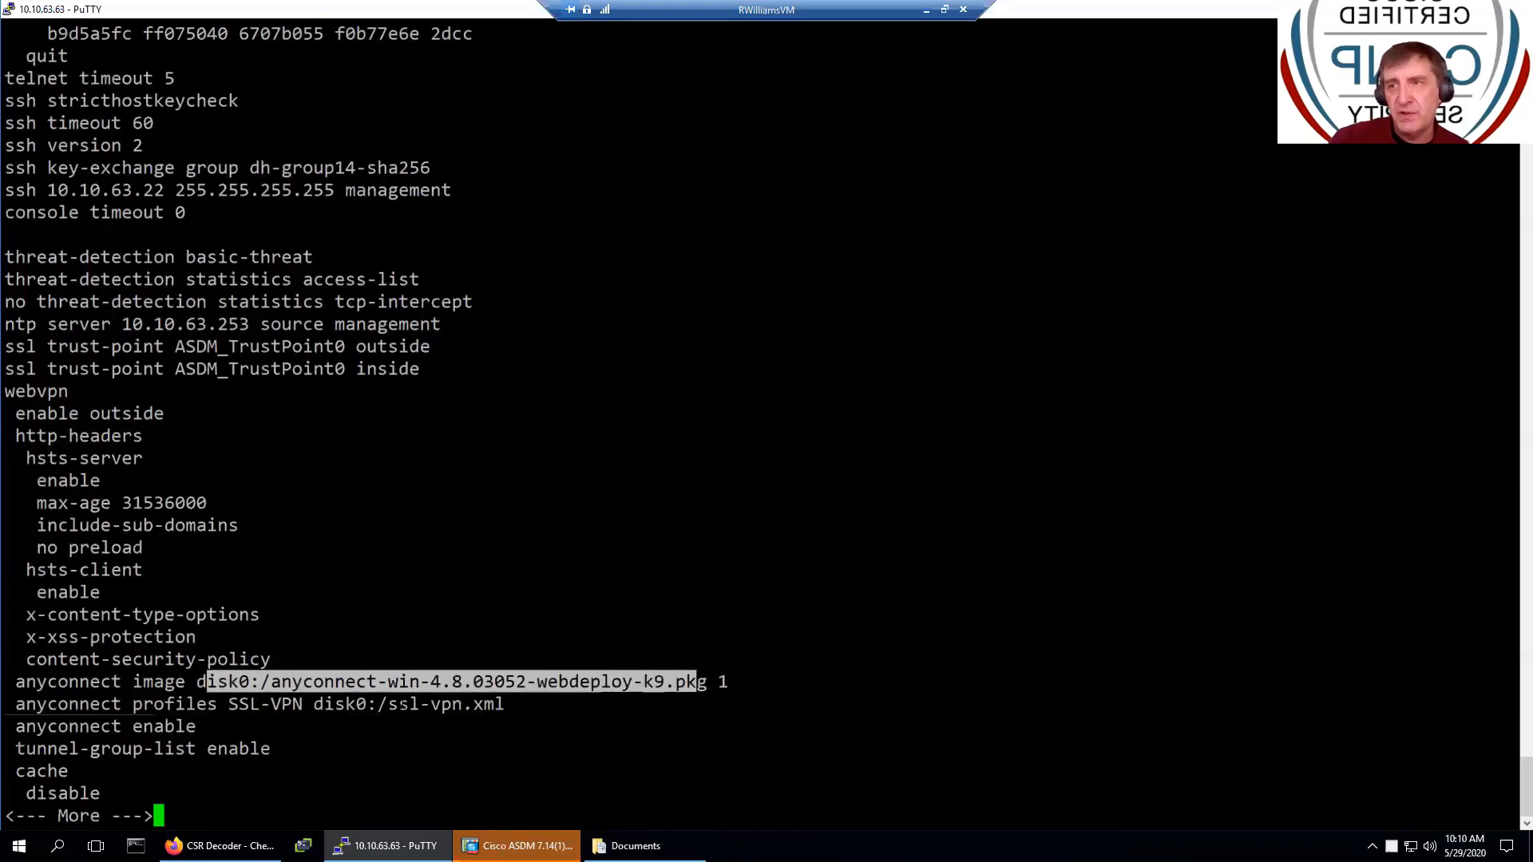
{"action": "left_click_drag", "start_coordinate": [397, 704], "coordinate": [498, 704]}
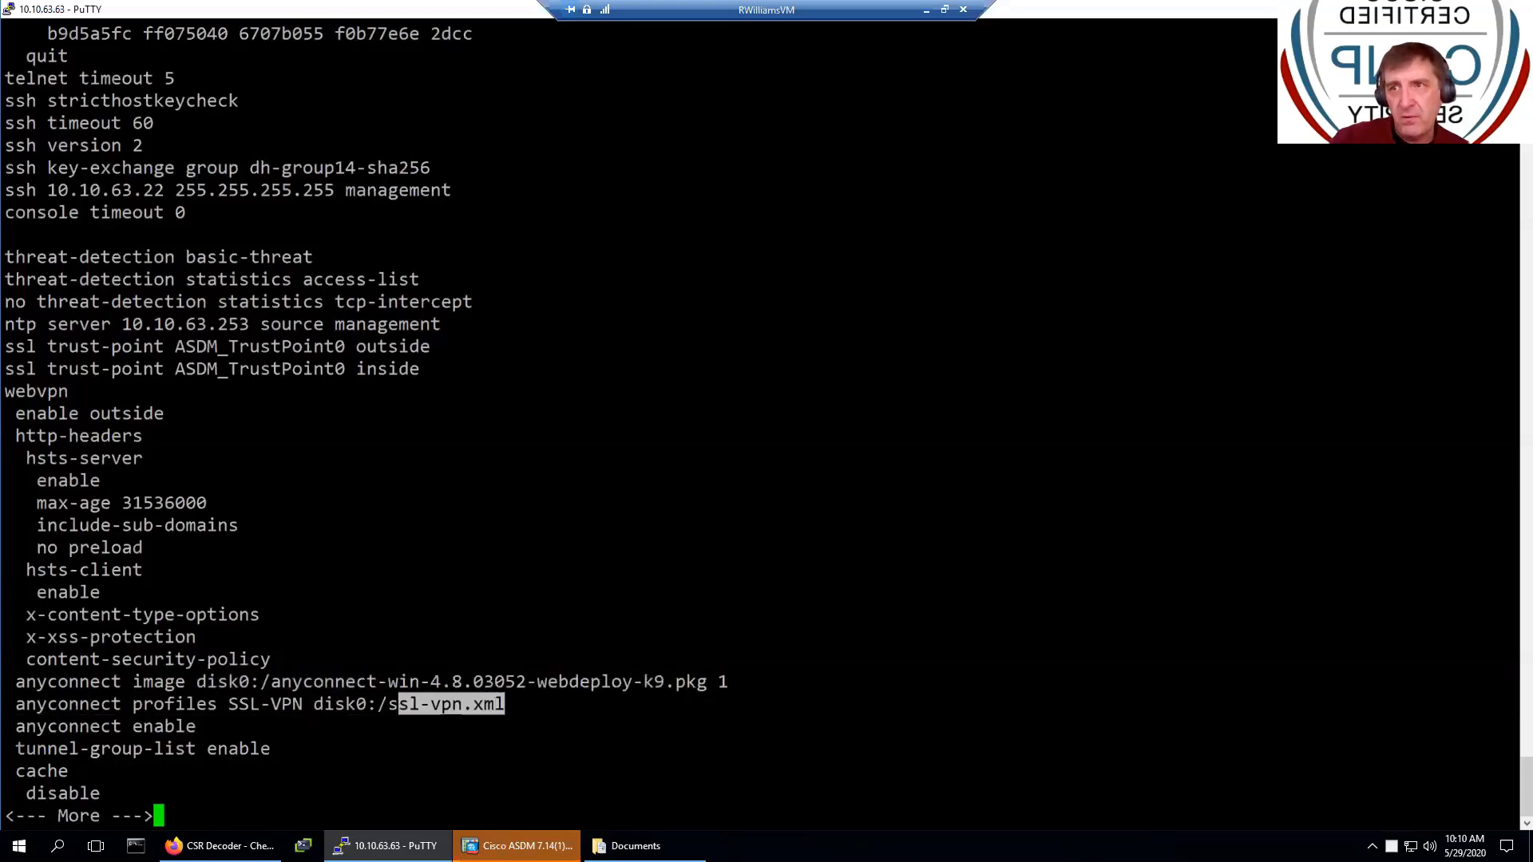
- Page on through the group-policy, tunnel-group and local user lines, then minimize the remote session
{"action": "key", "text": "space"}
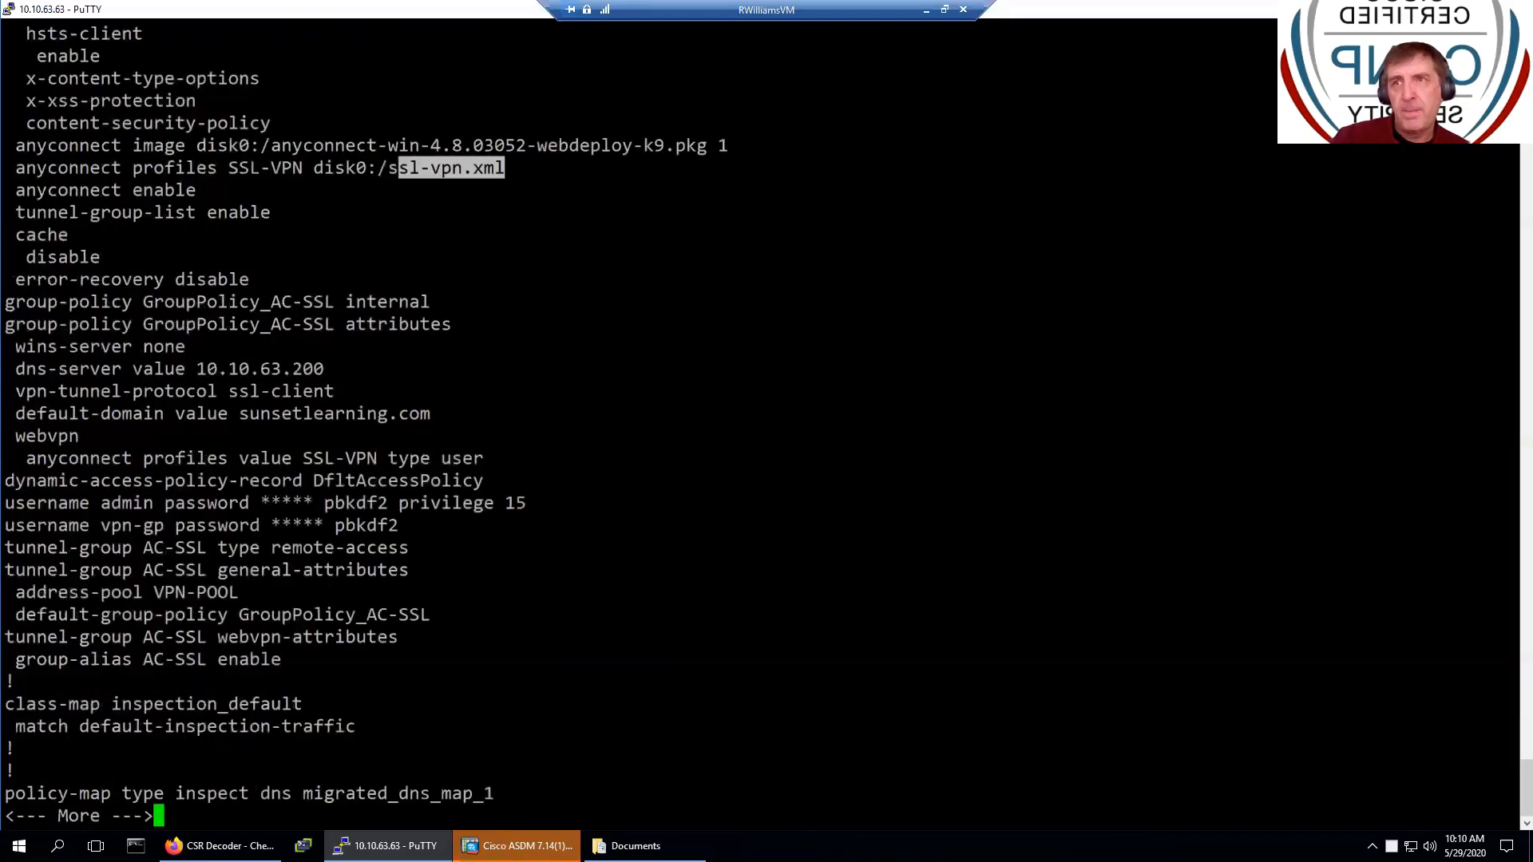
{"action": "left_click_drag", "start_coordinate": [8, 503], "coordinate": [505, 528]}
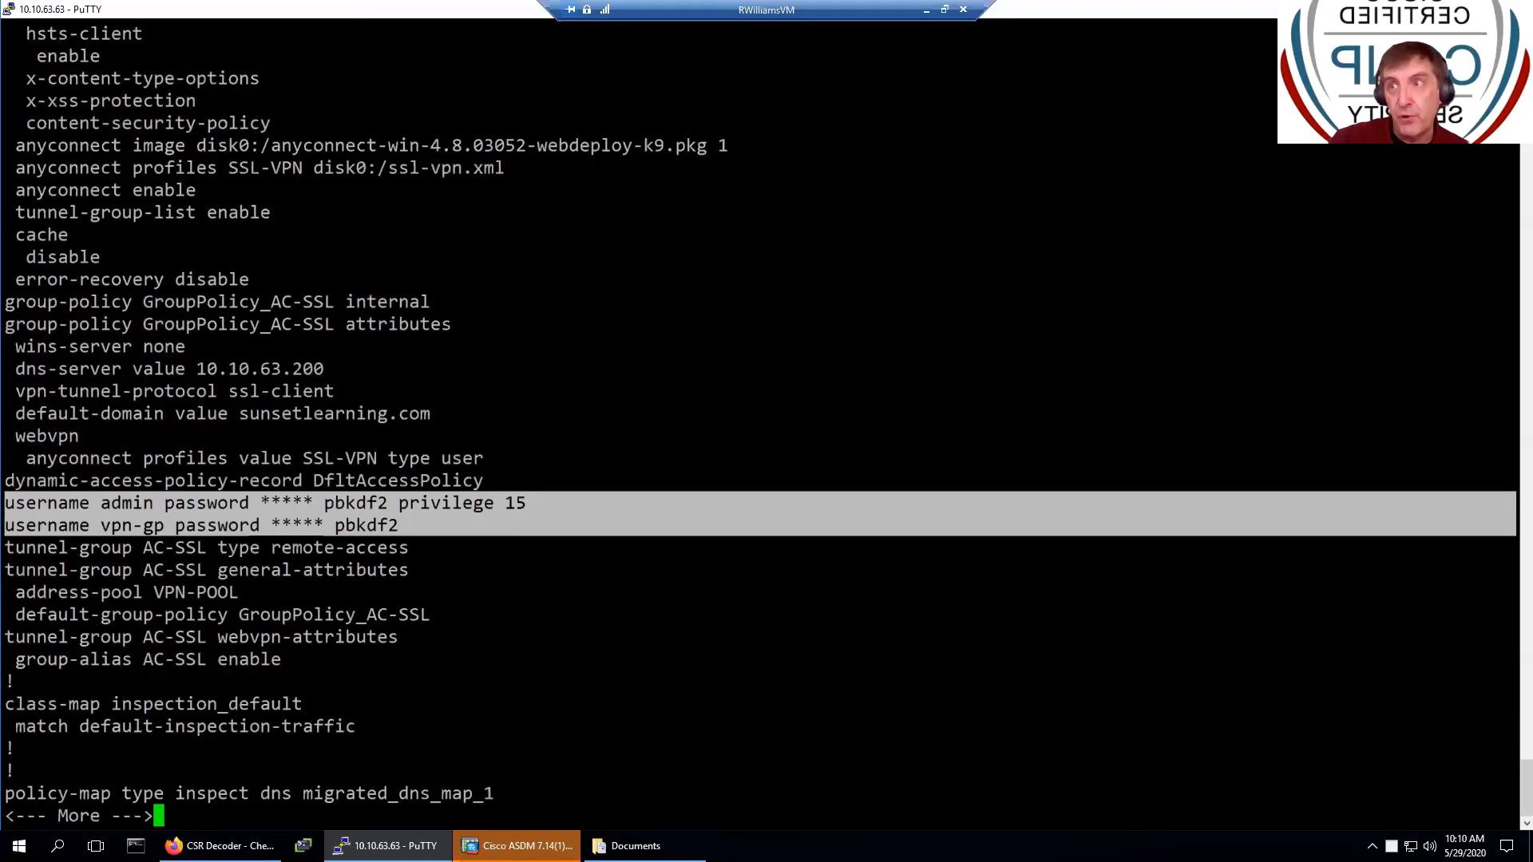
{"action": "left_click", "coordinate": [470, 509]}
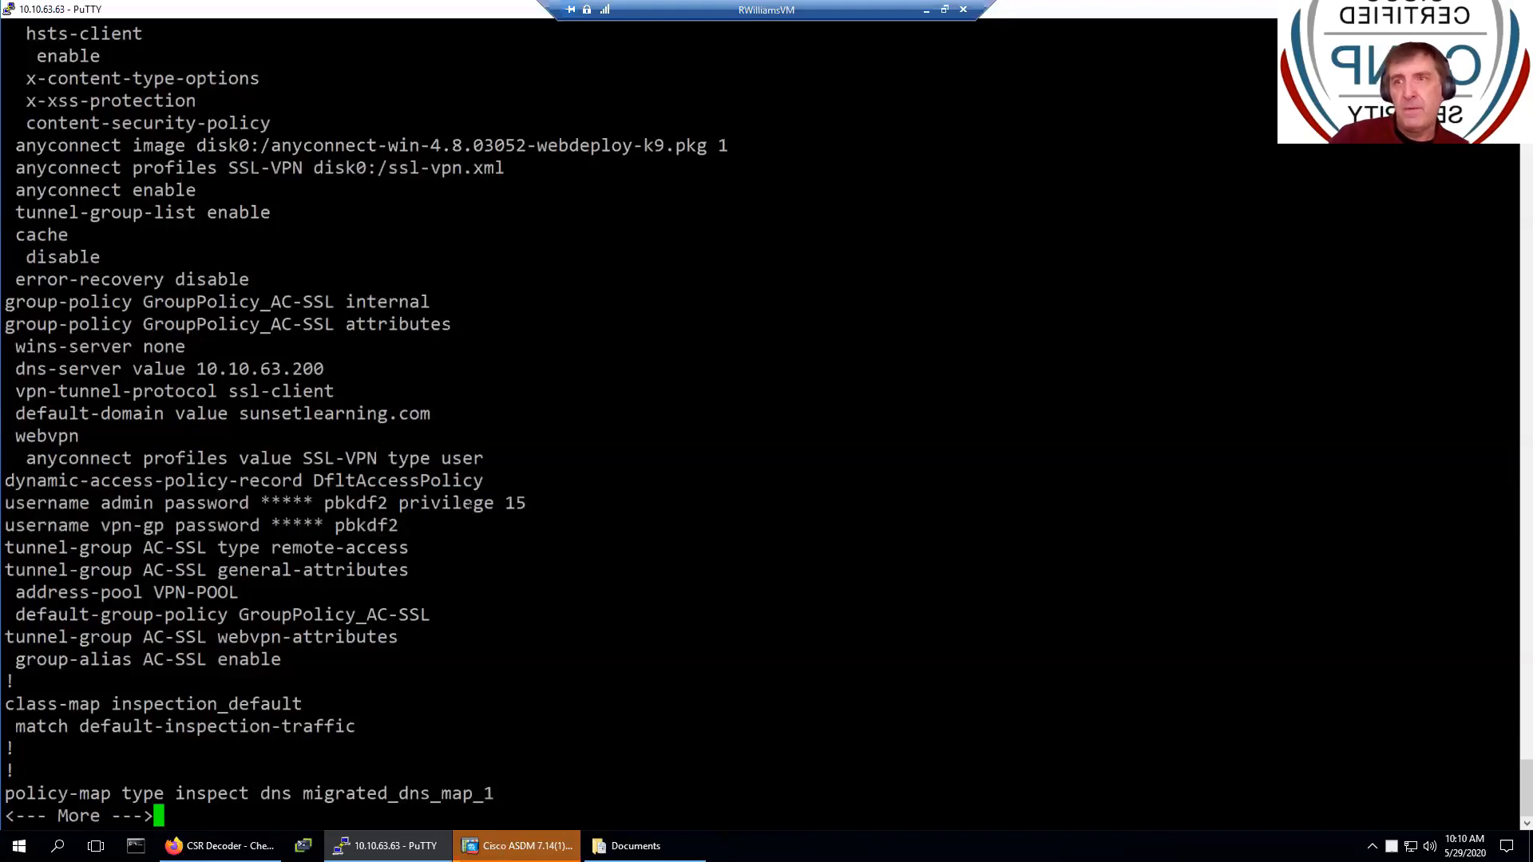
{"action": "key", "text": "space"}
{"action": "key", "text": "space"}
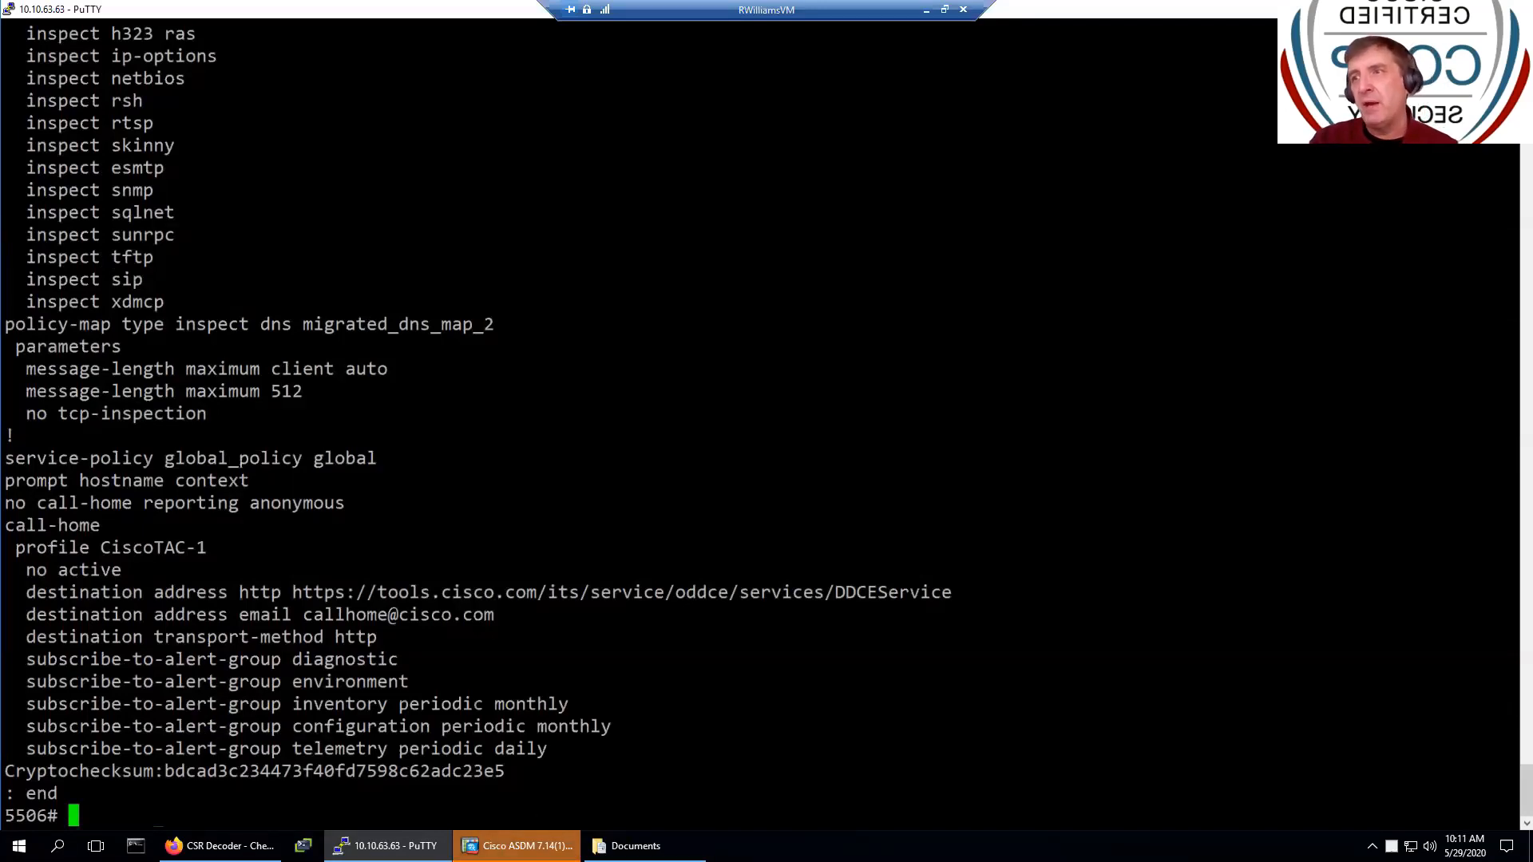
{"action": "mouse_move", "coordinate": [517, 845]}
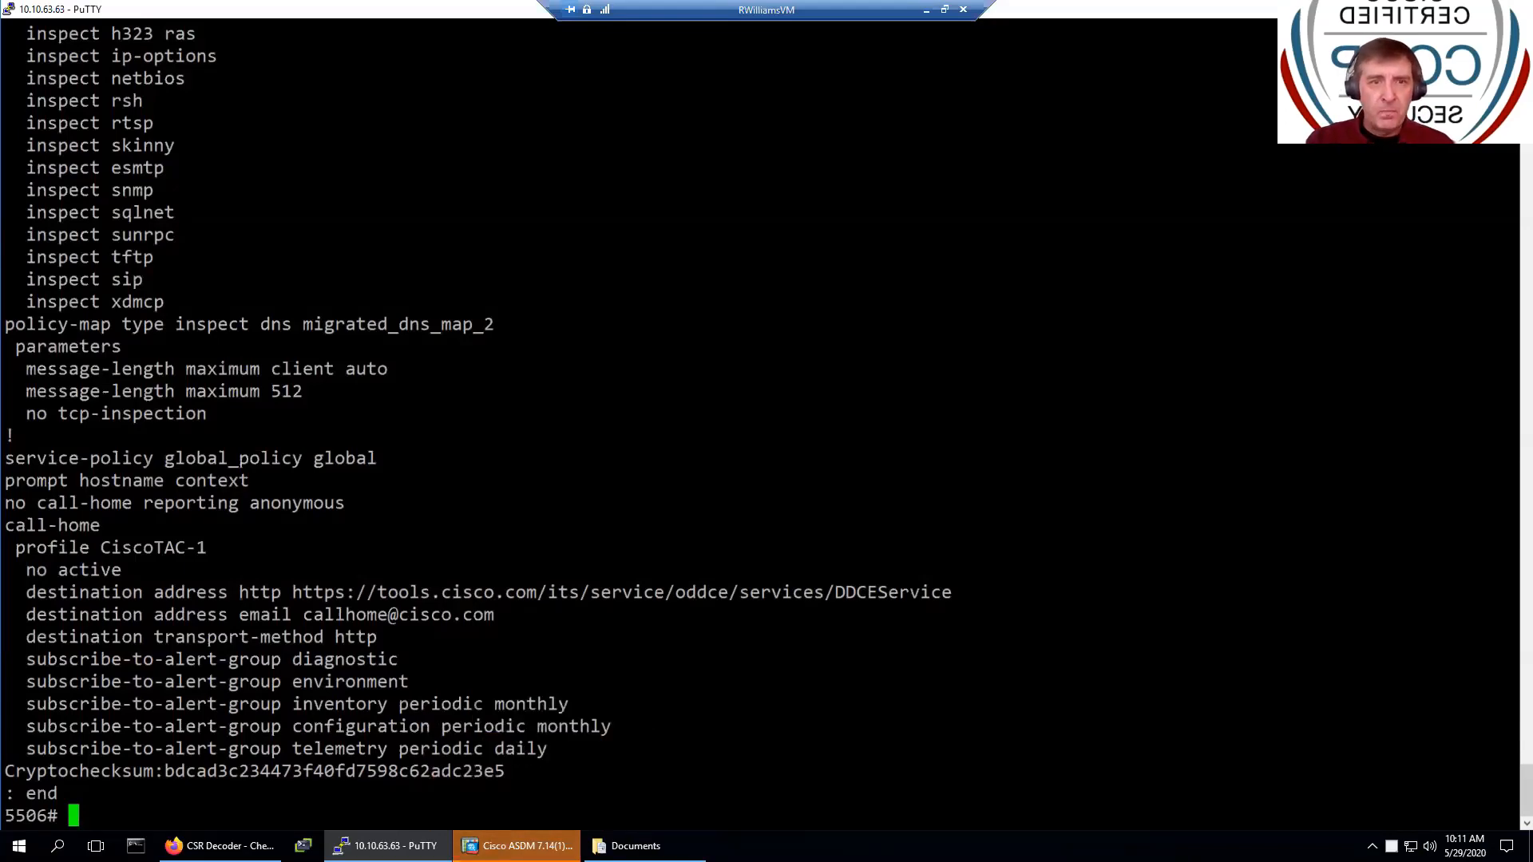
{"action": "left_click", "coordinate": [926, 10]}
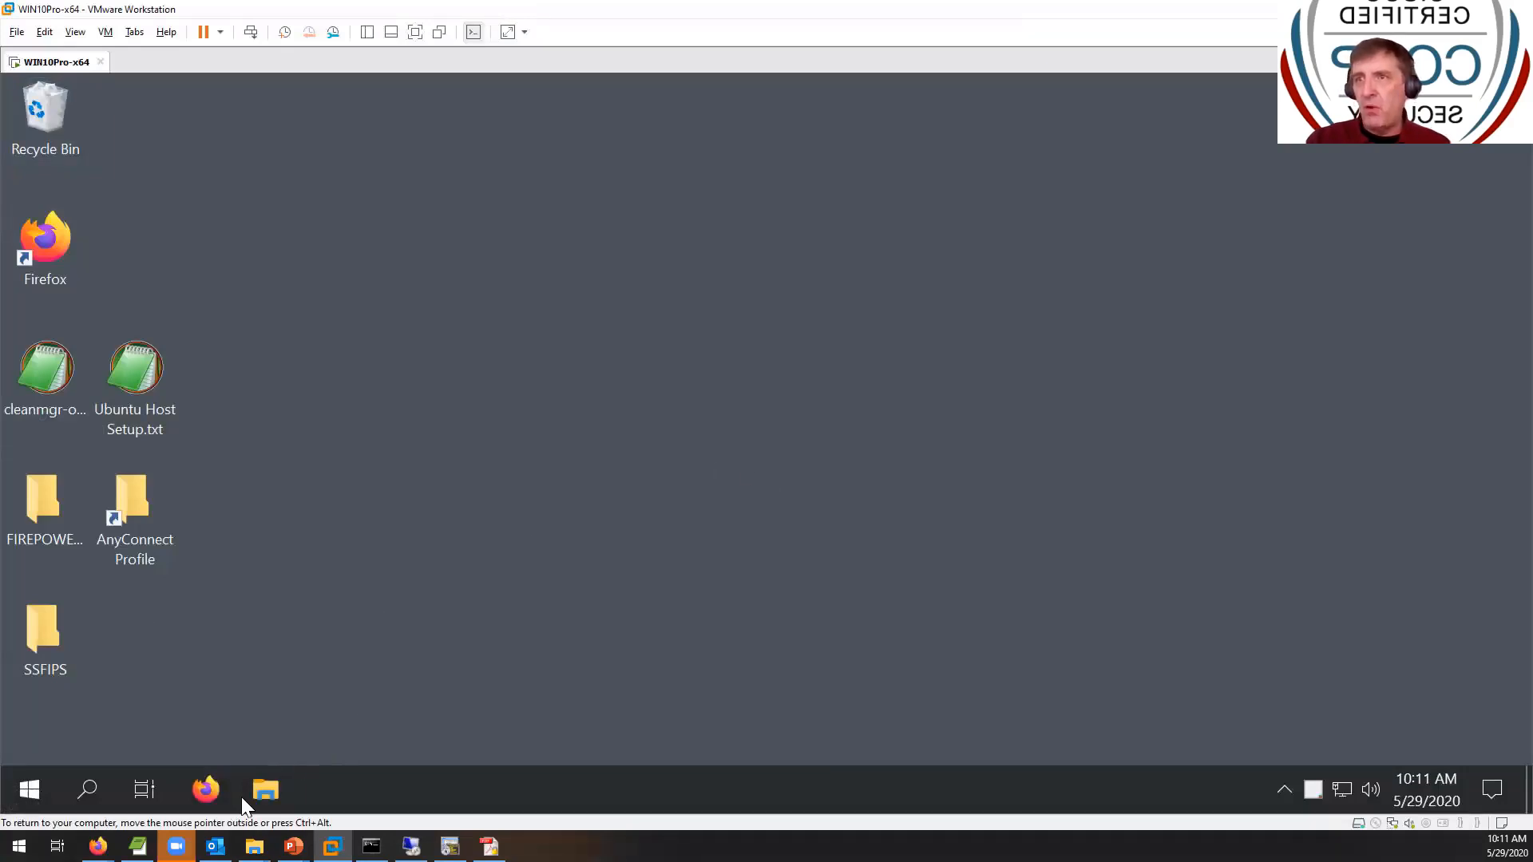
- Launch Firefox and browse to middle8.sunsetlearning.com to reach the SSL VPN login page
{"action": "left_click", "coordinate": [206, 789]}
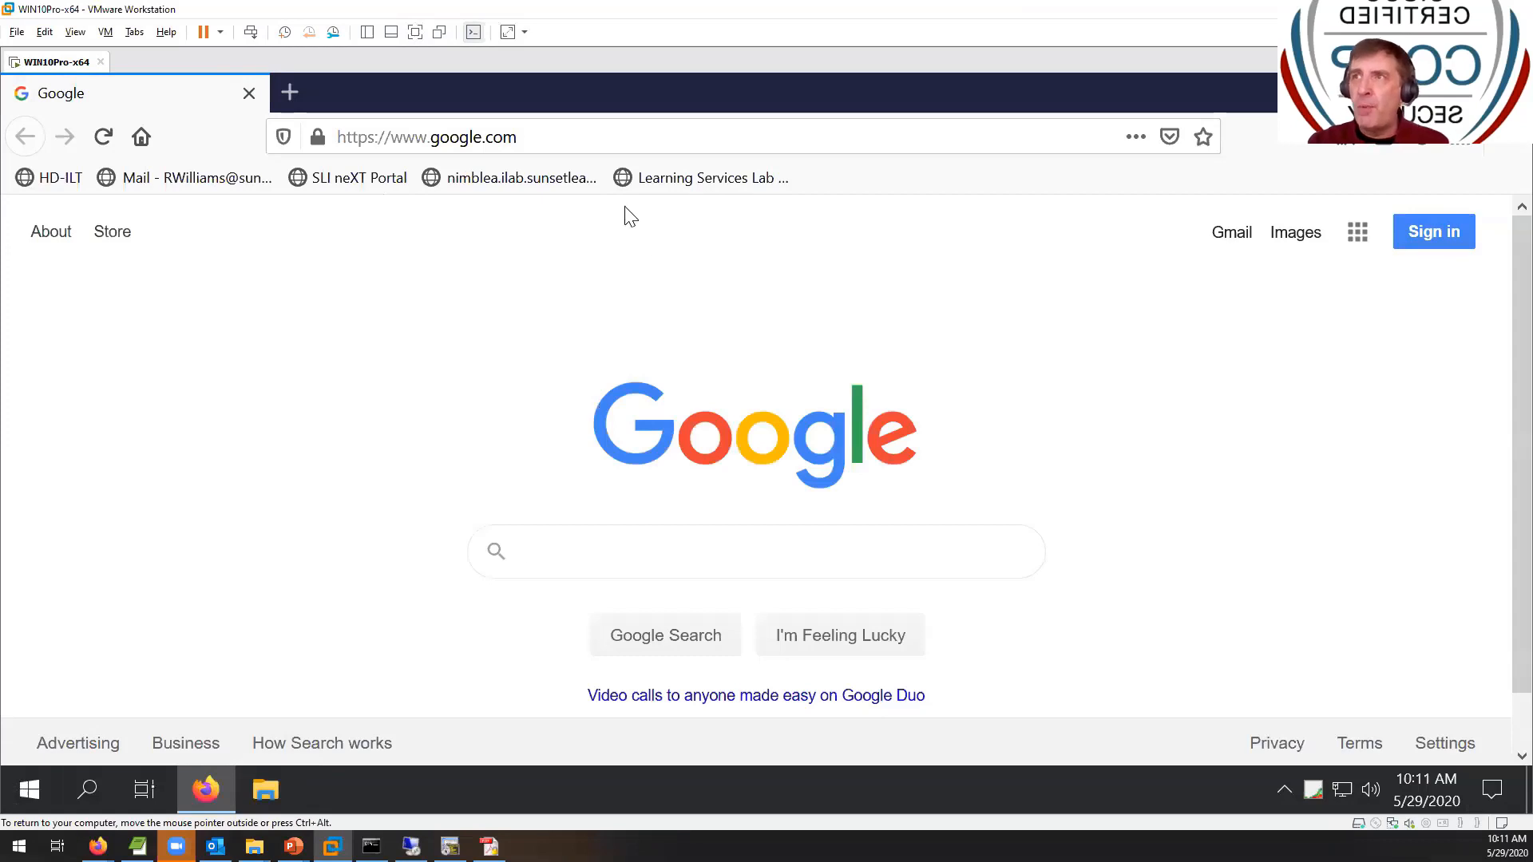
{"action": "left_click", "coordinate": [608, 129]}
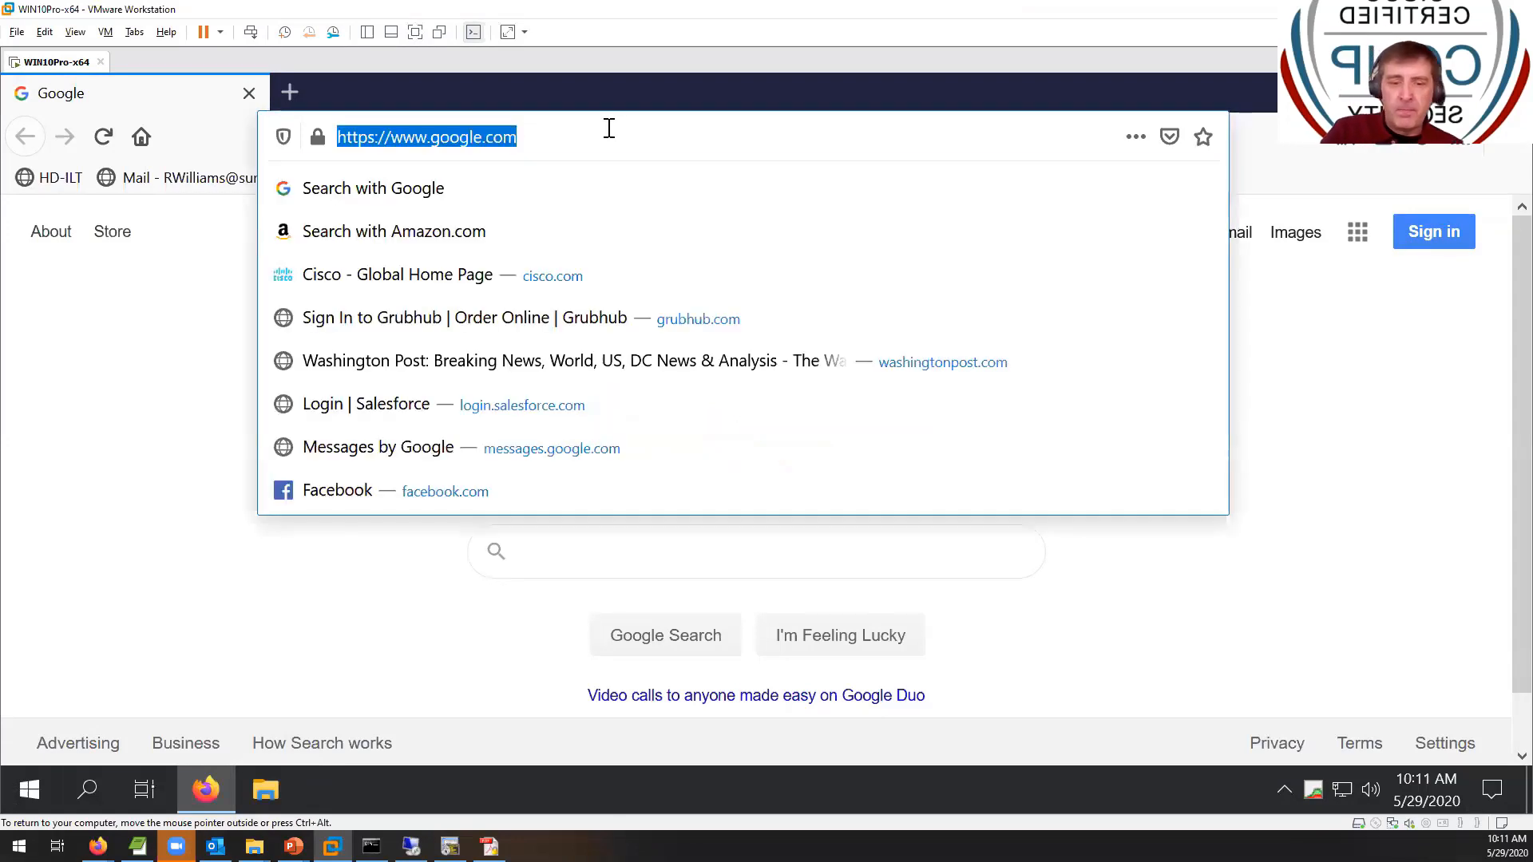
{"action": "type", "text": "middle8.sunsetlearning.com/"}
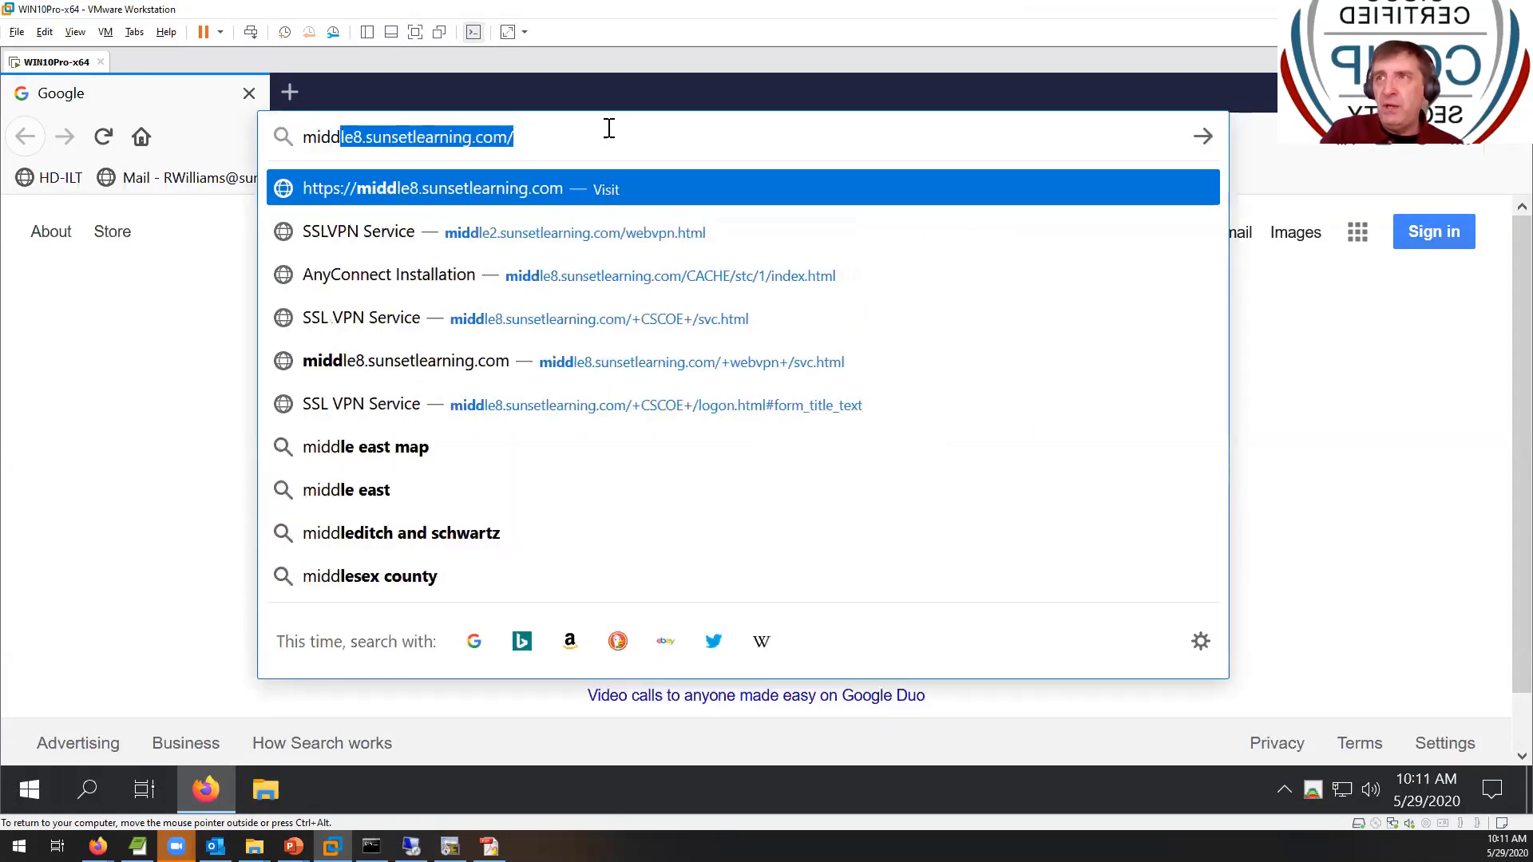
{"action": "key", "text": "Return"}
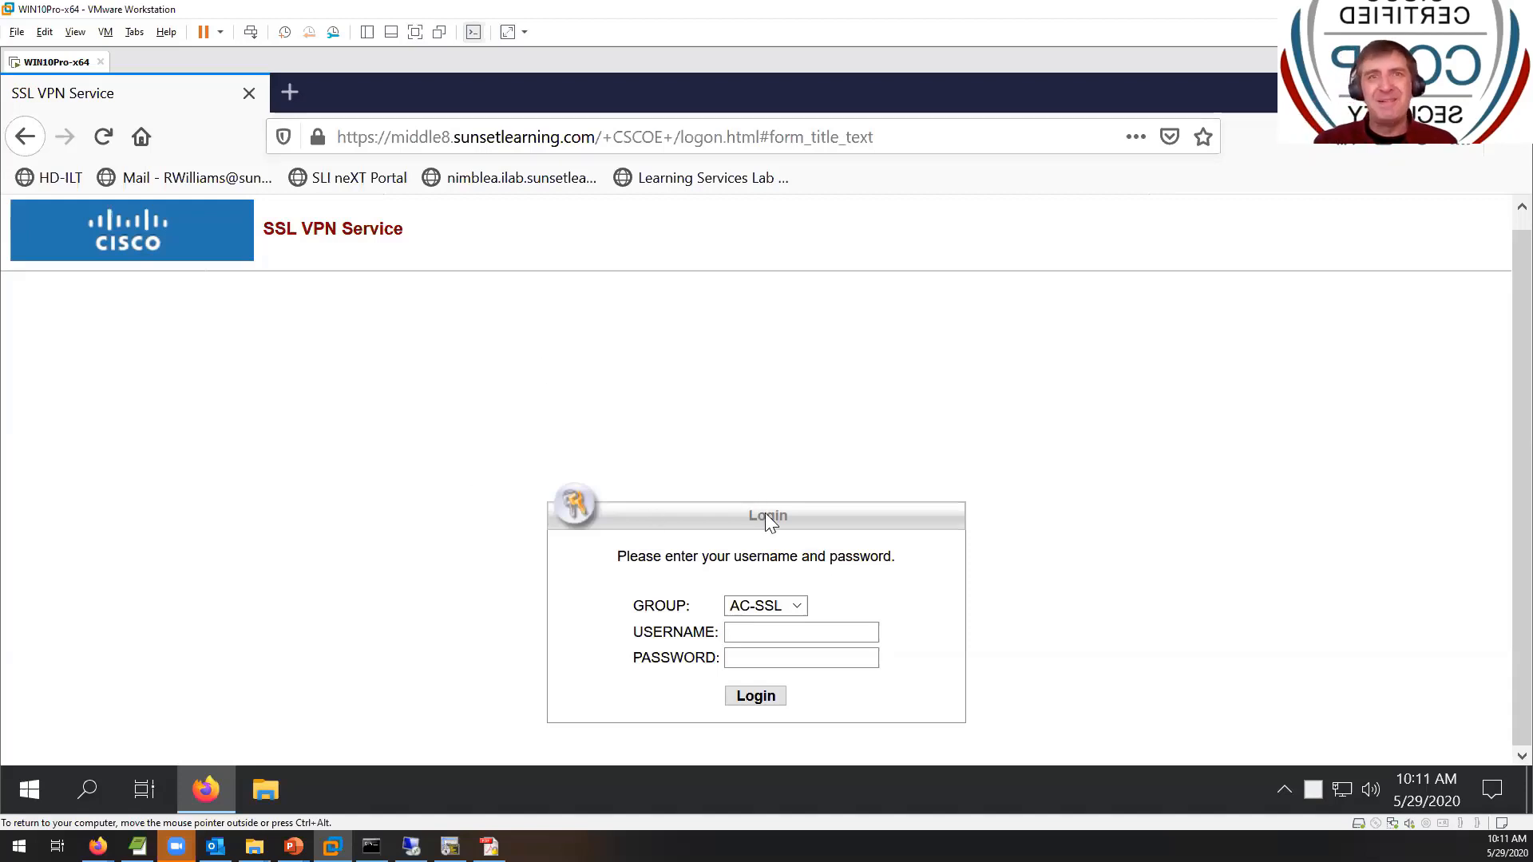
- Keep group AC-SSL and try logging in with the VPN user's username and password
{"action": "left_click", "coordinate": [795, 613]}
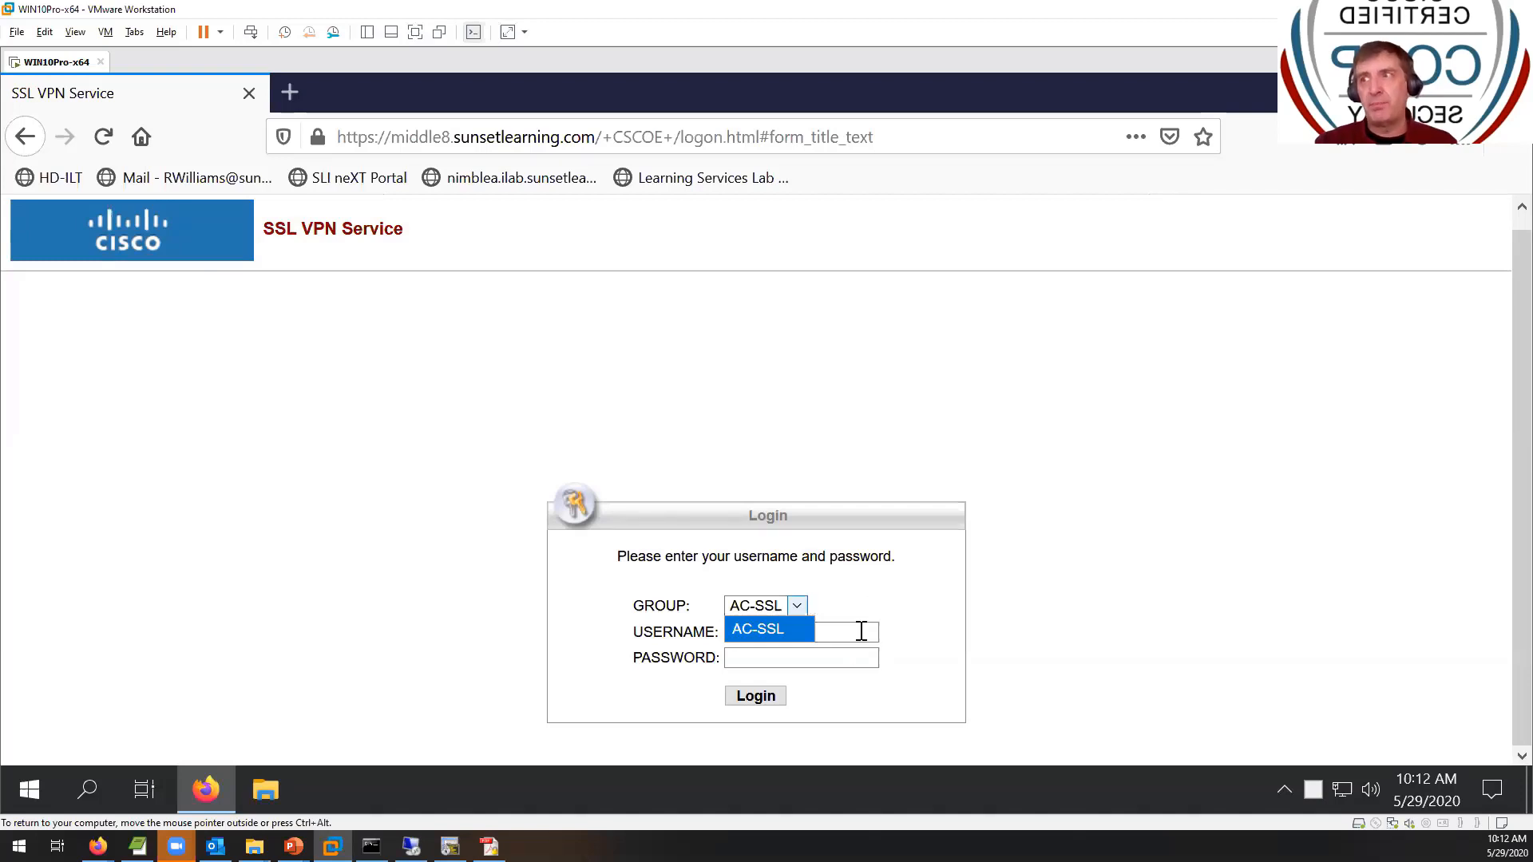
{"action": "left_click", "coordinate": [863, 632]}
{"action": "left_click", "coordinate": [863, 632]}
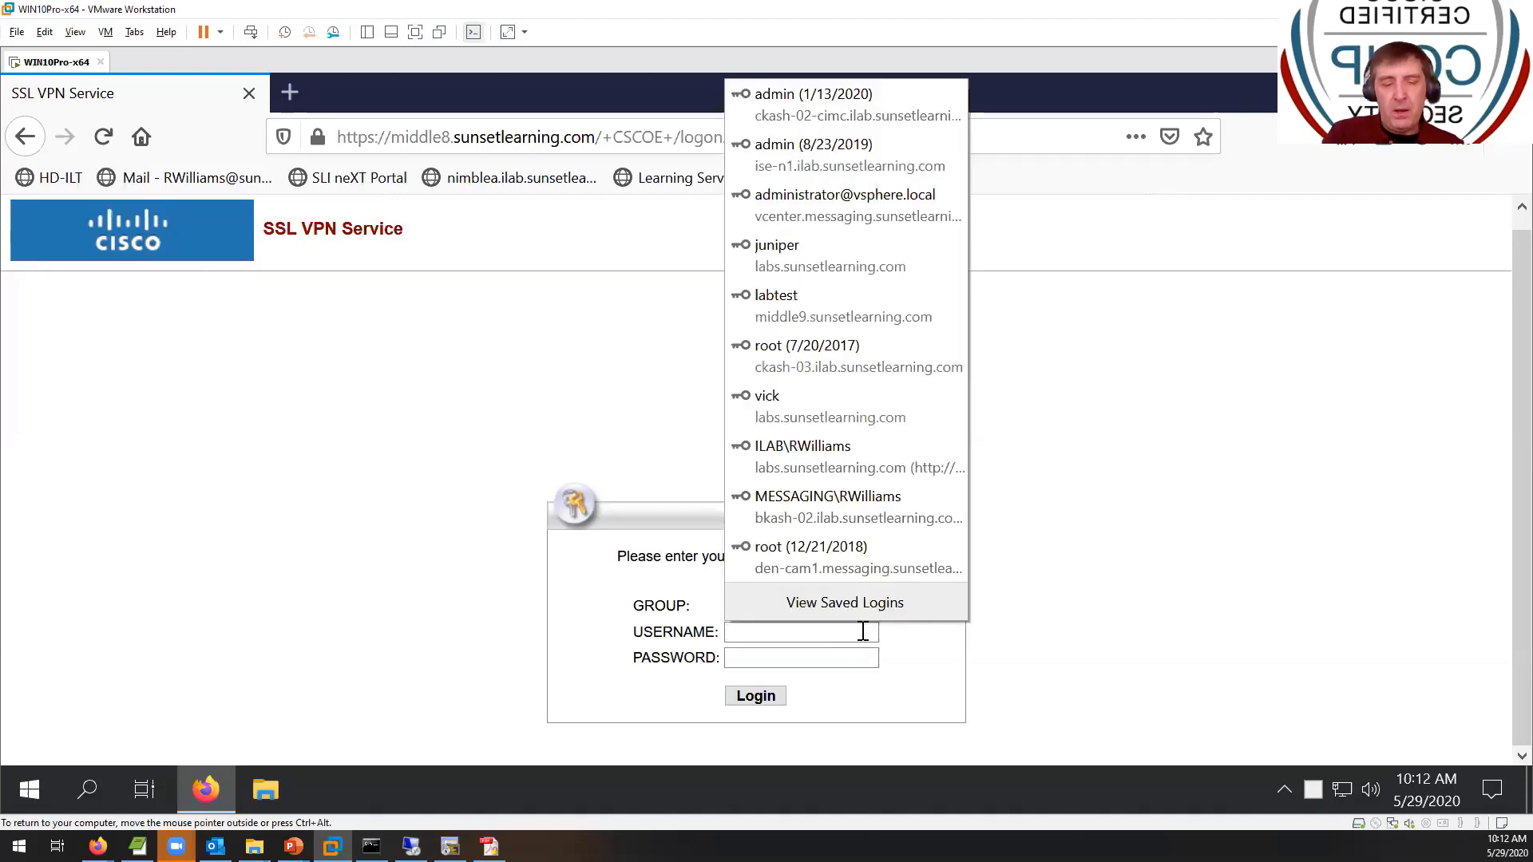
{"action": "type", "text": "vpn-gp"}
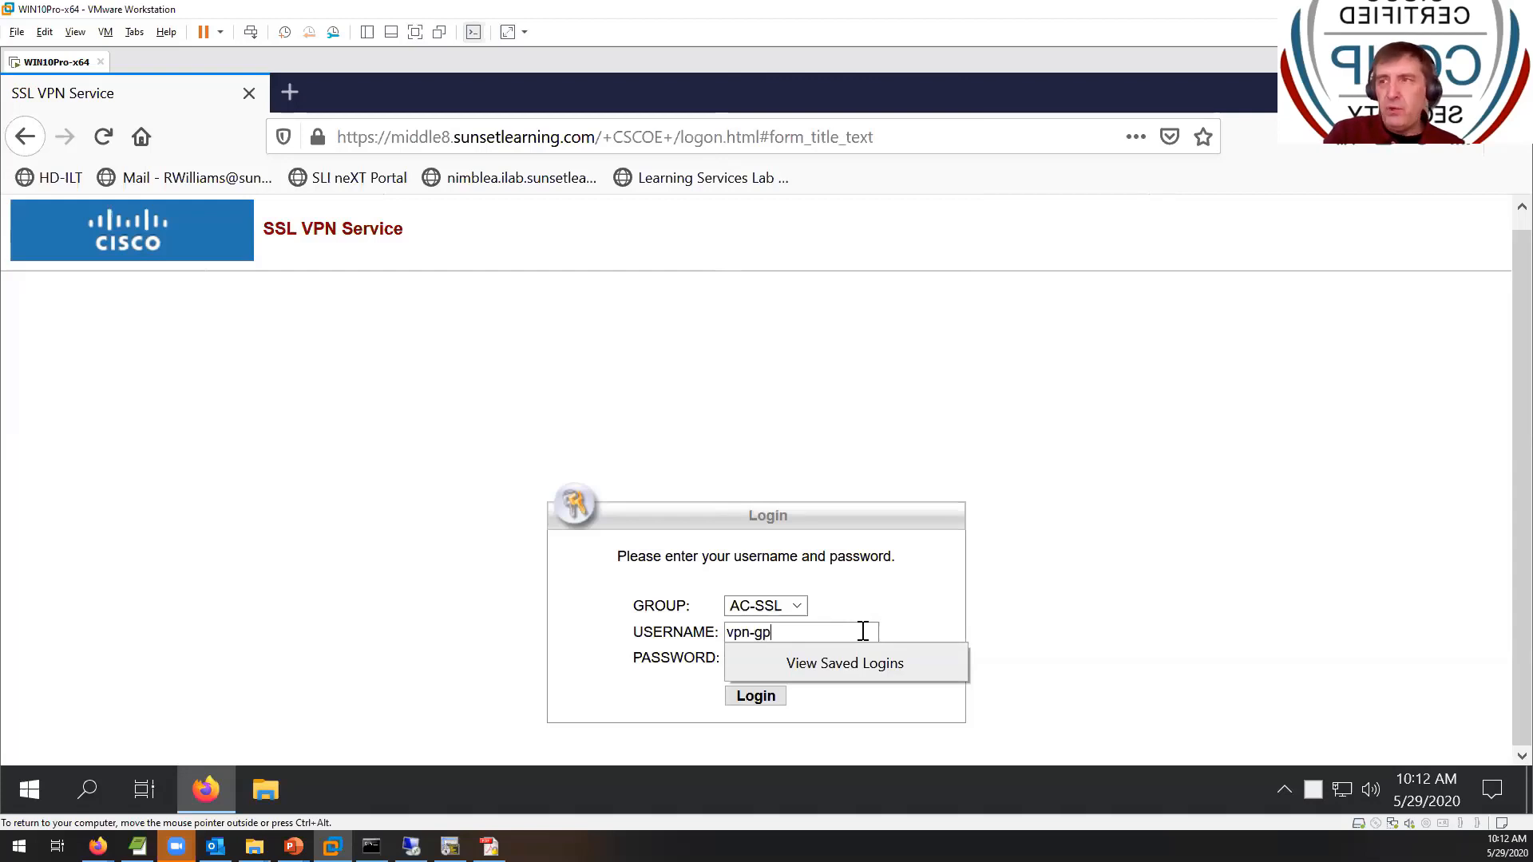
{"action": "key", "text": "Tab"}
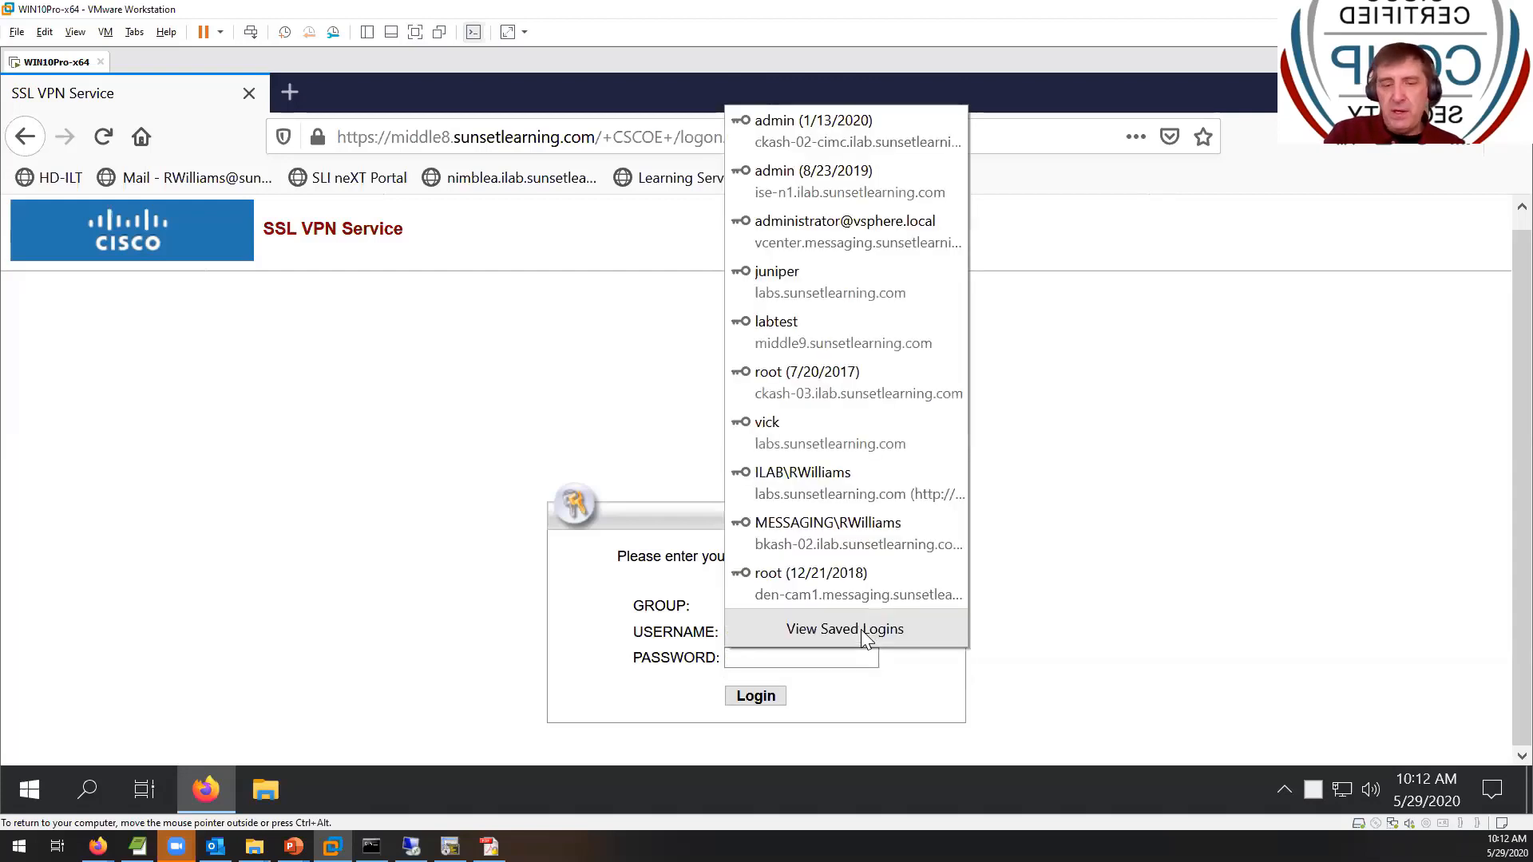
{"action": "type", "text": "•••"}
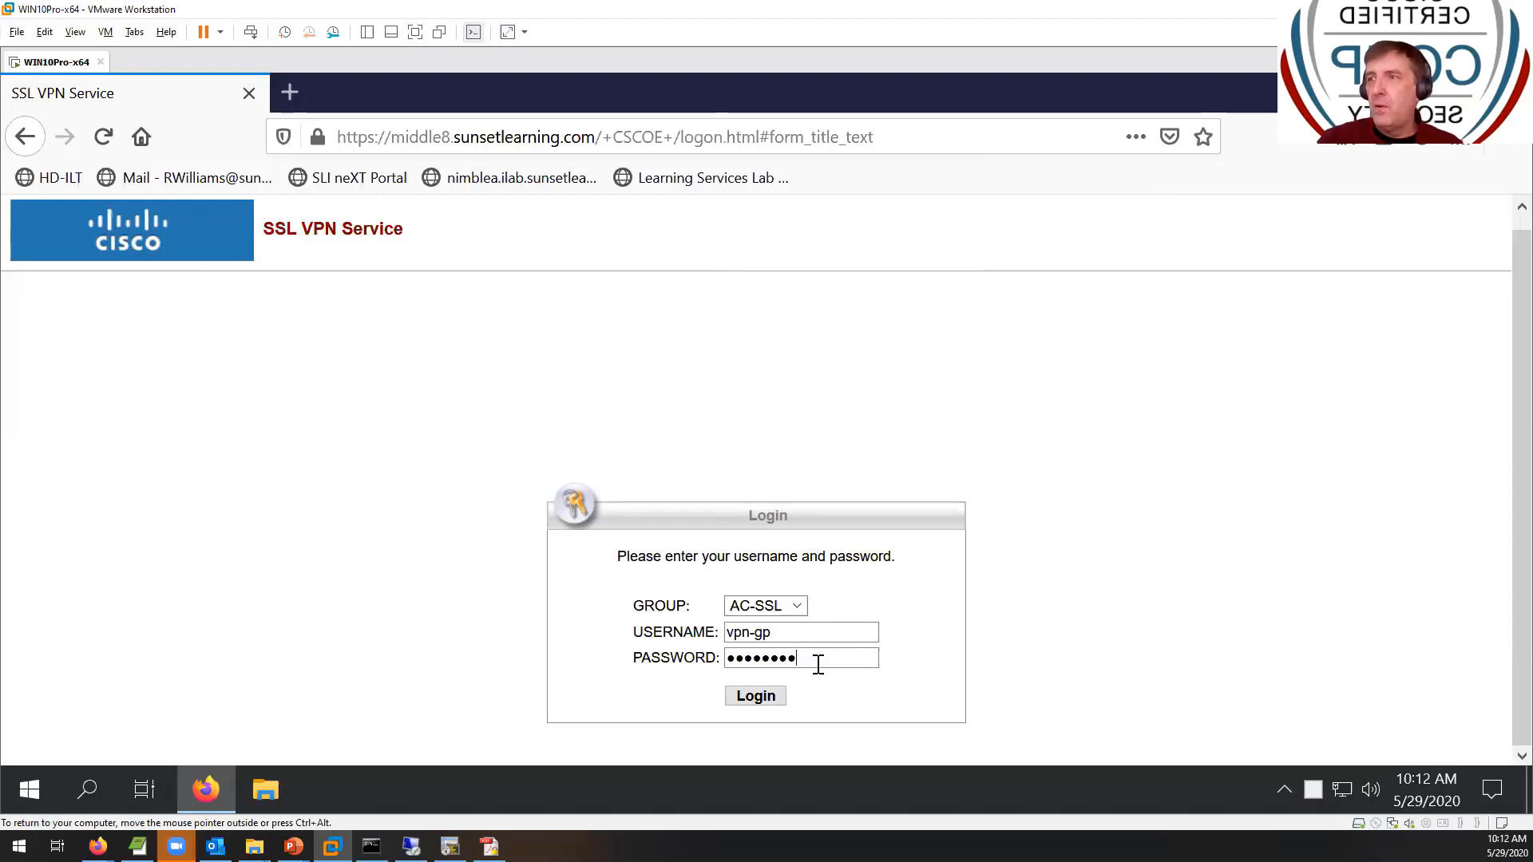
{"action": "left_click", "coordinate": [764, 697]}
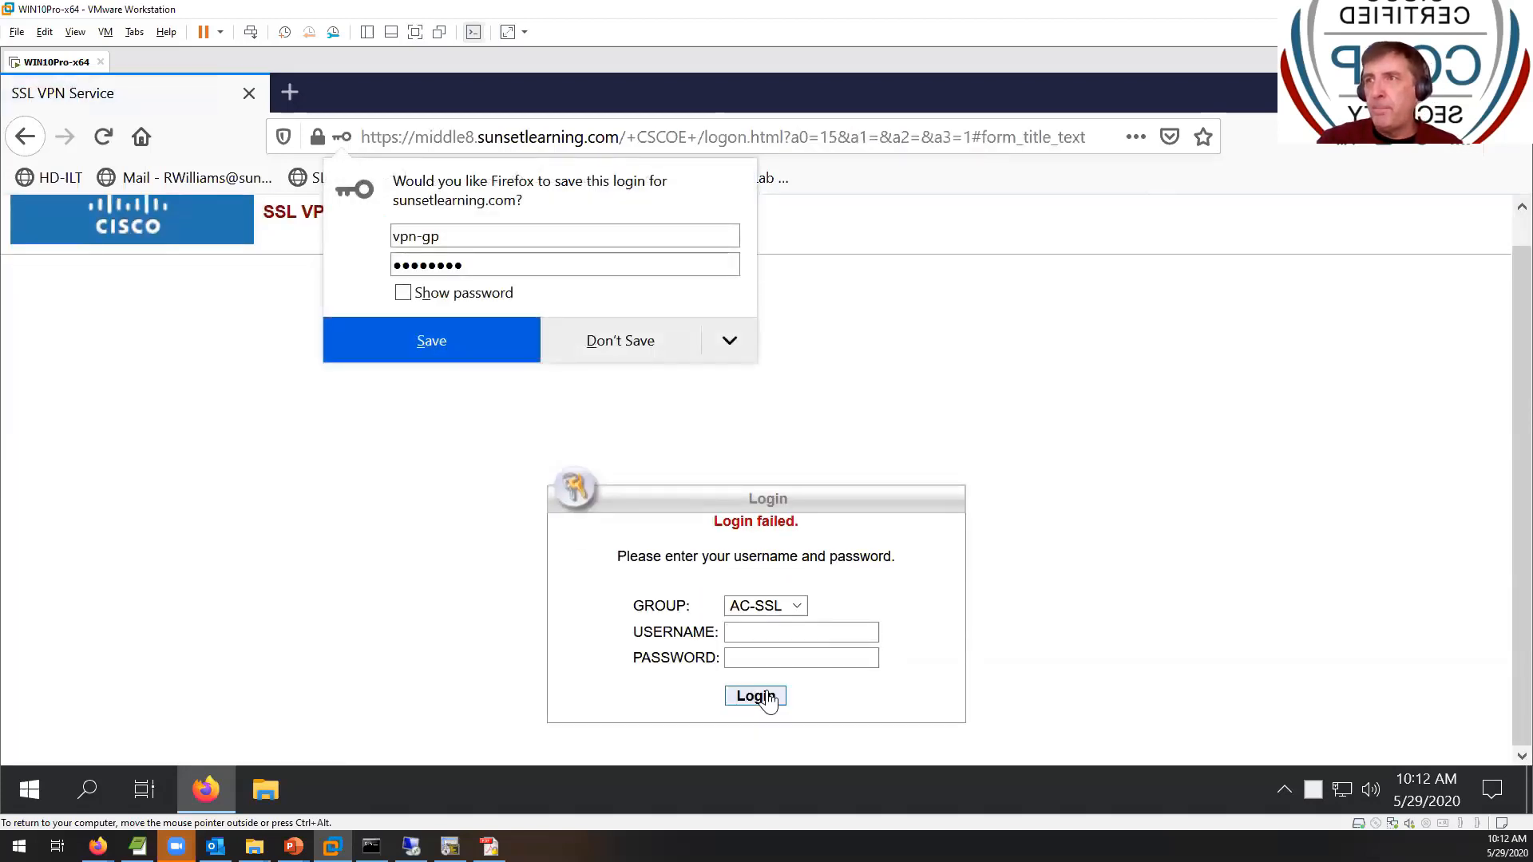
- Retry the login with the VPN user's credentials, which fails again, then return to PuTTY
{"action": "left_click", "coordinate": [827, 635]}
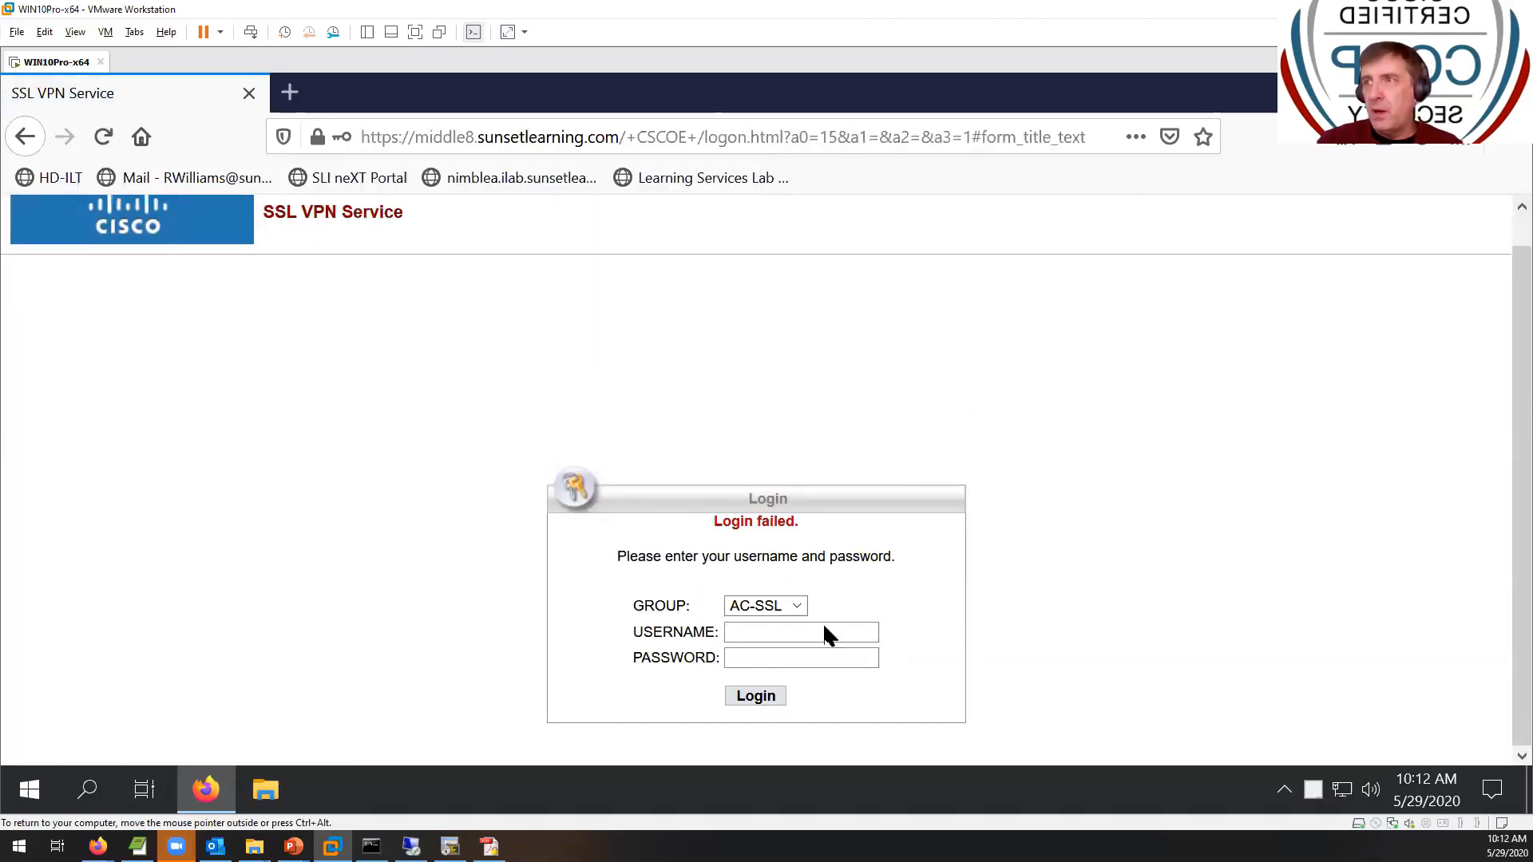
{"action": "left_click", "coordinate": [821, 632]}
{"action": "type", "text": "v"}
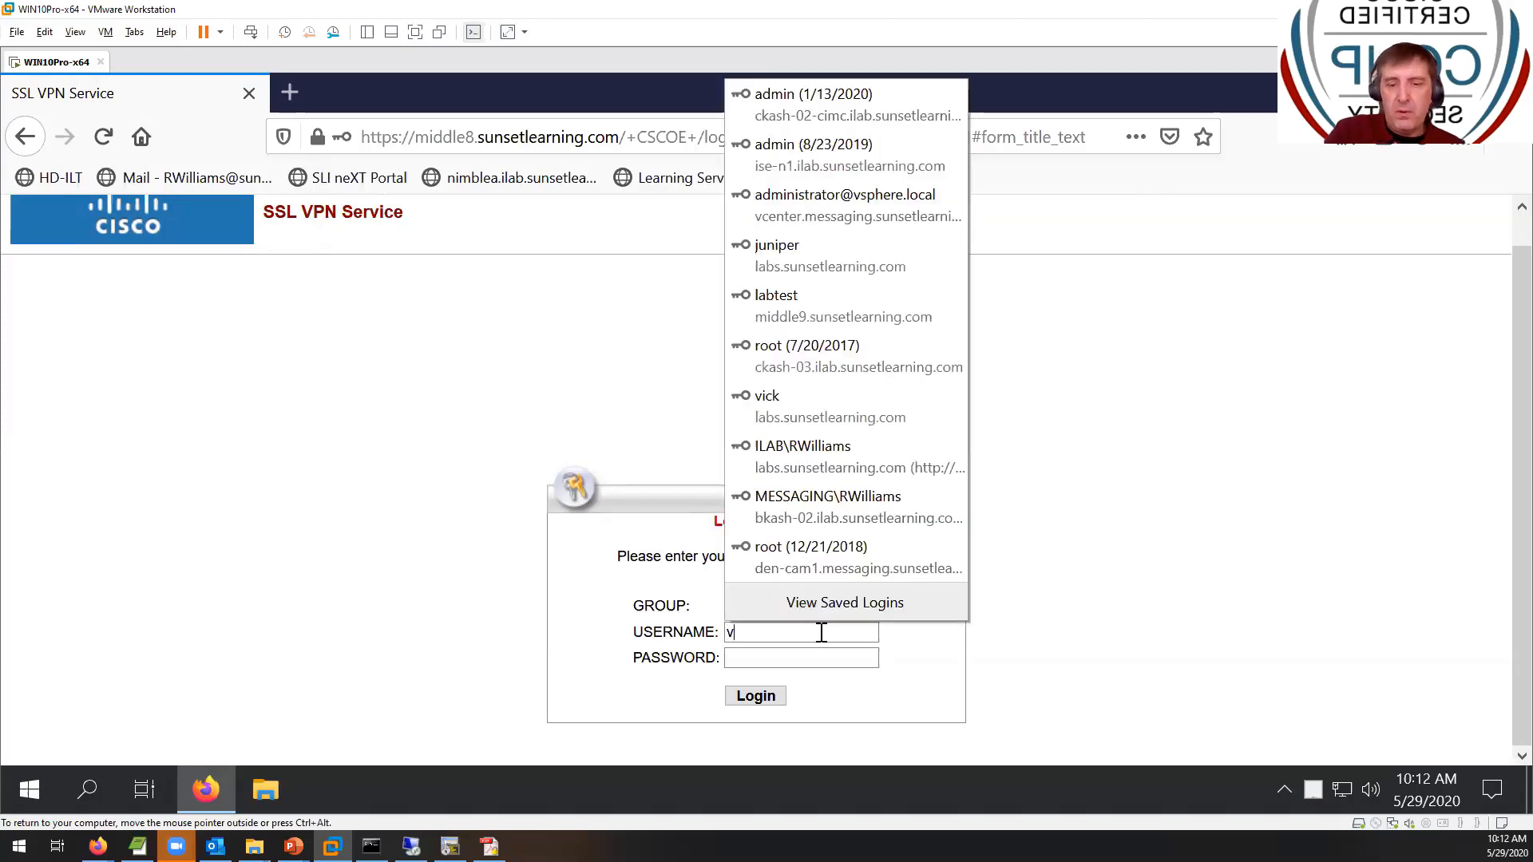
{"action": "type", "text": "pn-g"}
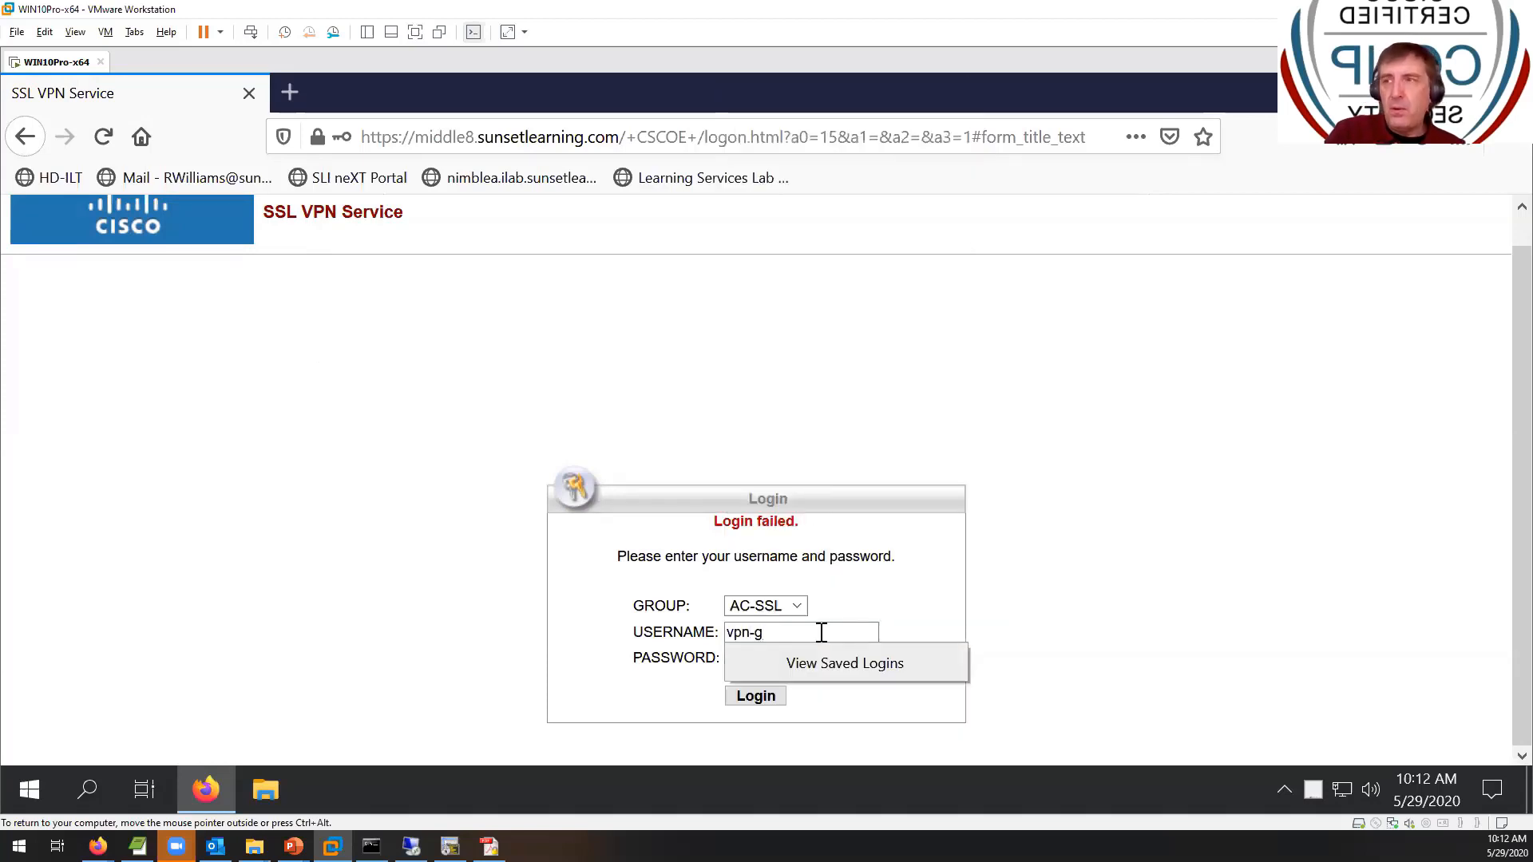
{"action": "type", "text": "p"}
{"action": "key", "text": "Tab"}
{"action": "type", "text": "•••"}
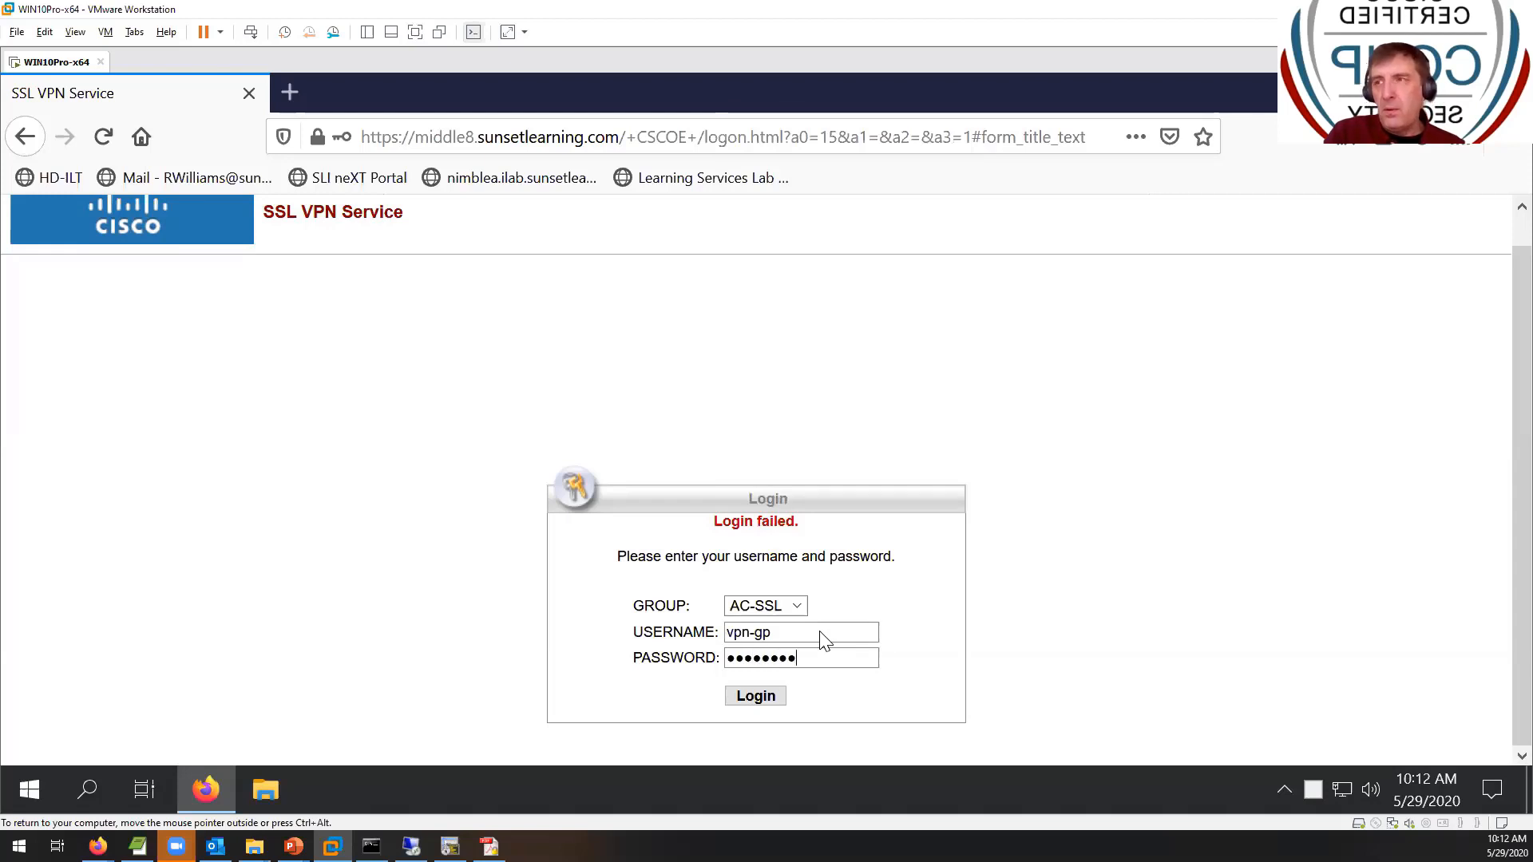
{"action": "type", "text": "•••••"}
{"action": "key", "text": "Return"}
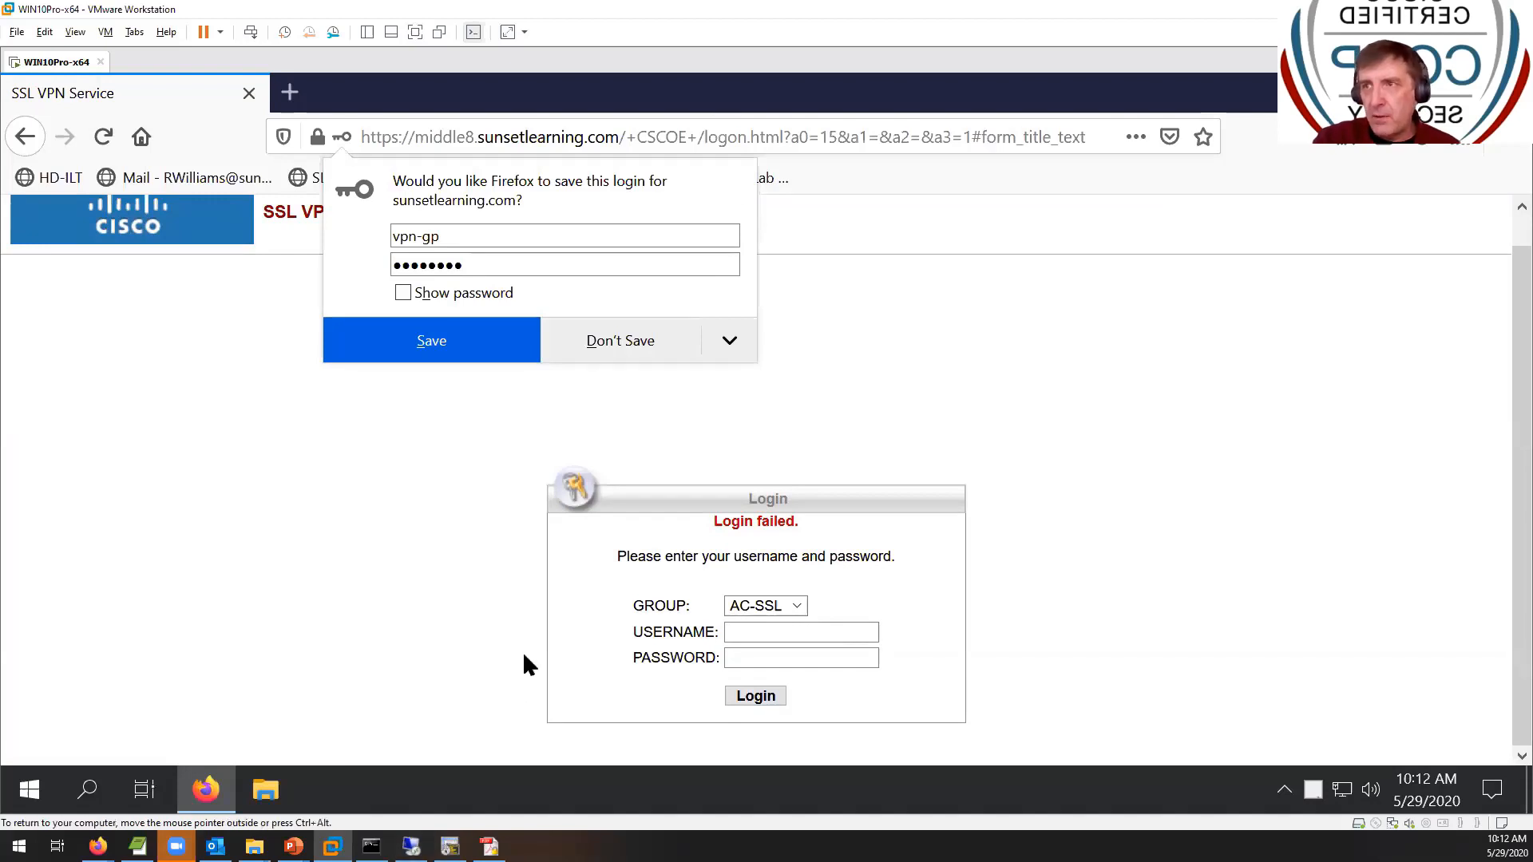
{"action": "key", "text": "alt+Tab"}
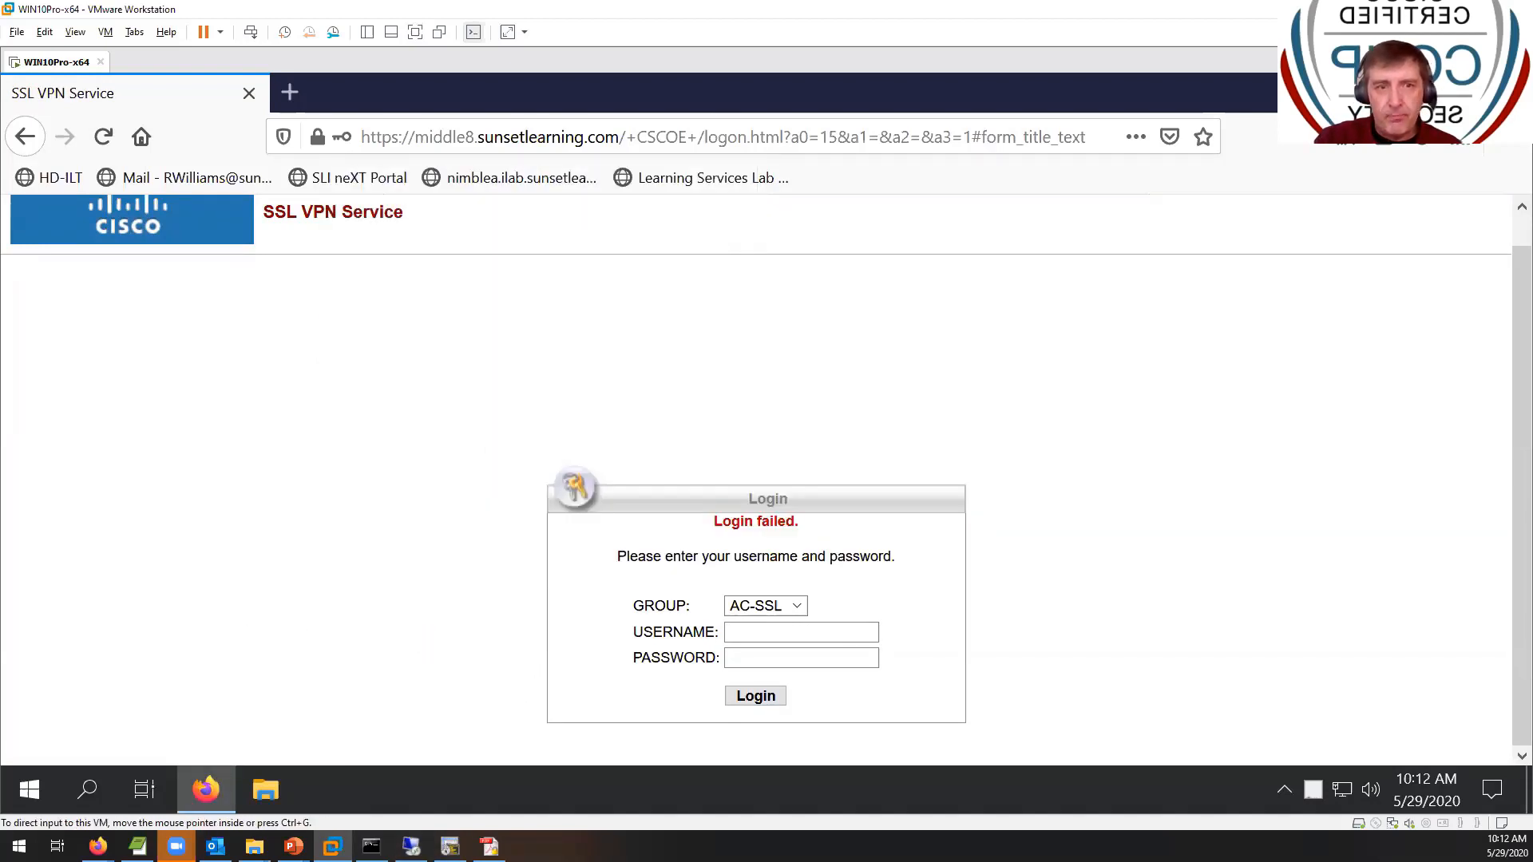
{"action": "key", "text": "alt+Tab"}
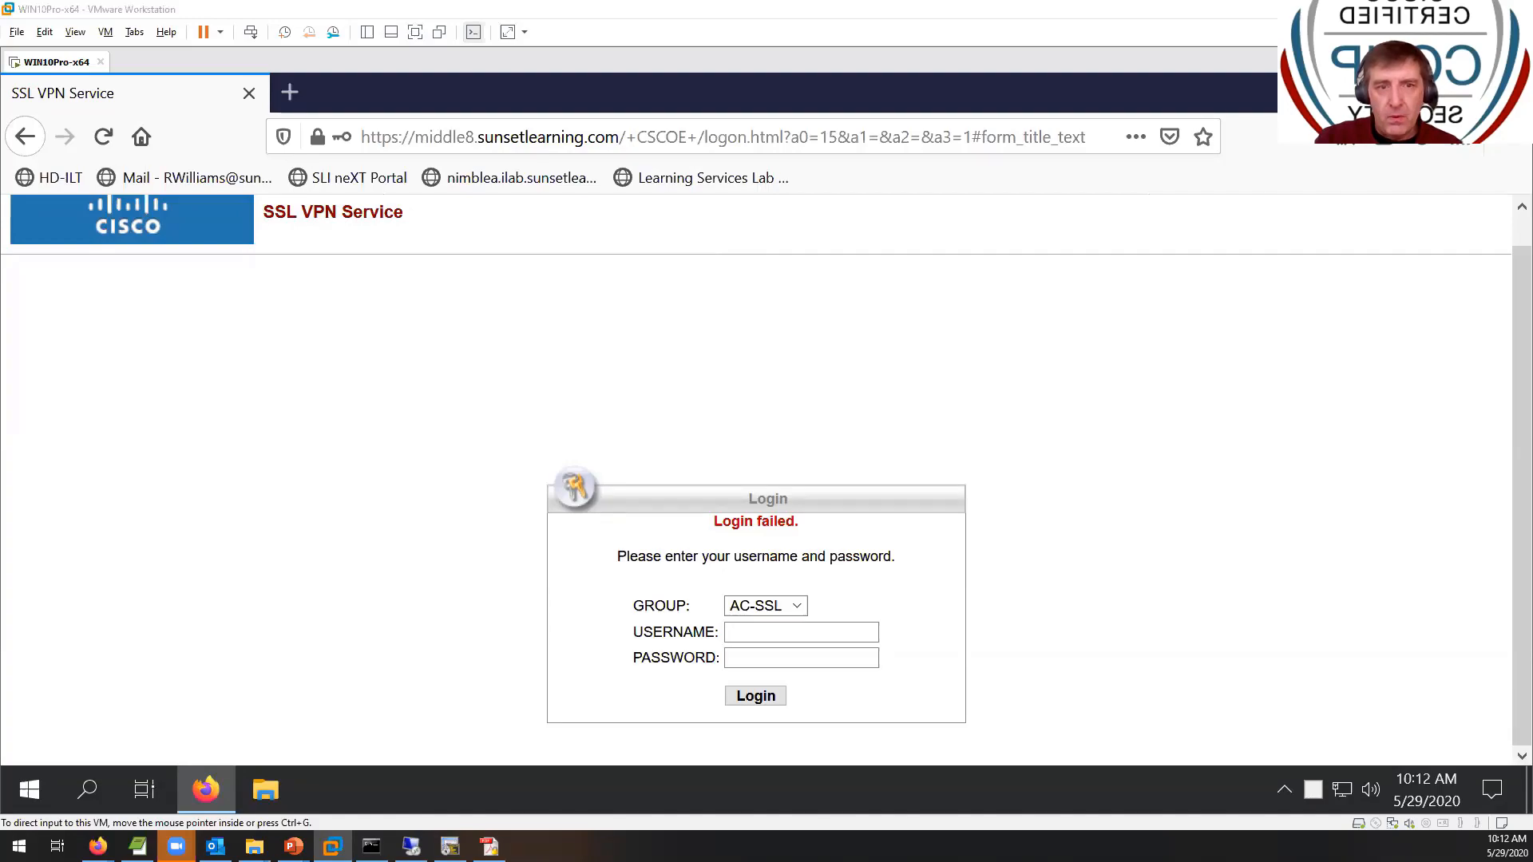
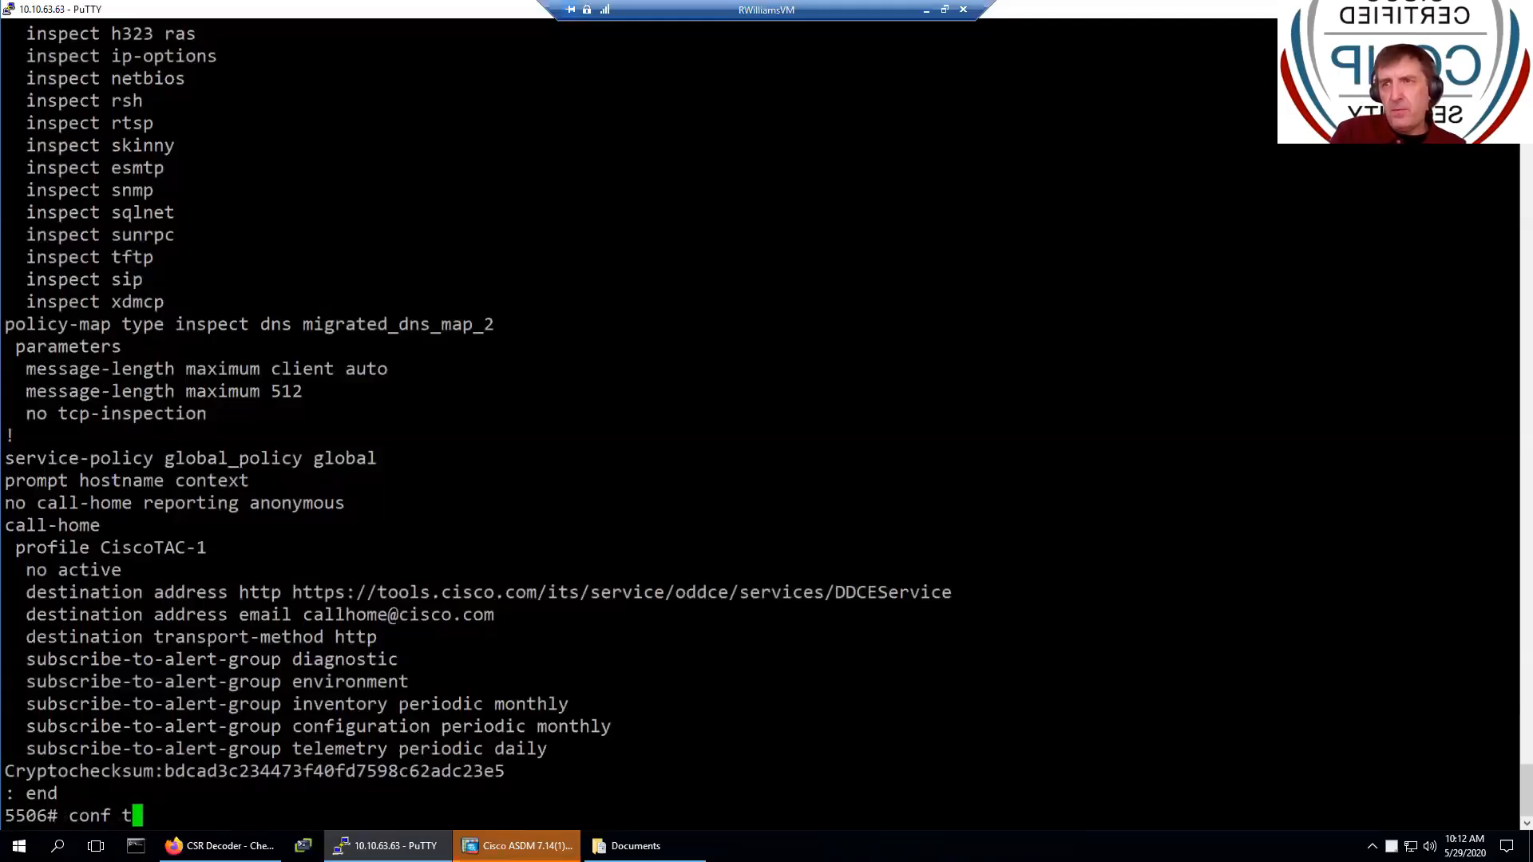
- In conf t mode, reset the VPN user's local password with a username ... password command
{"action": "key", "text": "Return"}
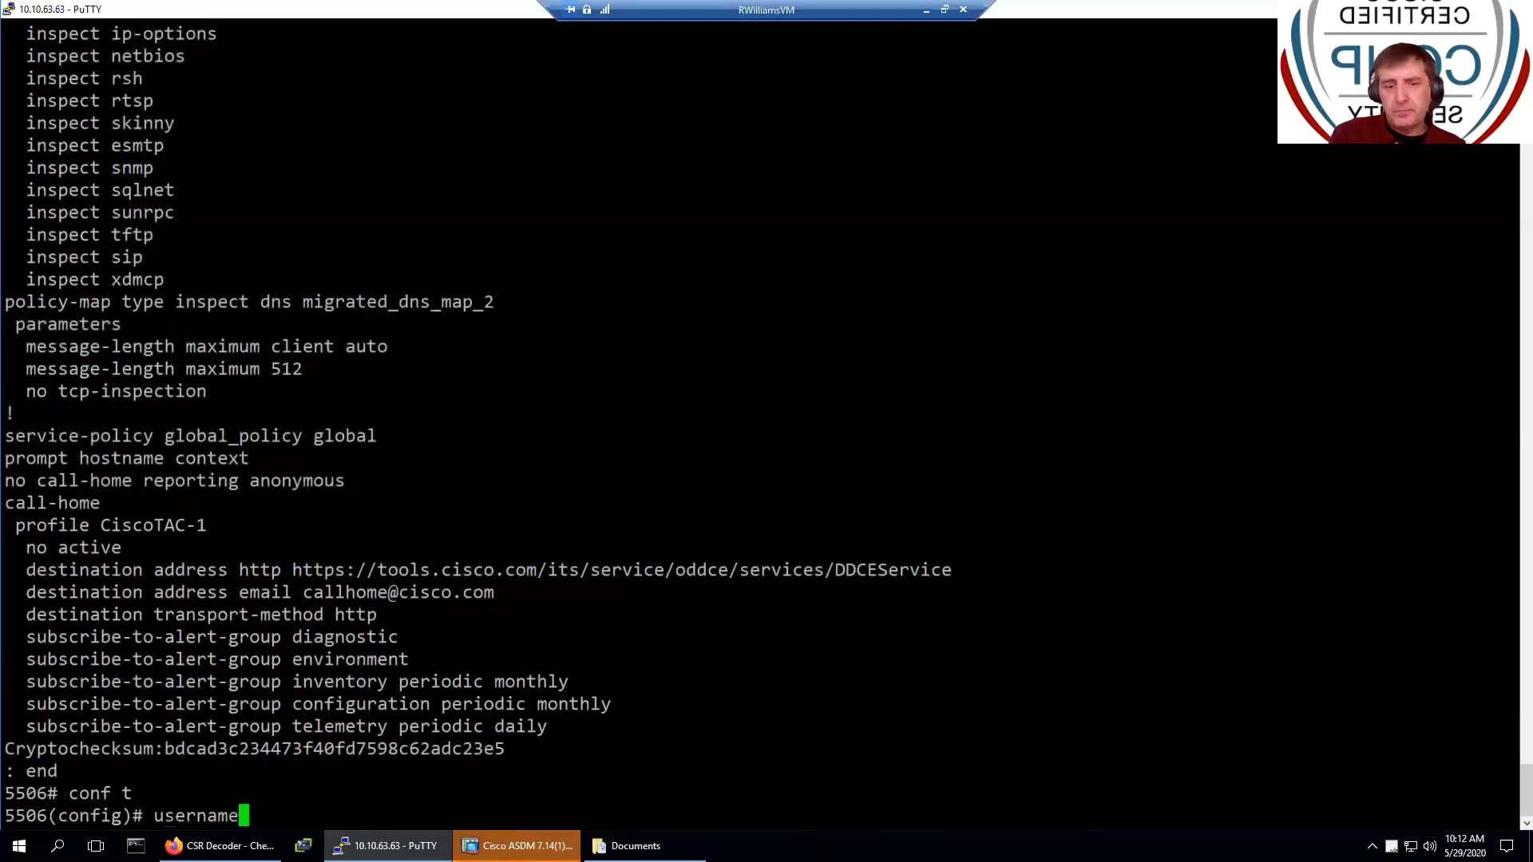
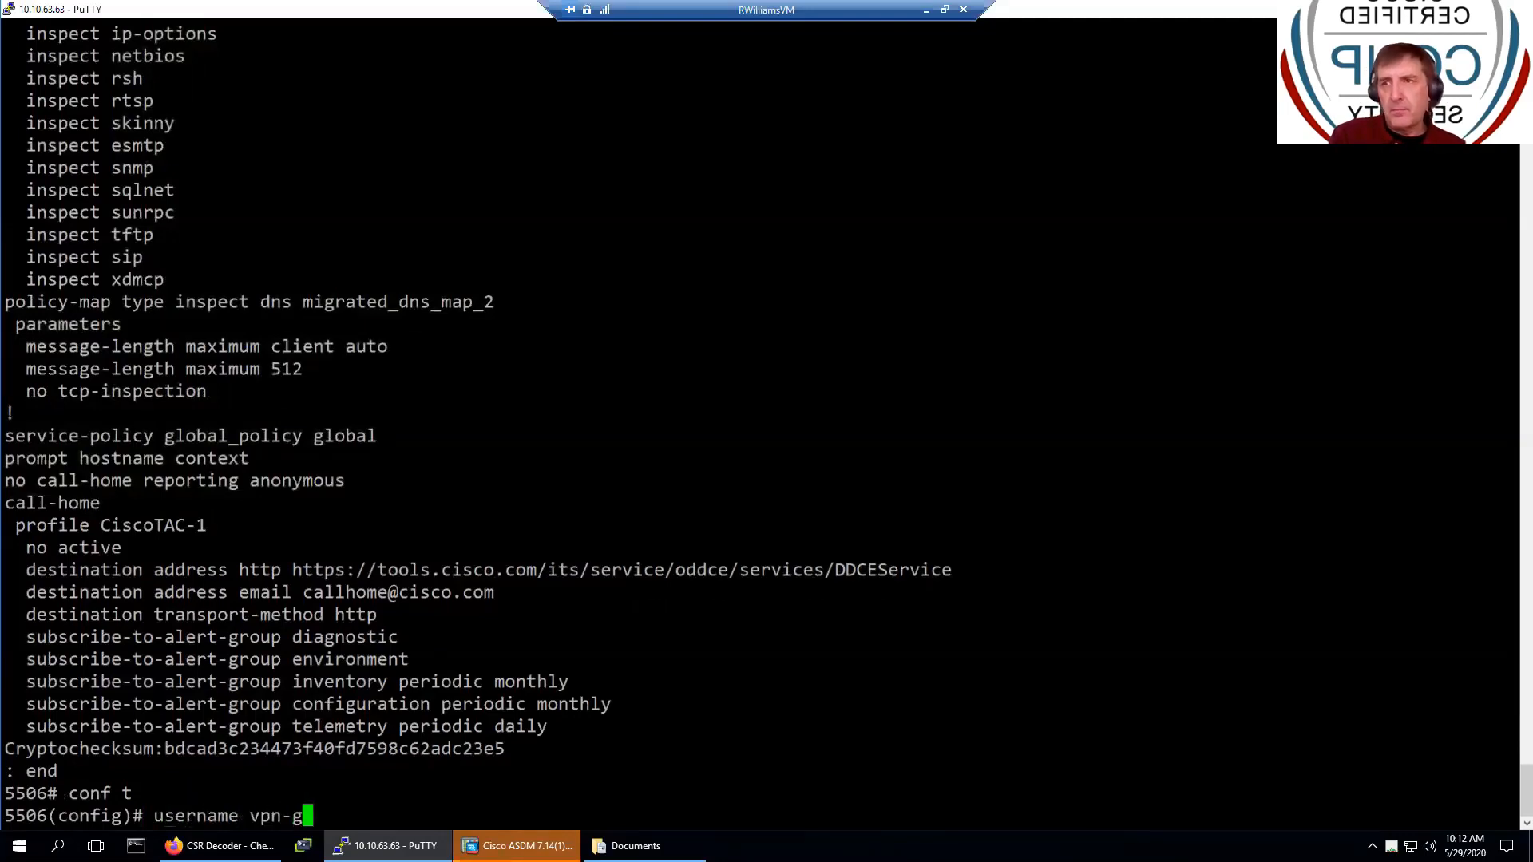
{"action": "key", "text": "Tab"}
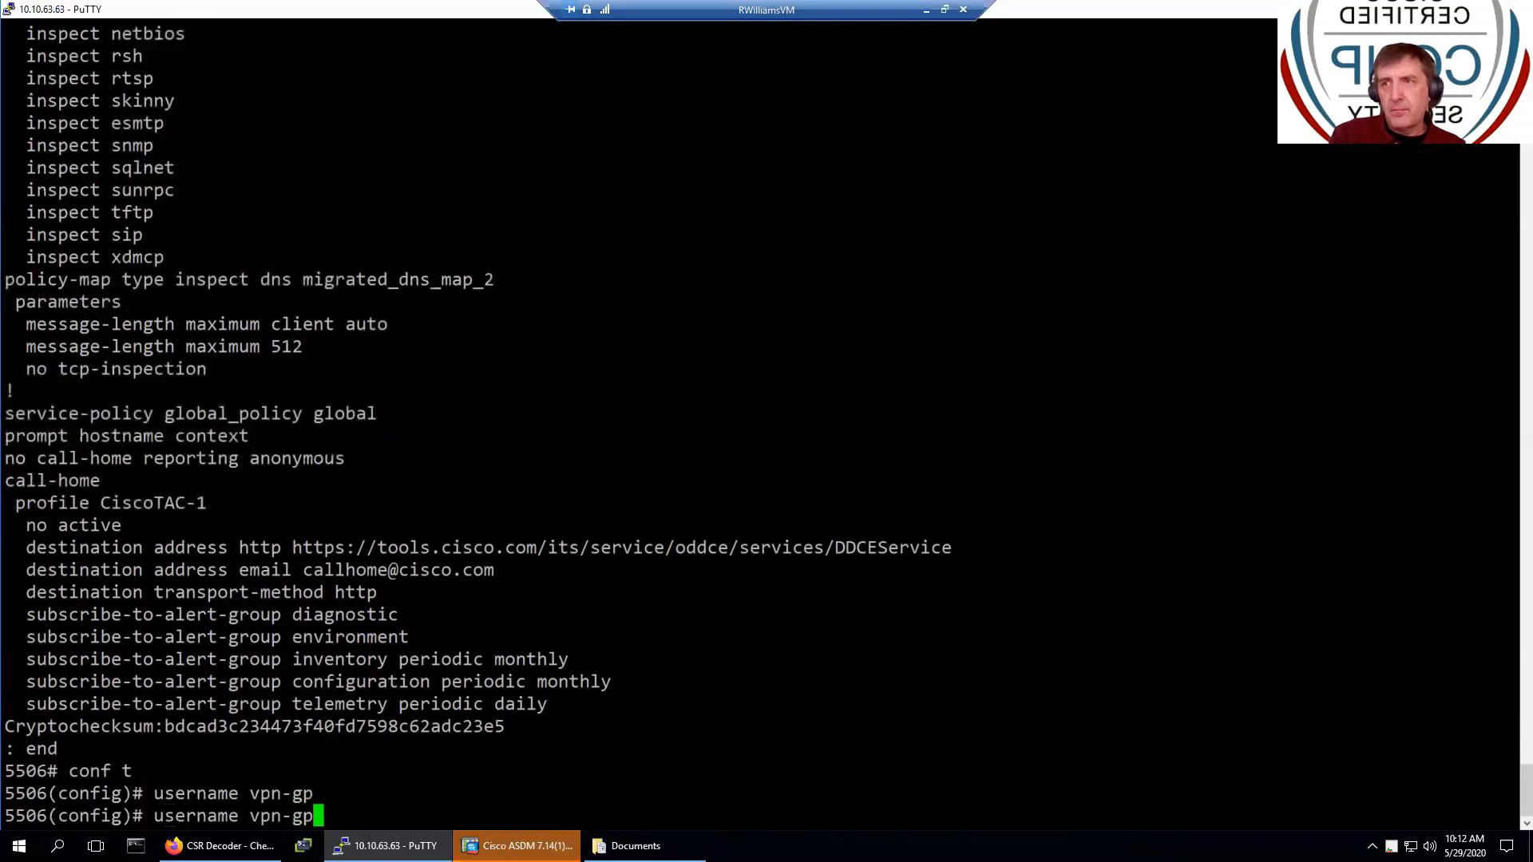
{"action": "key", "text": "Tab"}
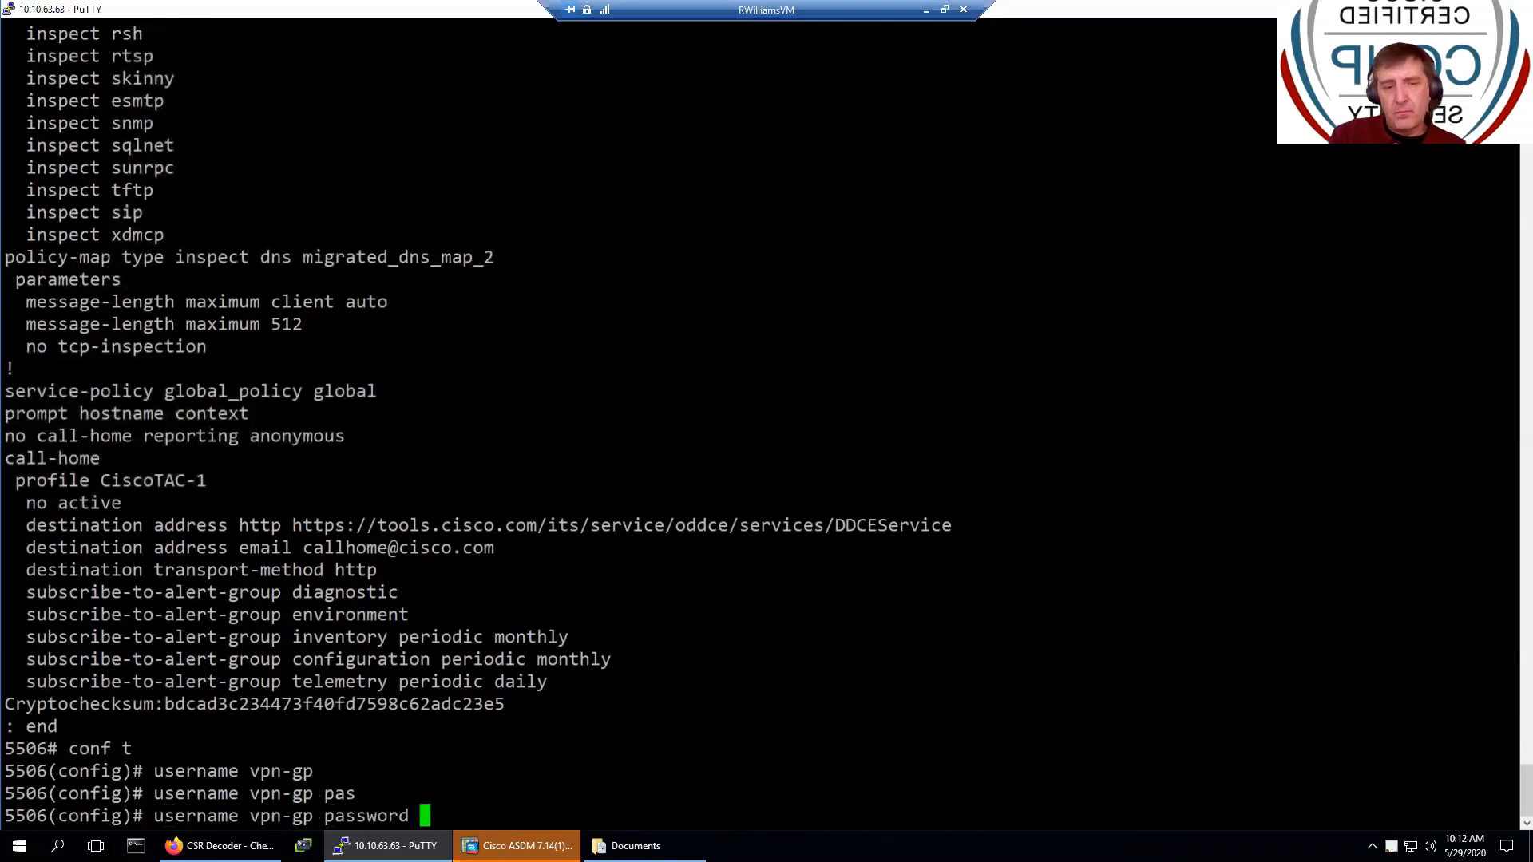
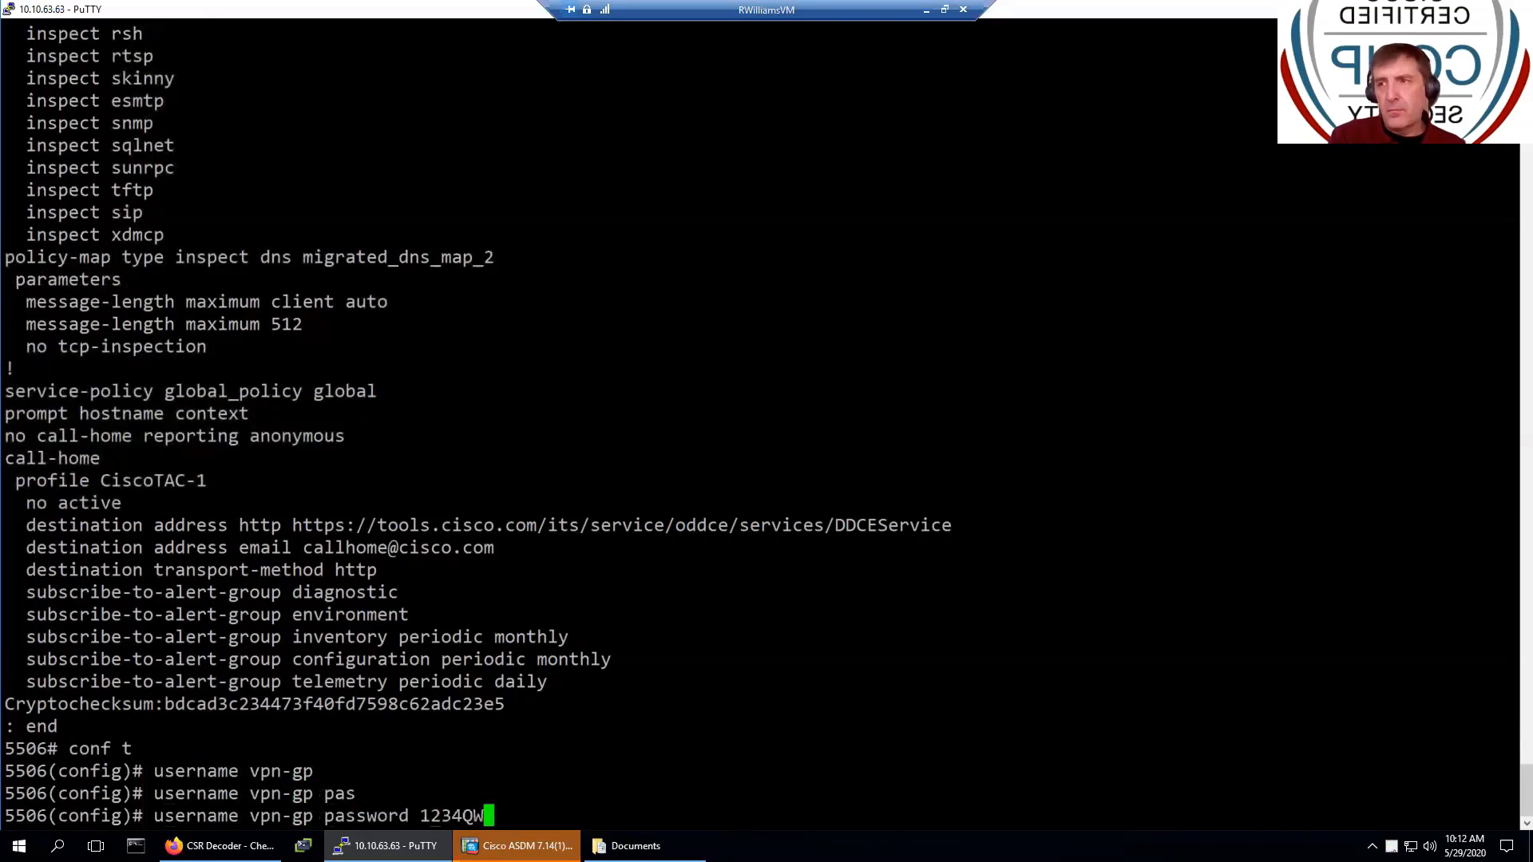
{"action": "key", "text": "Return"}
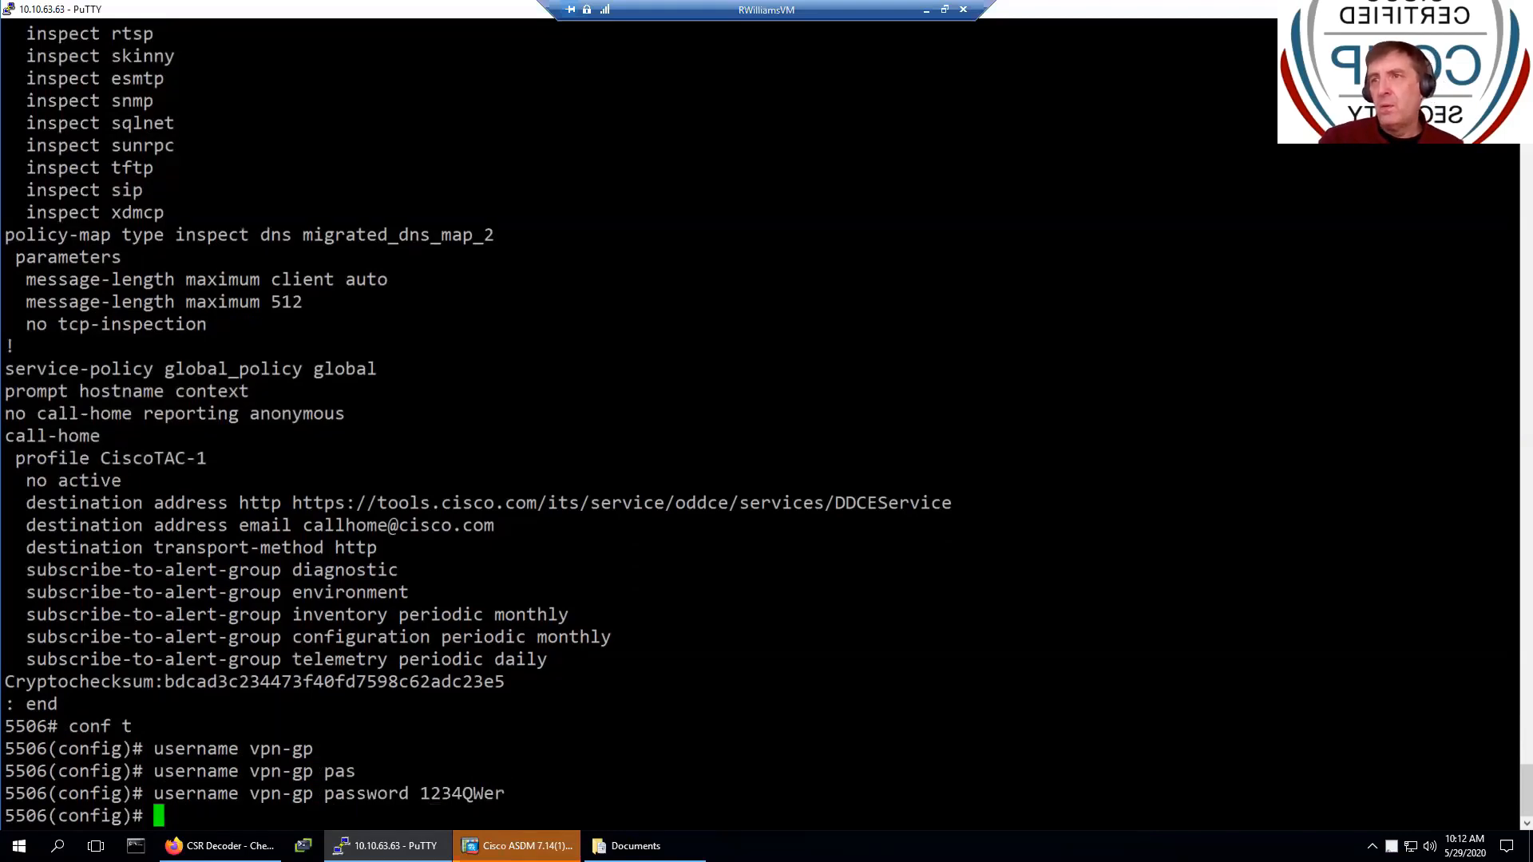
{"action": "key", "text": "alt+Tab"}
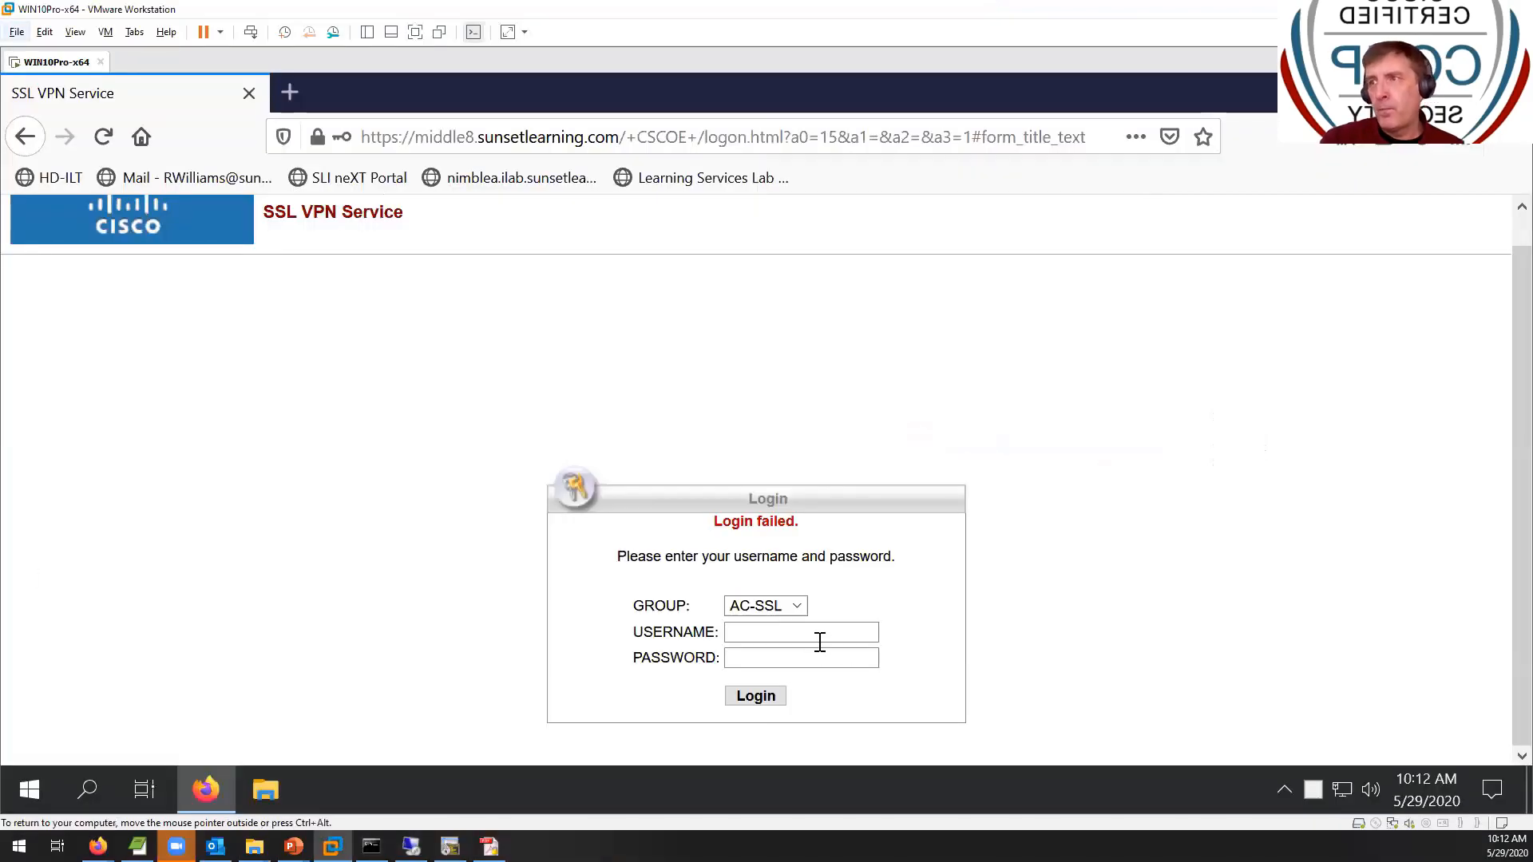
- Sign in with the VPN user's username and new password to reach the AnyConnect download page
{"action": "left_click", "coordinate": [820, 641]}
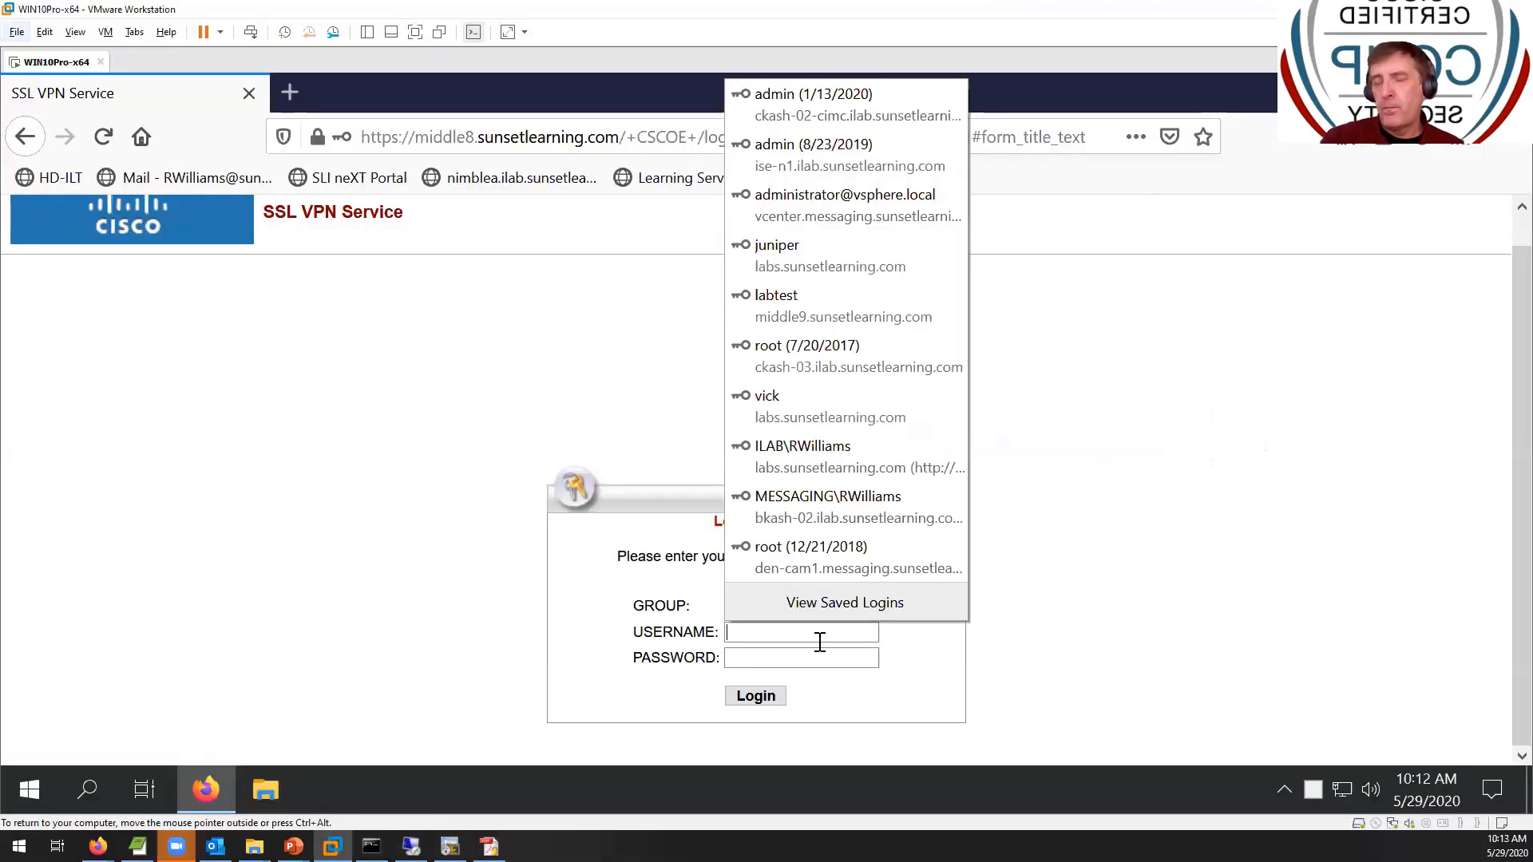
{"action": "type", "text": "vpn-g"}
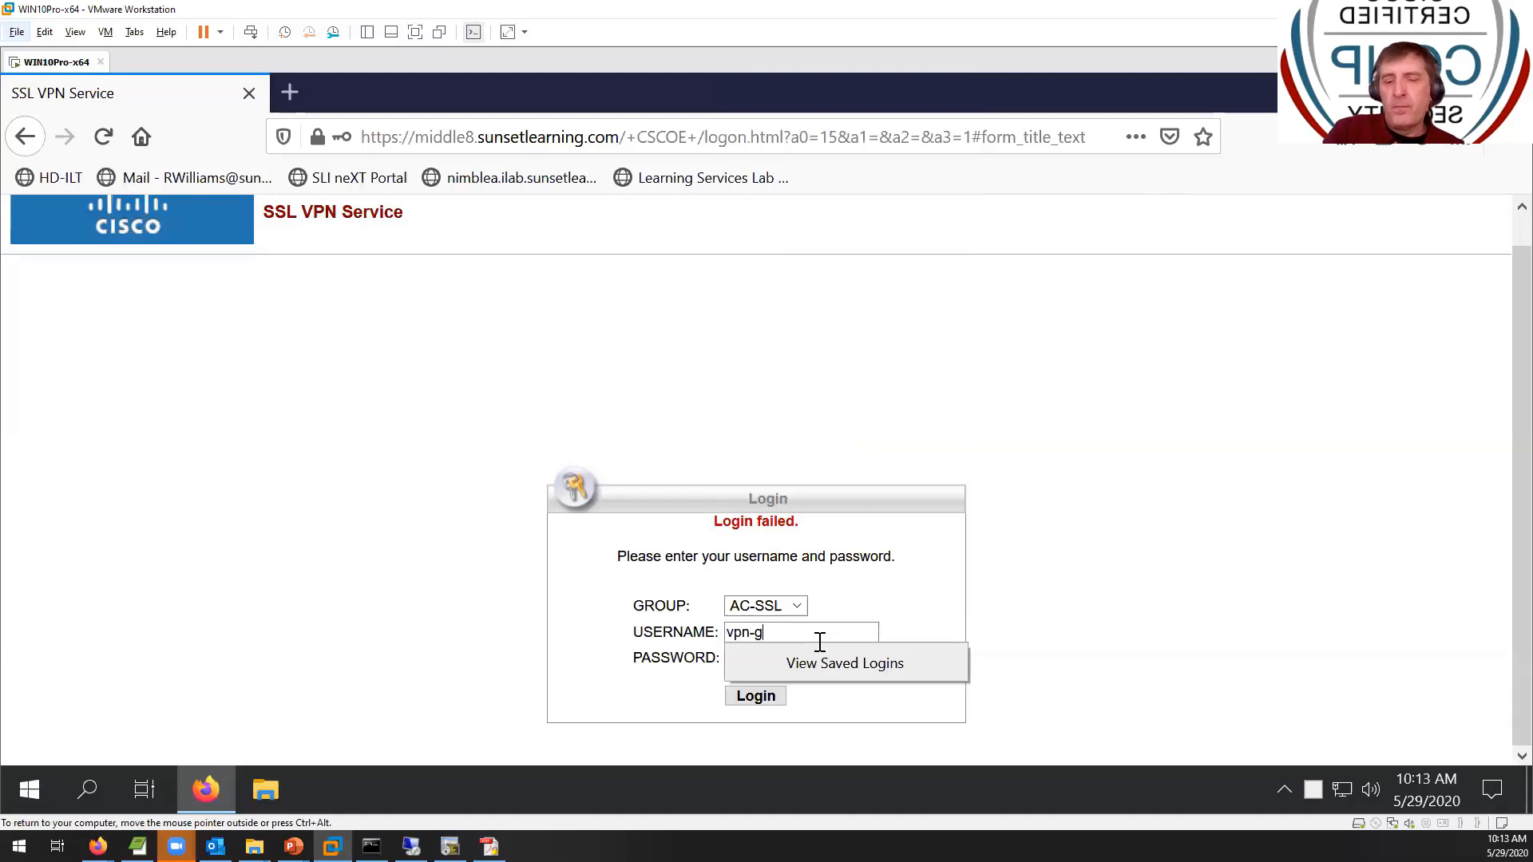
{"action": "type", "text": "p"}
{"action": "key", "text": "Tab"}
{"action": "type", "text": "****"}
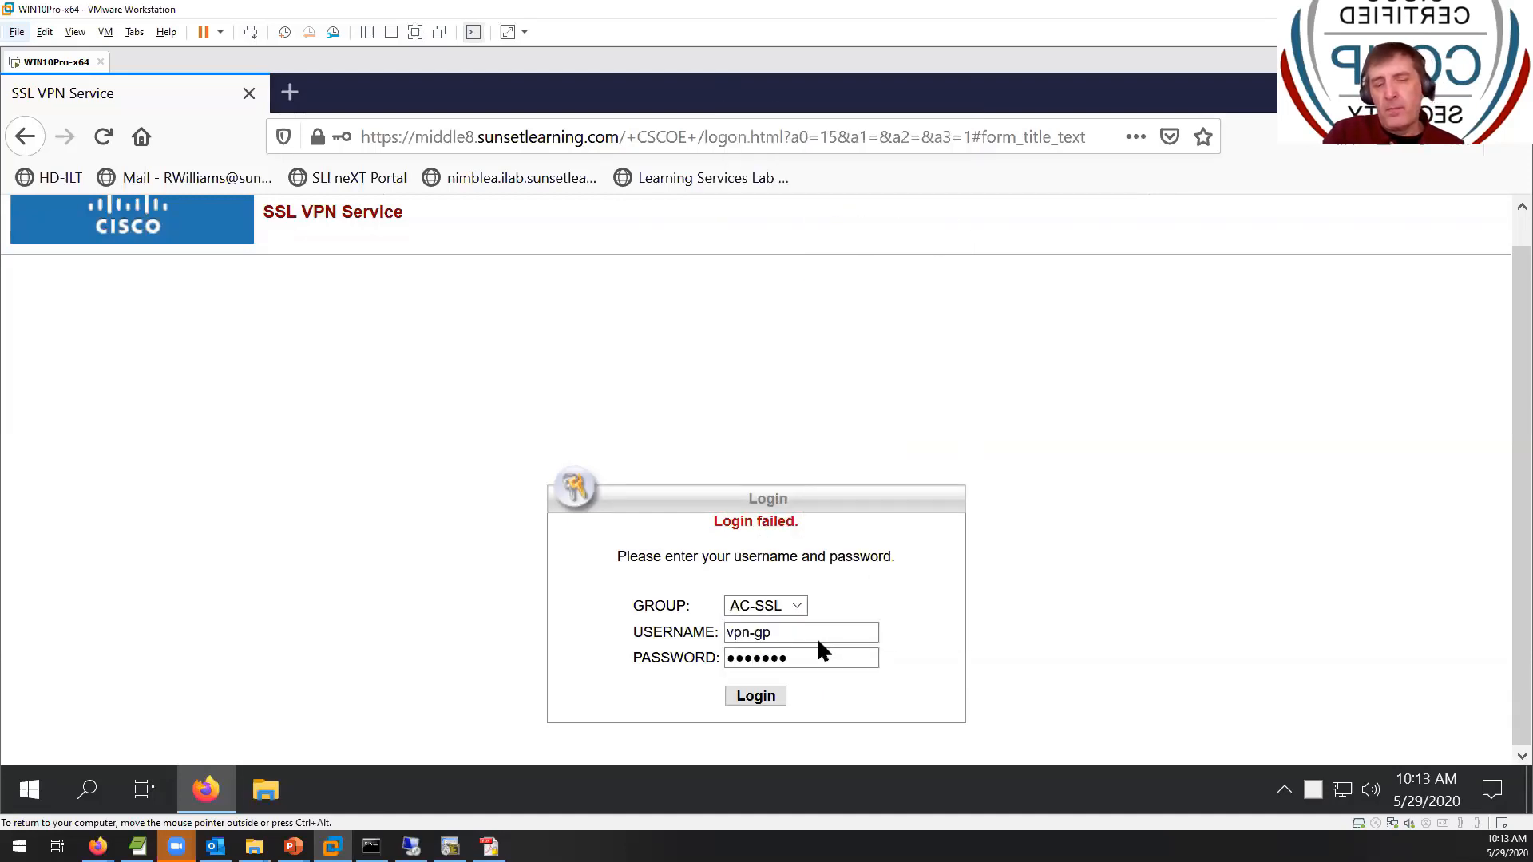
{"action": "key", "text": "Return"}
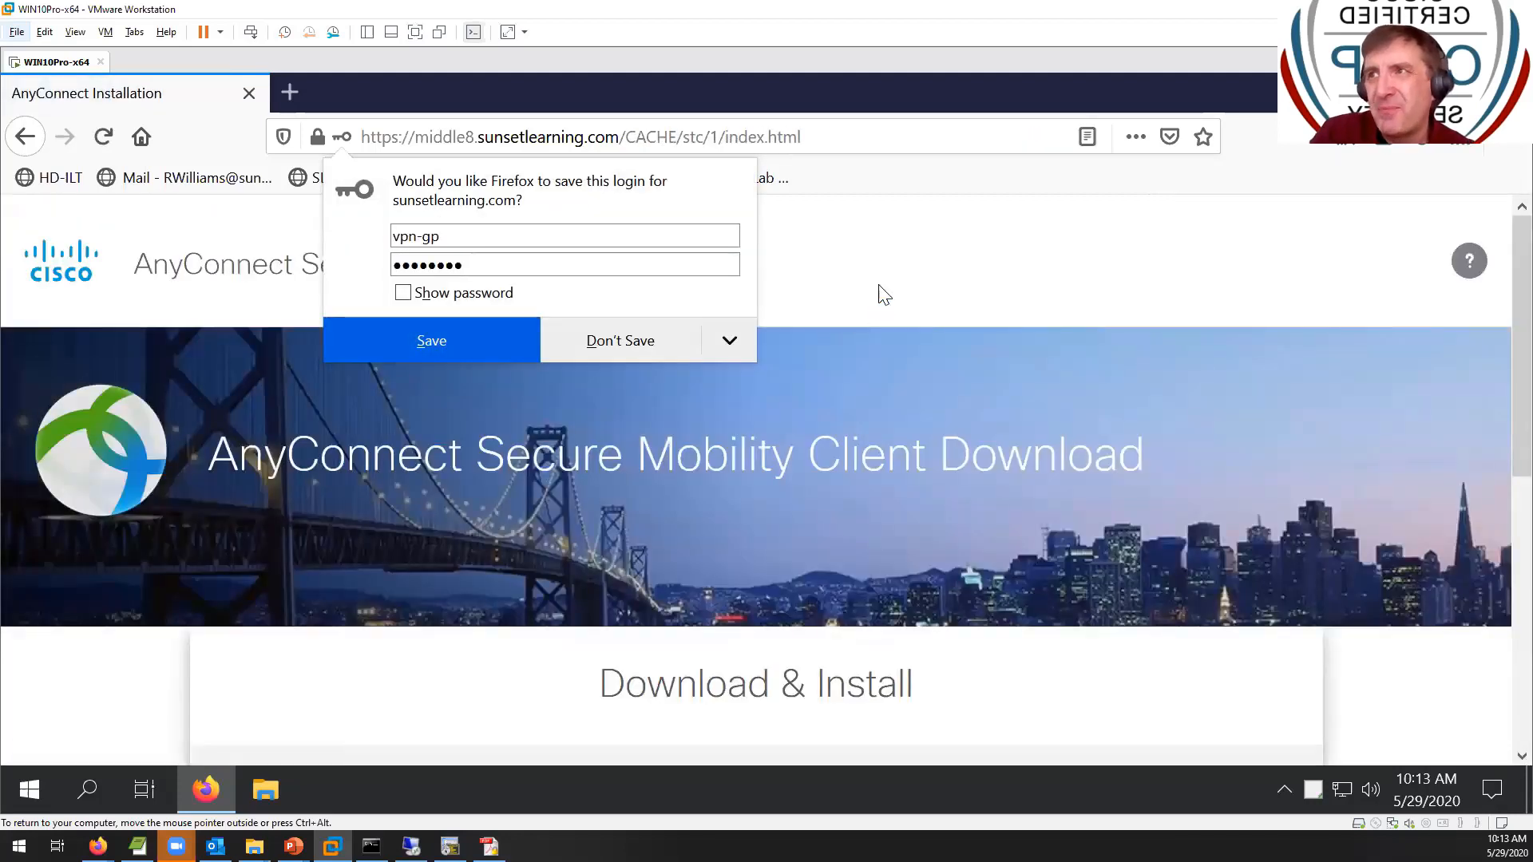
- Expand and read through the installation instructions, then request the Windows AnyConnect download
{"action": "left_click", "coordinate": [822, 272]}
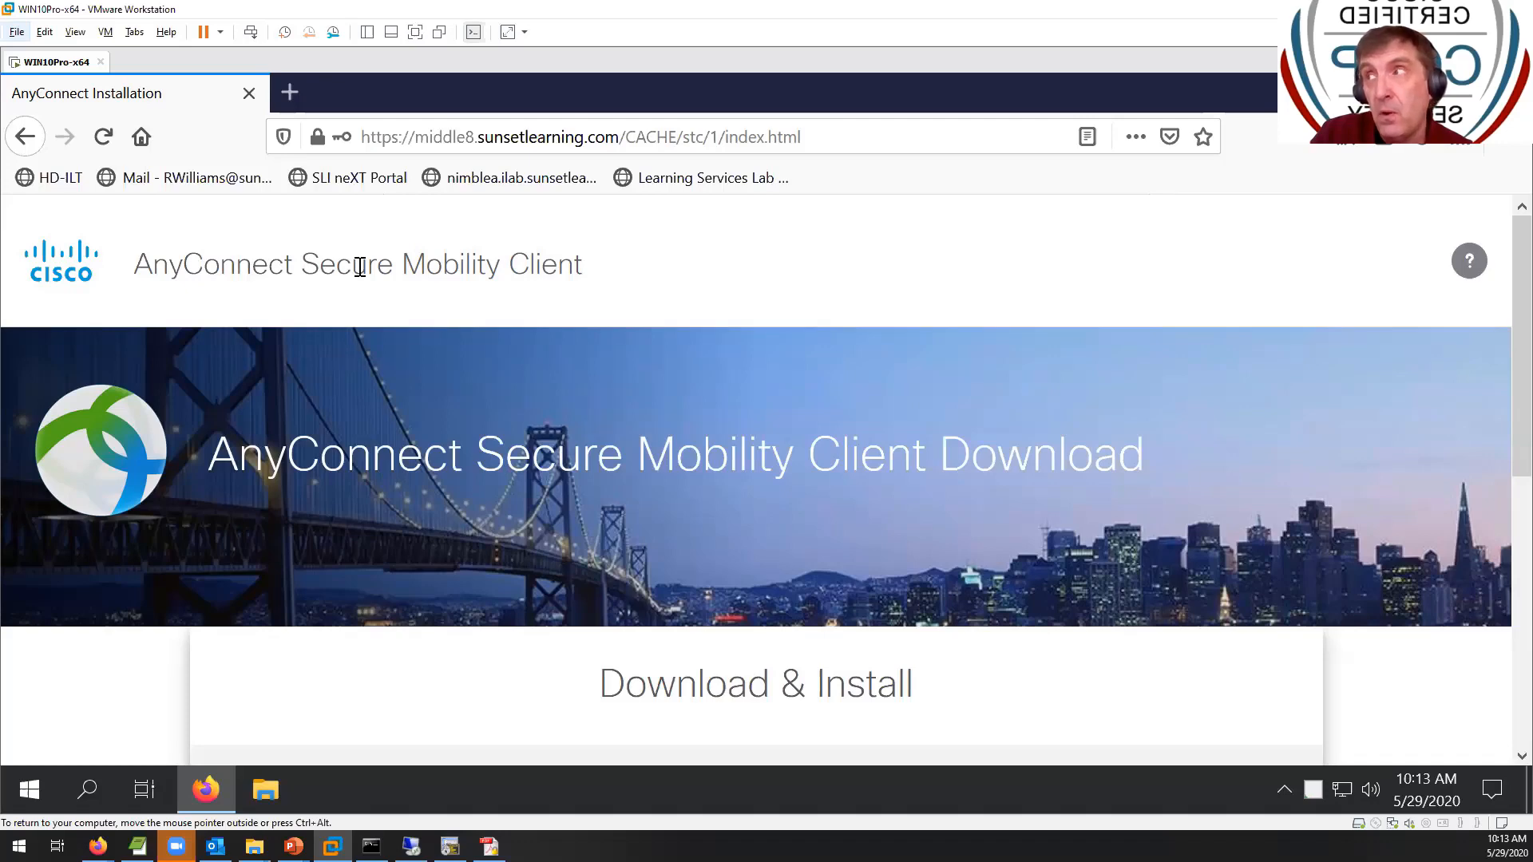
{"action": "scroll", "coordinate": [395, 408], "scroll_direction": "down", "scroll_amount": 6}
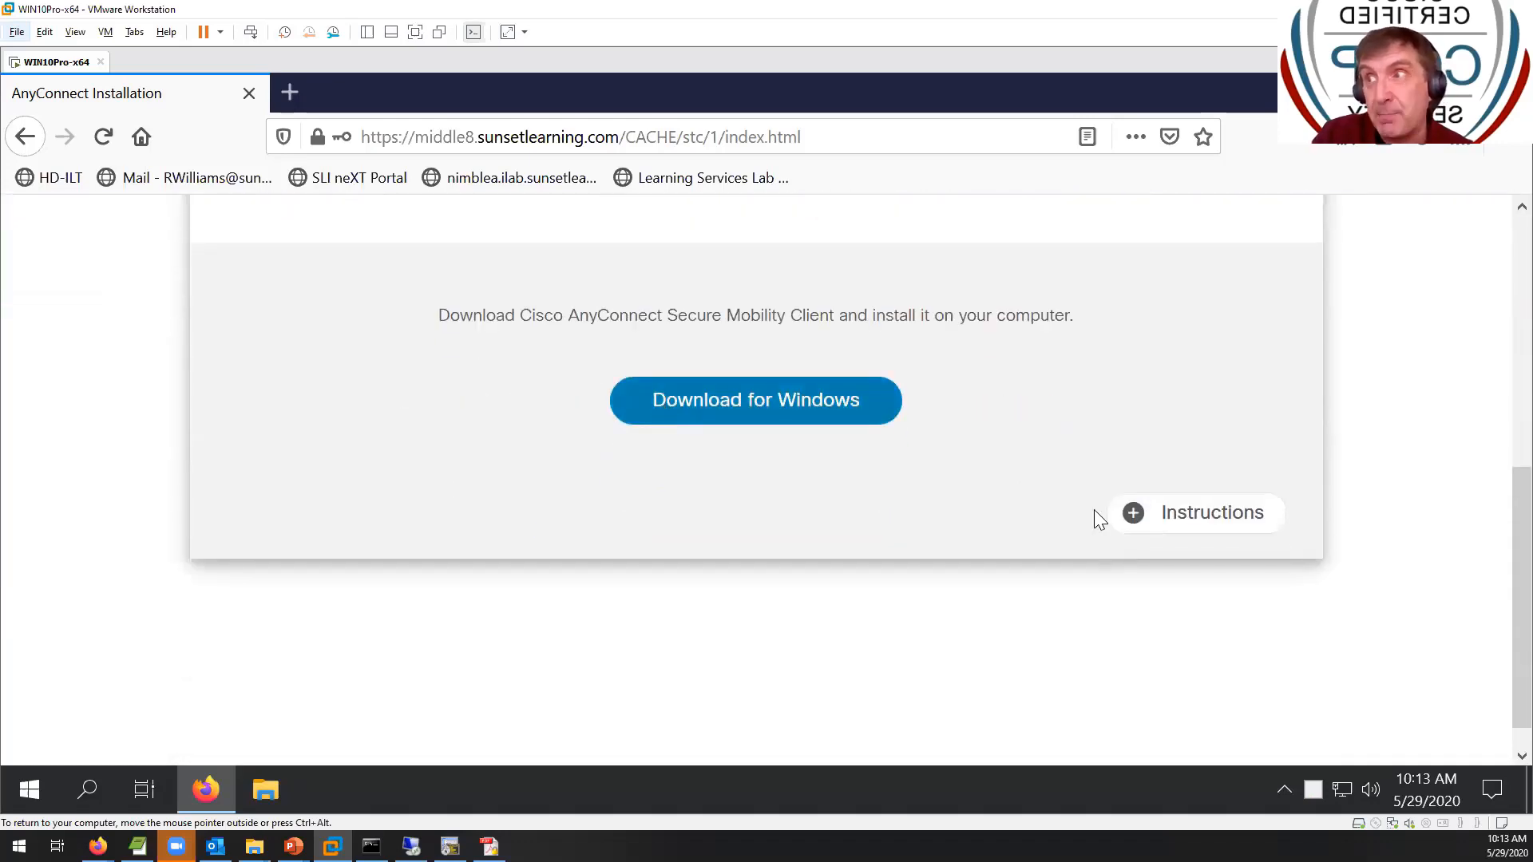
{"action": "left_click", "coordinate": [1128, 532]}
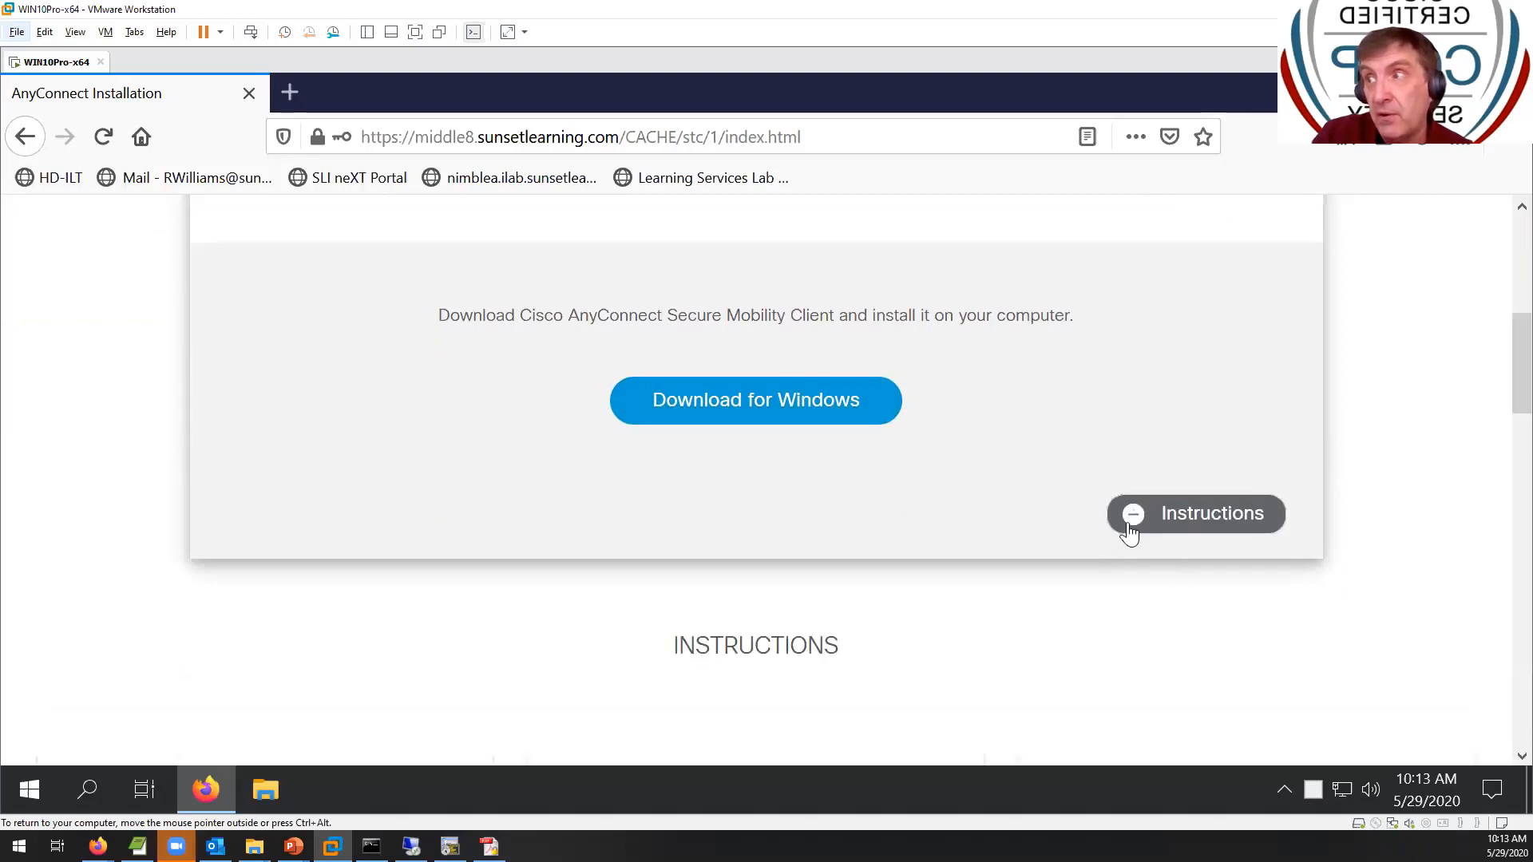
{"action": "scroll", "coordinate": [1129, 531], "scroll_direction": "down", "scroll_amount": 6}
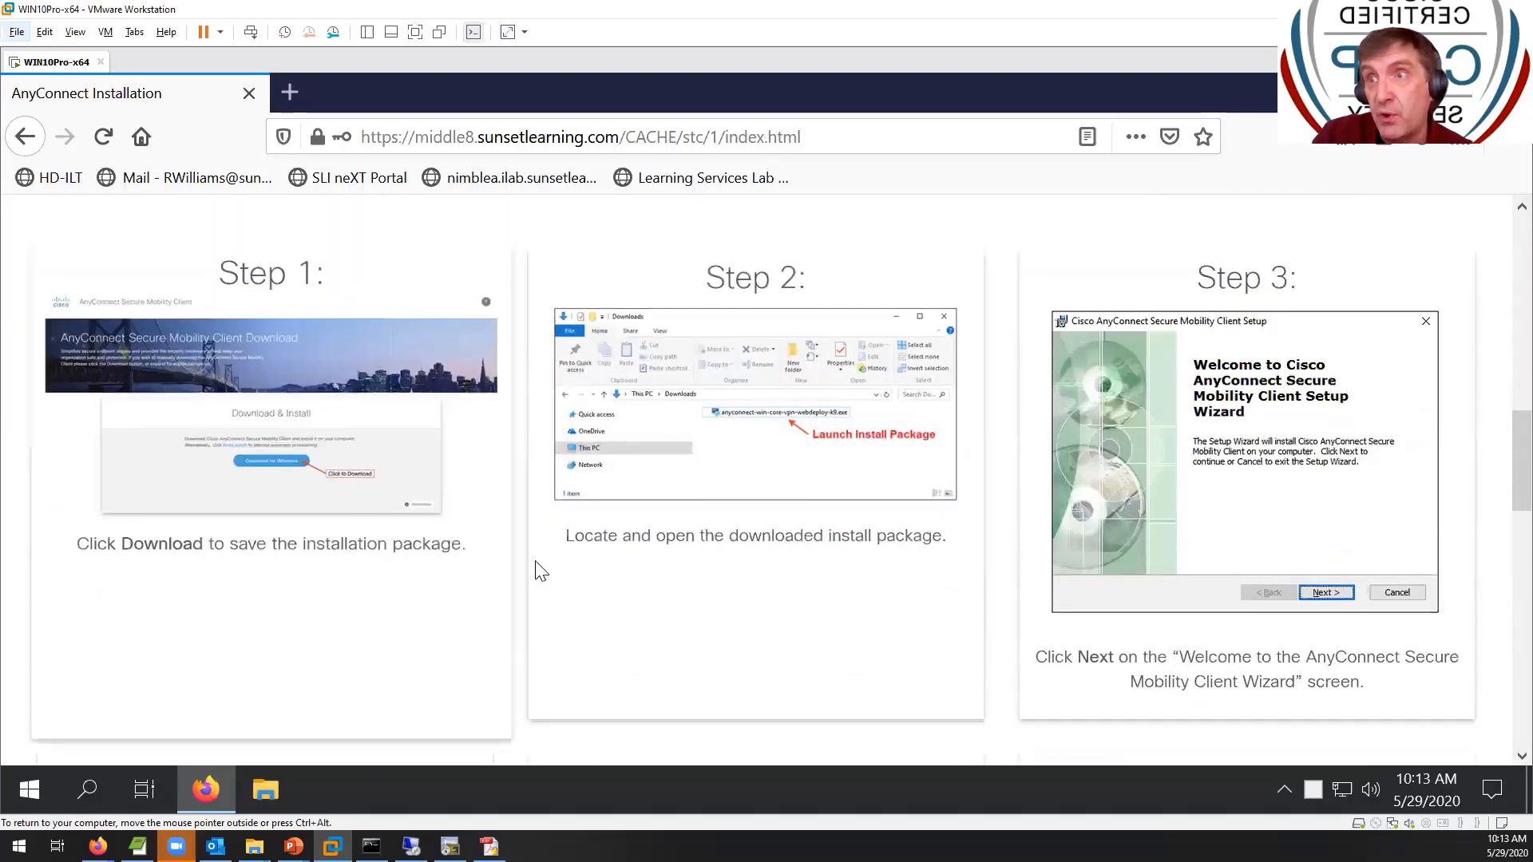
{"action": "scroll", "coordinate": [1214, 565], "scroll_direction": "down", "scroll_amount": 4}
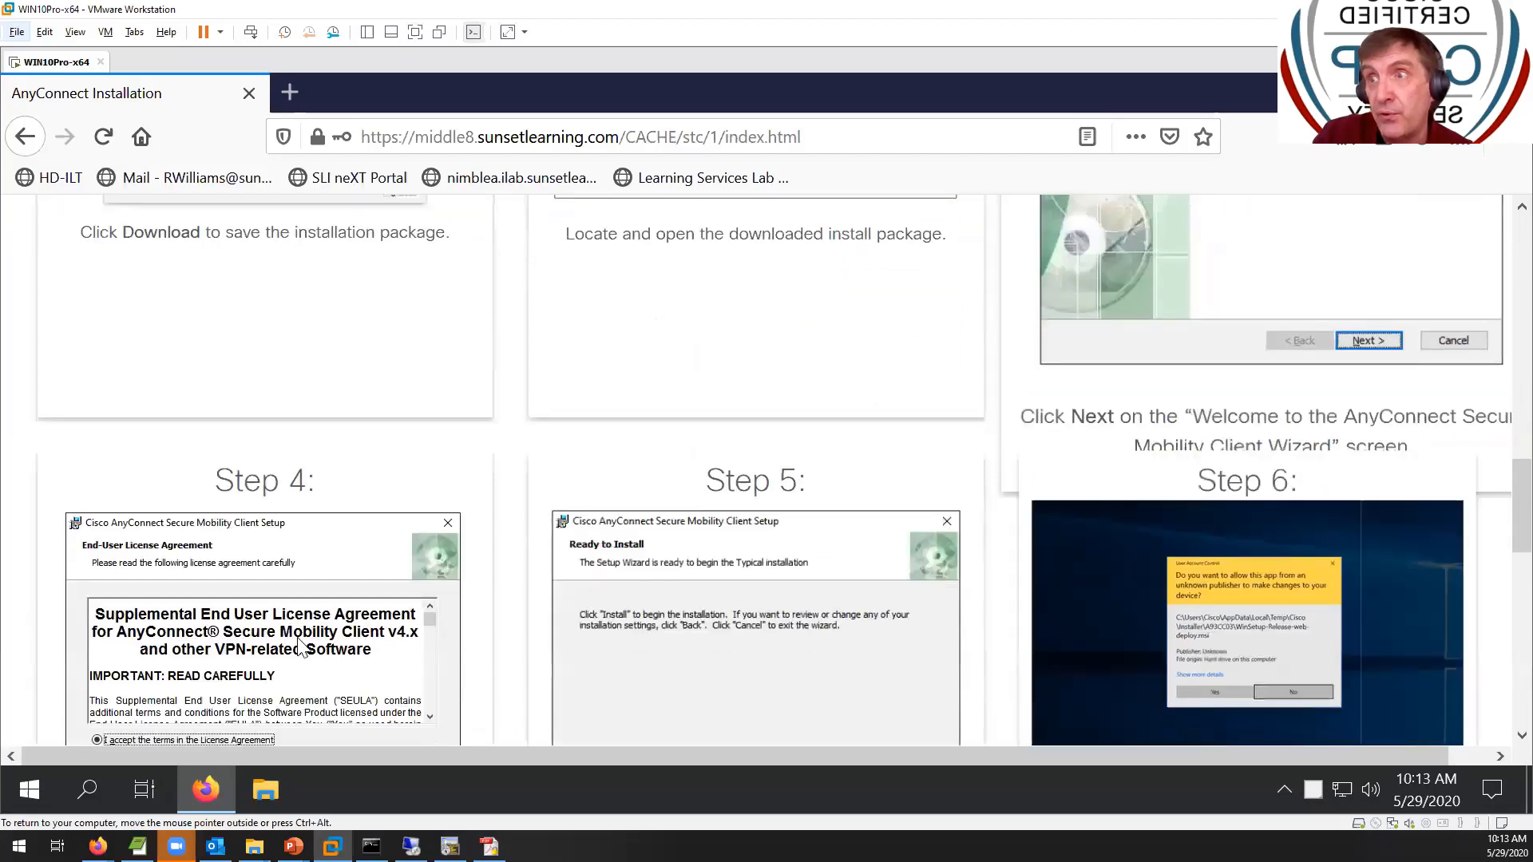
{"action": "scroll", "coordinate": [1118, 596], "scroll_direction": "down", "scroll_amount": 3}
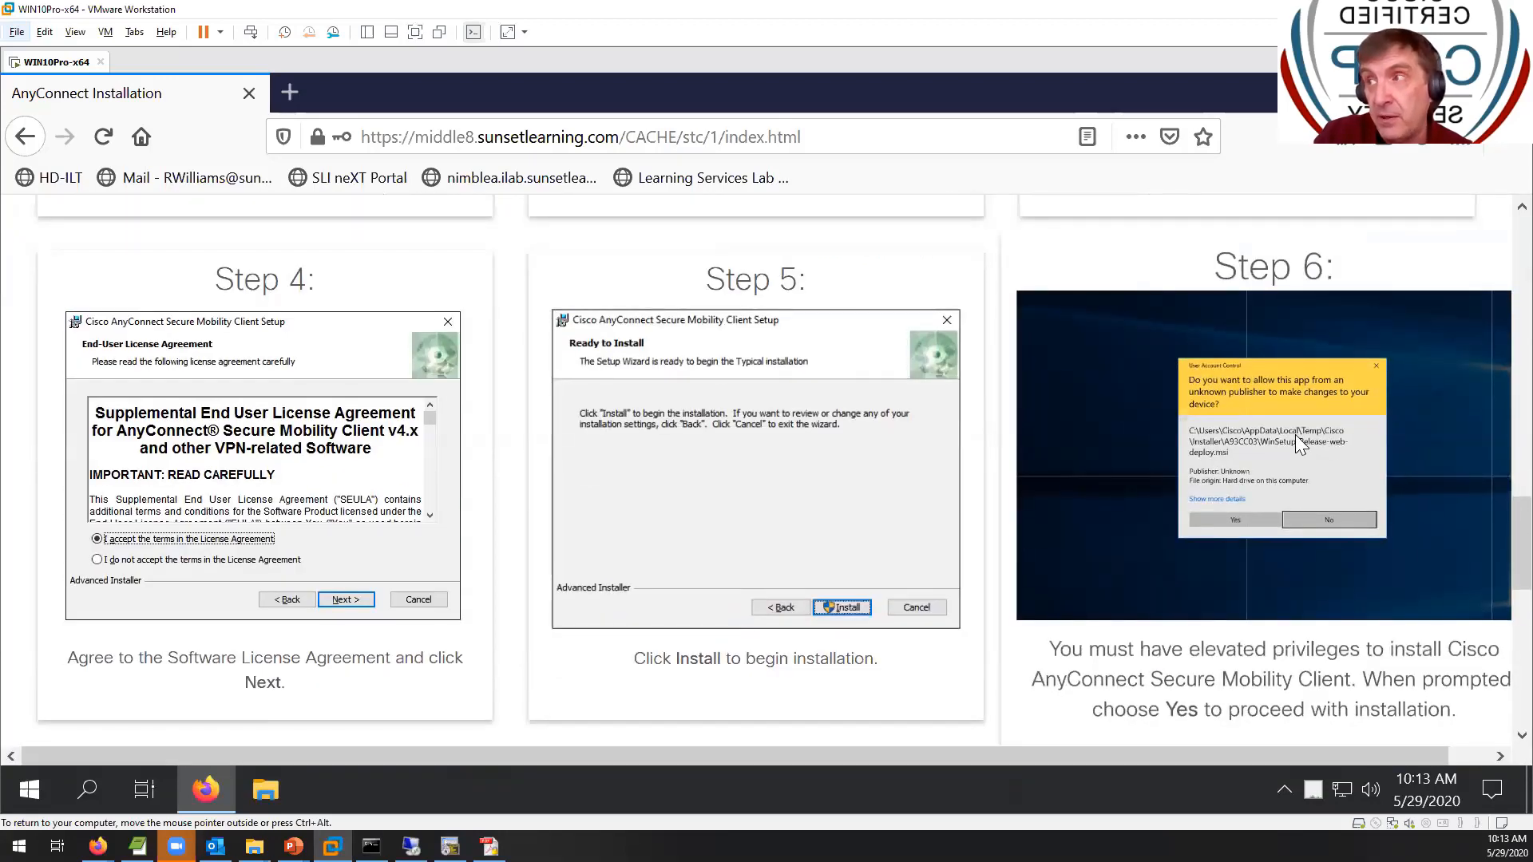
{"action": "scroll", "coordinate": [1295, 434], "scroll_direction": "down", "scroll_amount": 5}
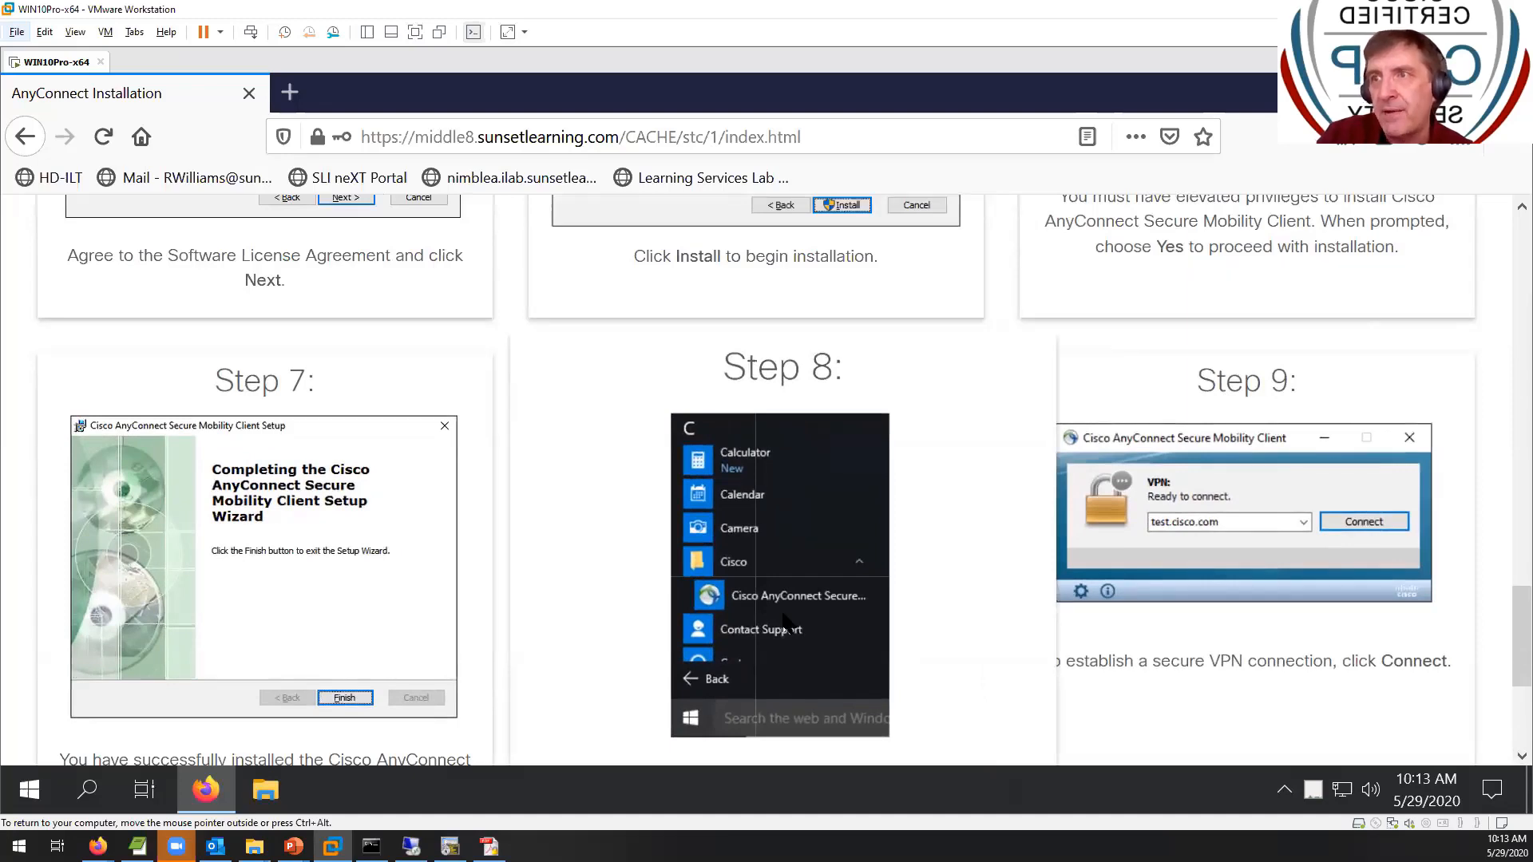
{"action": "scroll", "coordinate": [782, 615], "scroll_direction": "up", "scroll_amount": 15}
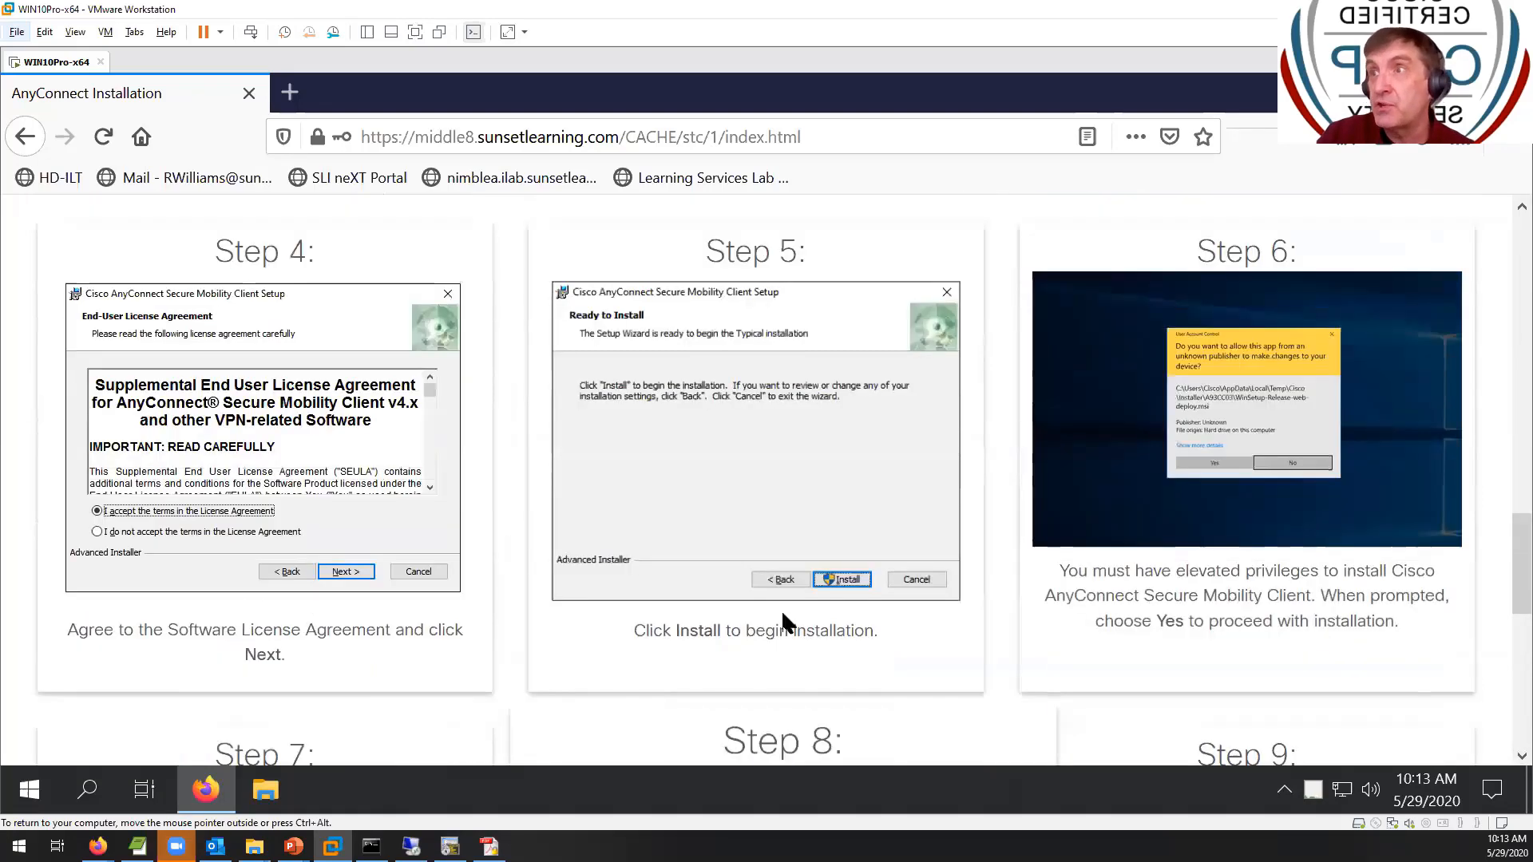
{"action": "scroll", "coordinate": [781, 610], "scroll_direction": "down", "scroll_amount": 5}
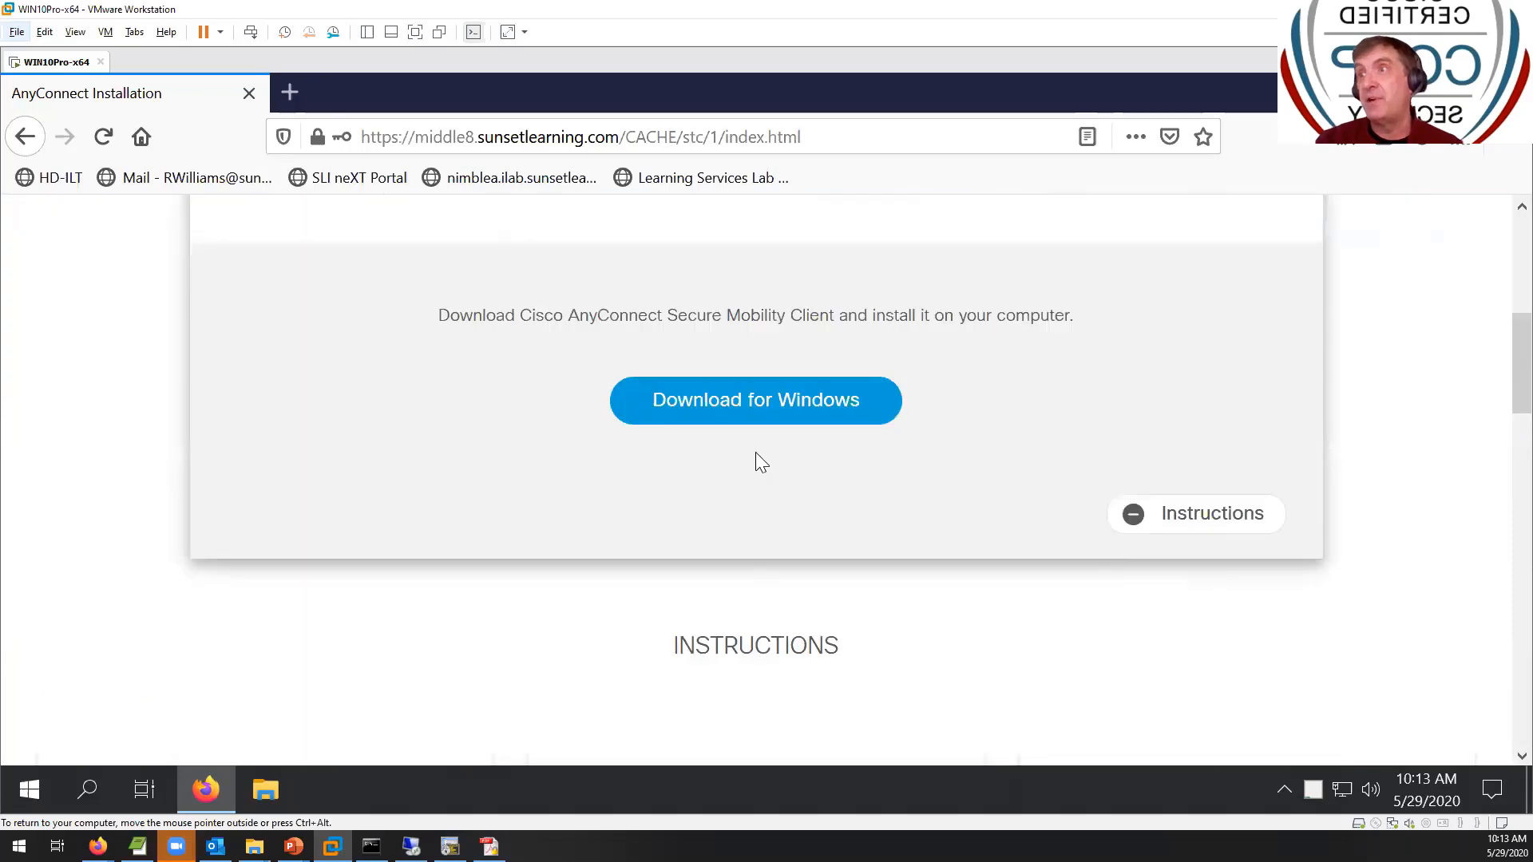
{"action": "left_click", "coordinate": [718, 395]}
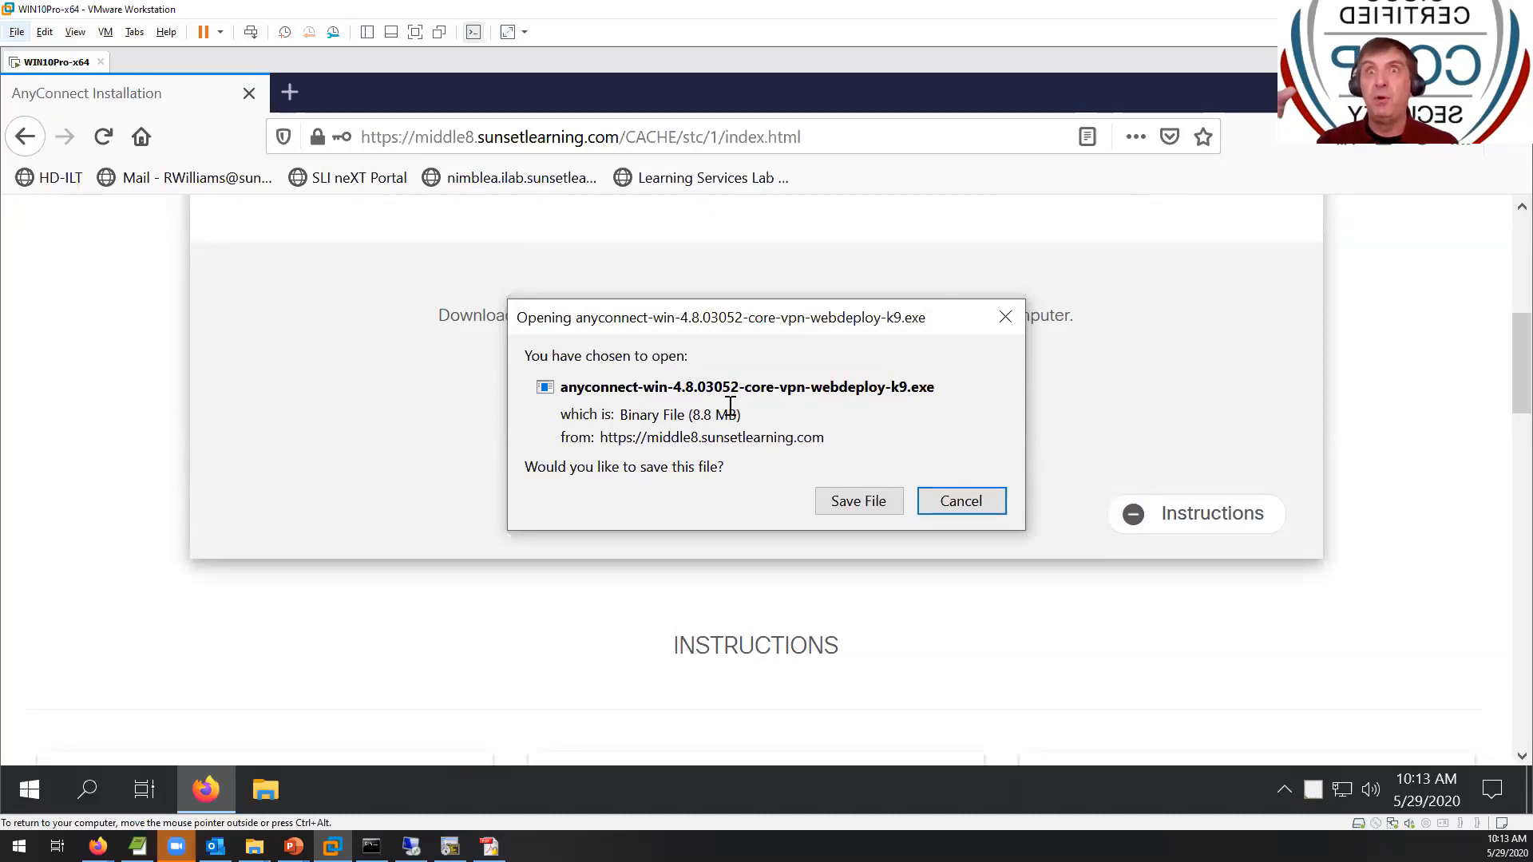
- Save anyconnect-win-4.8.03052-core-vpn-webdeploy-k9.exe to Downloads, replacing the old copy, and launch it
{"action": "left_click", "coordinate": [864, 497]}
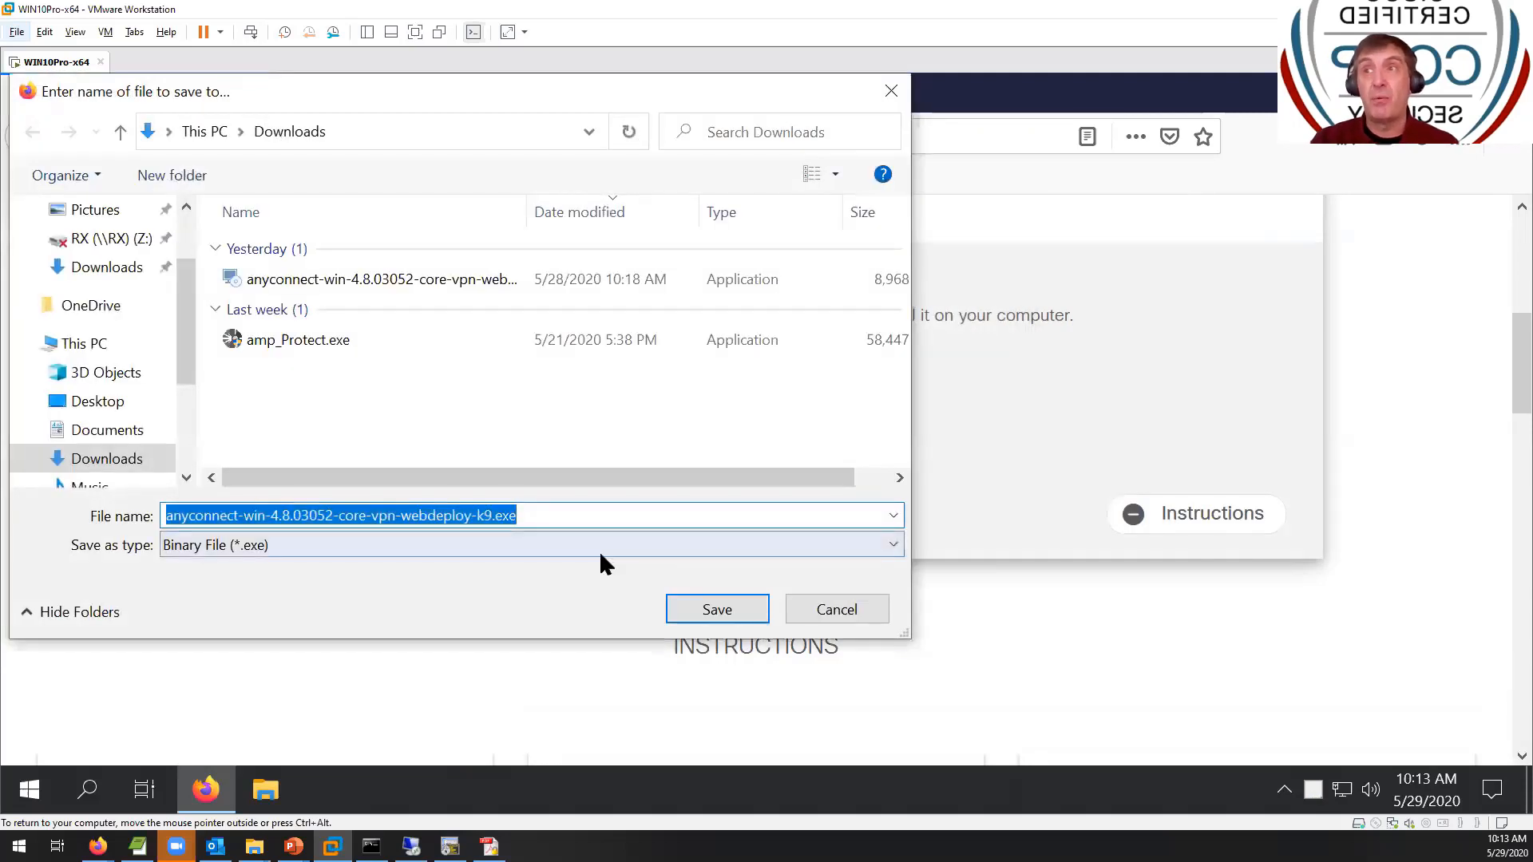
{"action": "left_click", "coordinate": [683, 613]}
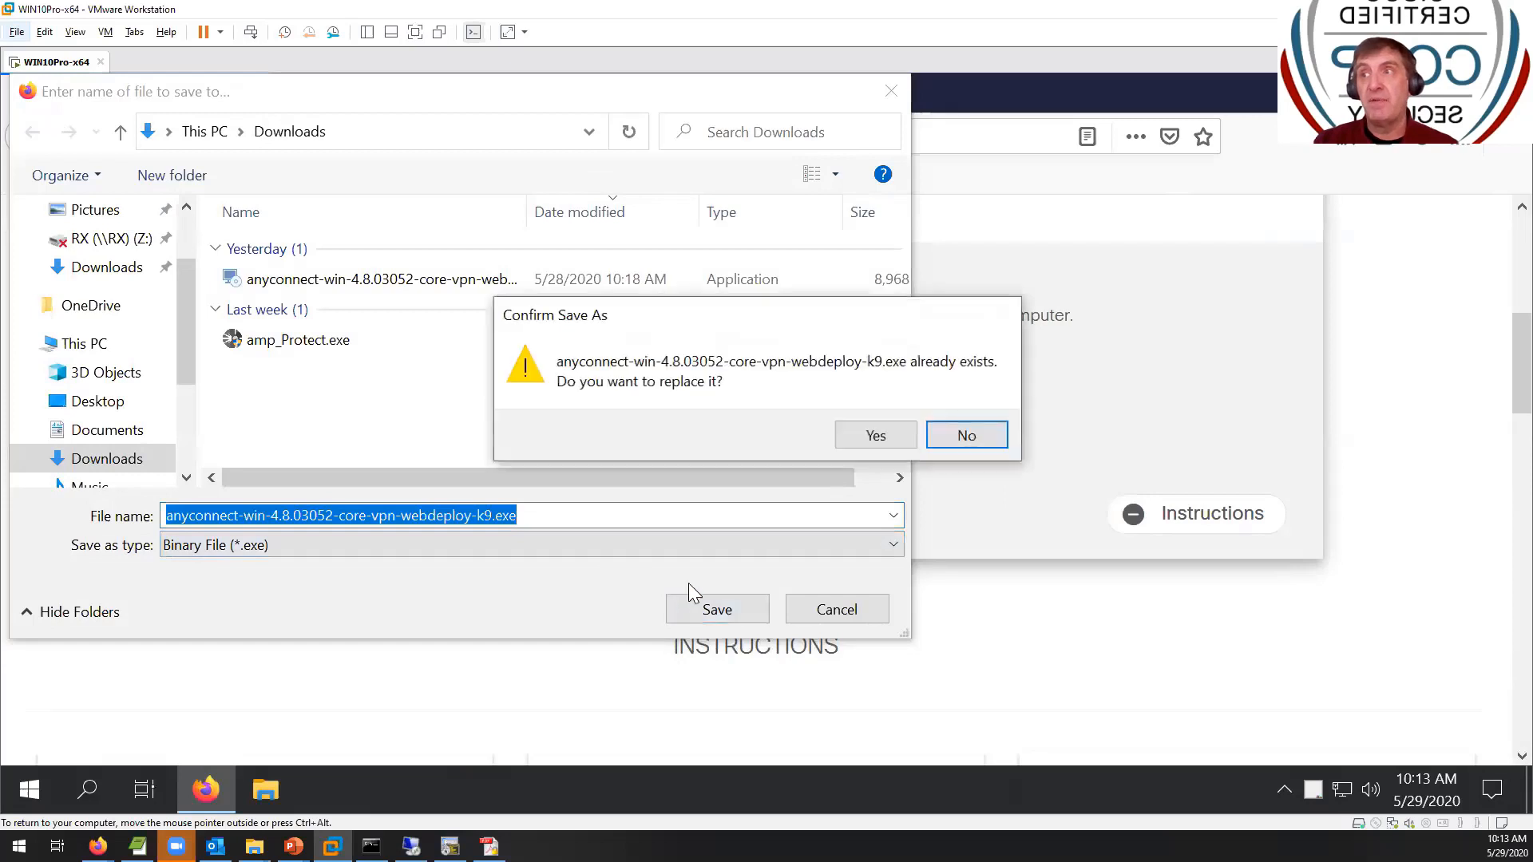
{"action": "left_click", "coordinate": [855, 430]}
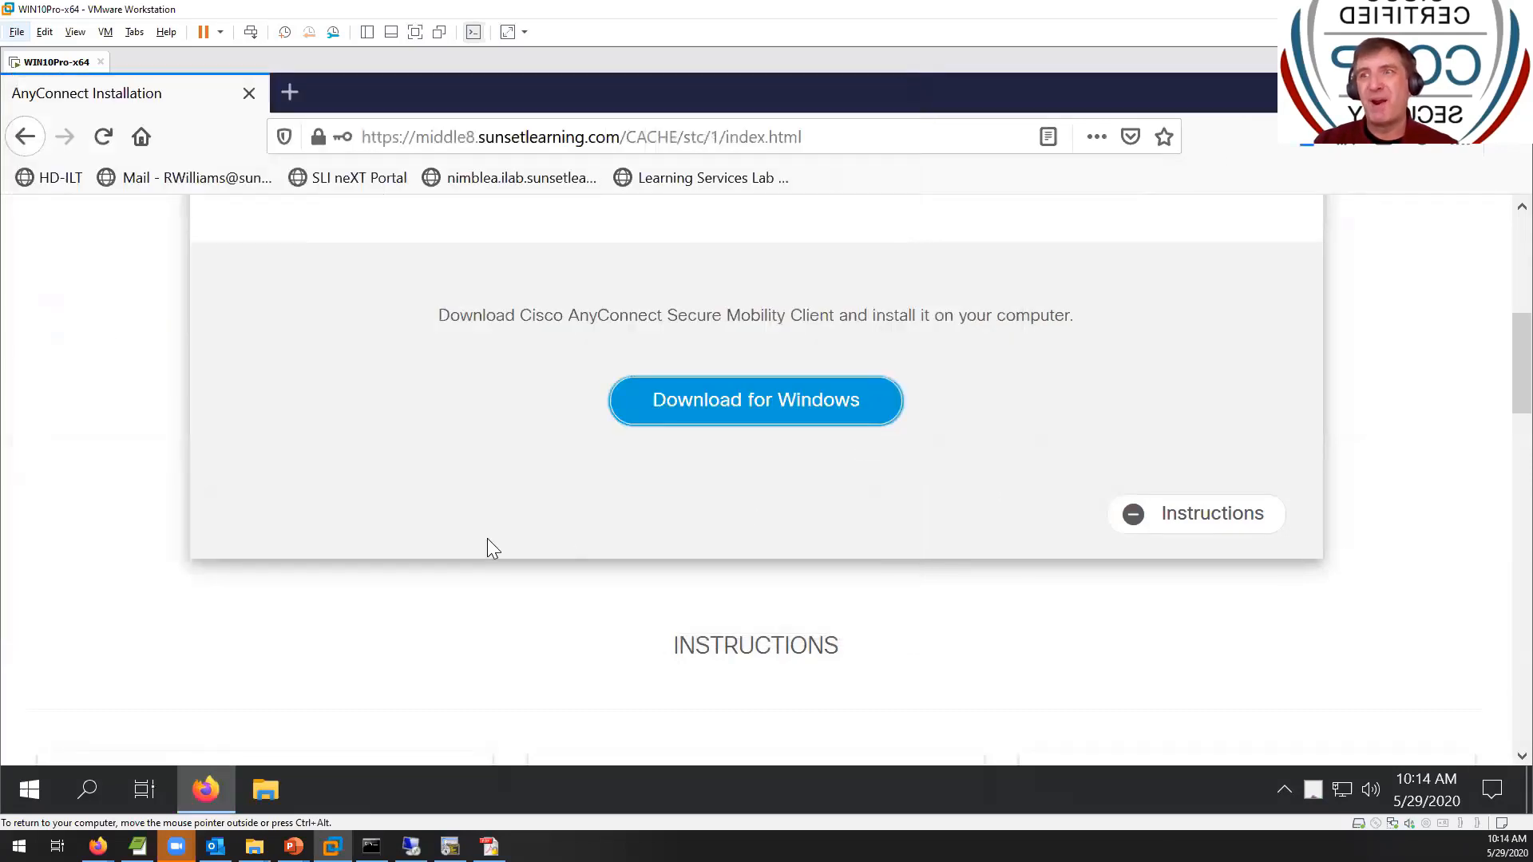
{"action": "left_click", "coordinate": [1306, 147]}
{"action": "left_click", "coordinate": [918, 196]}
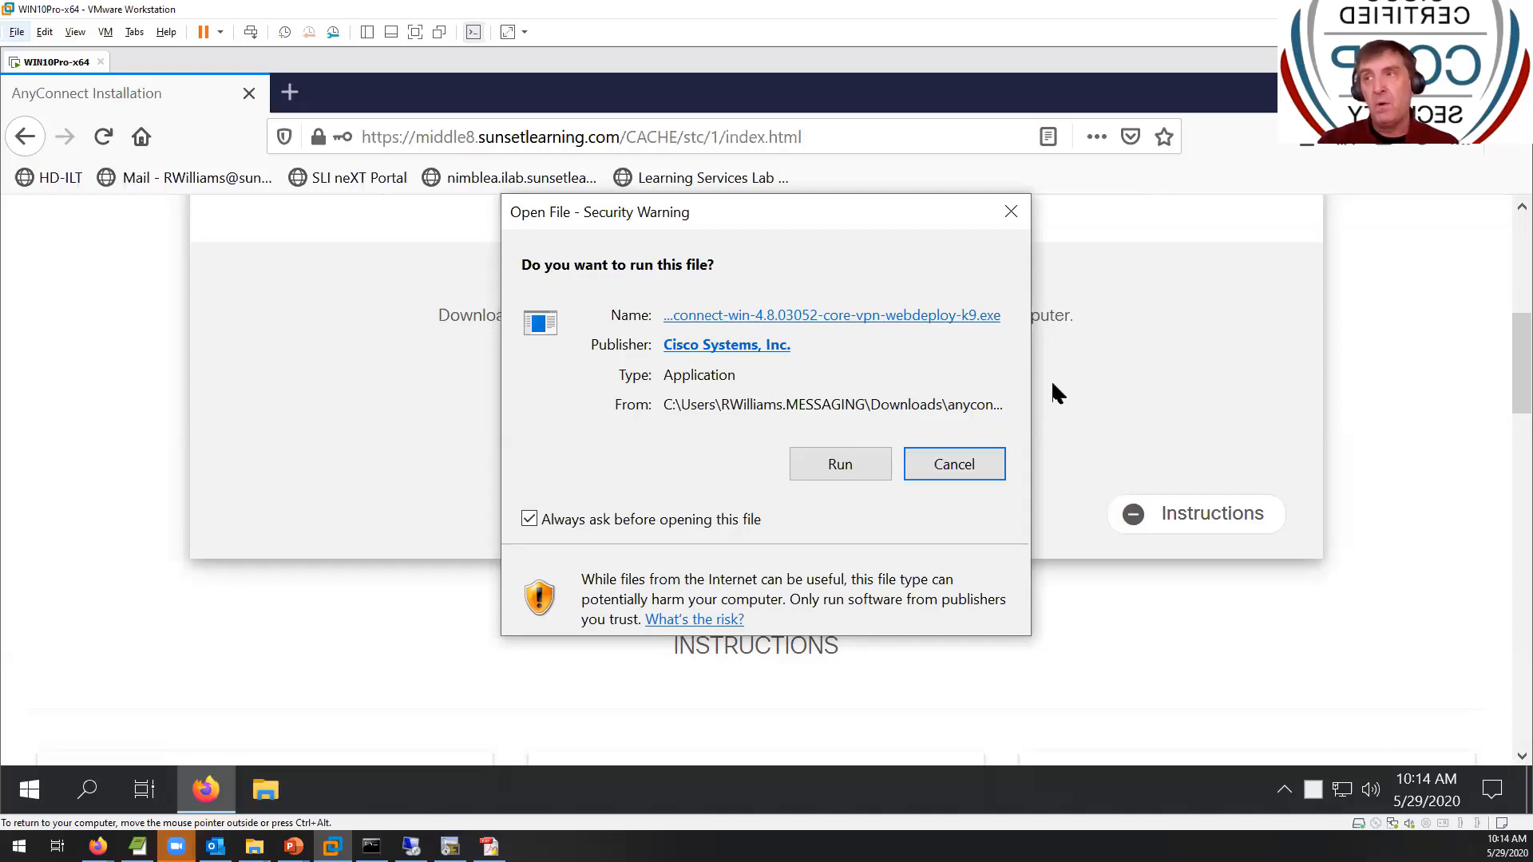
- Run the installer, accept the licence and install AnyConnect Secure Mobility Client with admin approval
{"action": "left_click", "coordinate": [848, 454]}
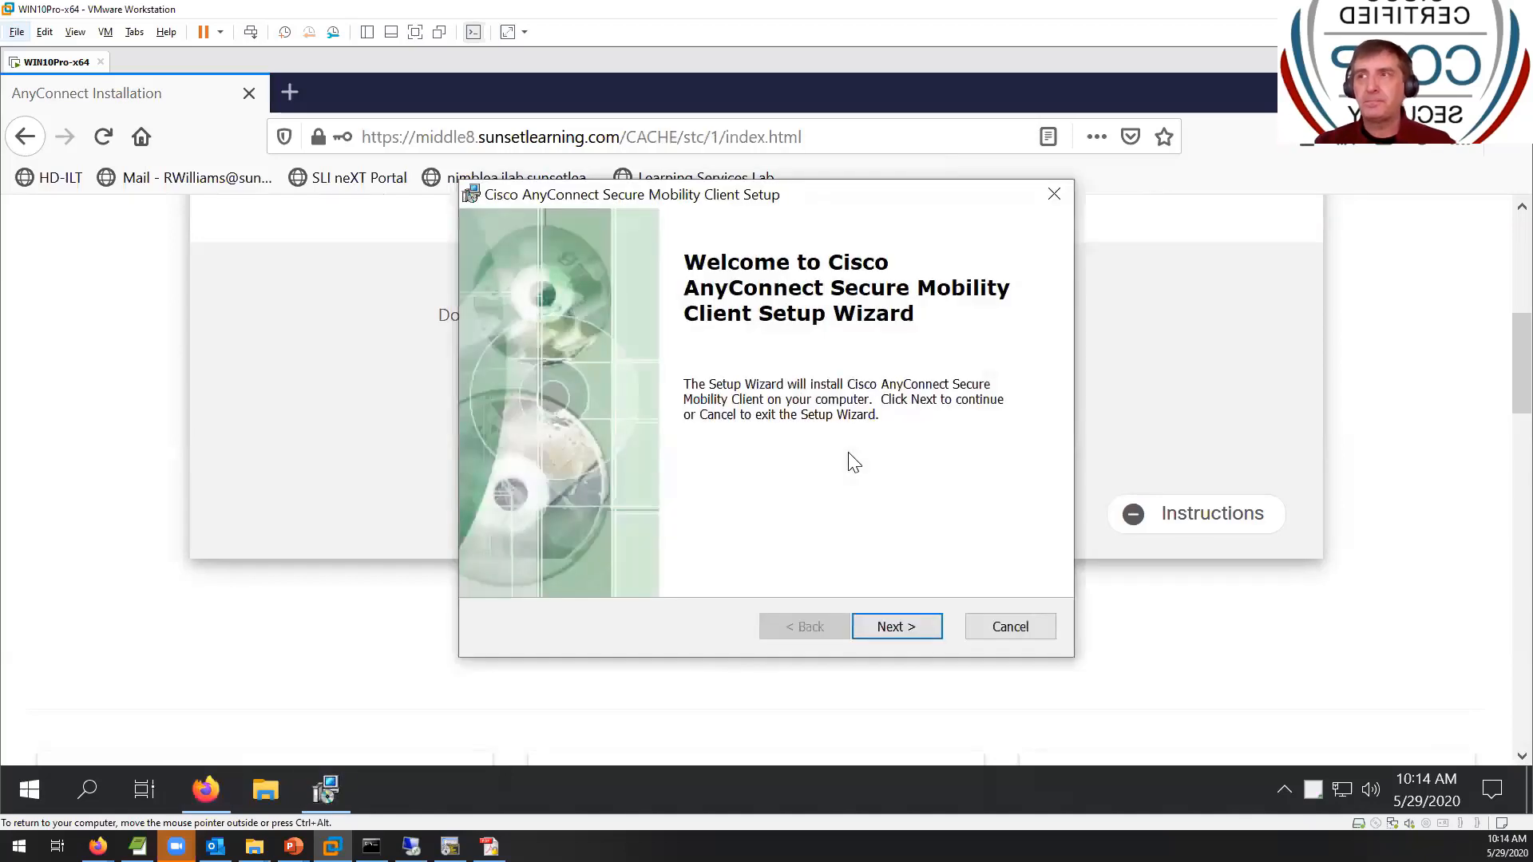
{"action": "left_click", "coordinate": [865, 624]}
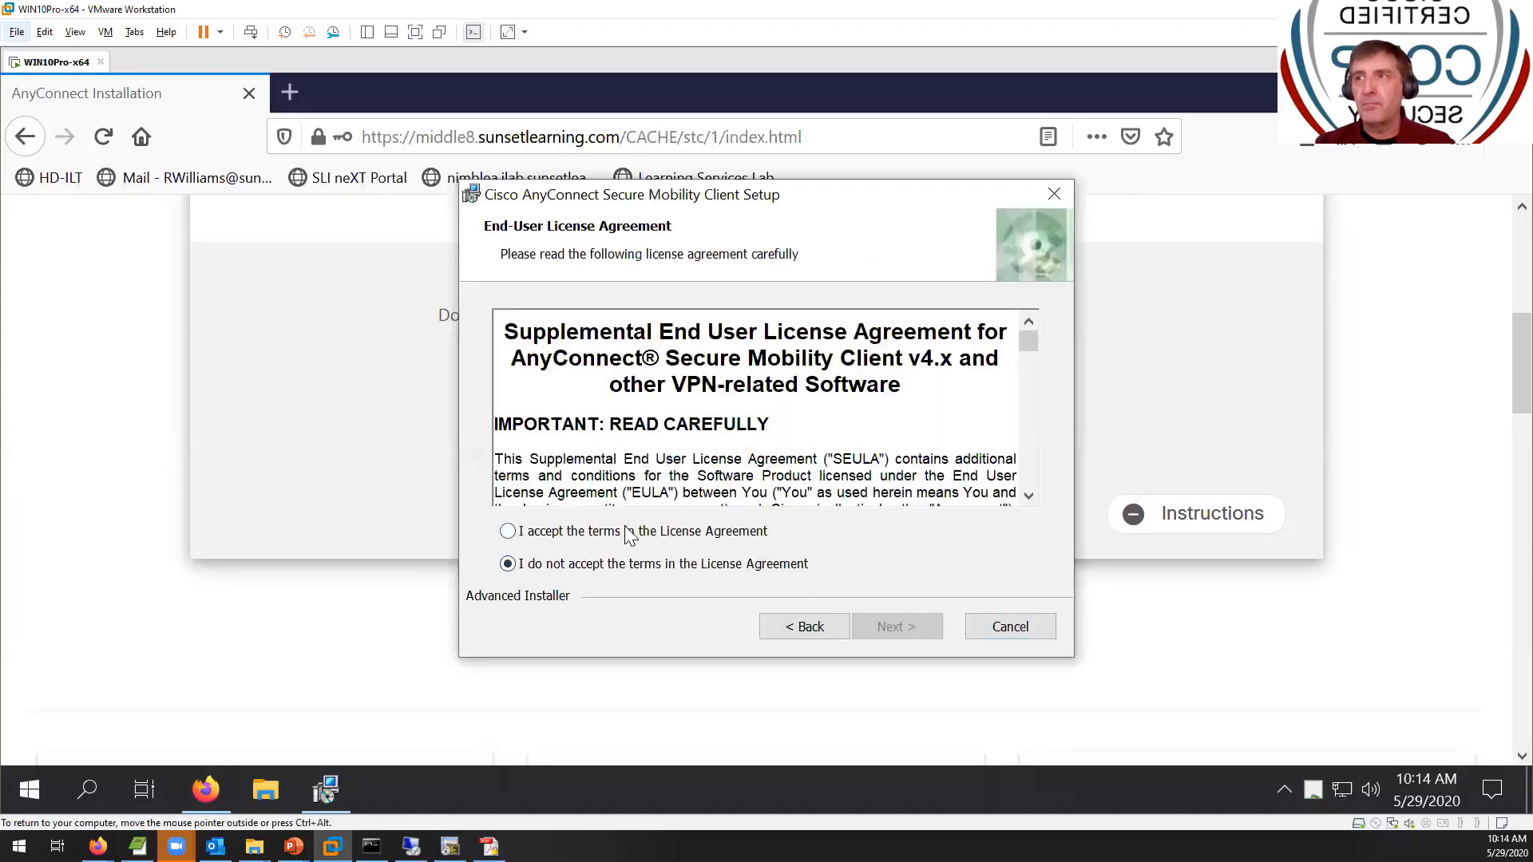
{"action": "left_click", "coordinate": [631, 531]}
{"action": "left_click", "coordinate": [883, 630]}
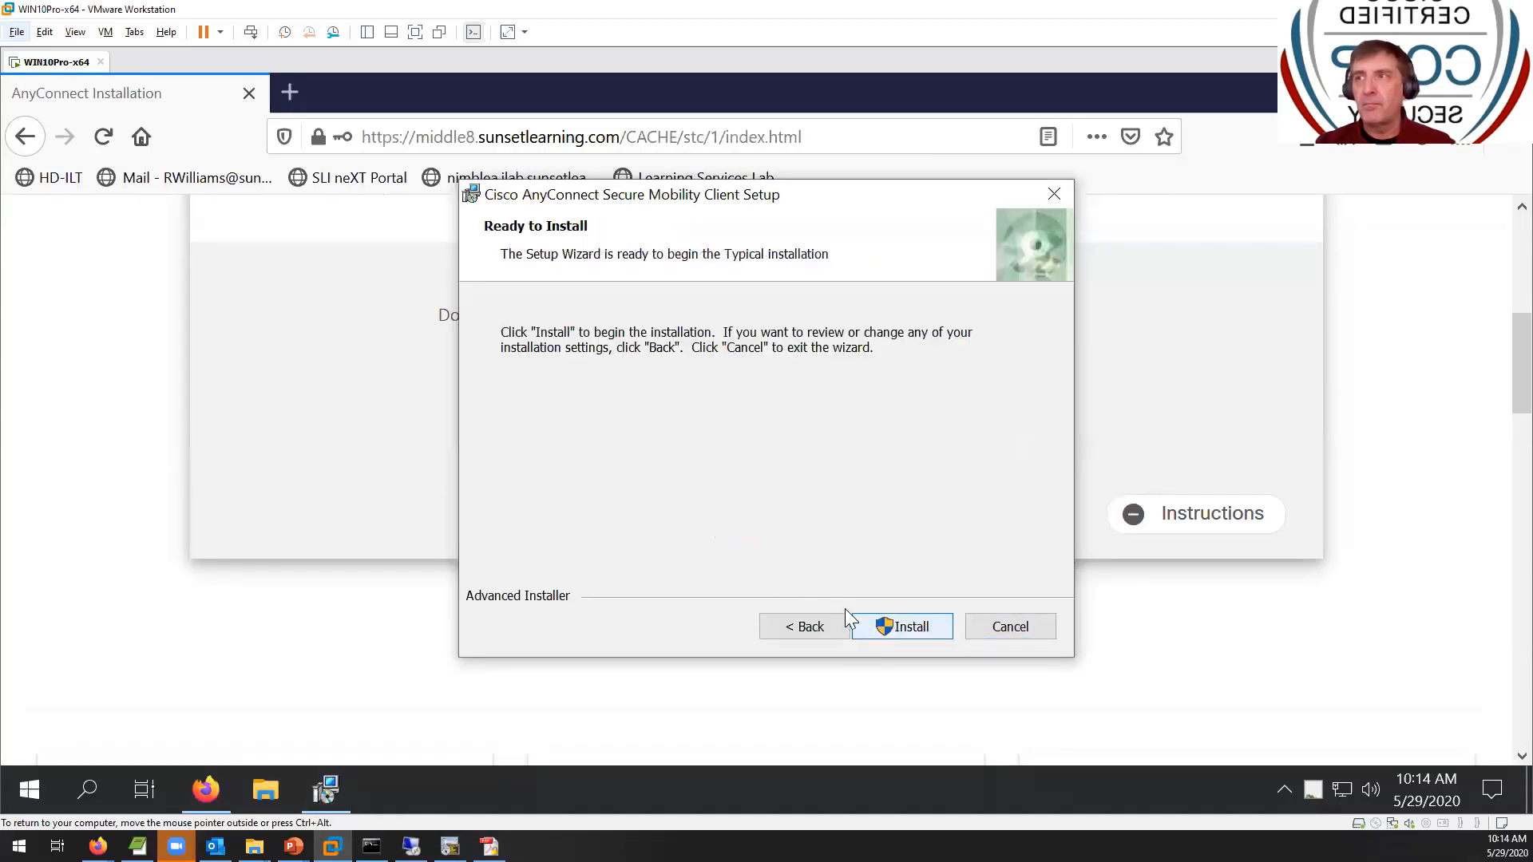
{"action": "left_click", "coordinate": [883, 630]}
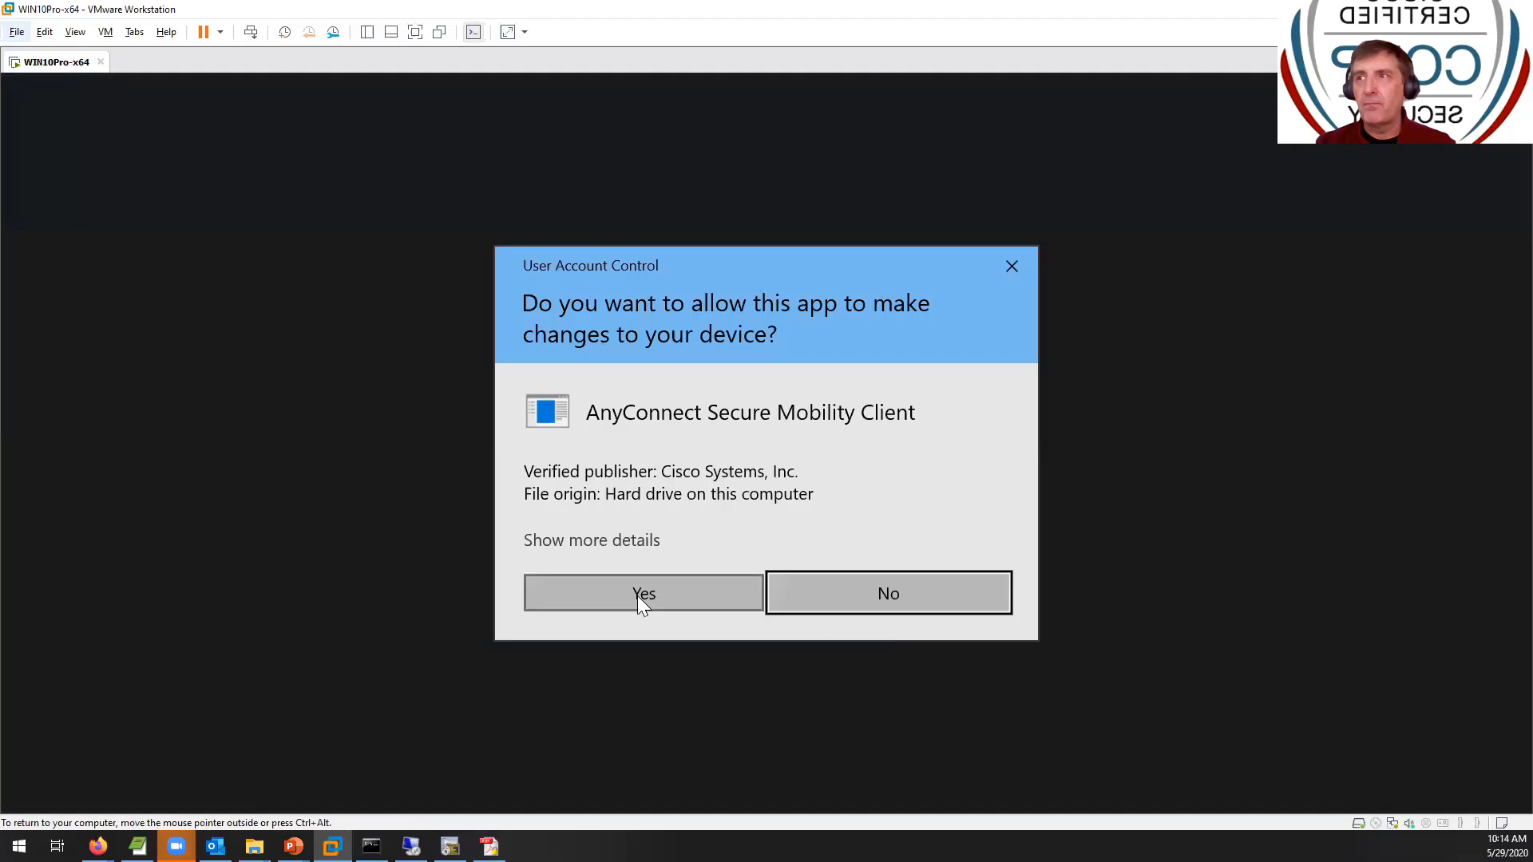
{"action": "left_click", "coordinate": [637, 595]}
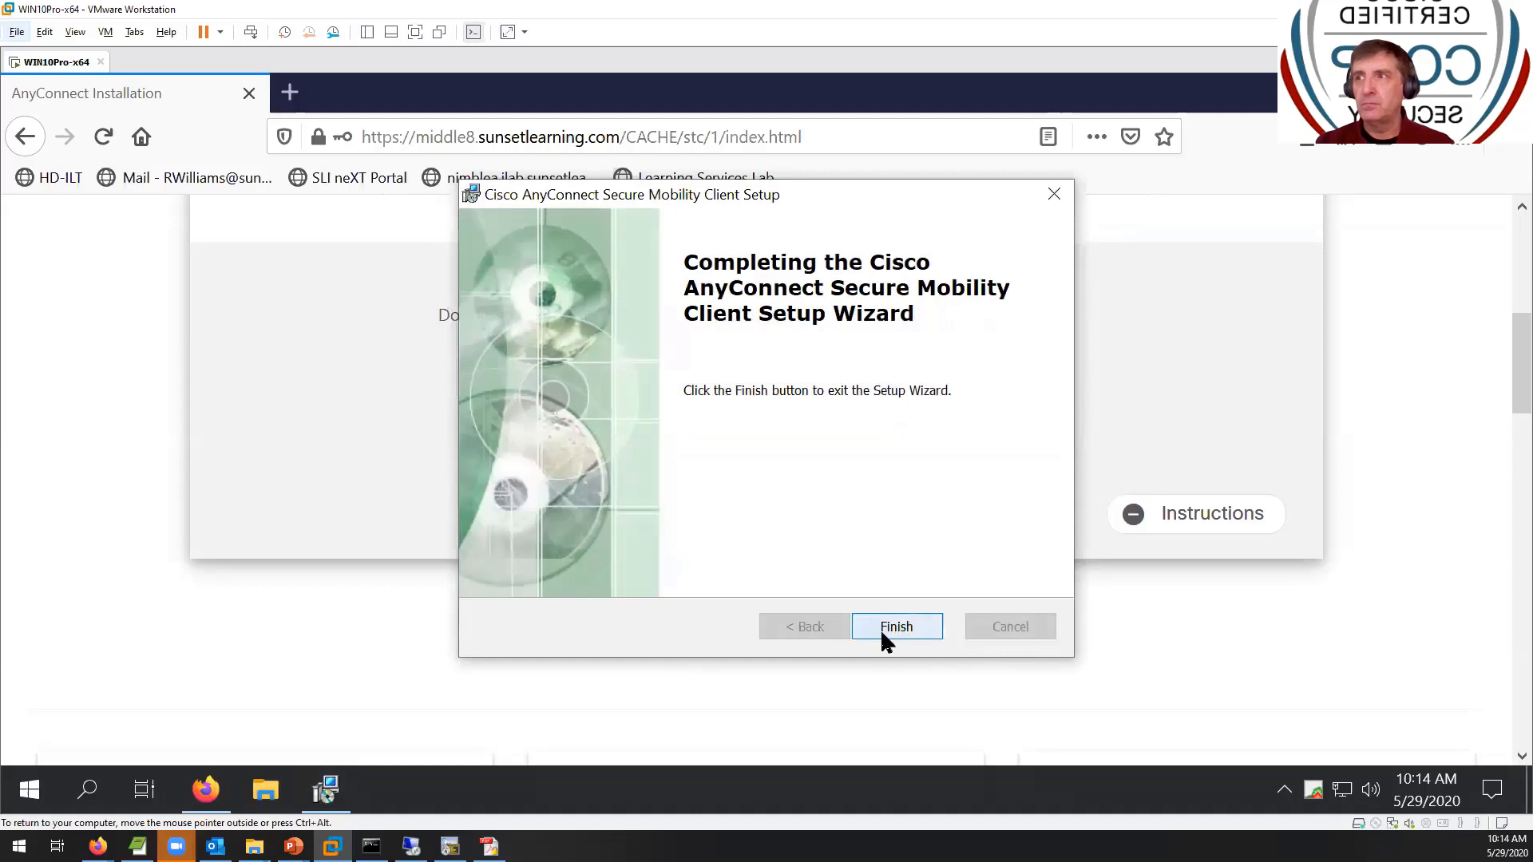
{"action": "left_click", "coordinate": [881, 633]}
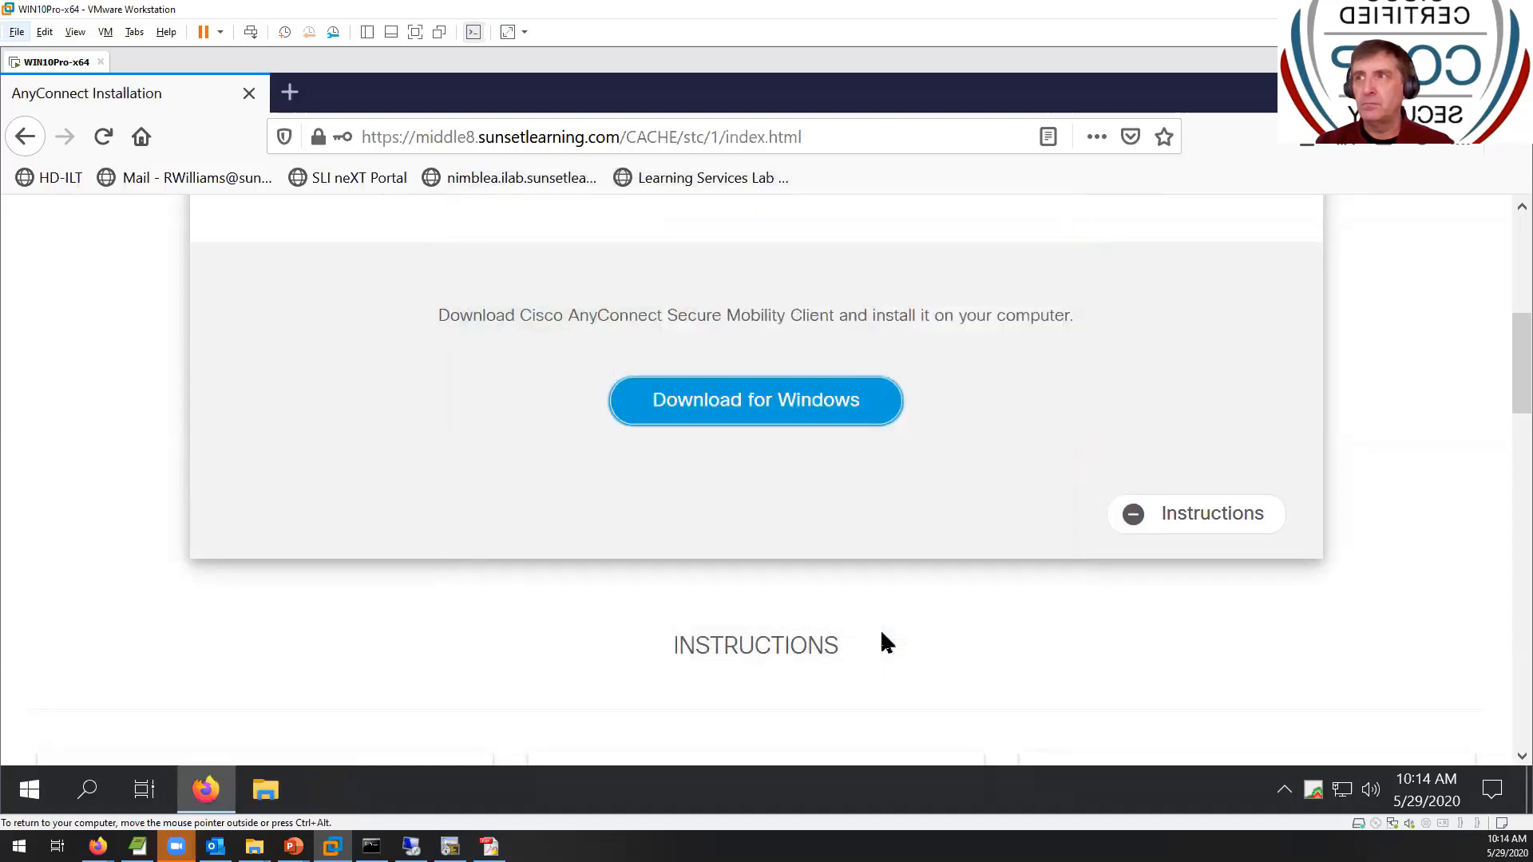
- Launch Cisco AnyConnect Secure Mobility Client by searching 'any' from the Windows Start menu
{"action": "left_click", "coordinate": [27, 787]}
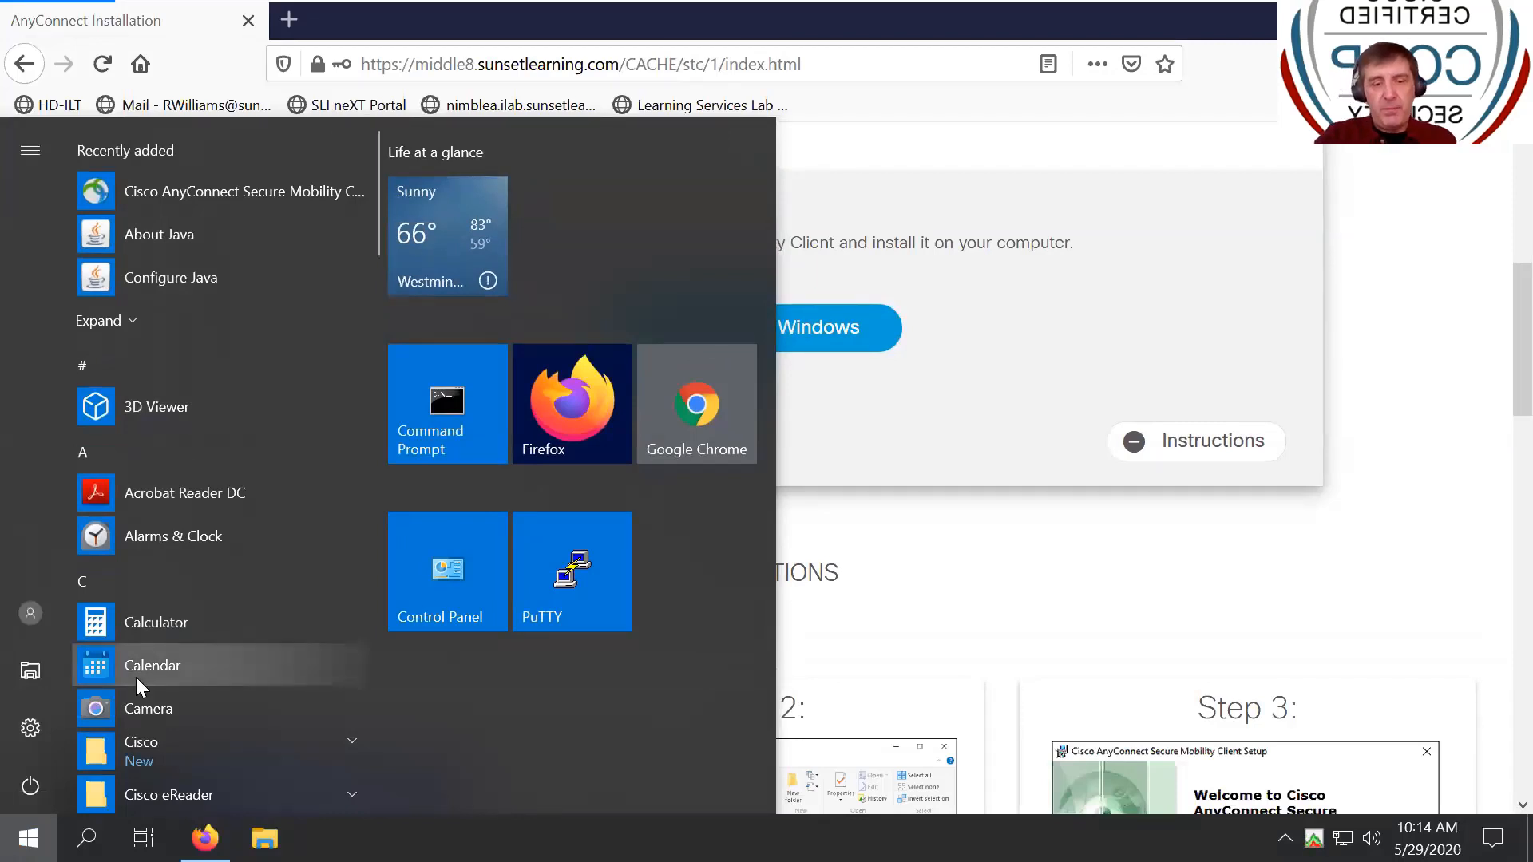
{"action": "type", "text": "any"}
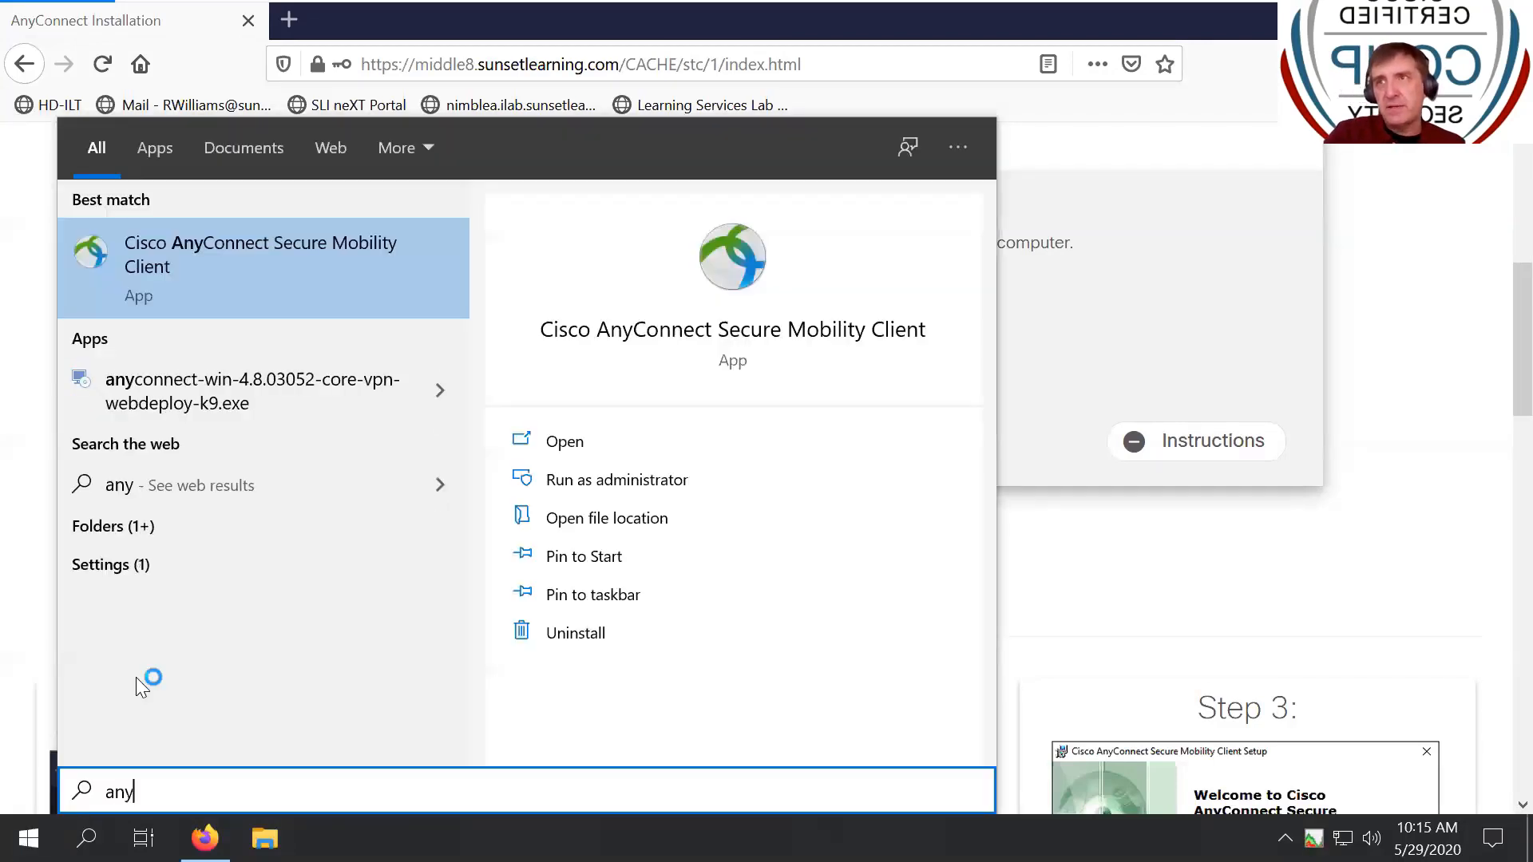
{"action": "key", "text": "Escape"}
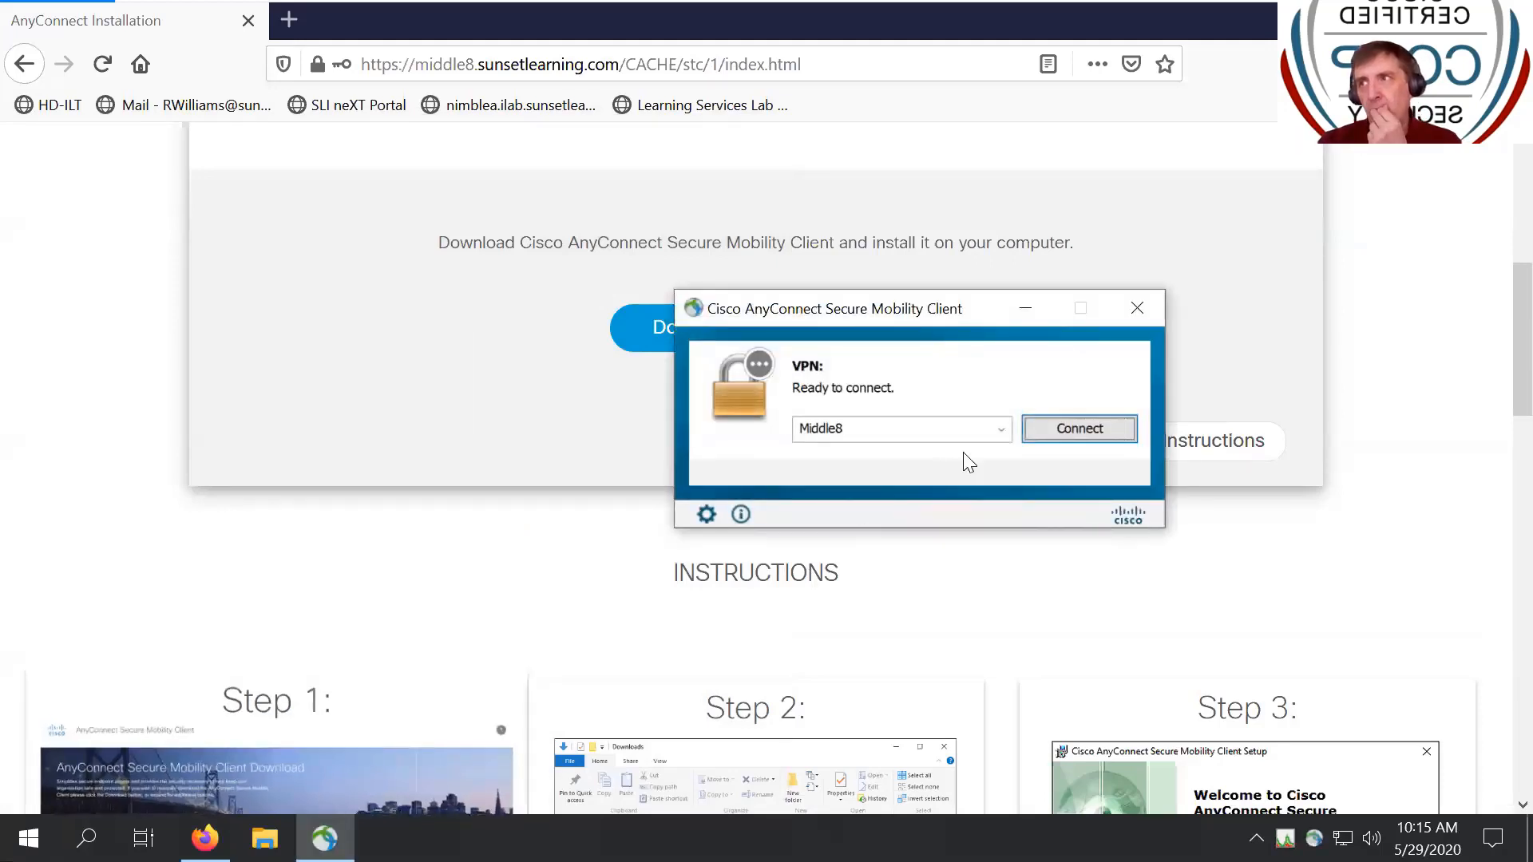
- After connection attempts fail on name resolution, retype the server as middle8.sunsetlearning.com
{"action": "left_click", "coordinate": [1032, 439]}
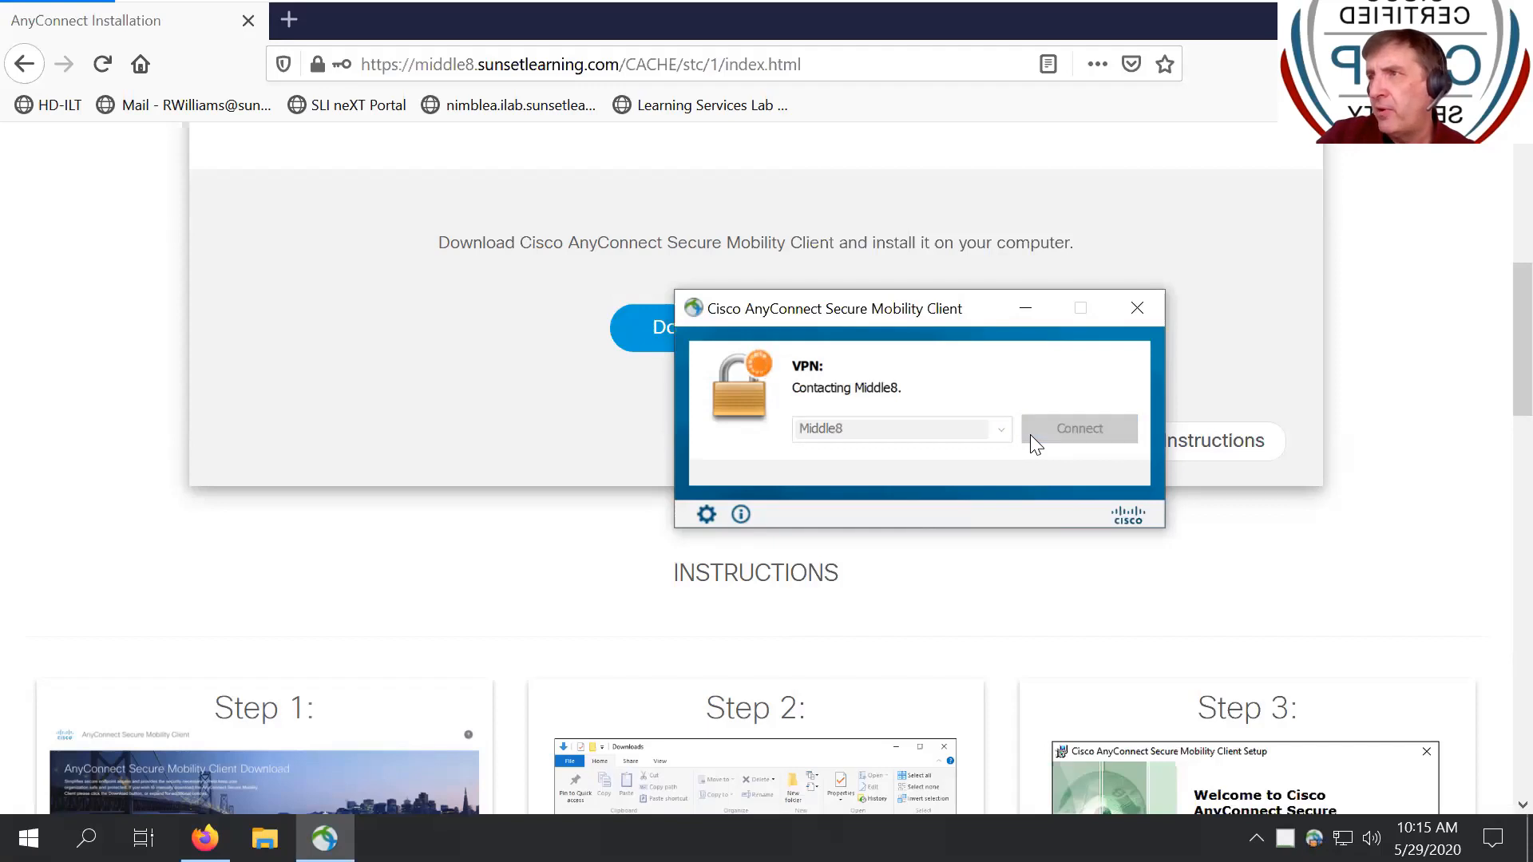
{"action": "left_click", "coordinate": [958, 576]}
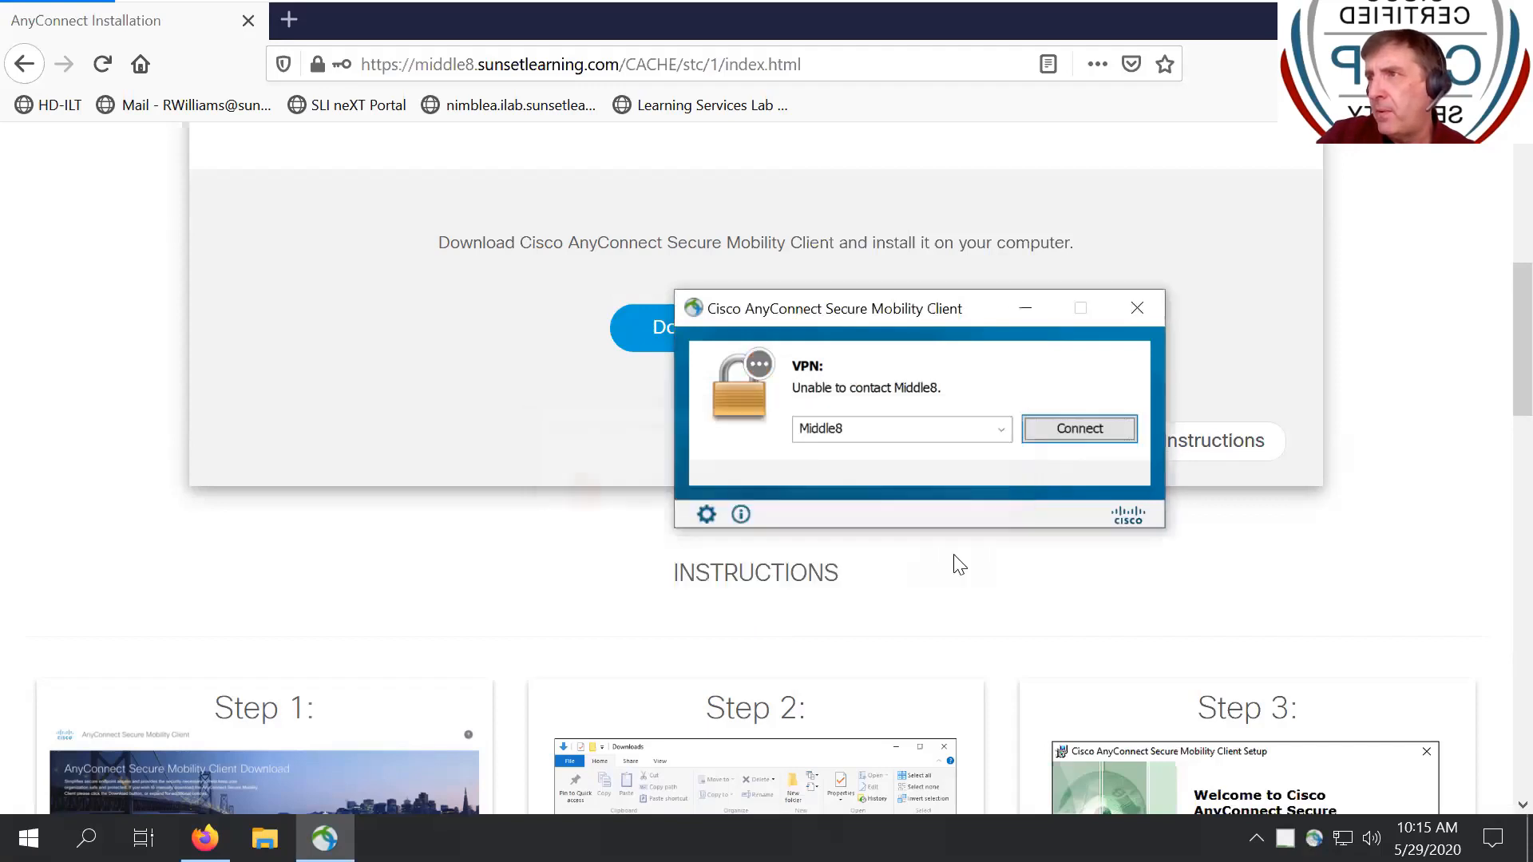
{"action": "left_click", "coordinate": [1097, 429]}
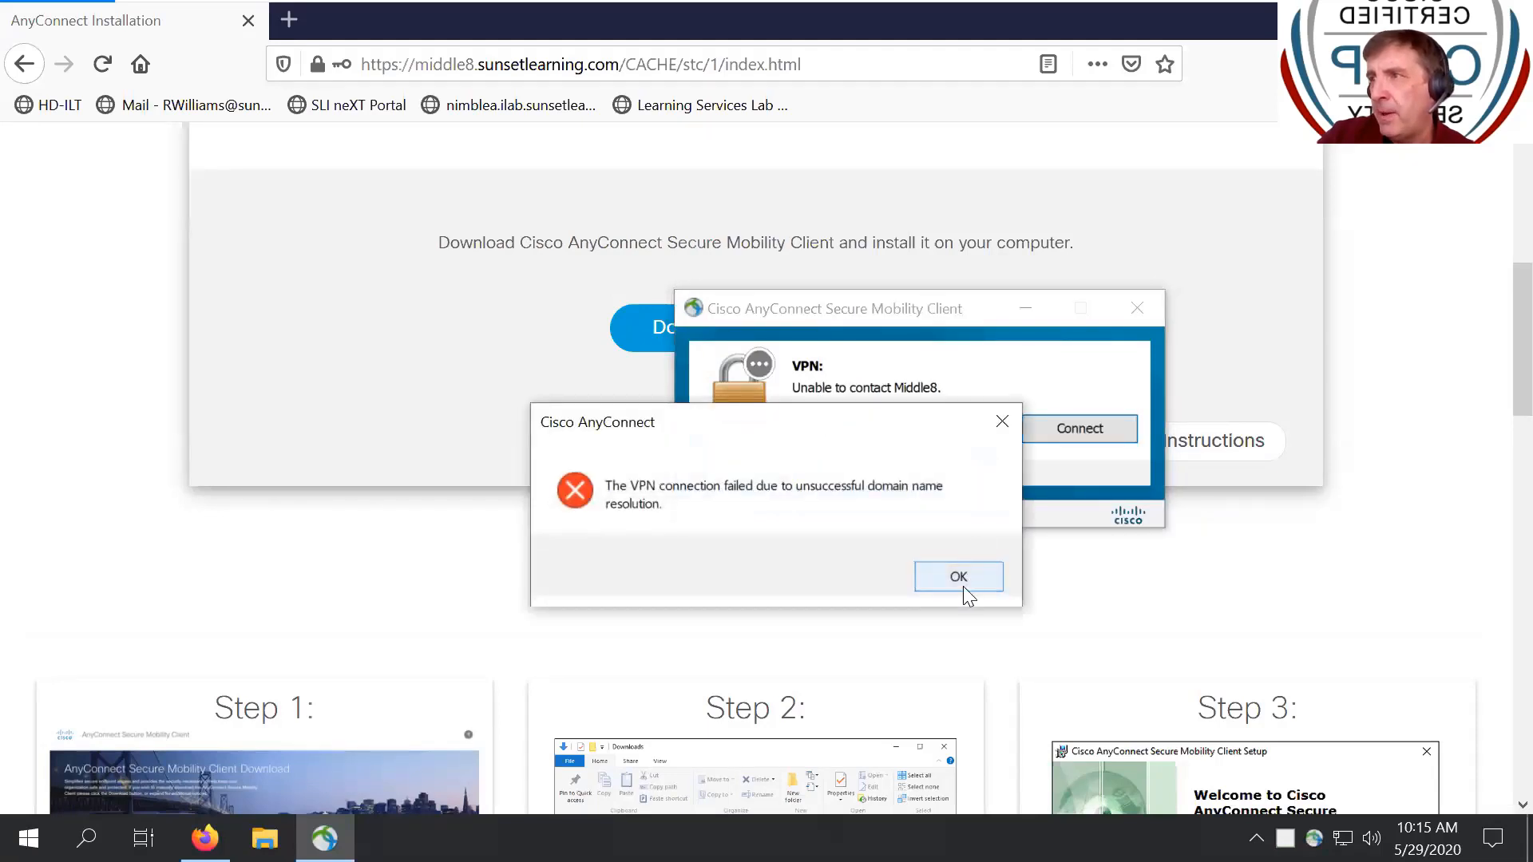
{"action": "left_click", "coordinate": [958, 576]}
{"action": "double_click", "coordinate": [928, 431]}
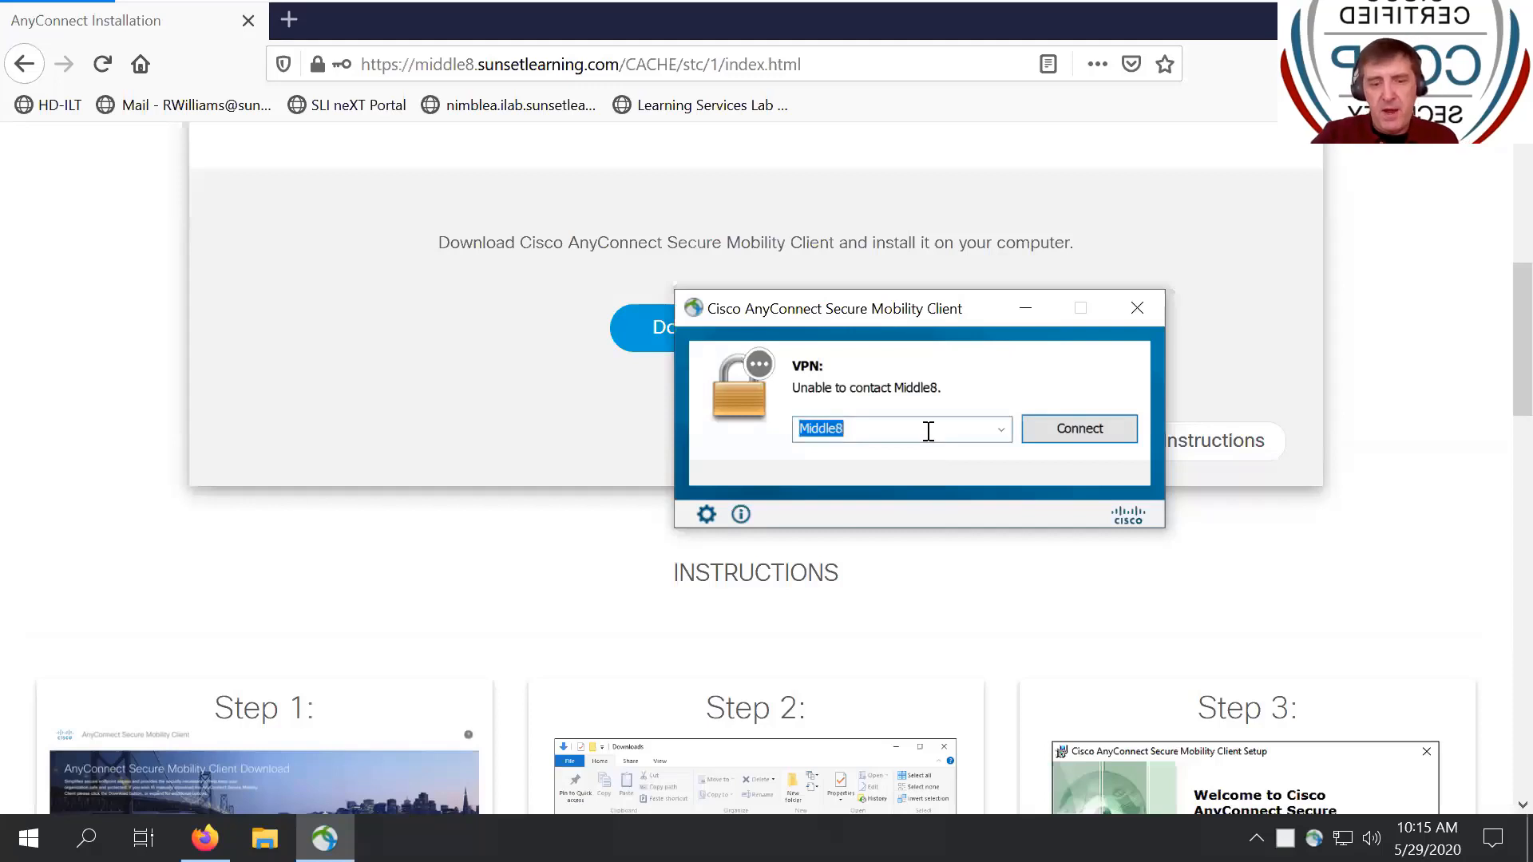
{"action": "type", "text": "middle"}
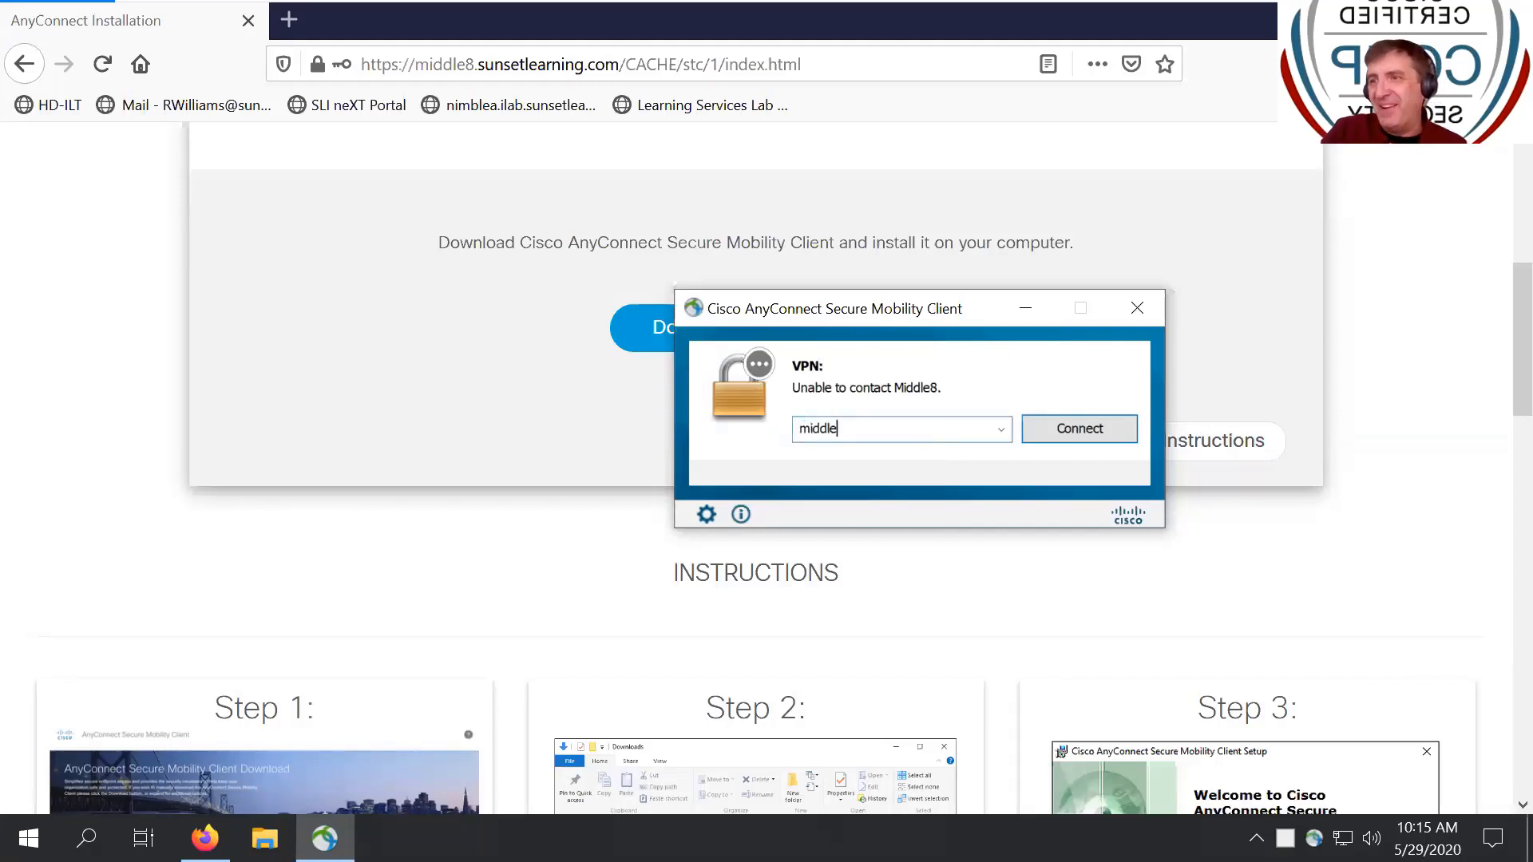
{"action": "type", "text": "8.su"}
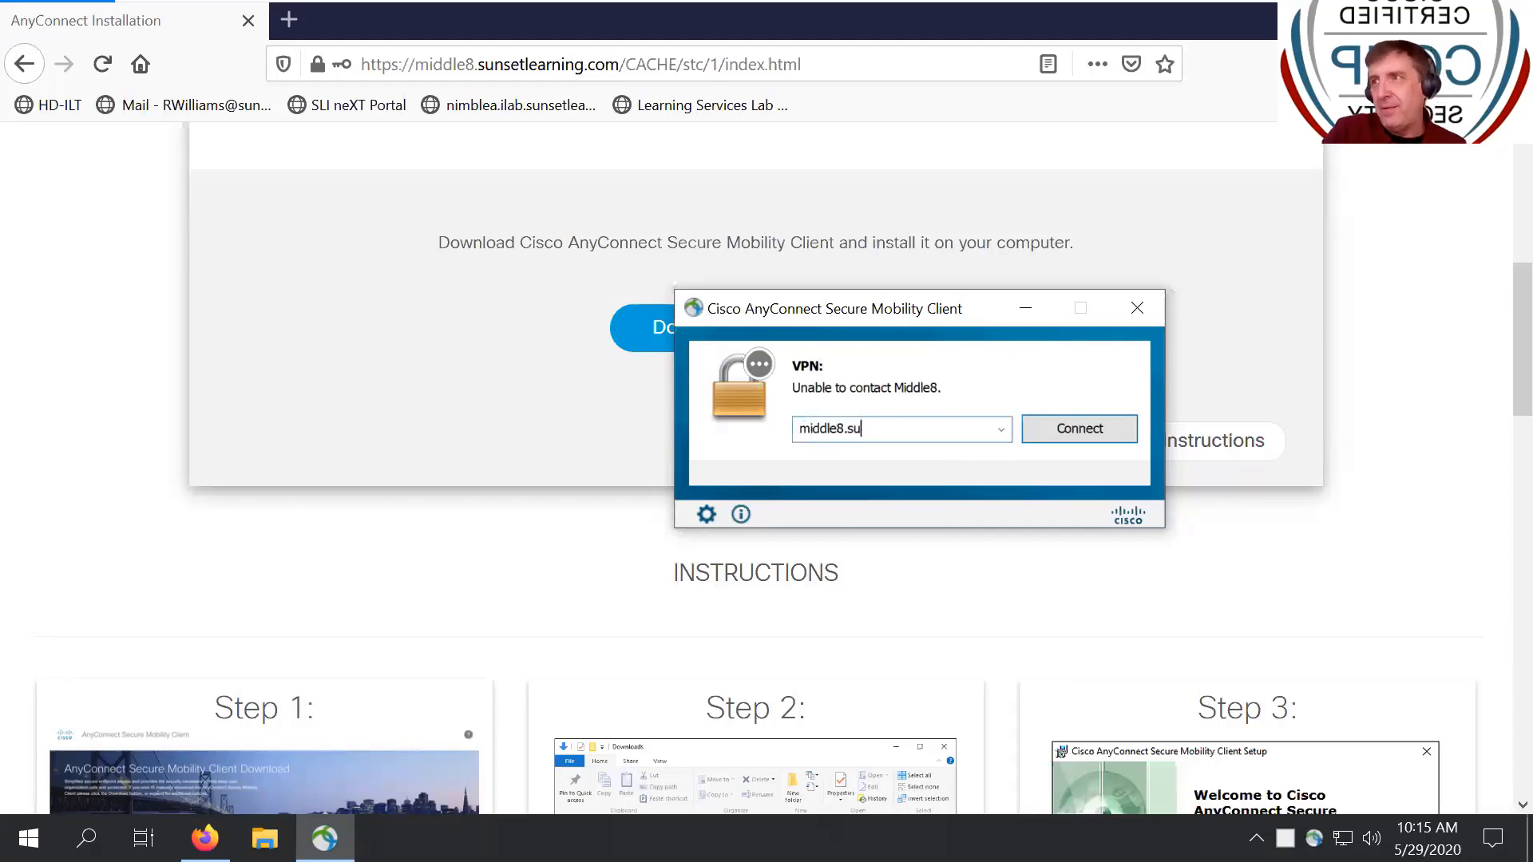
{"action": "type", "text": "nsetlear"}
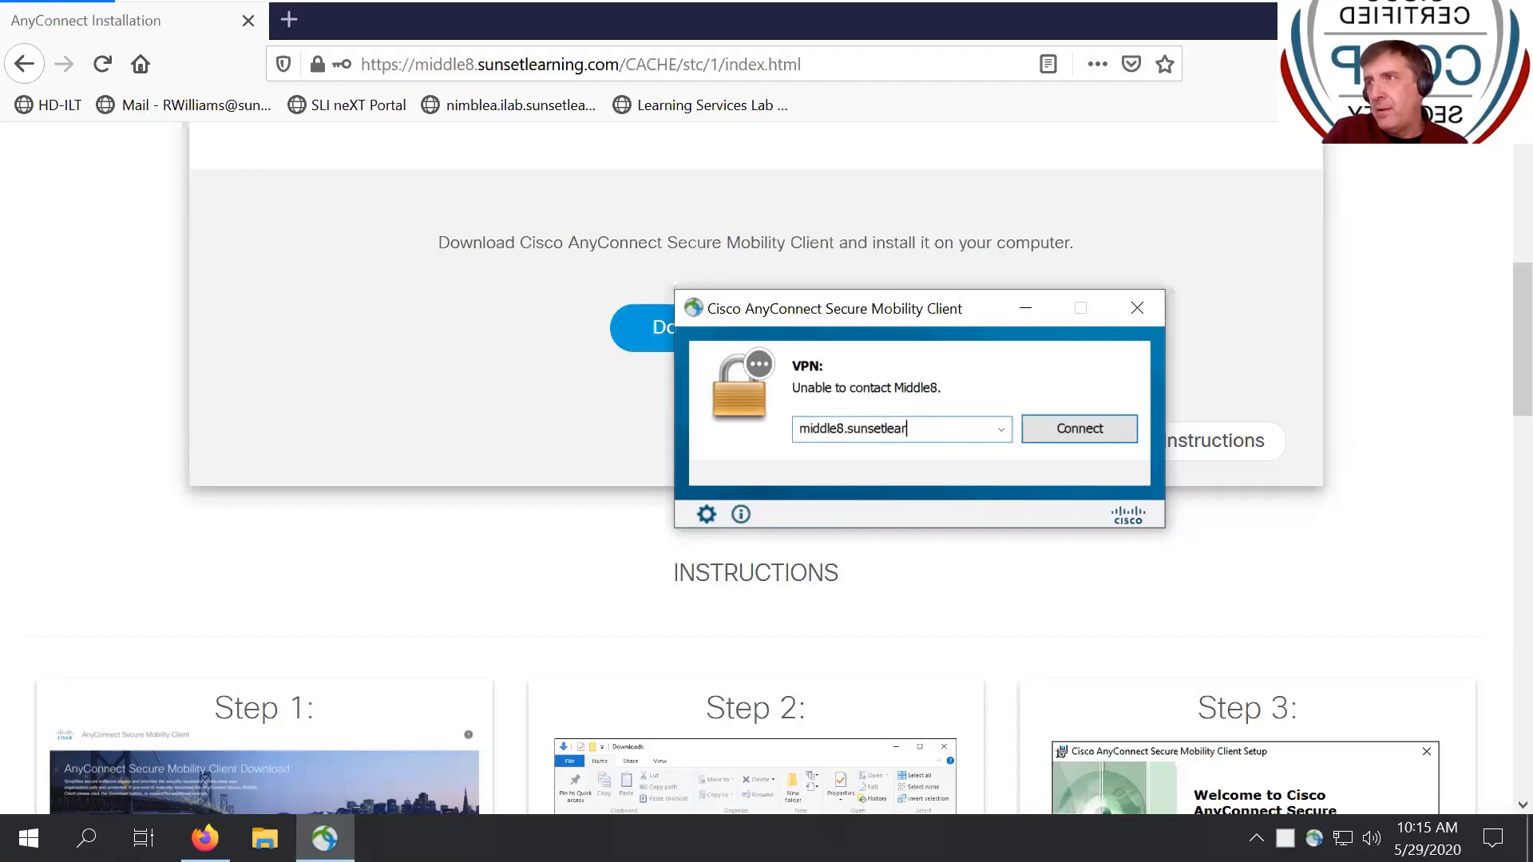
{"action": "type", "text": "ning.com"}
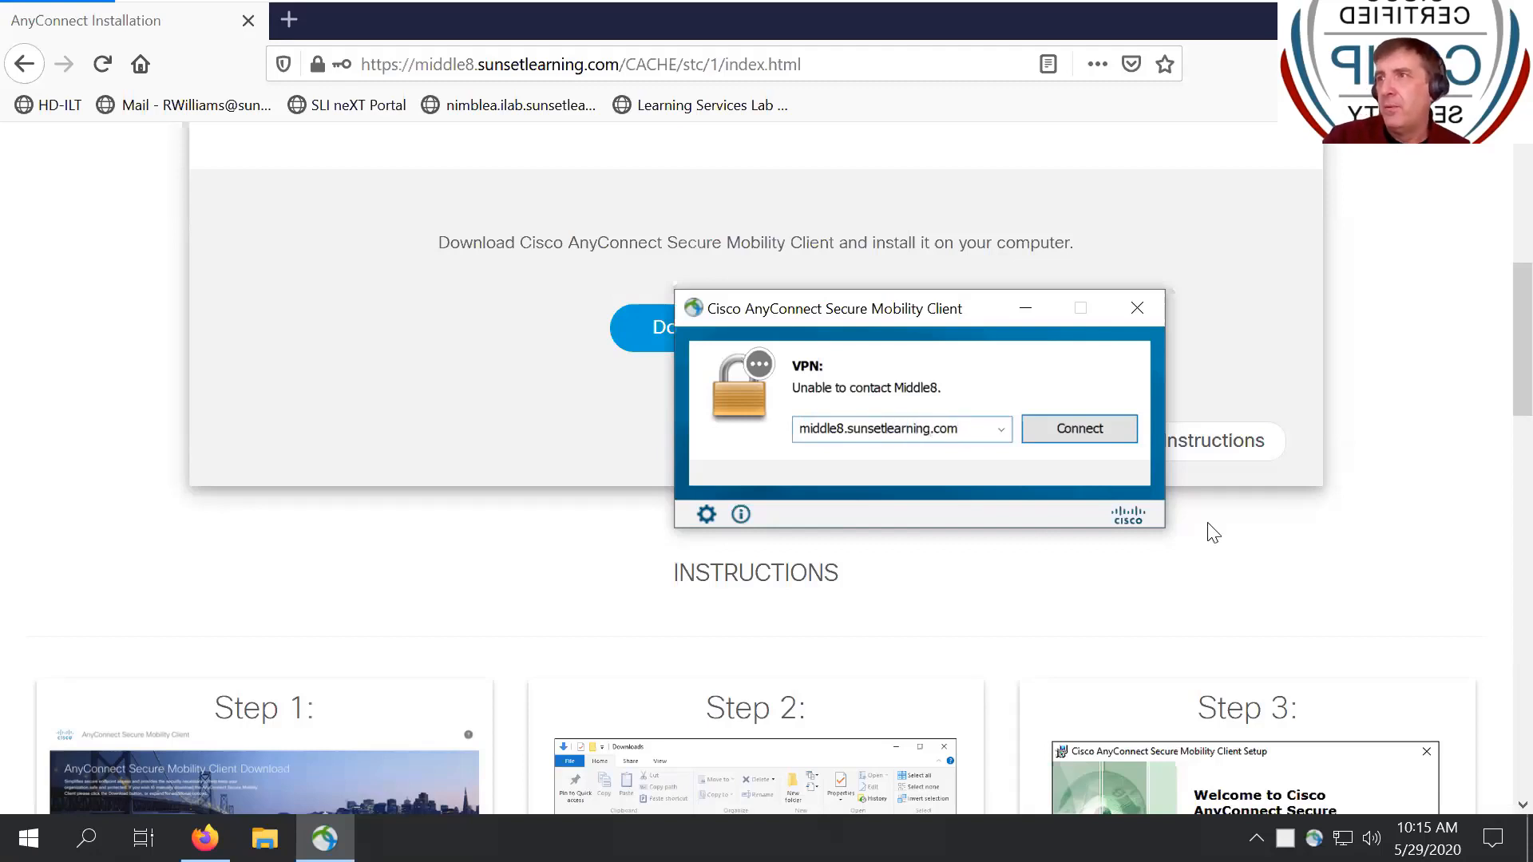
- Connect to middle8.sunsetlearning.com by entering the AC-SSL account password, then return to Firefox
{"action": "left_click", "coordinate": [1103, 435]}
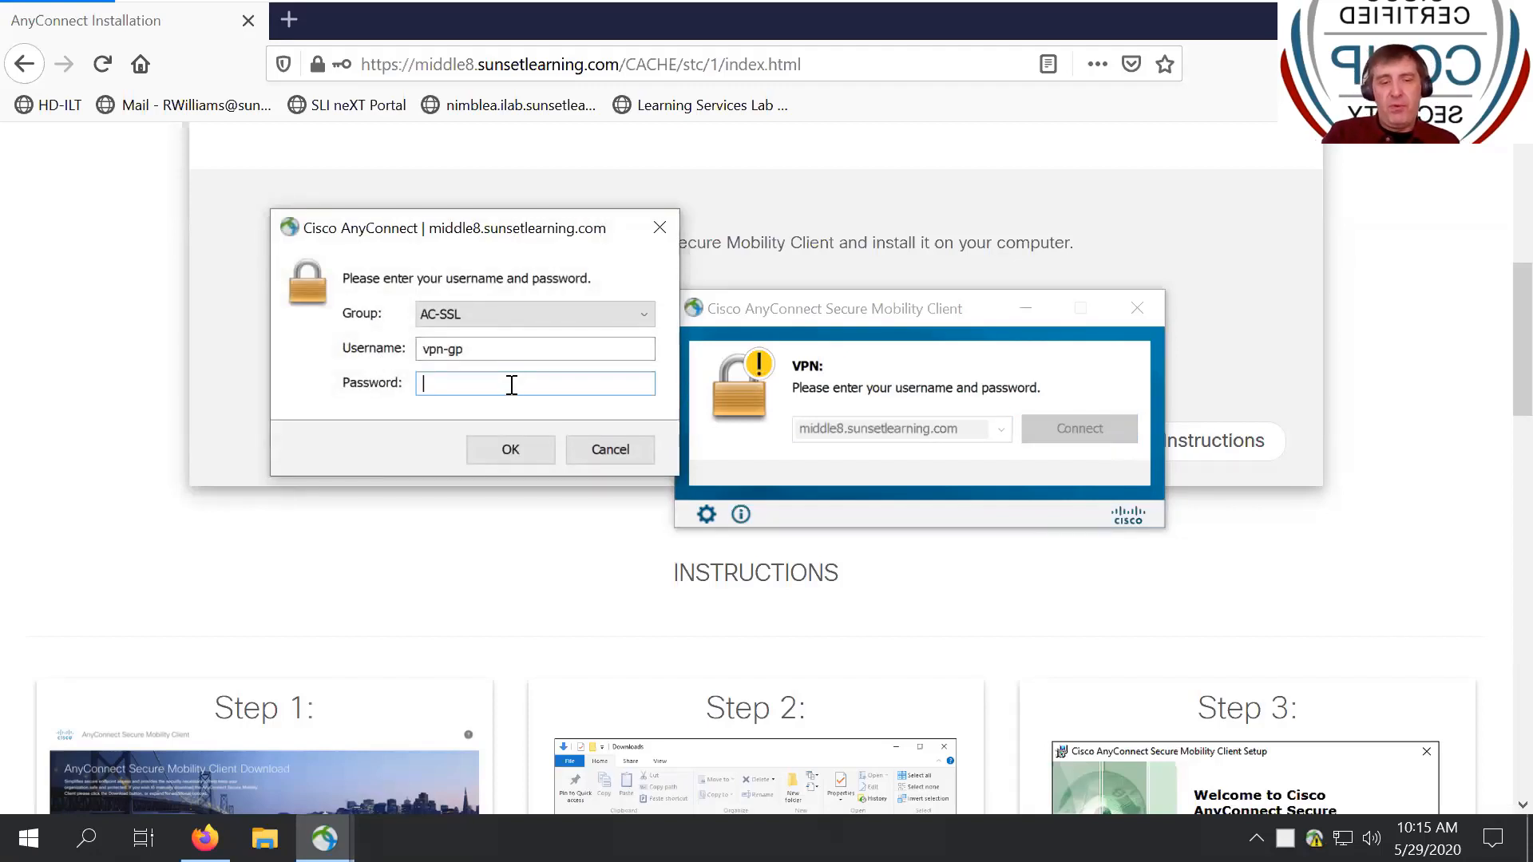
{"action": "type", "text": "****"}
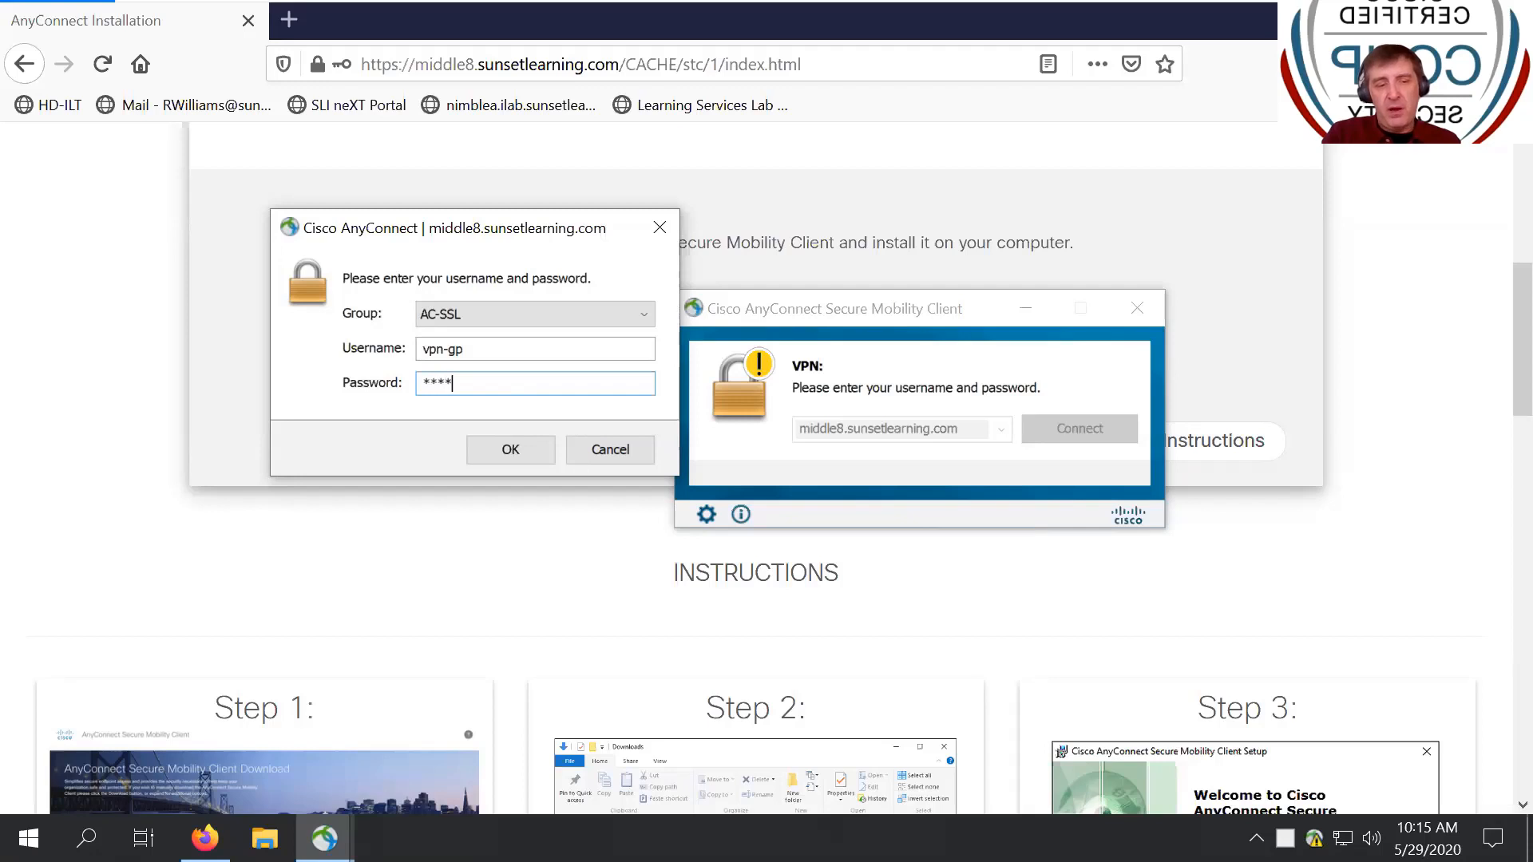
{"action": "type", "text": "***"}
{"action": "key", "text": "Return"}
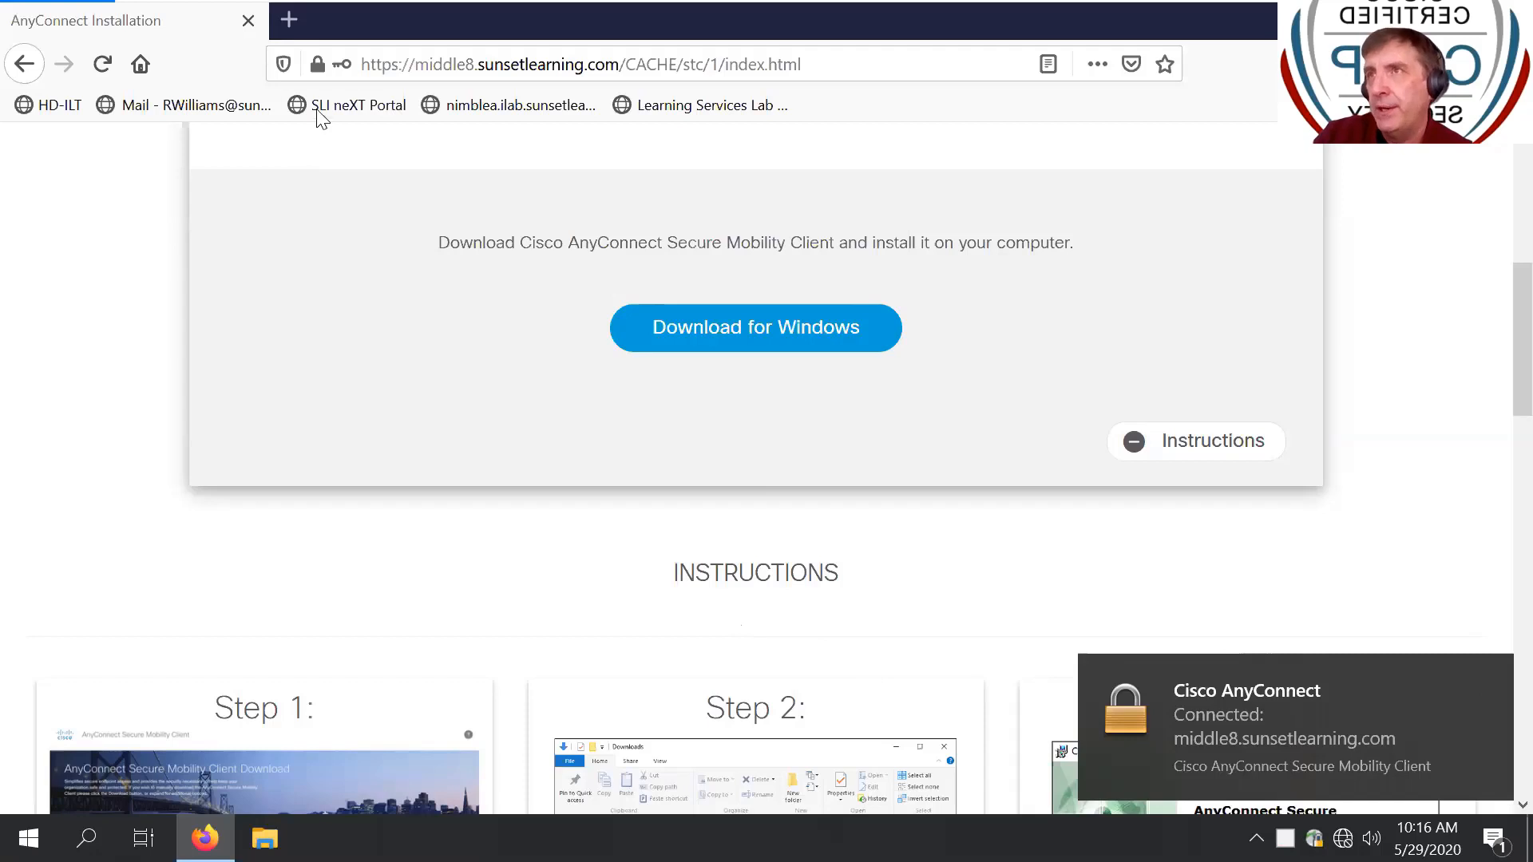
{"action": "left_click", "coordinate": [318, 68]}
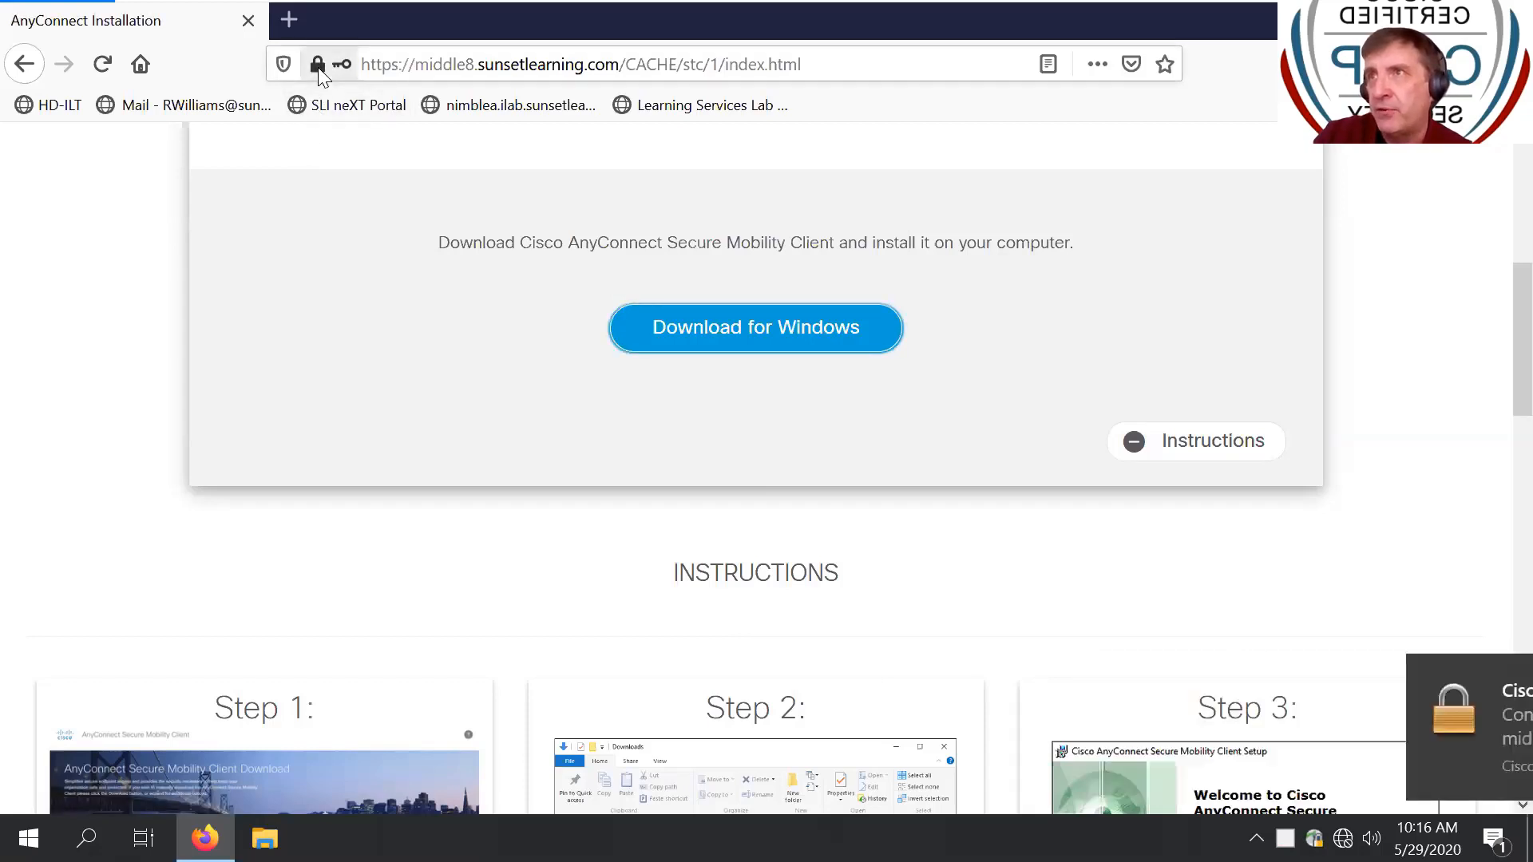
- Open the portal's server certificate in Firefox's certificate viewer and review its details
{"action": "left_click", "coordinate": [317, 69]}
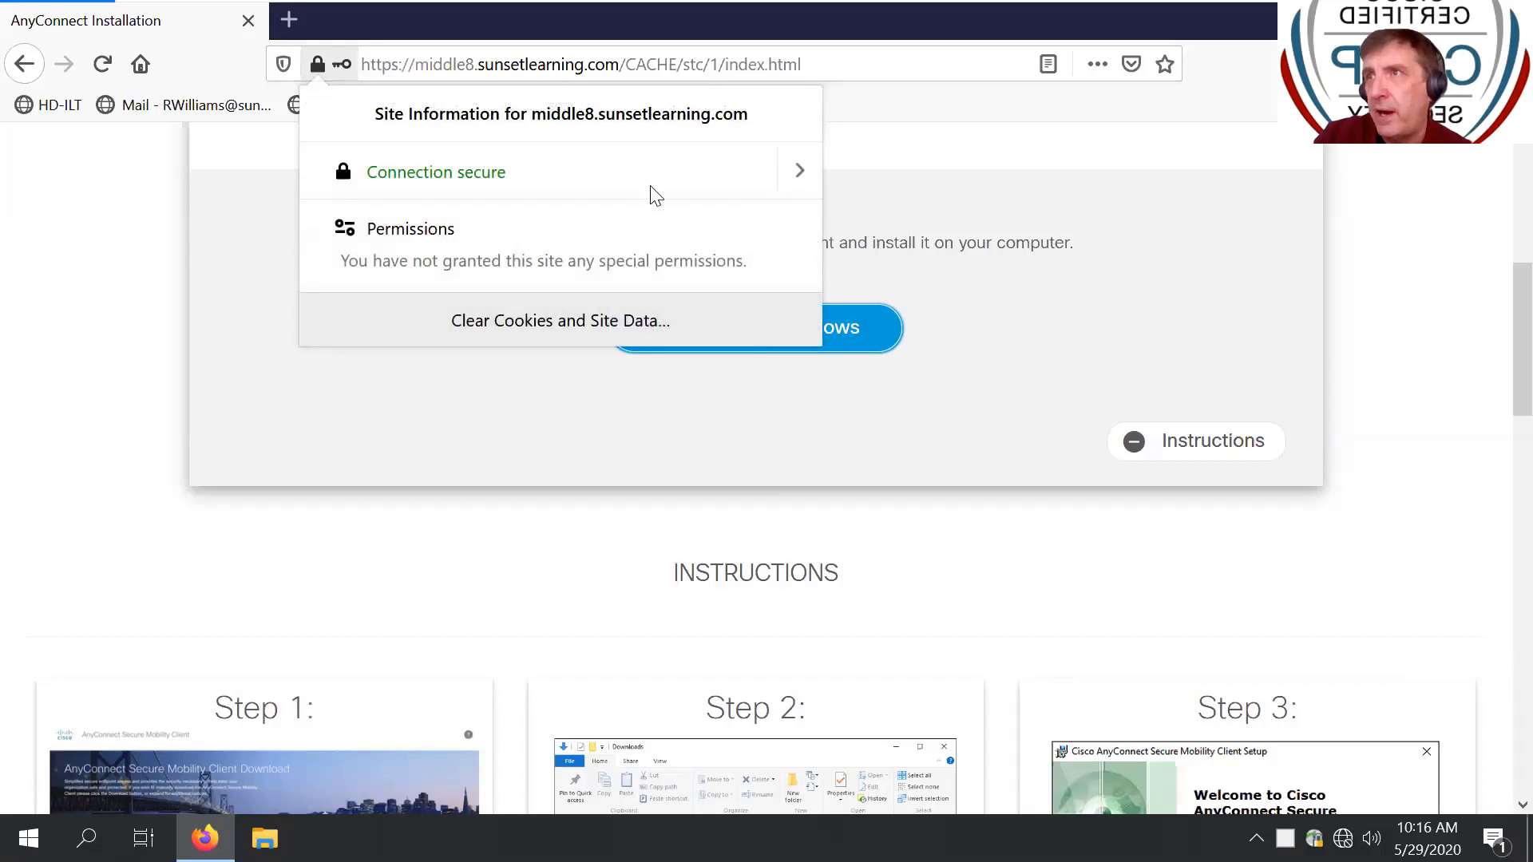
{"action": "left_click", "coordinate": [795, 172]}
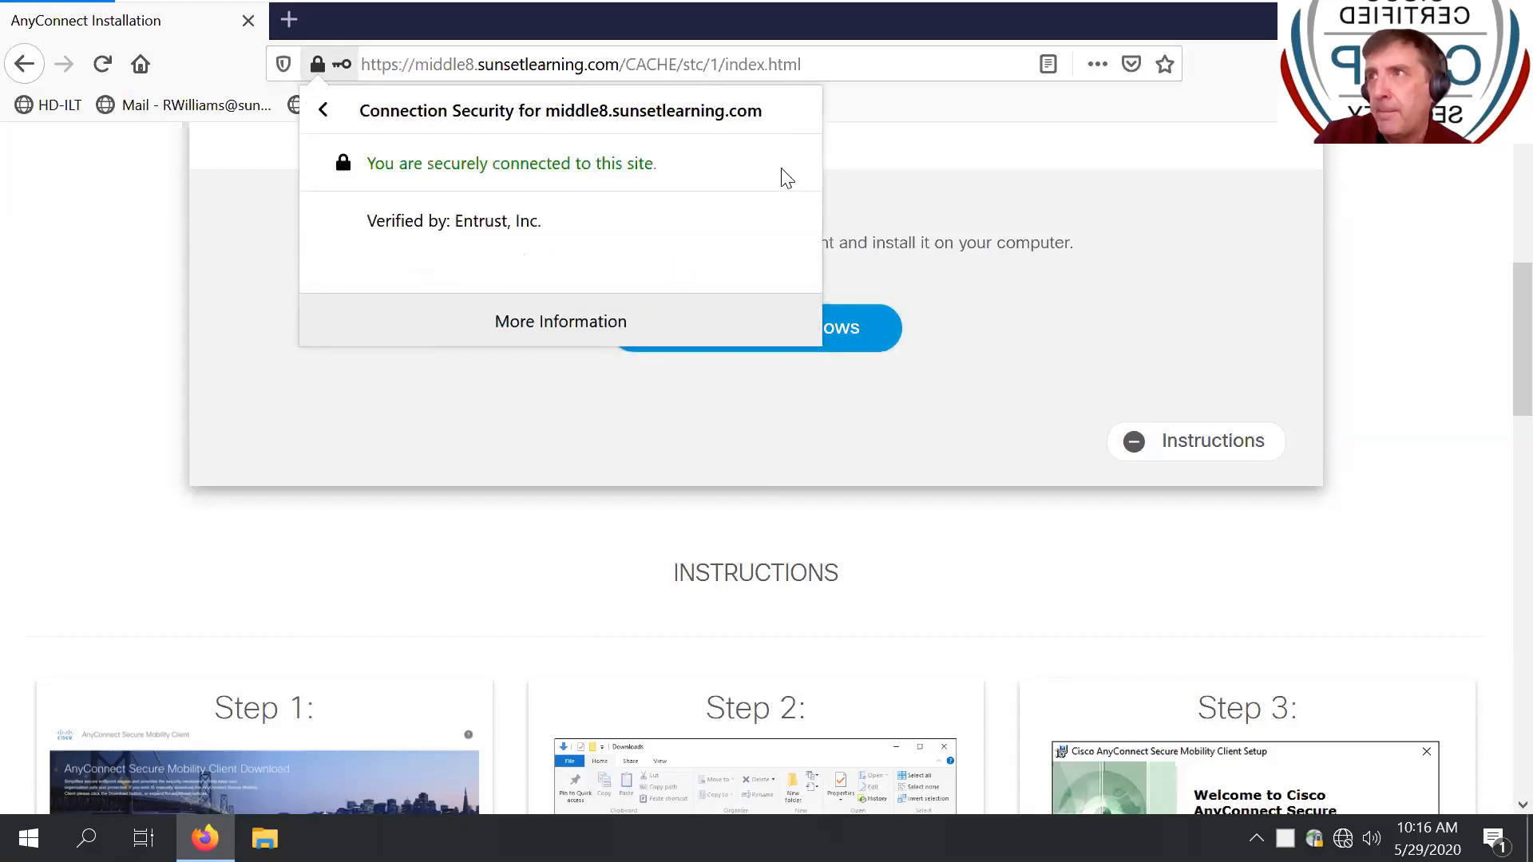
{"action": "left_click", "coordinate": [549, 320]}
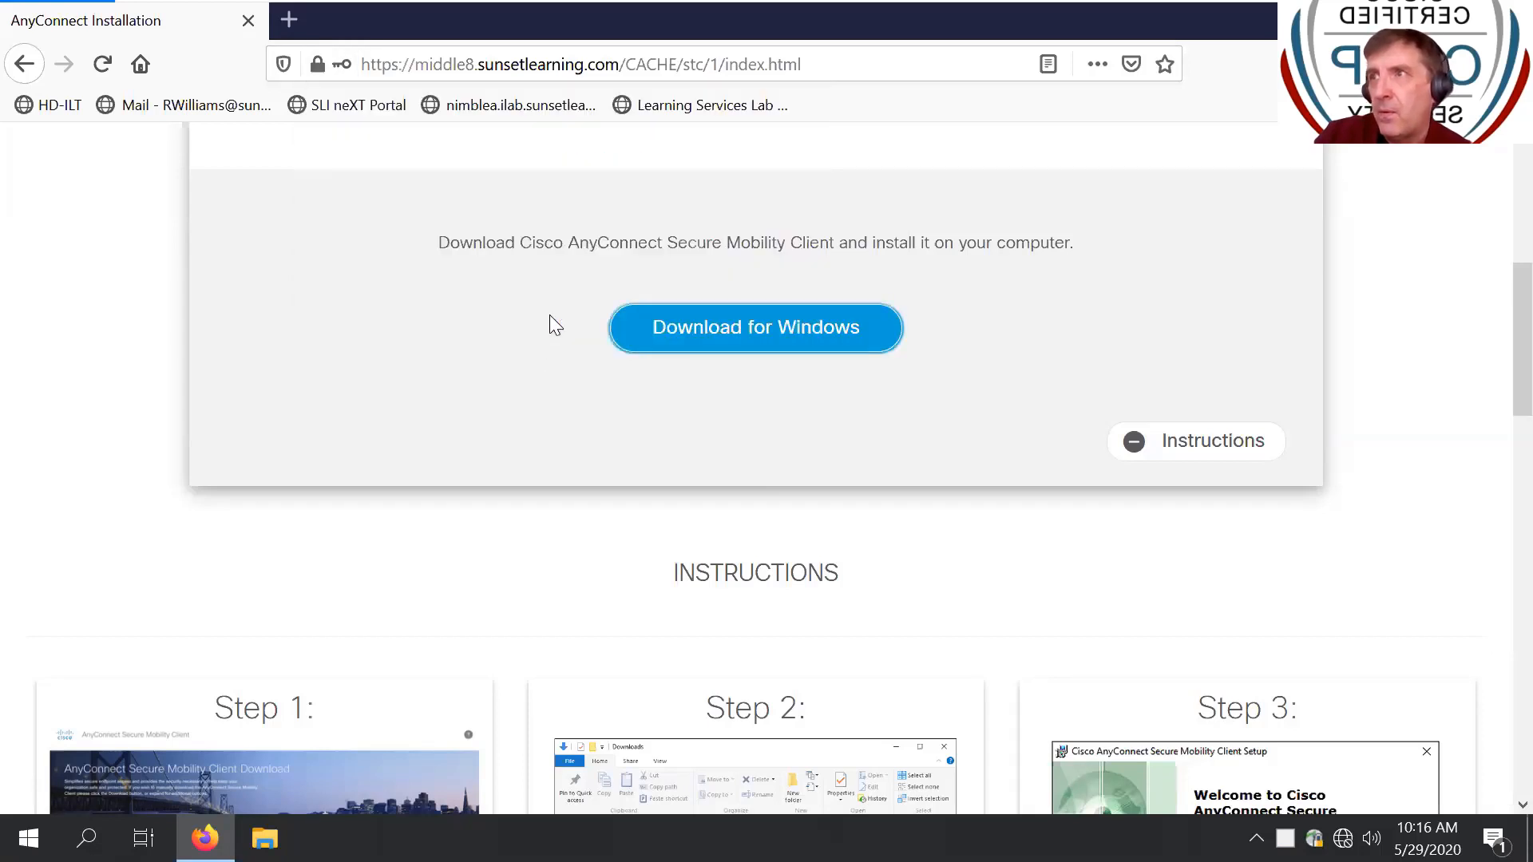
{"action": "left_click", "coordinate": [637, 213]}
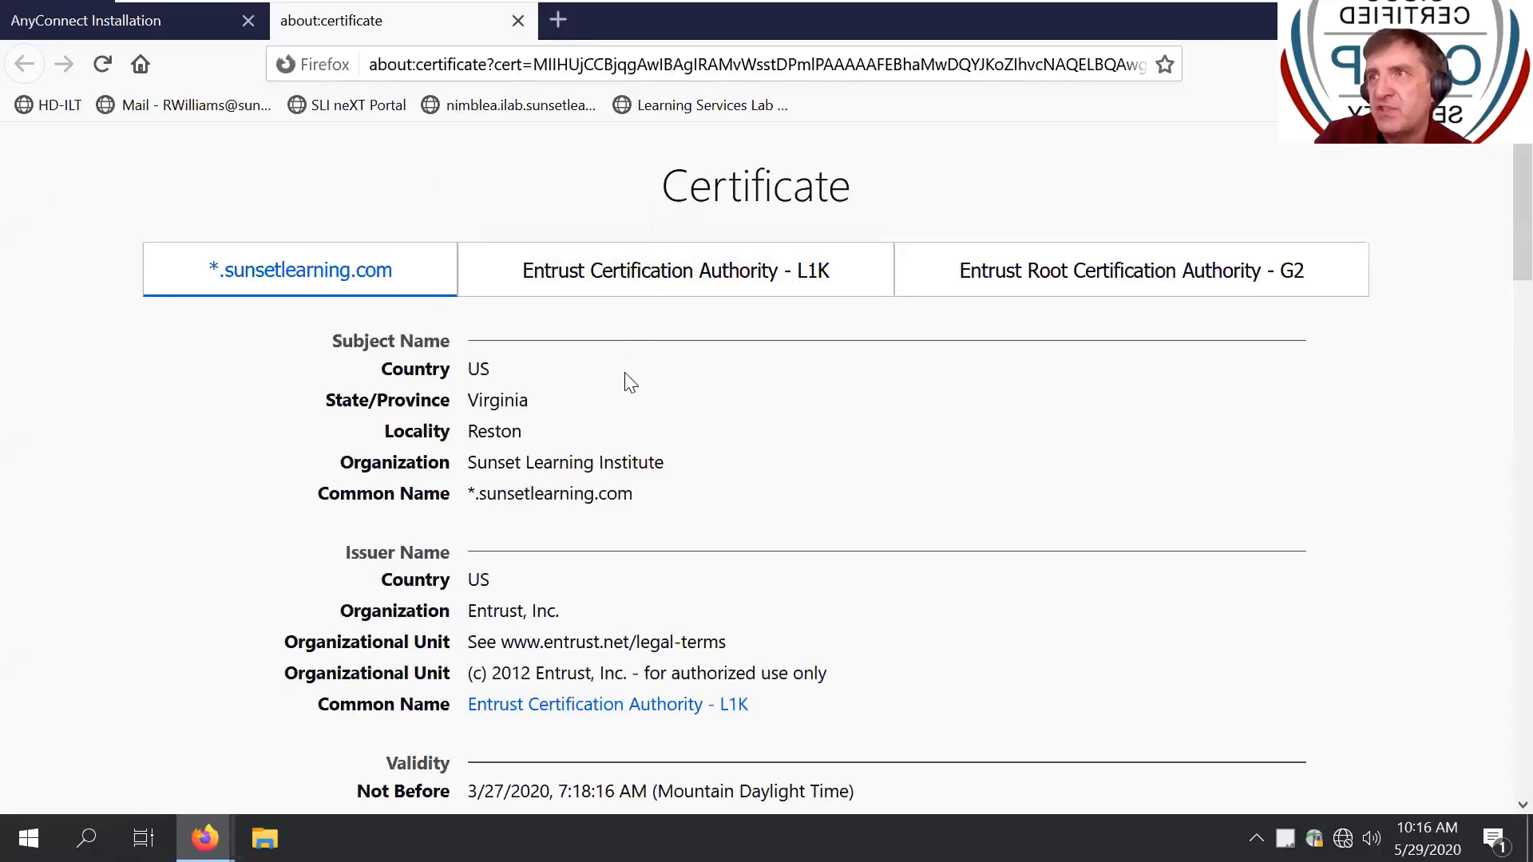
{"action": "scroll", "coordinate": [616, 380], "scroll_direction": "down", "scroll_amount": 2}
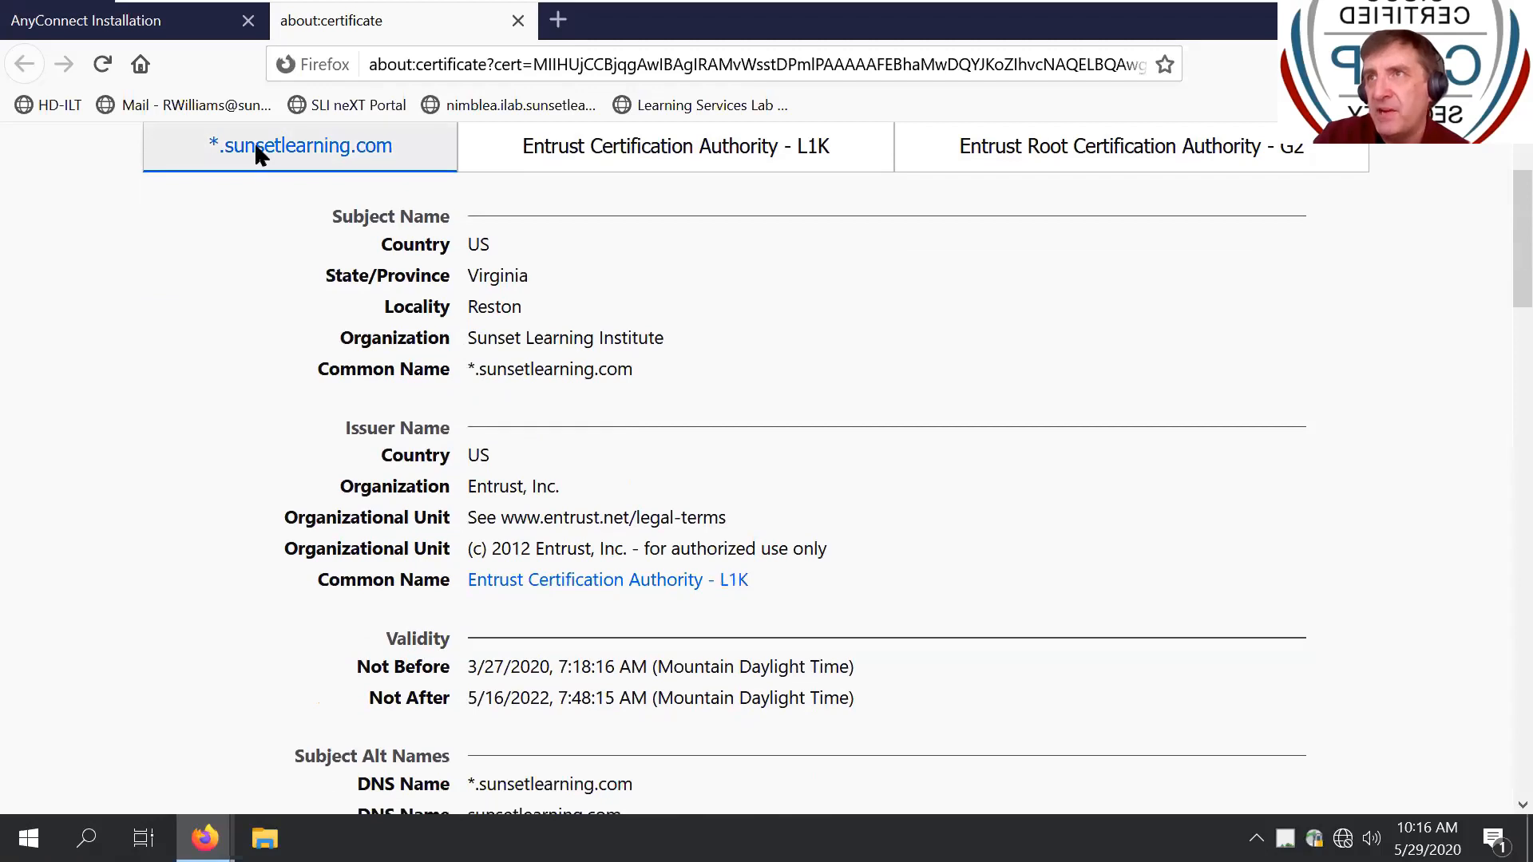
{"action": "scroll", "coordinate": [254, 143], "scroll_direction": "up", "scroll_amount": 2}
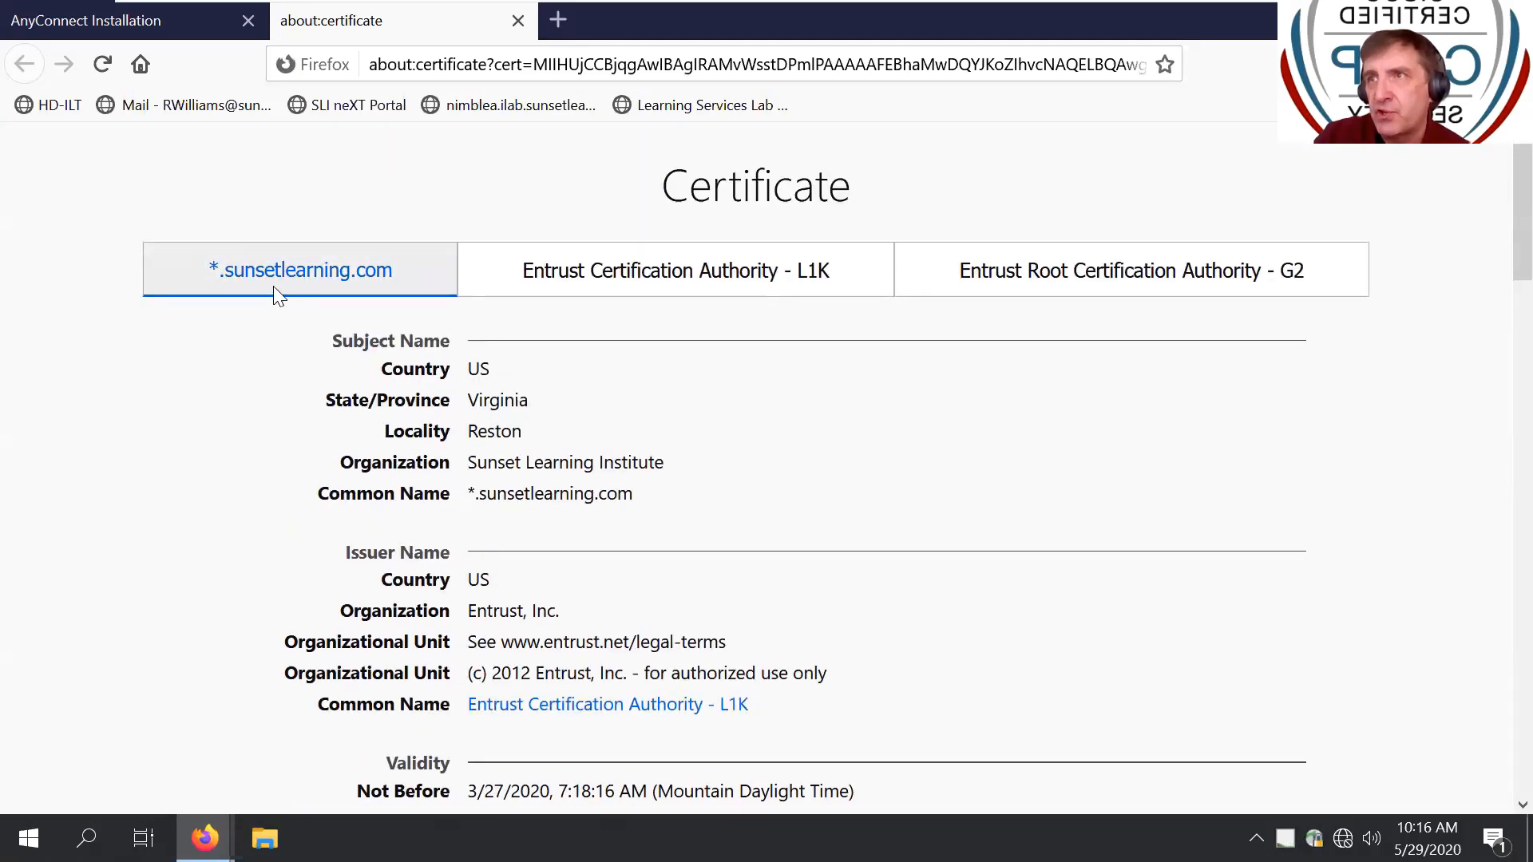
{"action": "scroll", "coordinate": [537, 438], "scroll_direction": "down", "scroll_amount": 4}
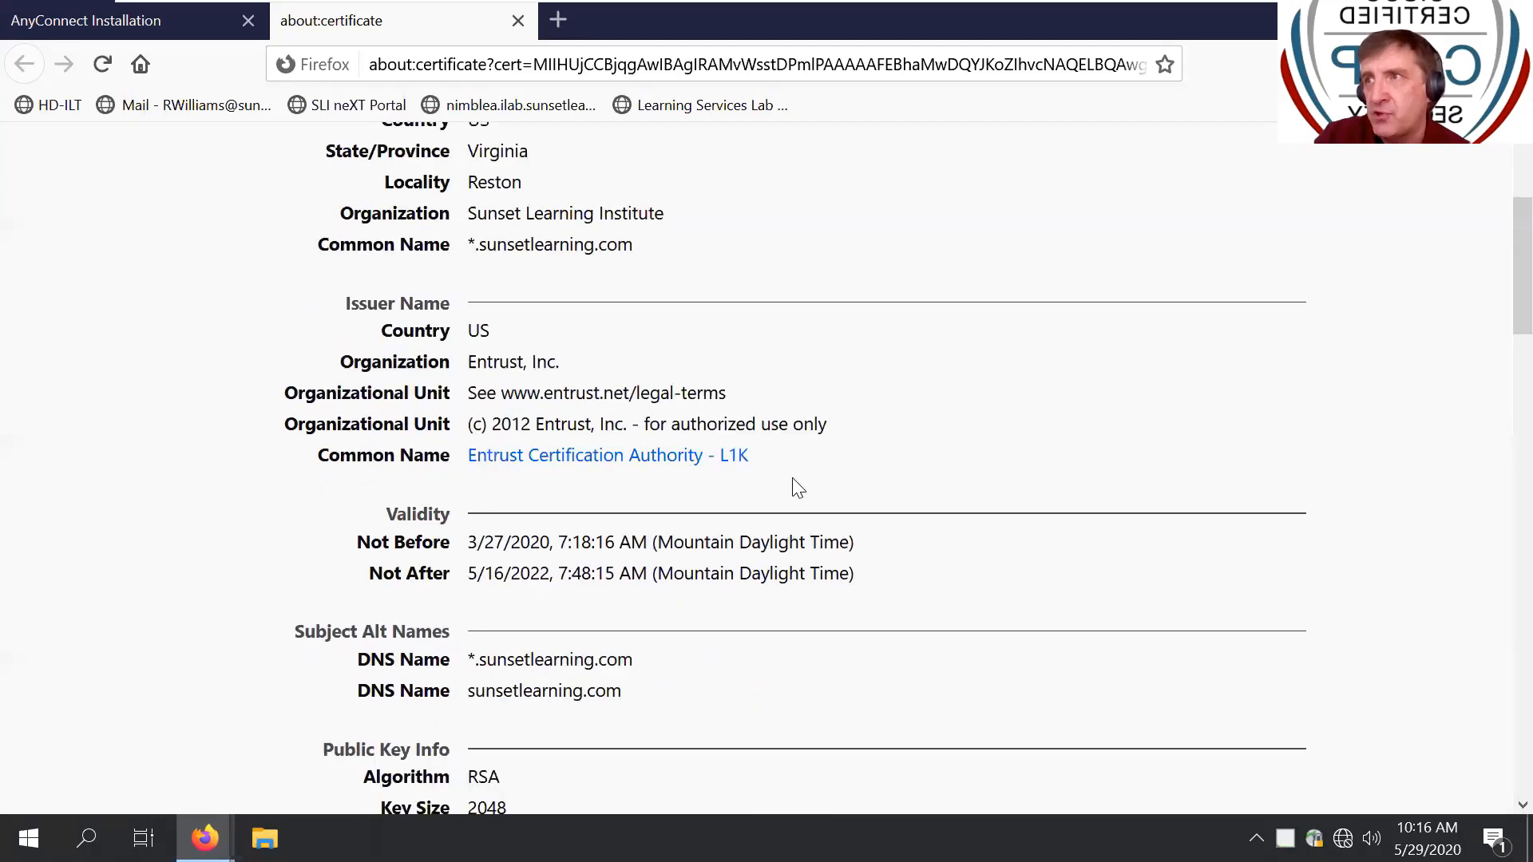
{"action": "left_click_drag", "start_coordinate": [806, 472], "coordinate": [460, 449]}
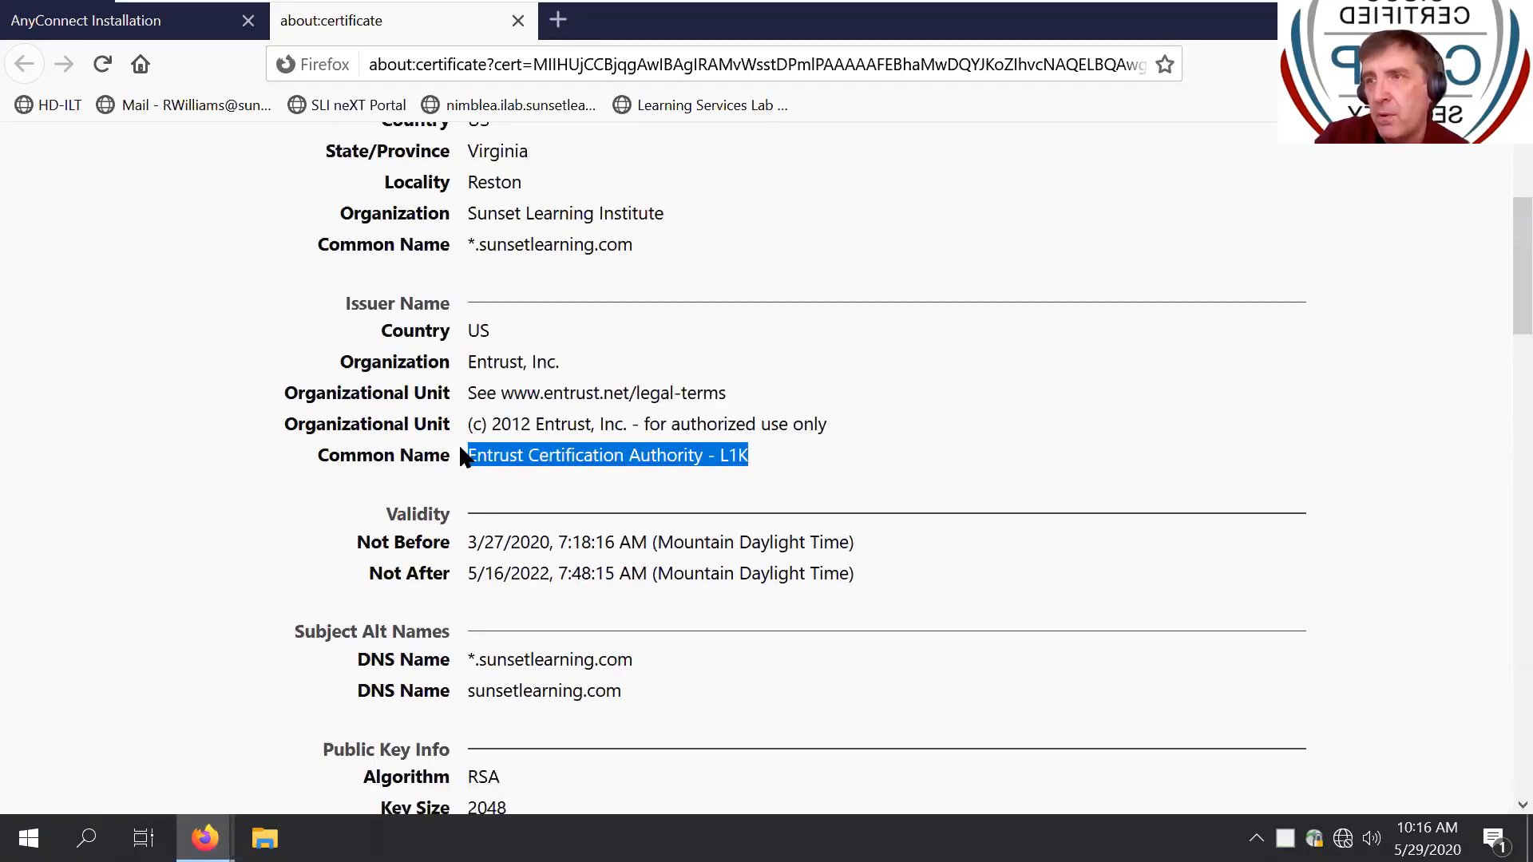
{"action": "scroll", "coordinate": [461, 453], "scroll_direction": "down", "scroll_amount": 6}
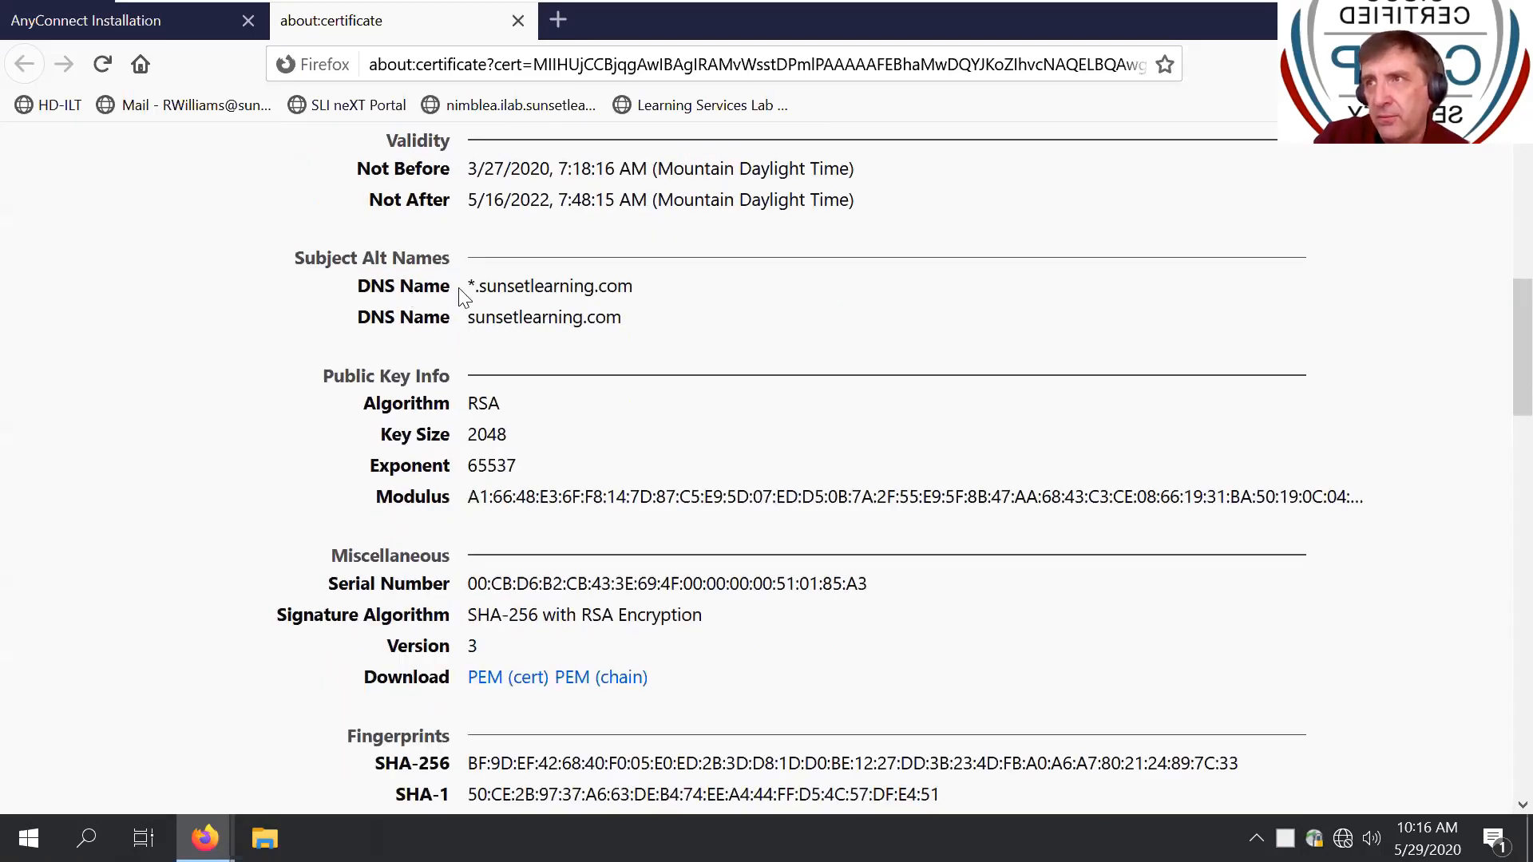
{"action": "scroll", "coordinate": [460, 302], "scroll_direction": "down", "scroll_amount": 4}
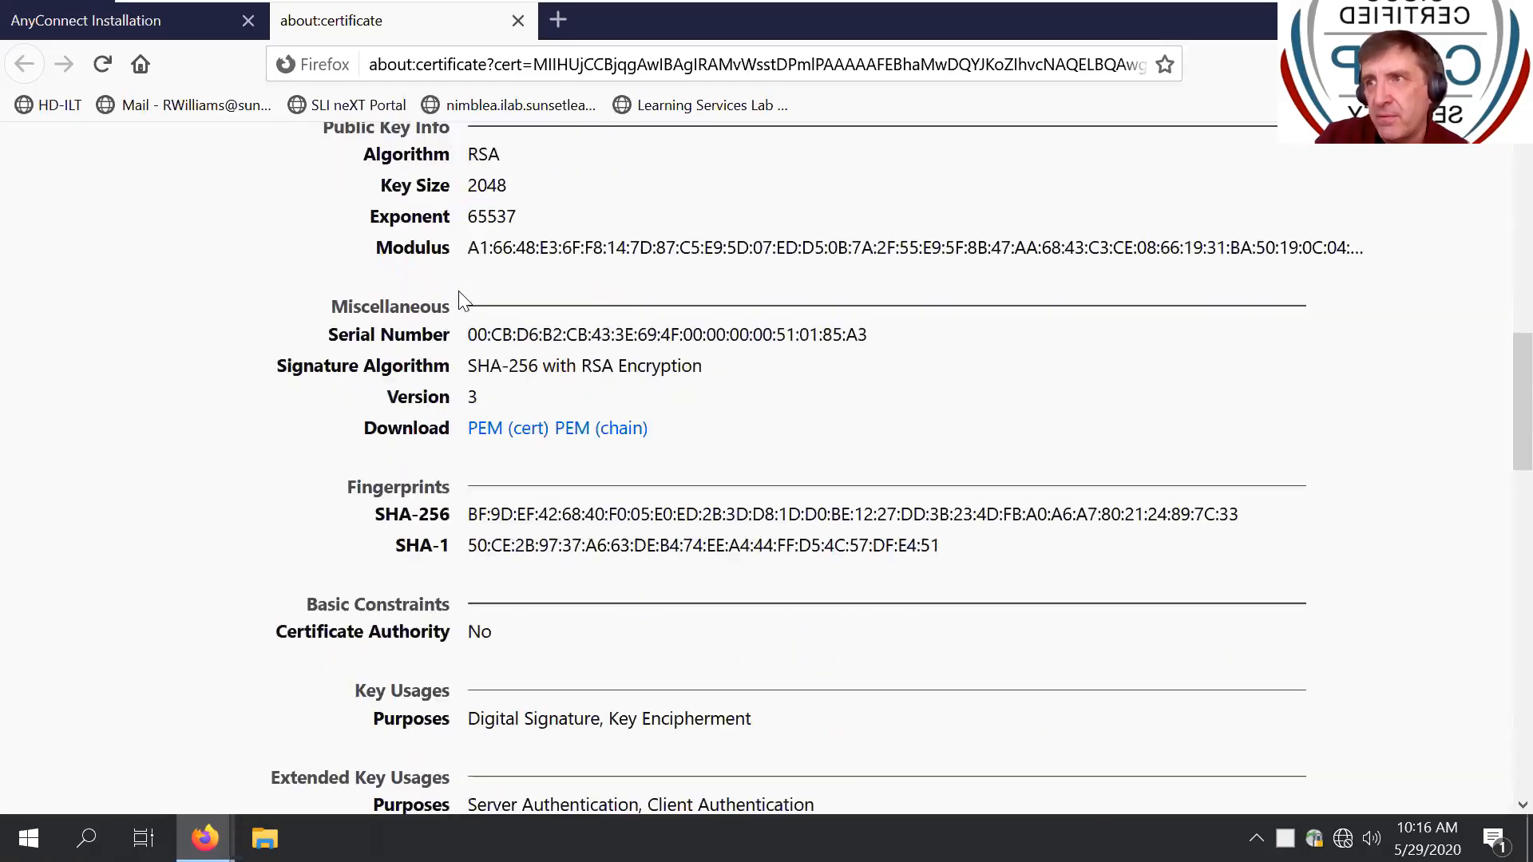
{"action": "scroll", "coordinate": [461, 302], "scroll_direction": "up", "scroll_amount": 14}
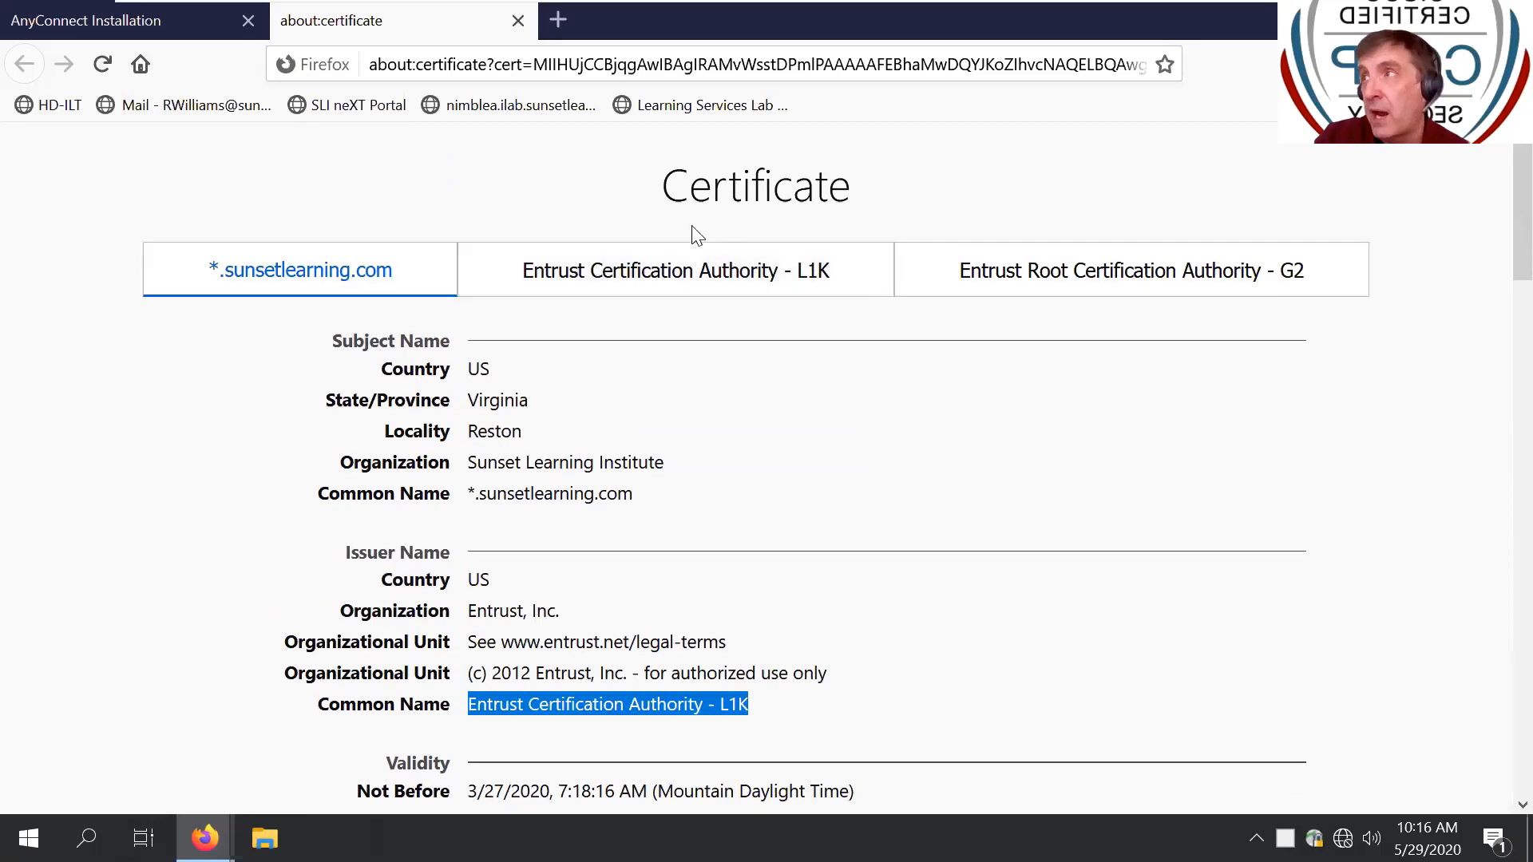
- Inspect the Entrust Certification Authority - L1K certificate, then Entrust Root Certification Authority - G2
{"action": "left_click", "coordinate": [599, 283]}
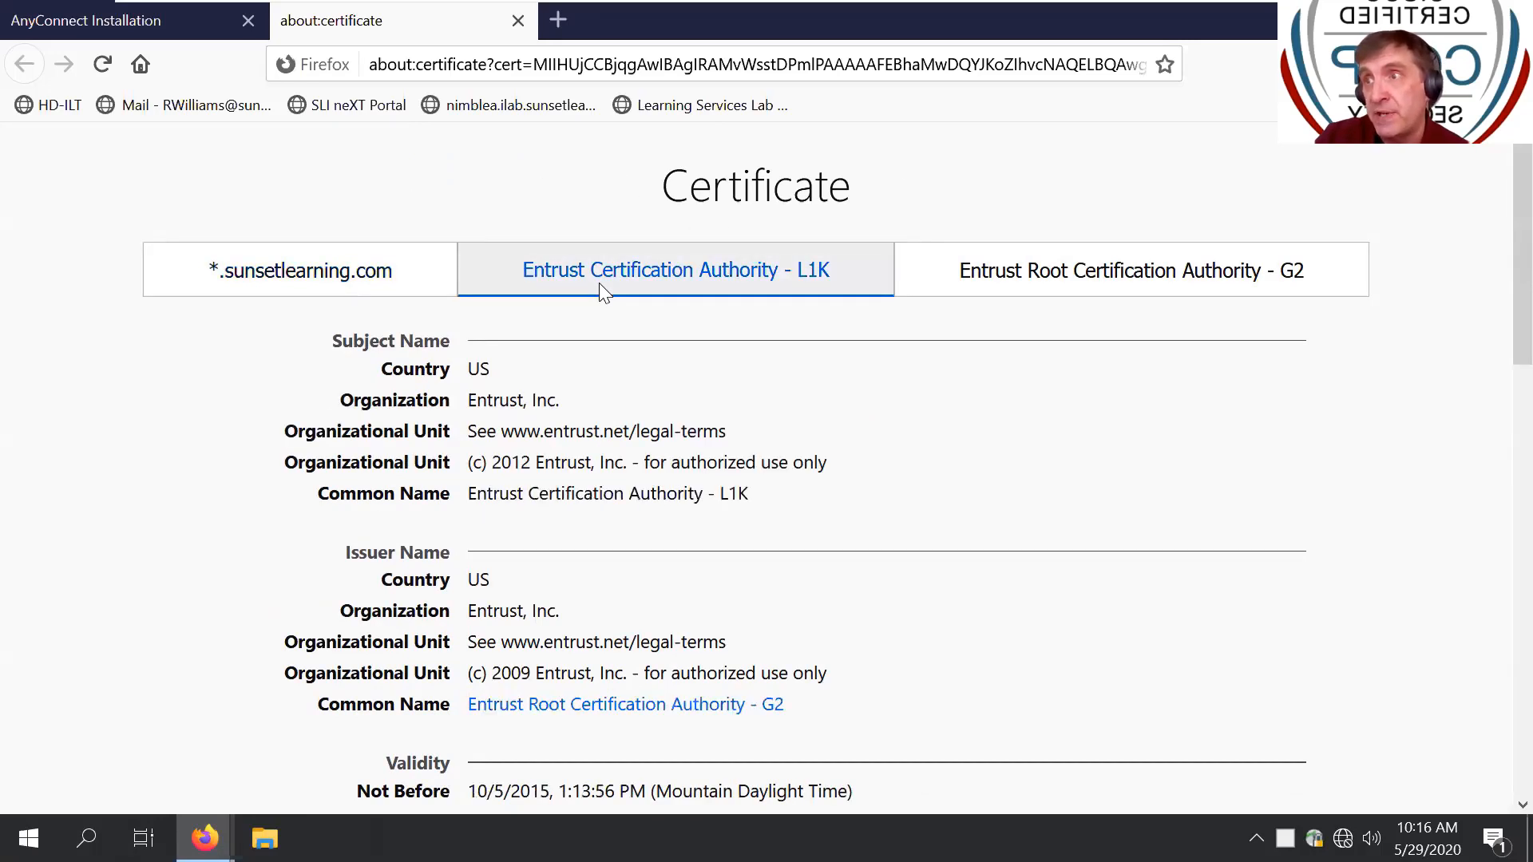
{"action": "left_click_drag", "start_coordinate": [831, 680], "coordinate": [463, 710]}
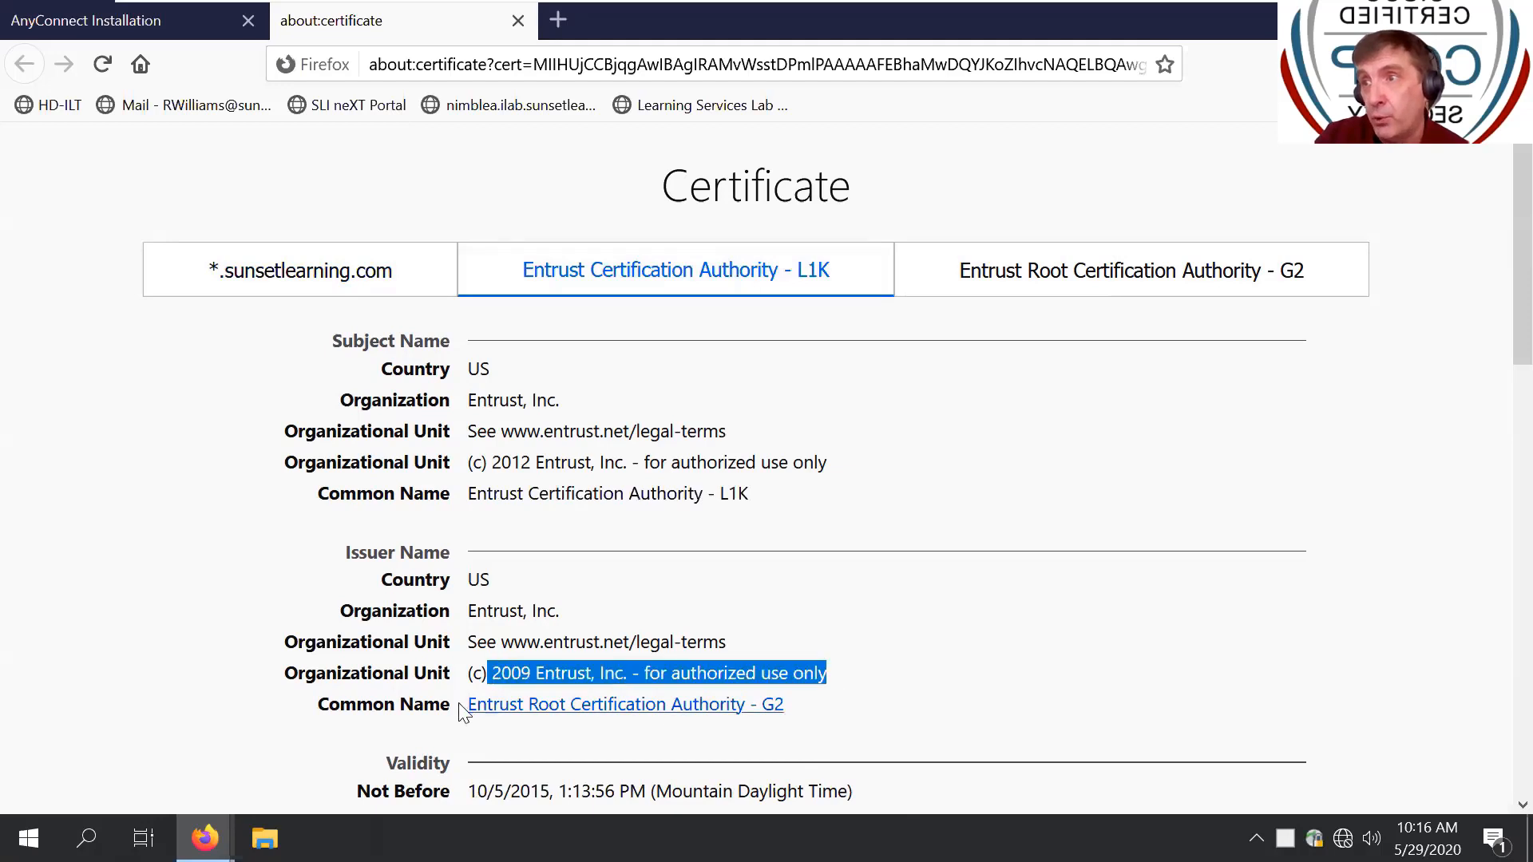
{"action": "left_click", "coordinate": [1115, 269]}
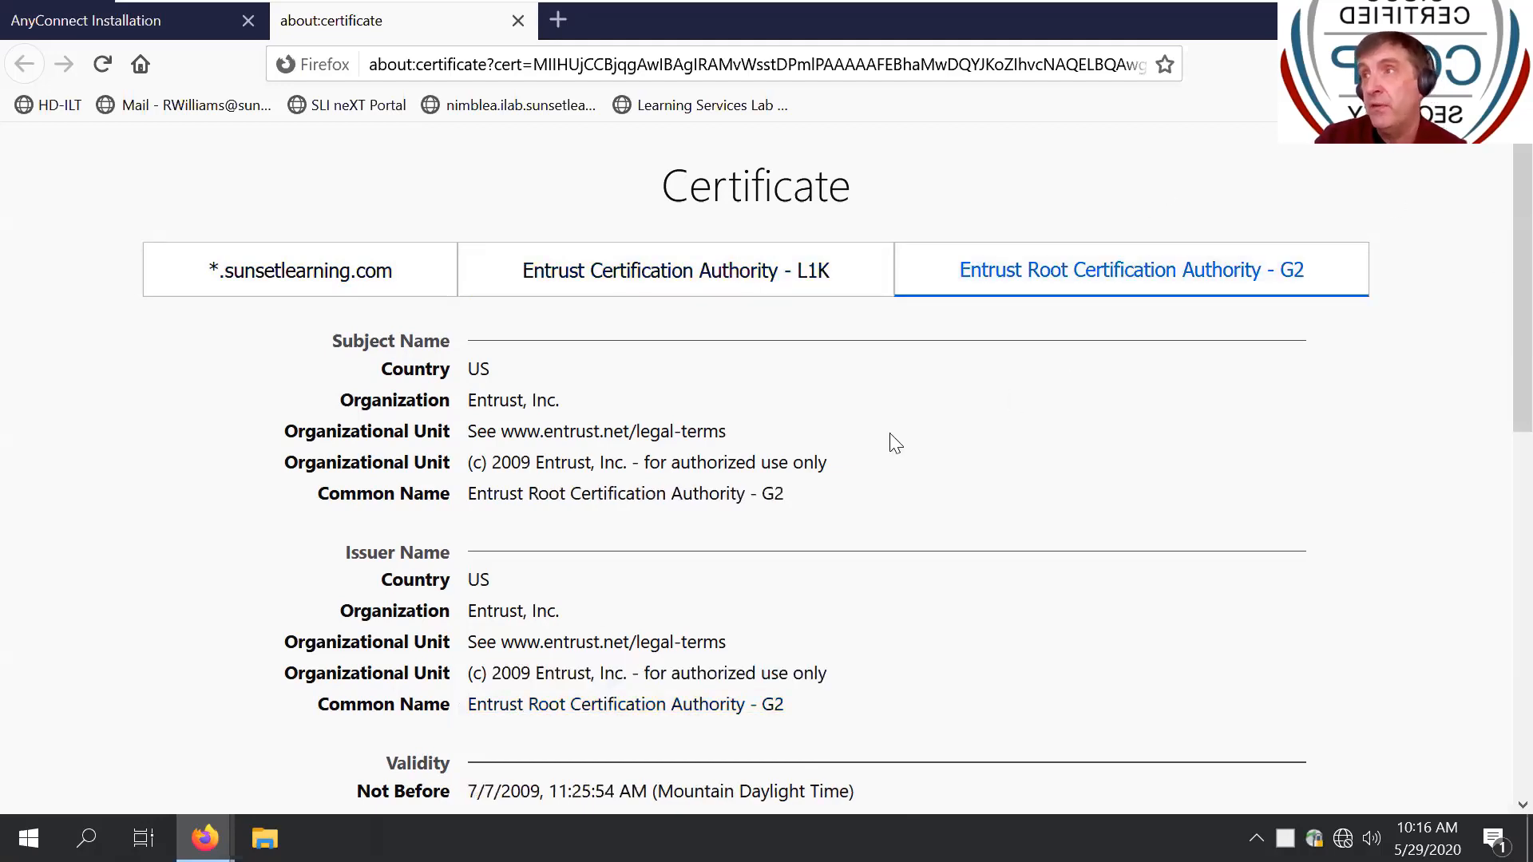
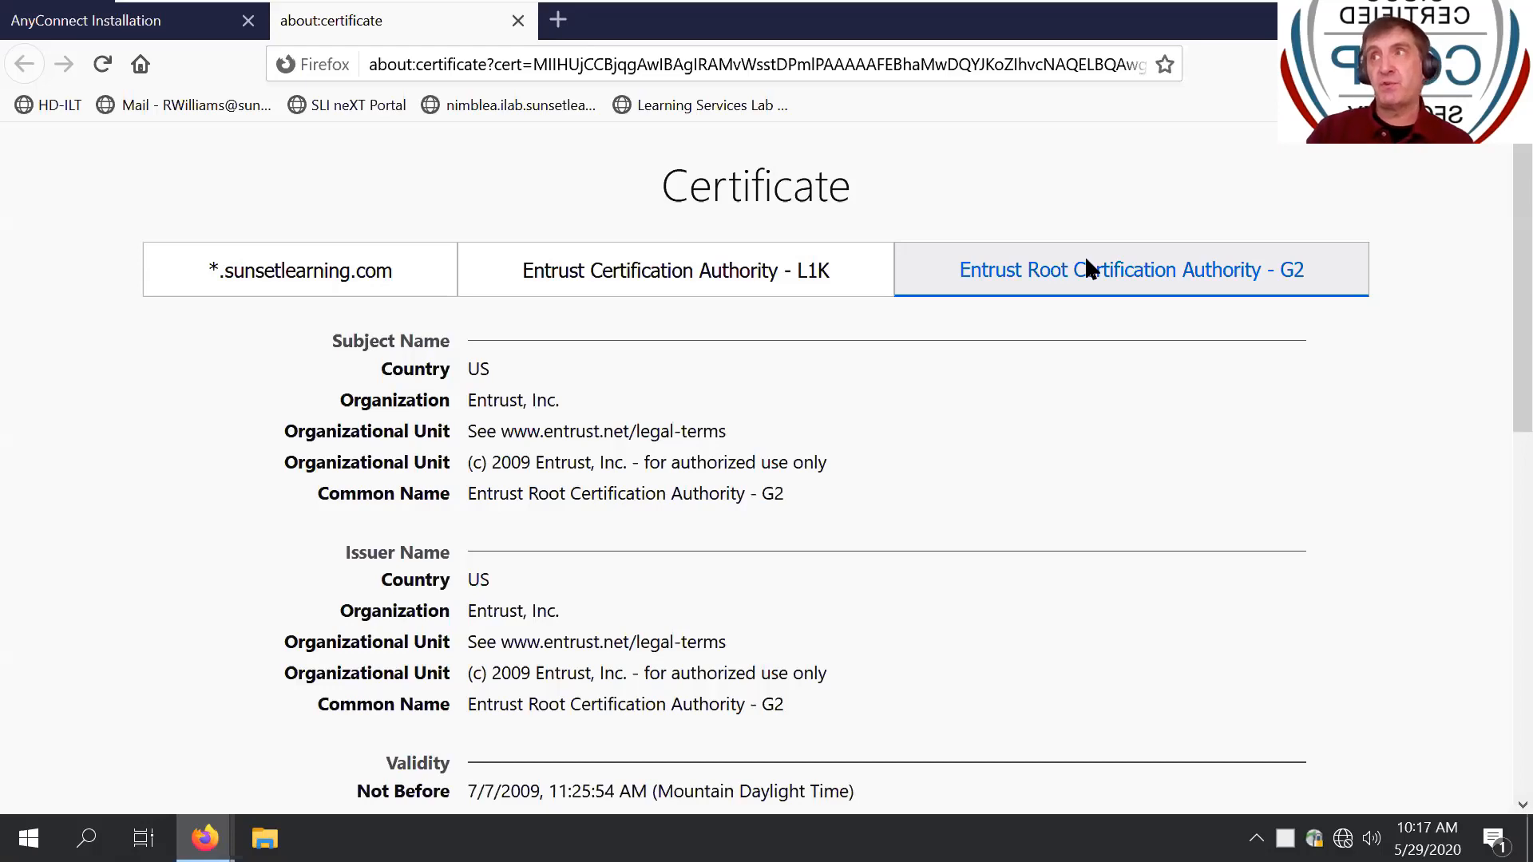
- Check the Entrust Root G2 certificate's expiry date (12/7/2030), then bring up the AnyConnect client
{"action": "scroll", "coordinate": [726, 410], "scroll_direction": "down", "scroll_amount": 7}
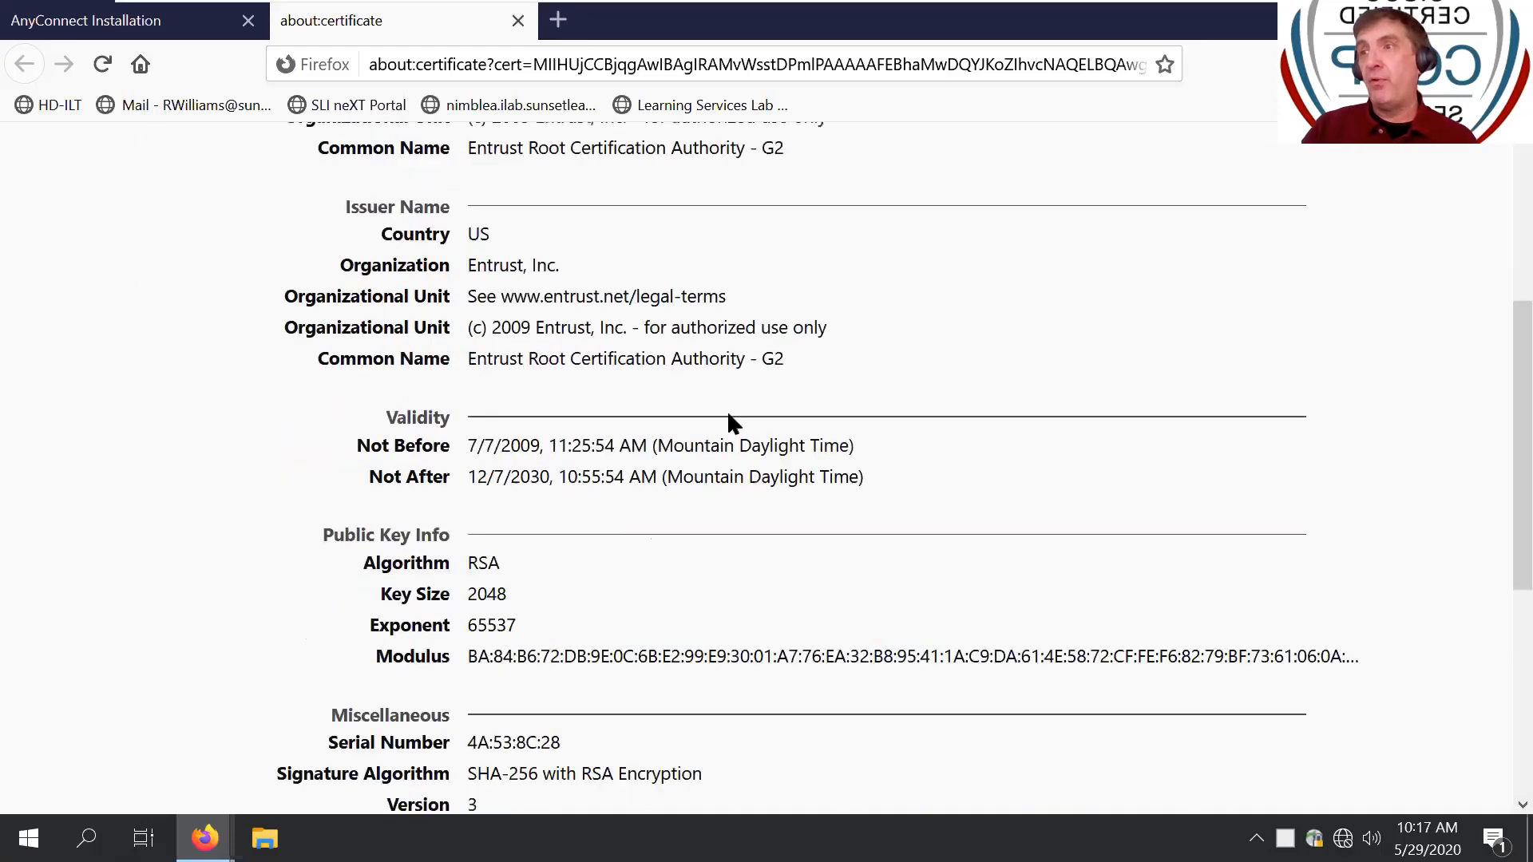
{"action": "left_click_drag", "start_coordinate": [477, 199], "coordinate": [552, 200]}
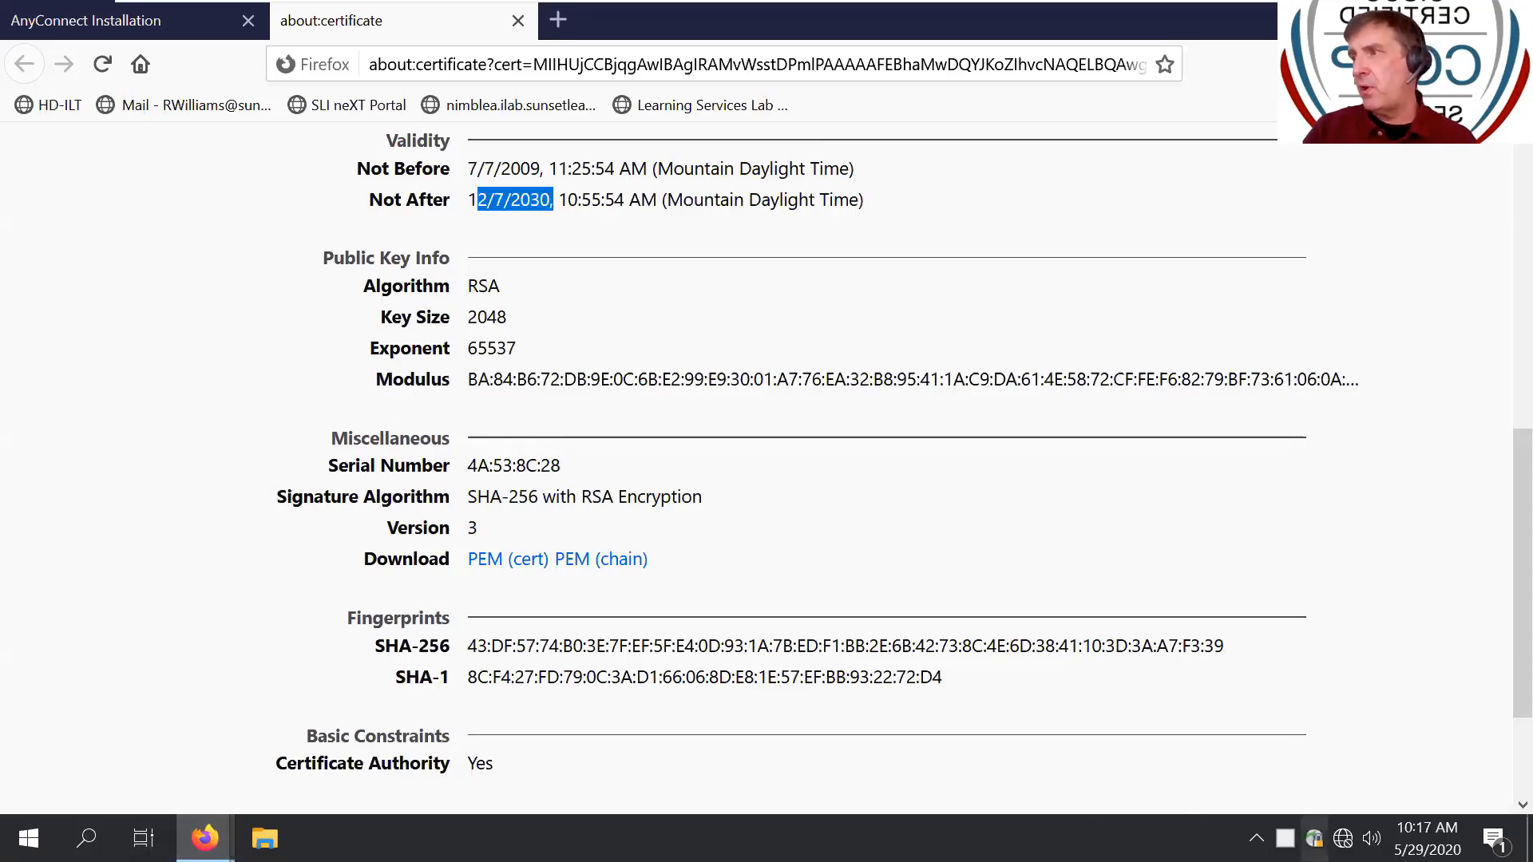
{"action": "left_click", "coordinate": [1313, 839]}
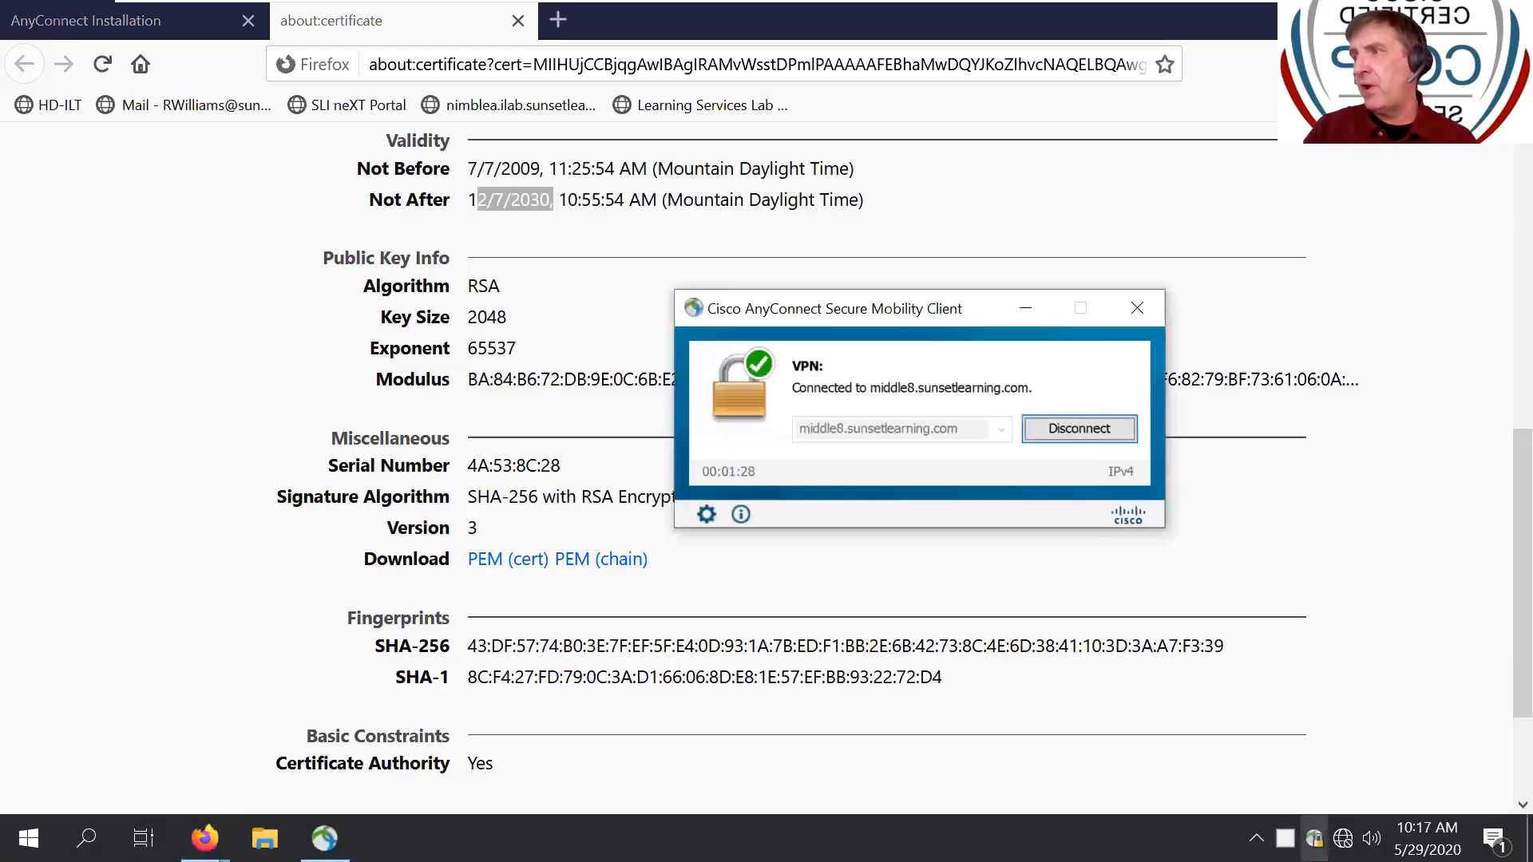
- Review the AnyConnect statistics: client IPv4 172.16.32.1 over DTLSv1.0 with DHE_RSA_AES256_SHA
{"action": "left_click", "coordinate": [707, 515]}
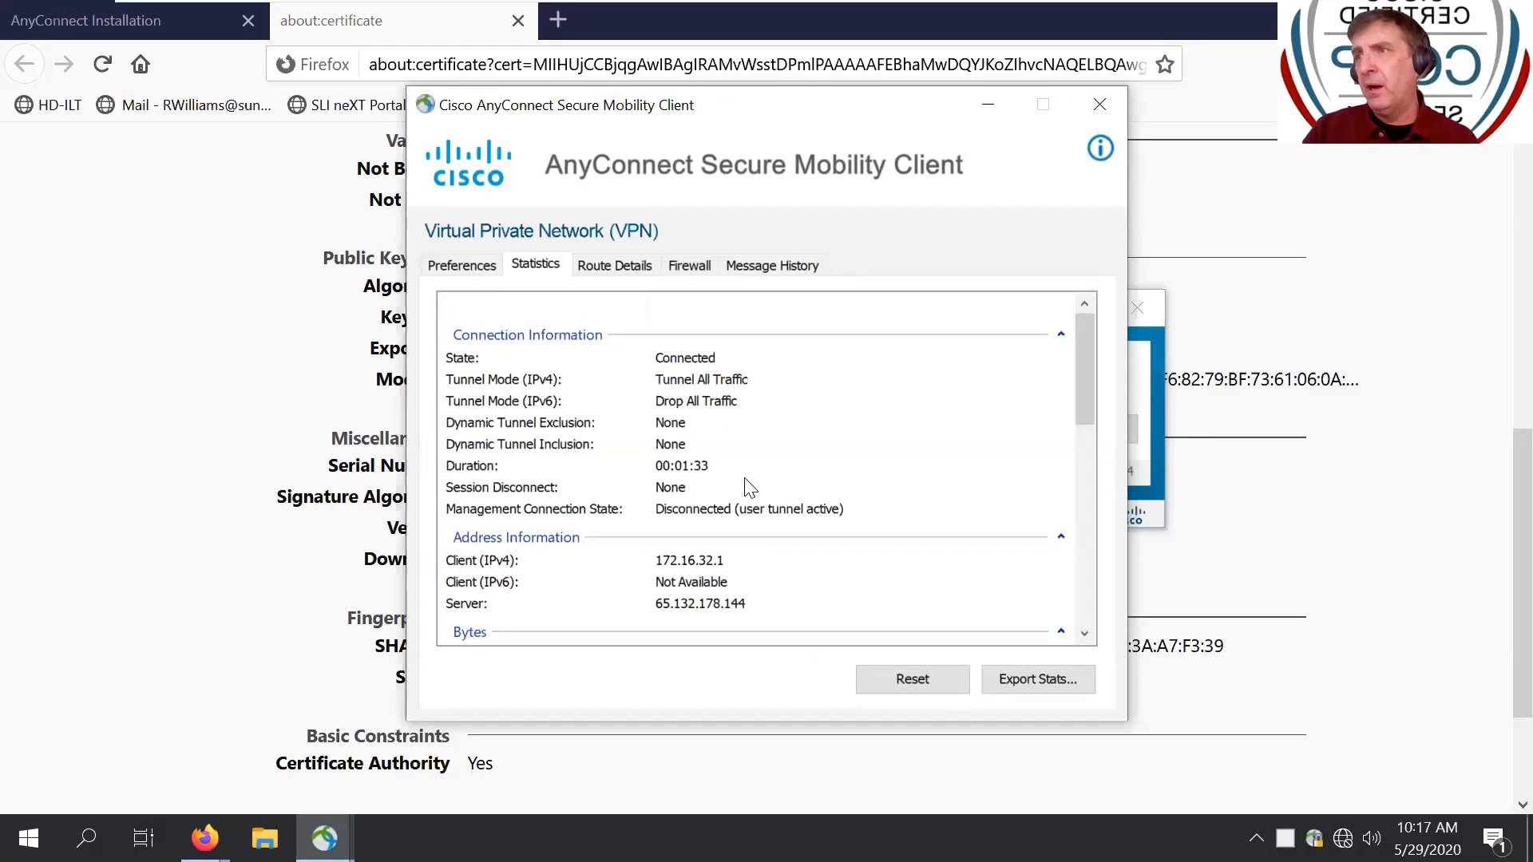
{"action": "scroll", "coordinate": [749, 487], "scroll_direction": "down", "scroll_amount": 6}
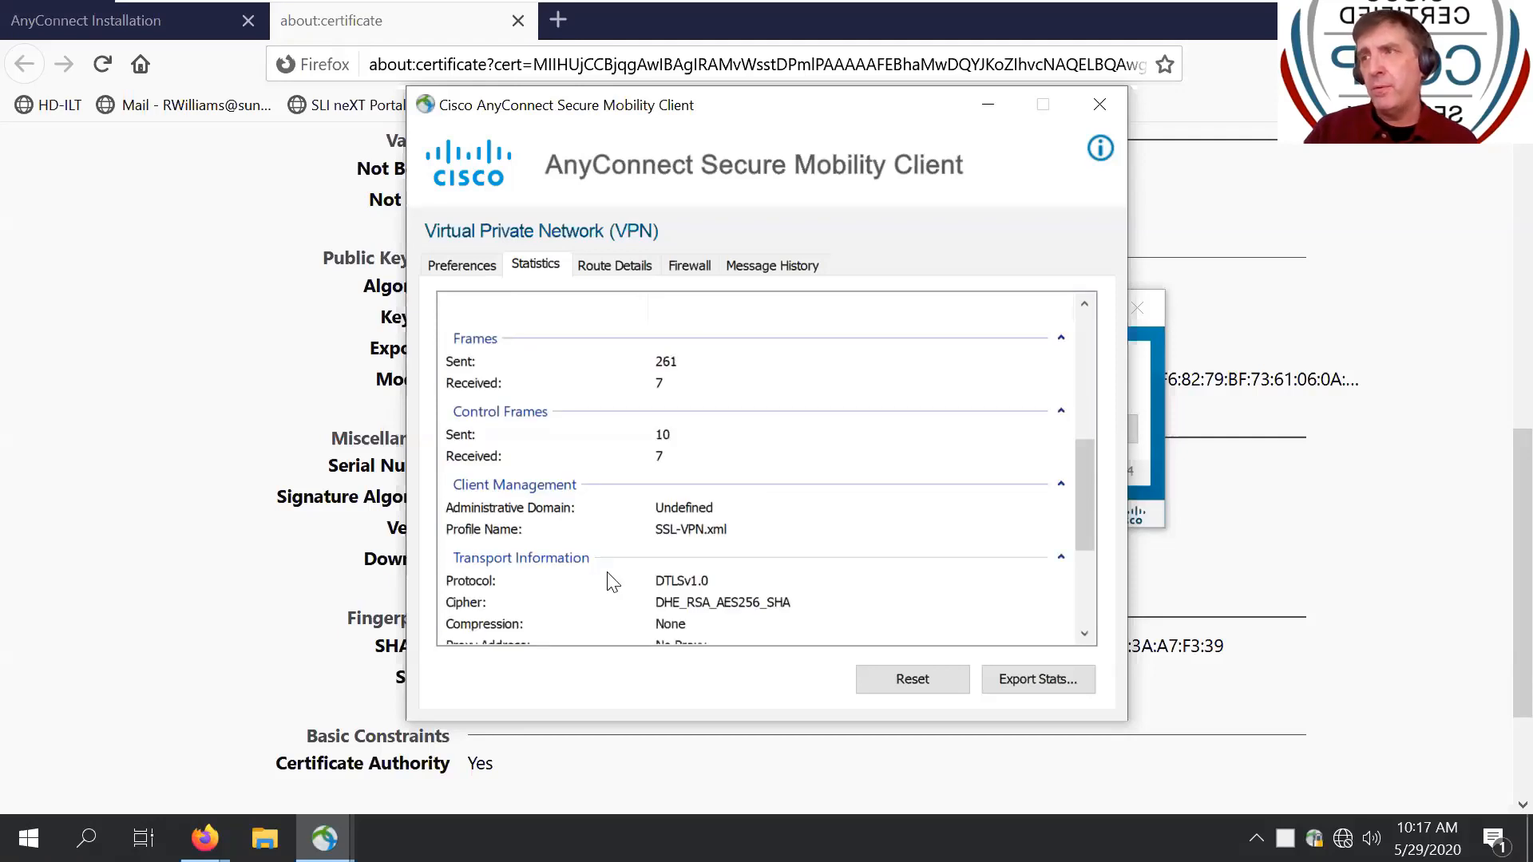
{"action": "scroll", "coordinate": [612, 580], "scroll_direction": "down", "scroll_amount": 3}
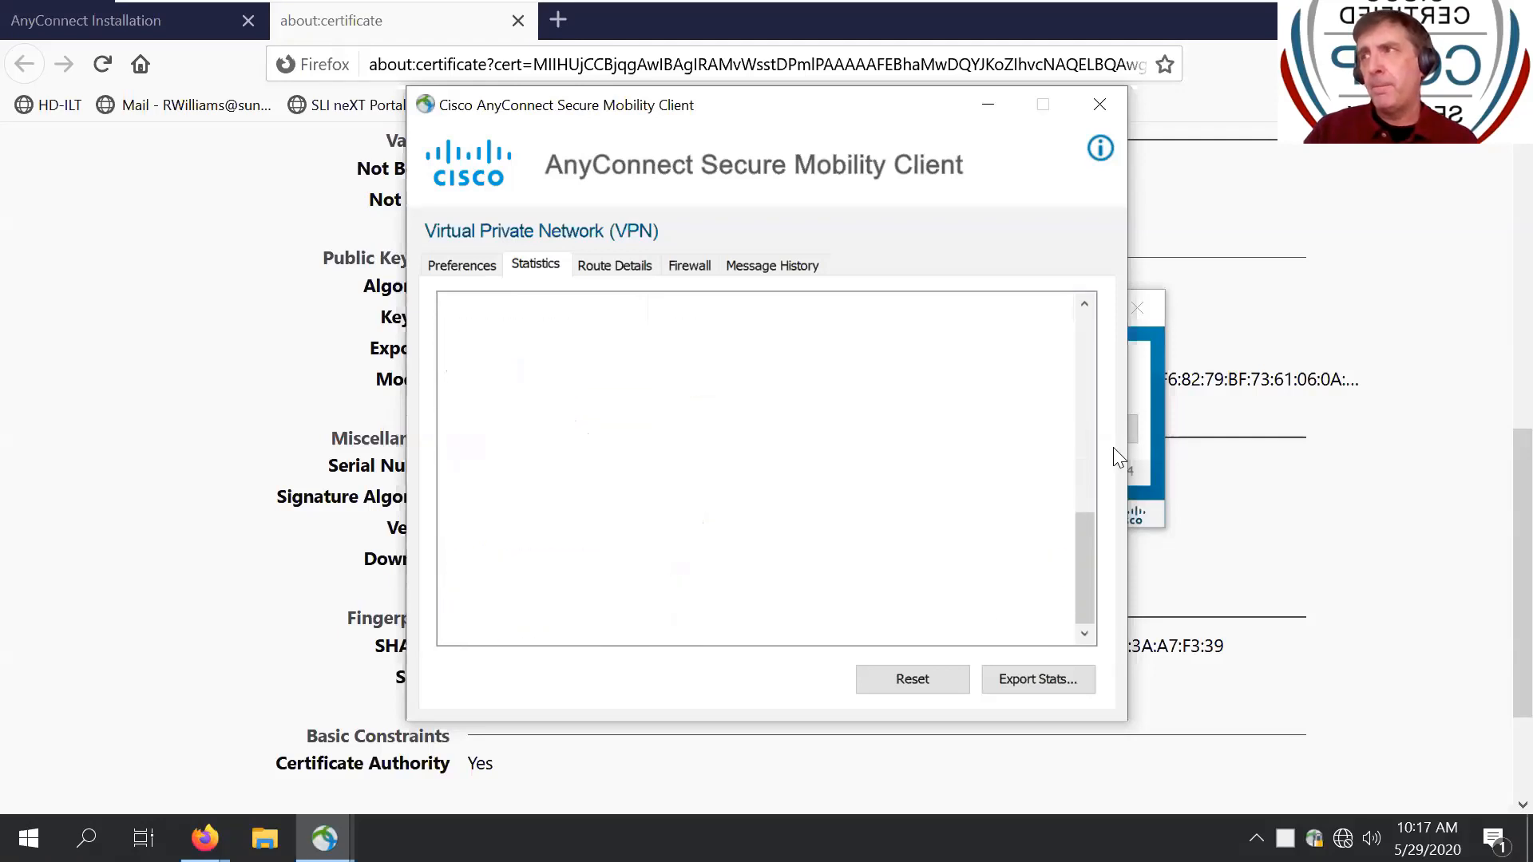
{"action": "left_click", "coordinate": [1105, 104]}
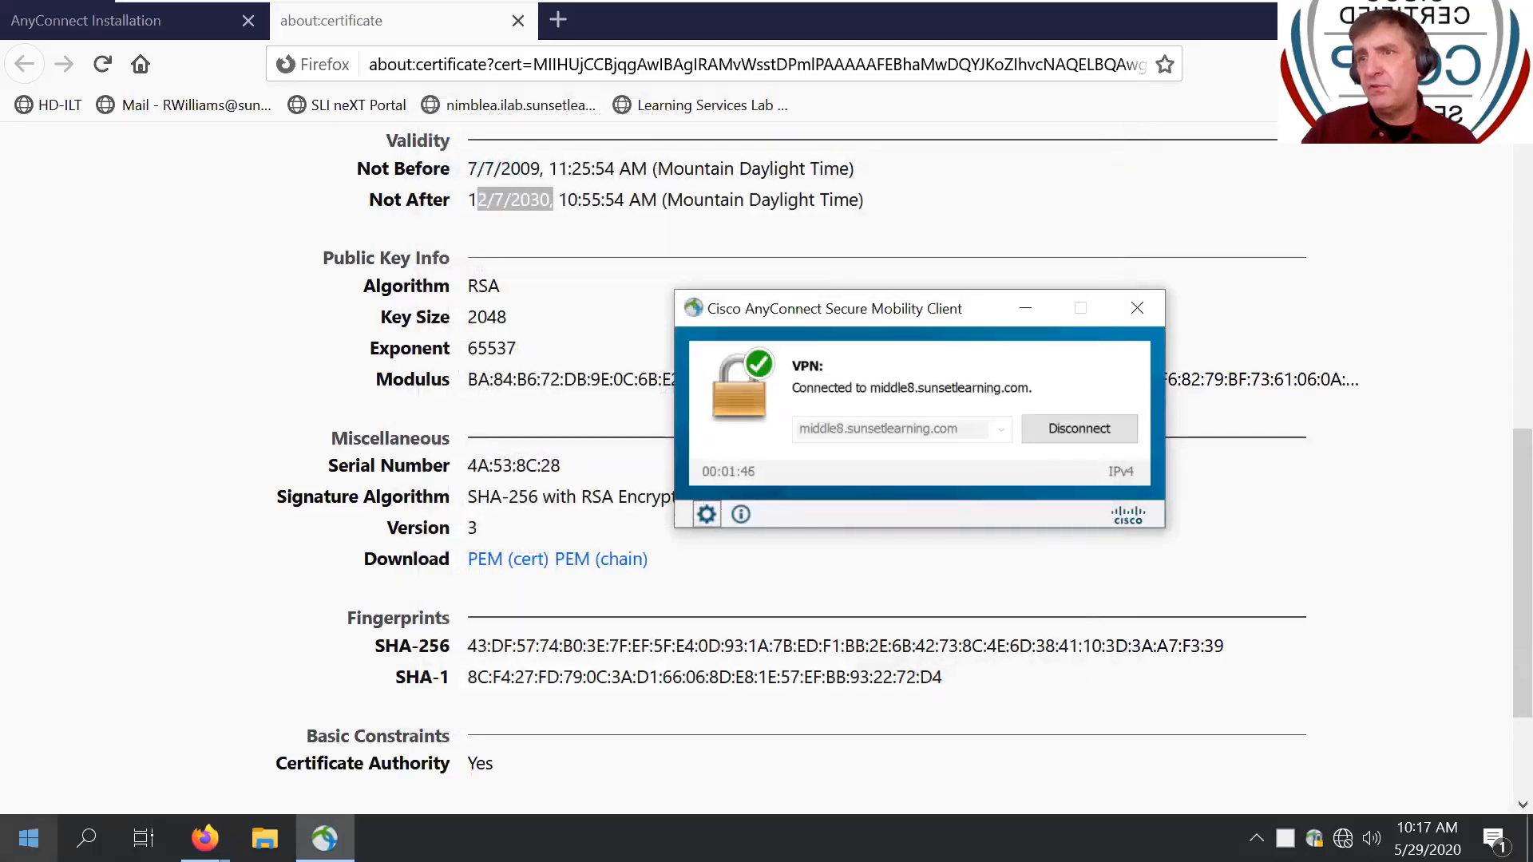
{"action": "left_click", "coordinate": [16, 848]}
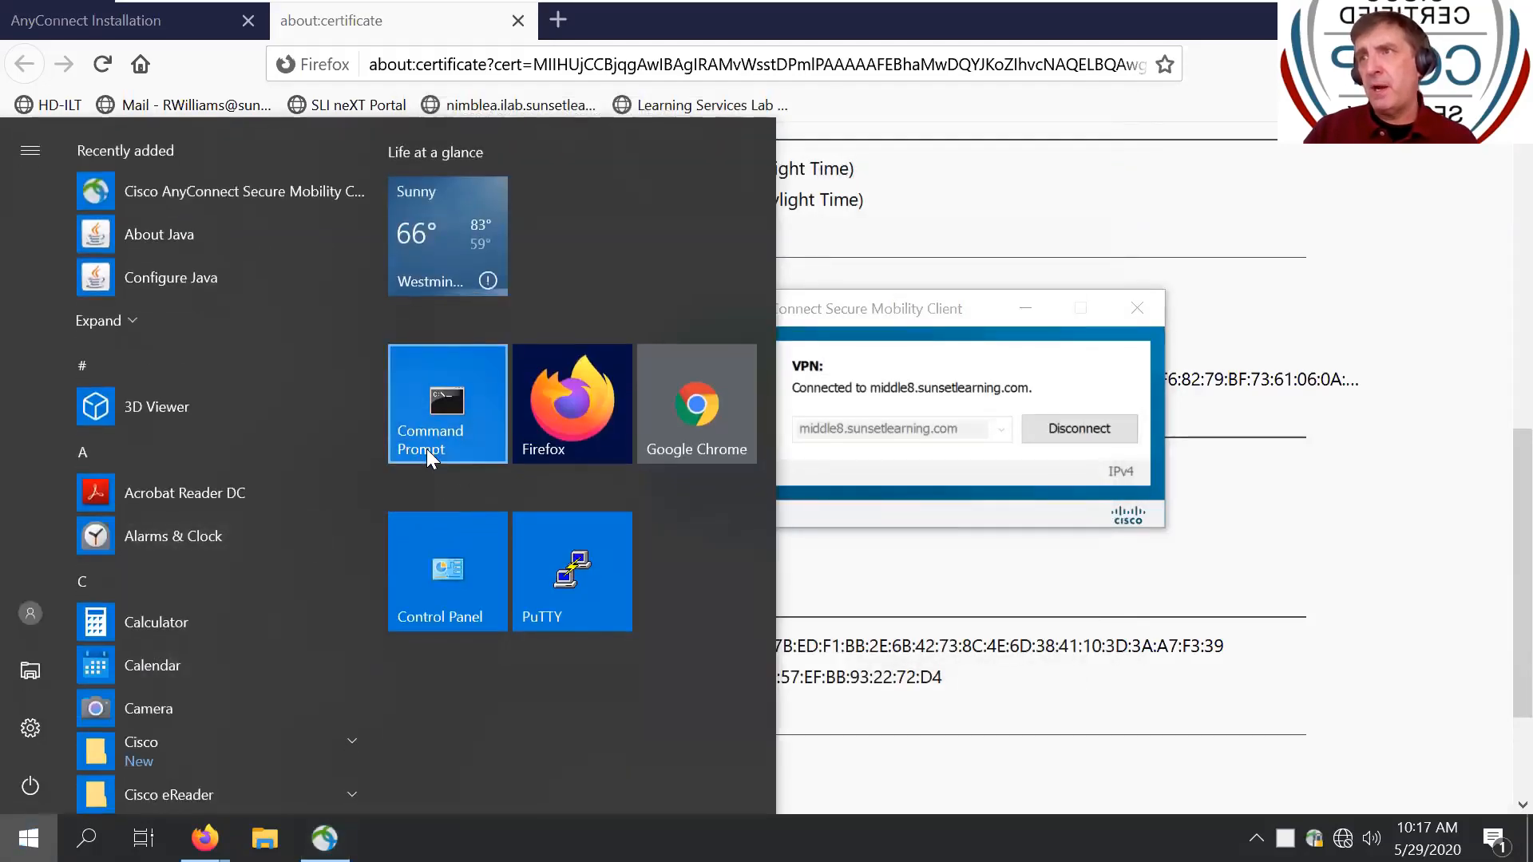
- Ping 10.5.5.254 through the VPN tunnel from Command Prompt, then stop it
{"action": "left_click", "coordinate": [427, 448]}
{"action": "type", "text": "pi"}
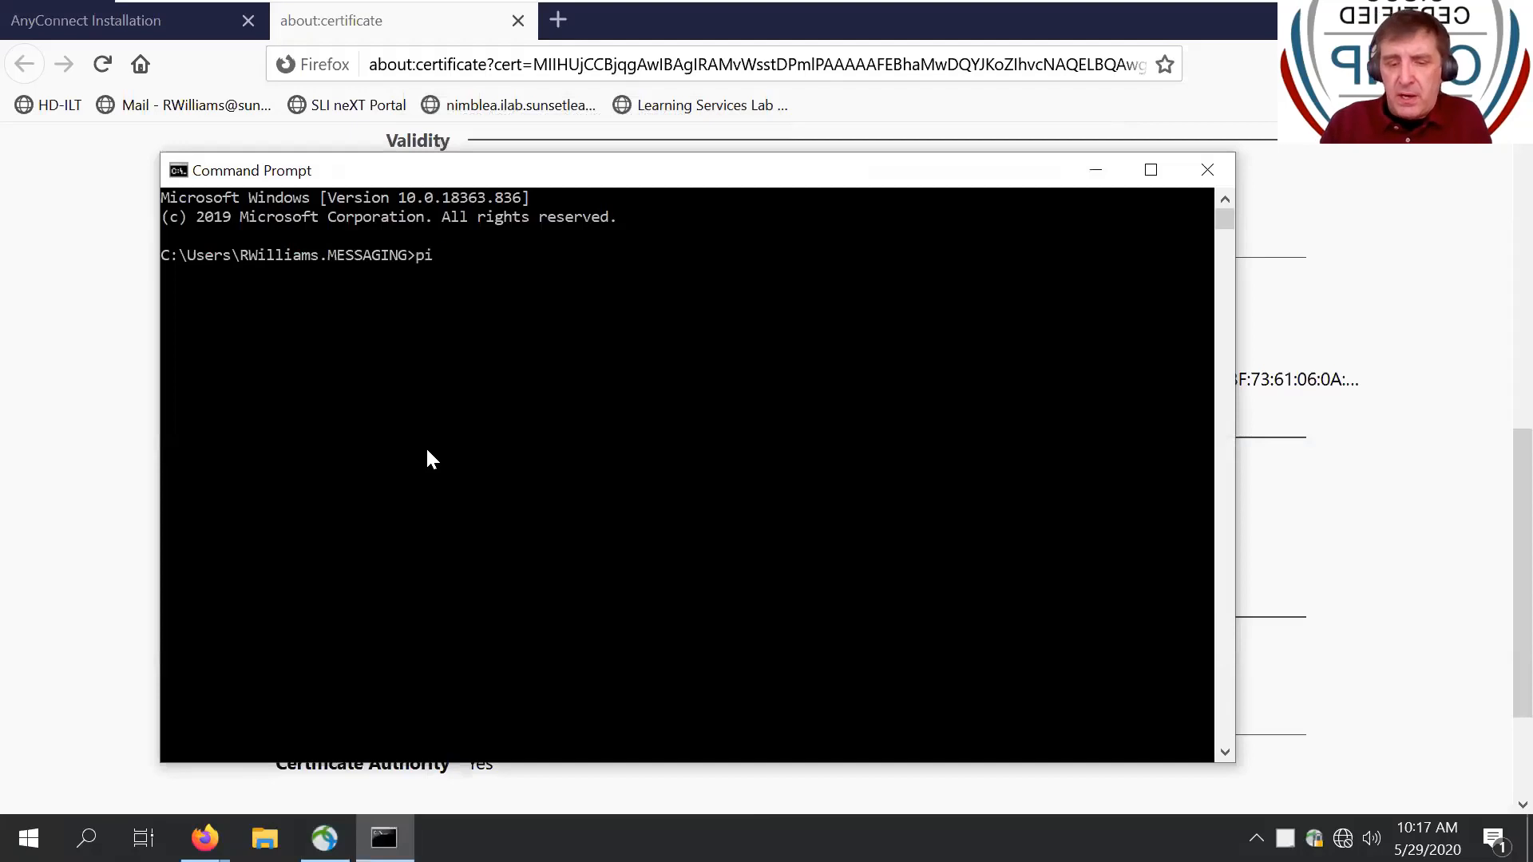
{"action": "type", "text": "ng 10.5"}
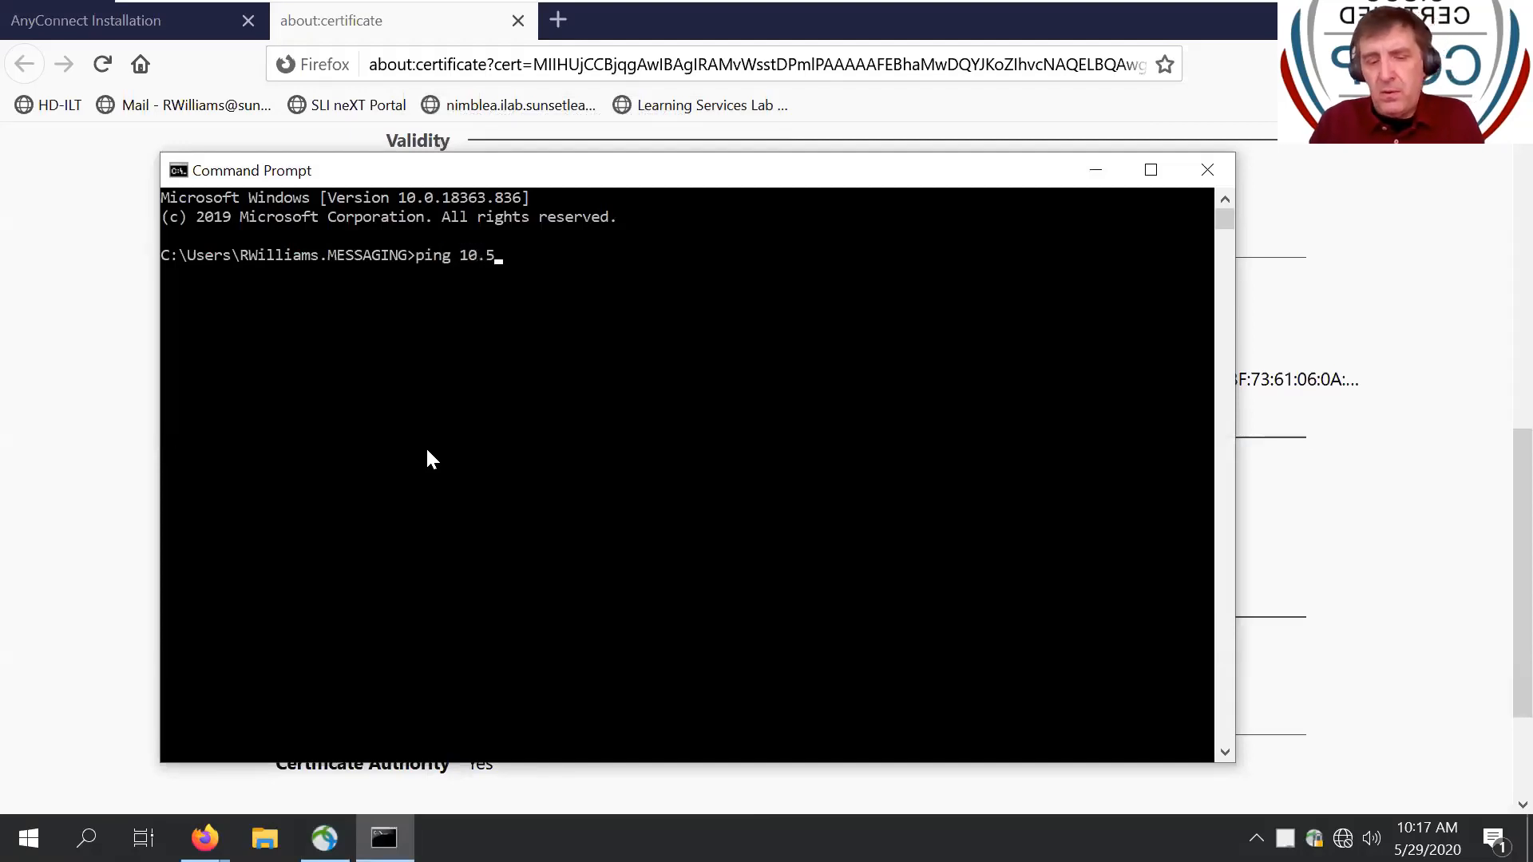
{"action": "type", "text": ".5.254"}
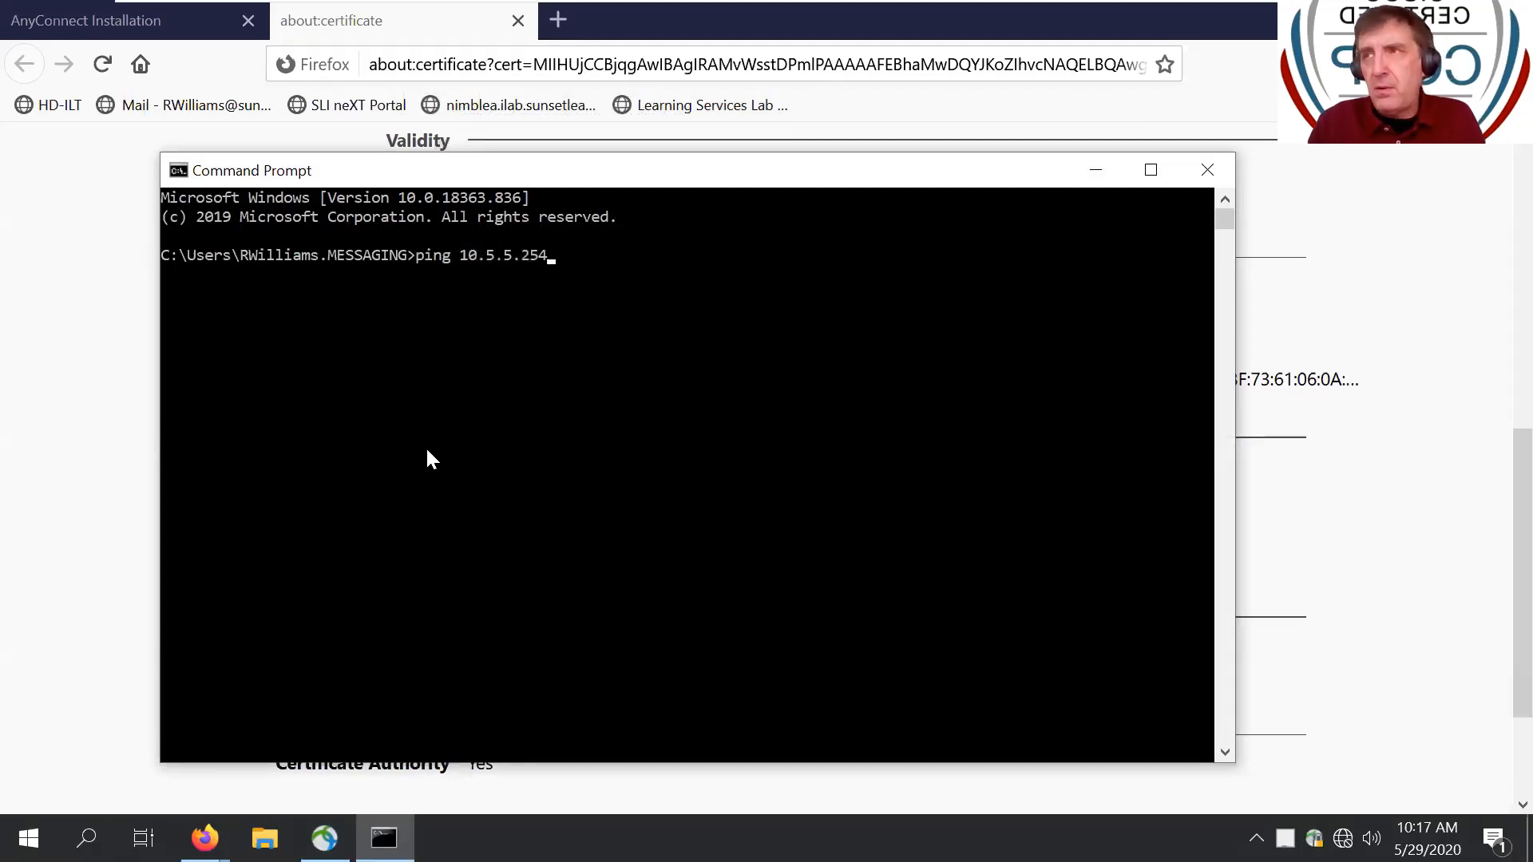
{"action": "key", "text": "Return"}
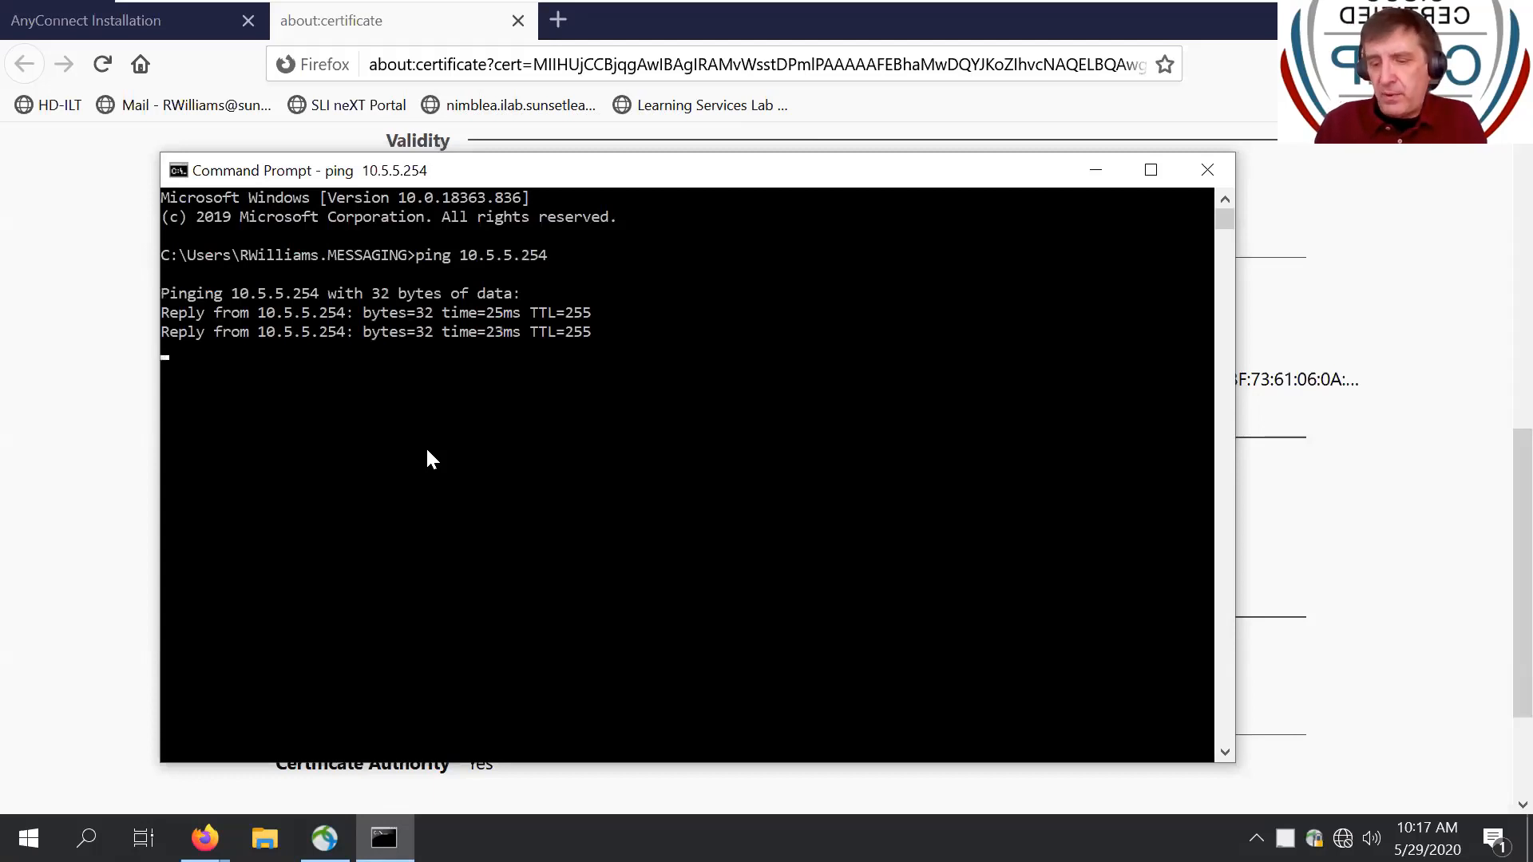
{"action": "key", "text": "ctrl+c"}
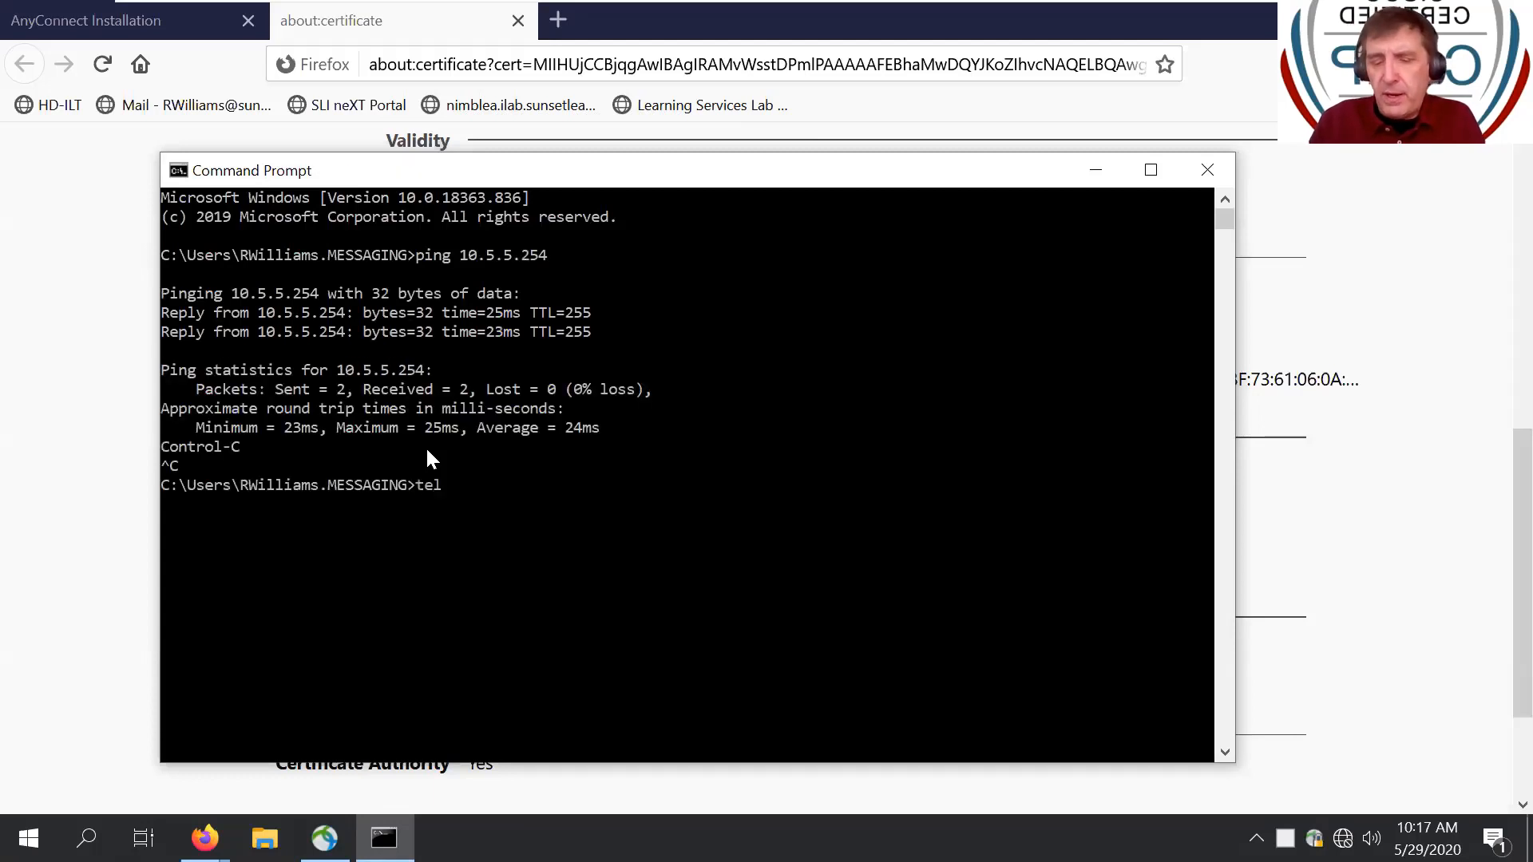
- Telnet to 10.5.5.254 and log in to router CCX-Core
{"action": "type", "text": "telnet 105.5"}
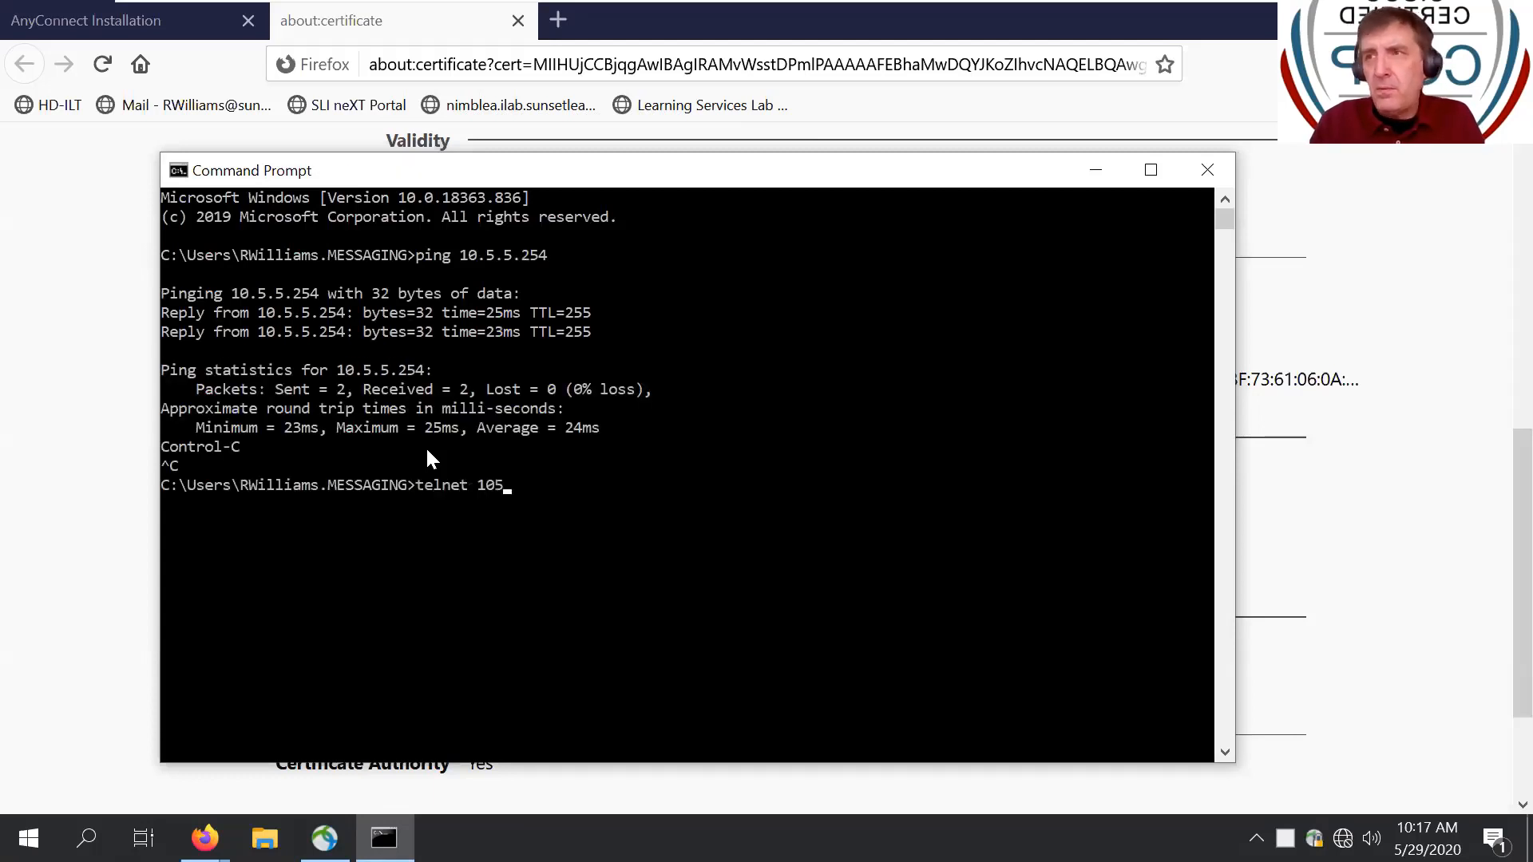
{"action": "key", "text": "BackSpace"}
{"action": "key", "text": "BackSpace"}
{"action": "key", "text": "BackSpace"}
{"action": "type", "text": ".5."}
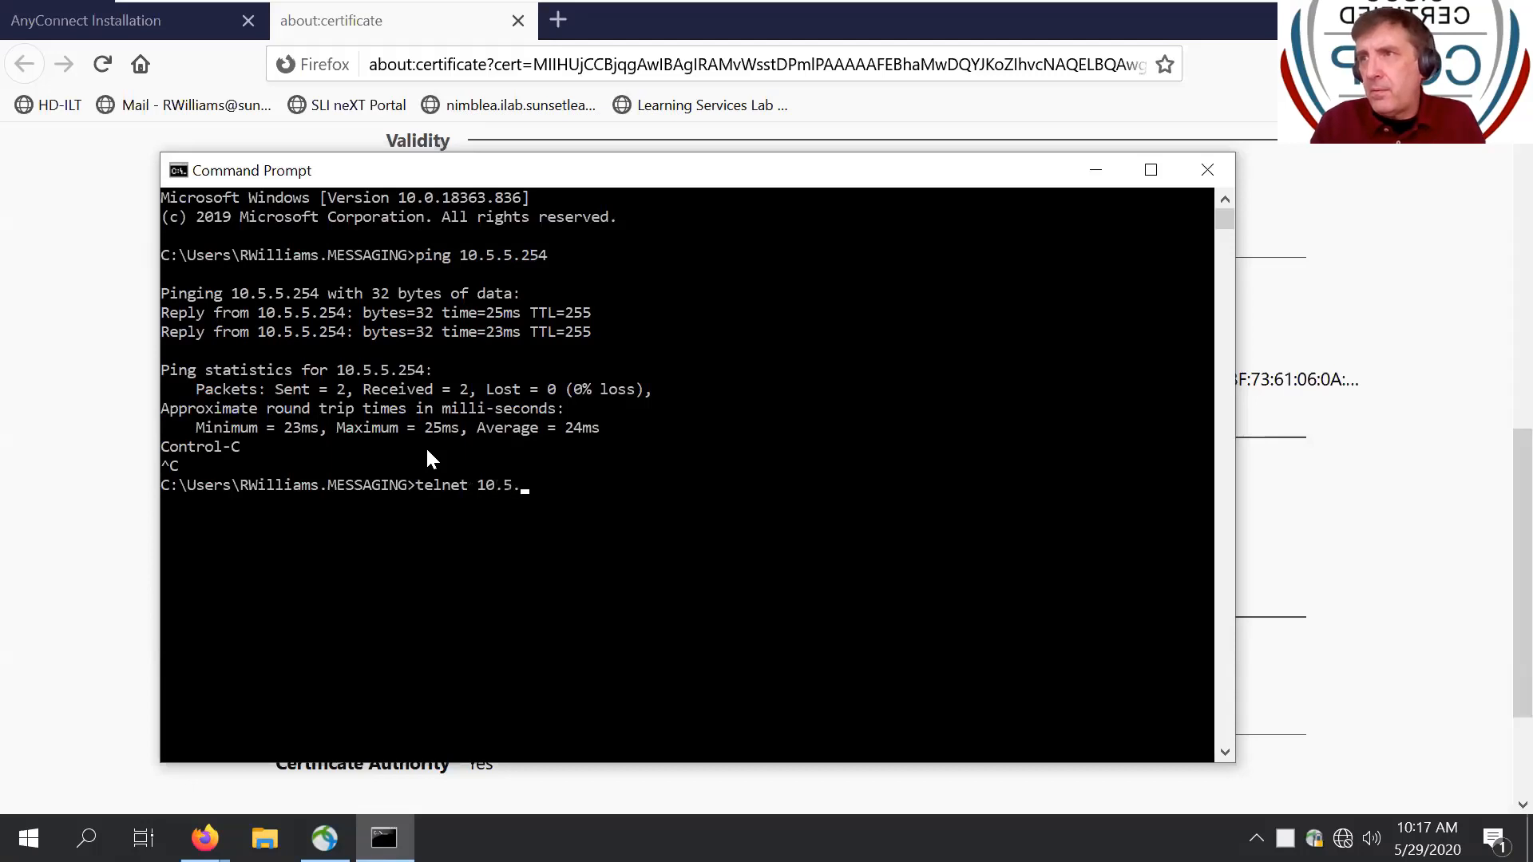
{"action": "type", "text": "5.254"}
{"action": "key", "text": "Return"}
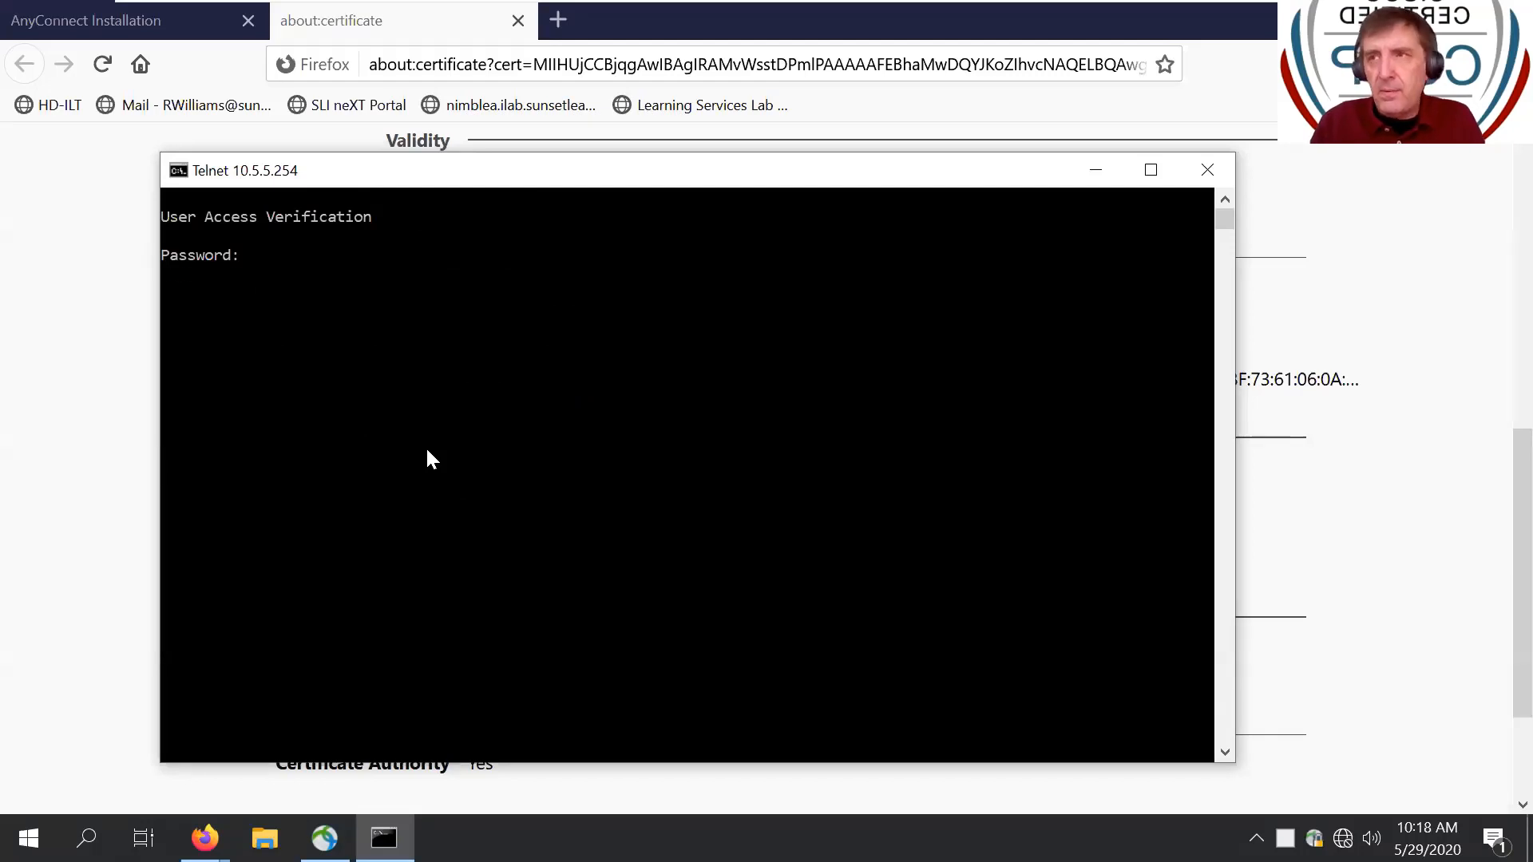
{"action": "key", "text": "Return"}
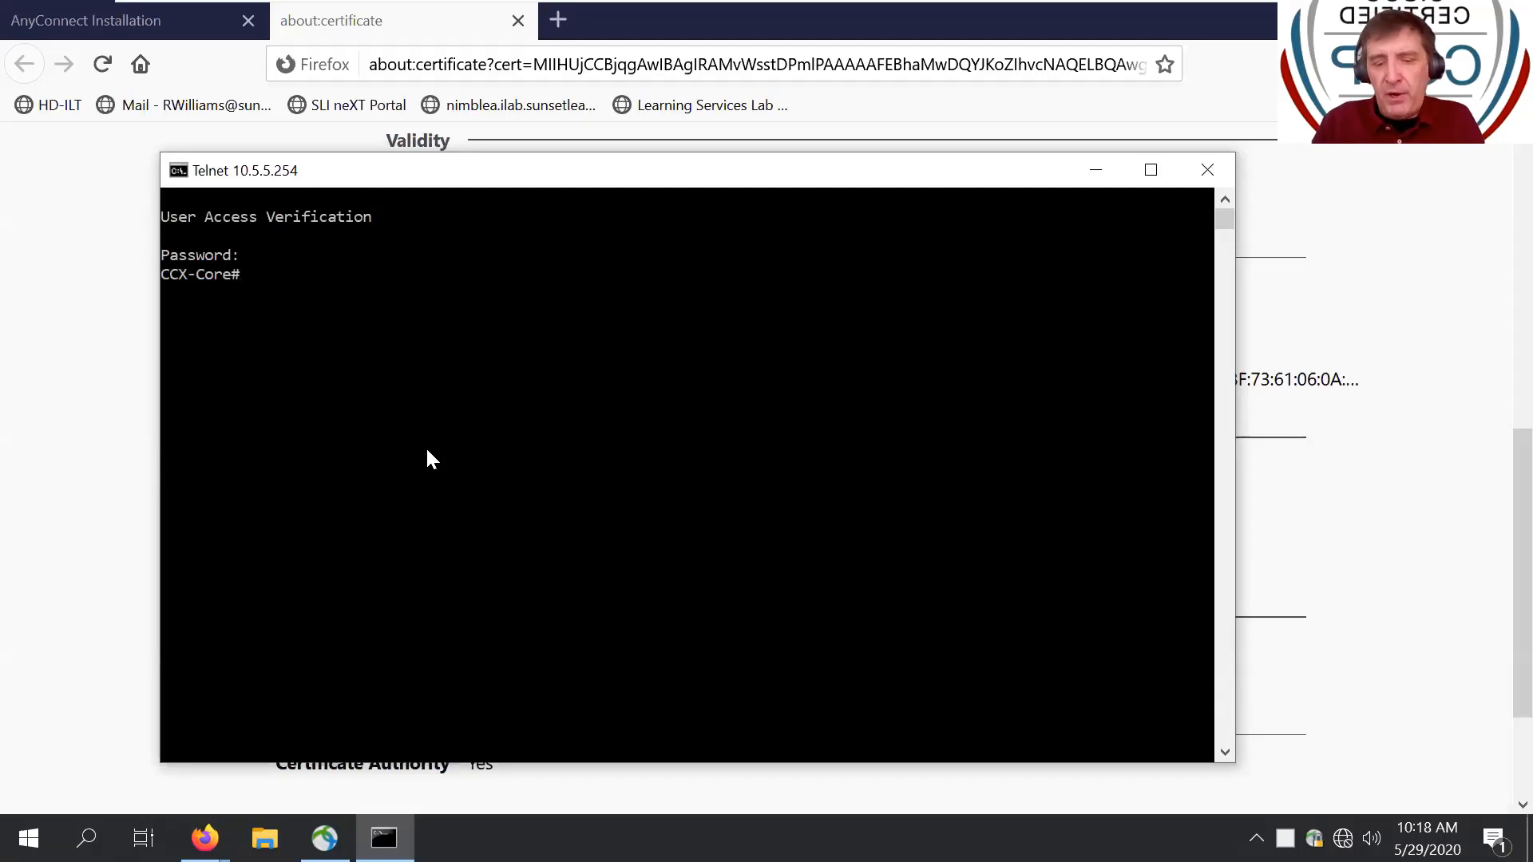
- Run 'sh inv' on CCX-Core, showing a Cisco 2811 chassis
{"action": "type", "text": "d"}
{"action": "key", "text": "BackSpace"}
{"action": "type", "text": "sh inv"}
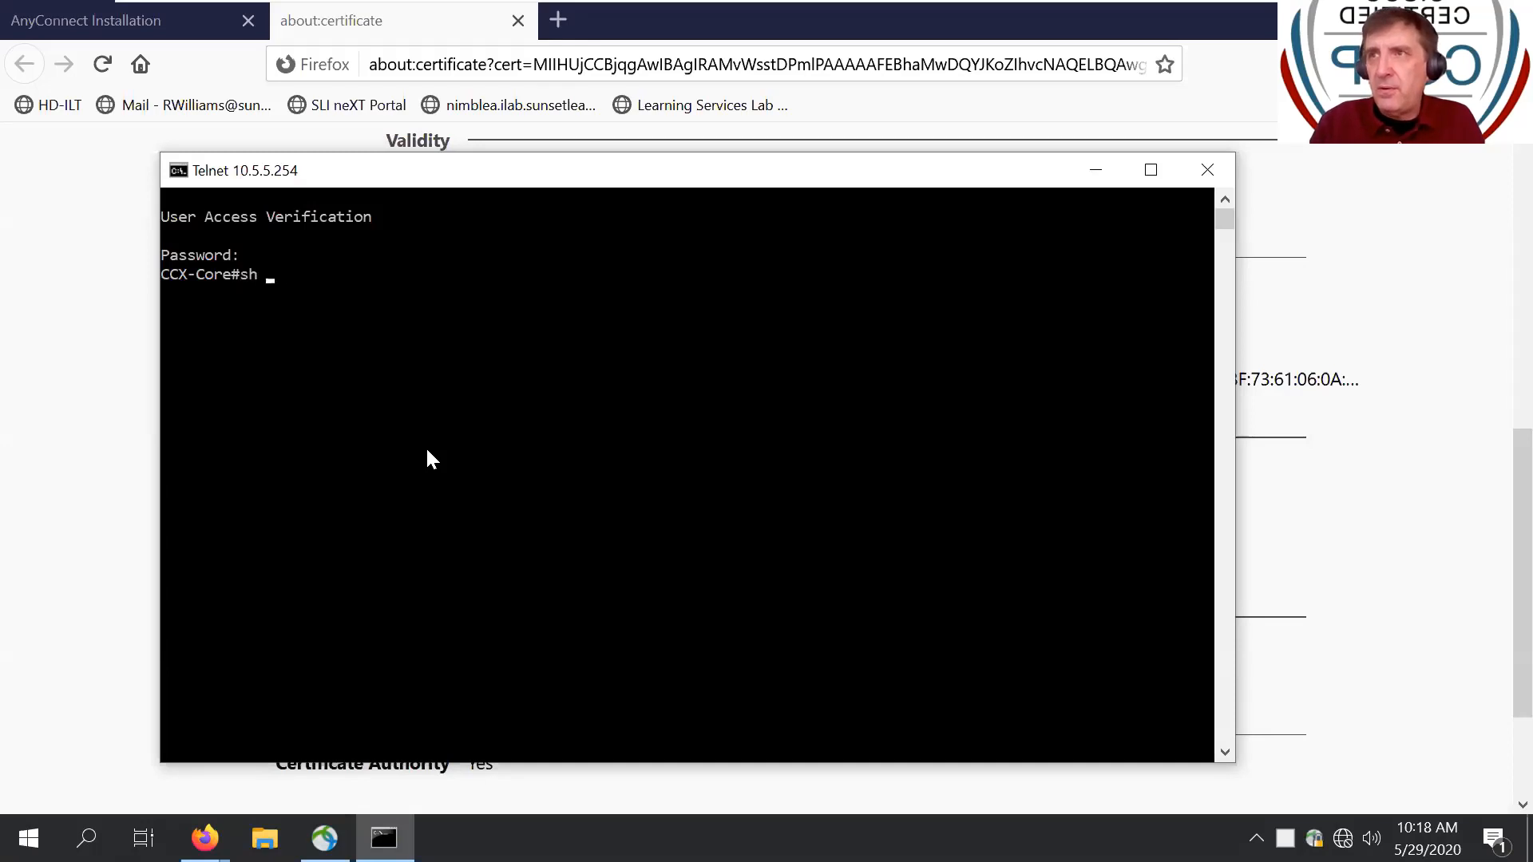
{"action": "key", "text": "Return"}
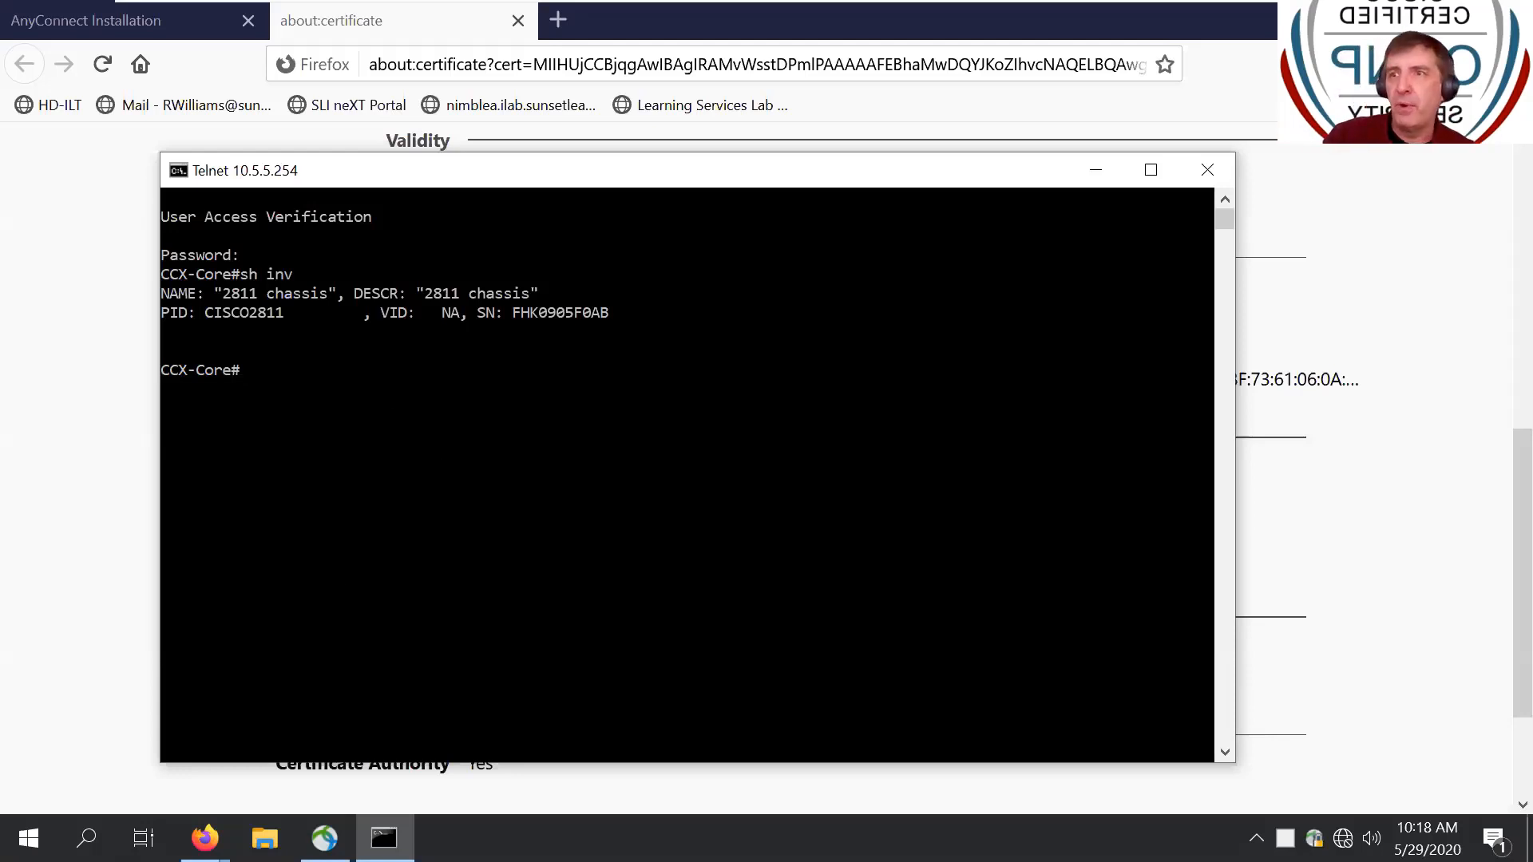
{"action": "mouse_move", "coordinate": [205, 838]}
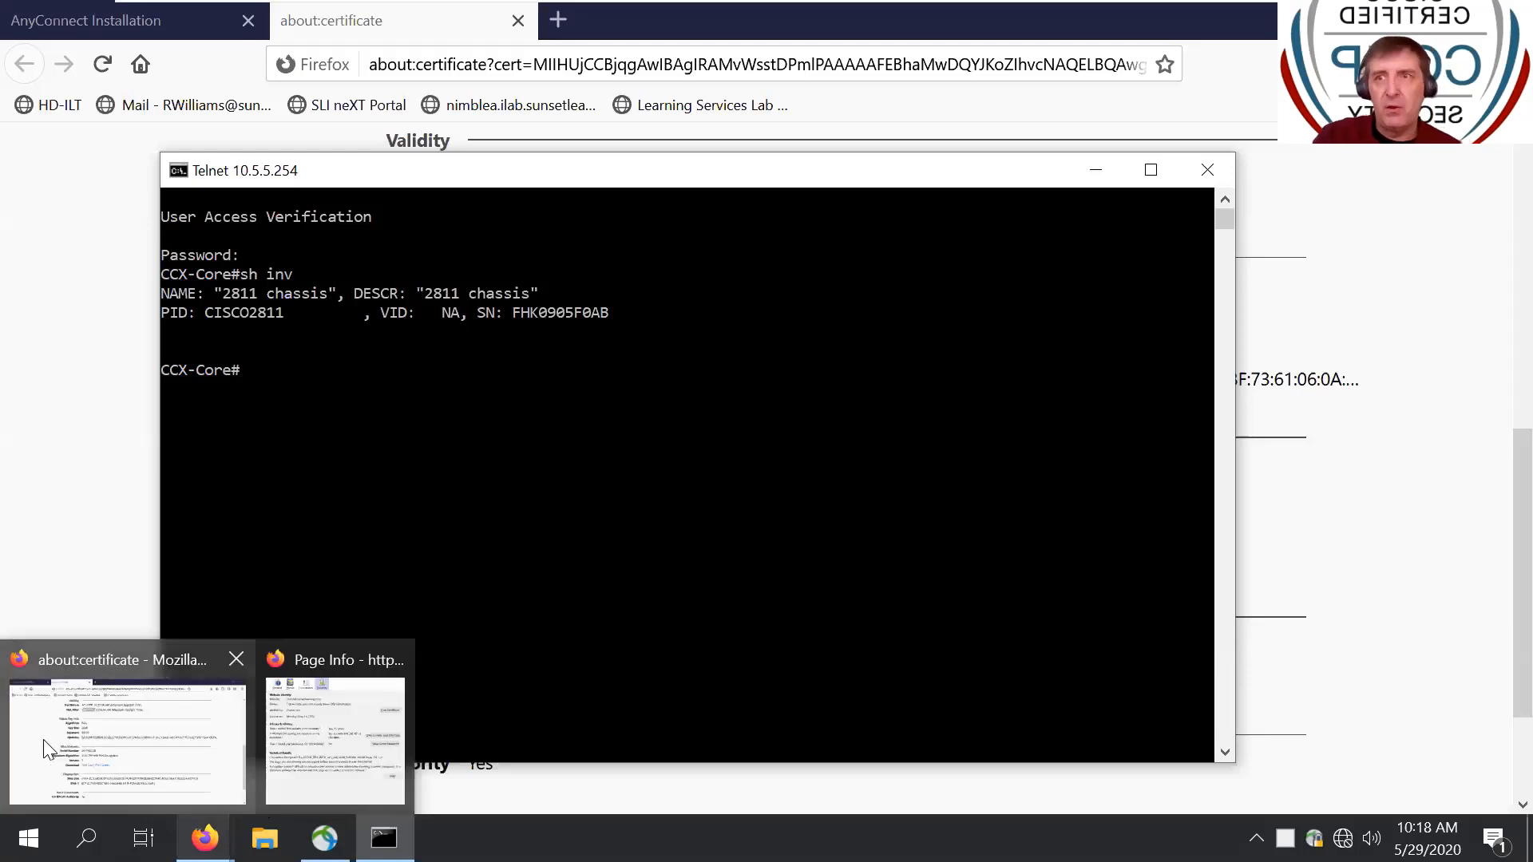
{"action": "mouse_move", "coordinate": [8, 645]}
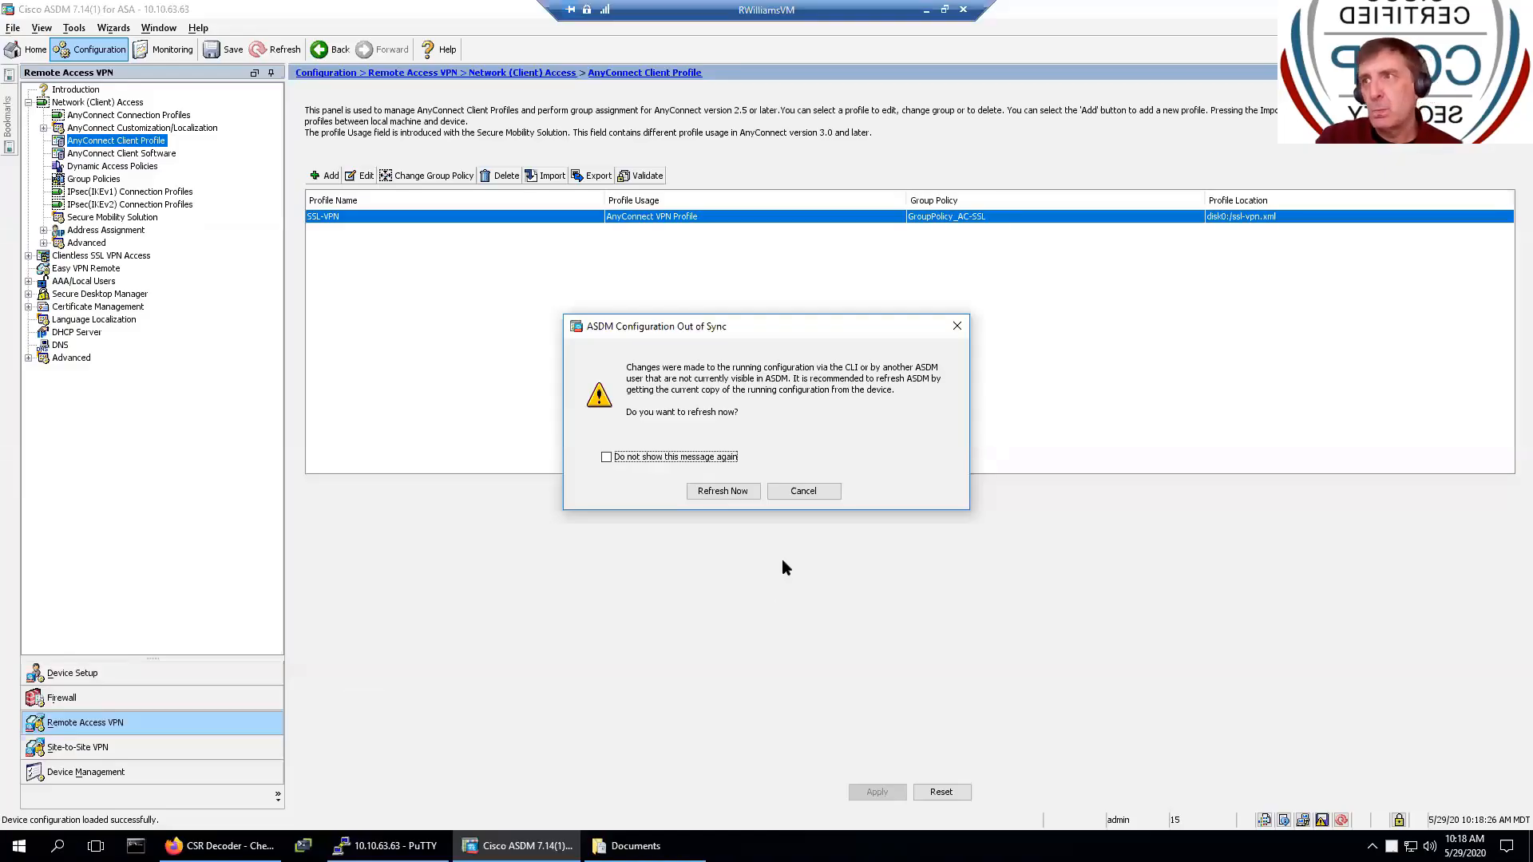
- Refresh ASDM's out-of-sync configuration from the device and return to the ASA's PuTTY console
{"action": "left_click", "coordinate": [722, 491]}
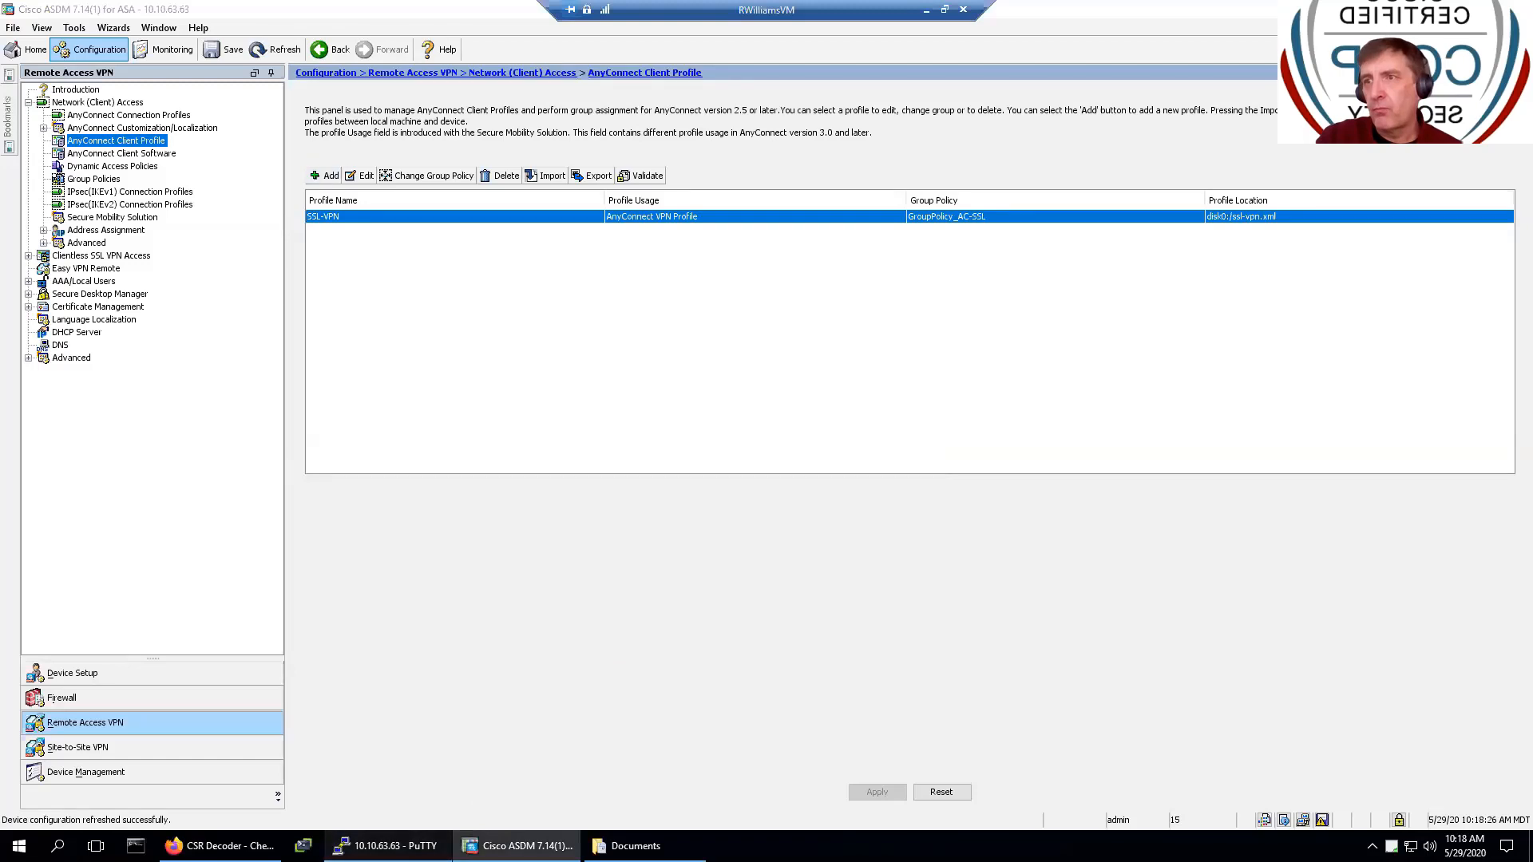
{"action": "left_click", "coordinate": [385, 845]}
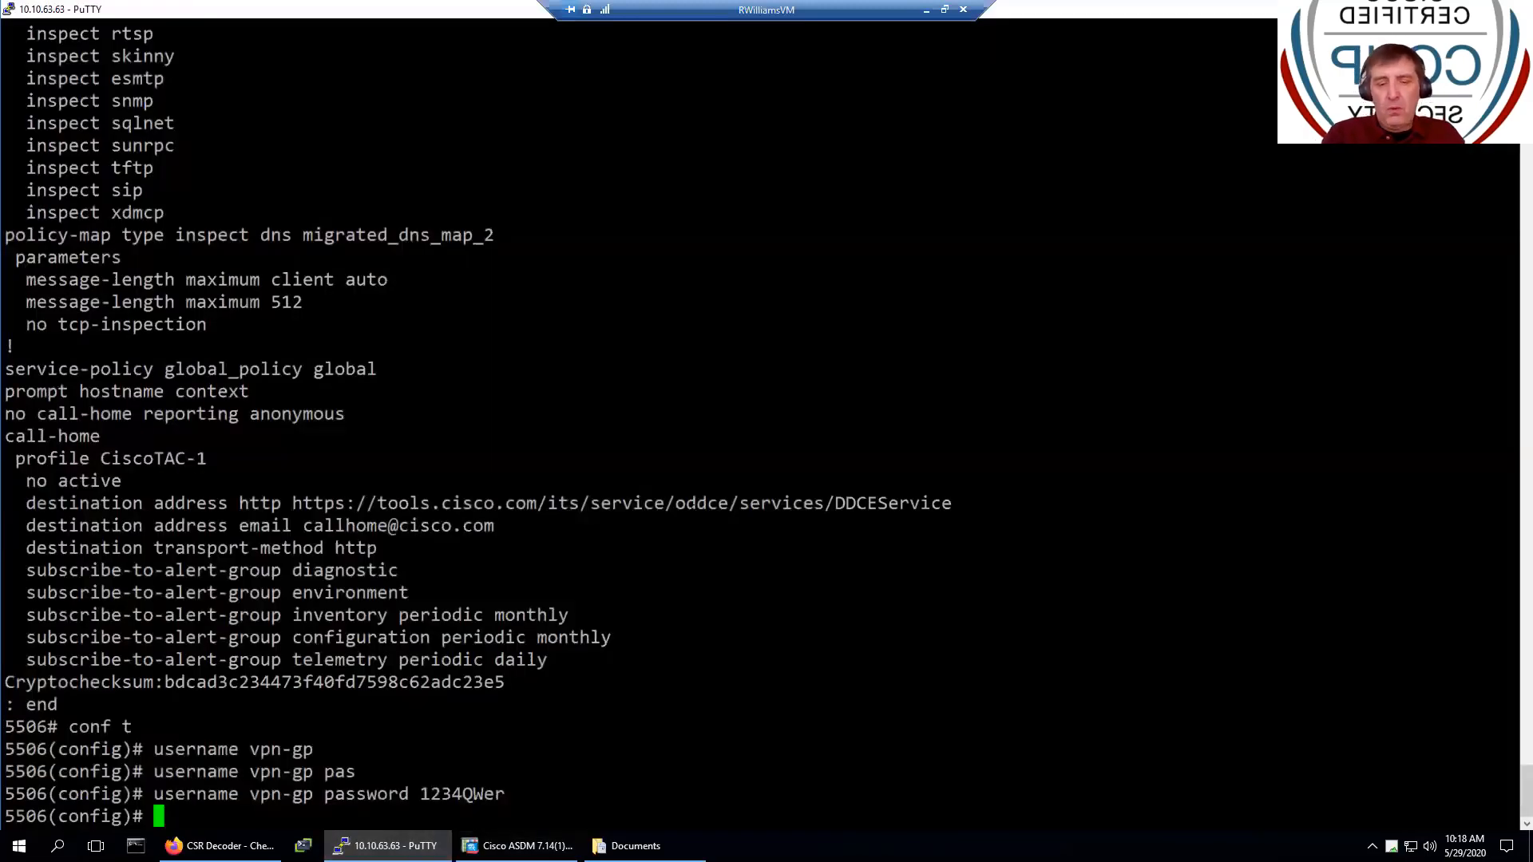
- Run 'sh route' on the ASA and highlight the VPN route to 172.16.32.1
{"action": "type", "text": "sh rount"}
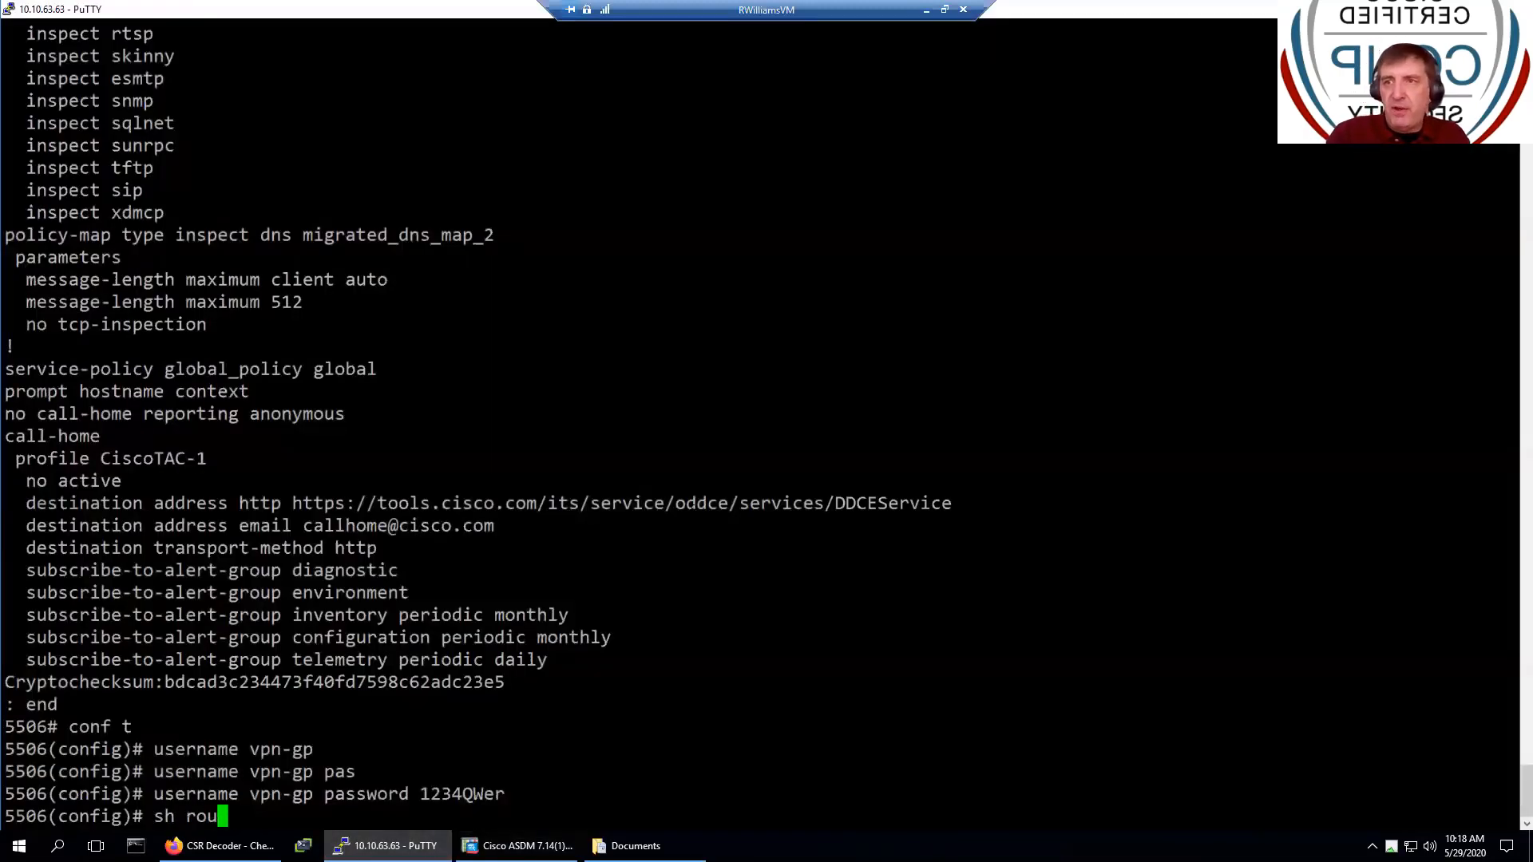
{"action": "key", "text": "BackSpace"}
{"action": "key", "text": "BackSpace"}
{"action": "type", "text": "te"}
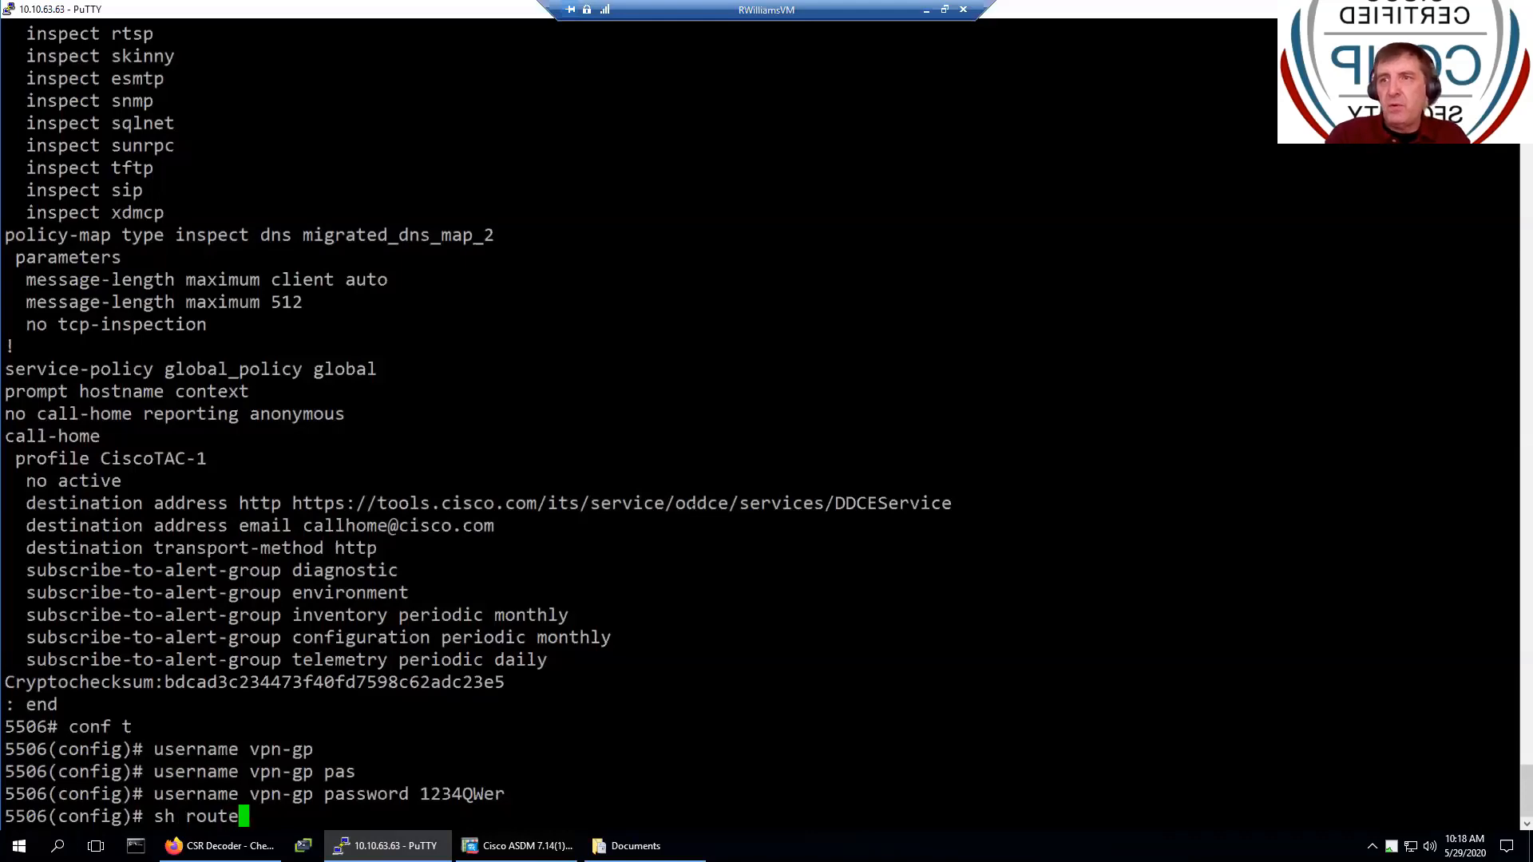
{"action": "key", "text": "Return"}
{"action": "scroll", "coordinate": [758, 423], "scroll_direction": "up", "scroll_amount": 15}
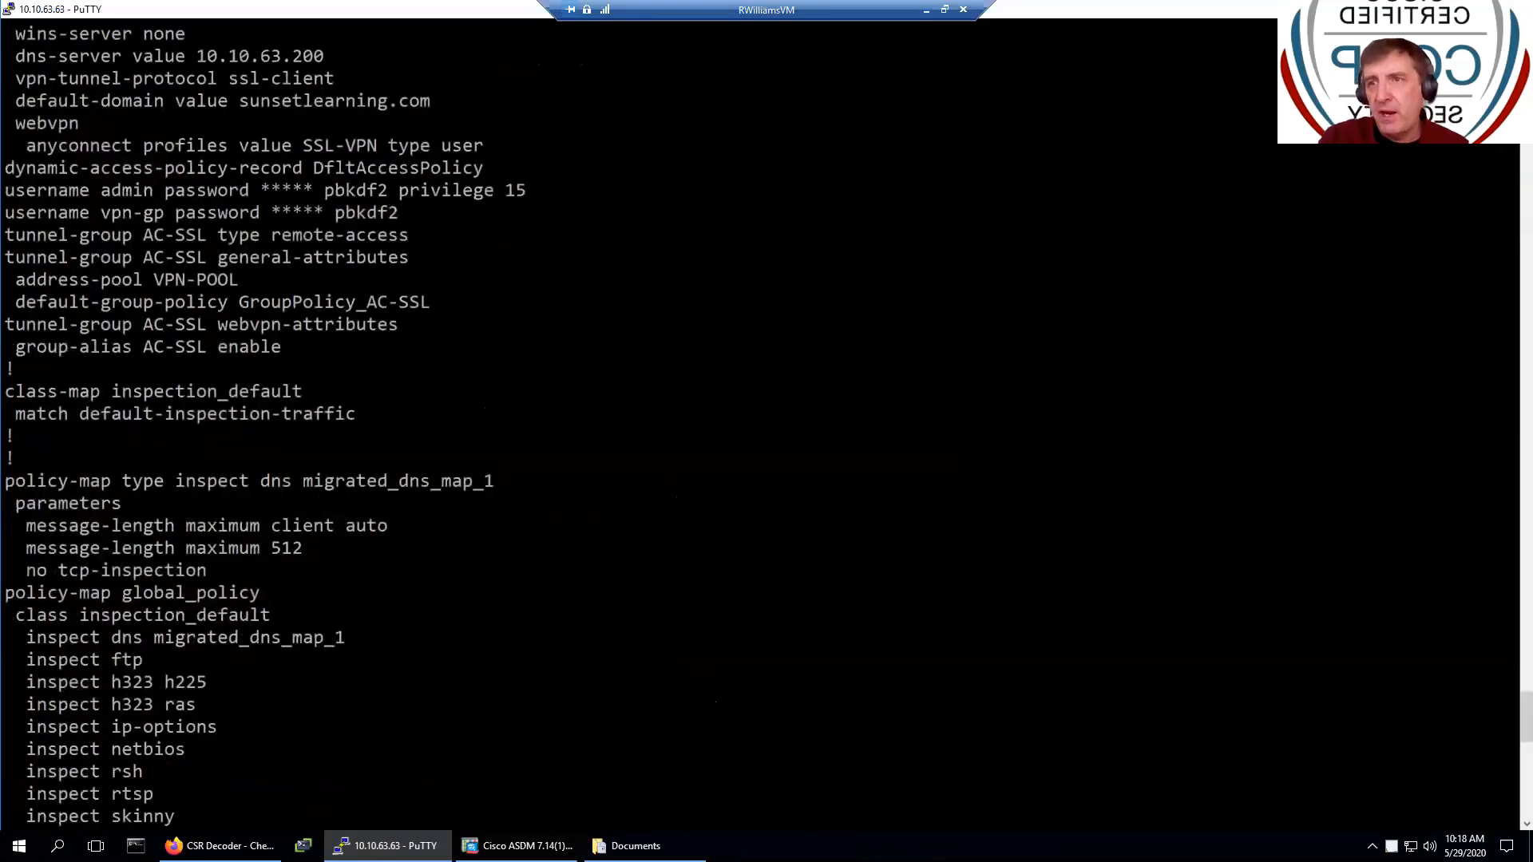
{"action": "scroll", "coordinate": [759, 424], "scroll_direction": "down", "scroll_amount": 15}
{"action": "left_click_drag", "start_coordinate": [101, 771], "coordinate": [214, 771]}
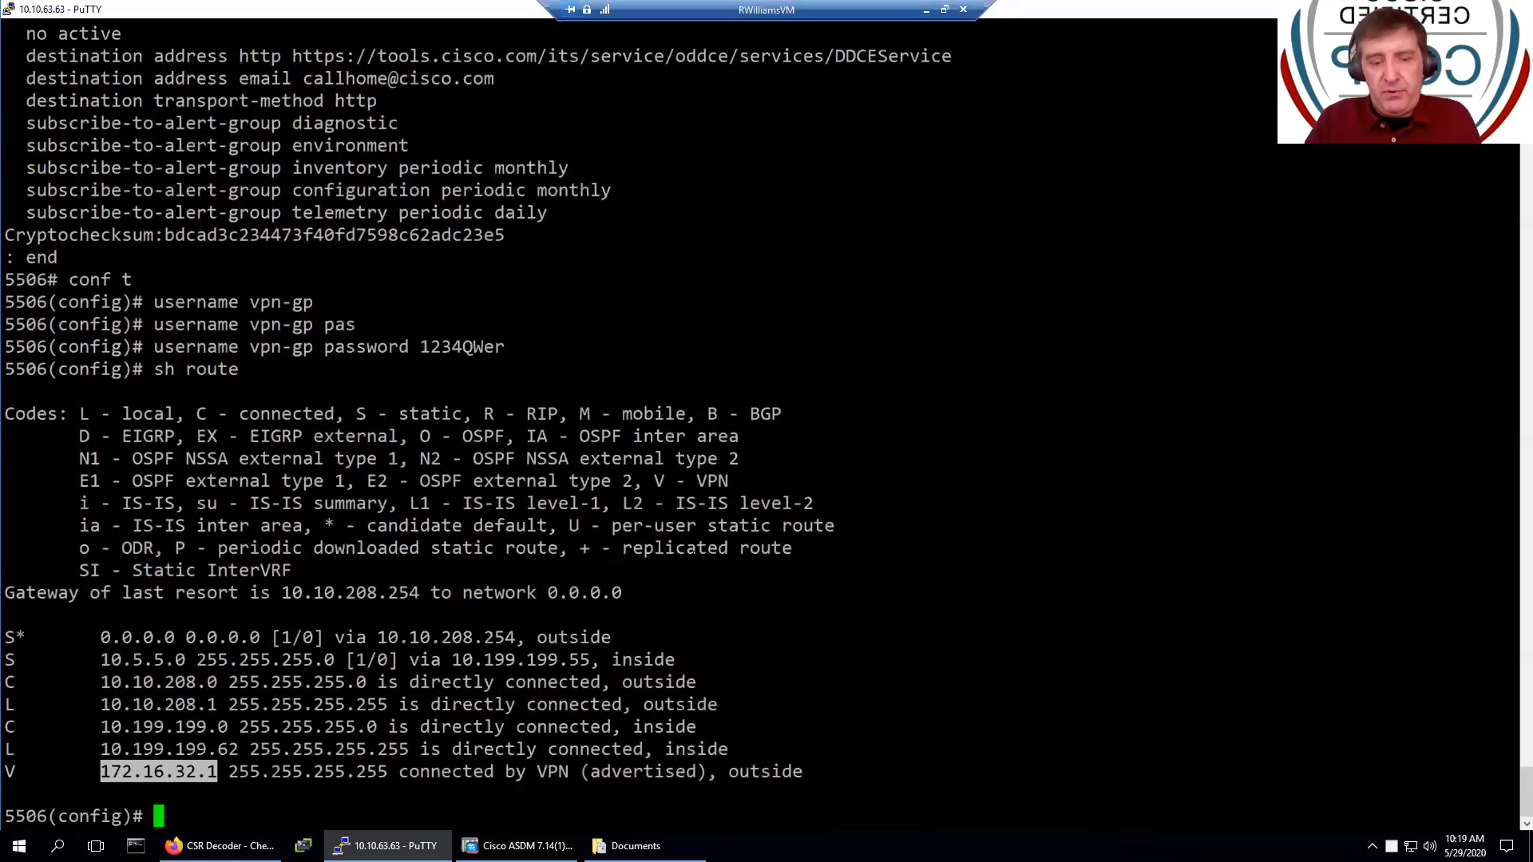
- Run 'sh vpn-sessiondb anyconnect' and highlight the AES-GCM-256 SSL and AES256 DTLS tunnel ciphers
{"action": "type", "text": "sh"}
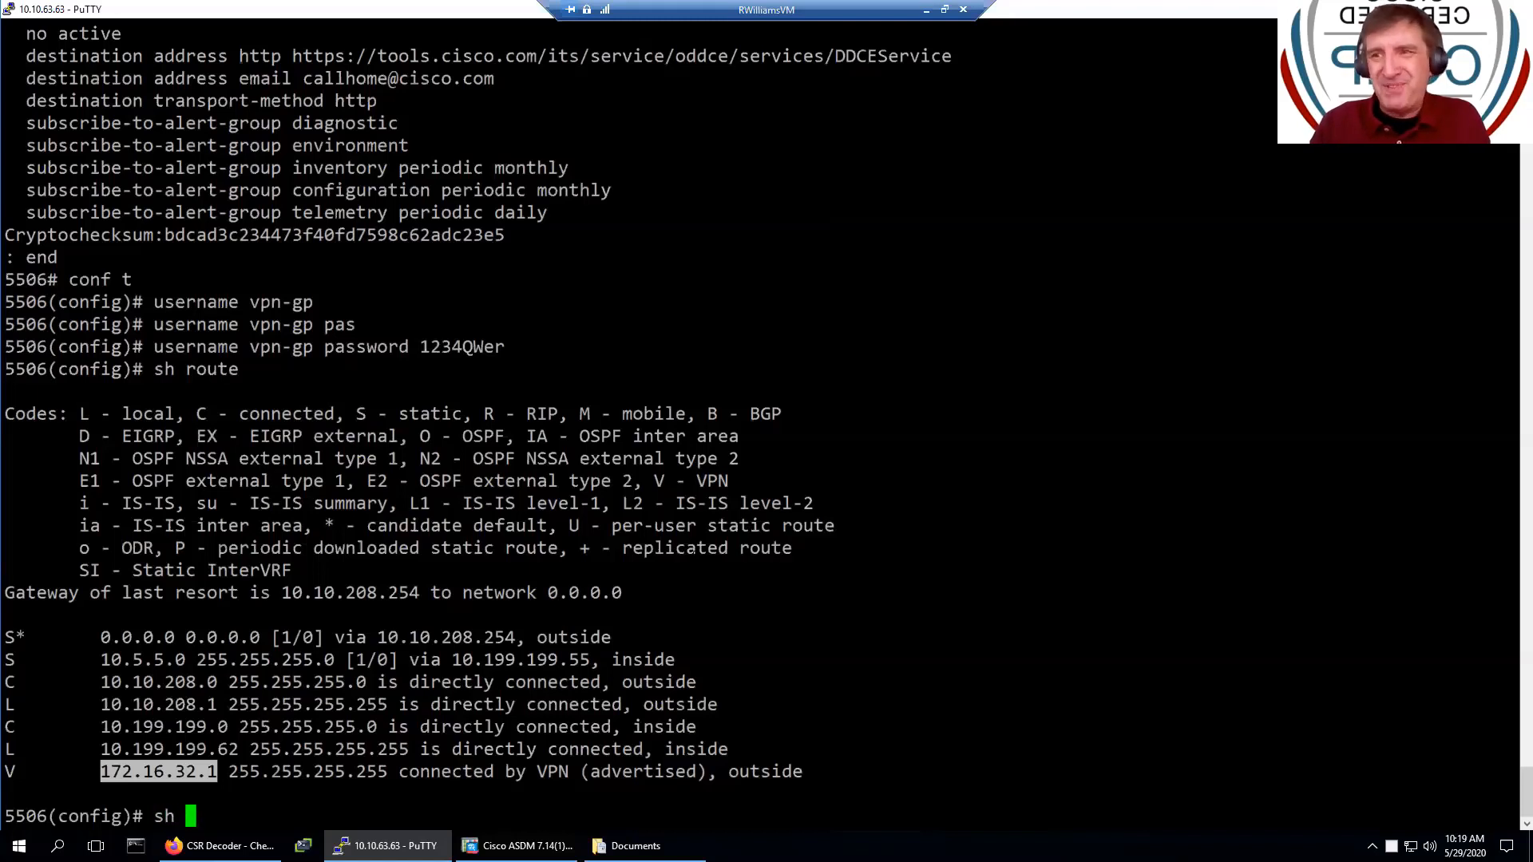
{"action": "type", "text": " vpn"}
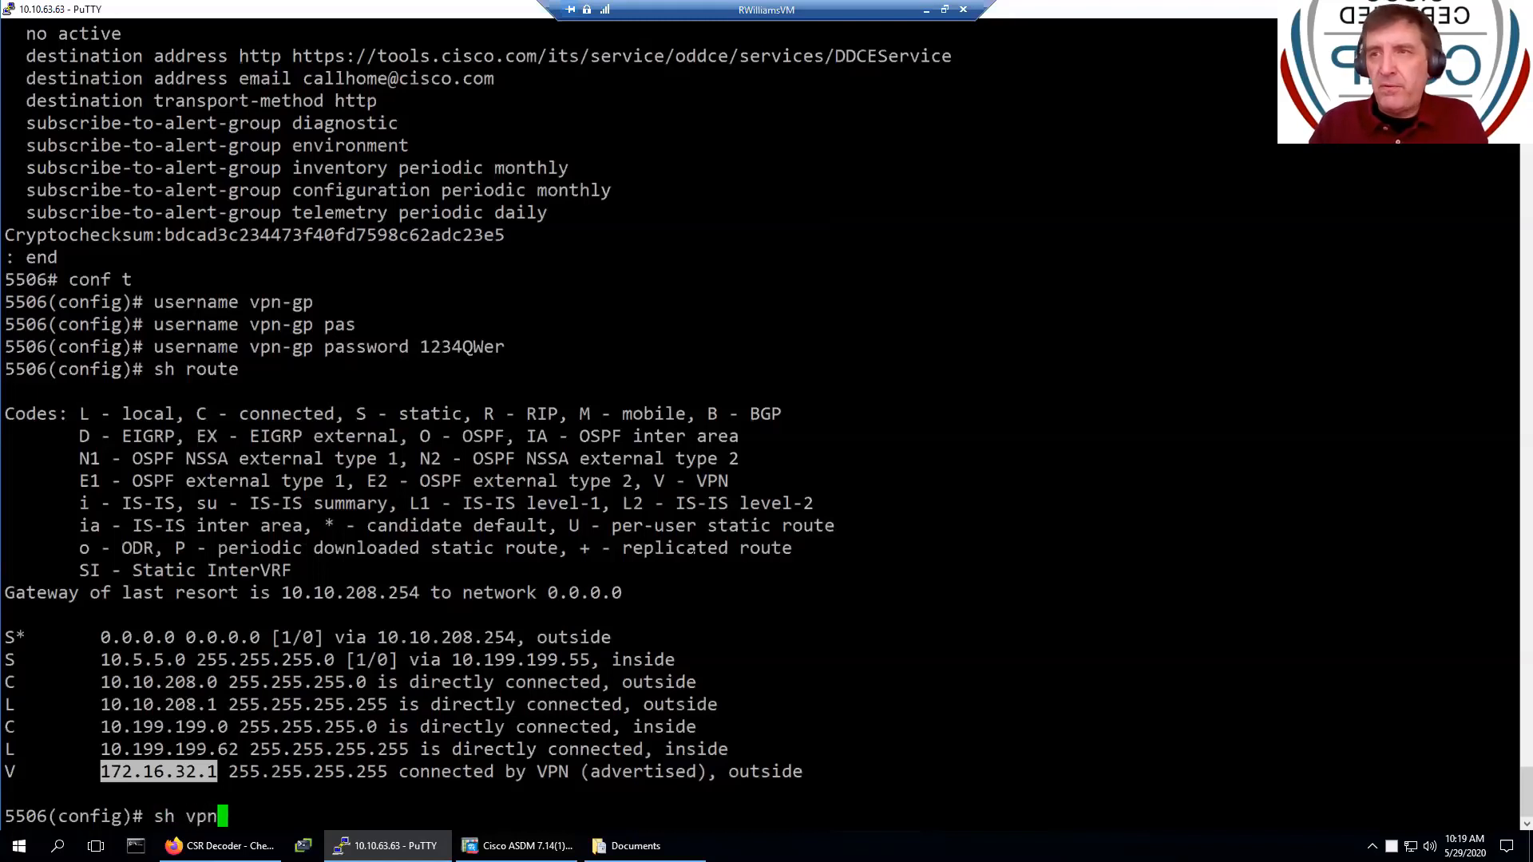
{"action": "key", "text": "Tab"}
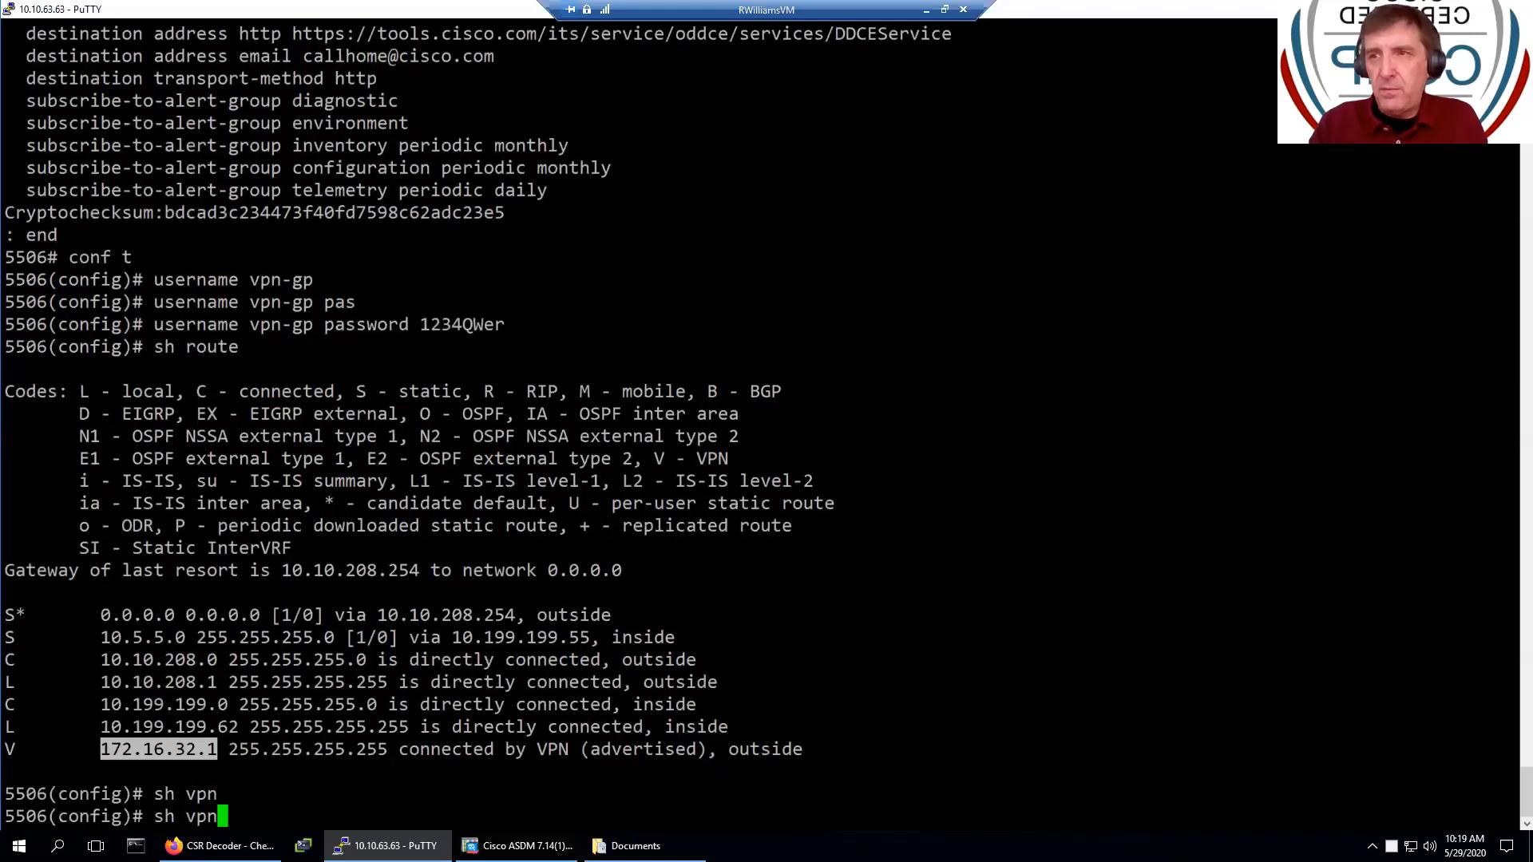
{"action": "type", "text": "-s"}
{"action": "key", "text": "Tab"}
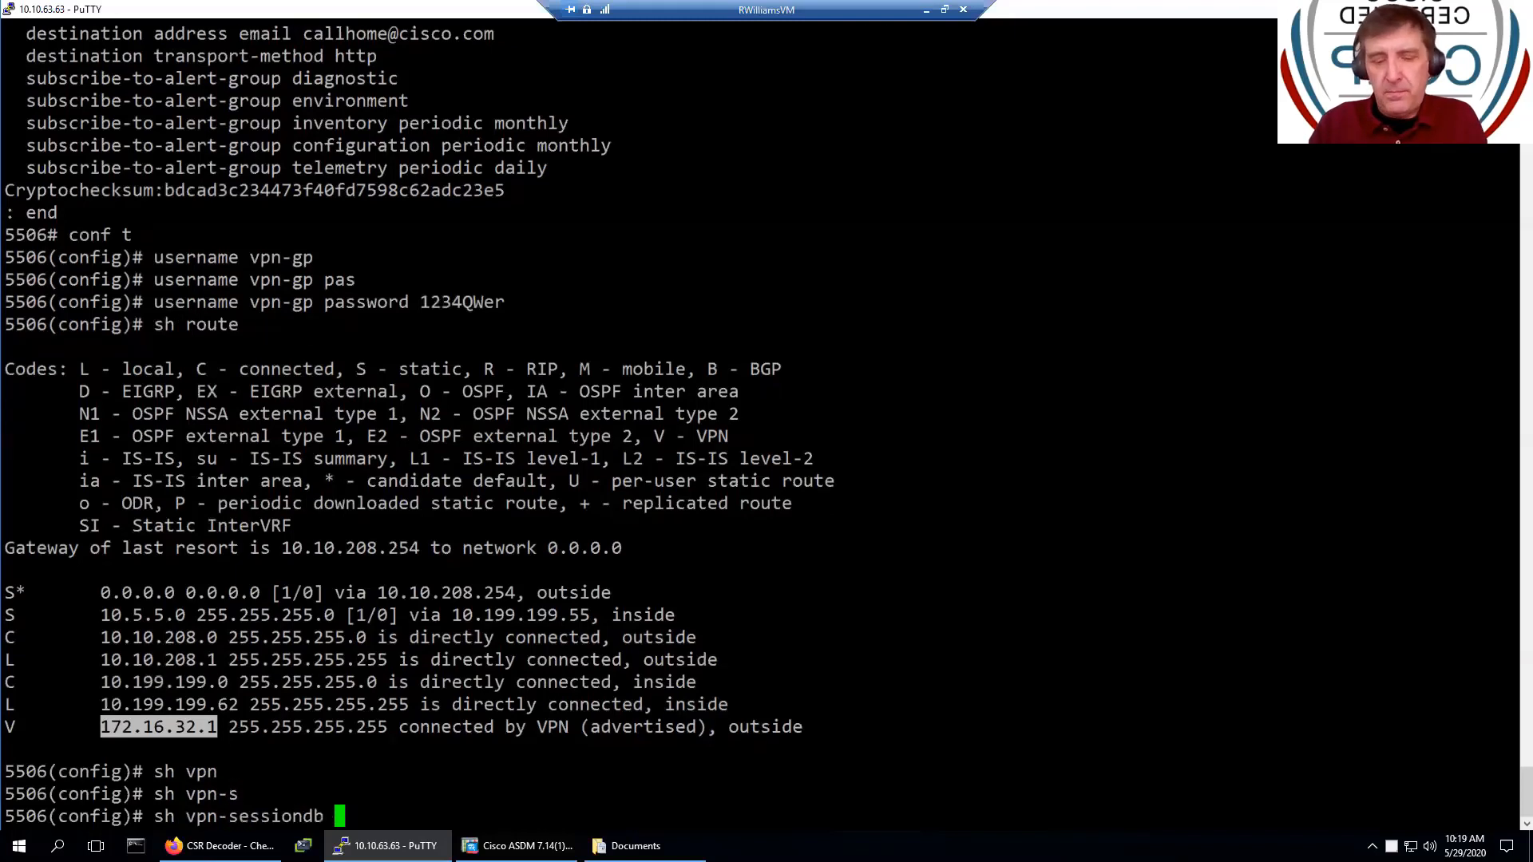
{"action": "type", "text": "any"}
{"action": "key", "text": "Tab"}
{"action": "key", "text": "Return"}
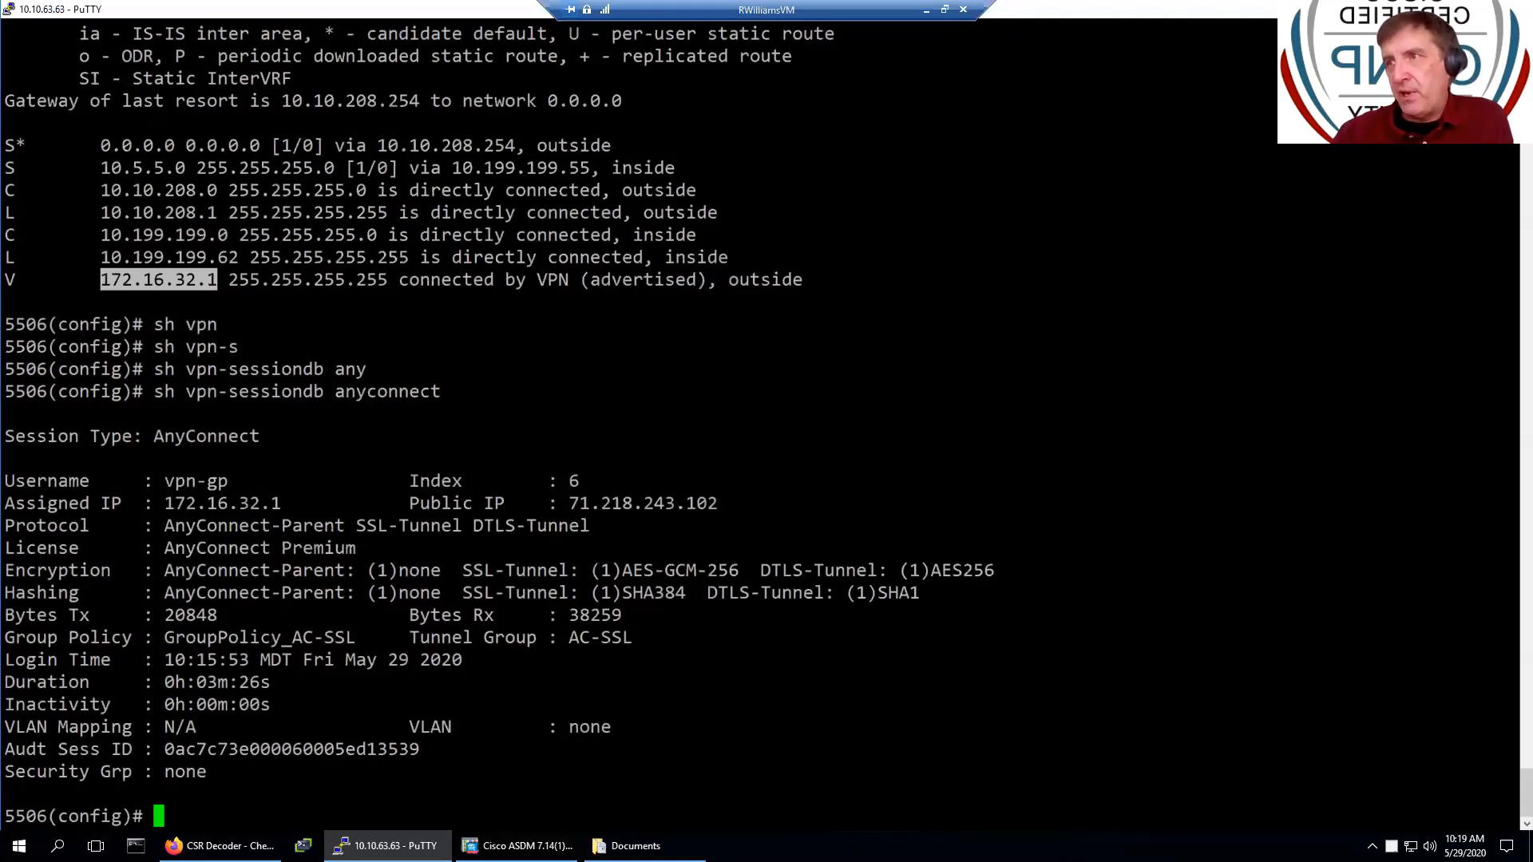
{"action": "left_click_drag", "start_coordinate": [591, 570], "coordinate": [999, 570]}
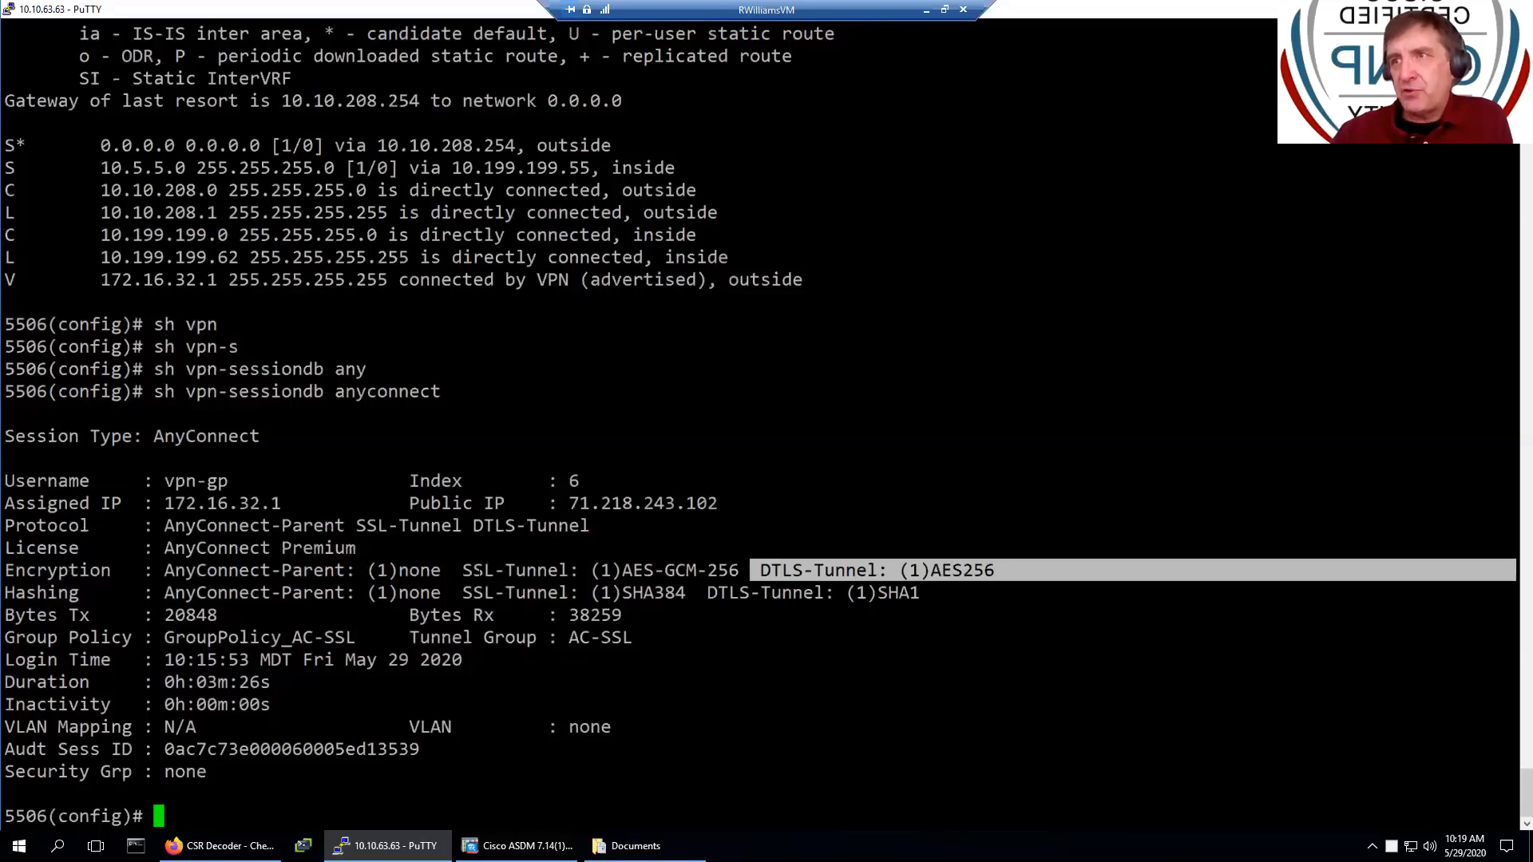
{"action": "left_click_drag", "start_coordinate": [463, 570], "coordinate": [991, 569]}
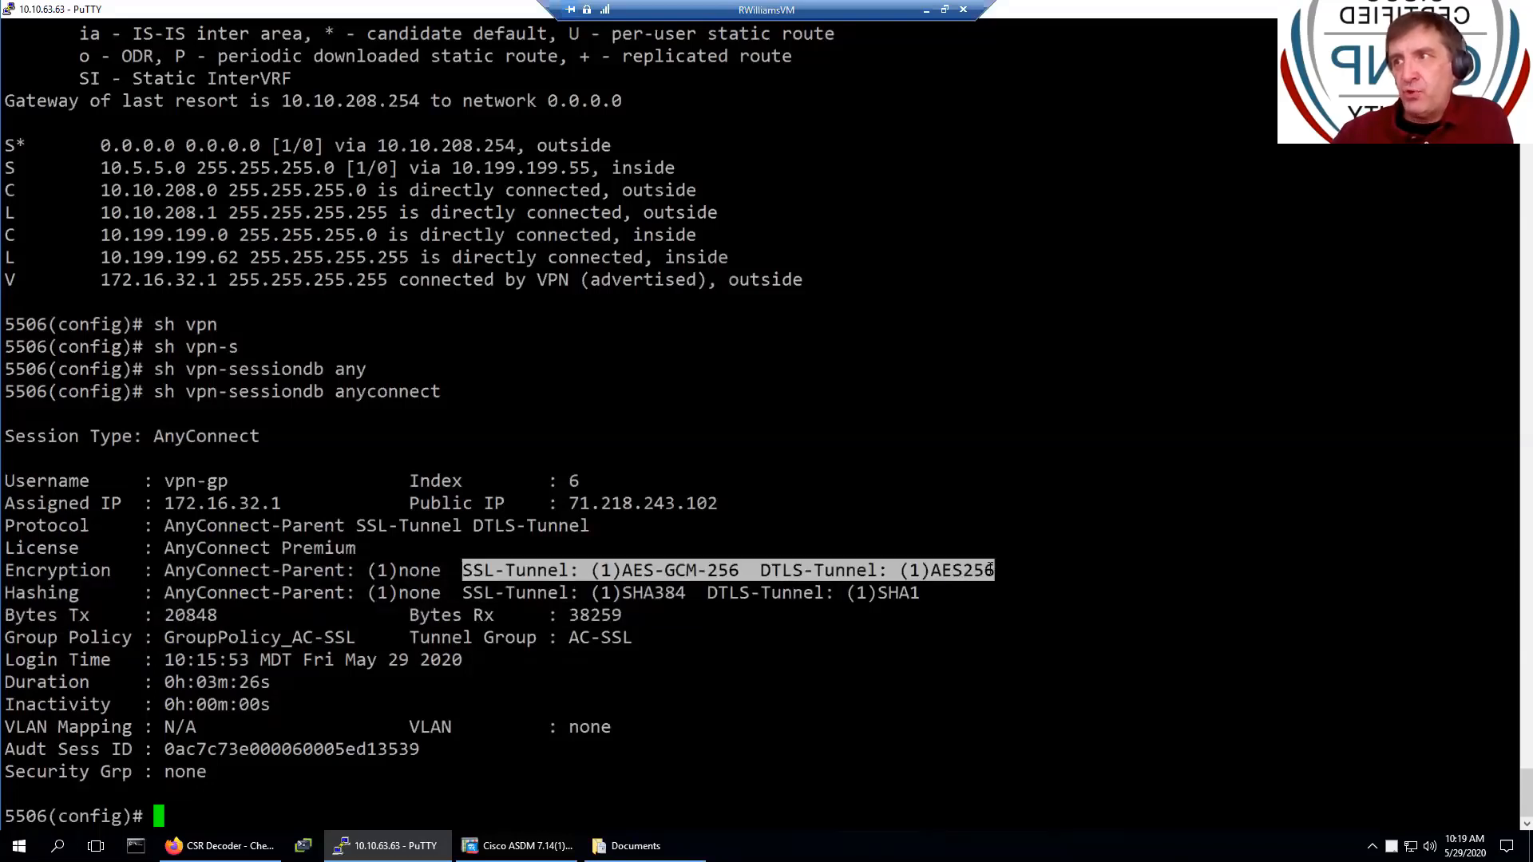
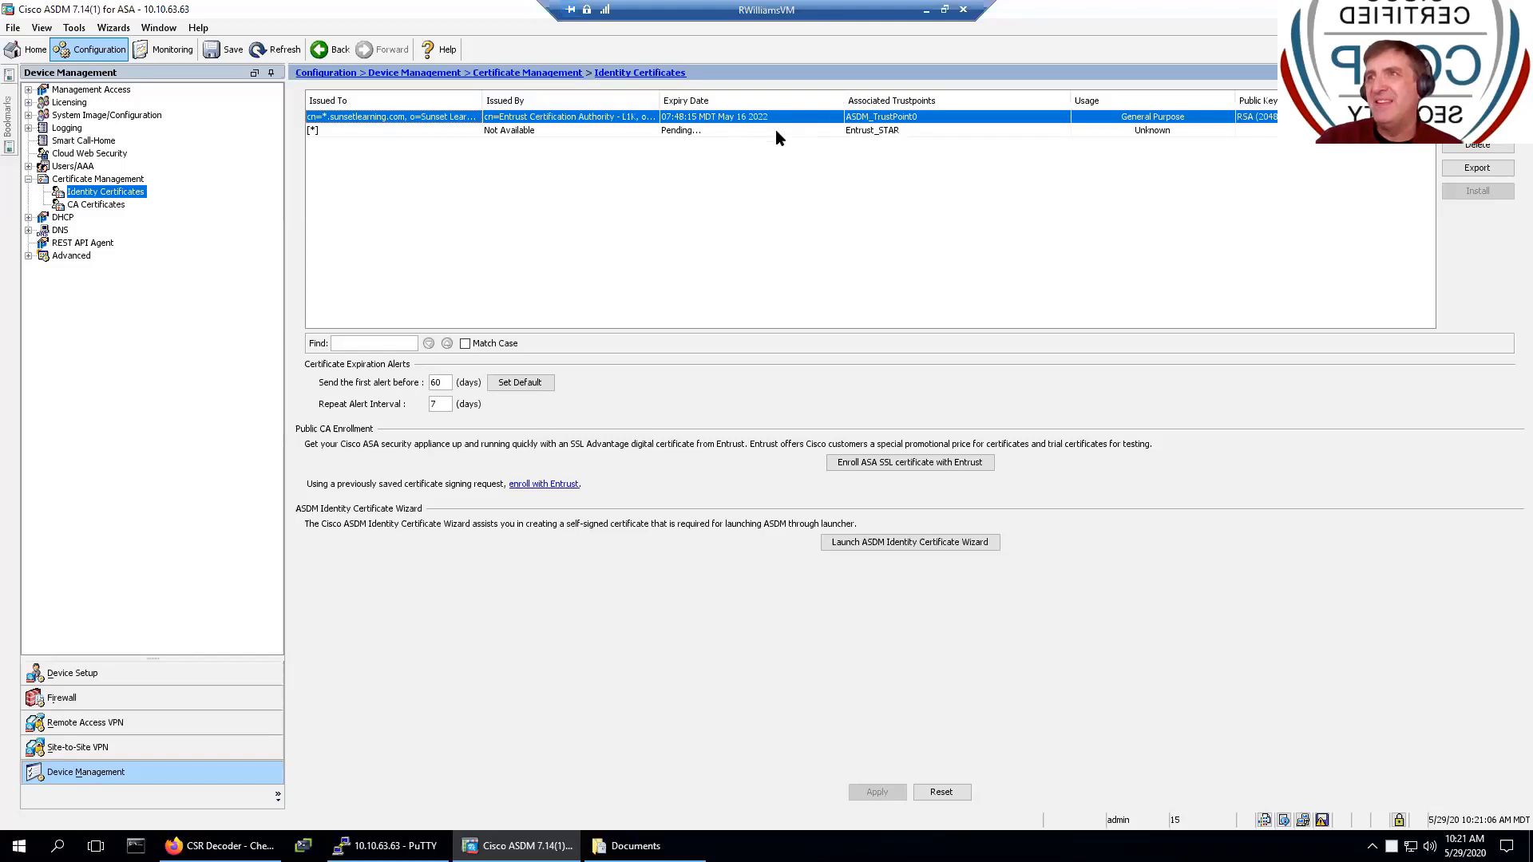
- Export the ASDM_TrustPoint0 certificate as PKCS12 to entrust_pkcs12.txt with a confirmed passphrase, then send it to the ASA
{"action": "left_click", "coordinate": [1485, 169]}
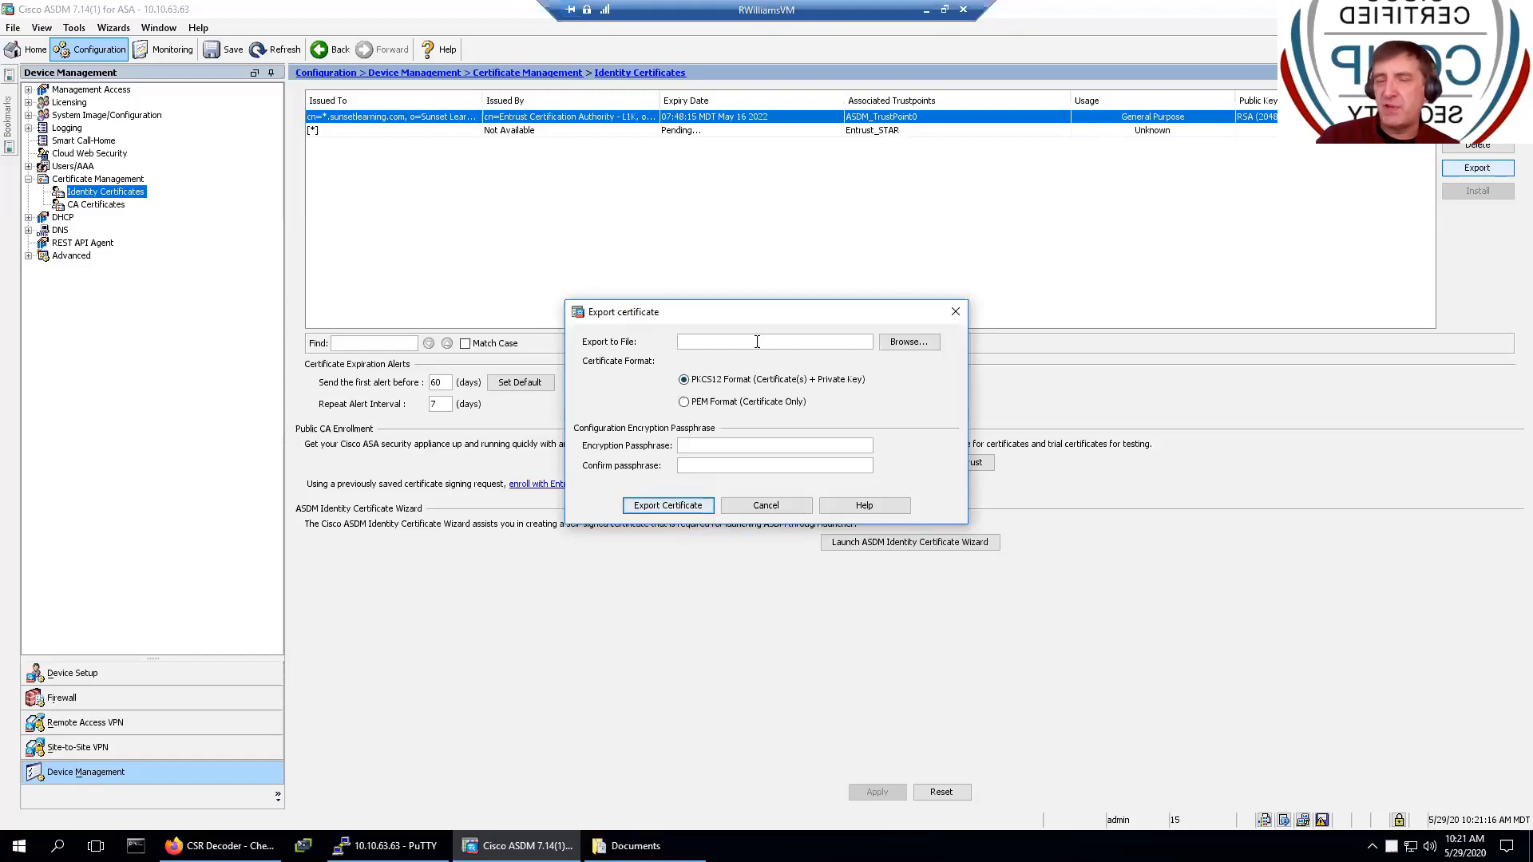
{"action": "type", "text": "entrust"}
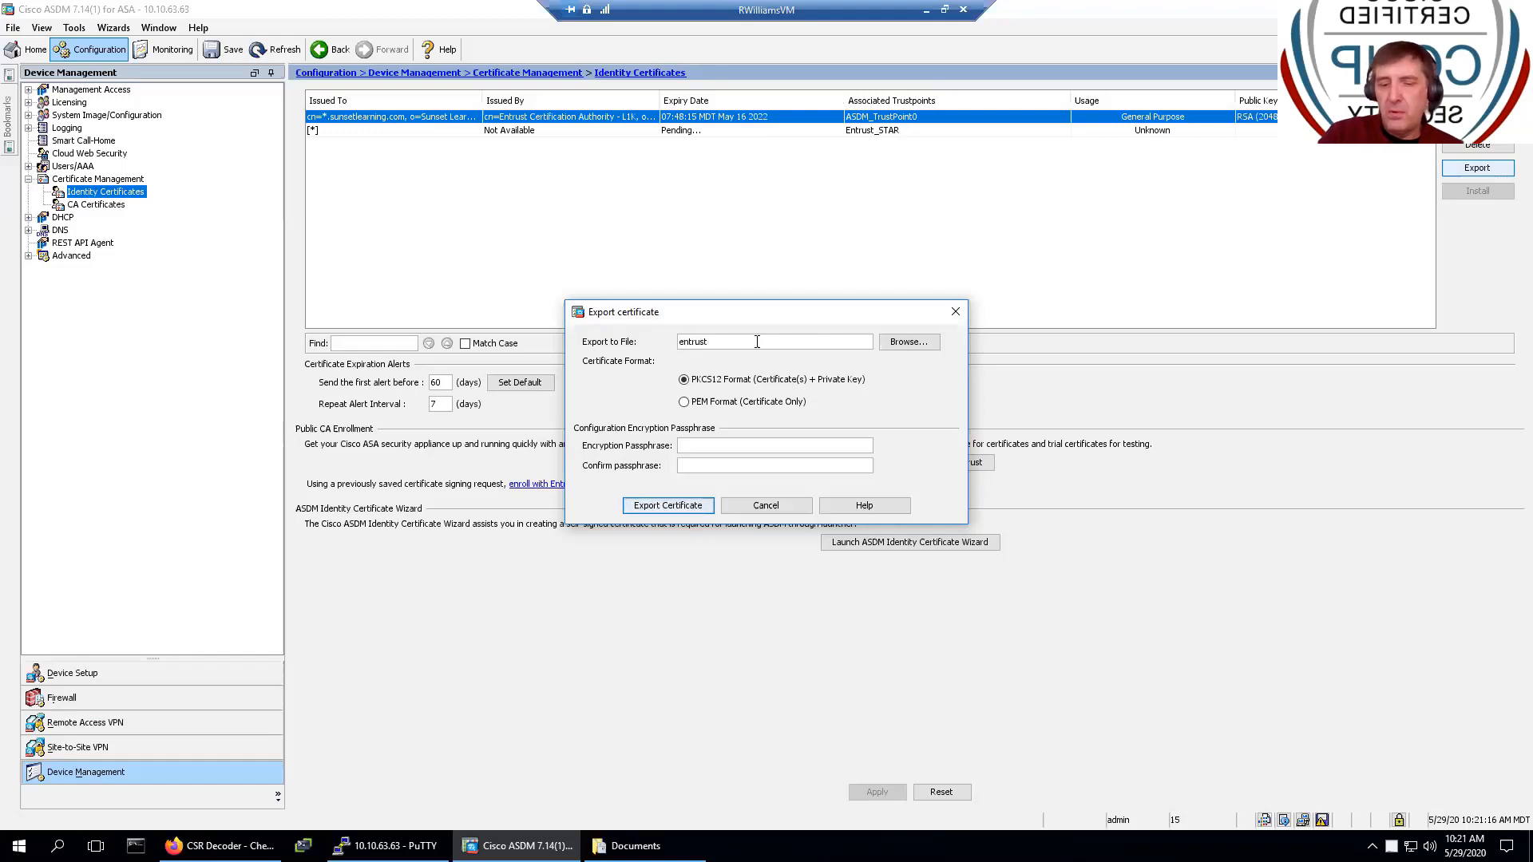
{"action": "type", "text": "_pk"}
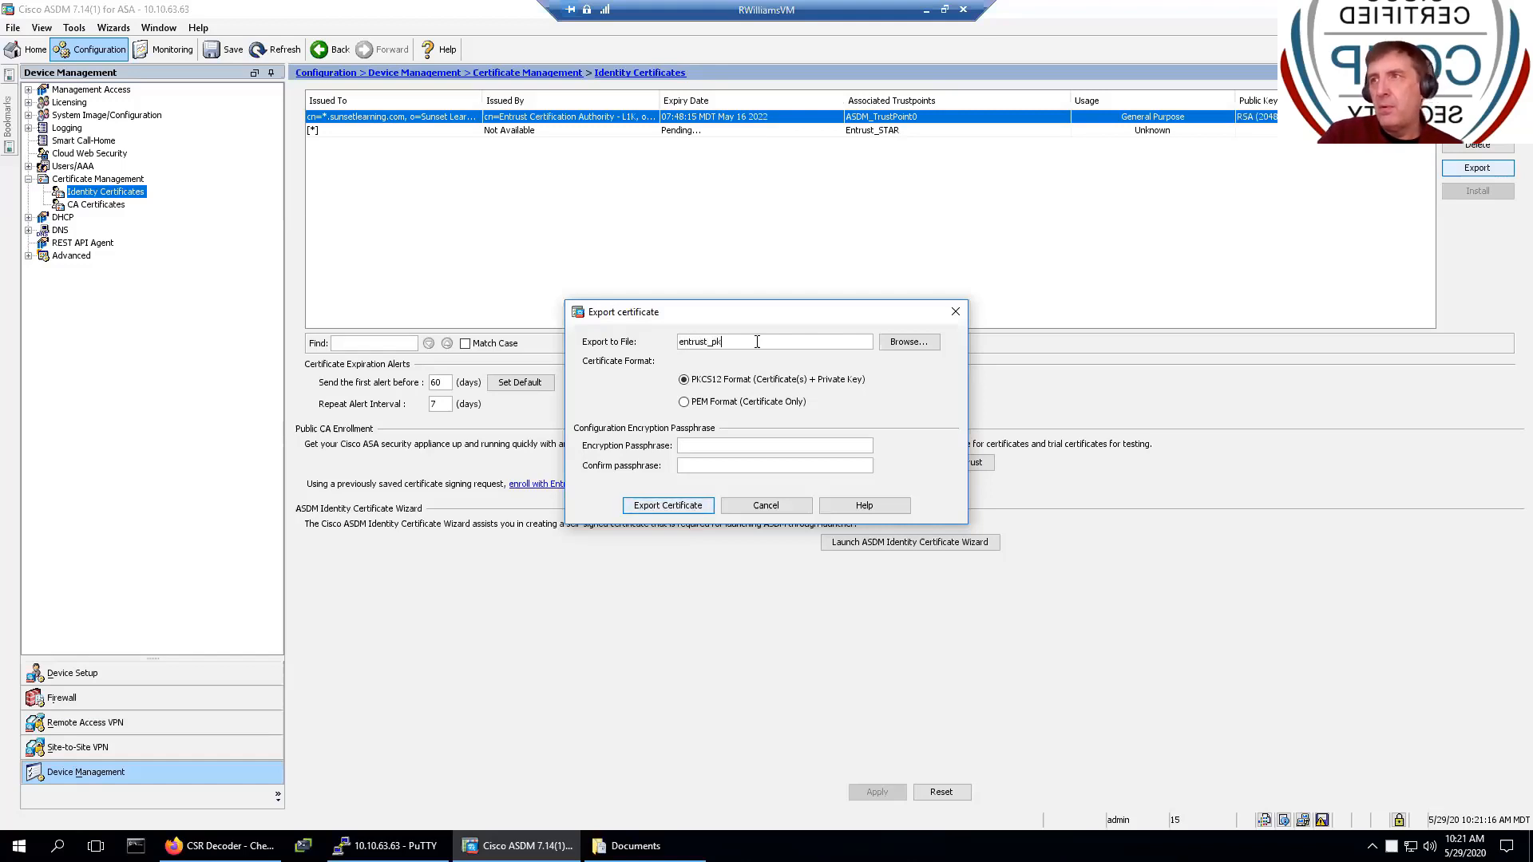
{"action": "type", "text": "cs"}
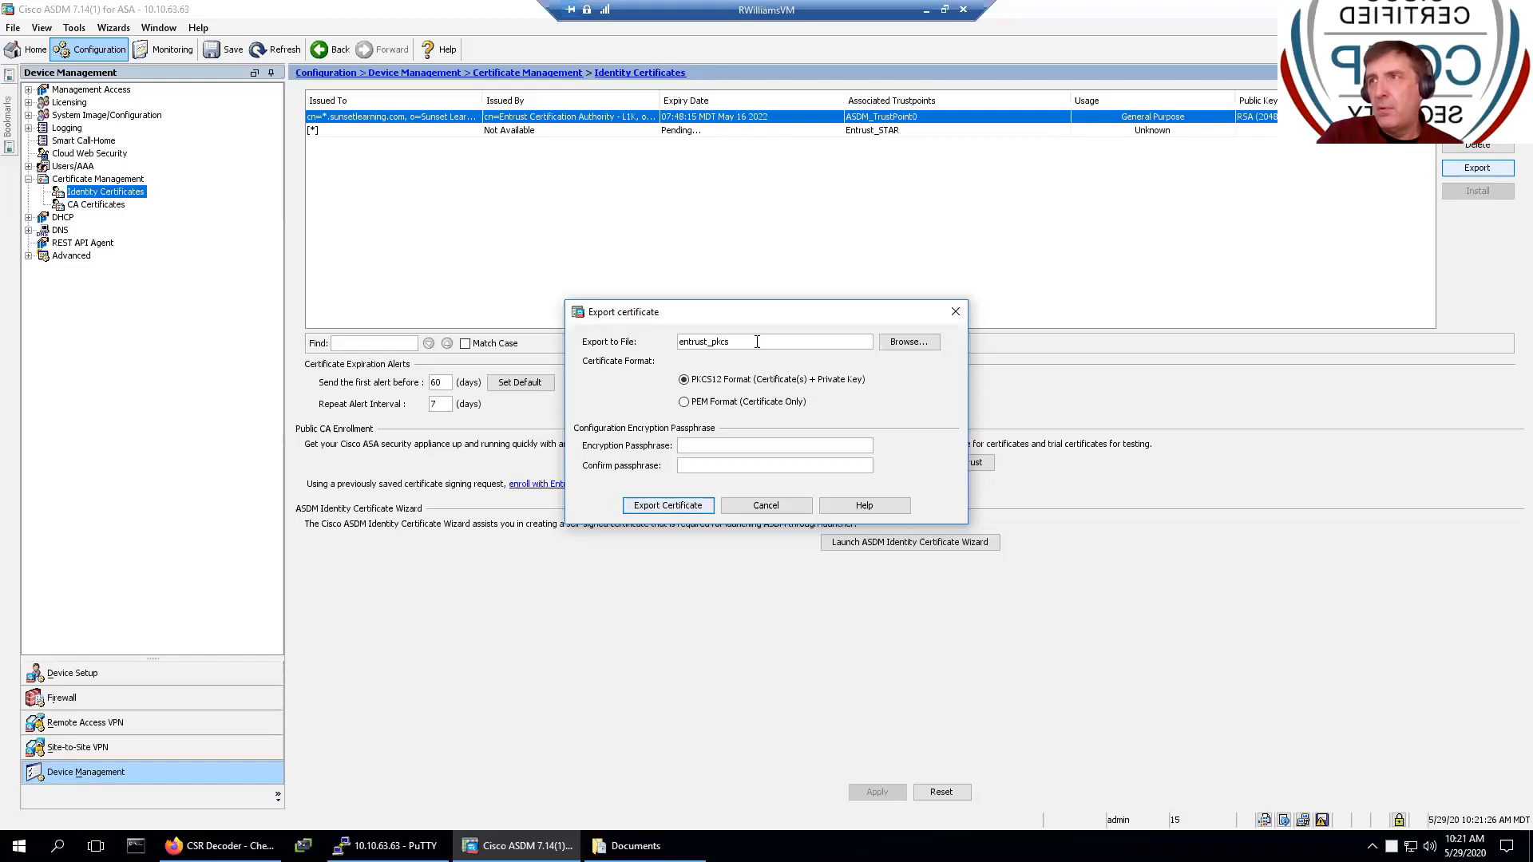
{"action": "type", "text": "12.txt"}
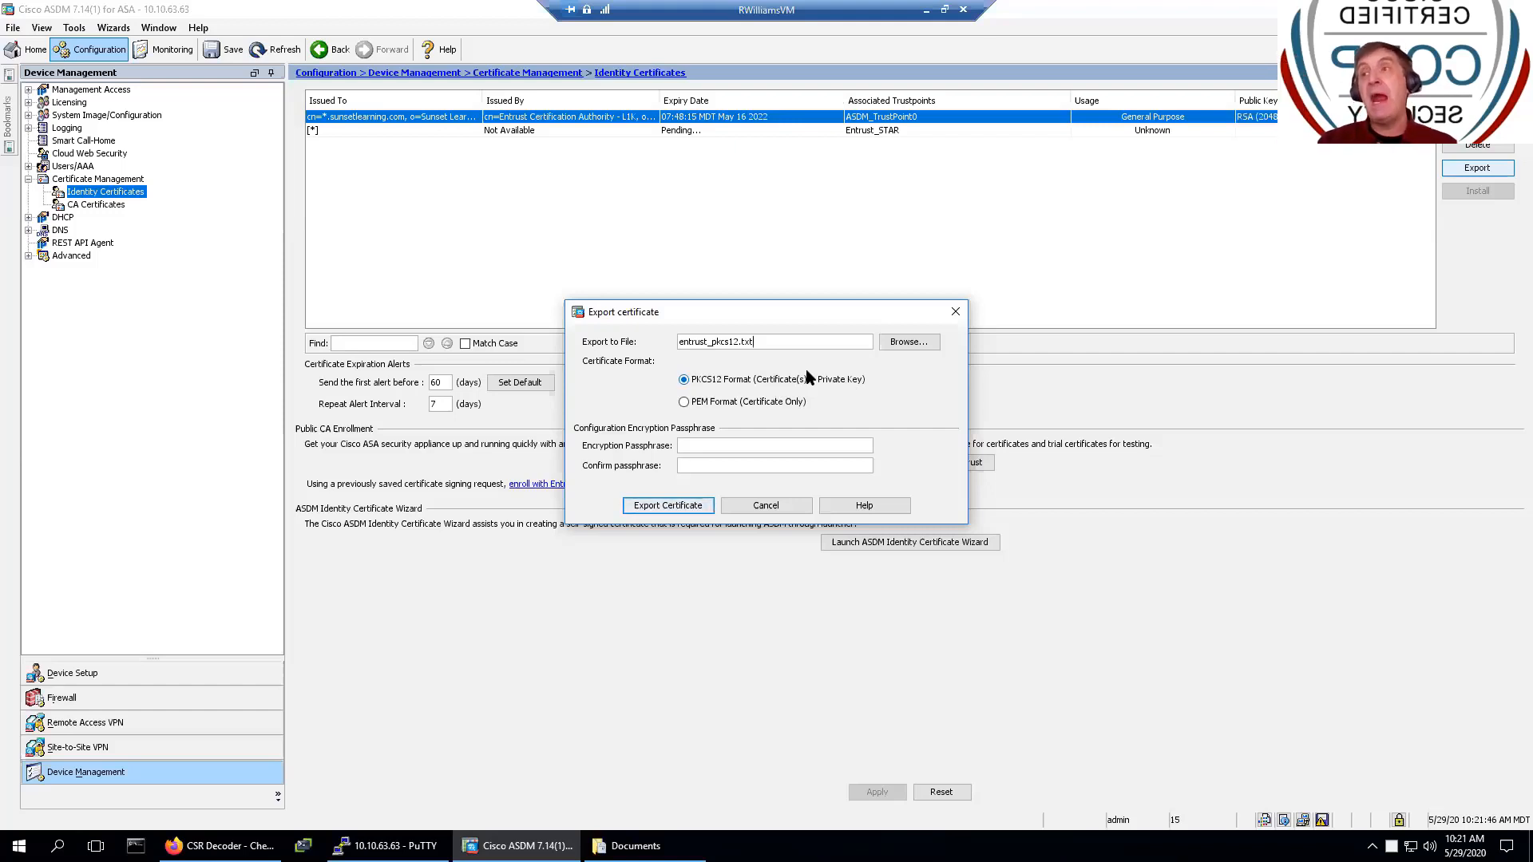
{"action": "left_click", "coordinate": [762, 445]}
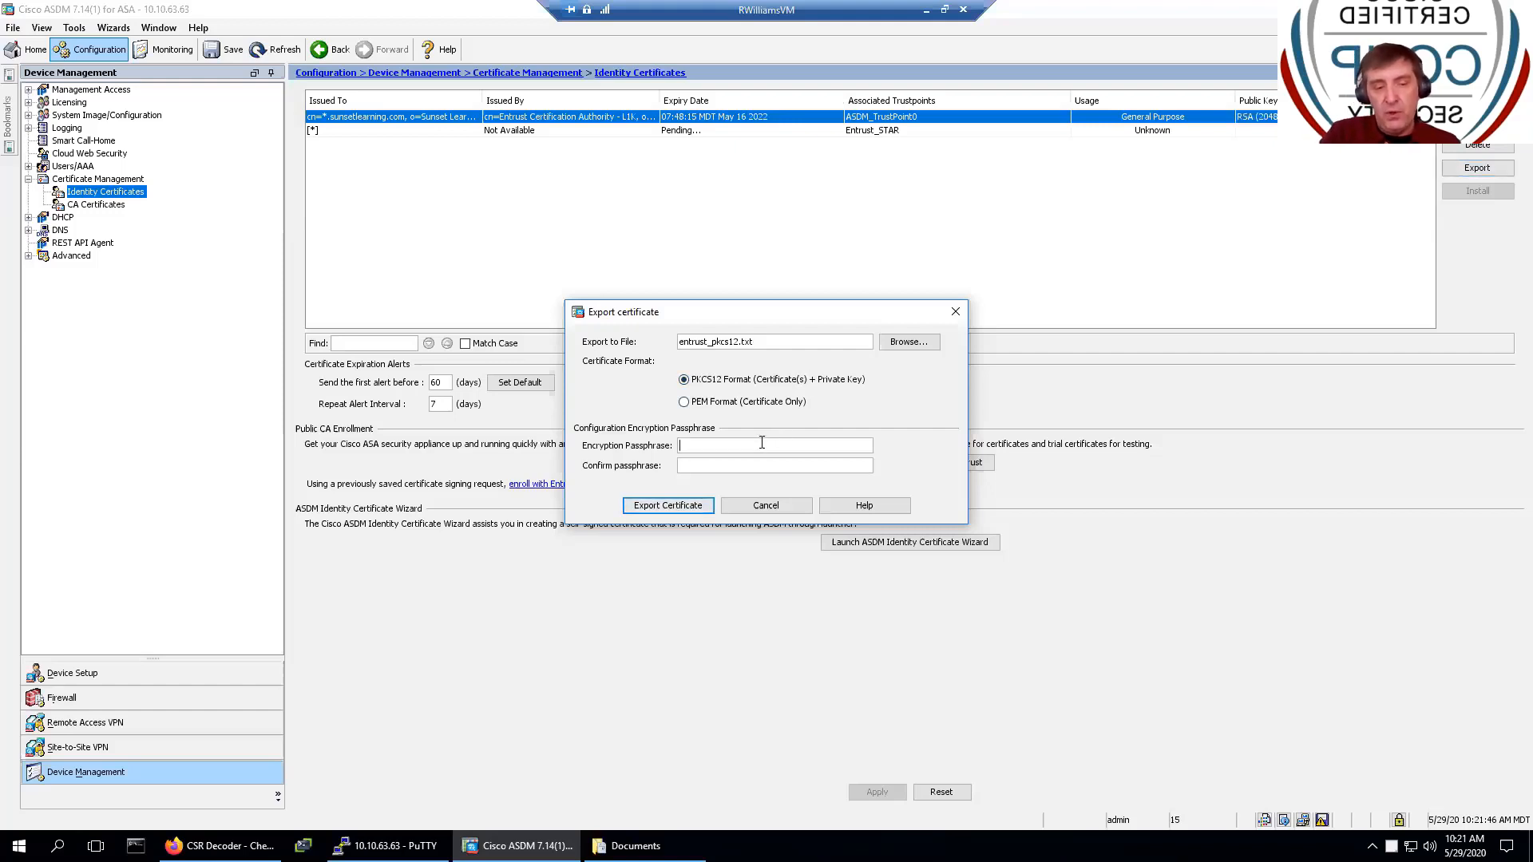
{"action": "type", "text": "•••••••••"}
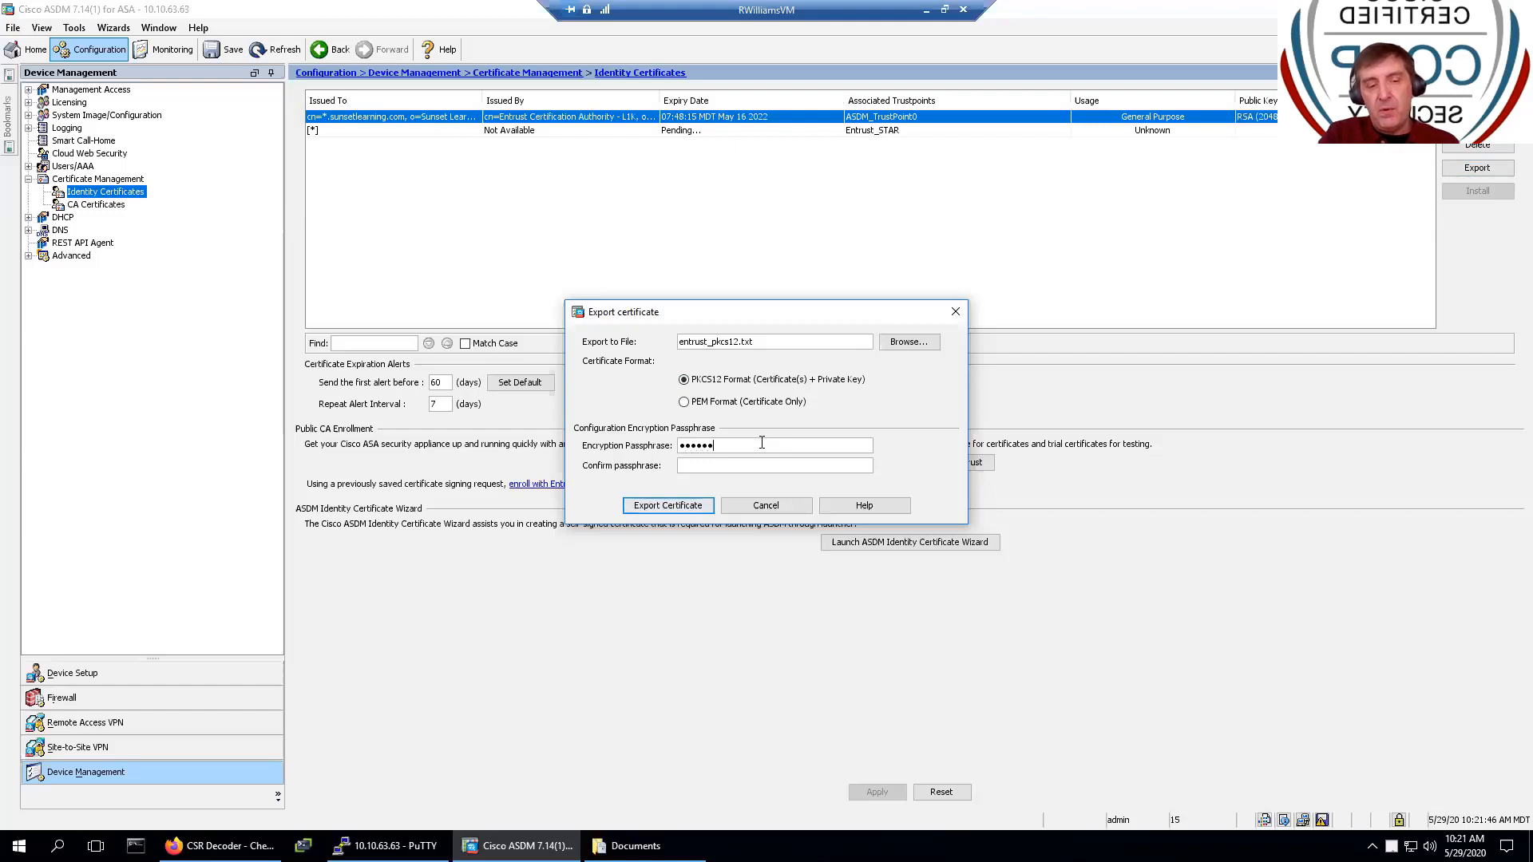
{"action": "key", "text": "Tab"}
{"action": "type", "text": "•••••••••"}
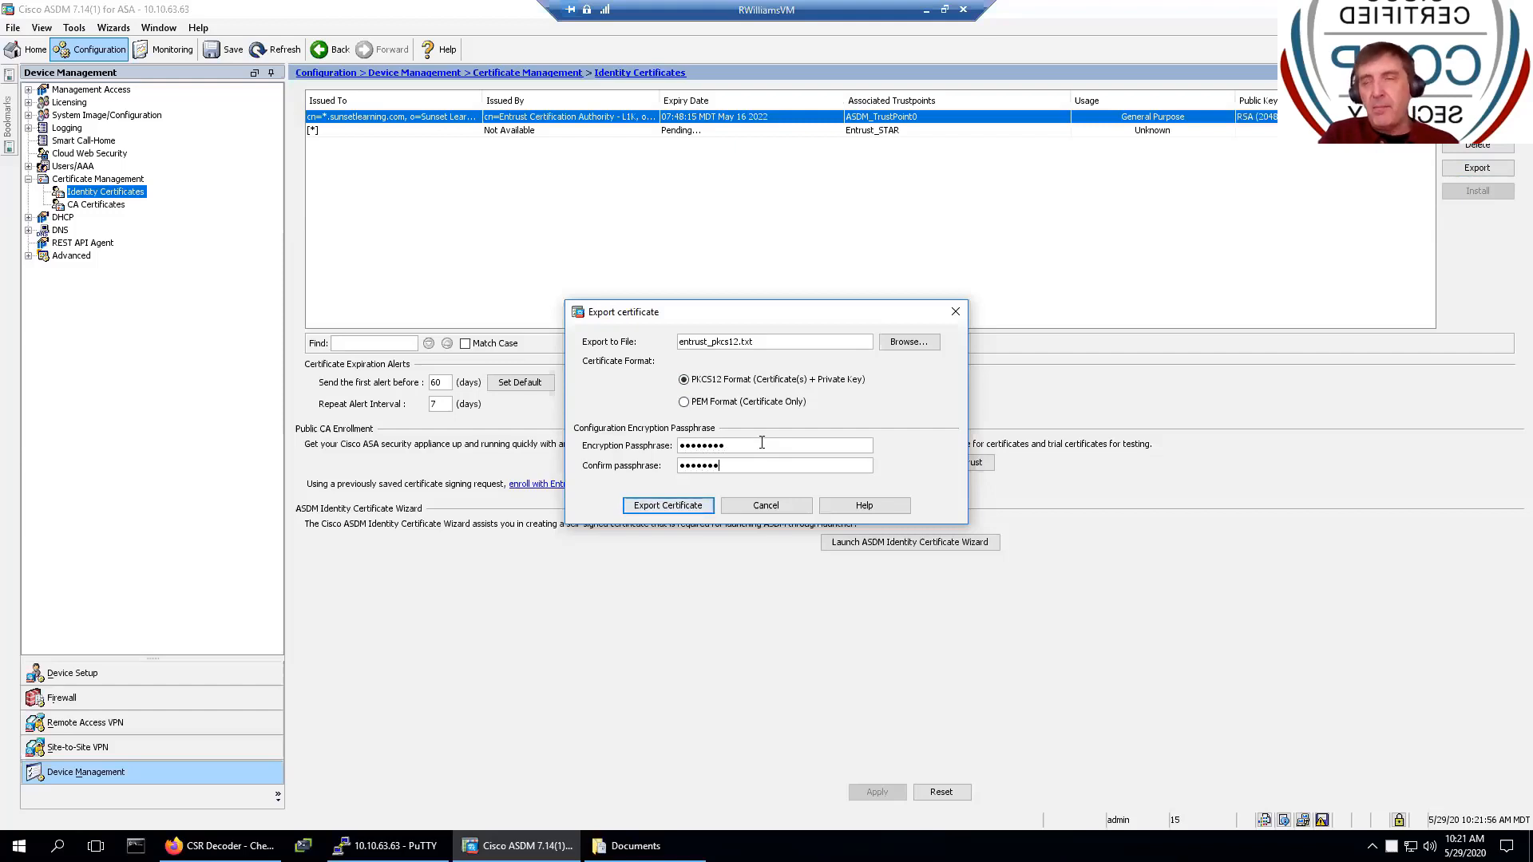
{"action": "left_click", "coordinate": [684, 506]}
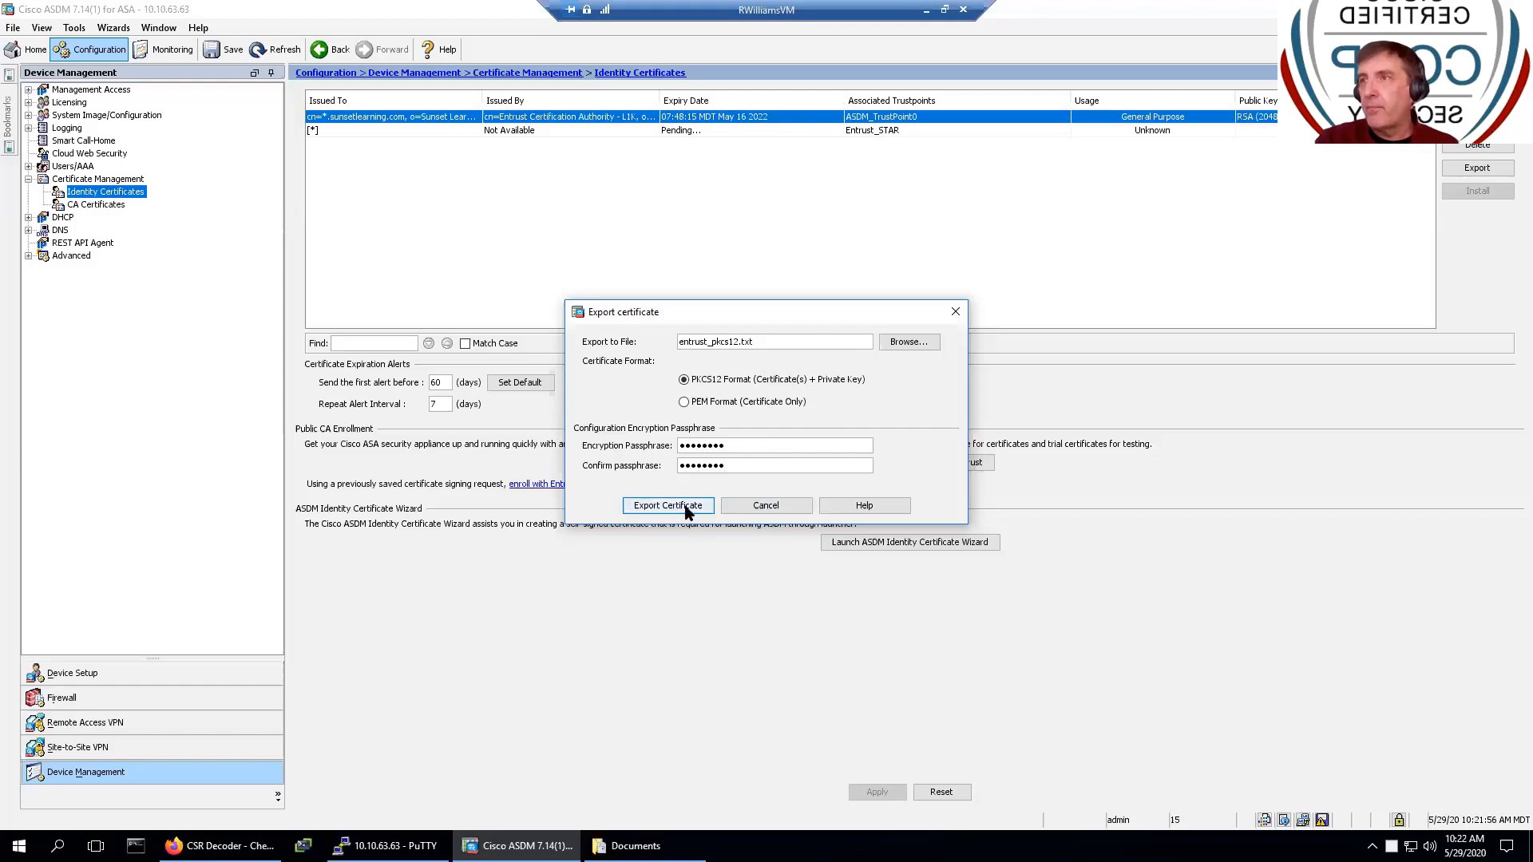
{"action": "left_click", "coordinate": [677, 576]}
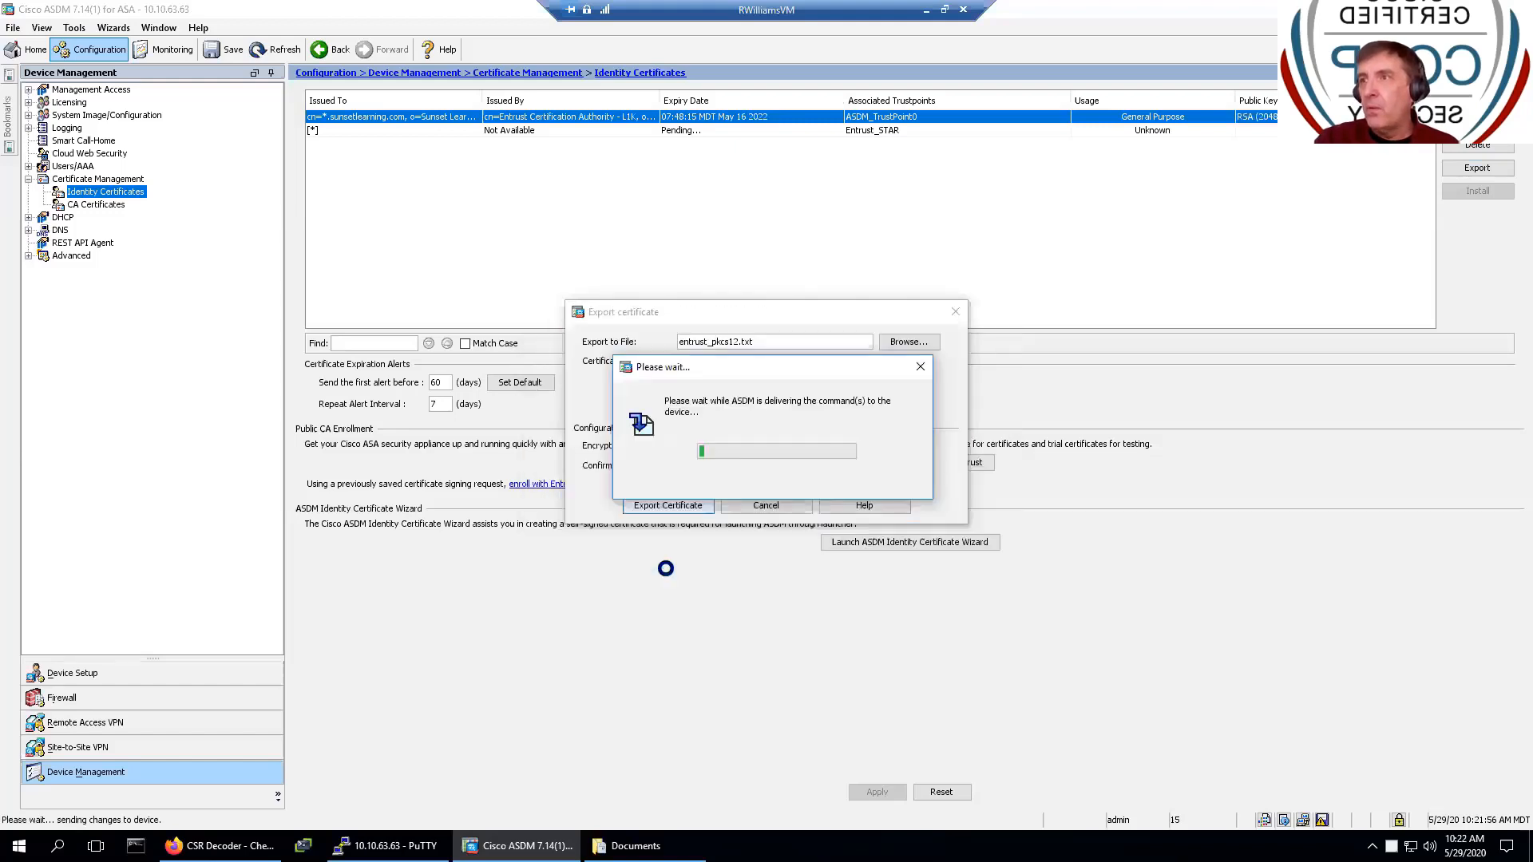
{"action": "left_click", "coordinate": [773, 471]}
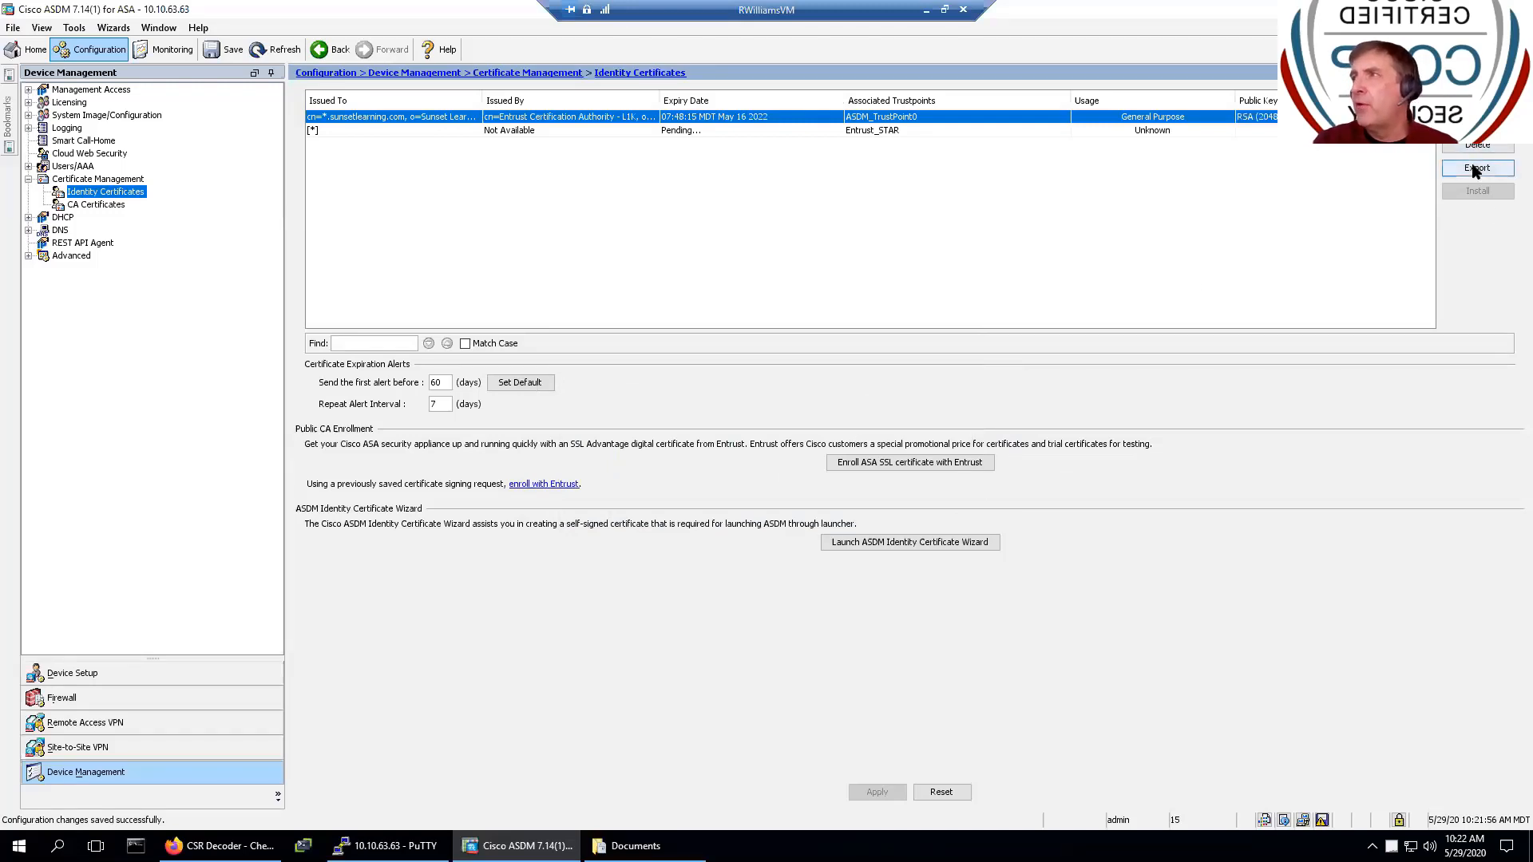
{"action": "left_click", "coordinate": [1476, 98]}
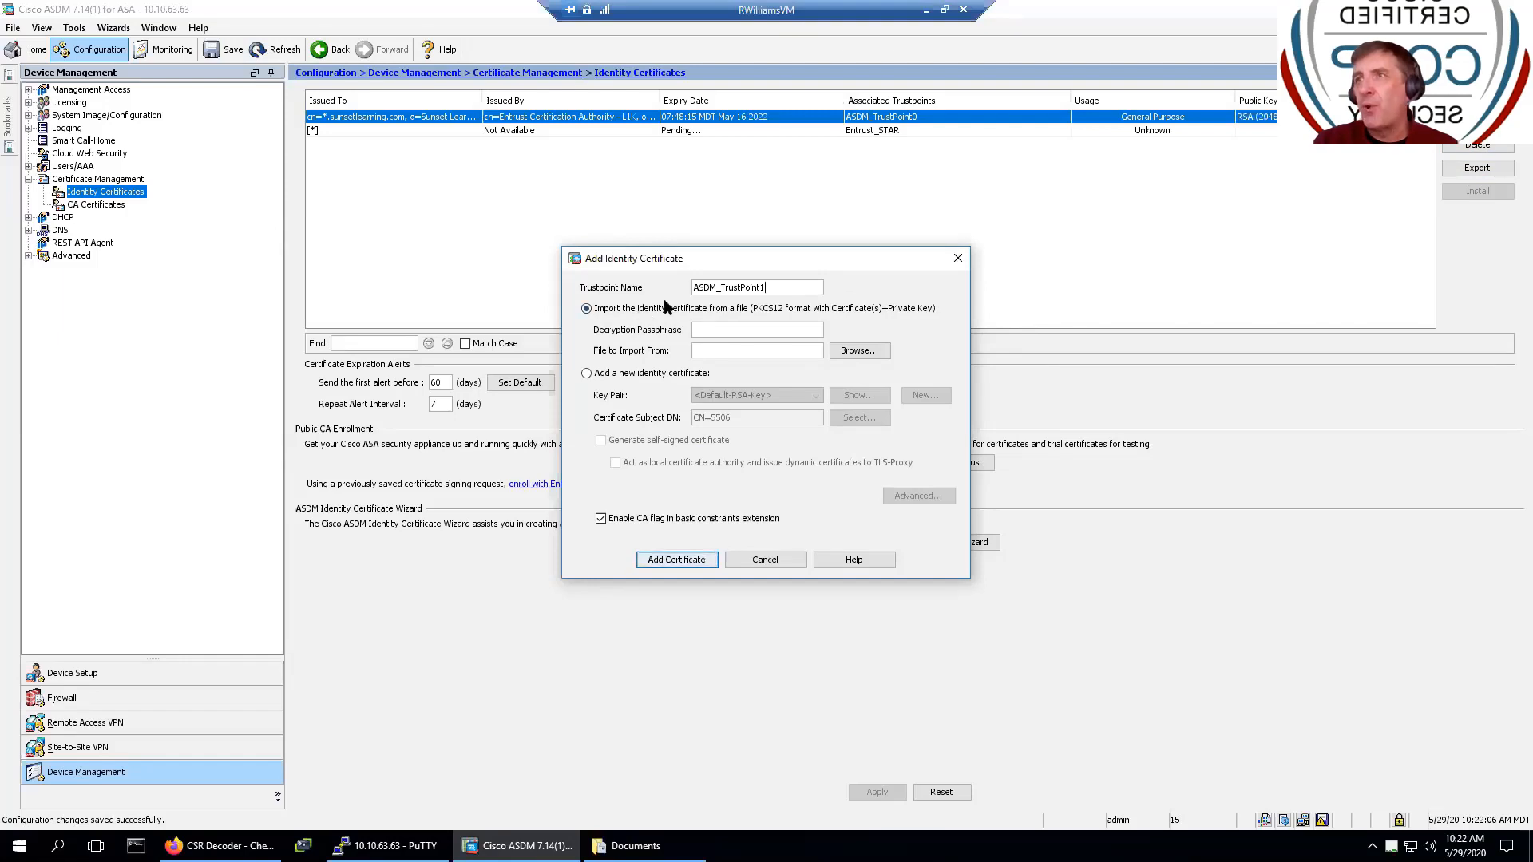
{"action": "left_click", "coordinate": [740, 330]}
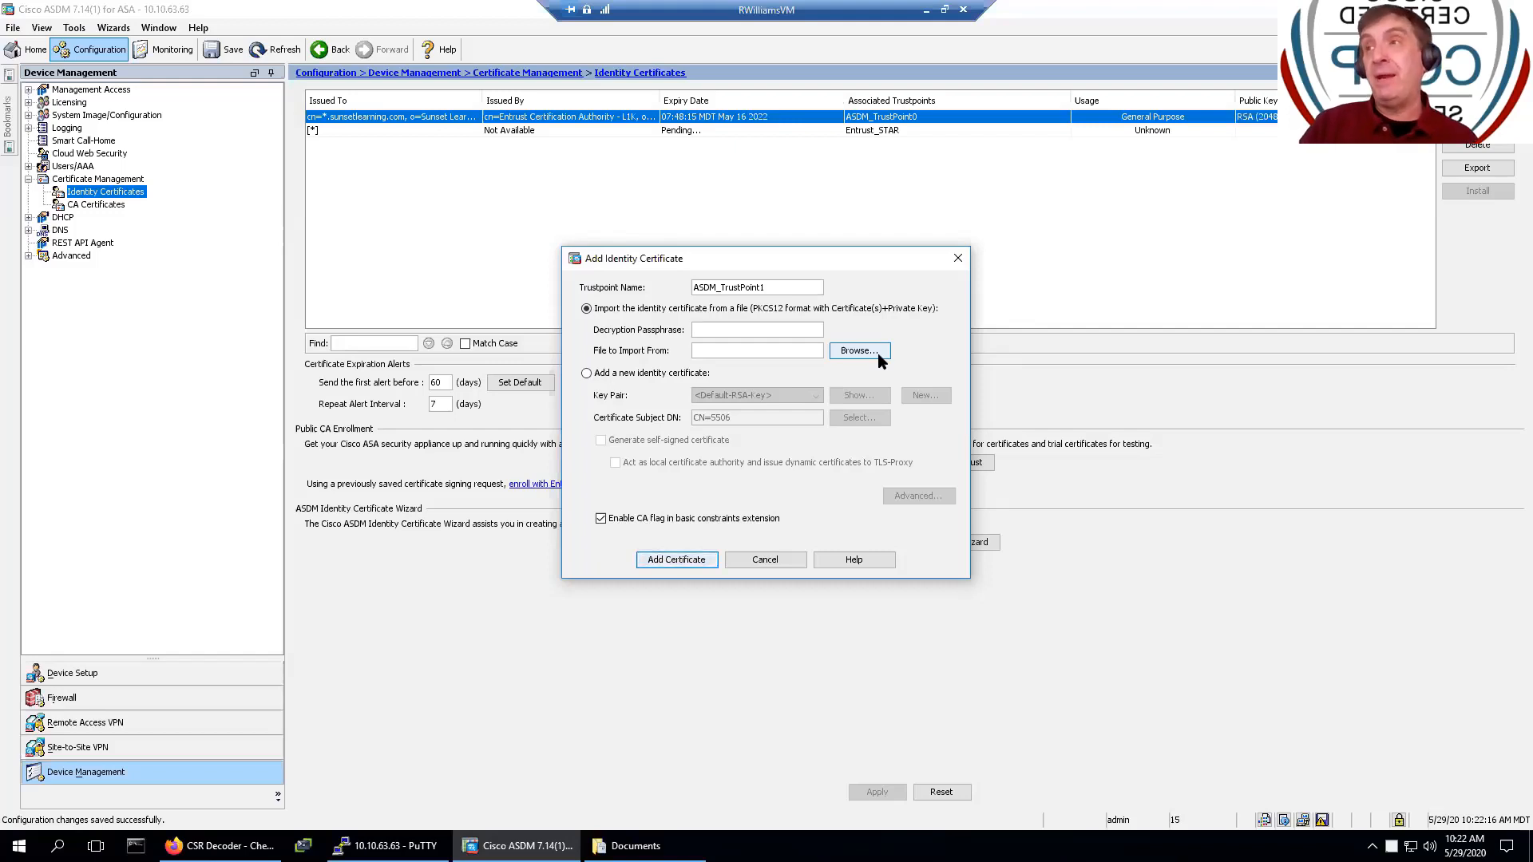
{"action": "left_click", "coordinate": [779, 567]}
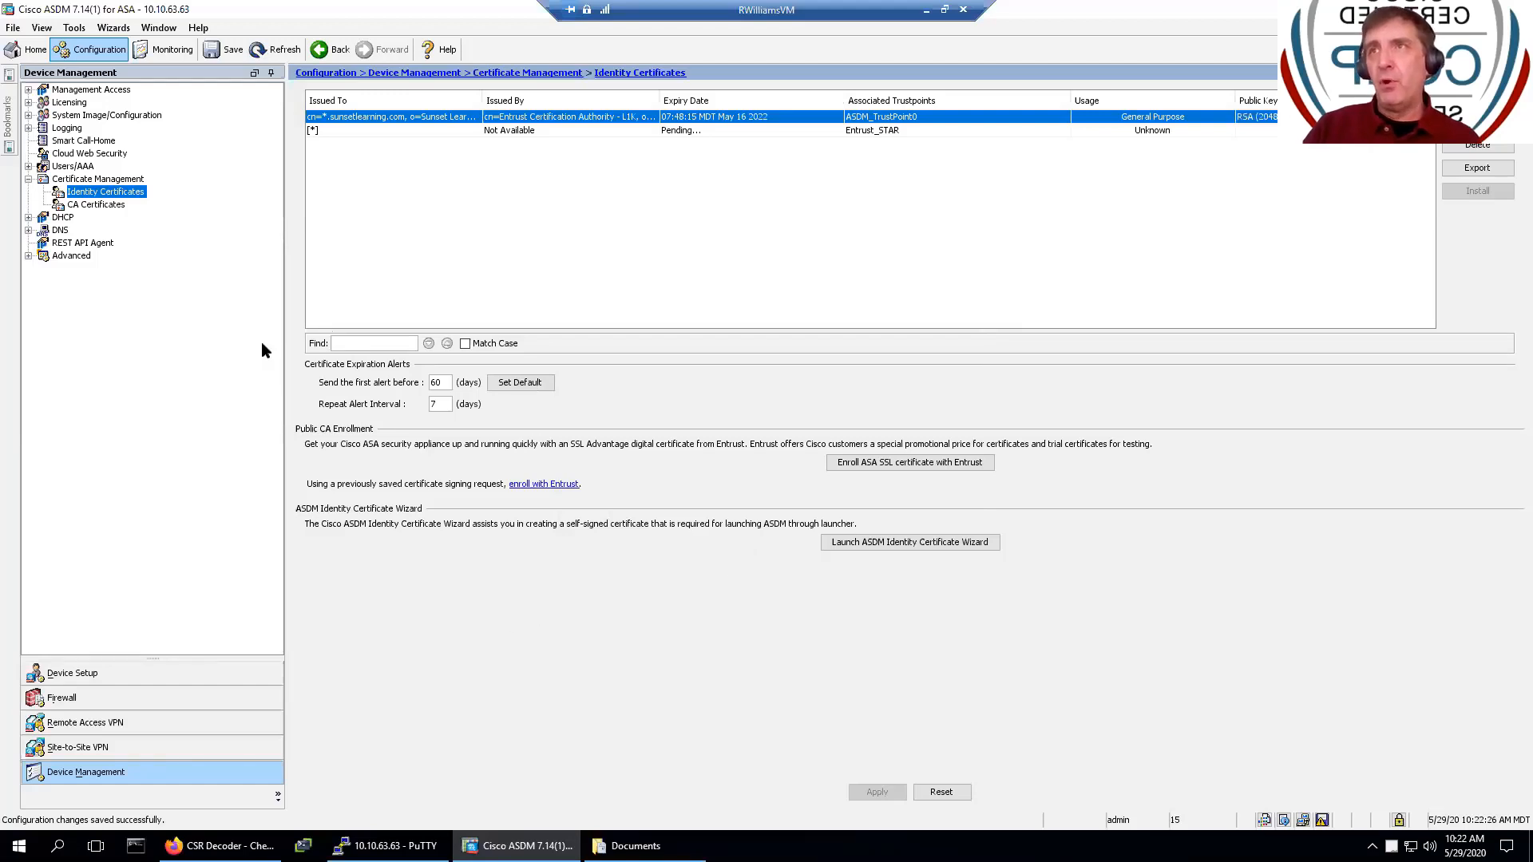
- Set a Backup All configuration backup to Documents as 5506-bak, check the SSL VPN options, then close it
{"action": "left_click", "coordinate": [80, 29]}
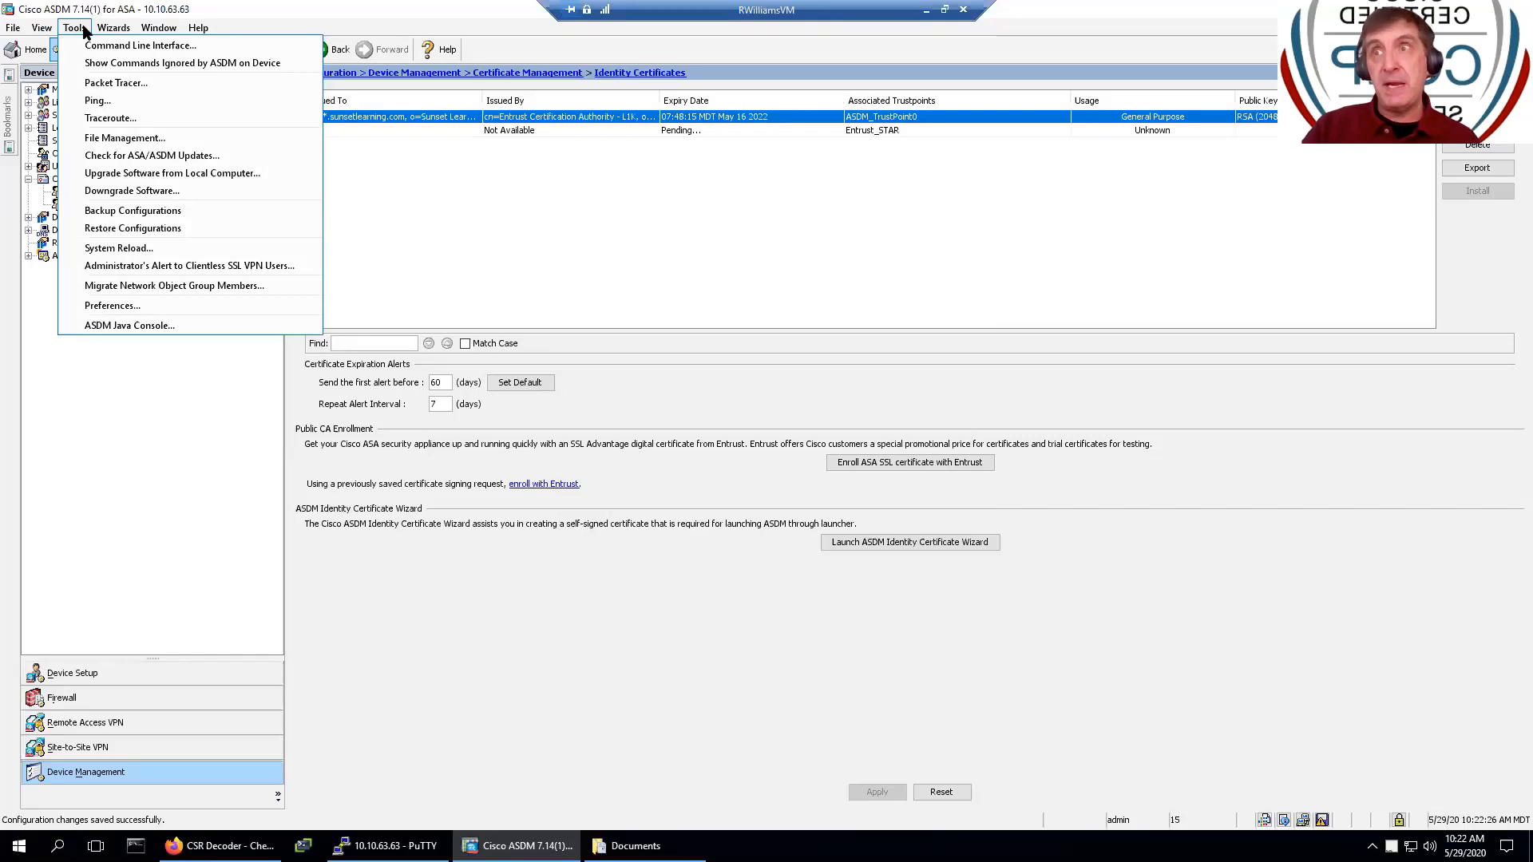
{"action": "left_click", "coordinate": [98, 211]}
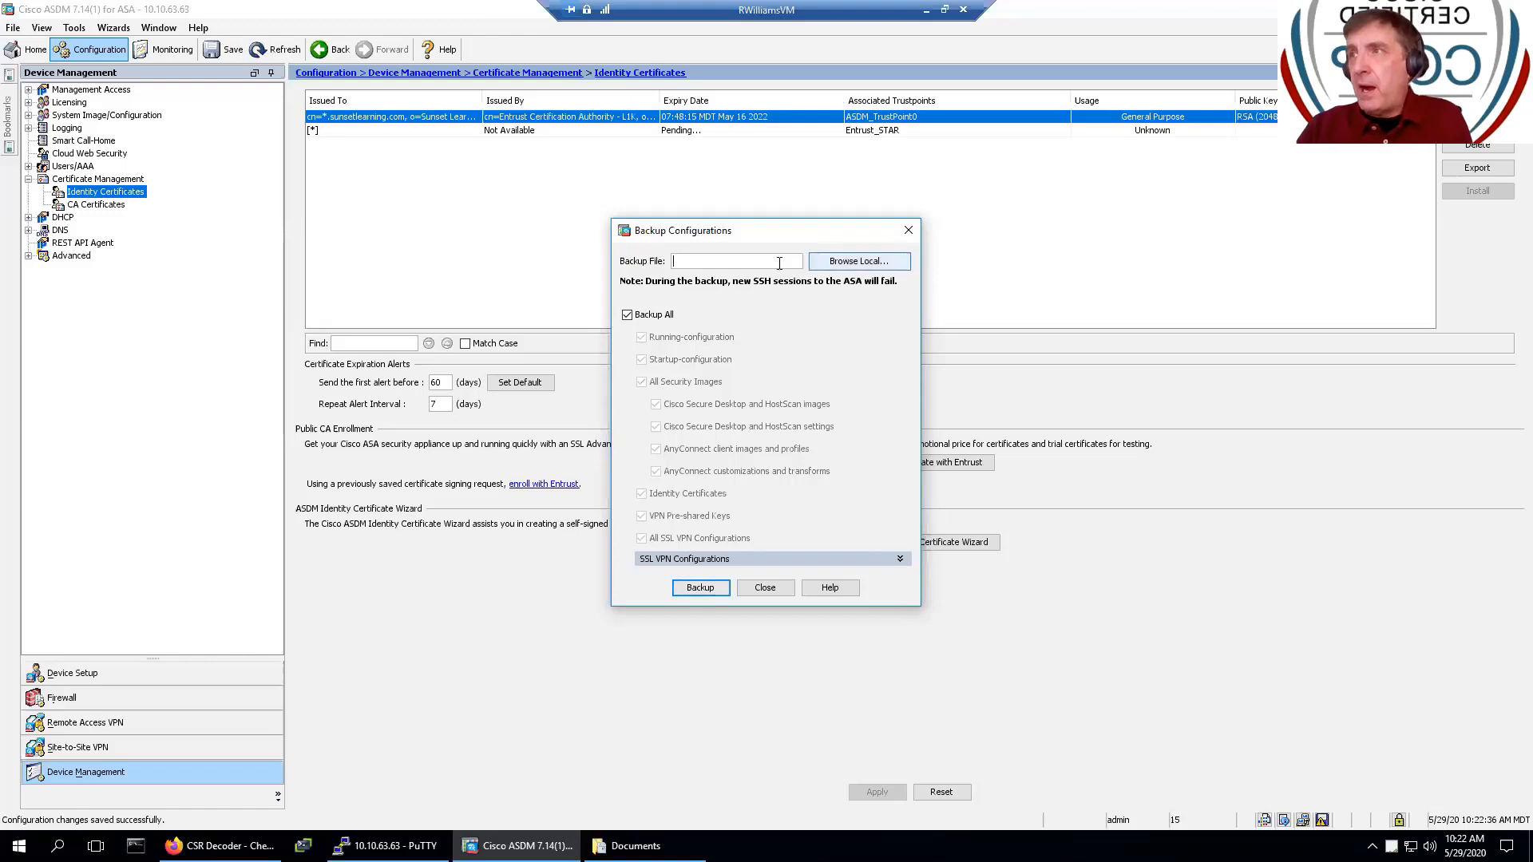
{"action": "left_click", "coordinate": [857, 261]}
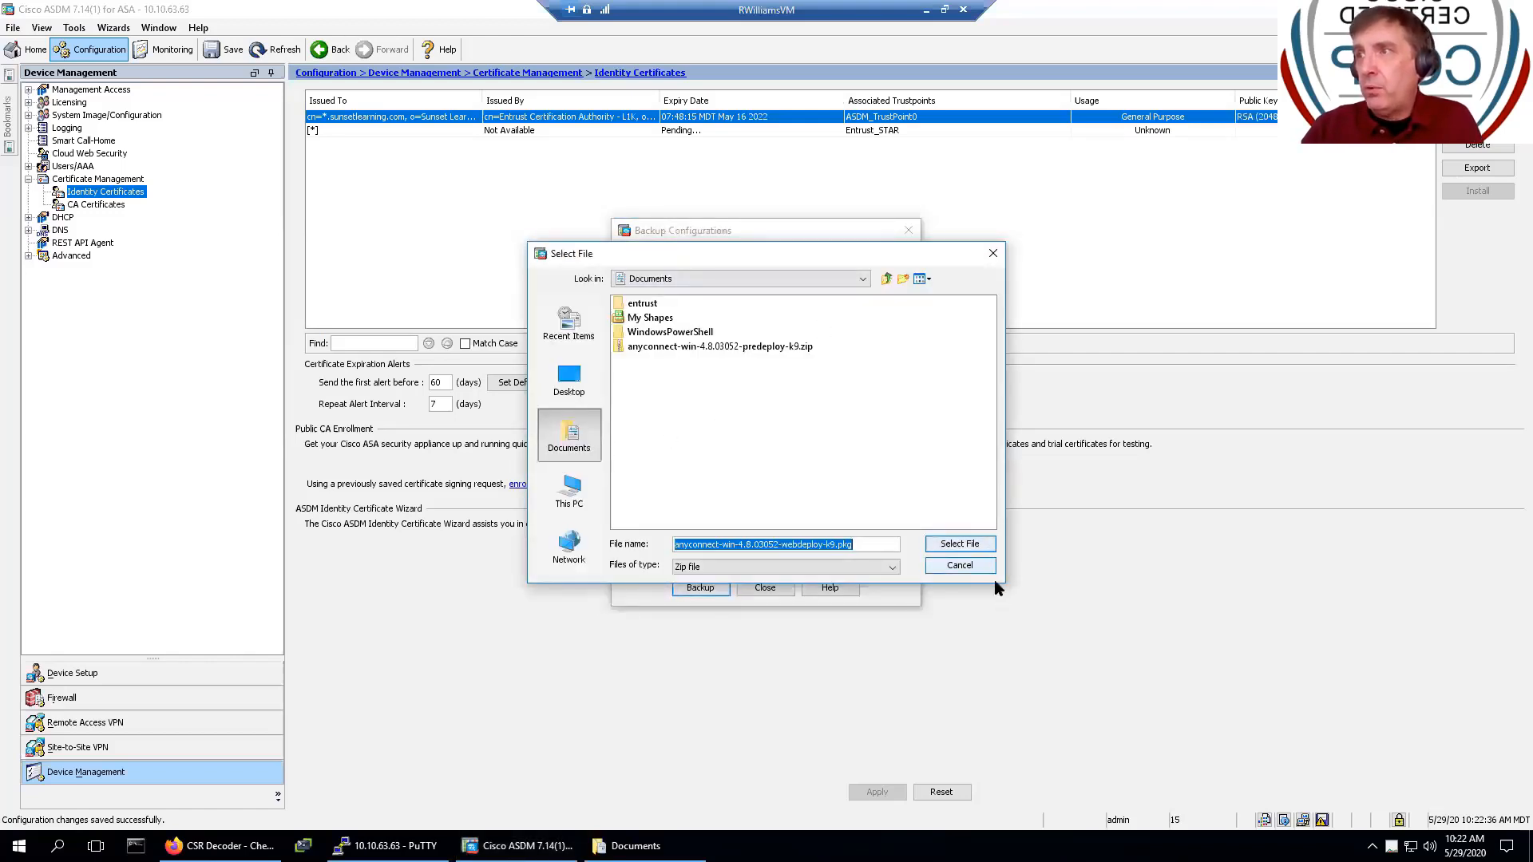
{"action": "left_click", "coordinate": [979, 551]}
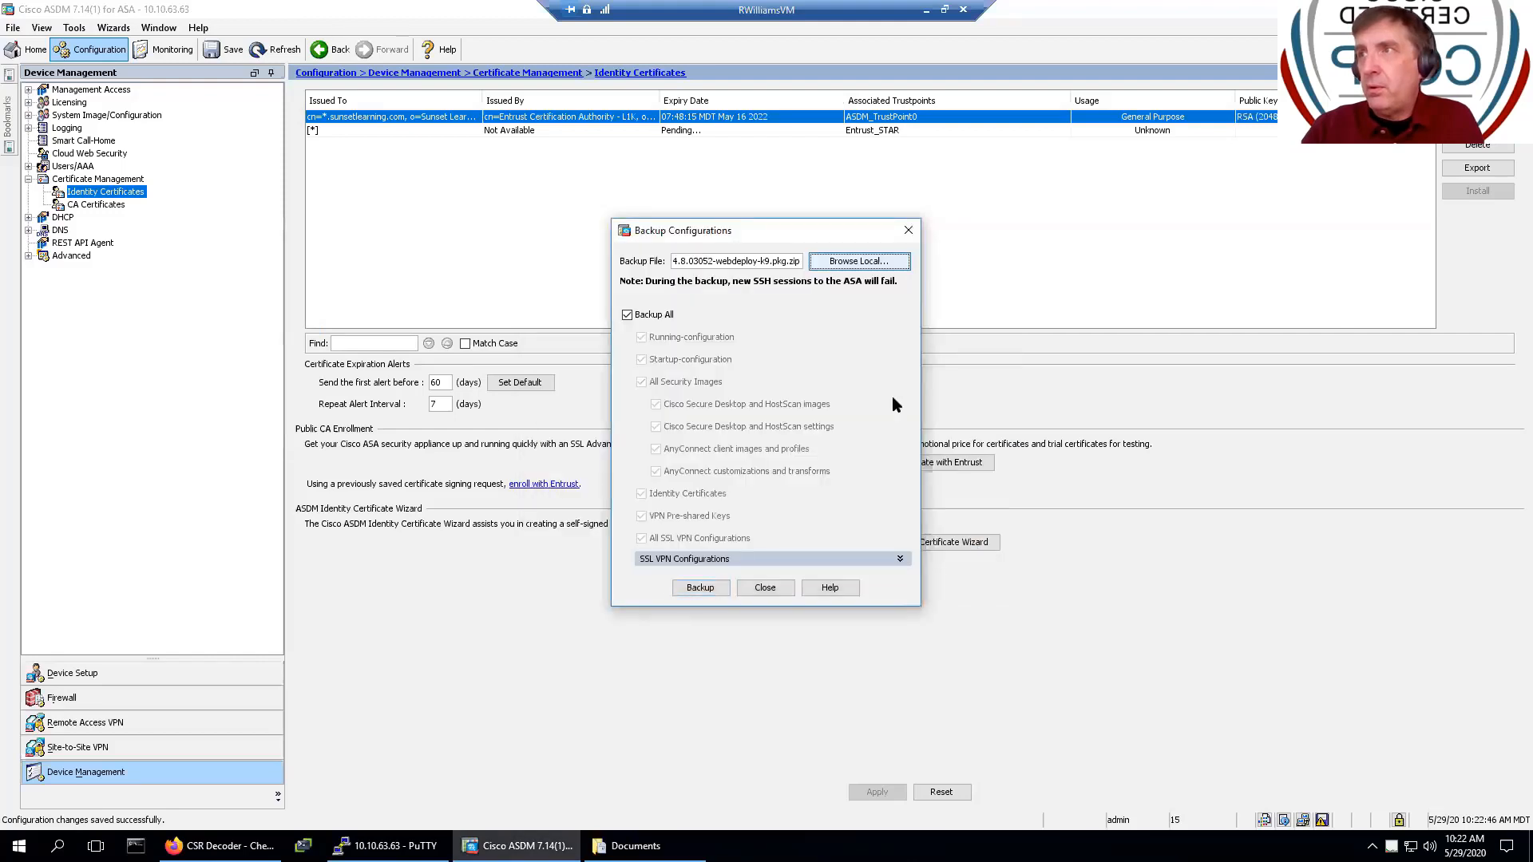
{"action": "left_click", "coordinate": [858, 261]}
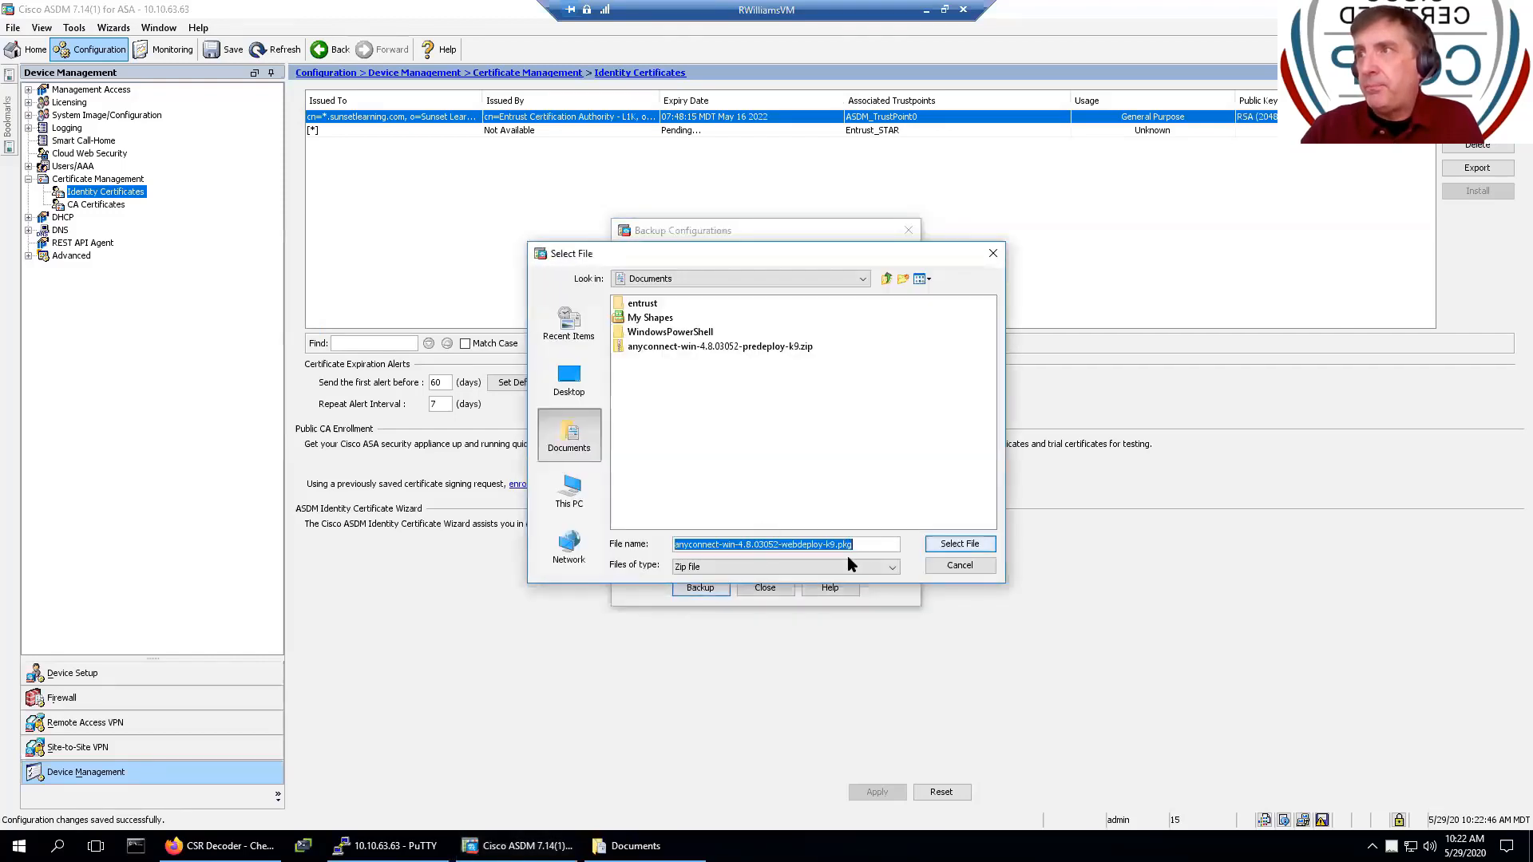
{"action": "key", "text": "BackSpace"}
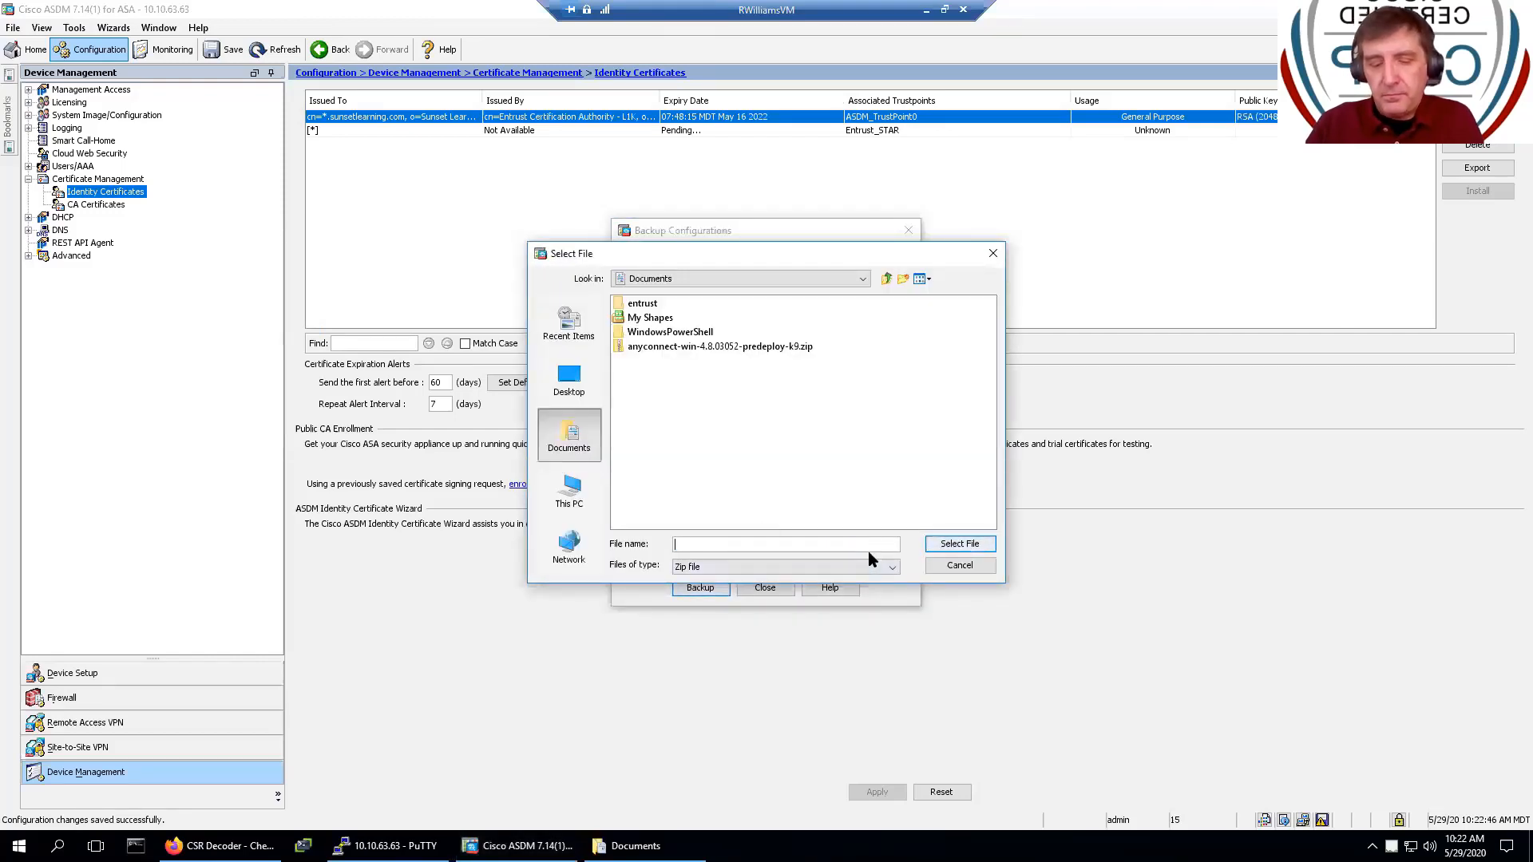
{"action": "type", "text": "550"}
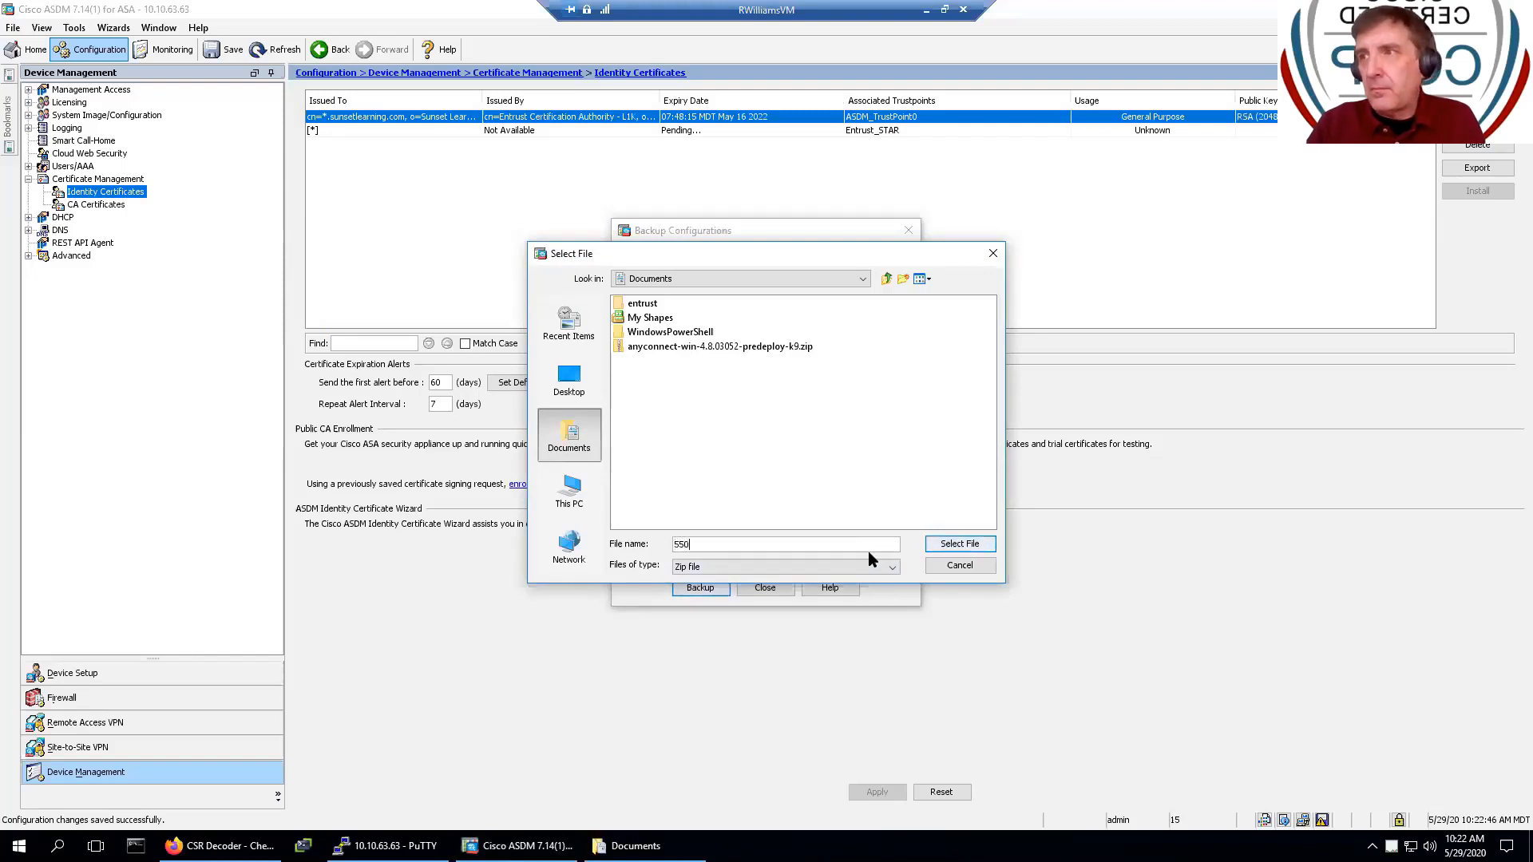
{"action": "type", "text": "6-"}
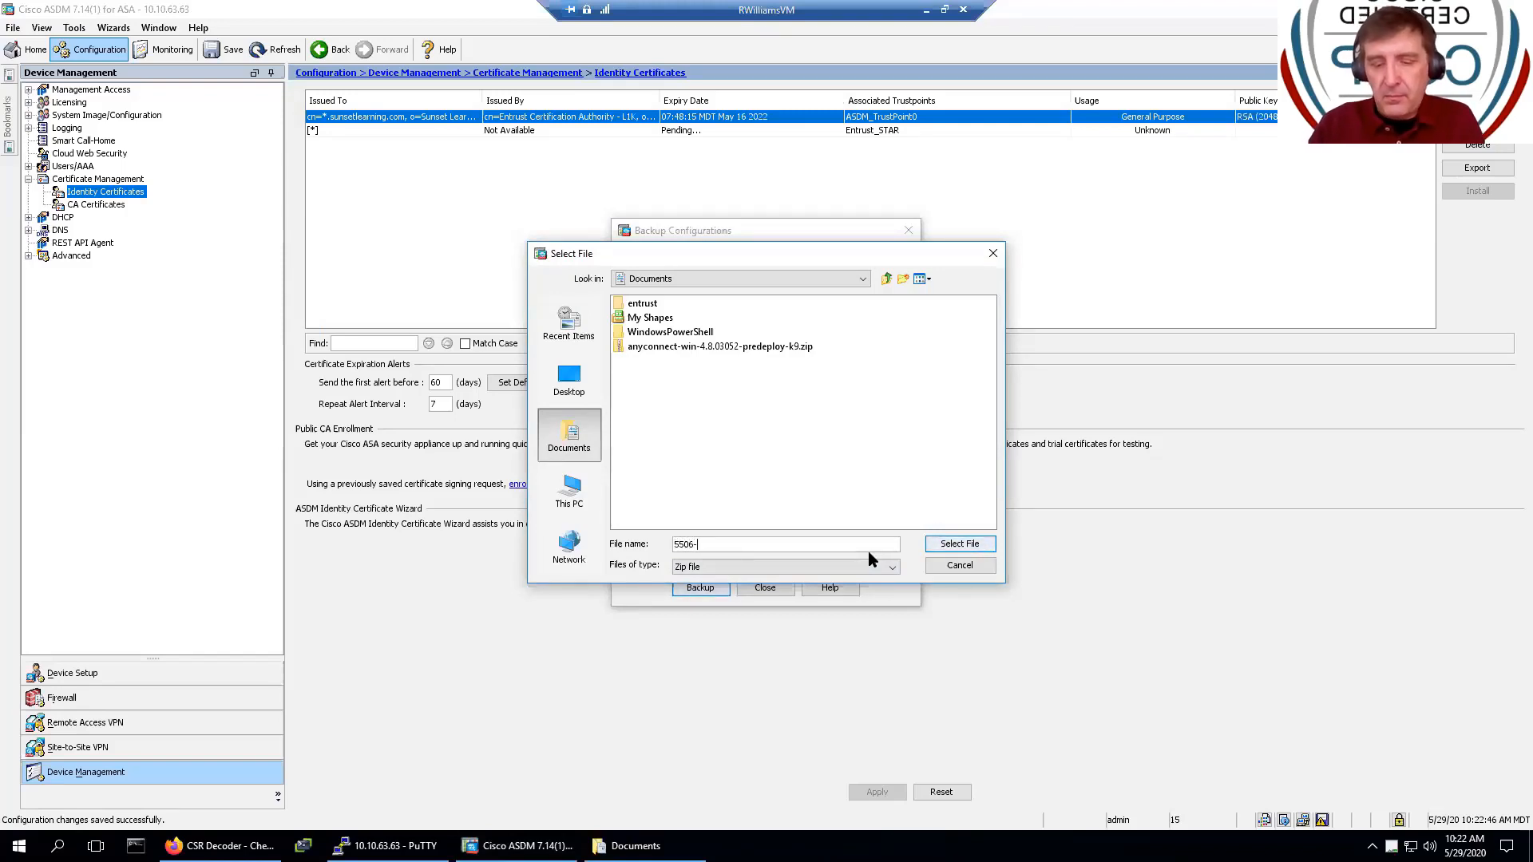
{"action": "type", "text": "bak"}
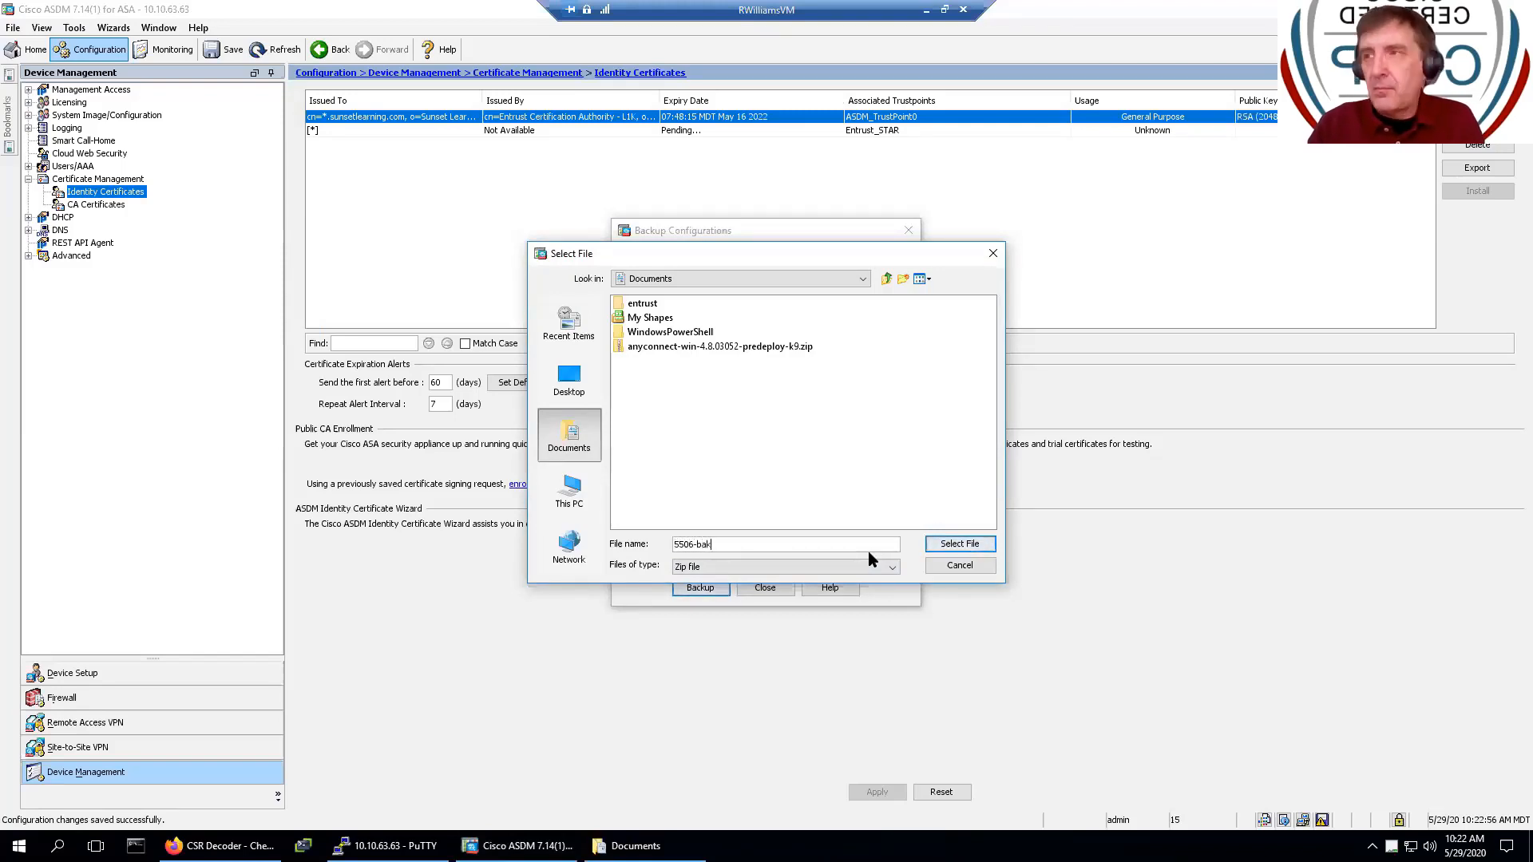
{"action": "left_click", "coordinate": [933, 551]}
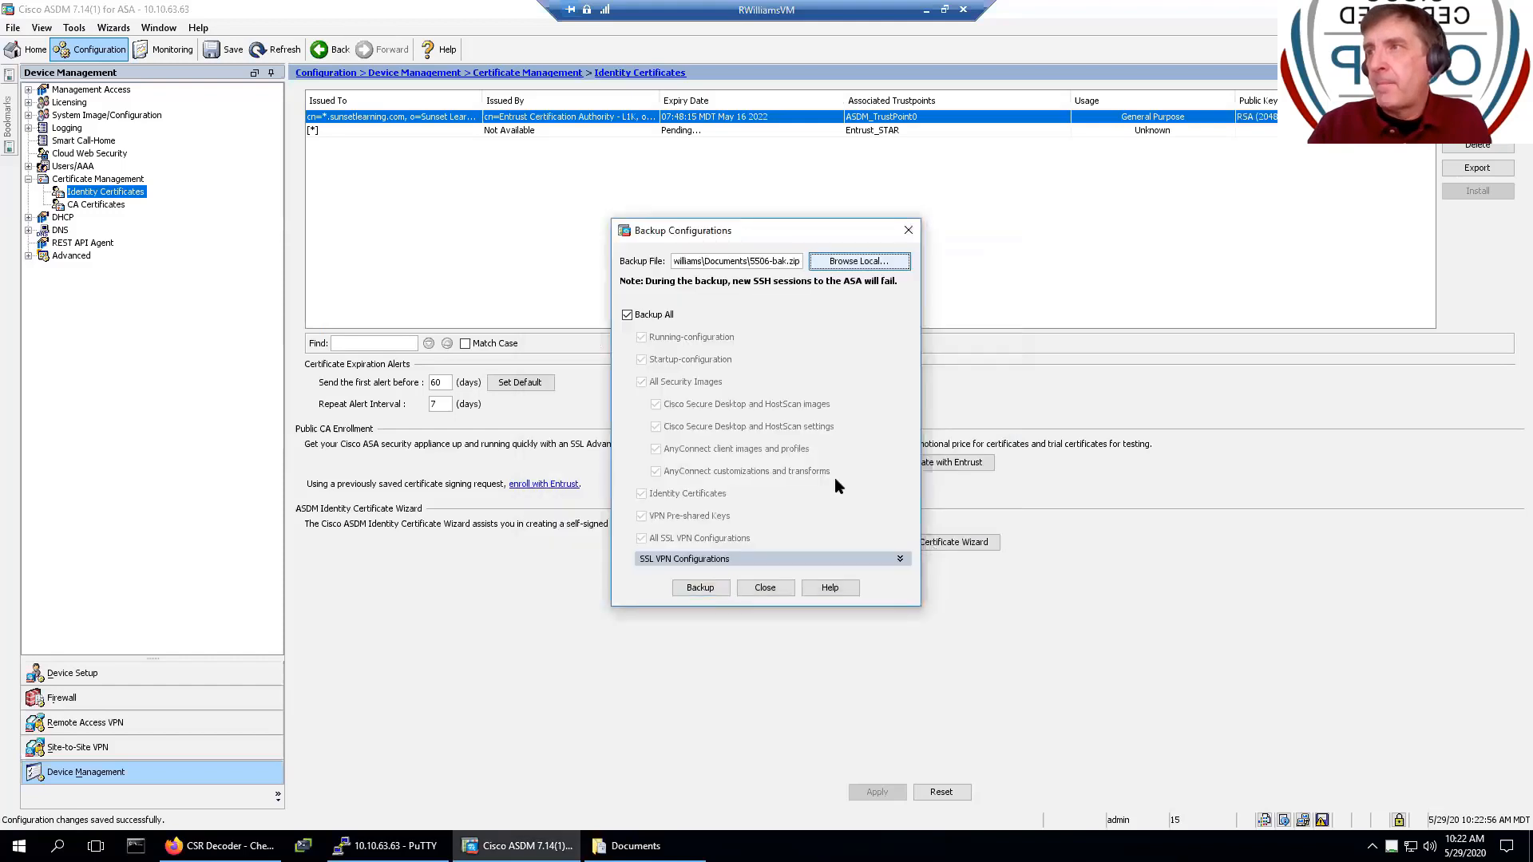
{"action": "left_click", "coordinate": [739, 560]}
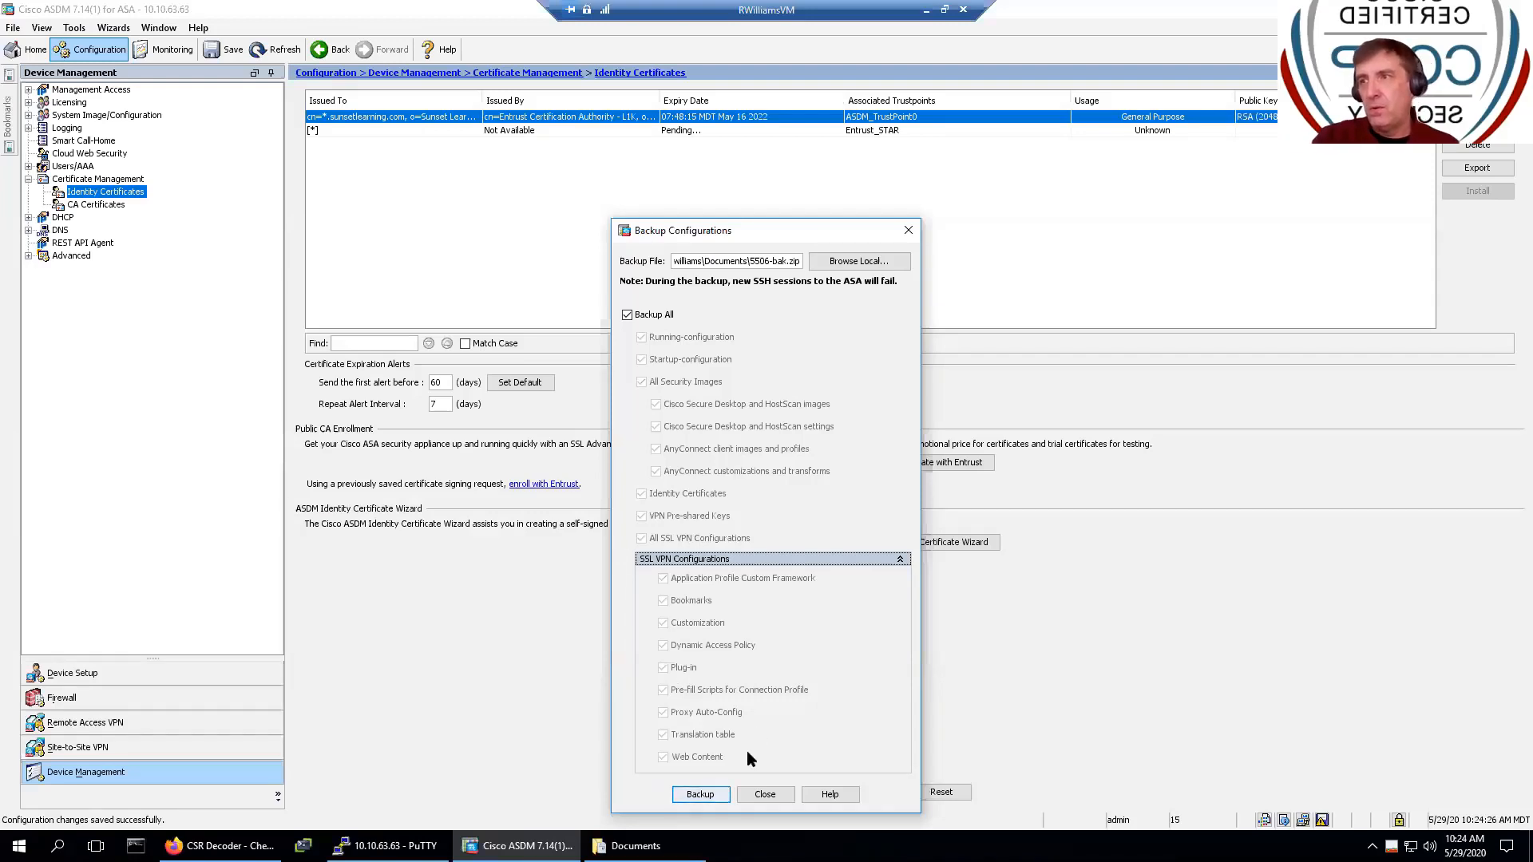
{"action": "left_click", "coordinate": [765, 794]}
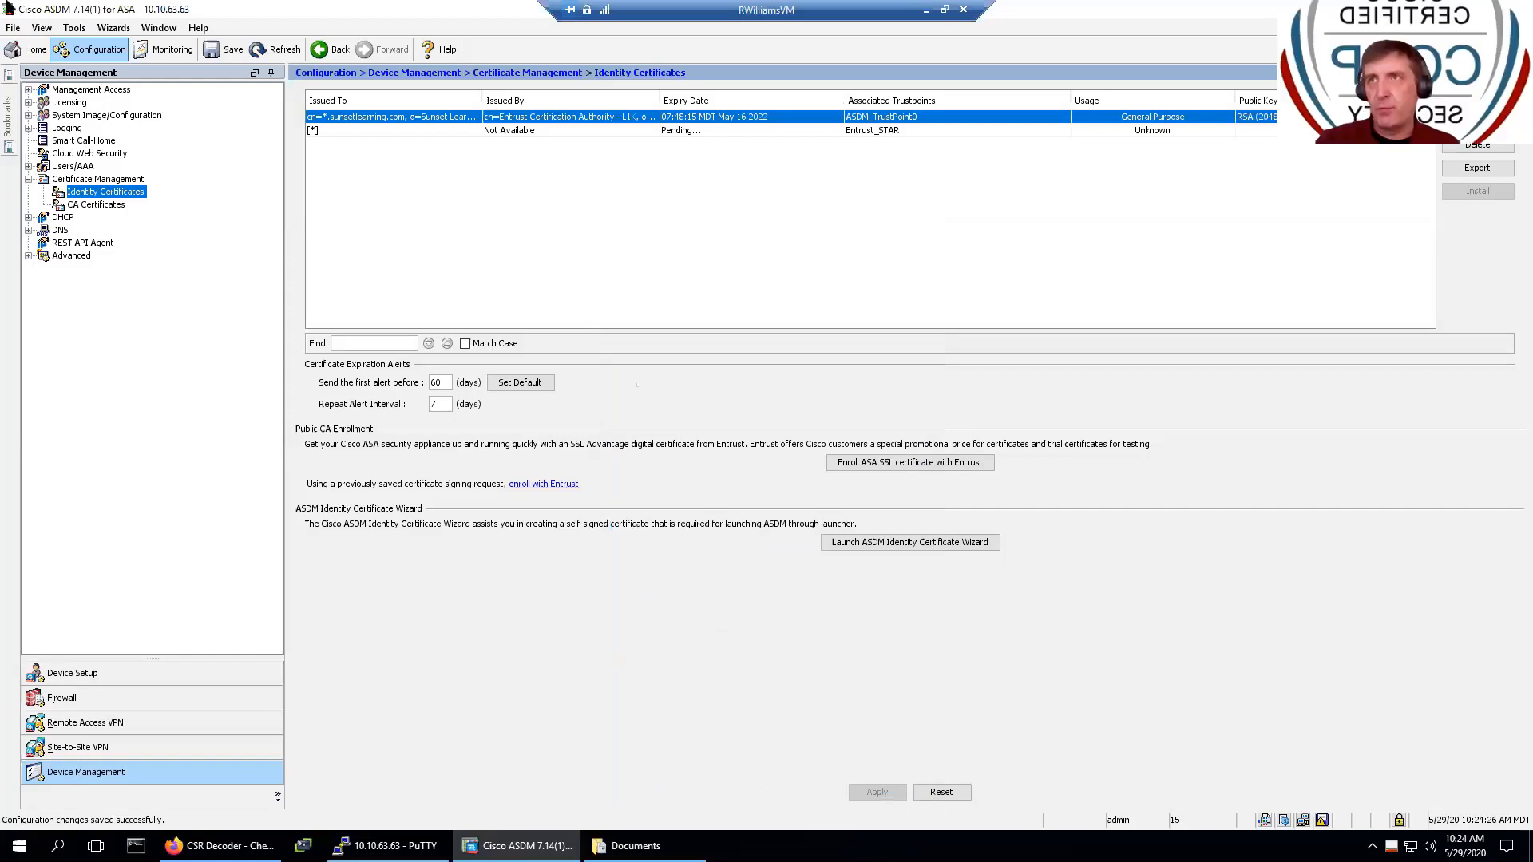
- View and dismiss the Restore Configurations window, then list the Entrust L1K and G2 CA certificates
{"action": "left_click", "coordinate": [75, 29]}
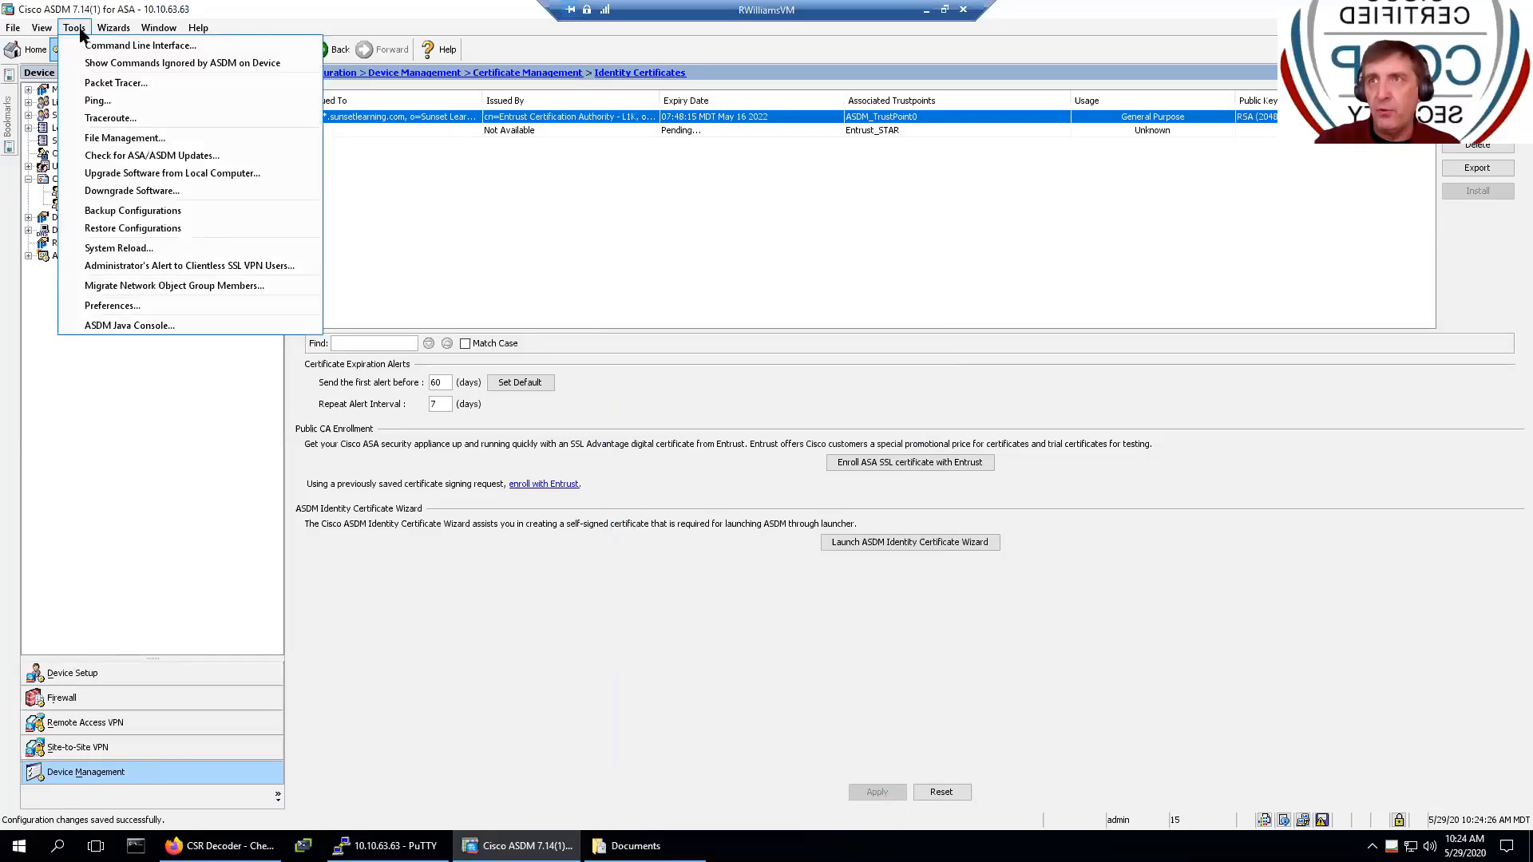
{"action": "left_click", "coordinate": [174, 230]}
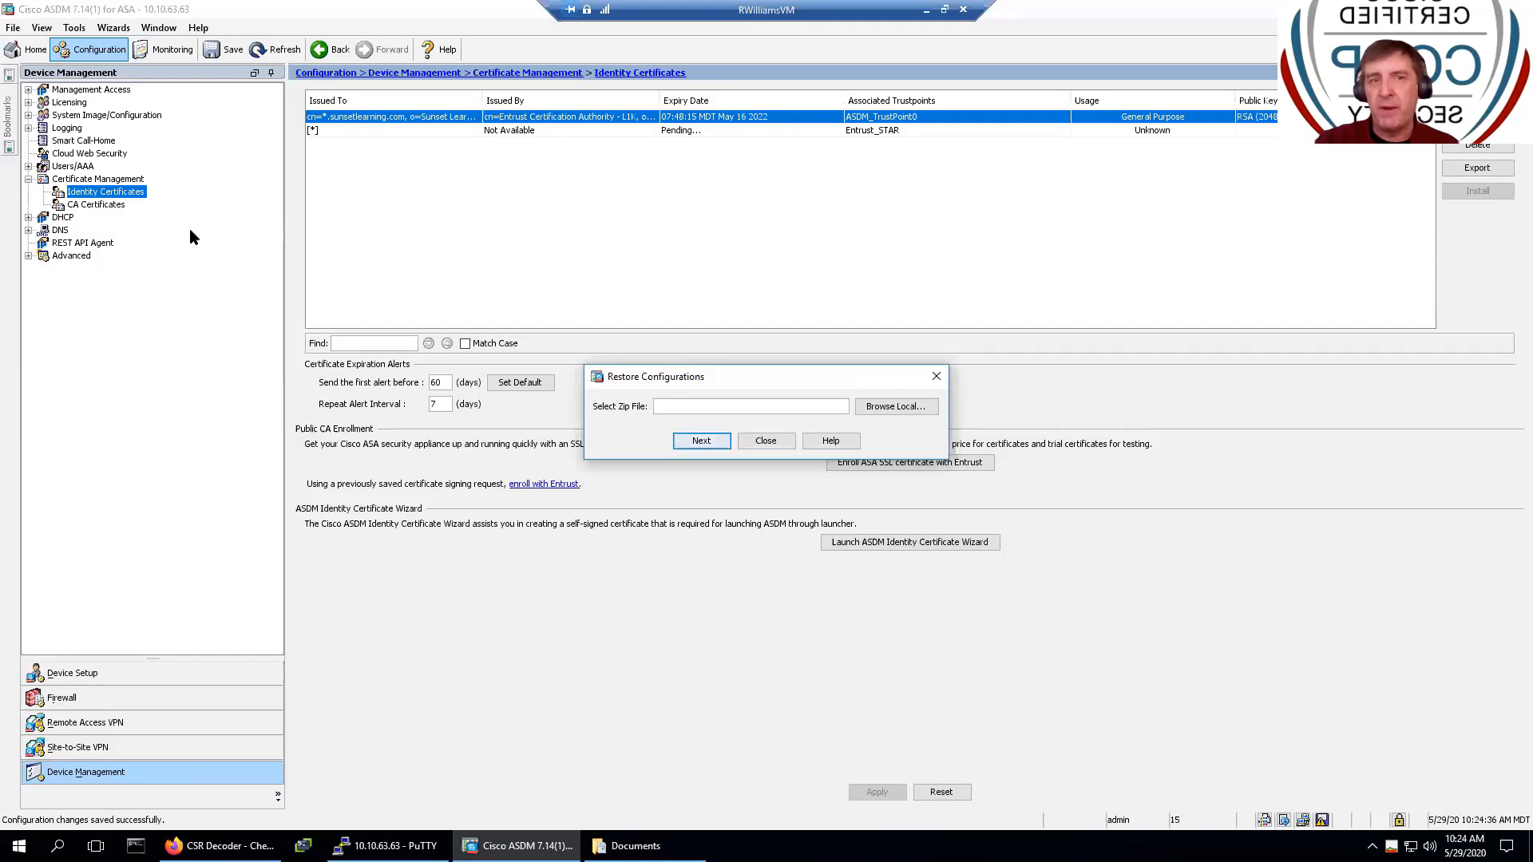
{"action": "left_click", "coordinate": [764, 441]}
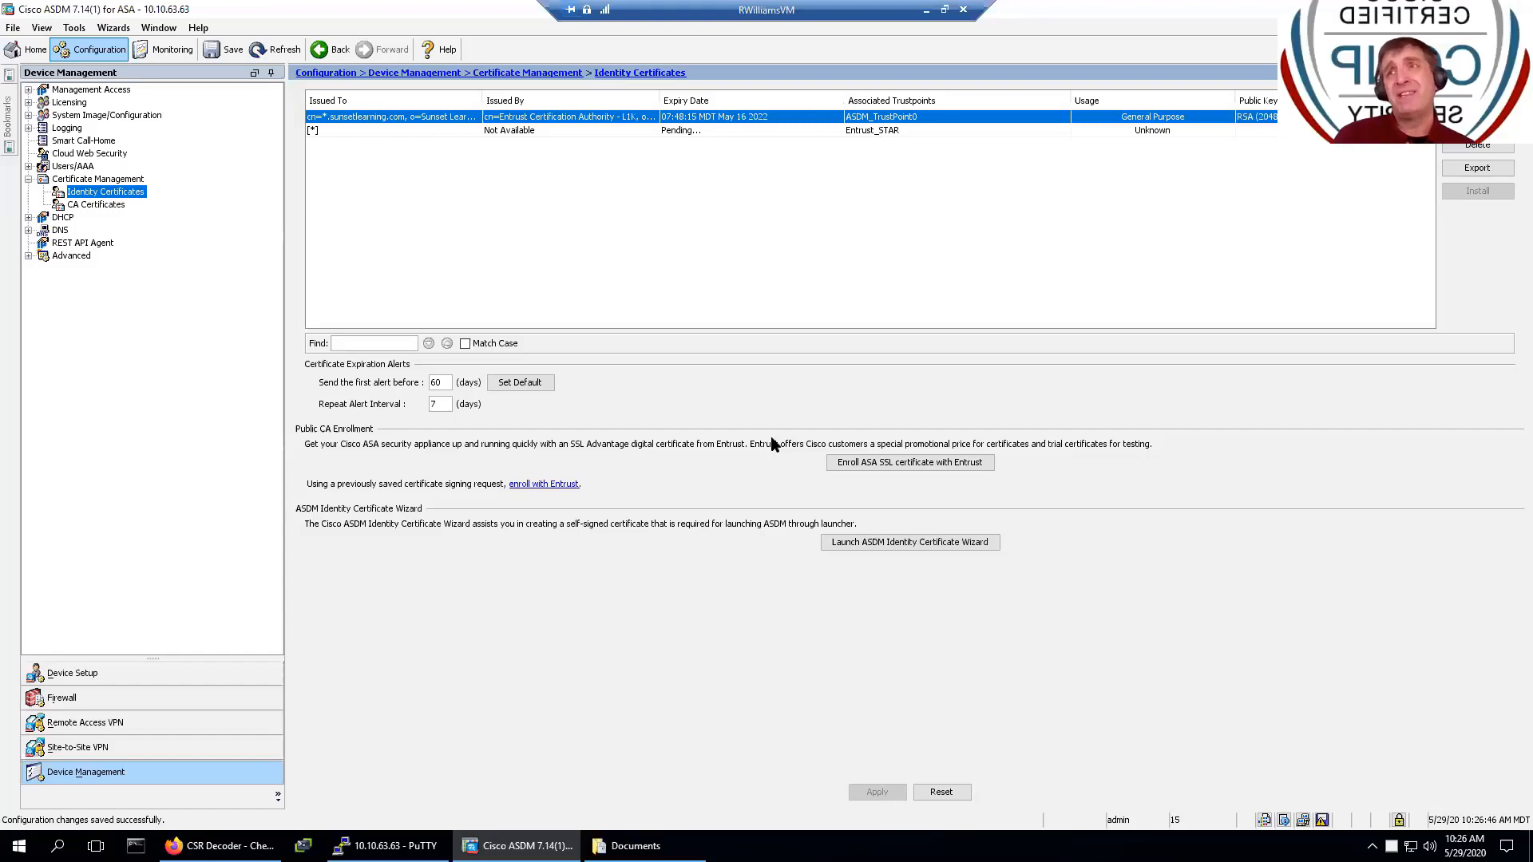
{"action": "left_click", "coordinate": [105, 206]}
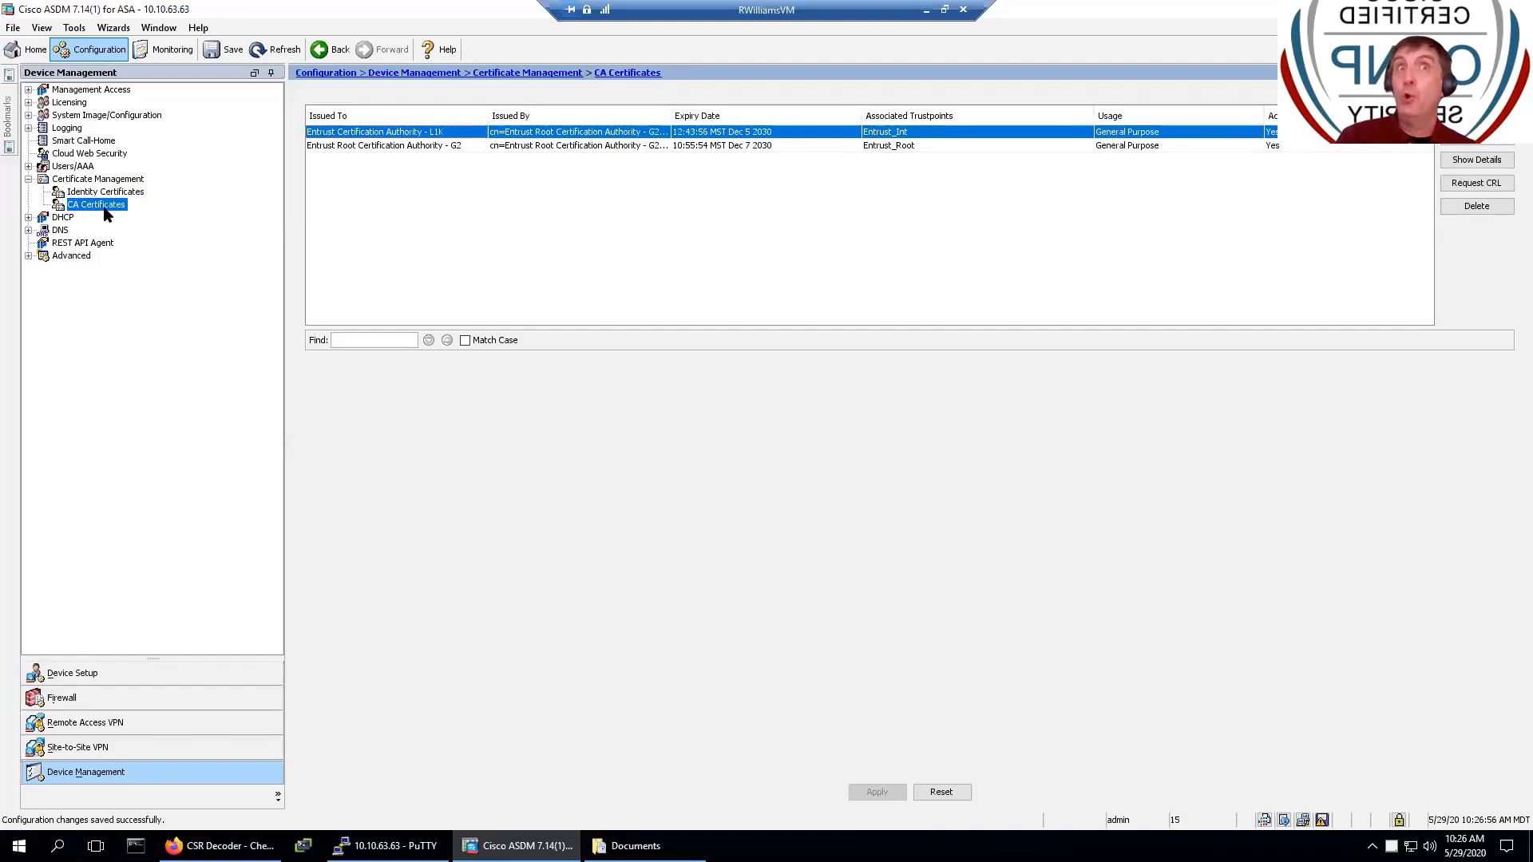